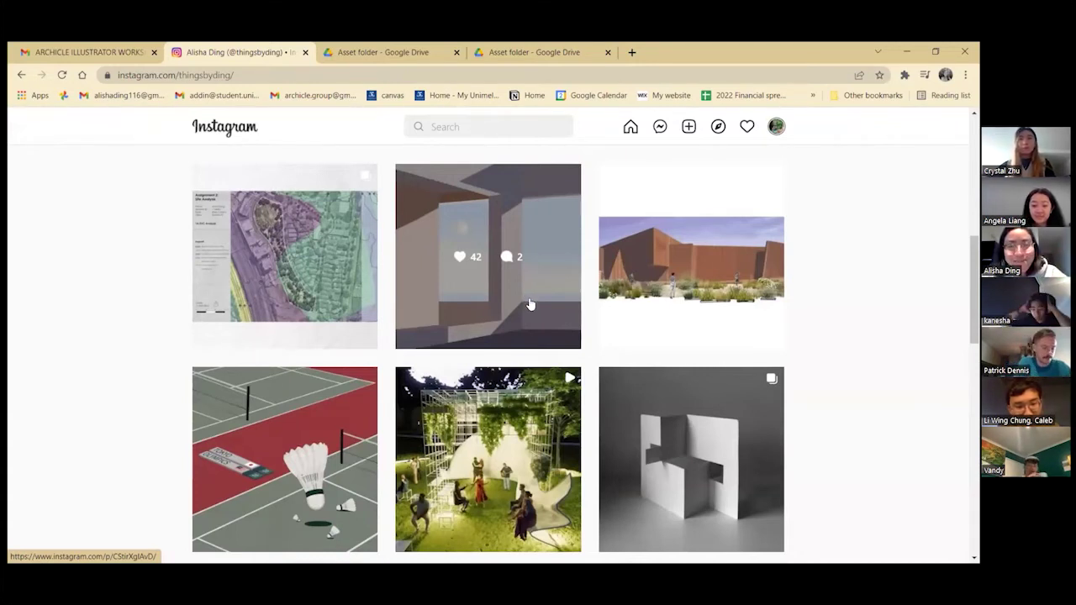
View the minimal interior, ACCA courtyard and badminton court illustration posts on the Instagram profile, closing each one
{"action": "left_click", "coordinate": [529, 299]}
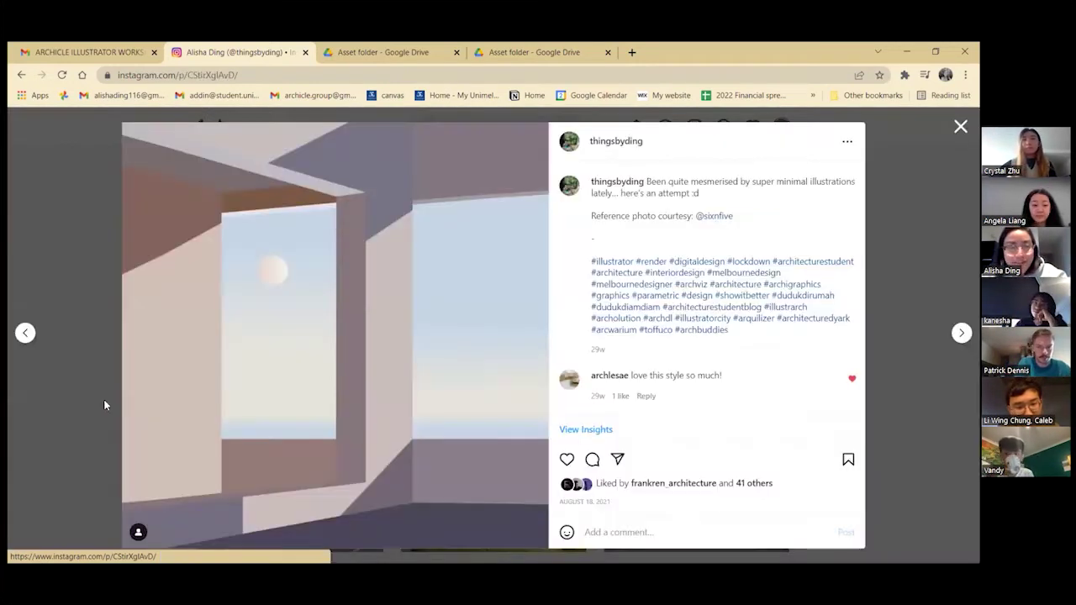
{"action": "left_click", "coordinate": [63, 415]}
{"action": "left_click", "coordinate": [318, 326]}
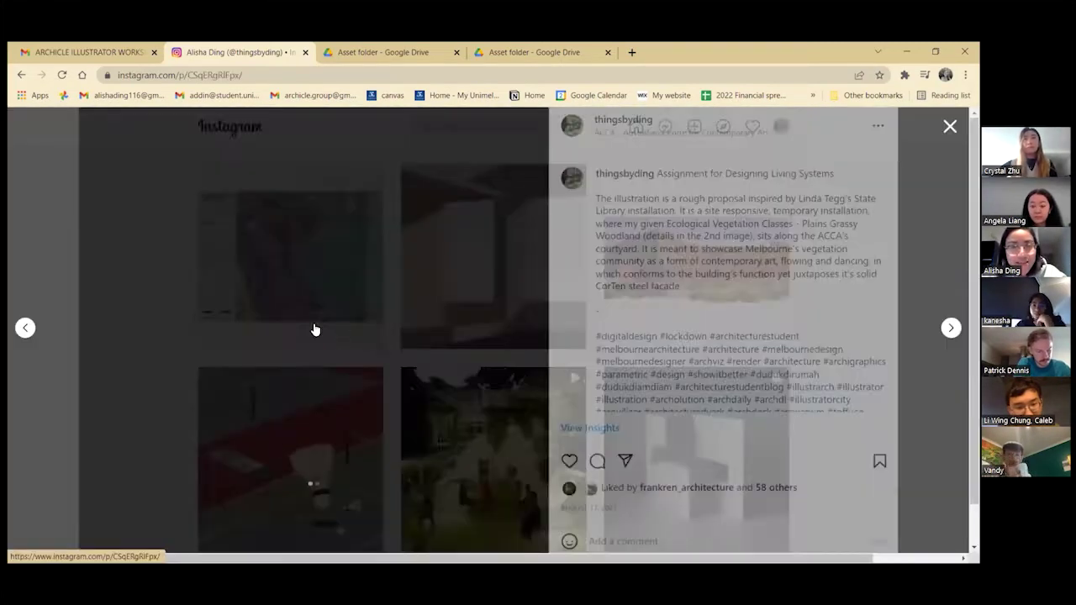
{"action": "left_click", "coordinate": [61, 386]}
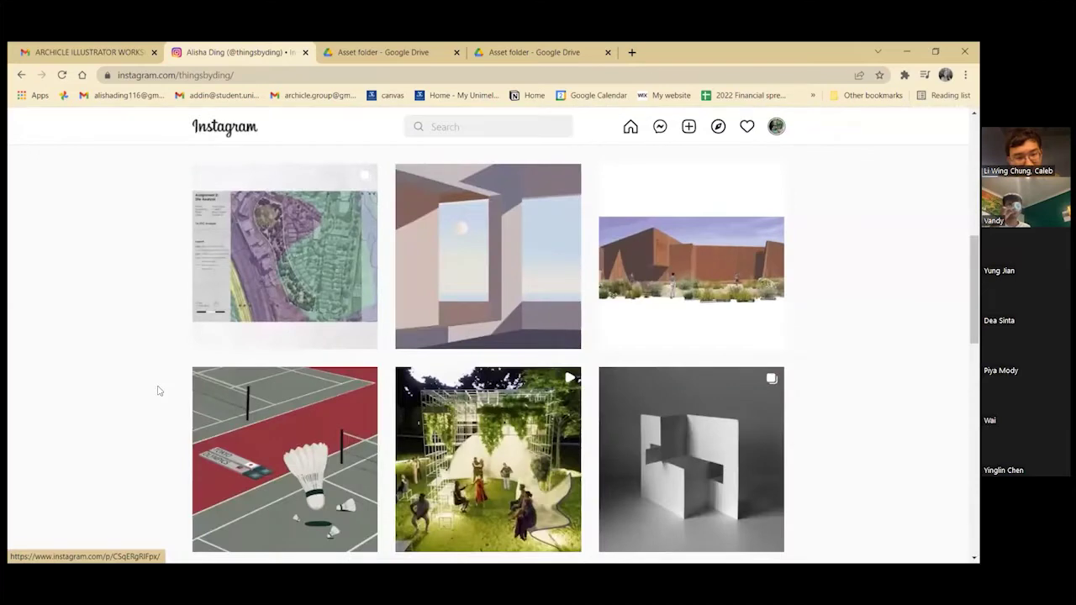
{"action": "scroll", "coordinate": [269, 360], "scroll_direction": "down", "scroll_amount": 2}
{"action": "left_click", "coordinate": [267, 362]}
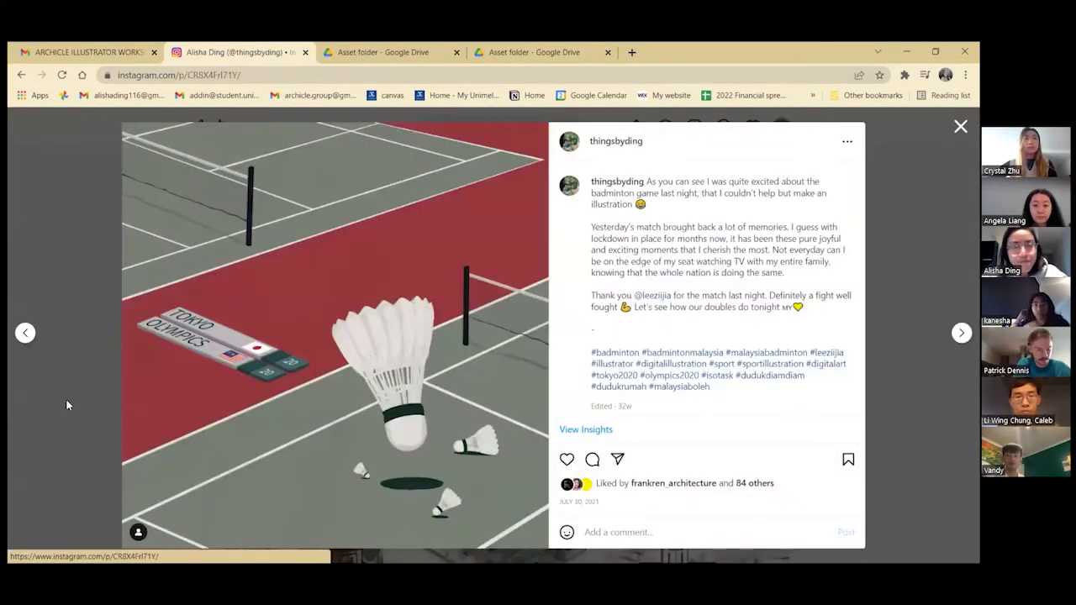
{"action": "left_click", "coordinate": [65, 398]}
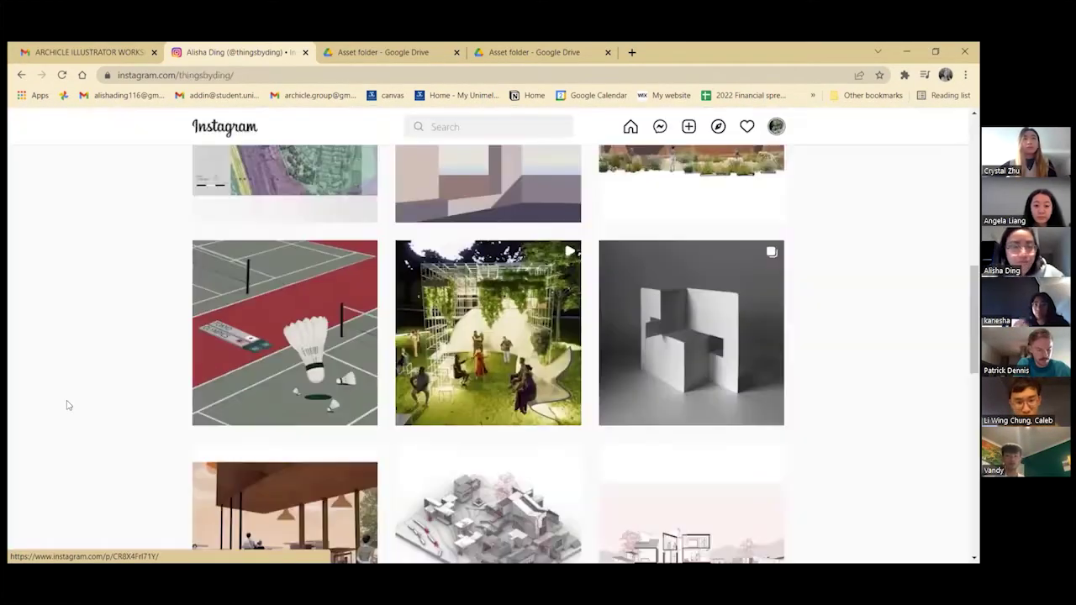
View the garden pavilion render and the pink section drawing posts further down the profile, closing each one
{"action": "scroll", "coordinate": [510, 374], "scroll_direction": "down", "scroll_amount": 1}
{"action": "scroll", "coordinate": [510, 375], "scroll_direction": "down", "scroll_amount": 2}
{"action": "left_click", "coordinate": [321, 396]}
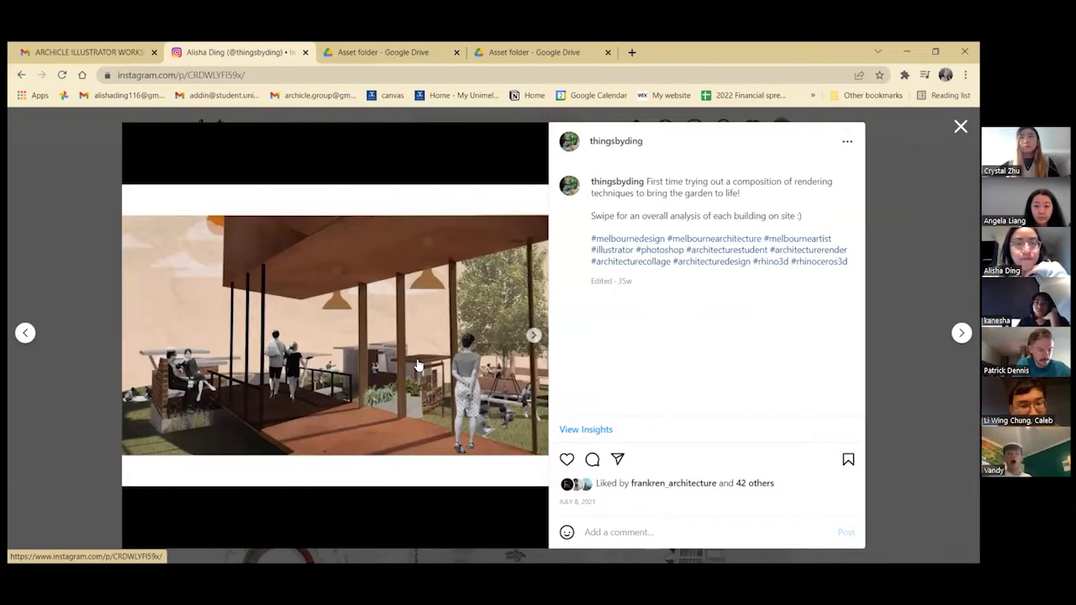
{"action": "key", "text": "Escape"}
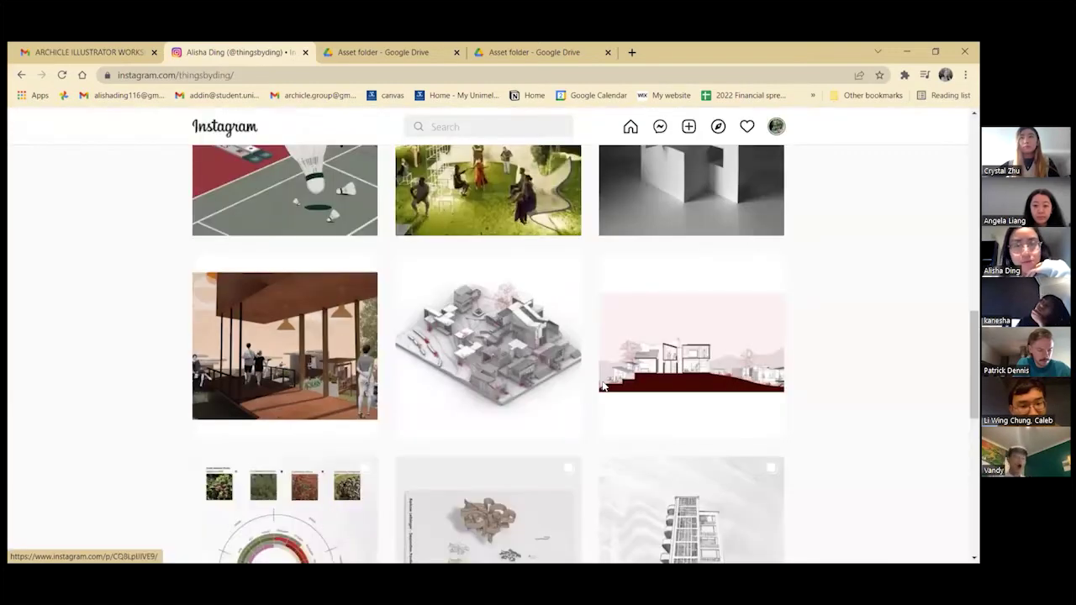
{"action": "left_click", "coordinate": [652, 390]}
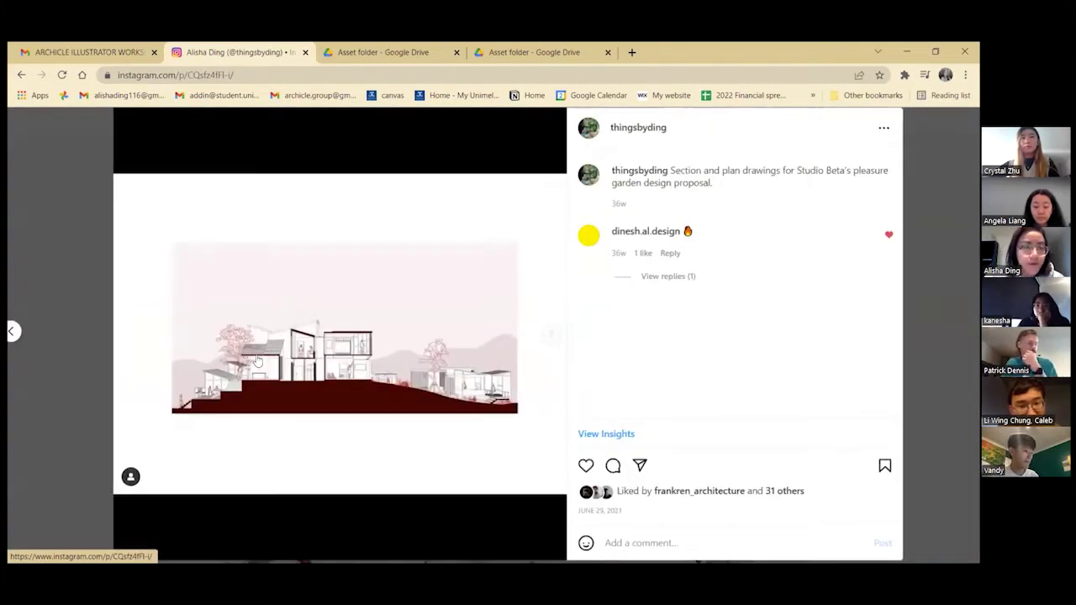
{"action": "mouse_move", "coordinate": [267, 370]}
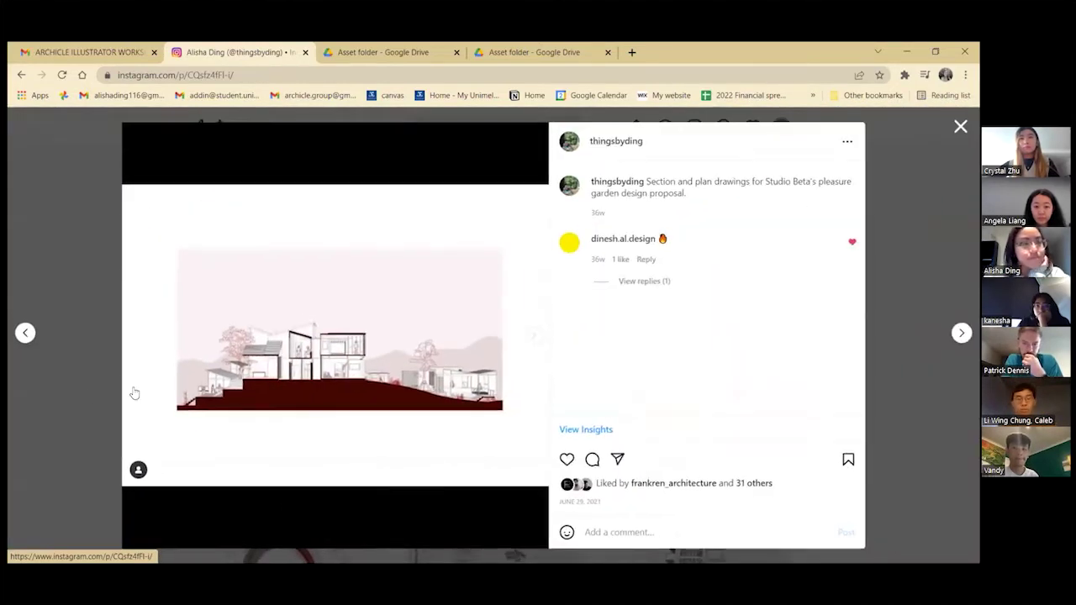
{"action": "left_click", "coordinate": [134, 393]}
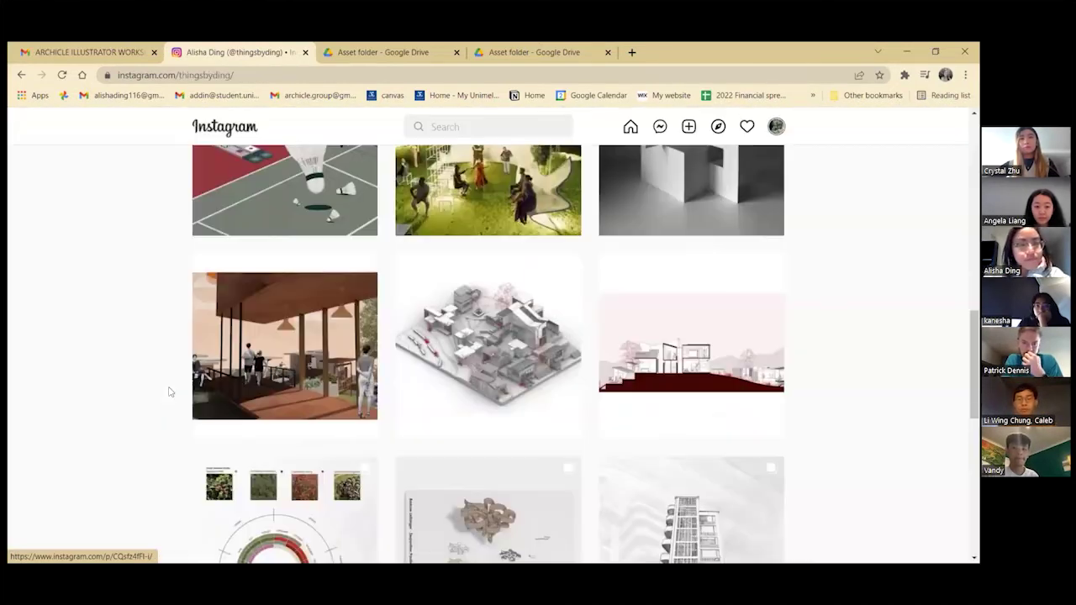
{"action": "scroll", "coordinate": [554, 391], "scroll_direction": "down", "scroll_amount": 1}
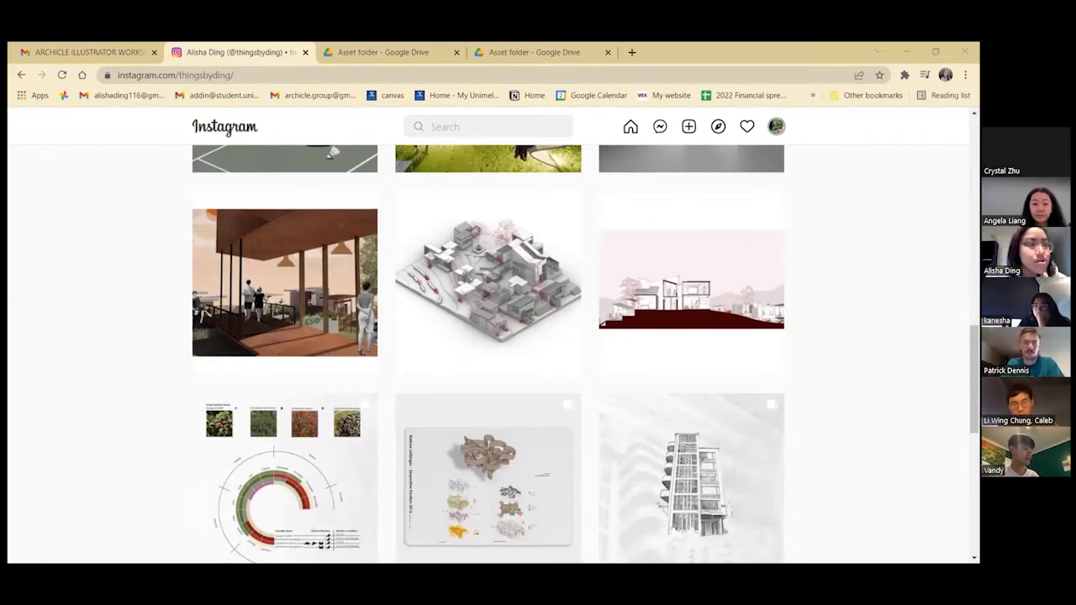
Switch to Adobe Illustrator and start setting up a new document from its home screen
{"action": "key", "text": "alt+Tab"}
{"action": "left_click", "coordinate": [40, 54]}
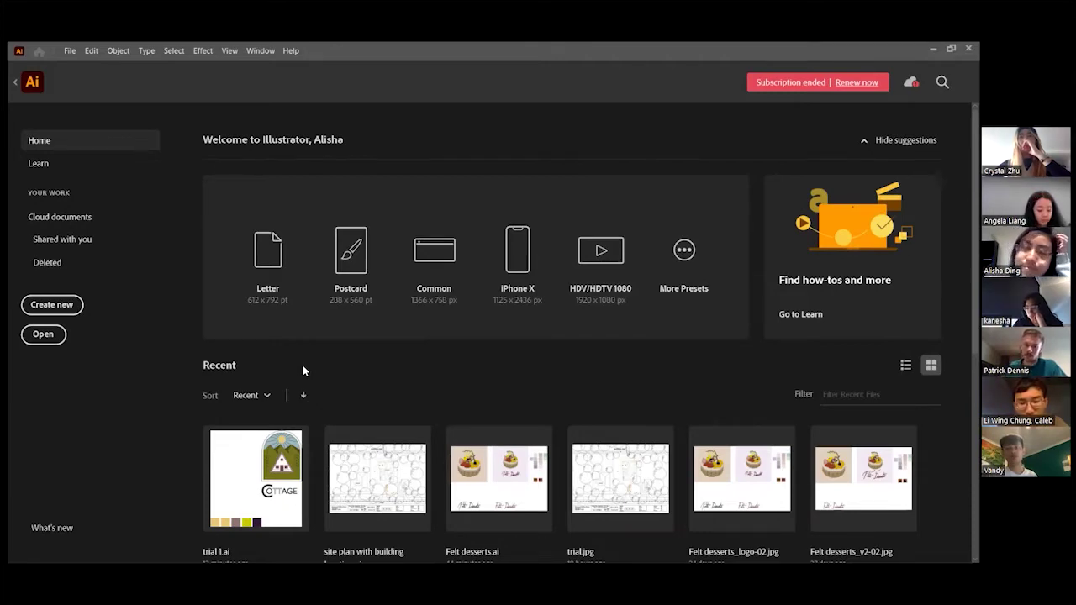
{"action": "left_click", "coordinate": [75, 306]}
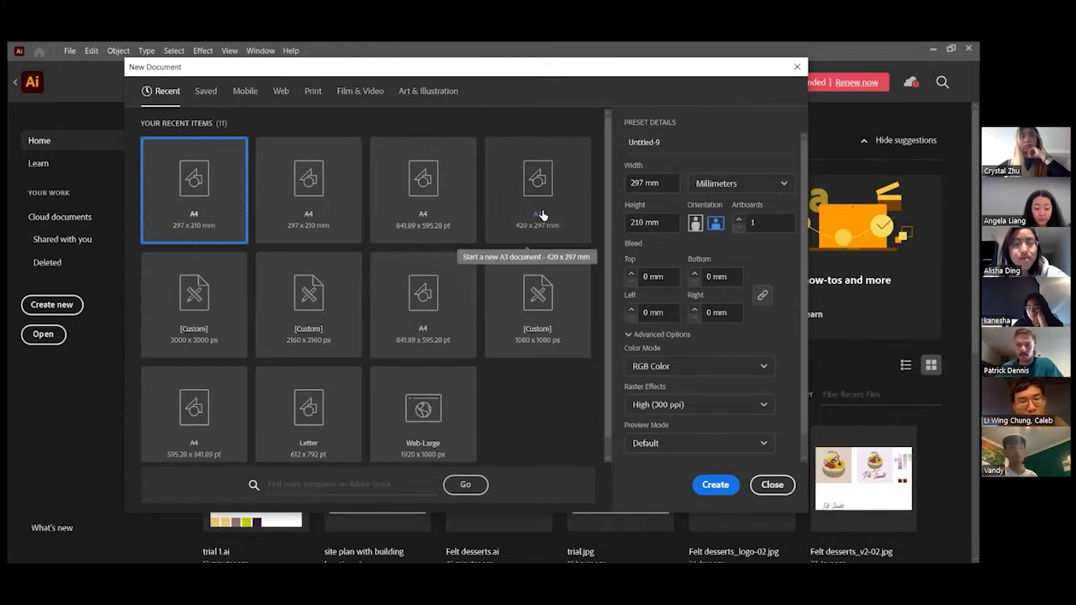
Browse the Mobile, Web, Print and Art & Illustration document presets and return to the recent ones
{"action": "left_click", "coordinate": [245, 93]}
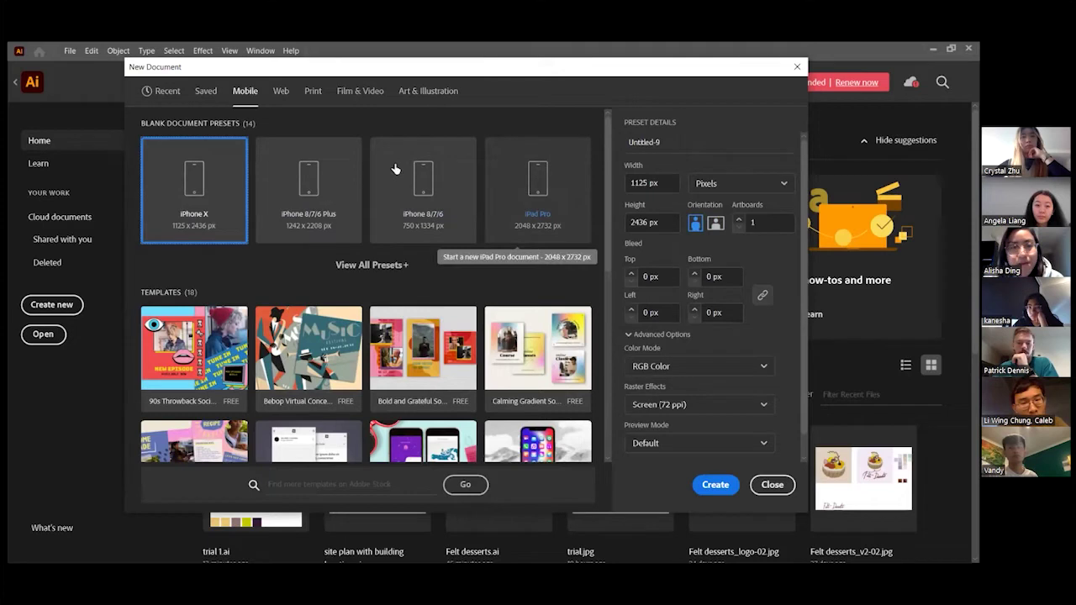
{"action": "left_click", "coordinate": [281, 91]}
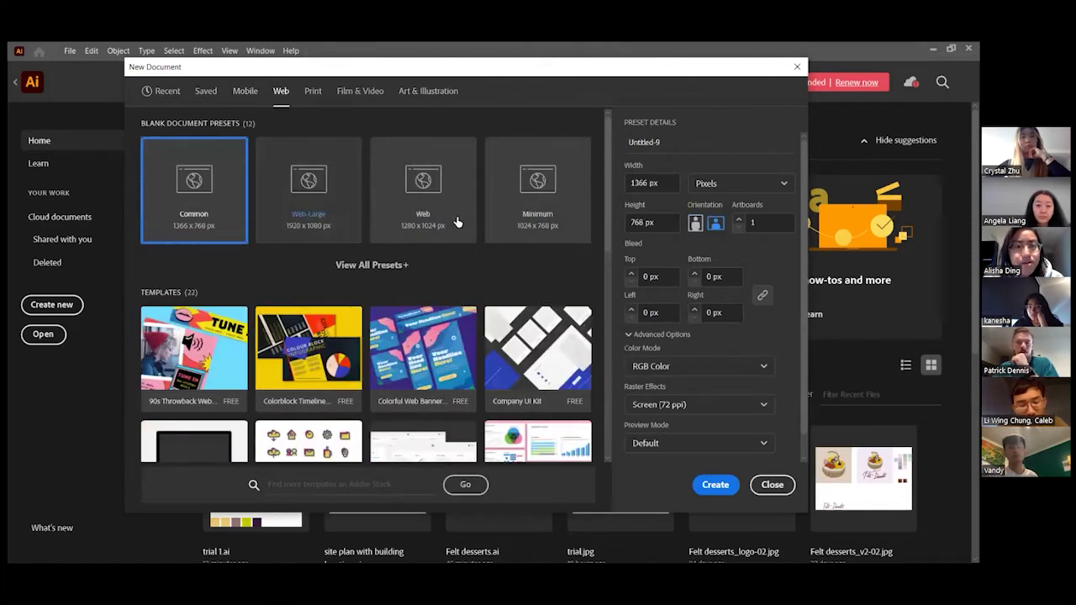
{"action": "left_click", "coordinate": [313, 91]}
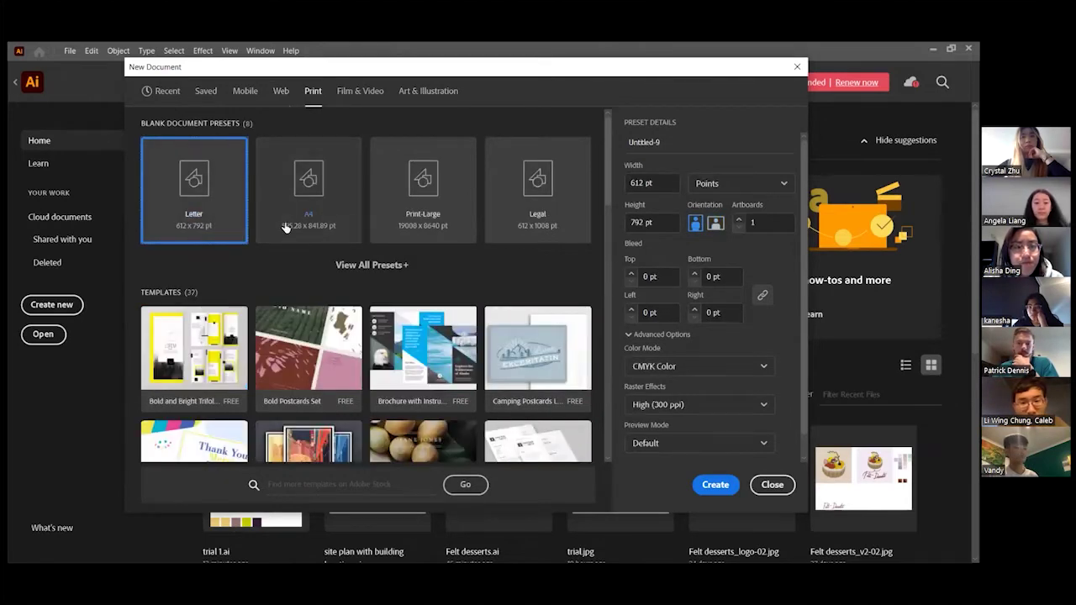
{"action": "left_click", "coordinate": [370, 92]}
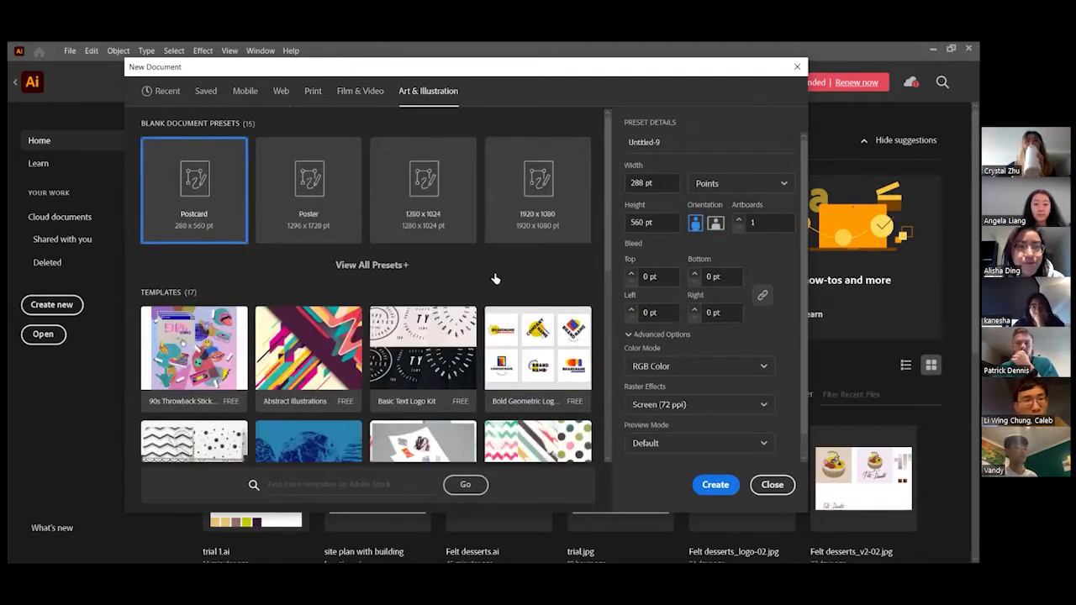
{"action": "left_click", "coordinate": [148, 95]}
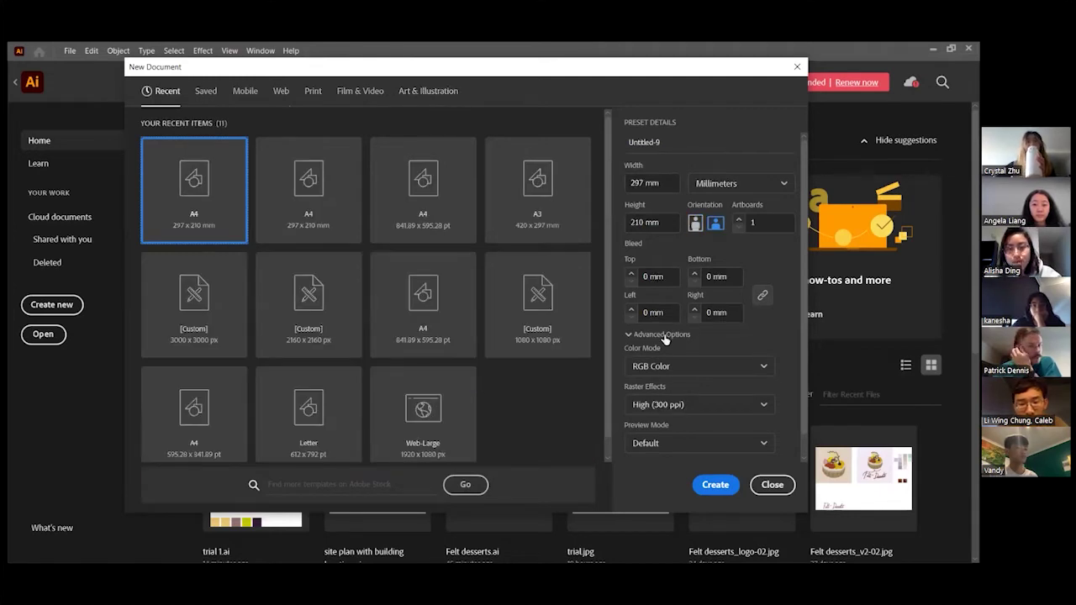
Examine the width, measurement unit and artboard count settings of the A4 landscape preset
{"action": "left_click", "coordinate": [666, 181]}
{"action": "left_click", "coordinate": [666, 182]}
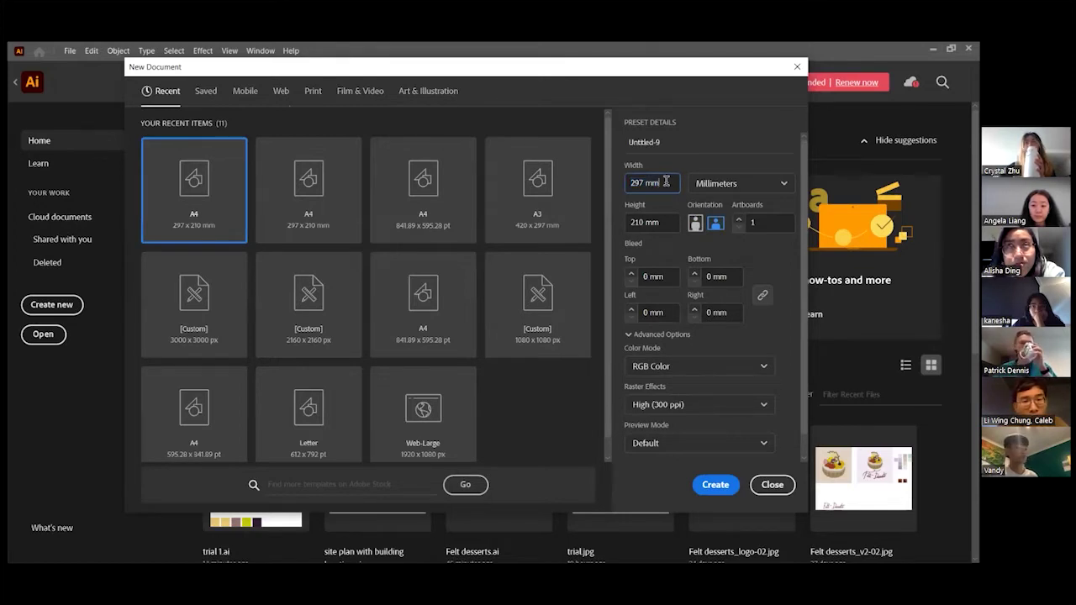
{"action": "triple_click", "coordinate": [666, 182]}
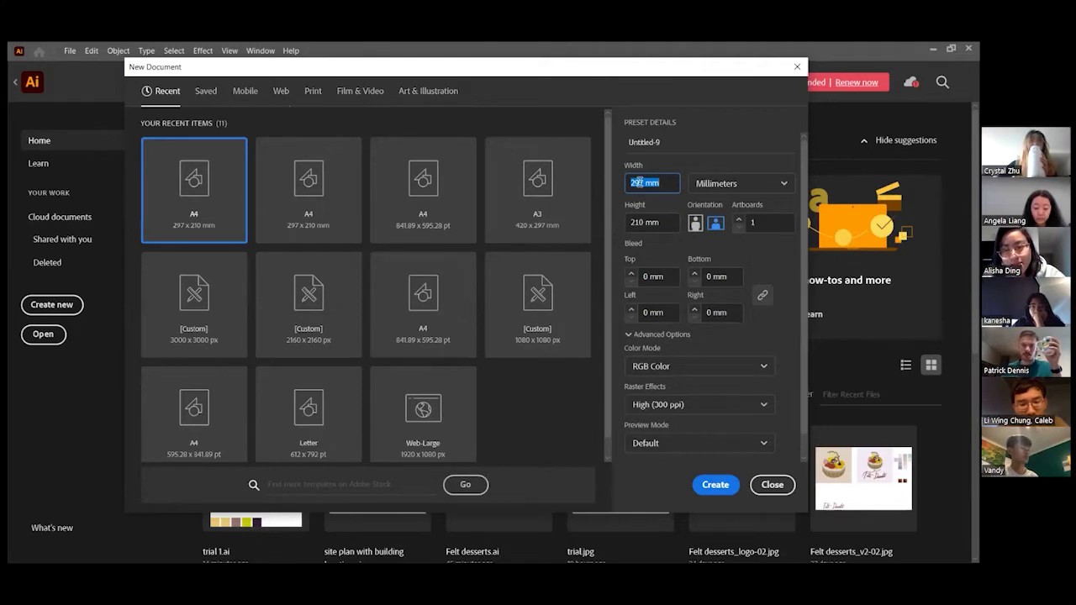
{"action": "left_click", "coordinate": [741, 193]}
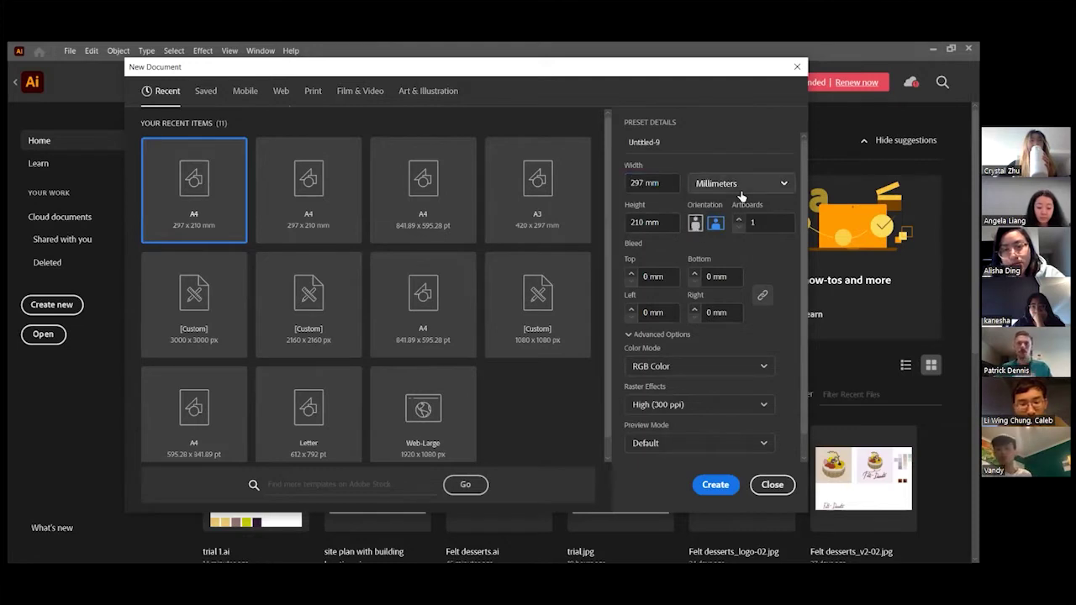
{"action": "left_click", "coordinate": [782, 424]}
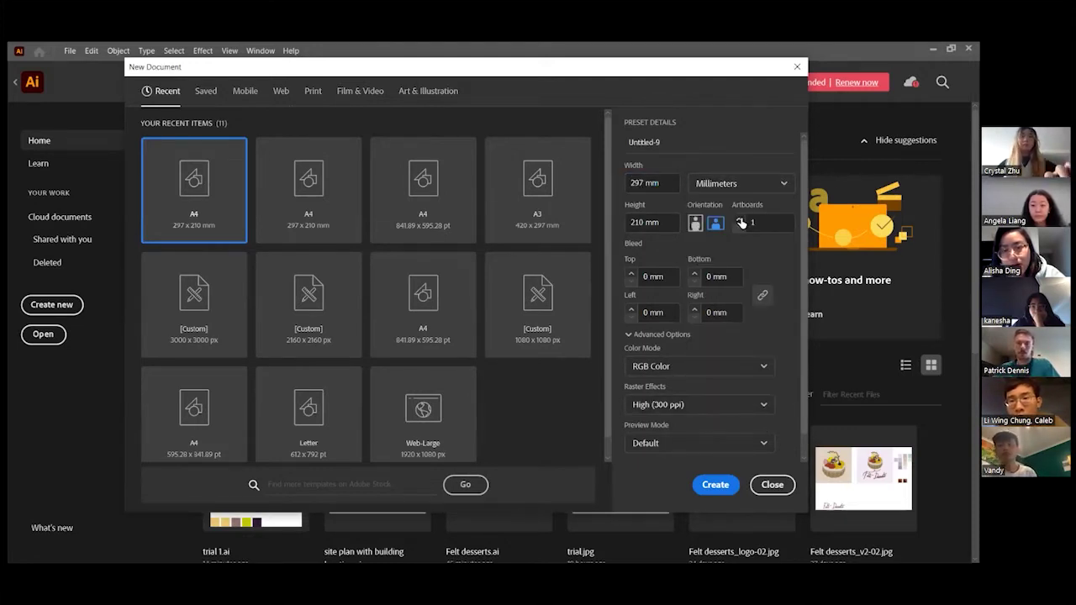
{"action": "left_click", "coordinate": [740, 222]}
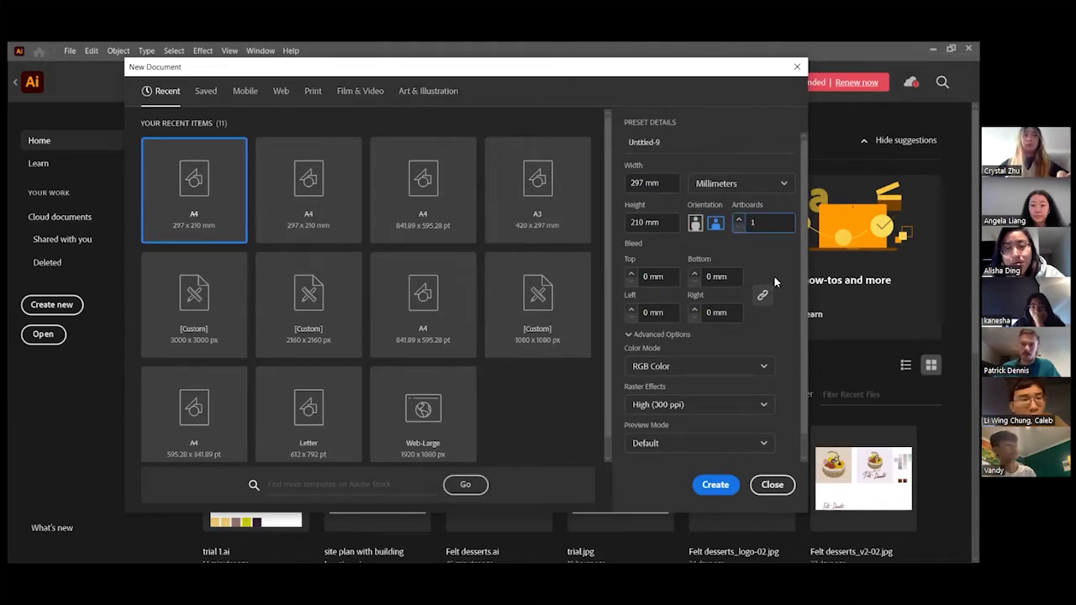
Try a 1 mm bleed on all four sides and reset it to 0 mm
{"action": "scroll", "coordinate": [777, 263], "scroll_direction": "down", "scroll_amount": 1}
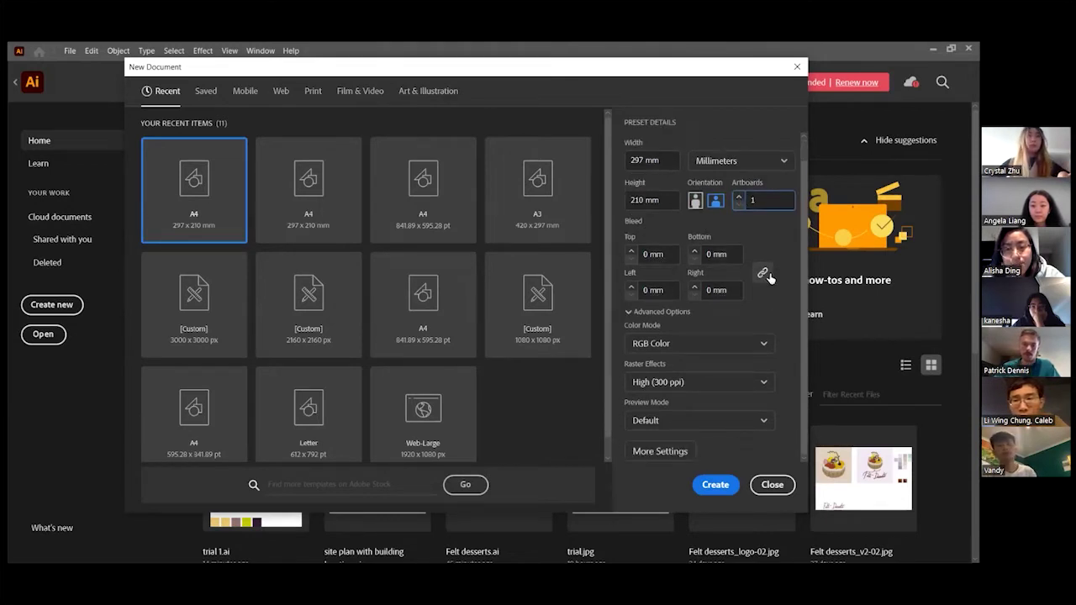
{"action": "left_click", "coordinate": [632, 250]}
{"action": "left_click", "coordinate": [631, 251]}
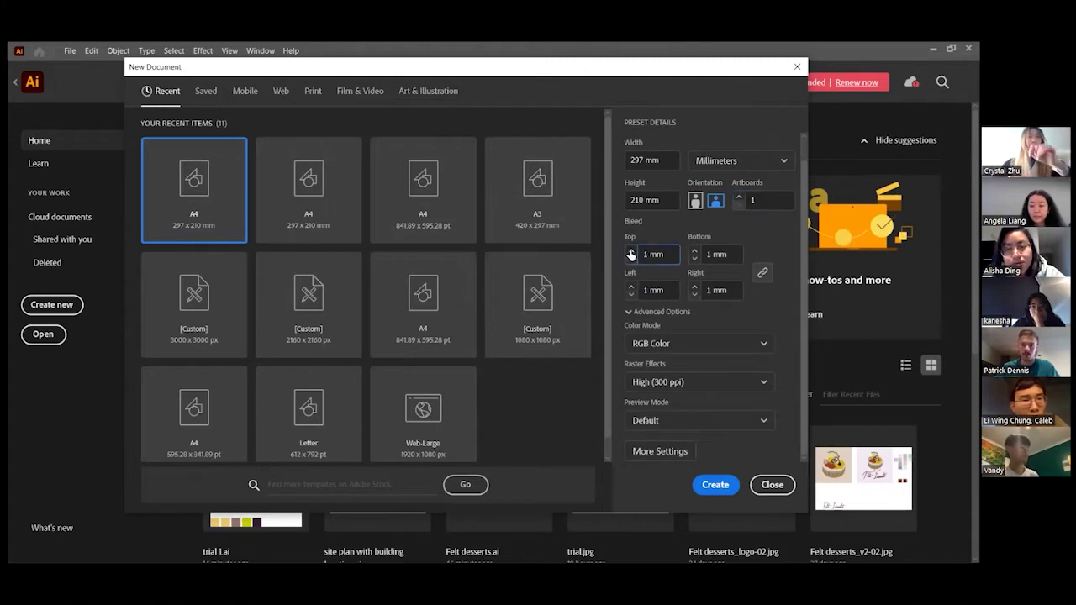
{"action": "left_click", "coordinate": [631, 294]}
{"action": "left_click", "coordinate": [632, 294]}
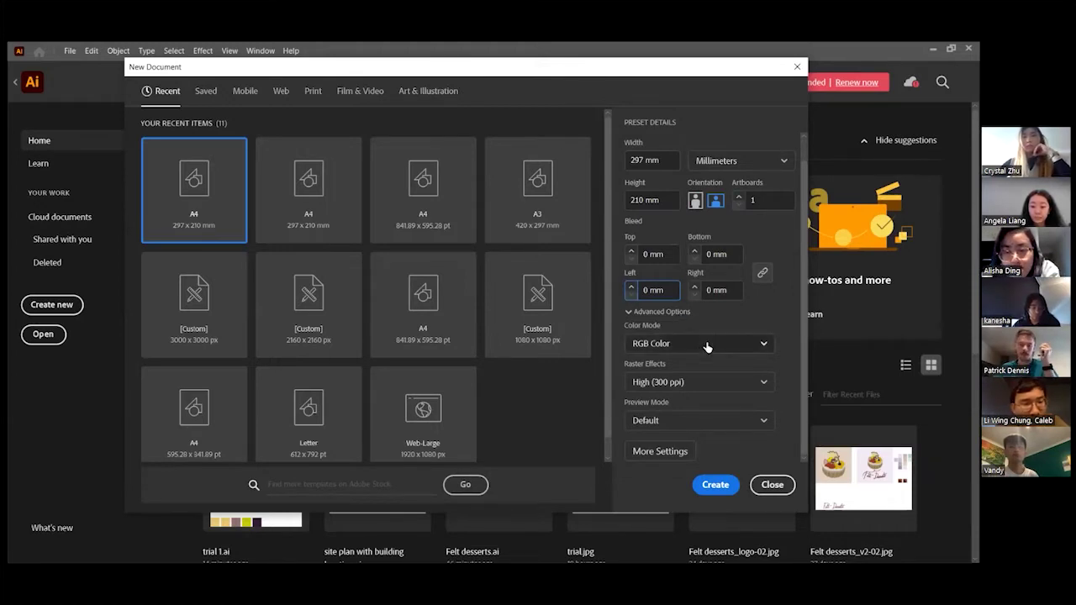
Collapse and re-expand the advanced options and examine the available color modes
{"action": "left_click", "coordinate": [662, 311]}
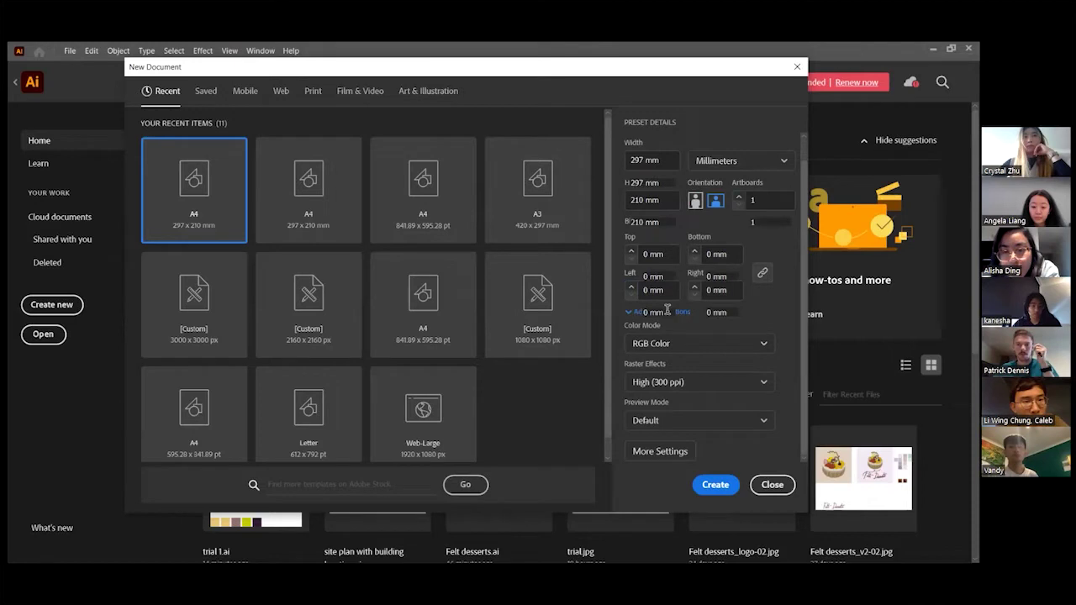
{"action": "left_click", "coordinate": [657, 338]}
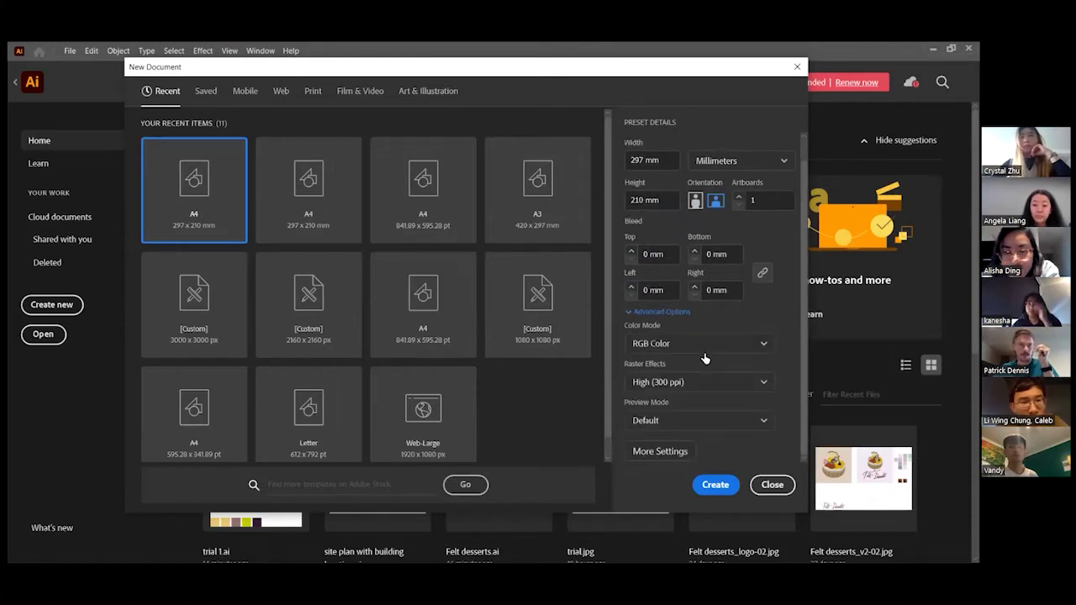
{"action": "left_click", "coordinate": [758, 345]}
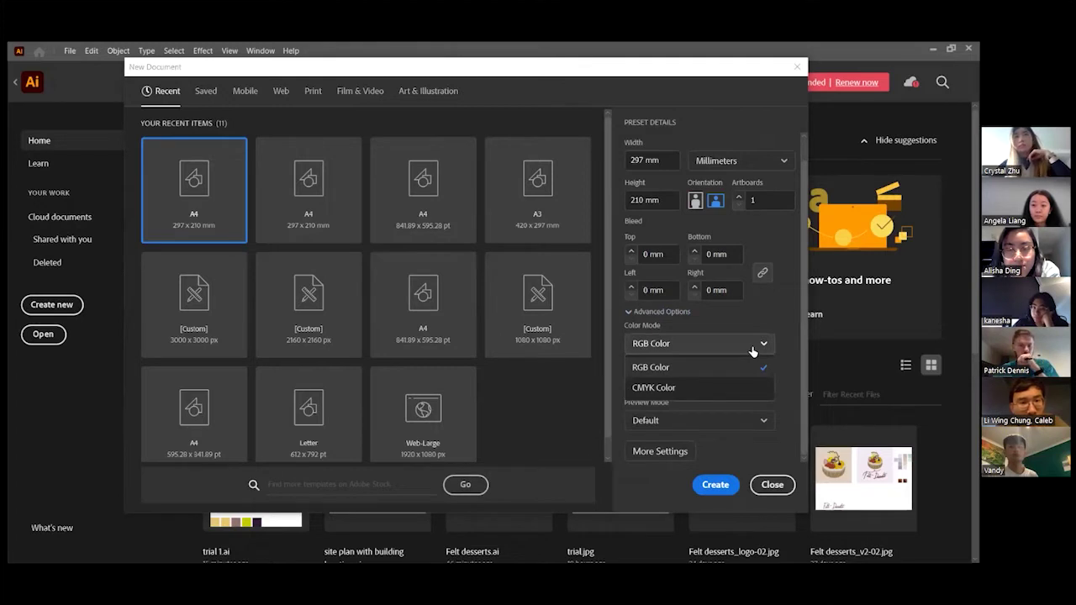
{"action": "left_click", "coordinate": [666, 346]}
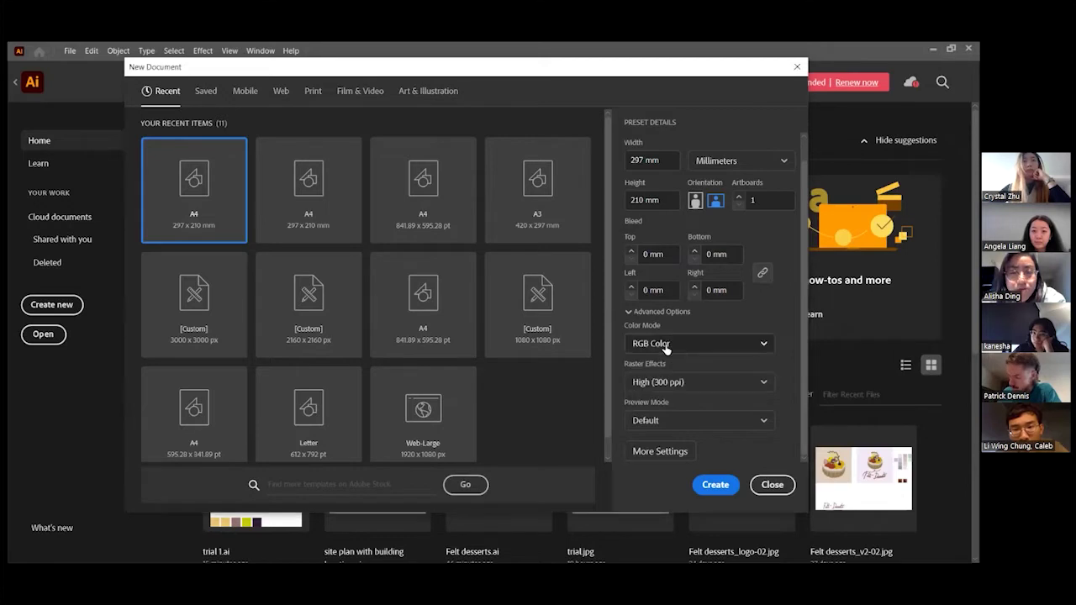
Try the CMYK Color mode for the new document and switch it back to RGB Color
{"action": "left_click", "coordinate": [696, 346]}
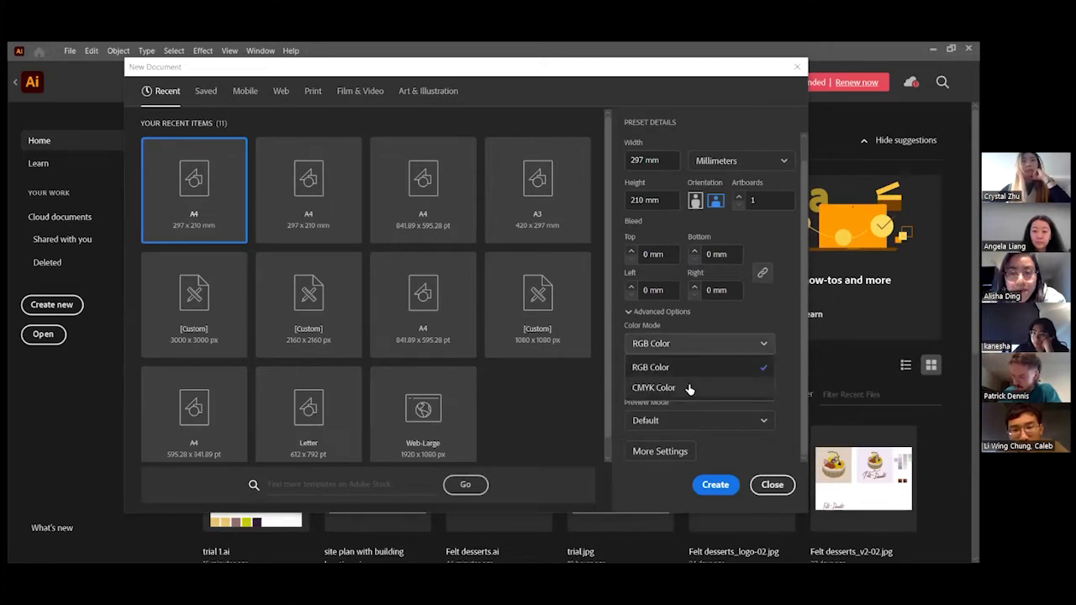
{"action": "left_click", "coordinate": [688, 388]}
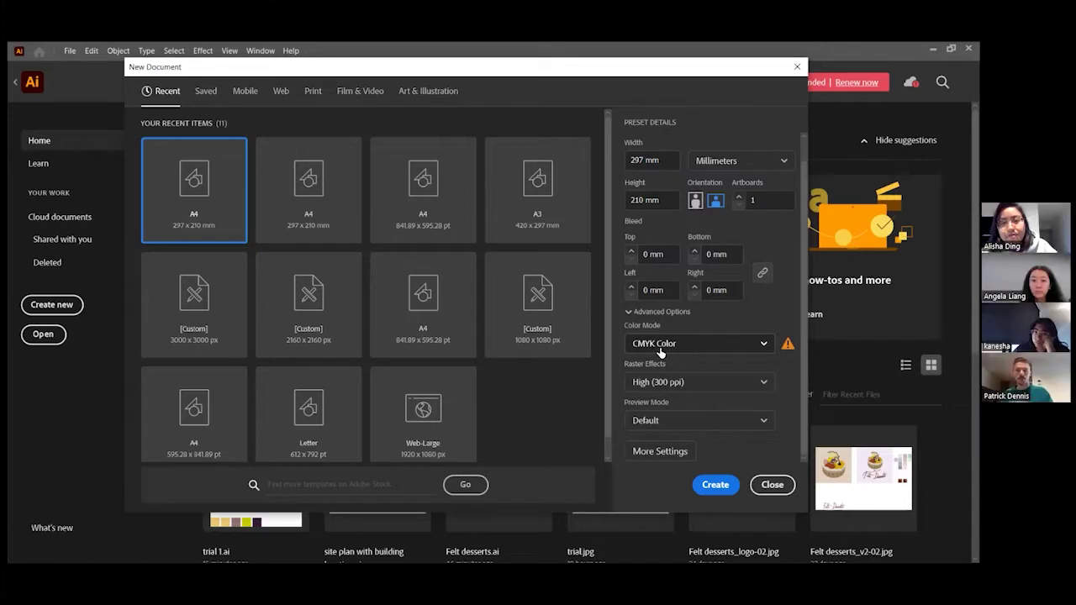
{"action": "left_click", "coordinate": [664, 344]}
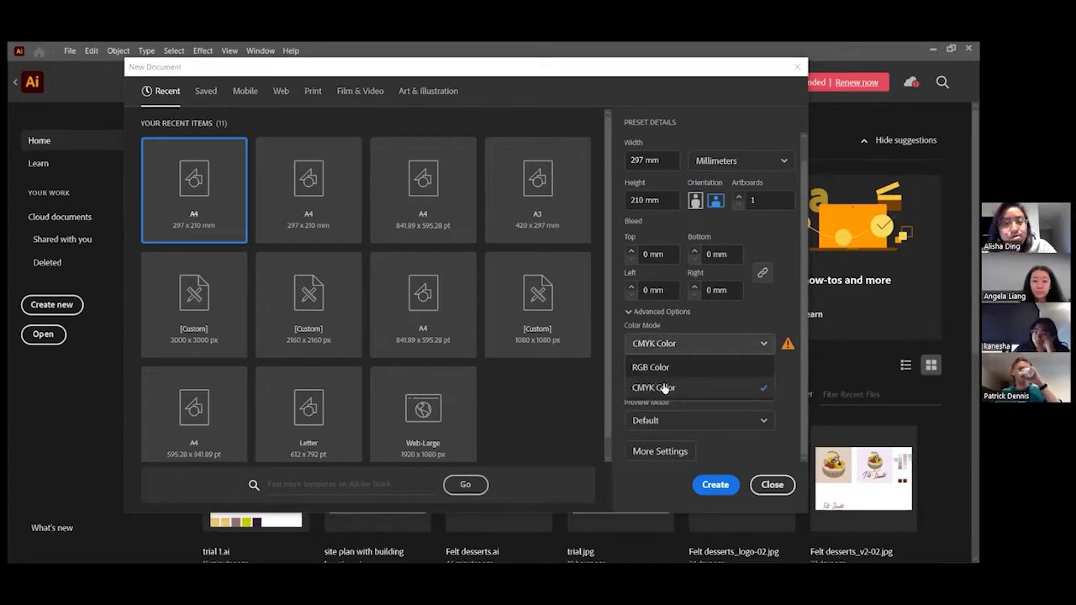
{"action": "left_click", "coordinate": [710, 370]}
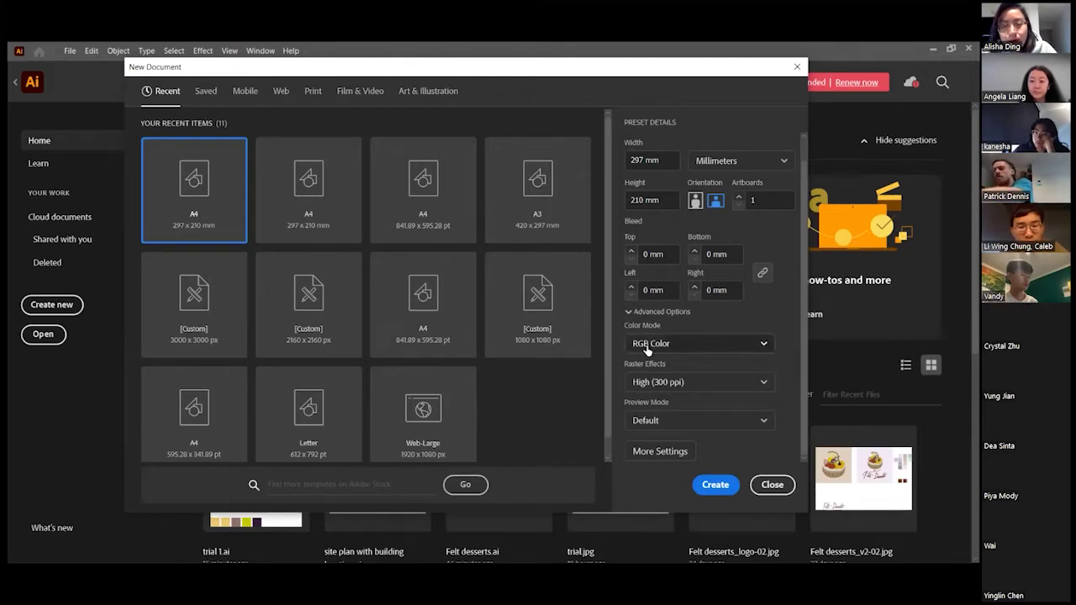
Examine the available raster effects resolutions for the new document without changing the selection
{"action": "left_click", "coordinate": [712, 391]}
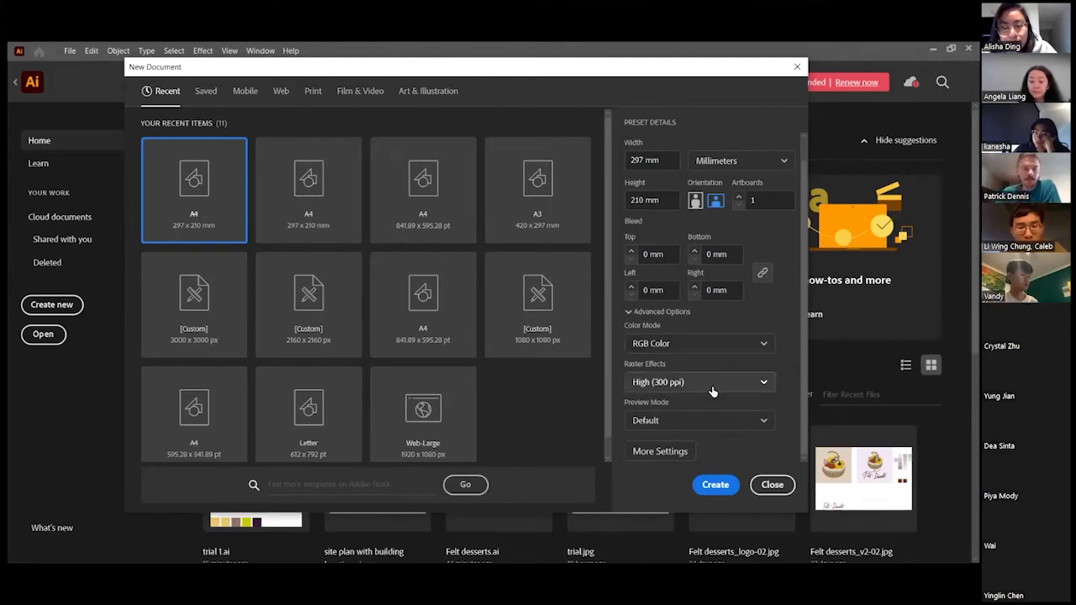
{"action": "left_click", "coordinate": [648, 383]}
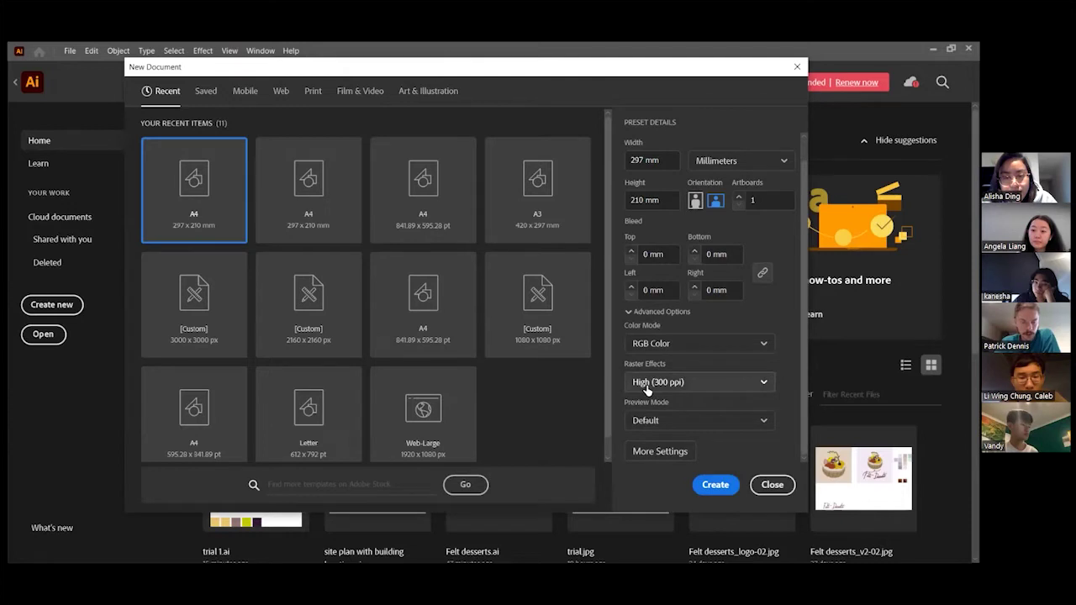
{"action": "left_click", "coordinate": [705, 391]}
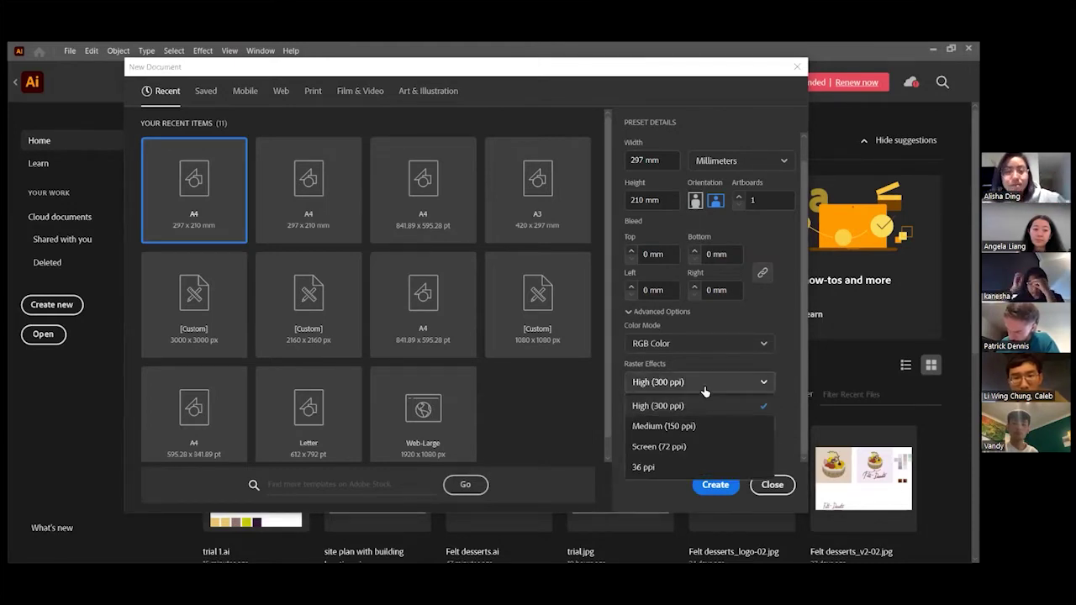
{"action": "left_click", "coordinate": [704, 389]}
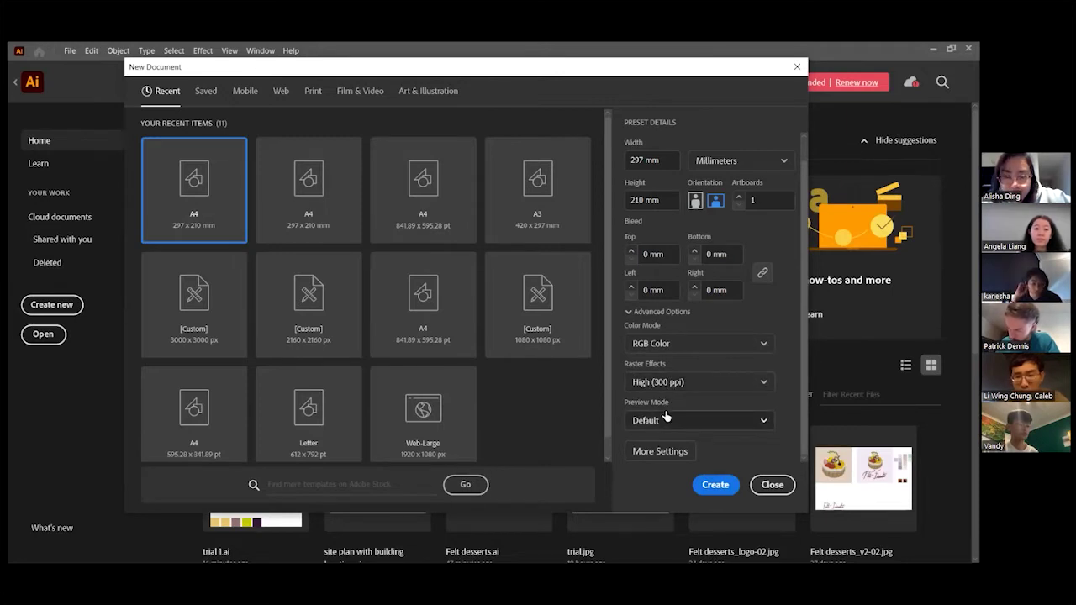
Create the 297 x 210 mm A4 landscape document in RGB Color with High (300 ppi) raster effects and activate the Selection tool
{"action": "left_click", "coordinate": [720, 488]}
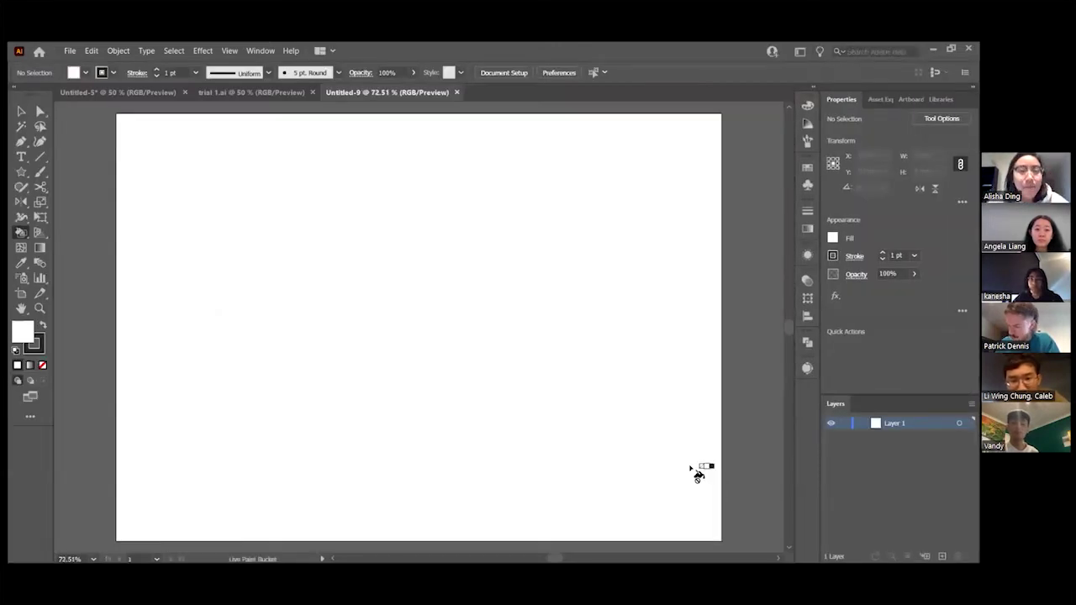
{"action": "key", "text": "v"}
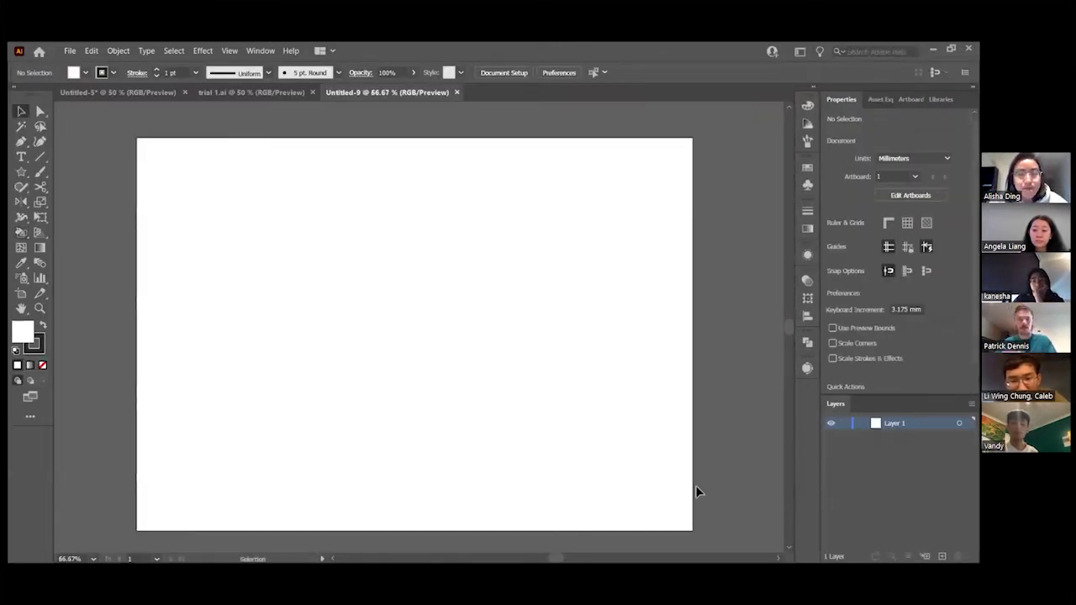
{"action": "scroll", "coordinate": [121, 127], "scroll_direction": "right", "scroll_amount": 2}
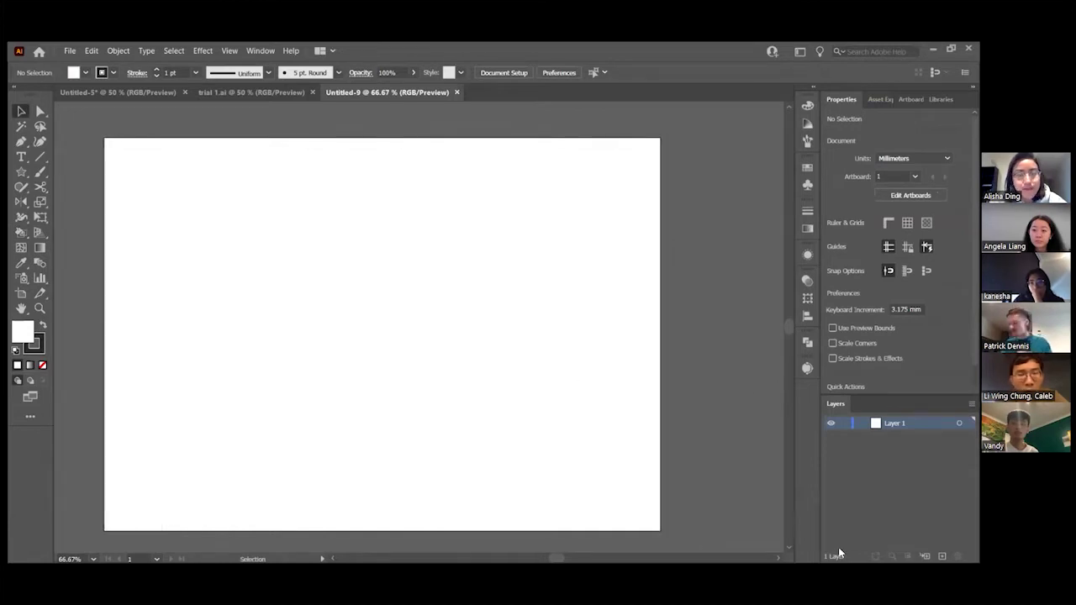
{"action": "scroll", "coordinate": [612, 501], "scroll_direction": "down", "scroll_amount": 2}
{"action": "scroll", "coordinate": [618, 503], "scroll_direction": "up", "scroll_amount": 2}
{"action": "scroll", "coordinate": [519, 441], "scroll_direction": "down", "scroll_amount": 1}
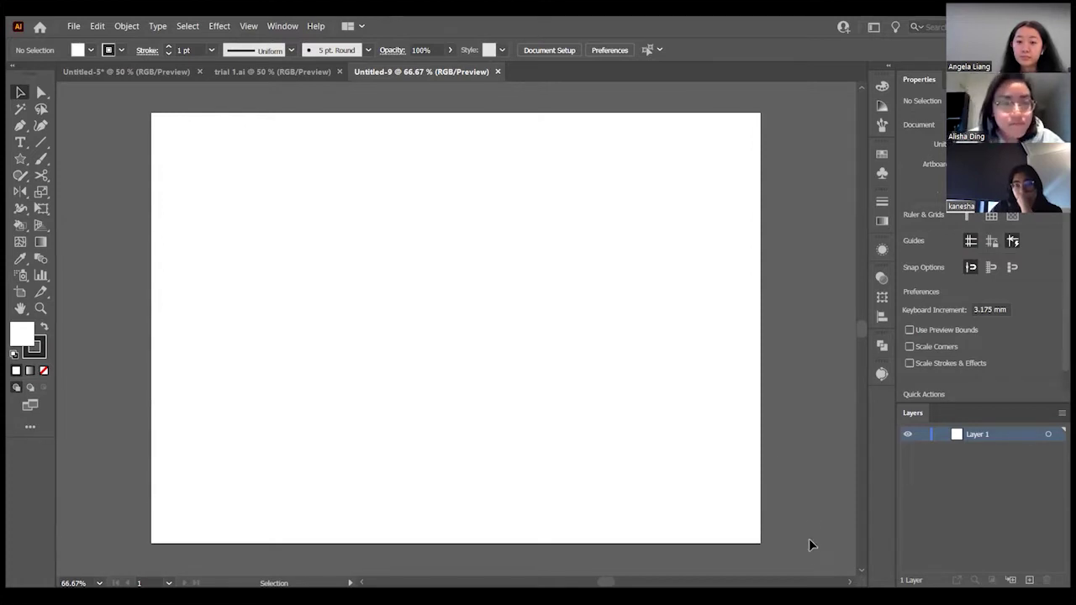
{"action": "key", "text": "ctrl+minus"}
{"action": "key", "text": "ctrl+plus"}
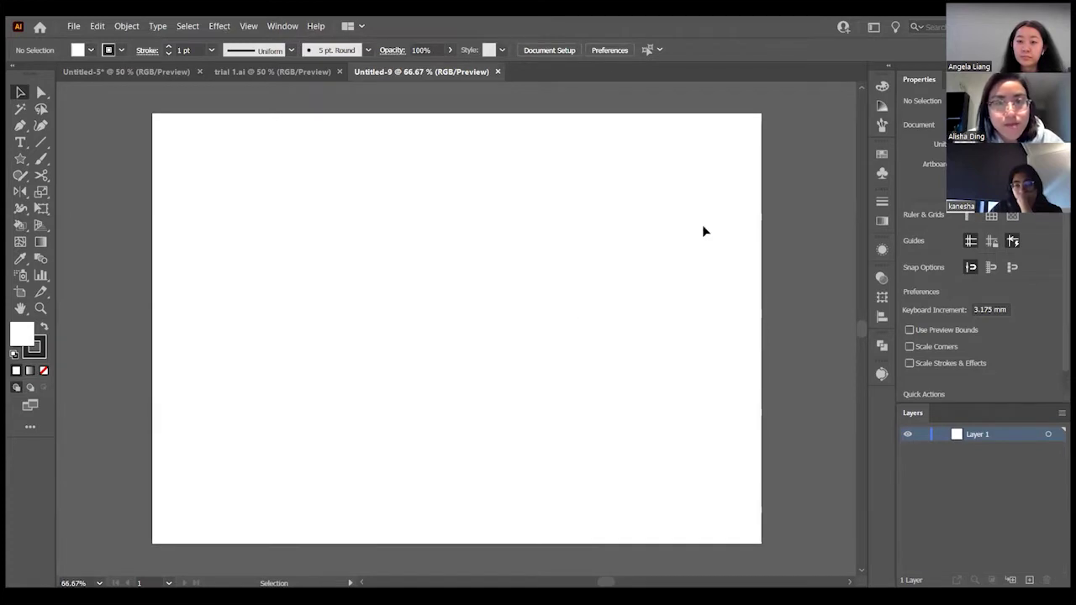
Review the general Document Setup options and dismiss them without changes
{"action": "left_click", "coordinate": [549, 52]}
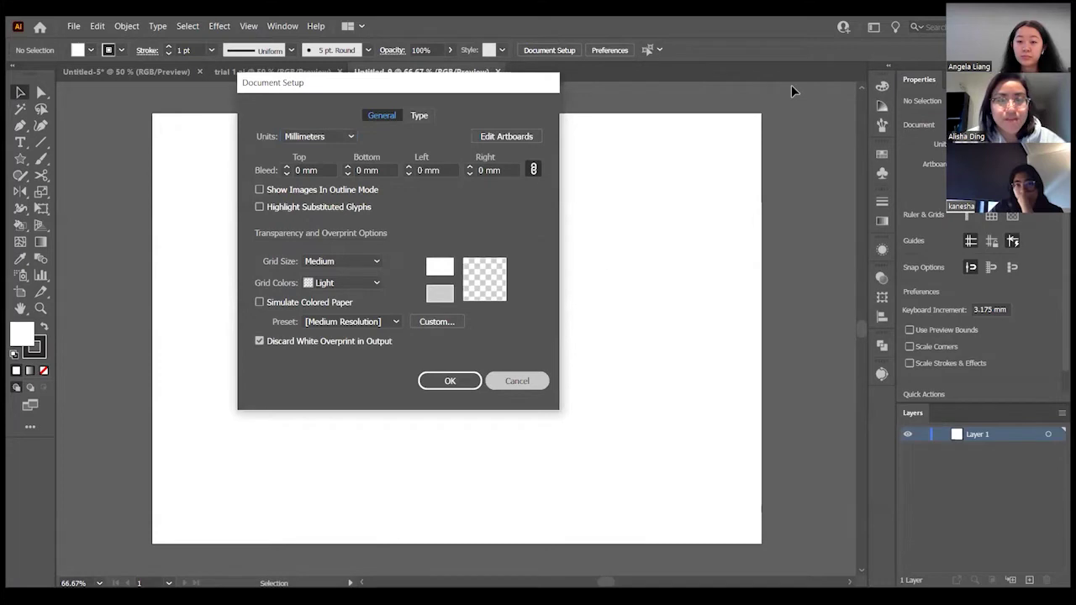
{"action": "key", "text": "Escape"}
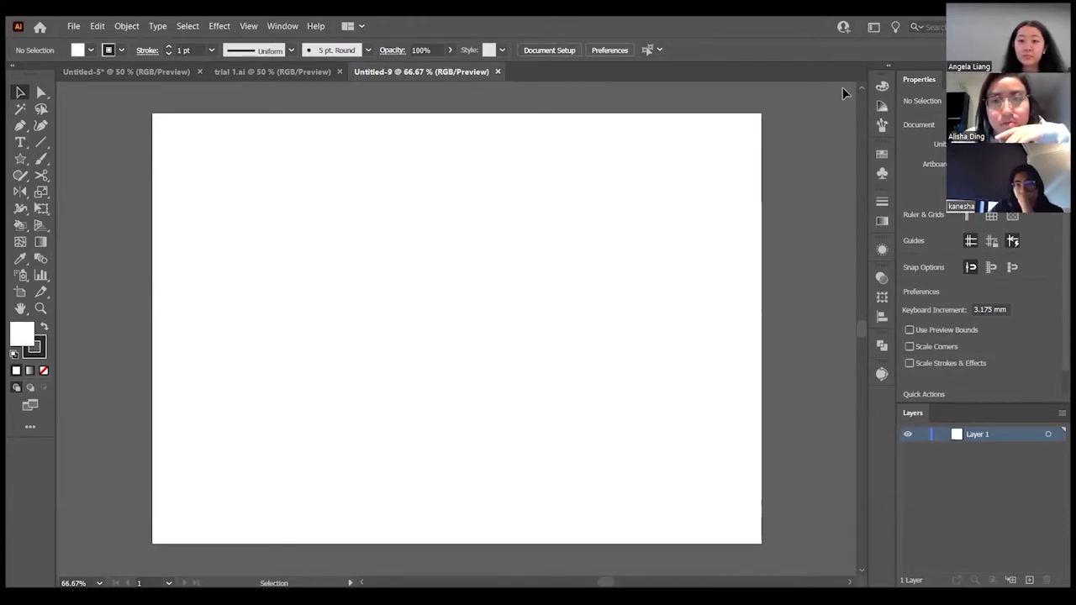
Try the Painting workspace, switch back to Essentials Classic and review the list of available workspaces
{"action": "left_click", "coordinate": [875, 30]}
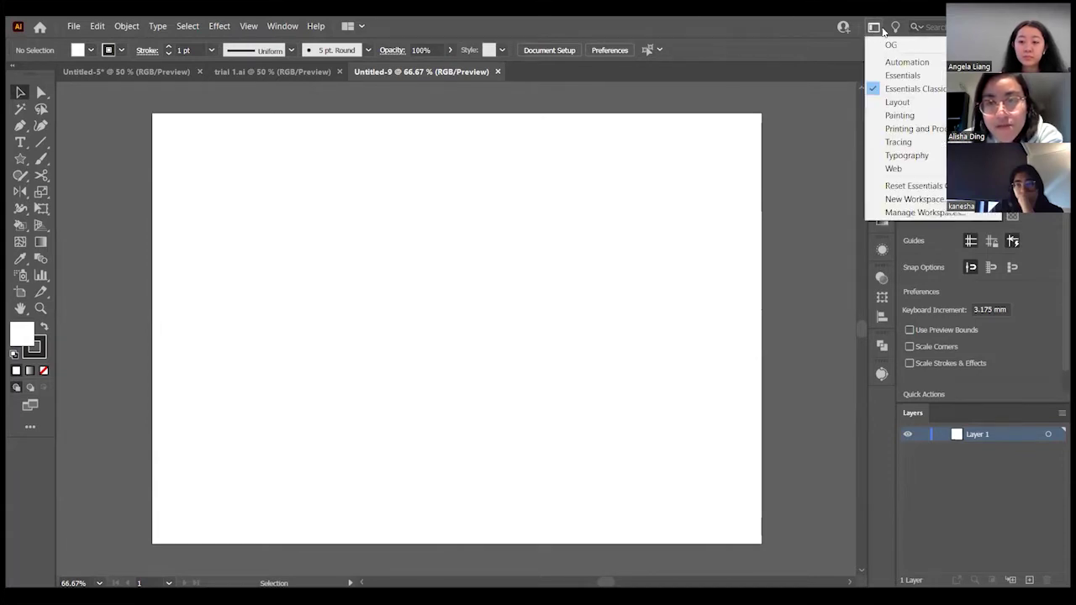
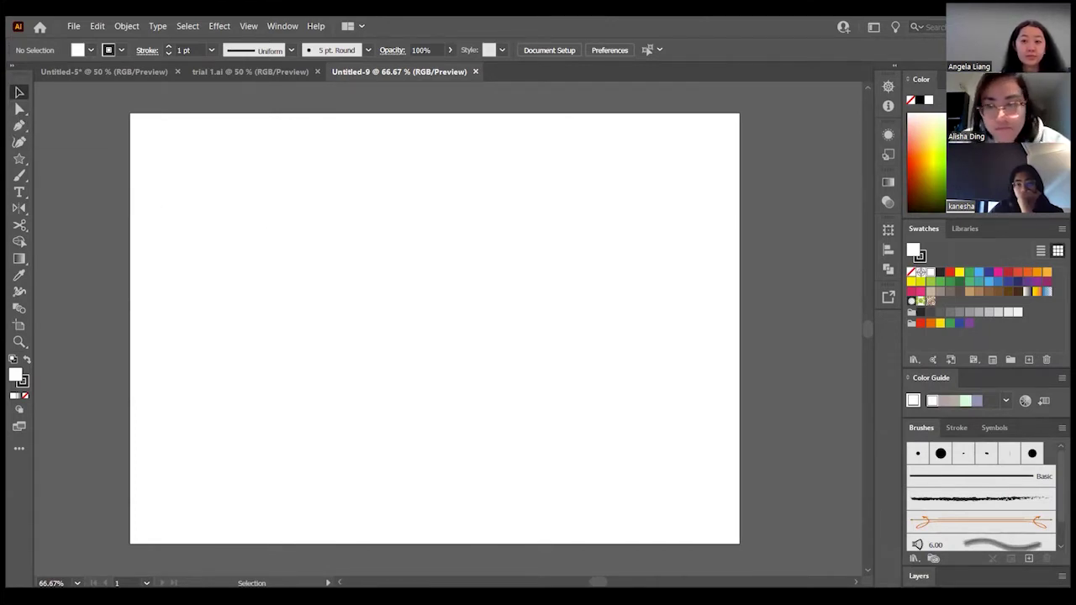
{"action": "left_click", "coordinate": [874, 27]}
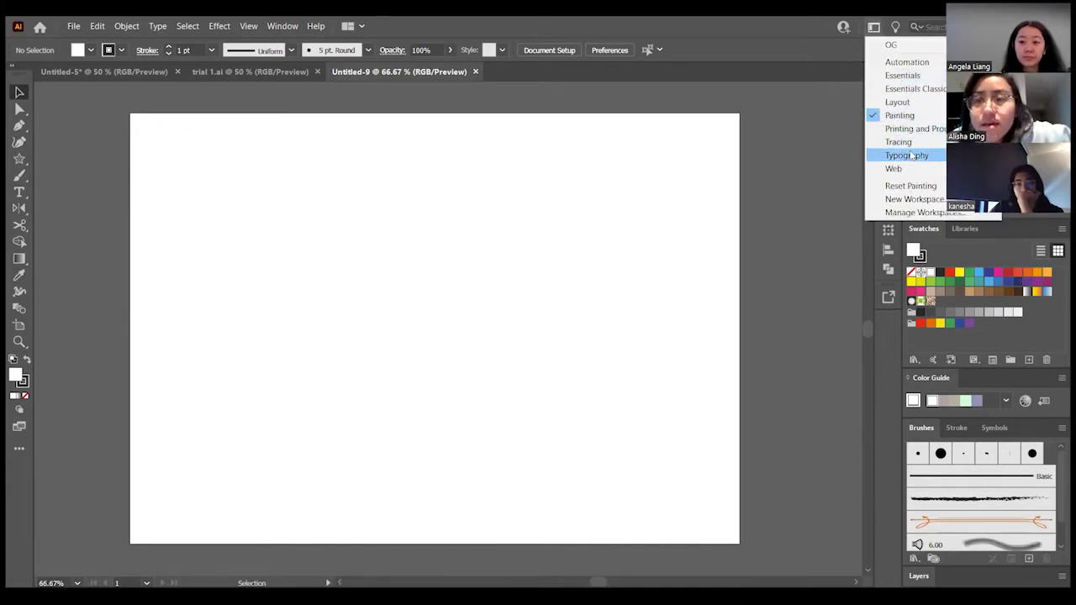
{"action": "left_click", "coordinate": [912, 91]}
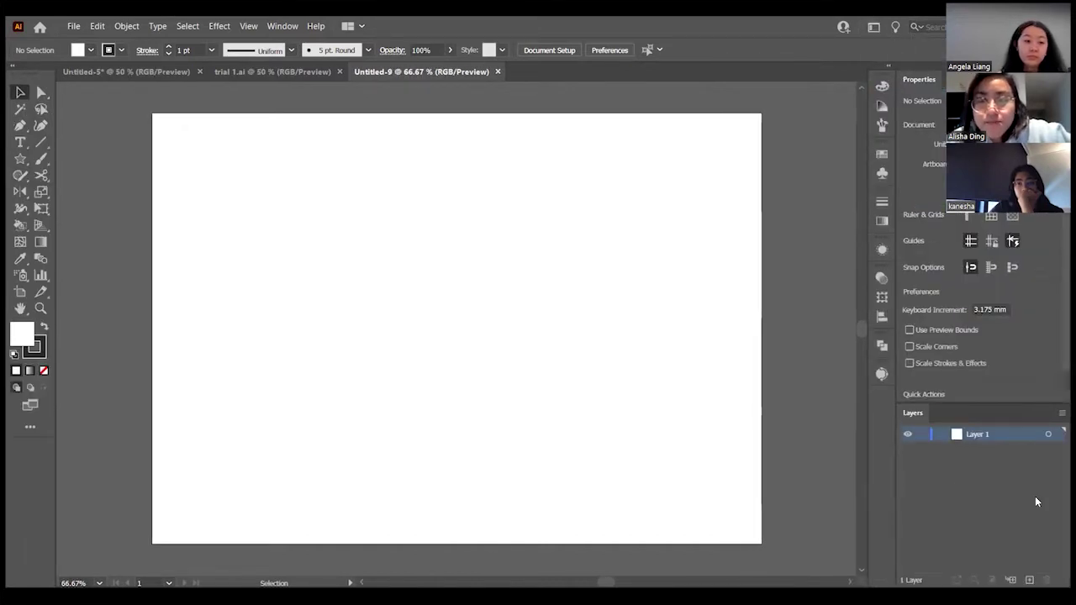
{"action": "left_click", "coordinate": [871, 30]}
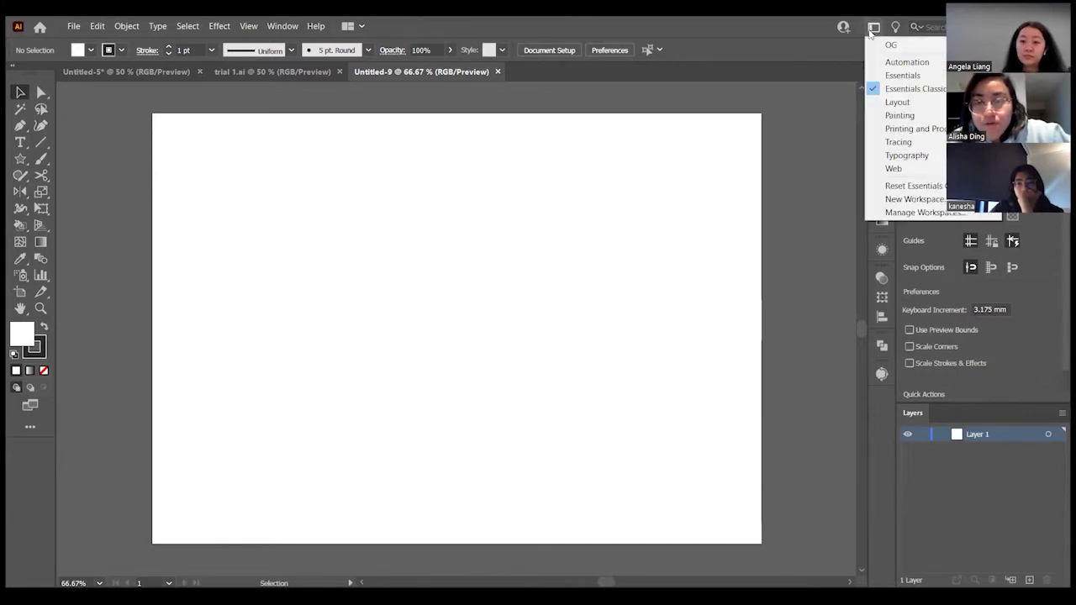
{"action": "left_click", "coordinate": [653, 105]}
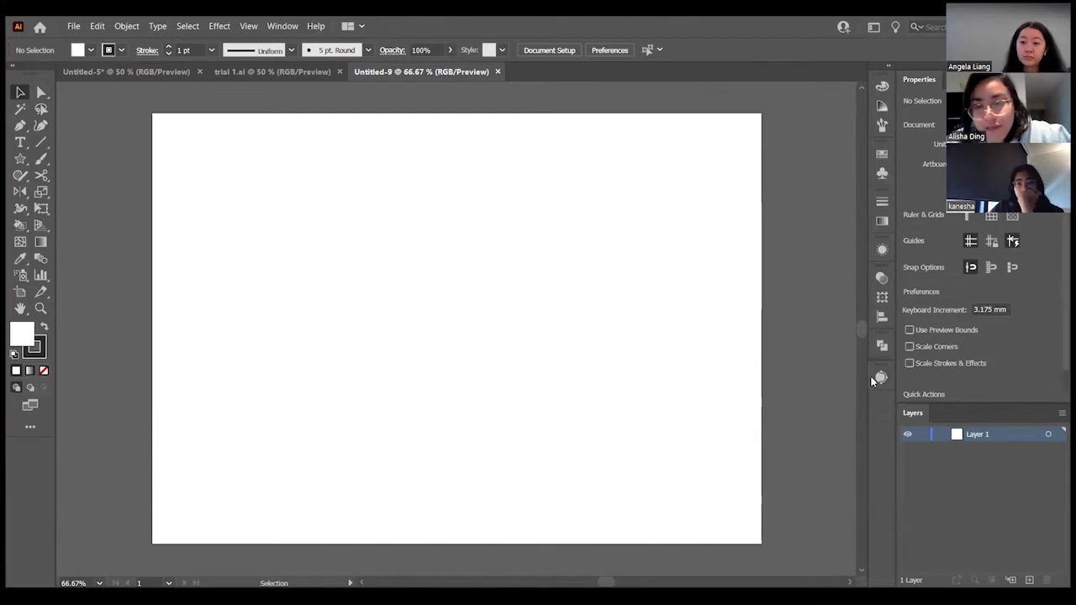
Try floating the last collapsed panel over the artboard and dock it back in its original place
{"action": "left_click_drag", "start_coordinate": [883, 378], "coordinate": [886, 385]}
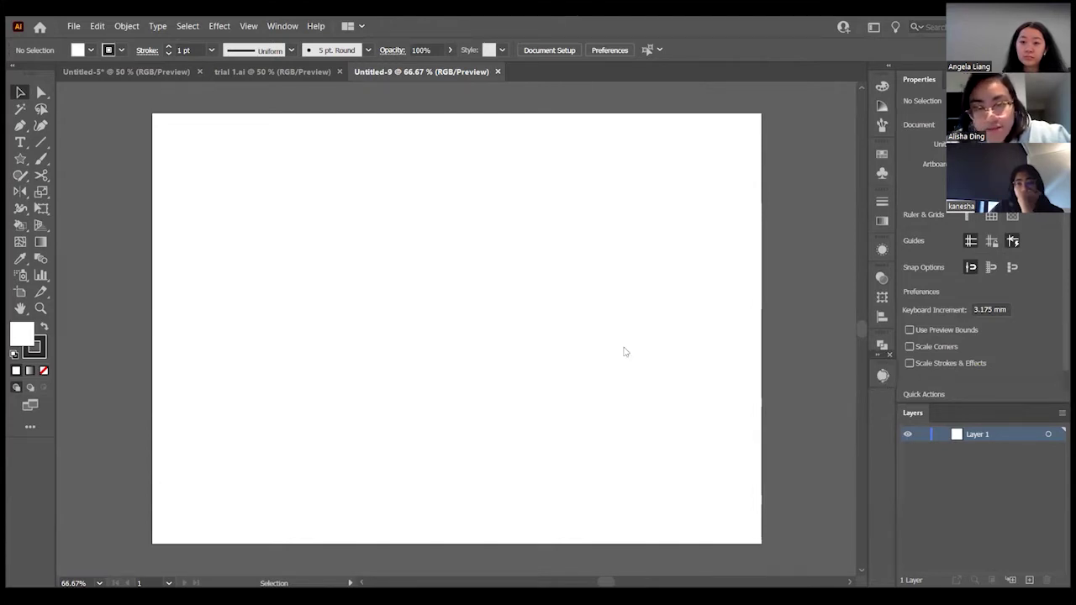
{"action": "left_click_drag", "start_coordinate": [625, 352], "coordinate": [613, 332]}
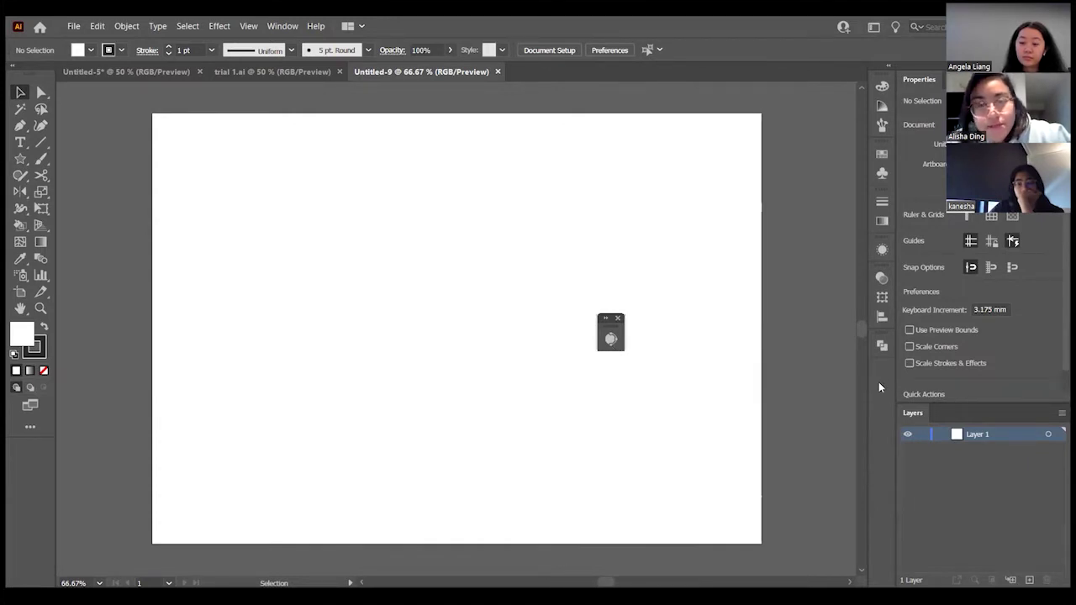
{"action": "left_click_drag", "start_coordinate": [879, 388], "coordinate": [883, 378]}
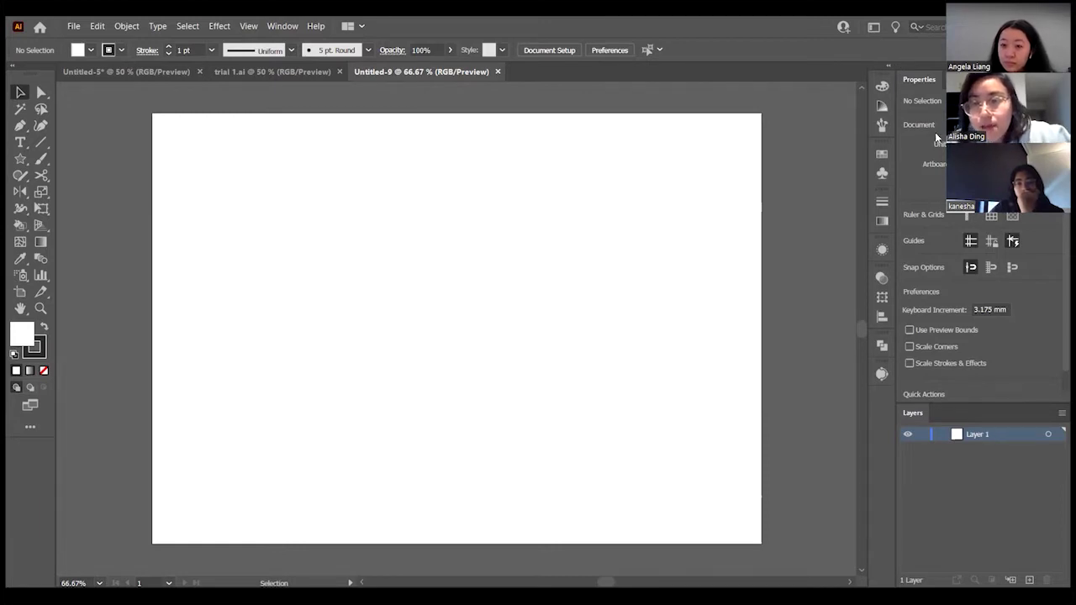
Examine the document settings and quick actions among the Properties
{"action": "scroll", "coordinate": [994, 338], "scroll_direction": "down", "scroll_amount": 2}
{"action": "scroll", "coordinate": [994, 338], "scroll_direction": "up", "scroll_amount": 2}
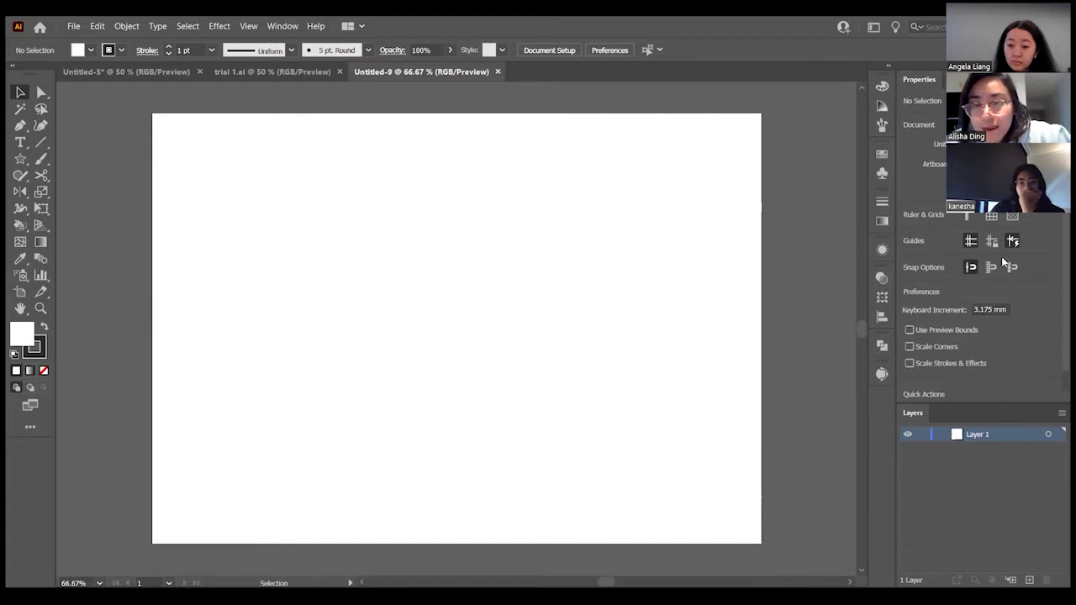
{"action": "scroll", "coordinate": [1024, 282], "scroll_direction": "down", "scroll_amount": 2}
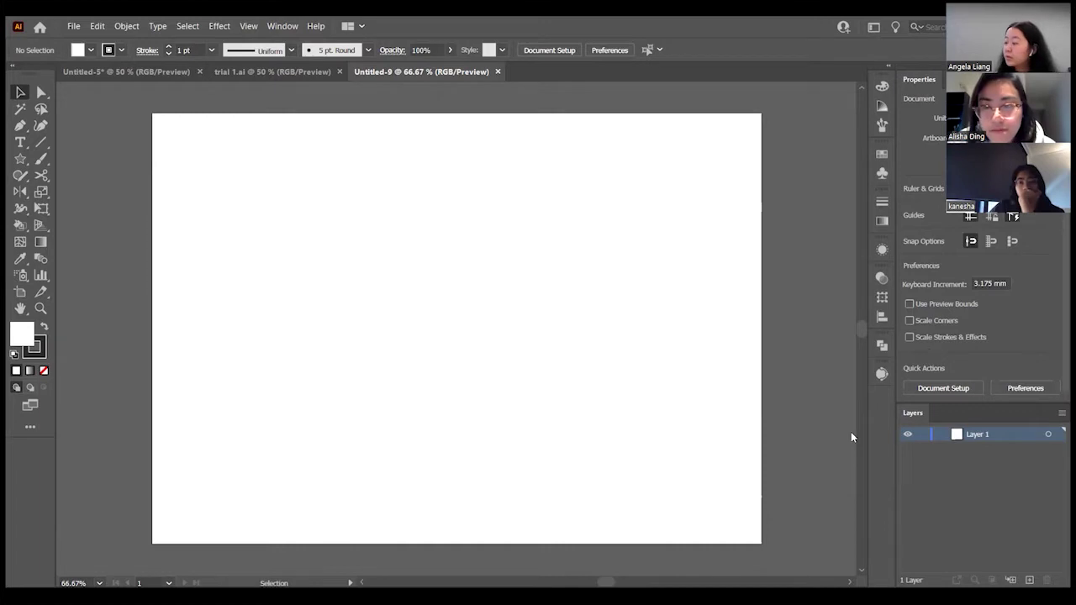
Show the Stroke panel from the full list of available panels and collapse it again
{"action": "left_click", "coordinate": [278, 26]}
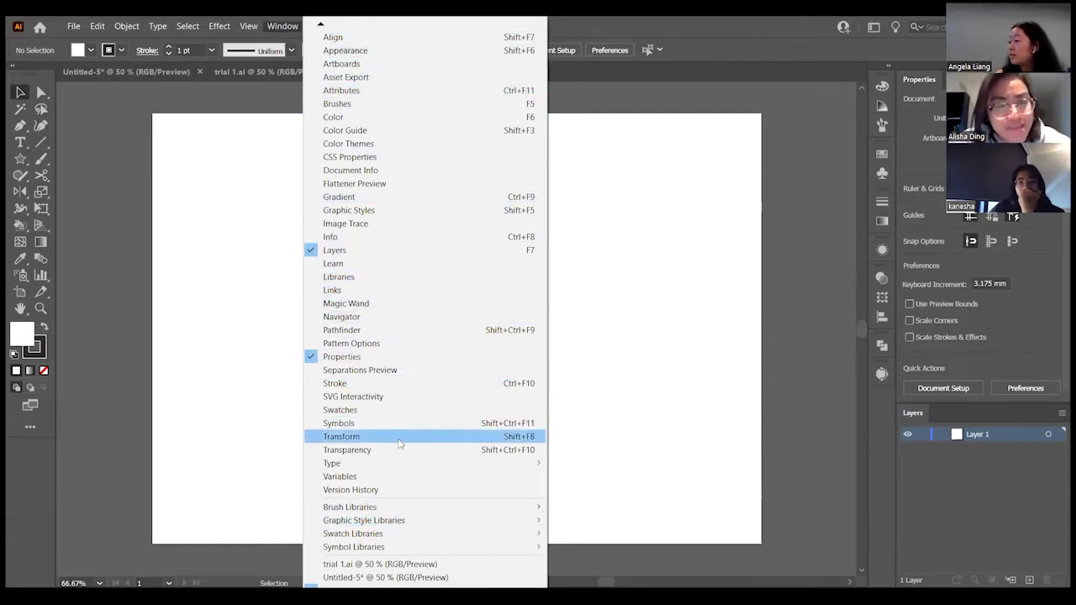
{"action": "left_click", "coordinate": [374, 383]}
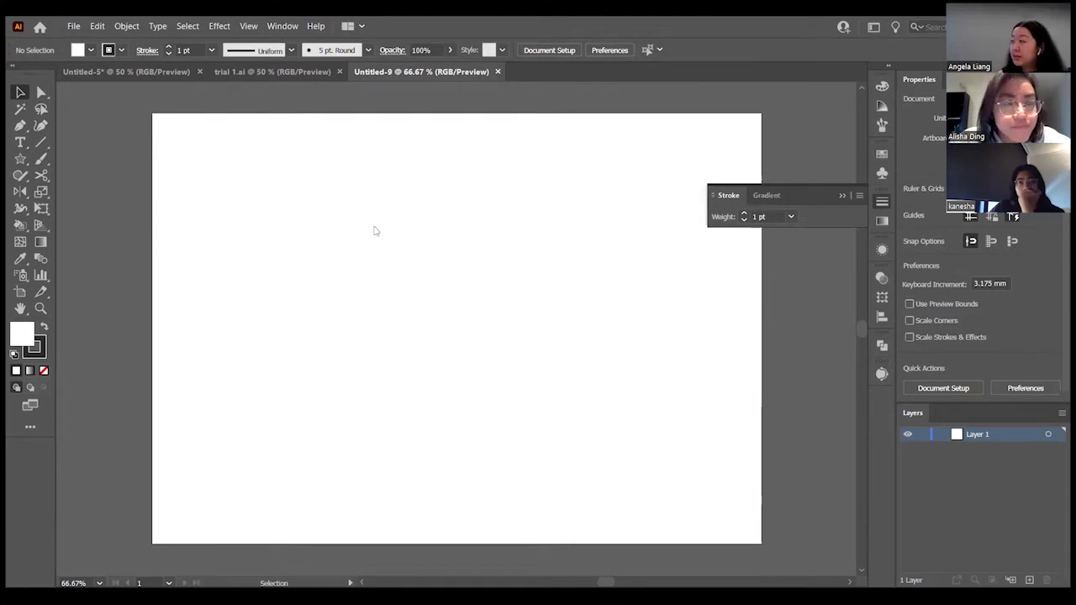
{"action": "left_click", "coordinate": [916, 413]}
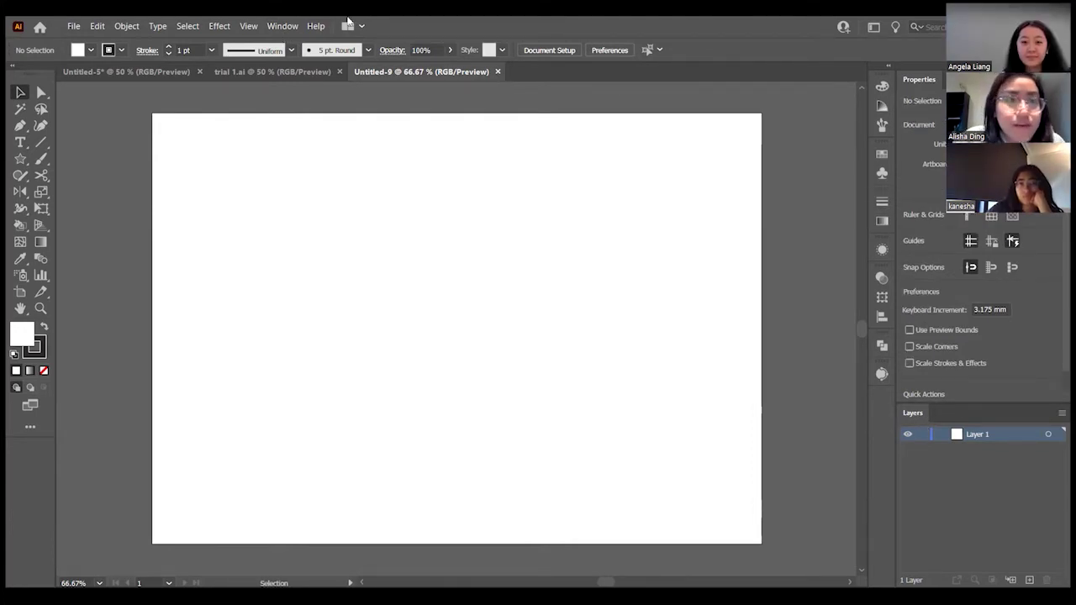
Try docking the Properties panel below the Layers panel and move it back above Layers
{"action": "left_click", "coordinate": [284, 27]}
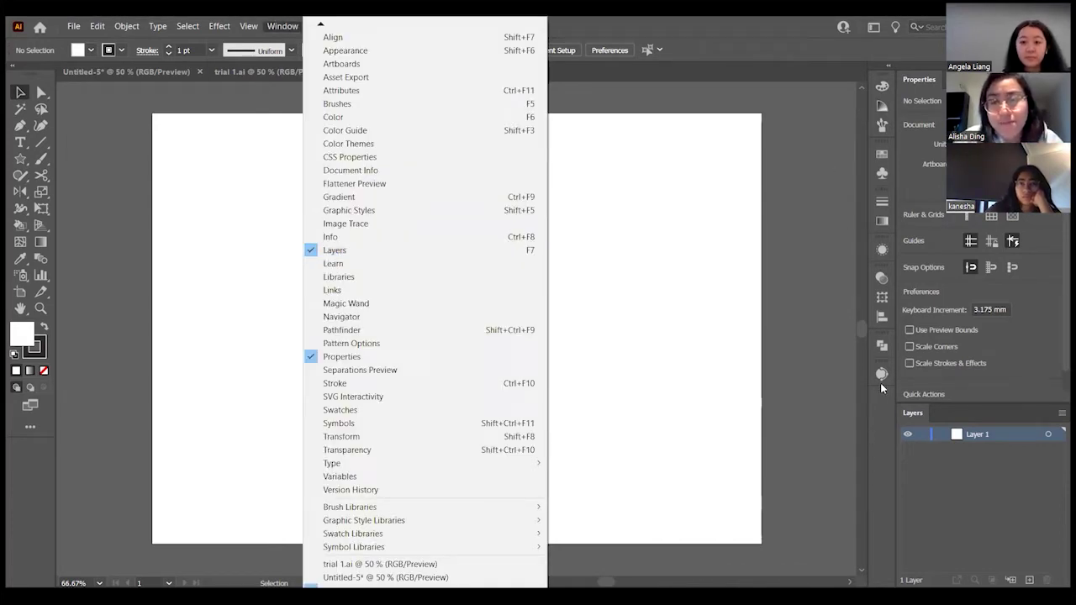
{"action": "left_click", "coordinate": [914, 77]}
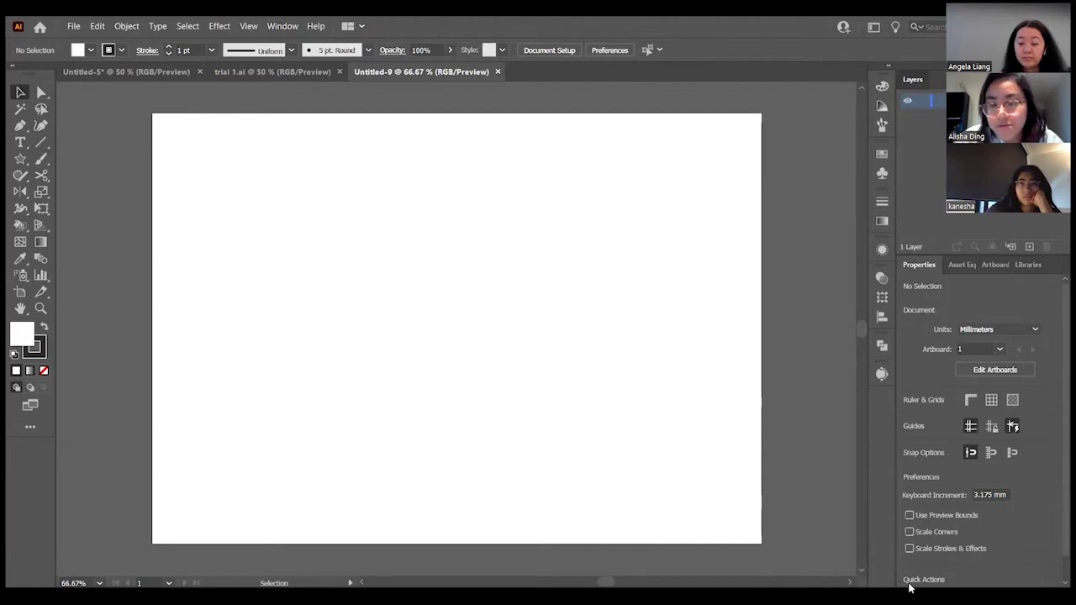
{"action": "left_click_drag", "start_coordinate": [920, 264], "coordinate": [919, 84]}
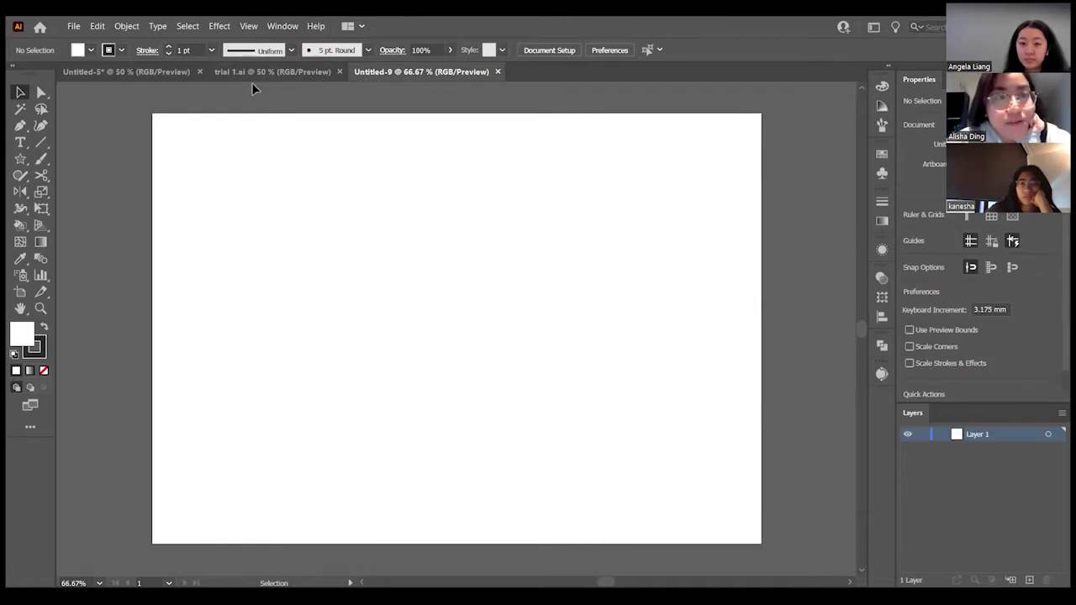
Show the rulers and place a horizontal guide about 30 mm below the artboard's upper edge
{"action": "left_click", "coordinate": [286, 26]}
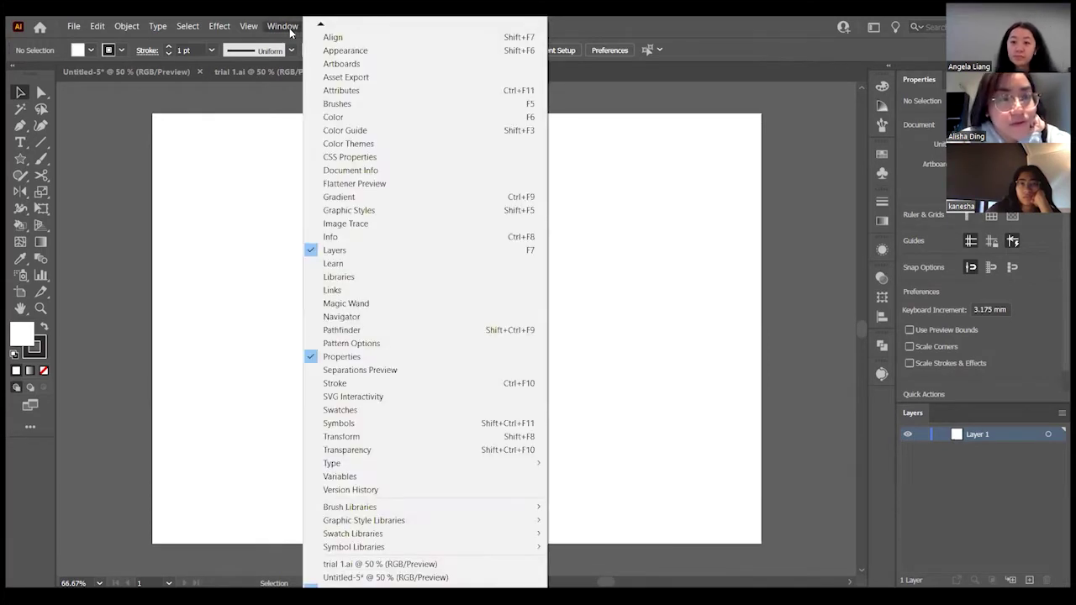
{"action": "left_click", "coordinate": [289, 27]}
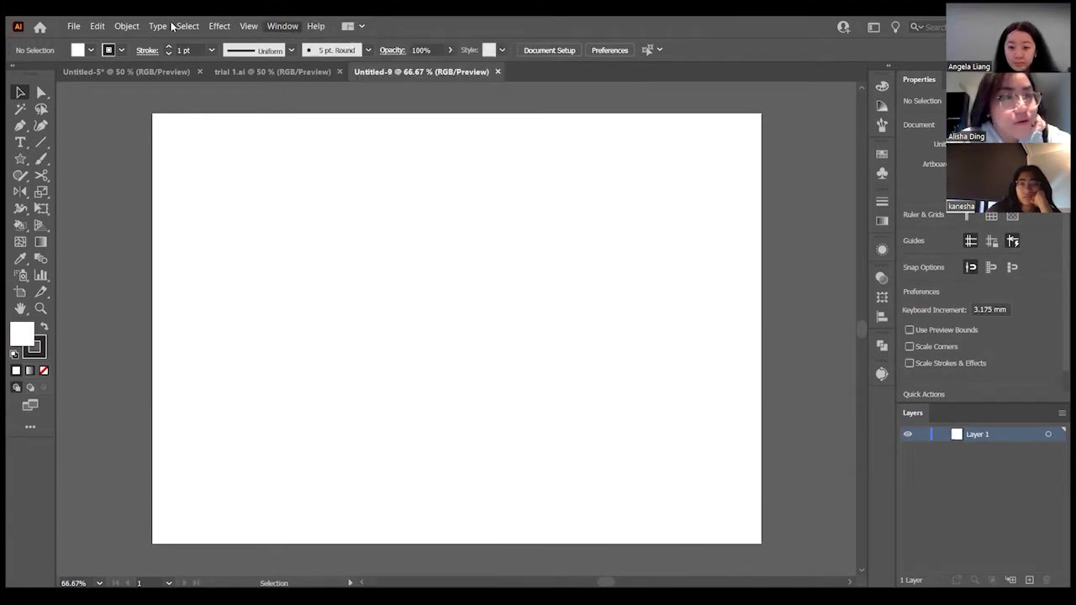
{"action": "left_click", "coordinate": [248, 26]}
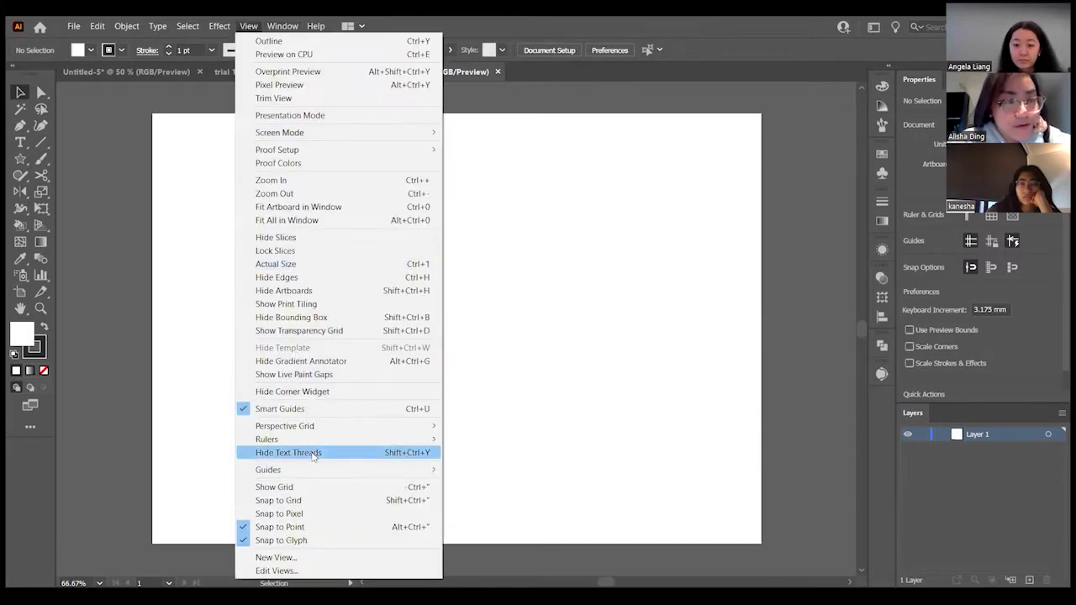
{"action": "mouse_move", "coordinate": [311, 442]}
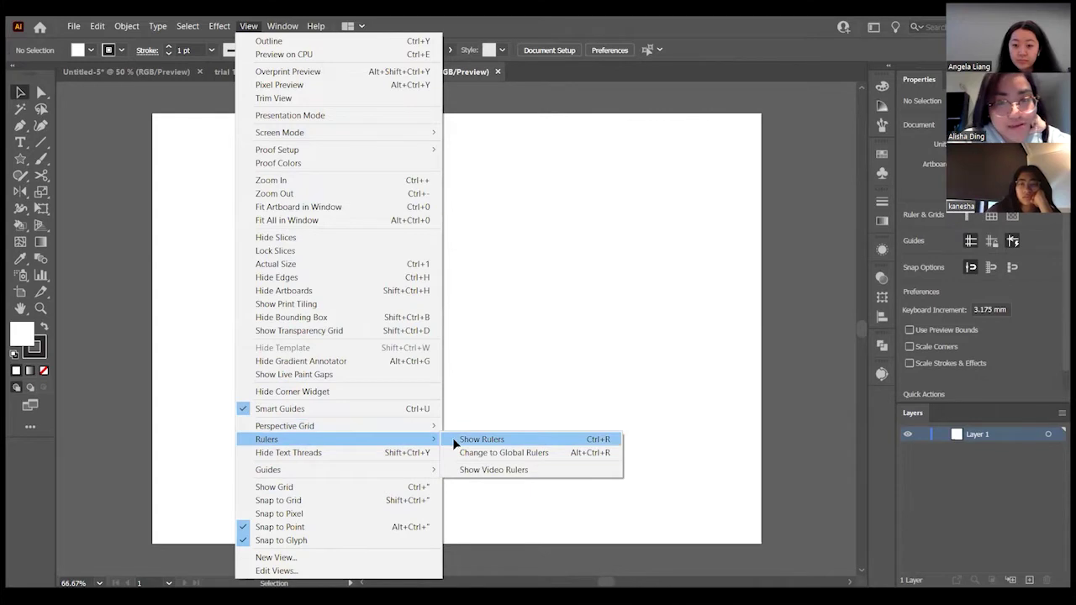
{"action": "left_click", "coordinate": [476, 439]}
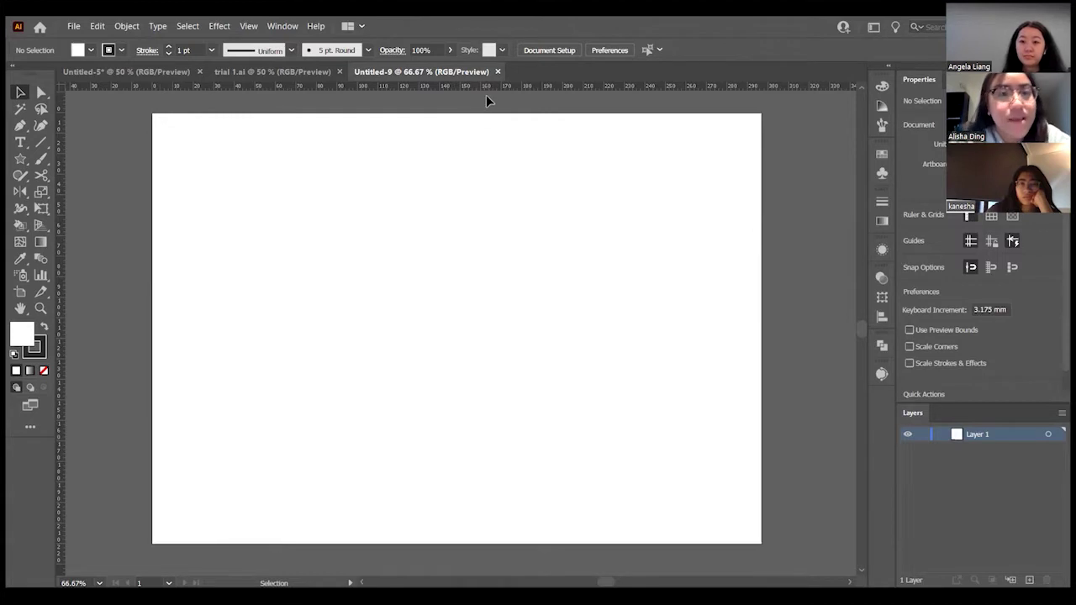
{"action": "left_click_drag", "start_coordinate": [493, 88], "coordinate": [484, 201]}
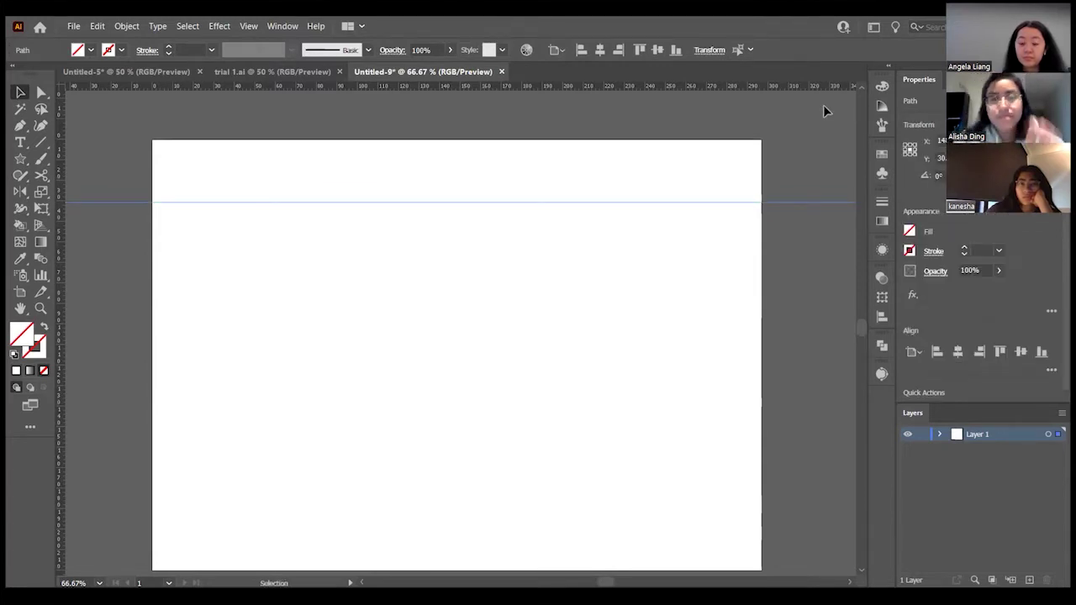
{"action": "scroll", "coordinate": [323, 262], "scroll_direction": "down", "scroll_amount": 1}
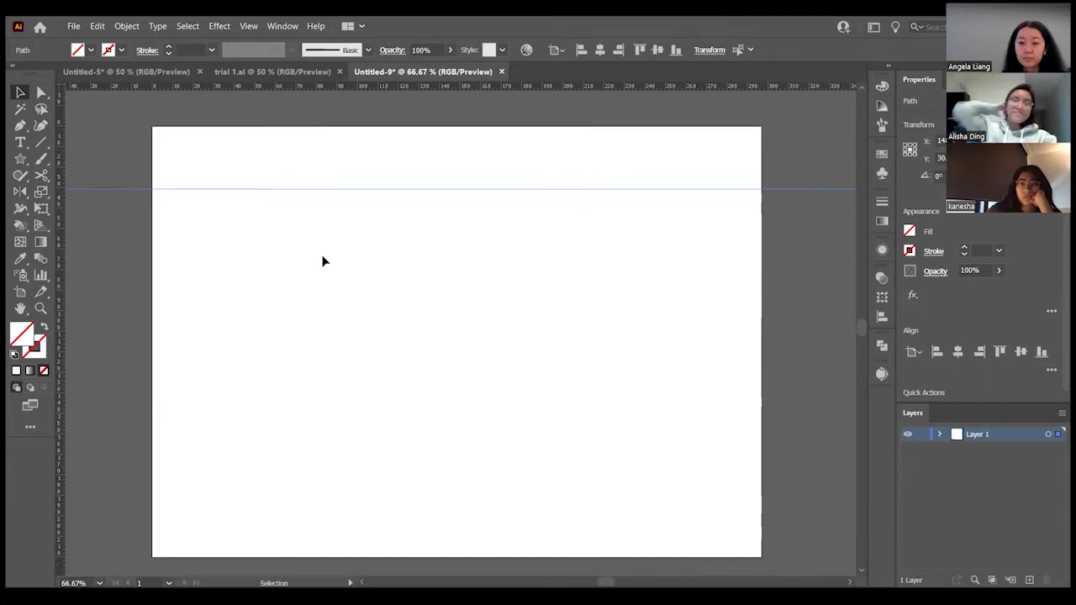
Remove the horizontal guide near the artboard's upper edge
{"action": "scroll", "coordinate": [280, 257], "scroll_direction": "down", "scroll_amount": 1}
{"action": "scroll", "coordinate": [446, 237], "scroll_direction": "up", "scroll_amount": 1}
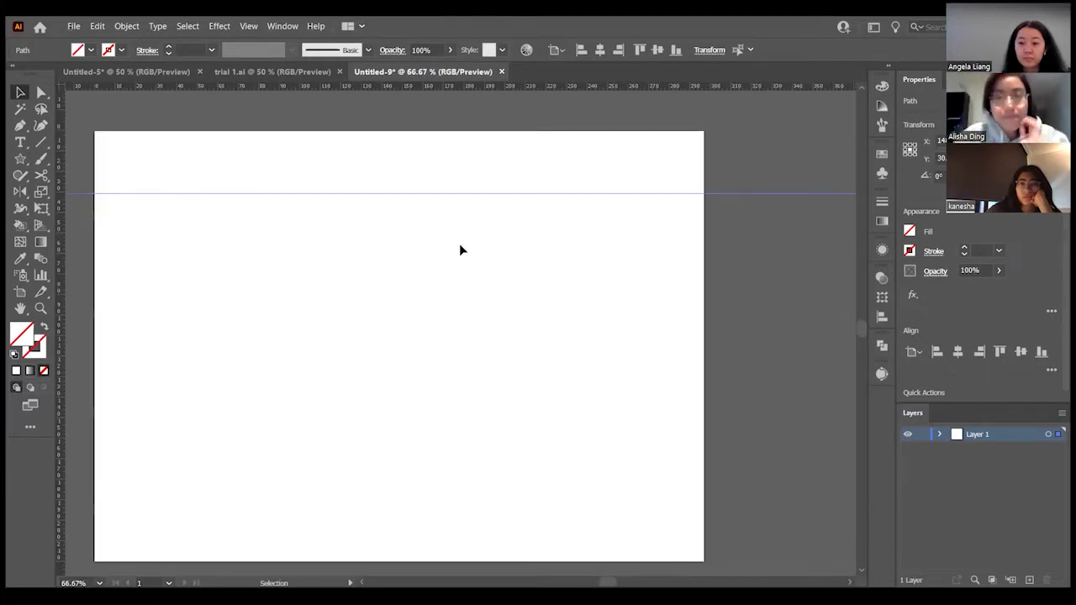
{"action": "left_click_drag", "start_coordinate": [258, 194], "coordinate": [286, 87]}
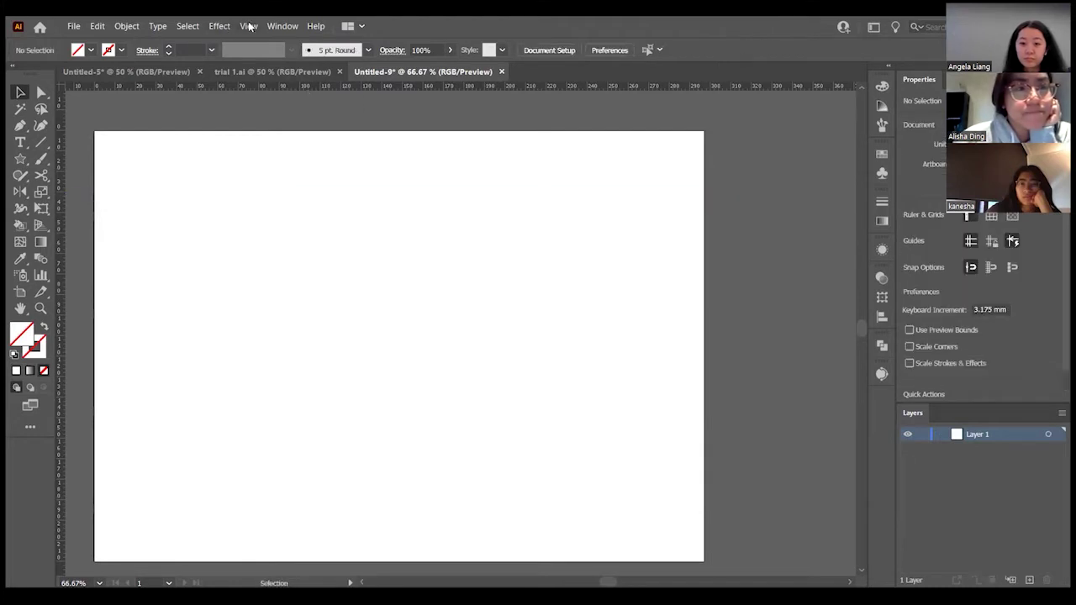
Look up the command that hides or shows the rulers and the related ruler options
{"action": "key", "text": "alt+v"}
{"action": "mouse_move", "coordinate": [332, 444]}
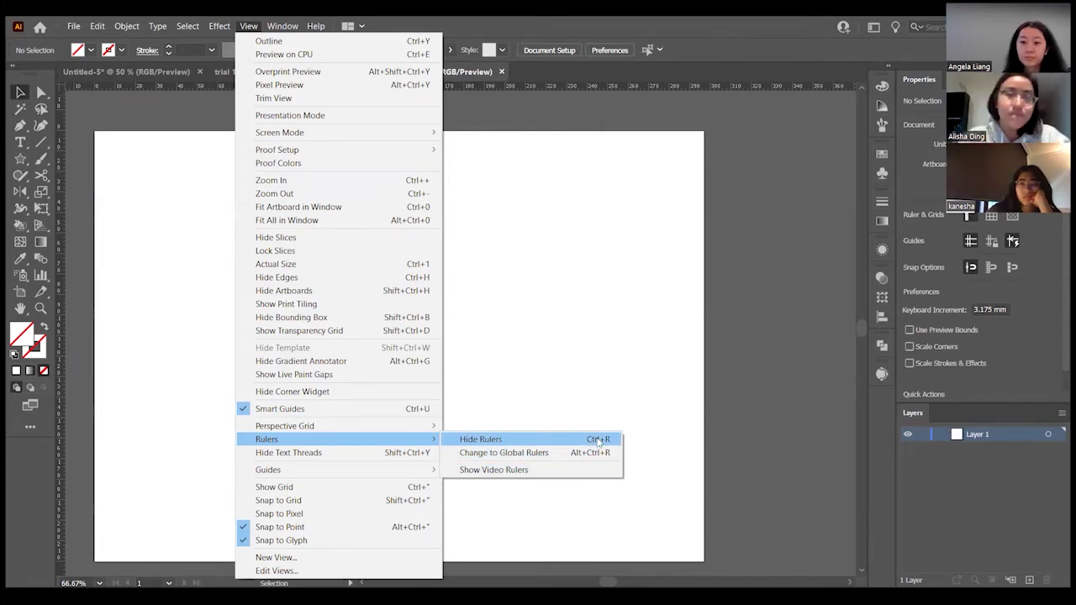
{"action": "left_click", "coordinate": [594, 383]}
{"action": "key", "text": "a"}
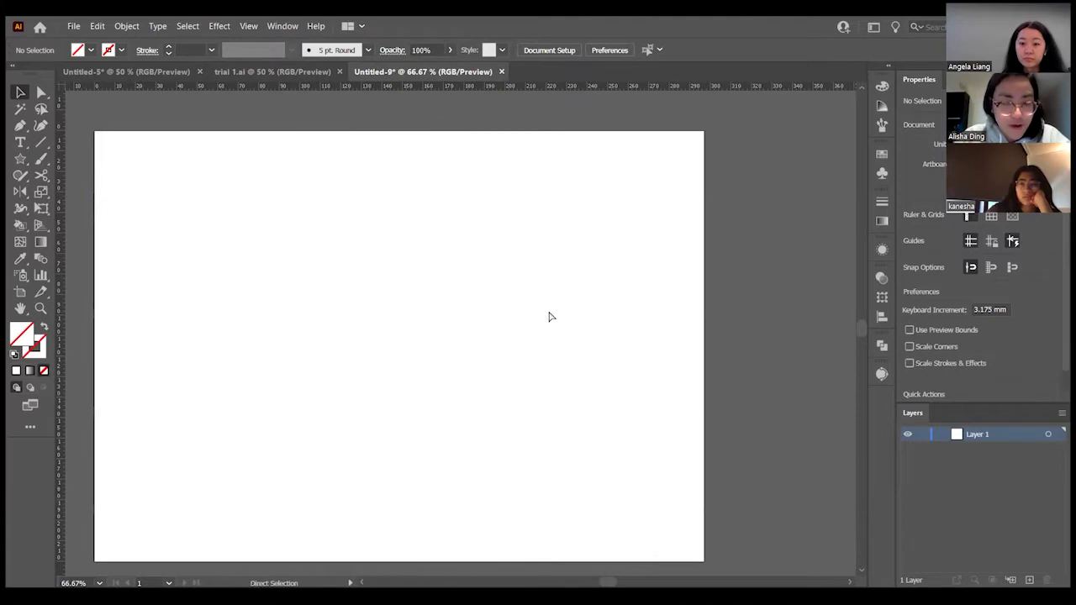
Hide and show the rulers repeatedly, ending with them shown
{"action": "key", "text": "ctrl+r"}
{"action": "key", "text": "v"}
{"action": "key", "text": "a"}
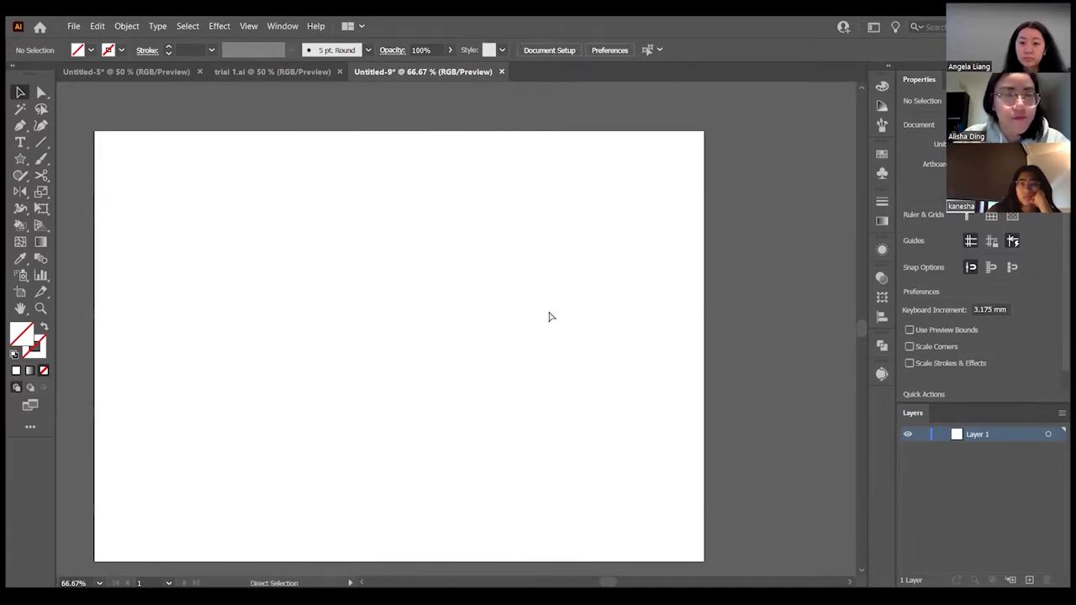
{"action": "key", "text": "ctrl+r"}
{"action": "key", "text": "ctrl+r"}
{"action": "key", "text": "ctrl+r"}
{"action": "key", "text": "ctrl+r"}
{"action": "key", "text": "ctrl+r"}
{"action": "key", "text": "ctrl+r"}
{"action": "key", "text": "ctrl+r"}
{"action": "key", "text": "ctrl+r"}
{"action": "key", "text": "ctrl+r"}
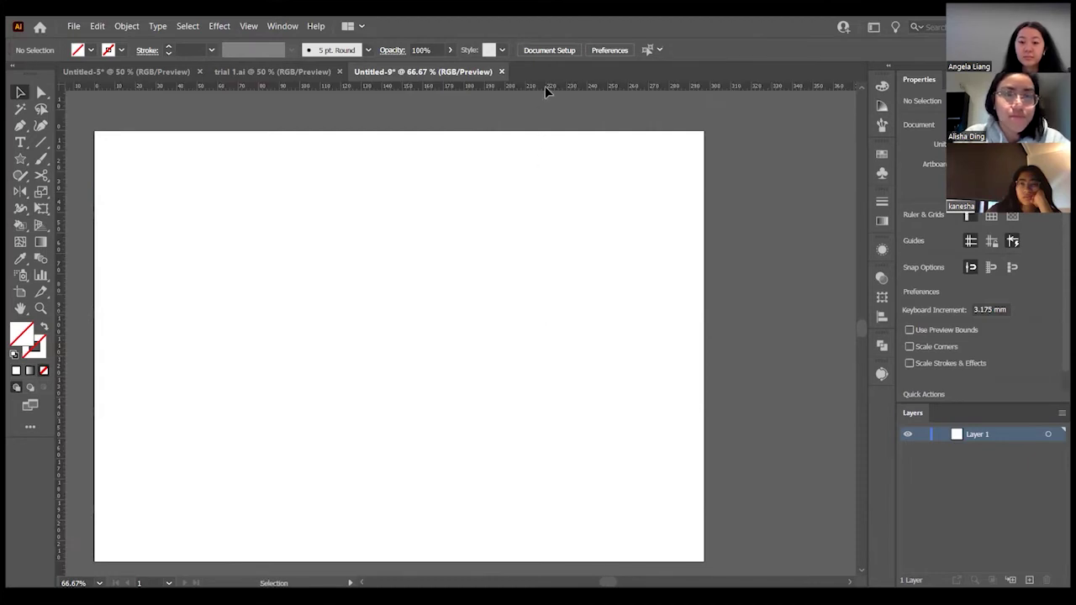
{"action": "key", "text": "ctrl+r"}
{"action": "key", "text": "ctrl+r"}
{"action": "key", "text": "ctrl+r"}
{"action": "key", "text": "ctrl+r"}
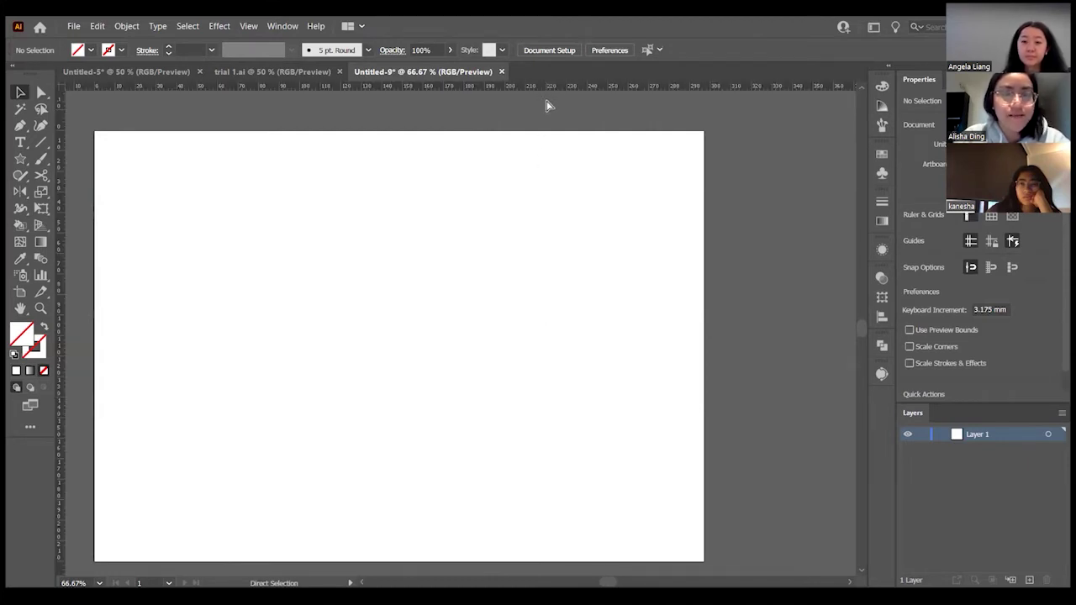
{"action": "key", "text": "v"}
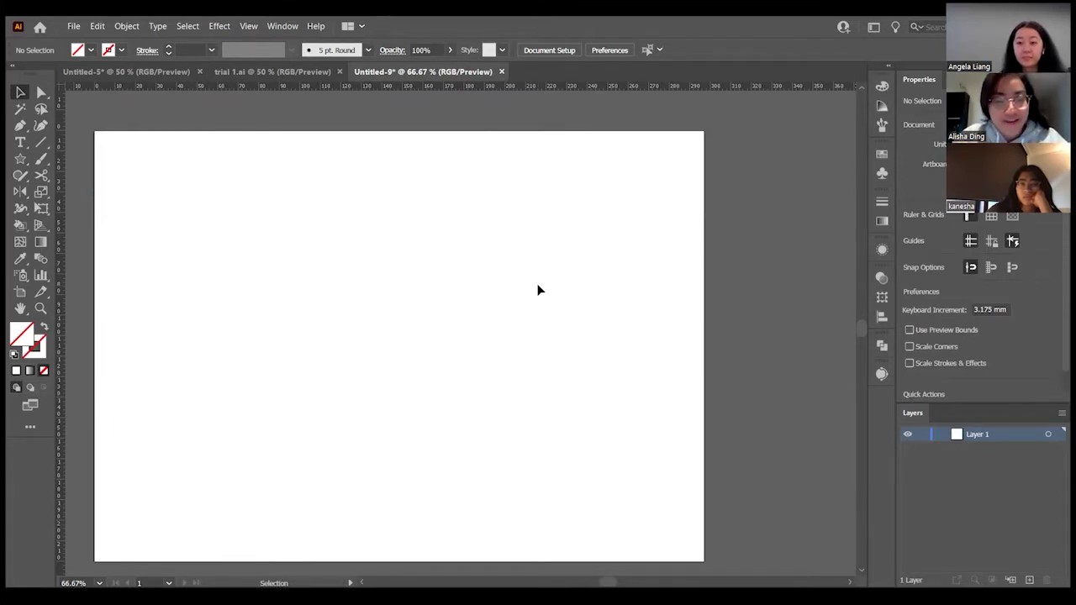
{"action": "key", "text": "a"}
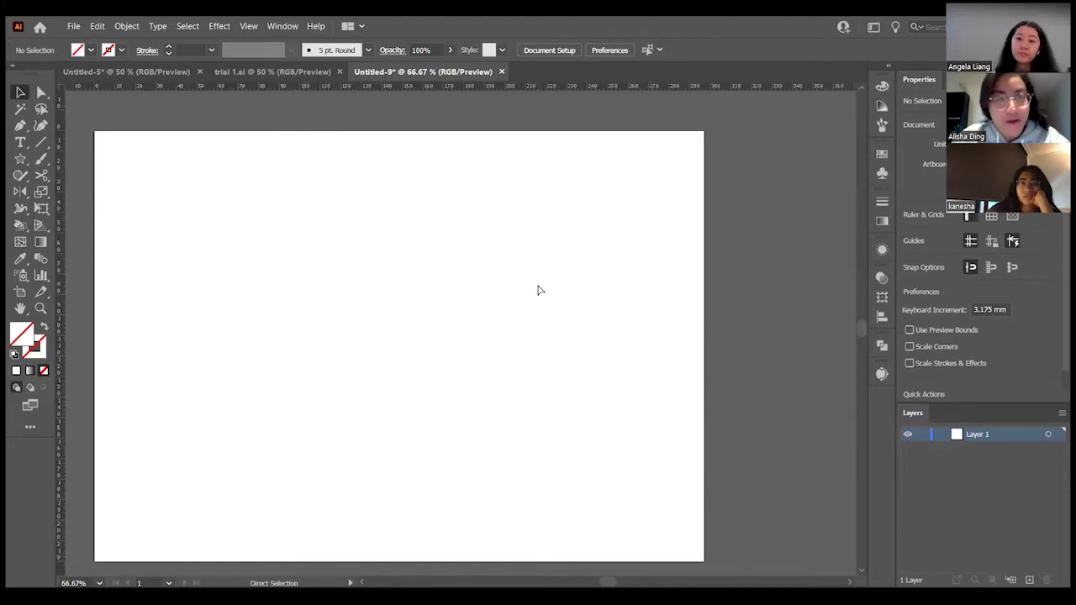
{"action": "key", "text": "ctrl+r"}
{"action": "key", "text": "ctrl+r"}
{"action": "key", "text": "ctrl+r"}
{"action": "key", "text": "ctrl+r"}
{"action": "key", "text": "ctrl+r"}
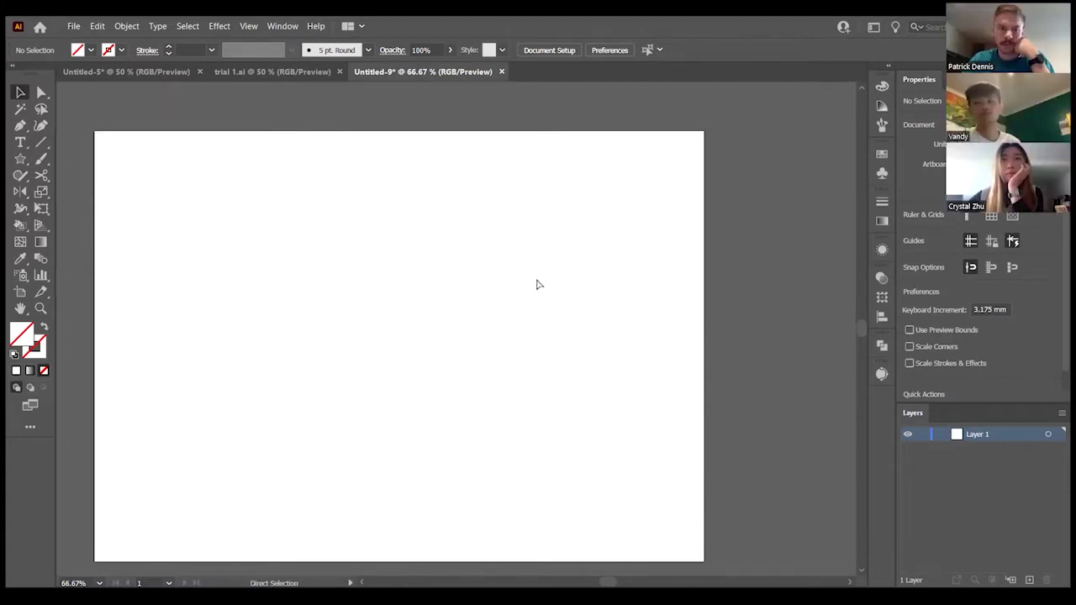
{"action": "key", "text": "ctrl+r"}
{"action": "key", "text": "ctrl+r"}
{"action": "key", "text": "ctrl+r"}
{"action": "key", "text": "v"}
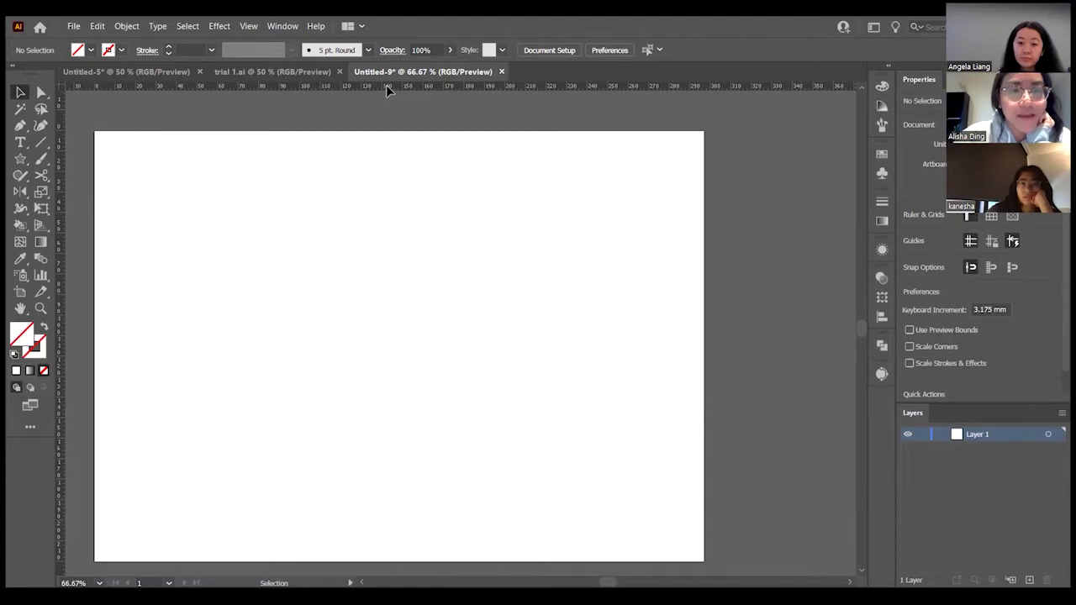
Set the ruler units to Millimeters
{"action": "right_click", "coordinate": [458, 91]}
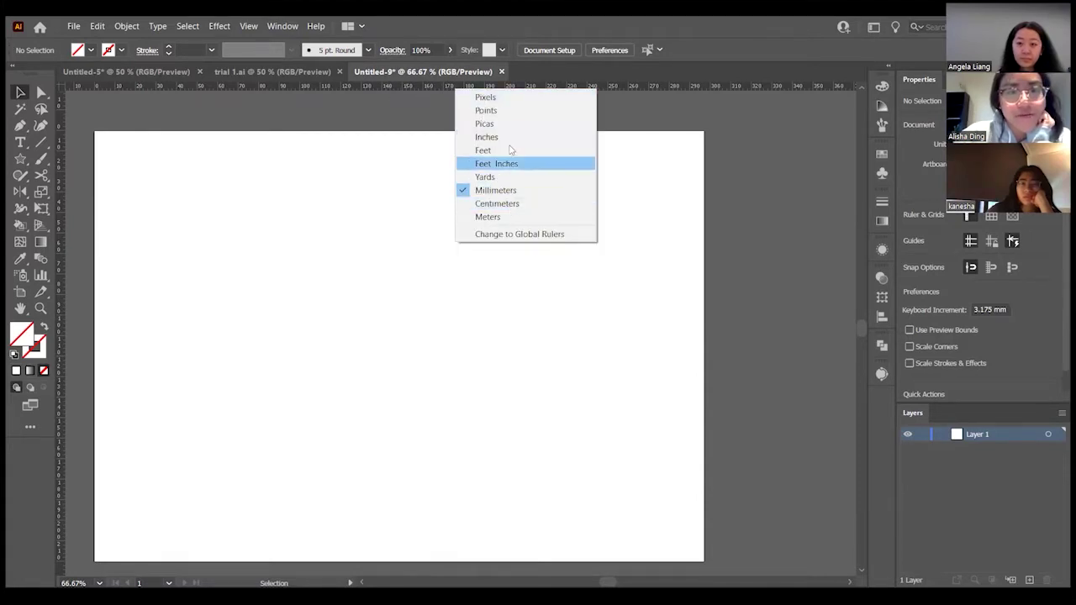
{"action": "left_click", "coordinate": [493, 192]}
{"action": "scroll", "coordinate": [471, 185], "scroll_direction": "down", "scroll_amount": 1}
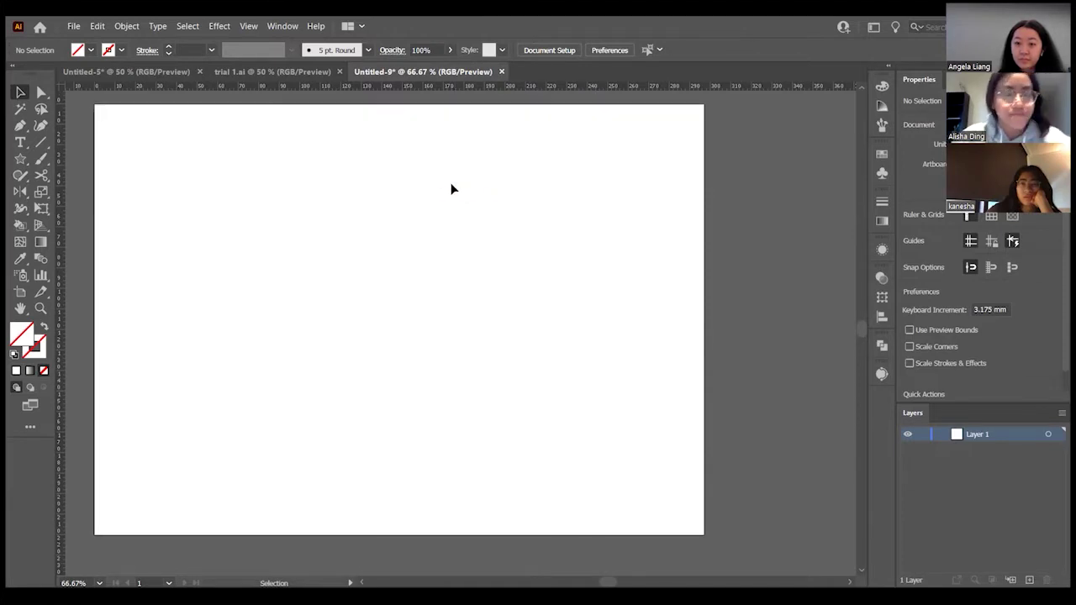
{"action": "scroll", "coordinate": [320, 224], "scroll_direction": "down", "scroll_amount": 1}
{"action": "scroll", "coordinate": [321, 233], "scroll_direction": "up", "scroll_amount": 1}
{"action": "scroll", "coordinate": [329, 229], "scroll_direction": "up", "scroll_amount": 1}
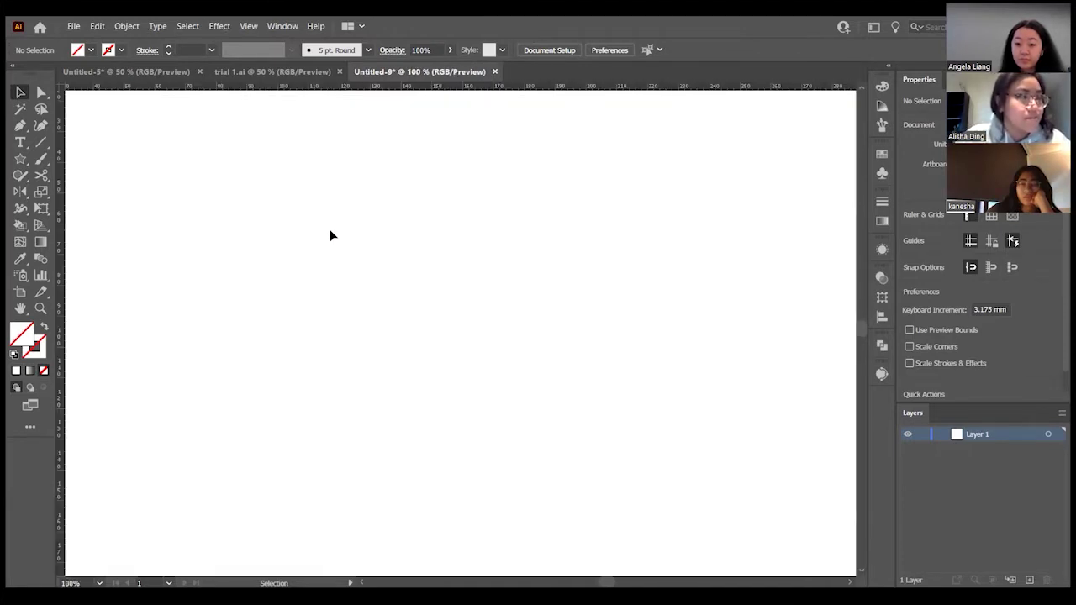
{"action": "scroll", "coordinate": [330, 229], "scroll_direction": "down", "scroll_amount": 1}
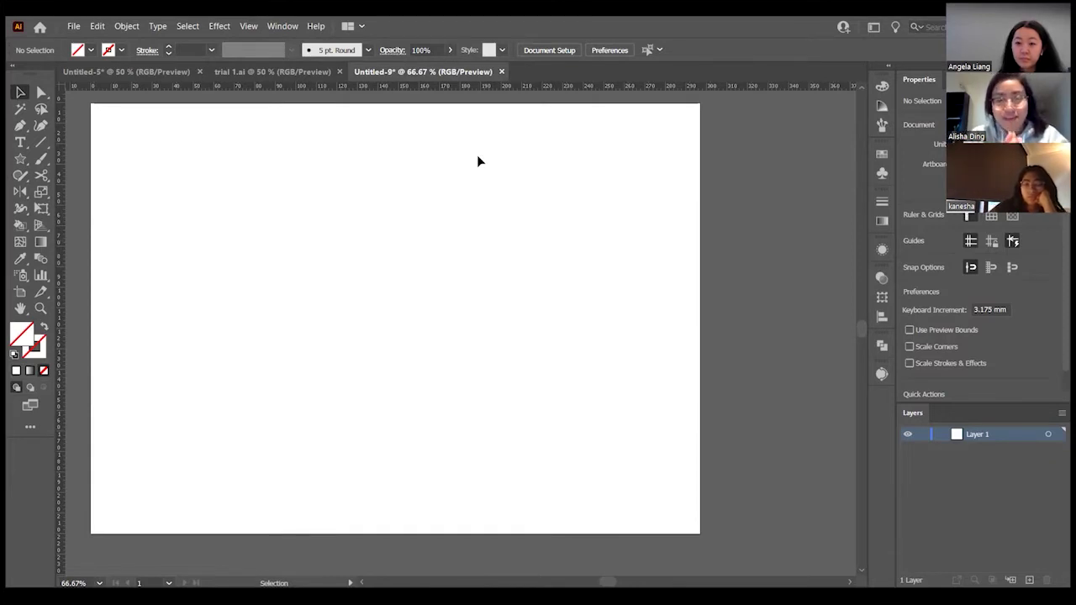
{"action": "scroll", "coordinate": [361, 168], "scroll_direction": "down", "scroll_amount": 1}
{"action": "scroll", "coordinate": [527, 177], "scroll_direction": "up", "scroll_amount": 1}
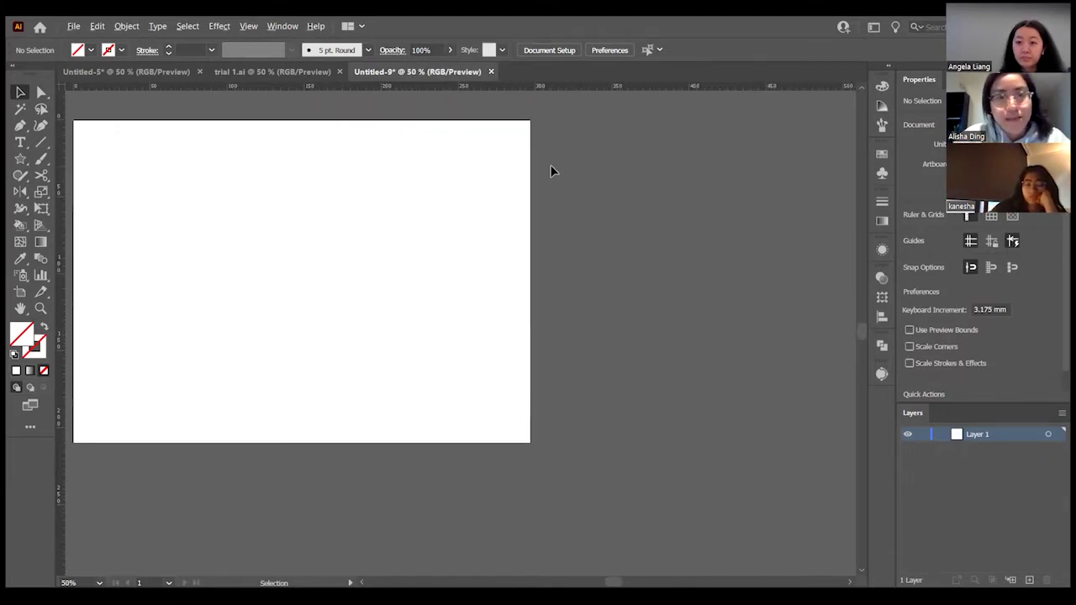
Draw a second artboard of about 295 by 208 mm beside the first one and leave artboard editing
{"action": "scroll", "coordinate": [365, 201], "scroll_direction": "right", "scroll_amount": 3}
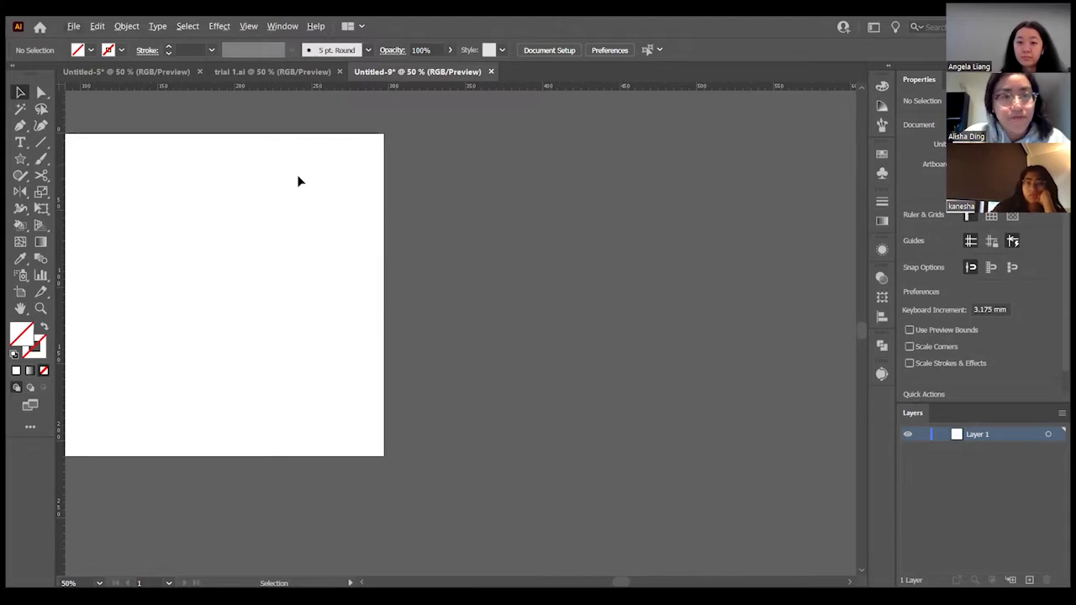
{"action": "scroll", "coordinate": [322, 210], "scroll_direction": "down", "scroll_amount": 1}
{"action": "scroll", "coordinate": [345, 200], "scroll_direction": "left", "scroll_amount": 3}
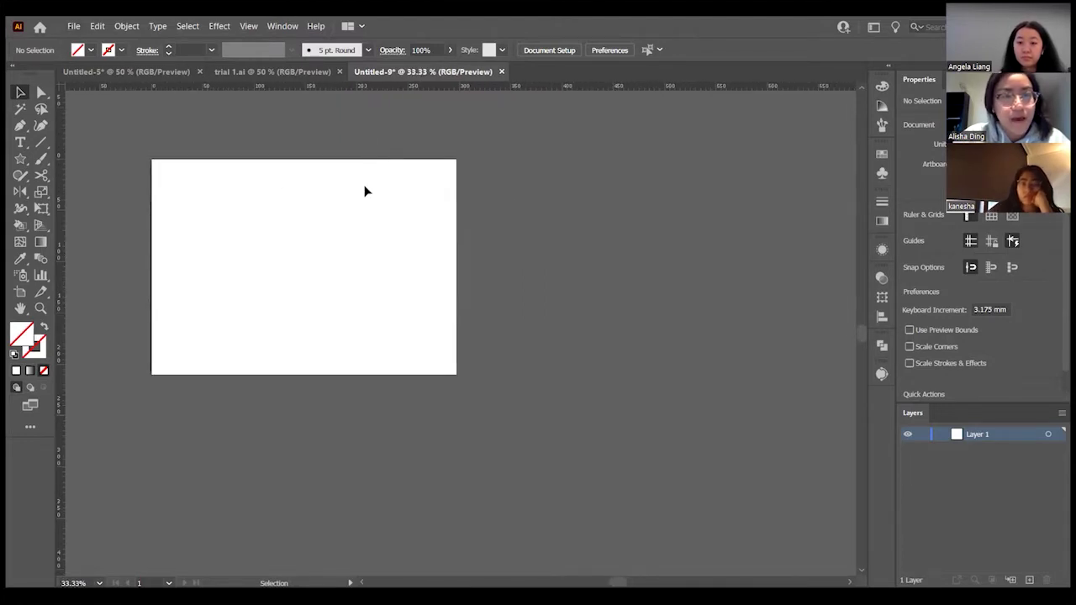
{"action": "left_click", "coordinate": [564, 50]}
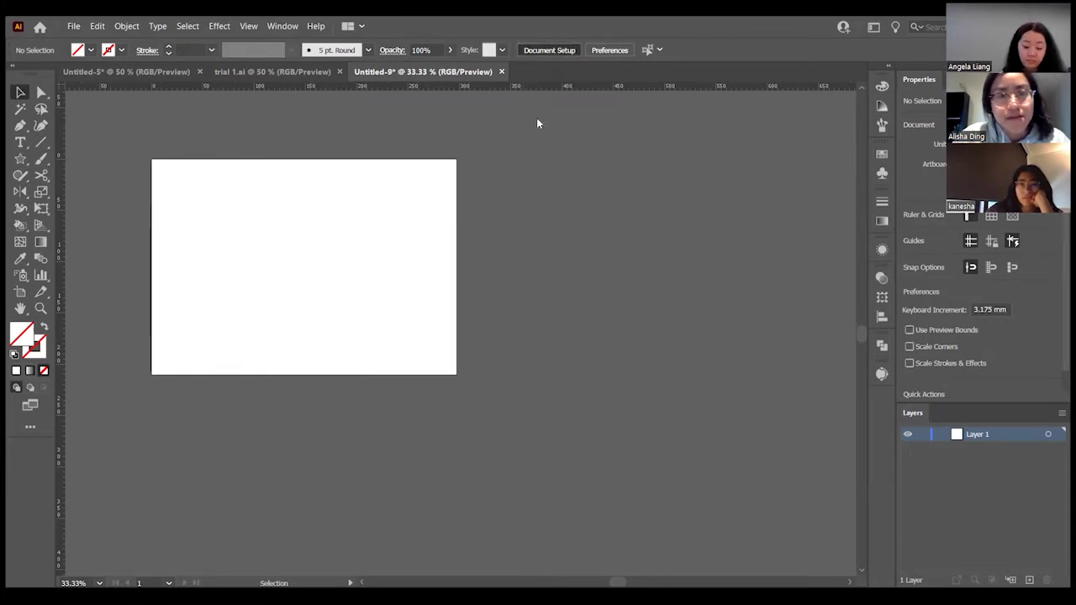
{"action": "left_click", "coordinate": [507, 136]}
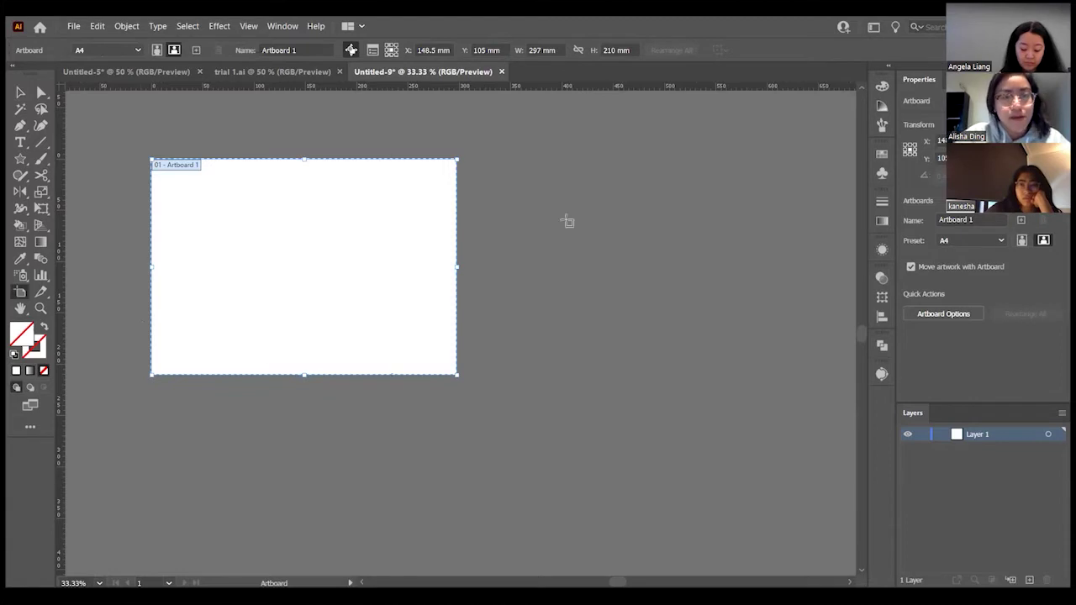
{"action": "left_click_drag", "start_coordinate": [477, 158], "coordinate": [572, 376]}
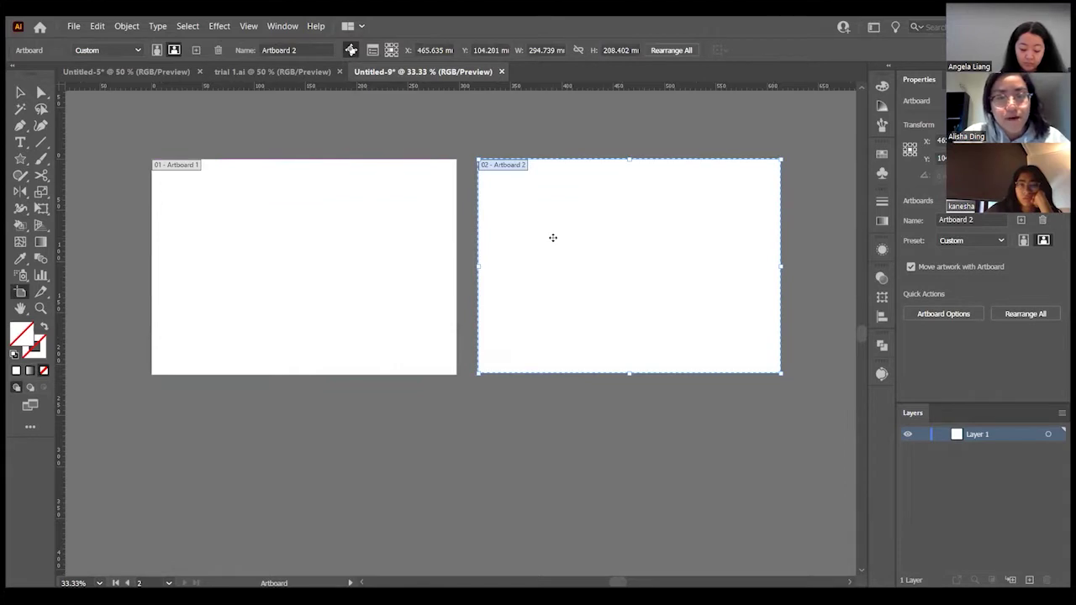
{"action": "key", "text": "Escape"}
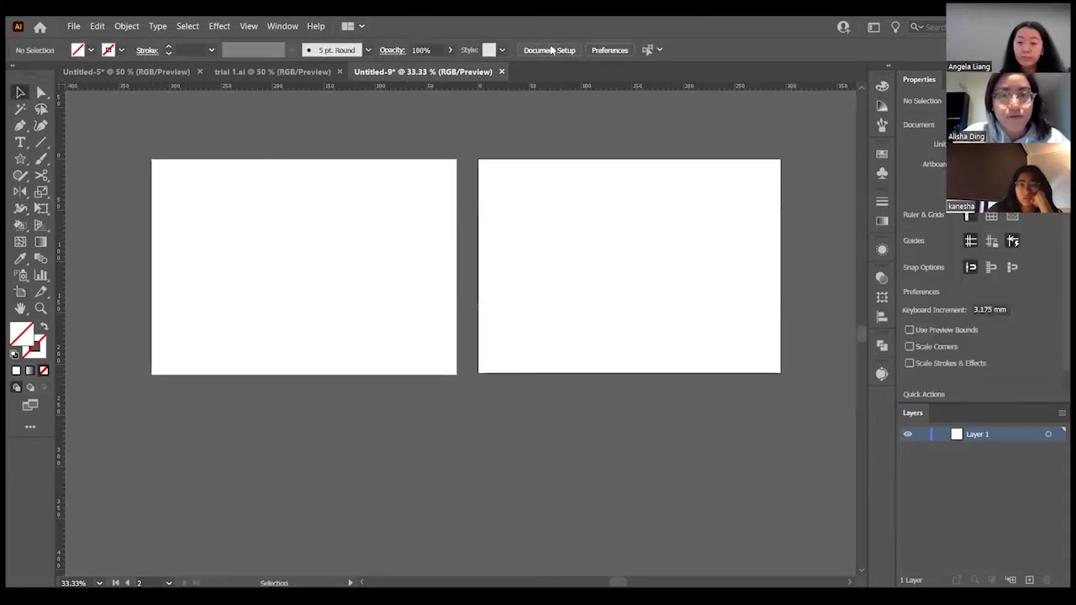
Delete the second artboard and leave artboard editing
{"action": "left_click", "coordinate": [551, 50]}
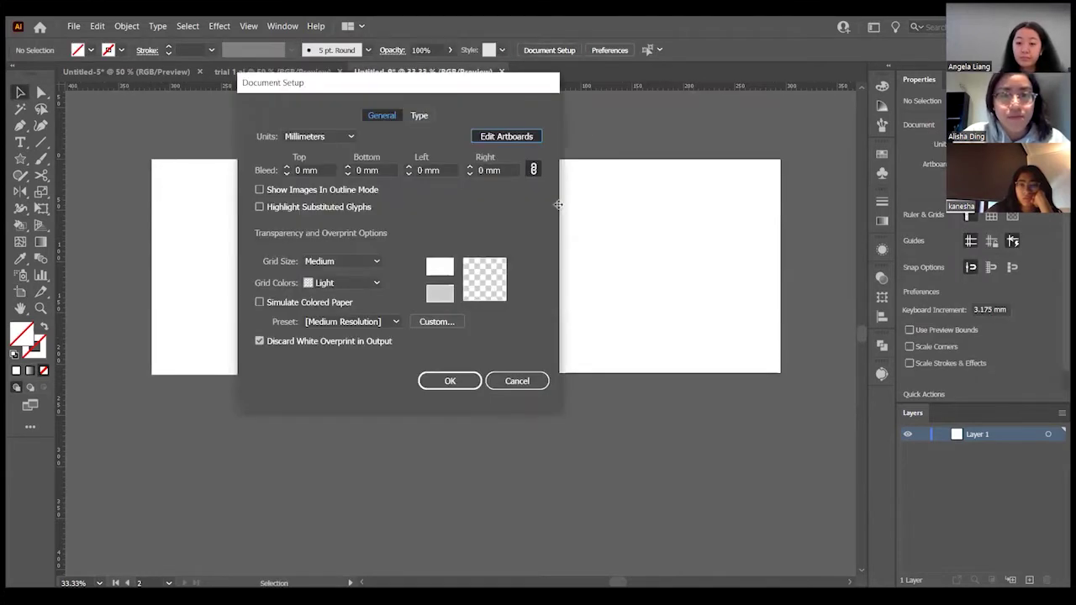
{"action": "key", "text": "Delete"}
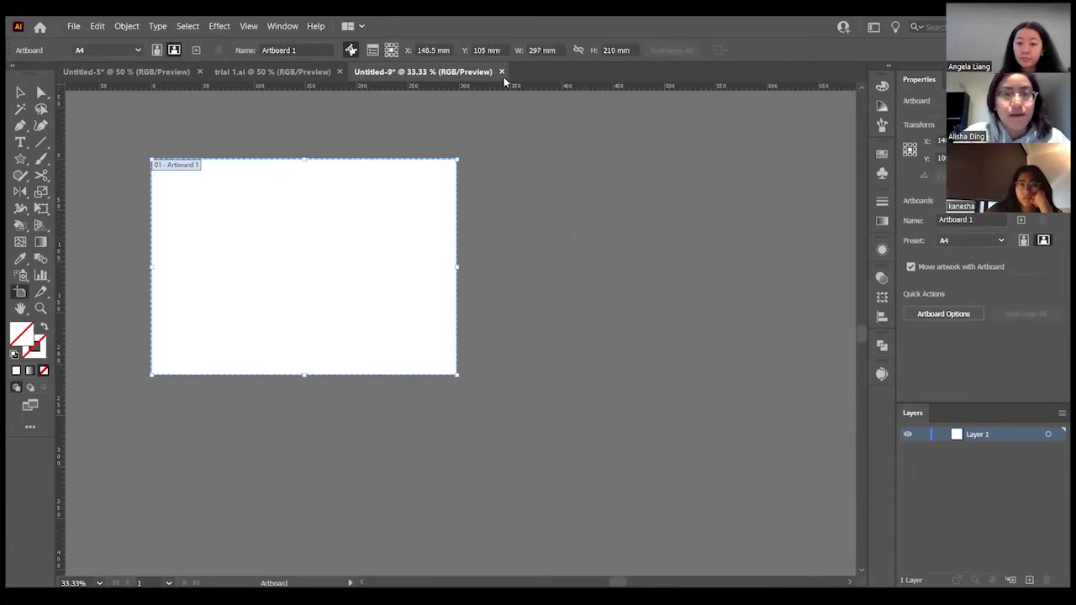
{"action": "key", "text": "Escape"}
{"action": "key", "text": "ctrl+0"}
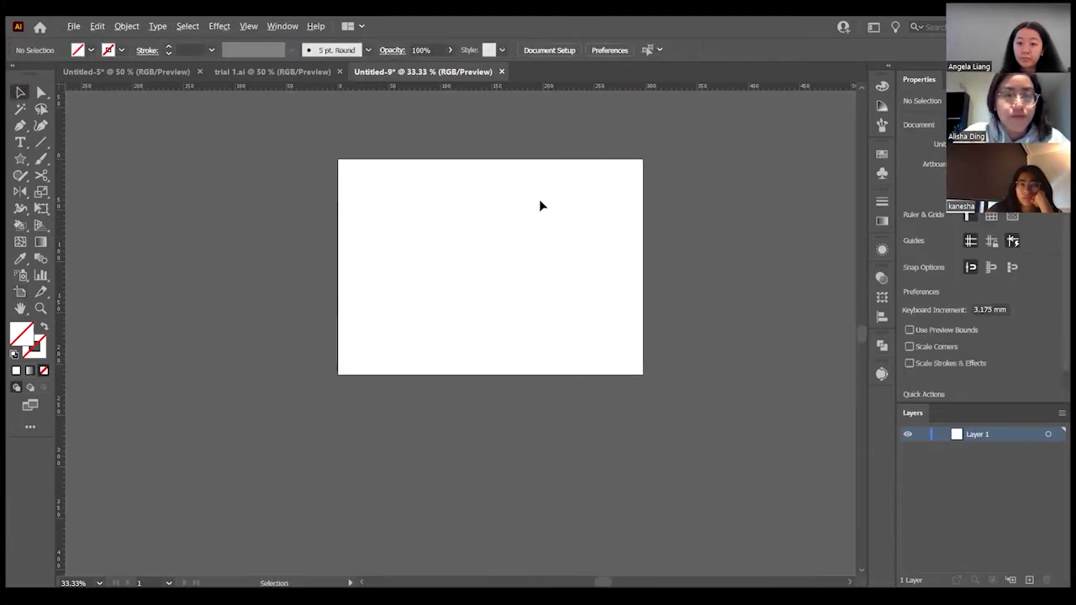
Draw two overlapping rectangles on the artboard, a wide one and a smaller one across its lower-right corner
{"action": "scroll", "coordinate": [539, 207], "scroll_direction": "up", "scroll_amount": 1}
{"action": "scroll", "coordinate": [344, 159], "scroll_direction": "right", "scroll_amount": 4}
{"action": "scroll", "coordinate": [544, 211], "scroll_direction": "left", "scroll_amount": 1}
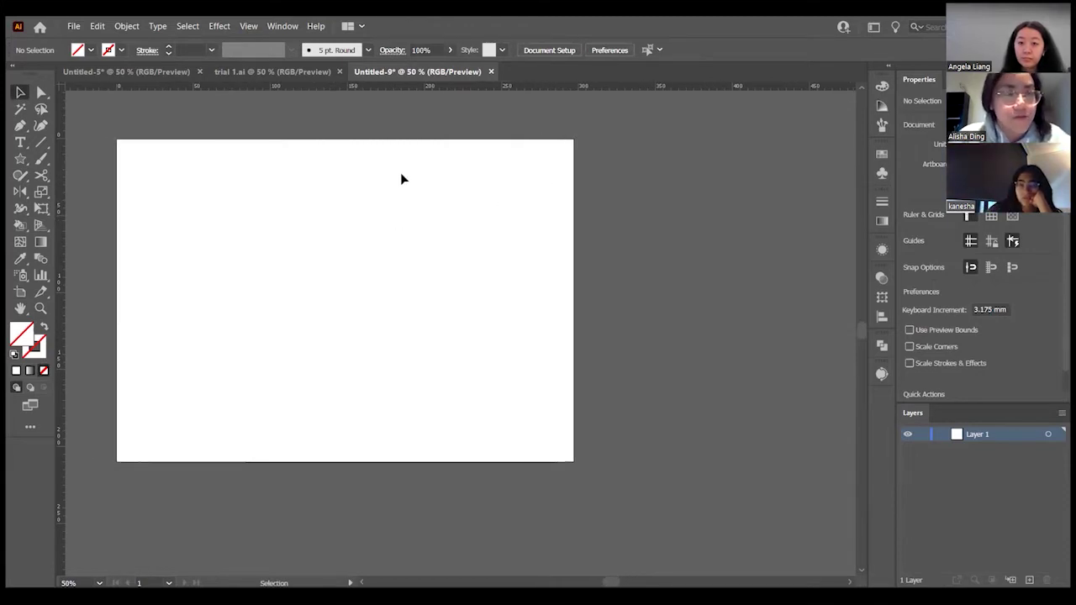
{"action": "scroll", "coordinate": [565, 203], "scroll_direction": "left", "scroll_amount": 1}
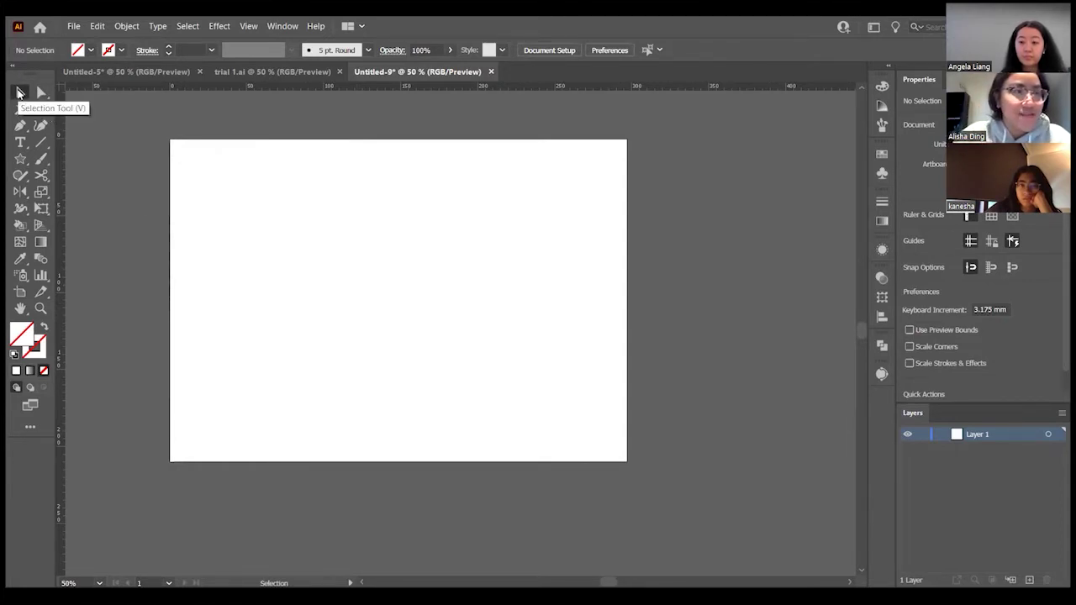
{"action": "left_click_drag", "start_coordinate": [240, 163], "coordinate": [551, 350]}
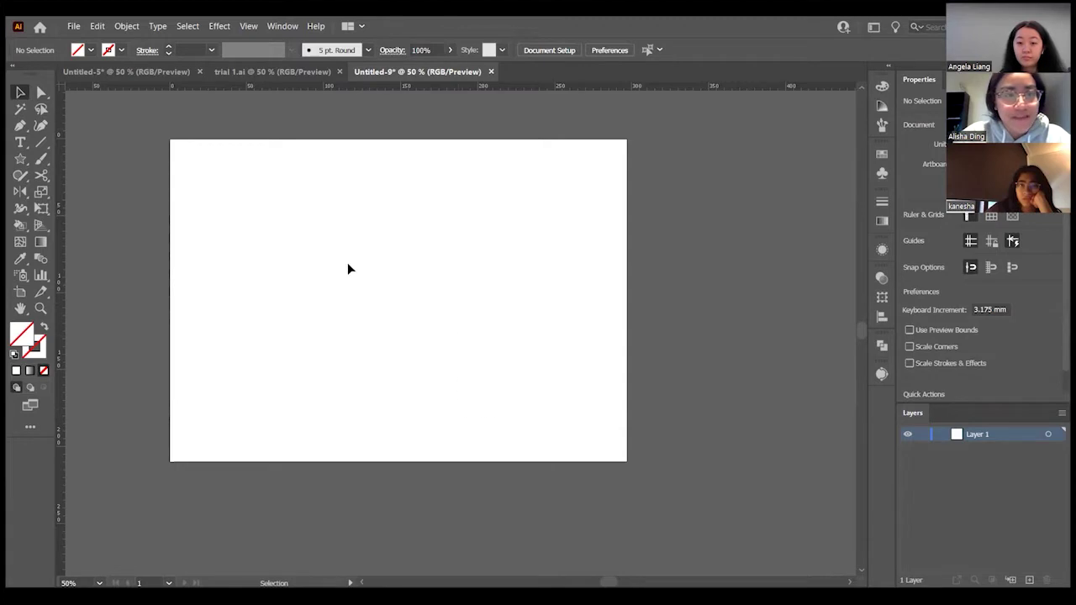
{"action": "left_click", "coordinate": [21, 160]}
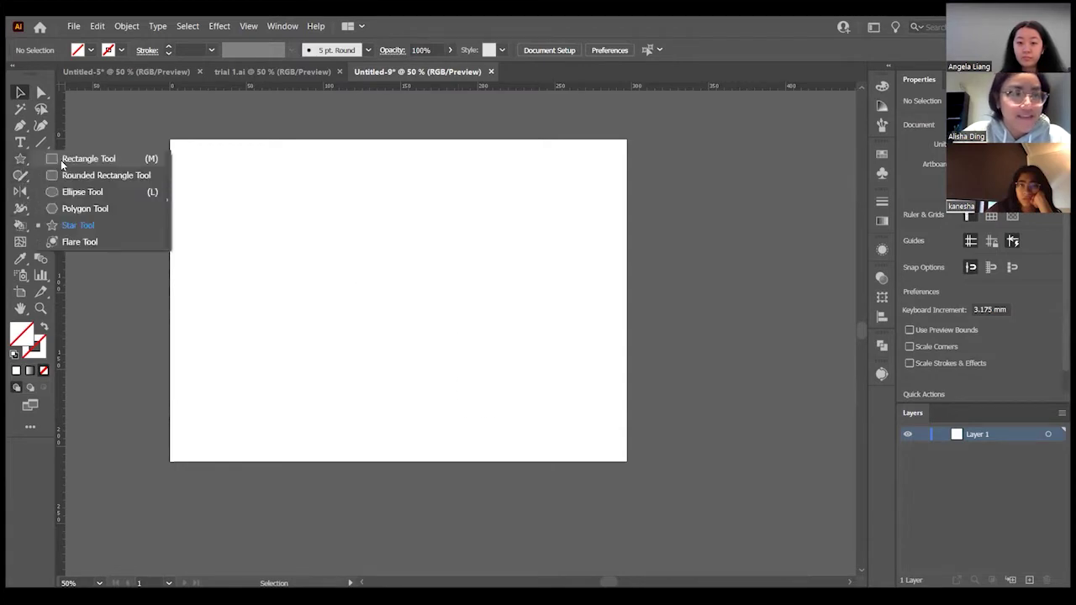
{"action": "left_click", "coordinate": [76, 158]}
{"action": "mouse_move", "coordinate": [492, 360]}
{"action": "left_mouse_down"}
{"action": "mouse_move", "coordinate": [442, 306]}
{"action": "mouse_move", "coordinate": [316, 230]}
{"action": "left_mouse_up"}
Give both rectangles the default black 1 pt stroke and no fill
{"action": "left_click", "coordinate": [14, 354]}
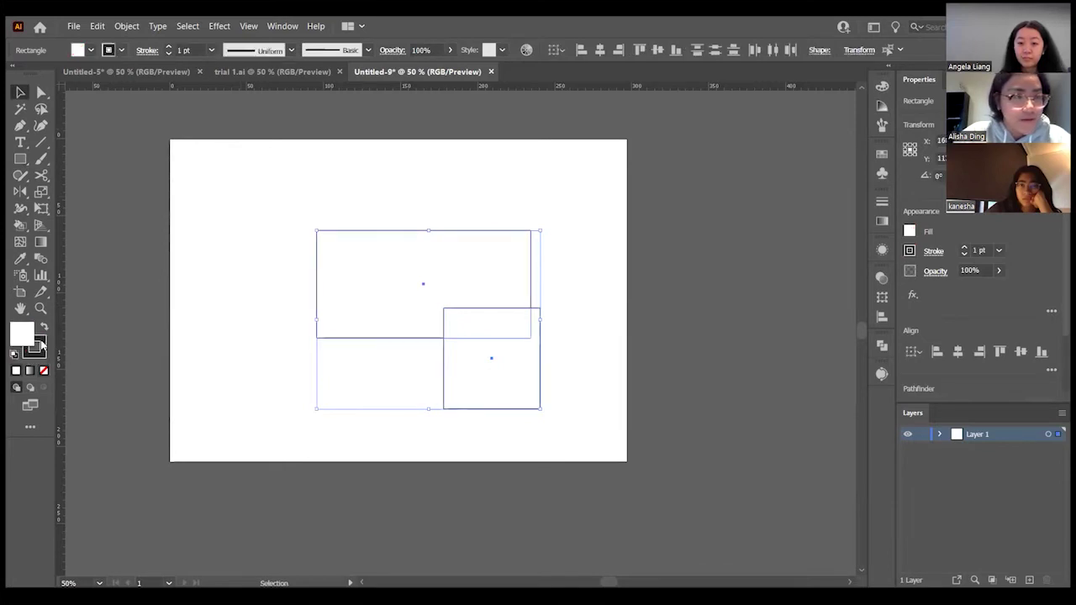
{"action": "left_click", "coordinate": [44, 370]}
{"action": "left_click", "coordinate": [267, 305]}
Move only the smaller rectangle up and to the right, keeping it overlapping the wide one
{"action": "left_click_drag", "start_coordinate": [572, 431], "coordinate": [295, 221]}
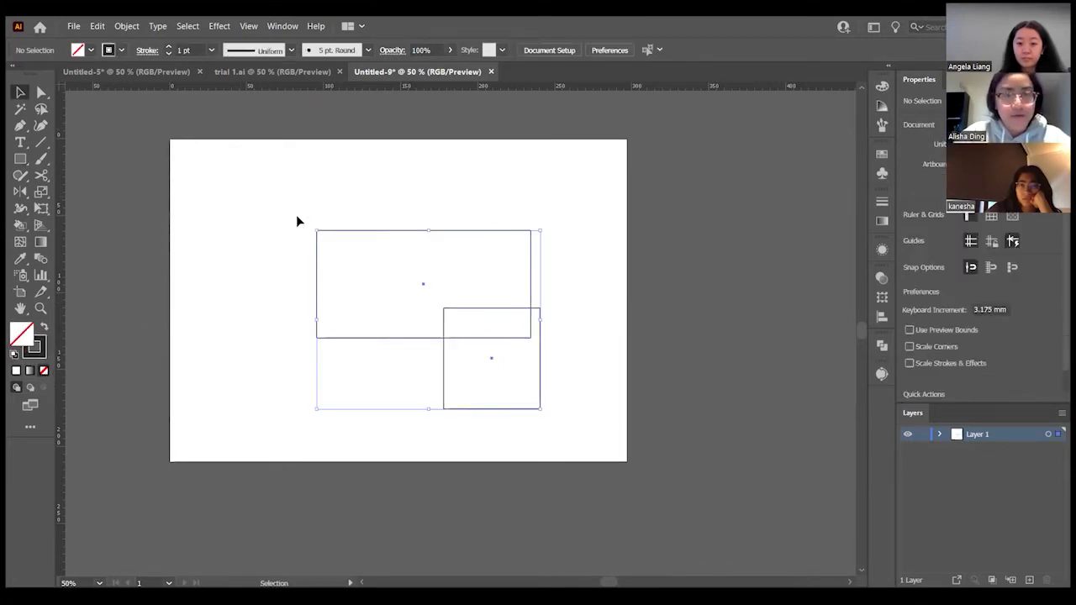
{"action": "left_click", "coordinate": [561, 340]}
{"action": "left_click_drag", "start_coordinate": [543, 327], "coordinate": [586, 298]}
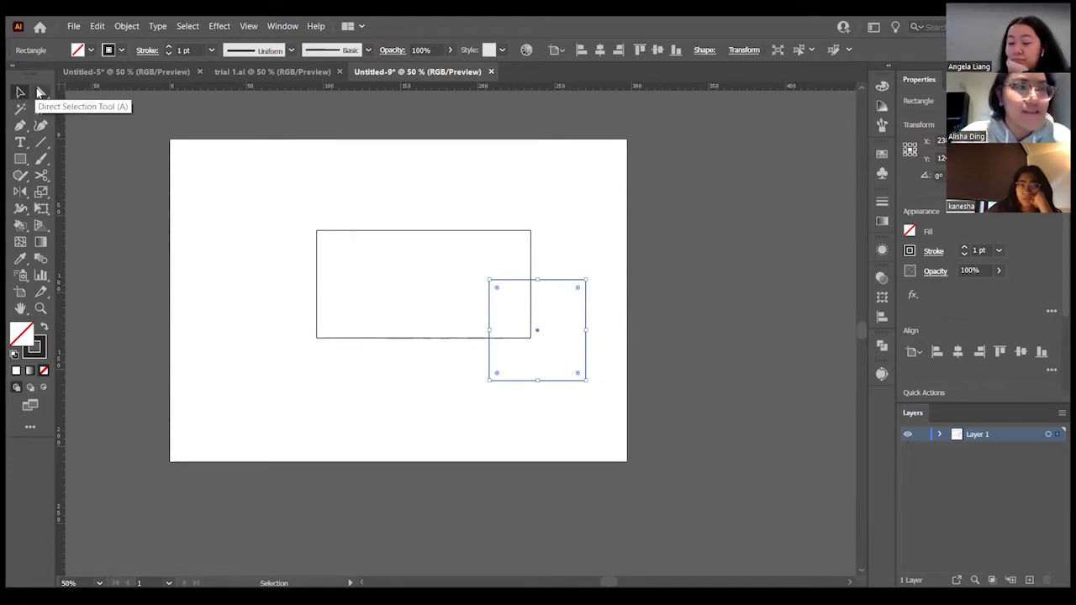
Move both rectangles together toward the artboard's left side and delete them
{"action": "left_click_drag", "start_coordinate": [524, 420], "coordinate": [458, 216]}
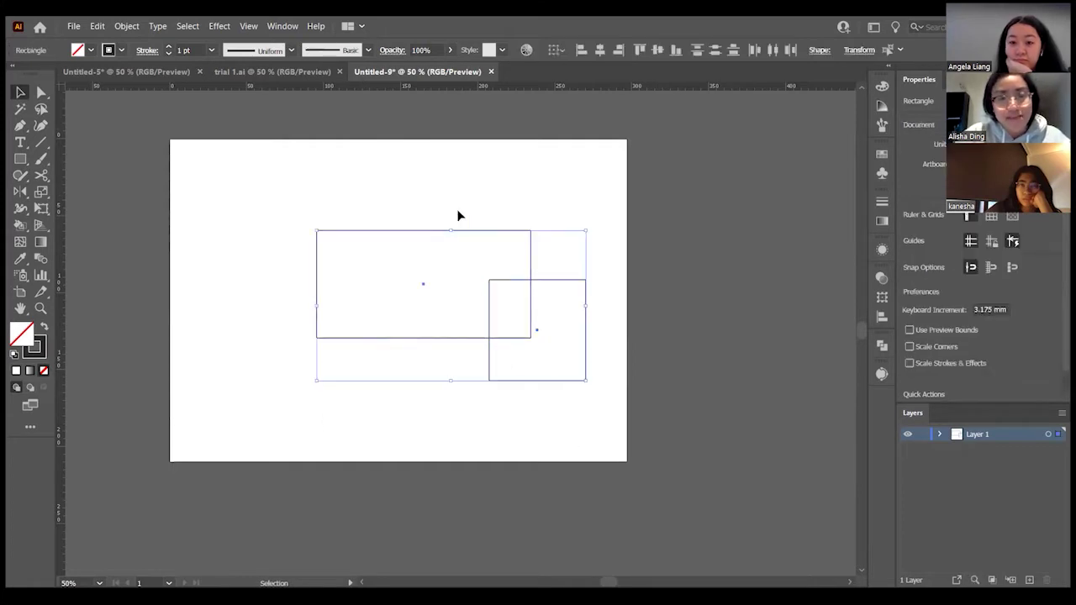
{"action": "left_click_drag", "start_coordinate": [543, 284], "coordinate": [483, 279]}
{"action": "left_click", "coordinate": [553, 295]}
{"action": "left_click_drag", "start_coordinate": [553, 295], "coordinate": [262, 203]}
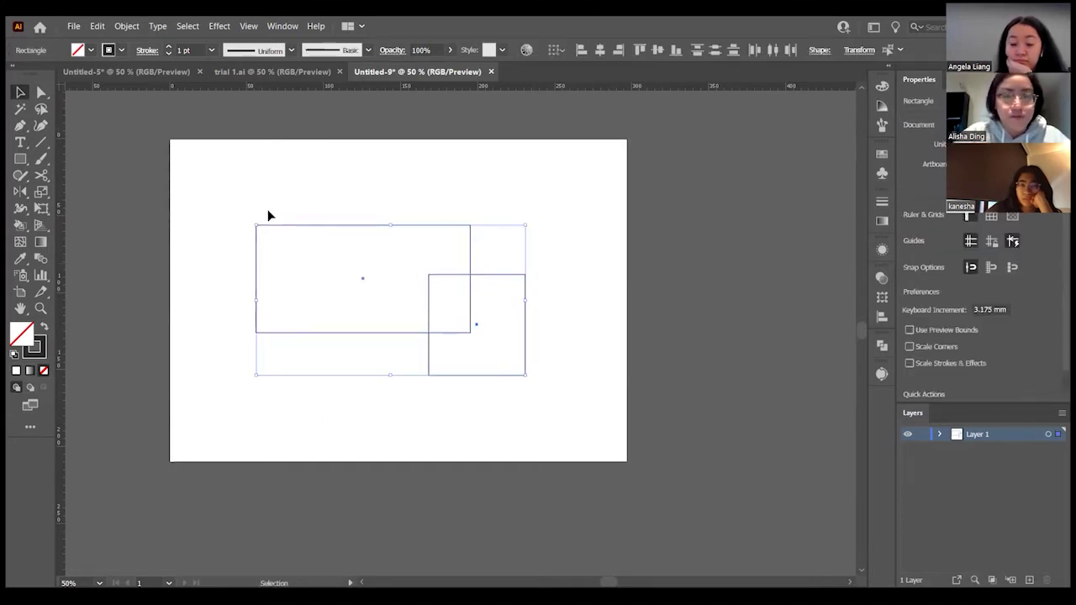
{"action": "key", "text": "Delete"}
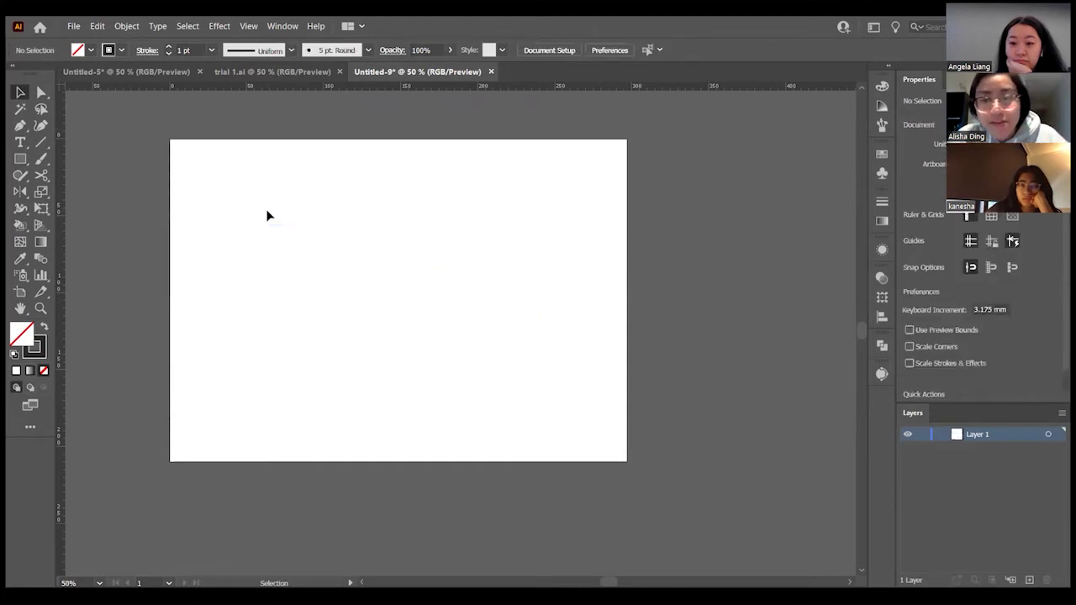
Zoom in and out repeatedly around different points of the empty artboard, finishing at 50% magnification
{"action": "scroll", "coordinate": [431, 259], "scroll_direction": "up", "scroll_amount": 1}
{"action": "scroll", "coordinate": [473, 285], "scroll_direction": "down", "scroll_amount": 1}
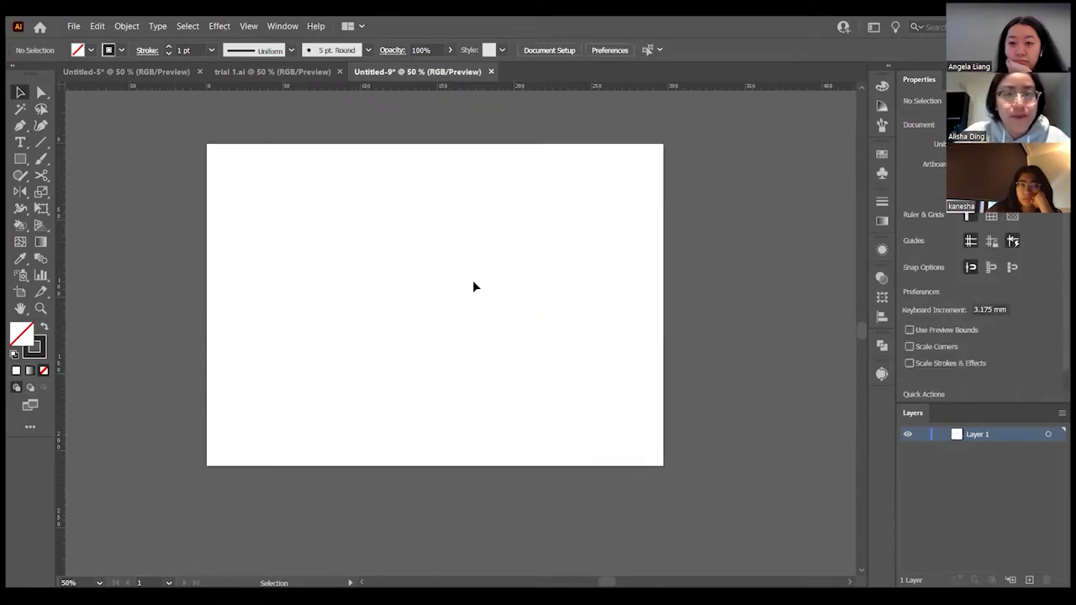
{"action": "scroll", "coordinate": [476, 317], "scroll_direction": "up", "scroll_amount": 1}
{"action": "scroll", "coordinate": [381, 261], "scroll_direction": "down", "scroll_amount": 1}
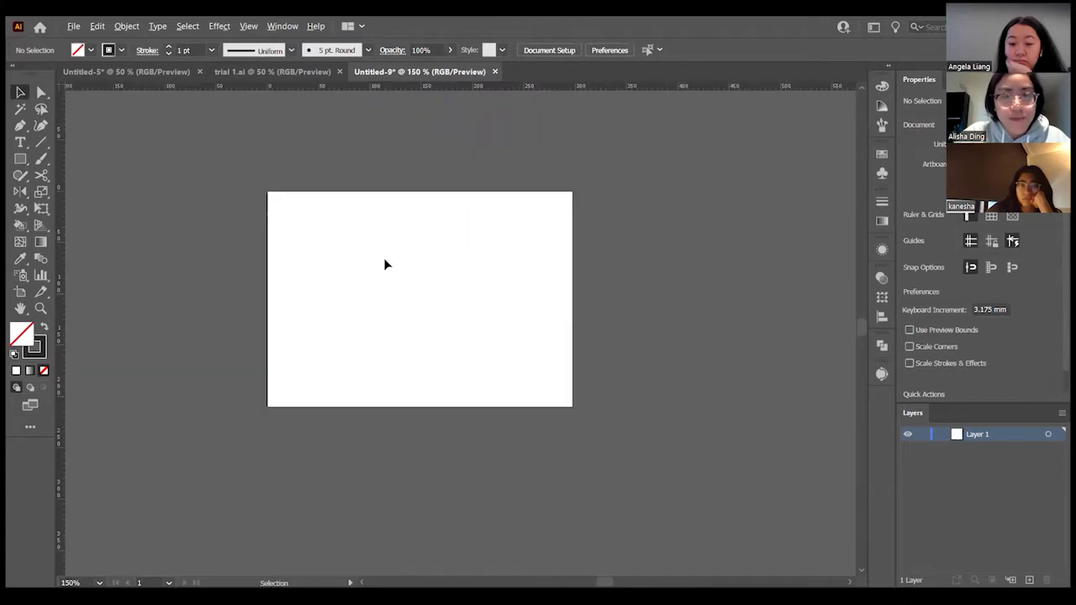
{"action": "scroll", "coordinate": [384, 264], "scroll_direction": "up", "scroll_amount": 2}
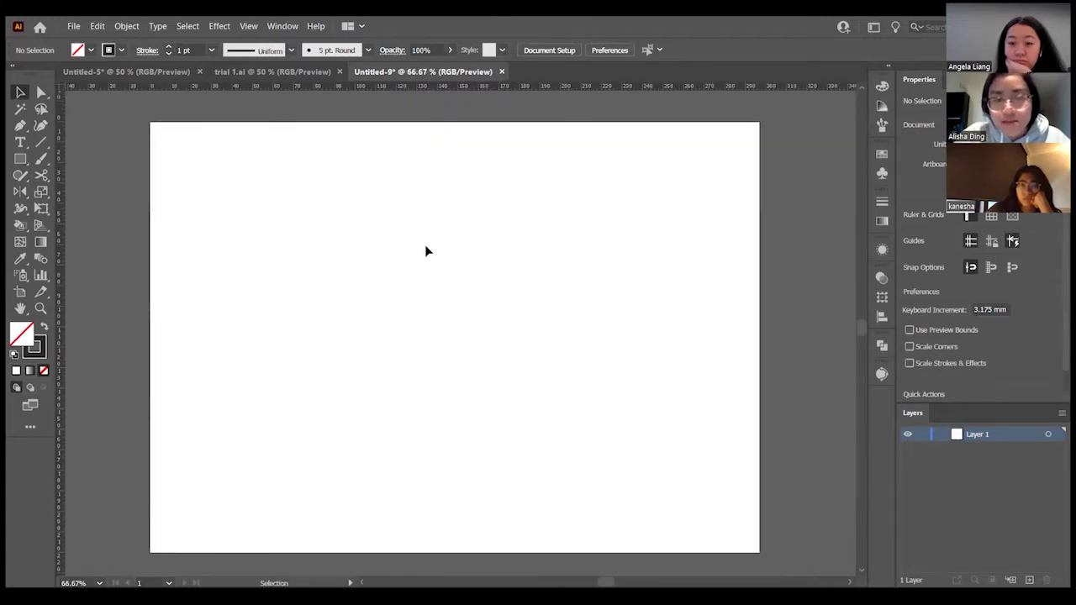
{"action": "scroll", "coordinate": [425, 250], "scroll_direction": "down", "scroll_amount": 1}
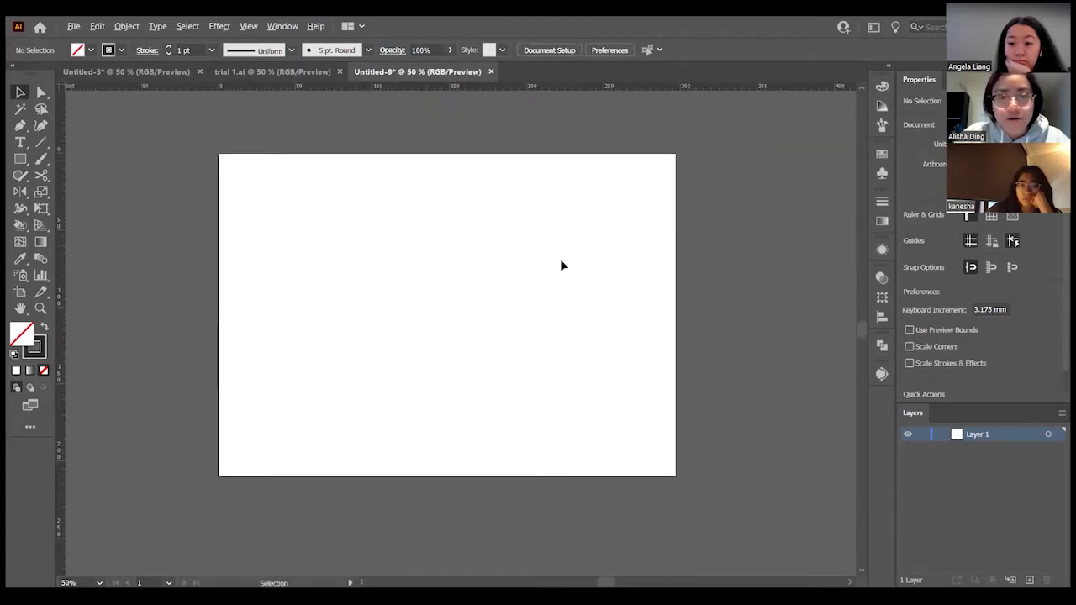
{"action": "scroll", "coordinate": [562, 266], "scroll_direction": "up", "scroll_amount": 1}
{"action": "scroll", "coordinate": [512, 310], "scroll_direction": "down", "scroll_amount": 1}
{"action": "scroll", "coordinate": [511, 309], "scroll_direction": "up", "scroll_amount": 2}
{"action": "scroll", "coordinate": [511, 309], "scroll_direction": "down", "scroll_amount": 3}
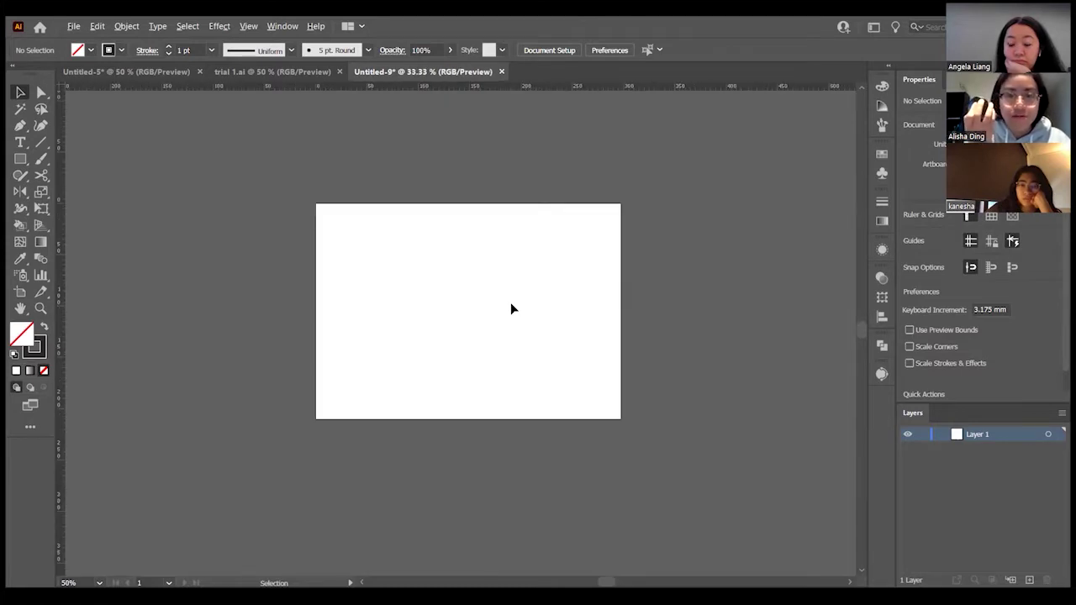
{"action": "scroll", "coordinate": [512, 309], "scroll_direction": "up", "scroll_amount": 1}
{"action": "scroll", "coordinate": [512, 309], "scroll_direction": "up", "scroll_amount": 1}
{"action": "scroll", "coordinate": [511, 310], "scroll_direction": "down", "scroll_amount": 1}
{"action": "scroll", "coordinate": [511, 310], "scroll_direction": "up", "scroll_amount": 2}
{"action": "scroll", "coordinate": [512, 309], "scroll_direction": "down", "scroll_amount": 1}
{"action": "scroll", "coordinate": [511, 310], "scroll_direction": "down", "scroll_amount": 1}
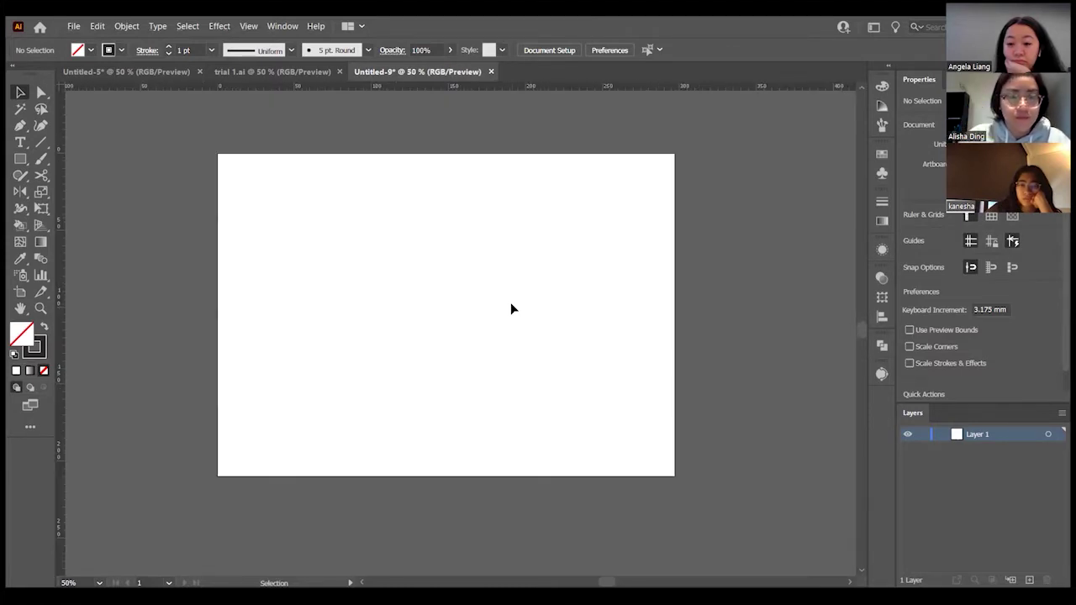
{"action": "scroll", "coordinate": [613, 300], "scroll_direction": "up", "scroll_amount": 1}
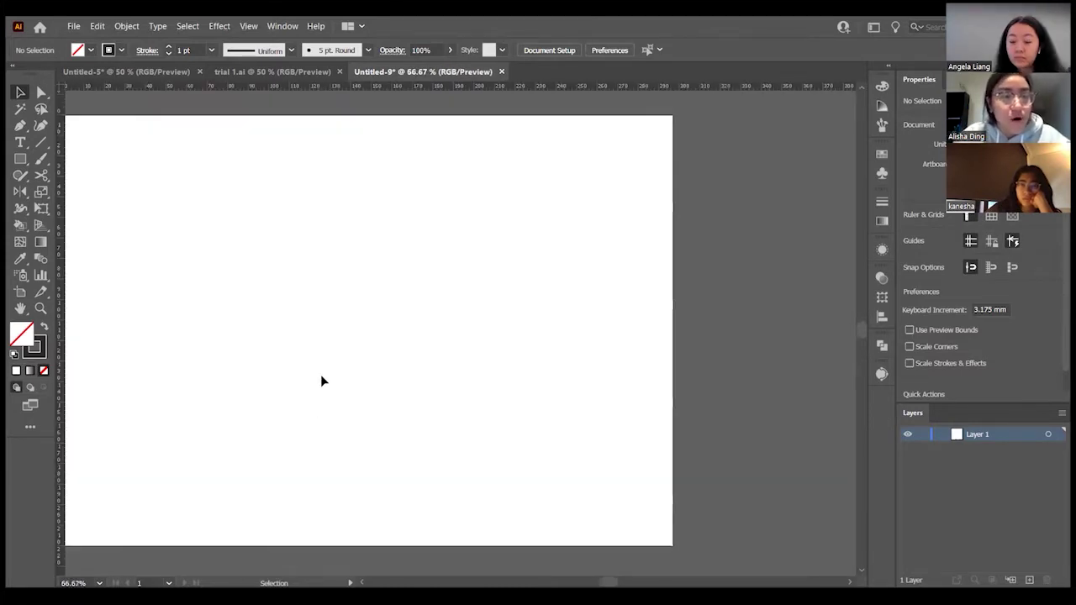
{"action": "scroll", "coordinate": [577, 346], "scroll_direction": "down", "scroll_amount": 1}
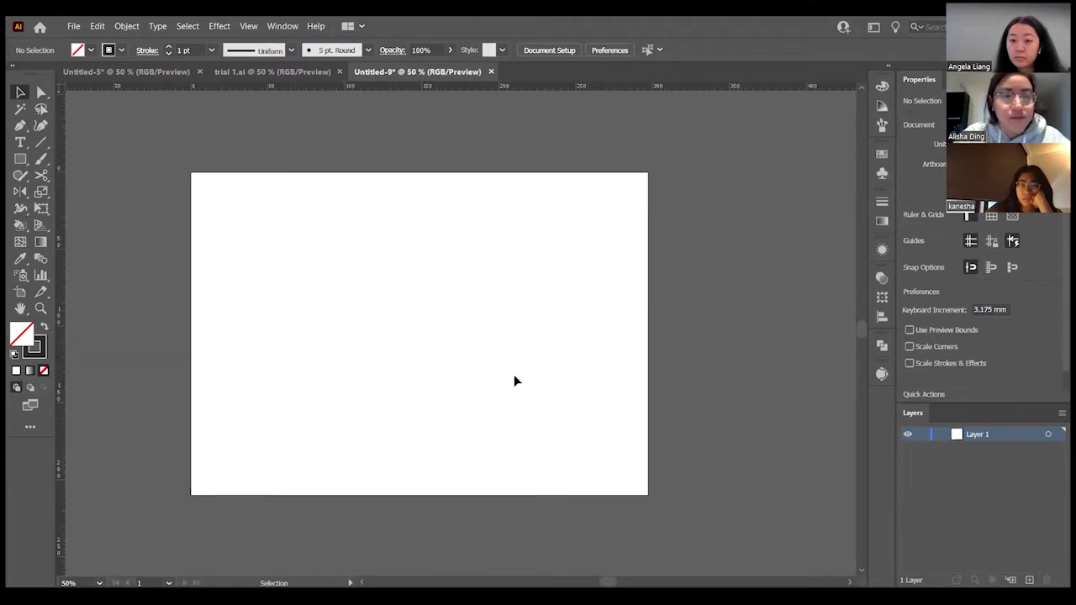
Draw four unfilled rectangles overlapping corner to corner in a diagonal chain across the artboard, then deselect
{"action": "left_click", "coordinate": [20, 159]}
{"action": "left_click_drag", "start_coordinate": [277, 223], "coordinate": [332, 284]}
{"action": "left_click_drag", "start_coordinate": [415, 370], "coordinate": [296, 266]}
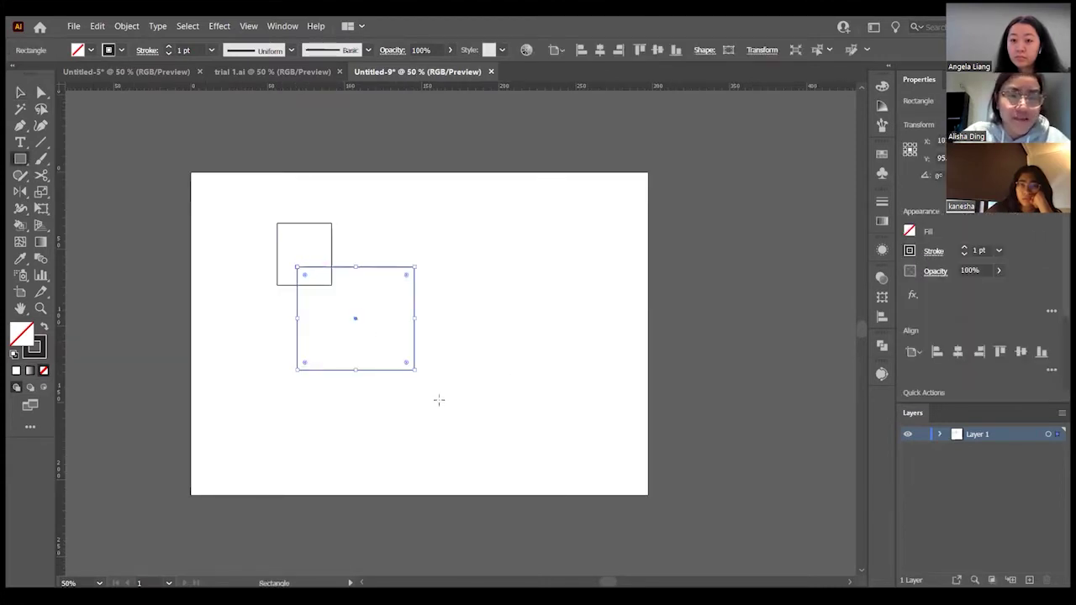
{"action": "left_click_drag", "start_coordinate": [378, 337], "coordinate": [440, 400]}
{"action": "left_click_drag", "start_coordinate": [419, 375], "coordinate": [504, 436]}
{"action": "key", "text": "v"}
{"action": "left_click", "coordinate": [218, 149]}
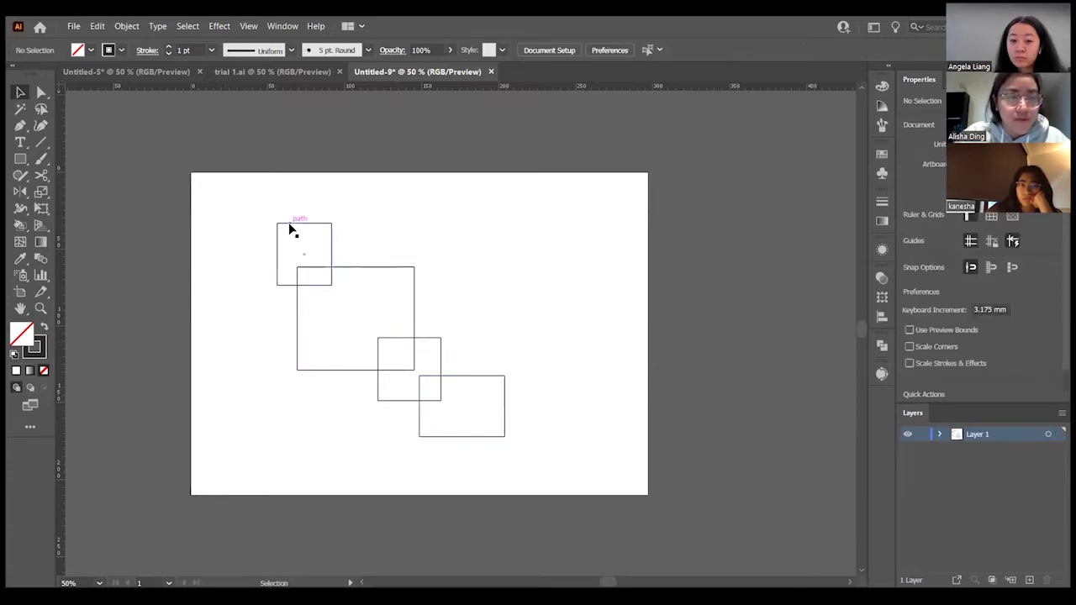
Move the uppermost rectangle right over the large one's top-right corner, and the lowest rectangle up over its right edge
{"action": "left_click_drag", "start_coordinate": [291, 228], "coordinate": [392, 229]}
{"action": "left_click", "coordinate": [474, 312]}
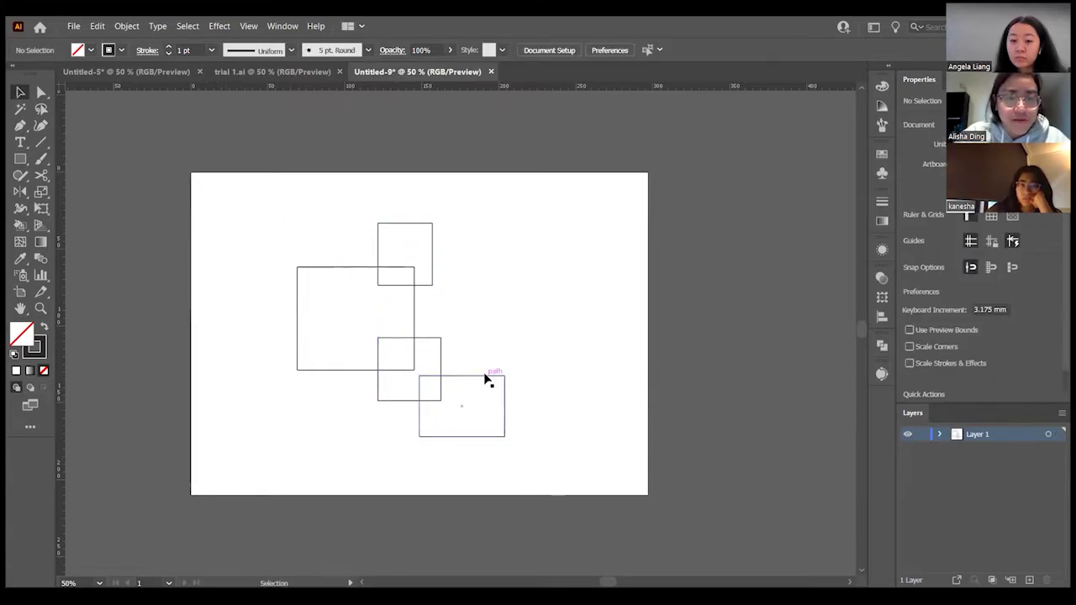
{"action": "left_click_drag", "start_coordinate": [485, 381], "coordinate": [464, 288]}
{"action": "left_click", "coordinate": [494, 275]}
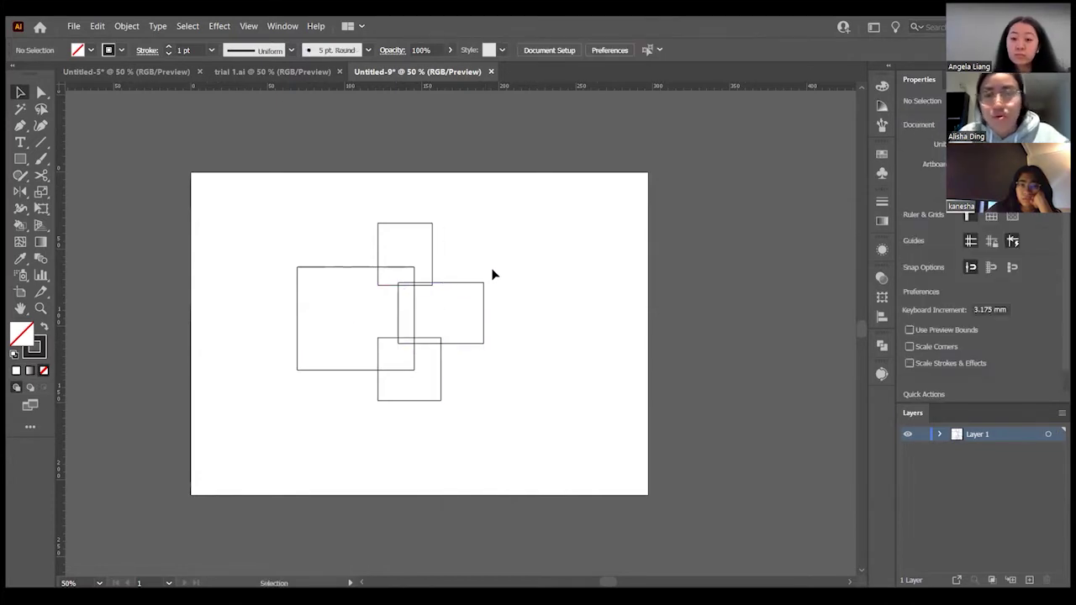
Shift the lower small rectangle left along the large one's bottom edge and enlarge it from its lower-right corner
{"action": "left_click", "coordinate": [483, 290]}
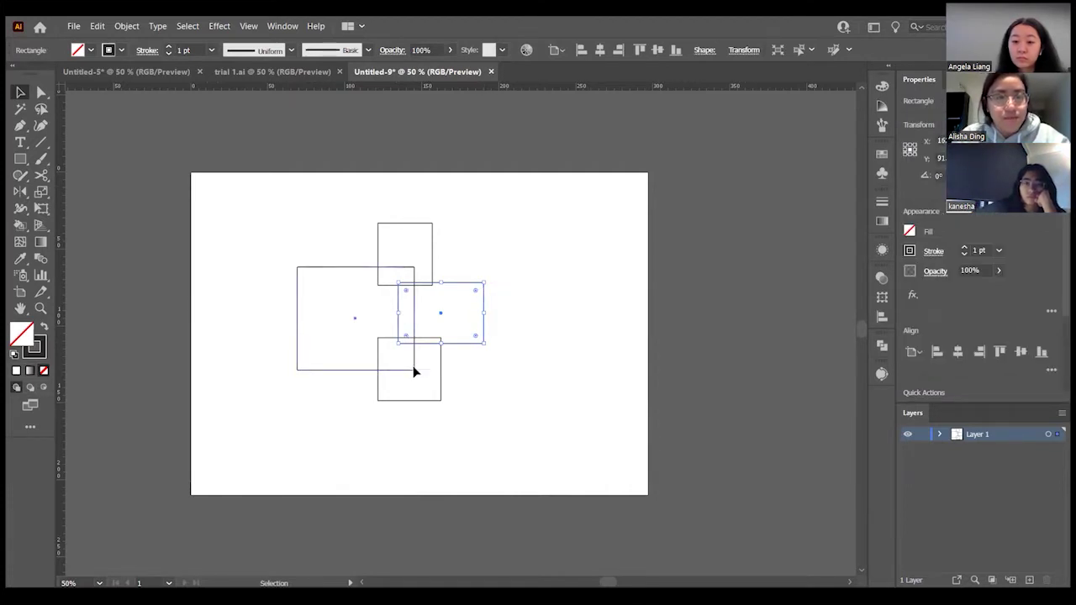
{"action": "left_click_drag", "start_coordinate": [414, 372], "coordinate": [371, 372]}
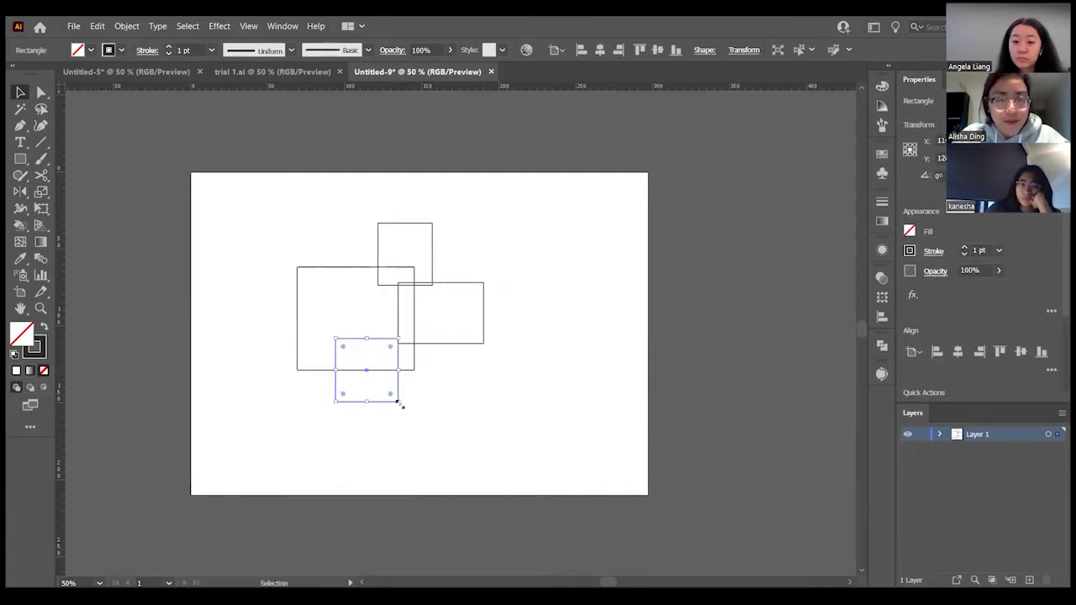
{"action": "left_click", "coordinate": [424, 412]}
{"action": "left_click", "coordinate": [397, 403]}
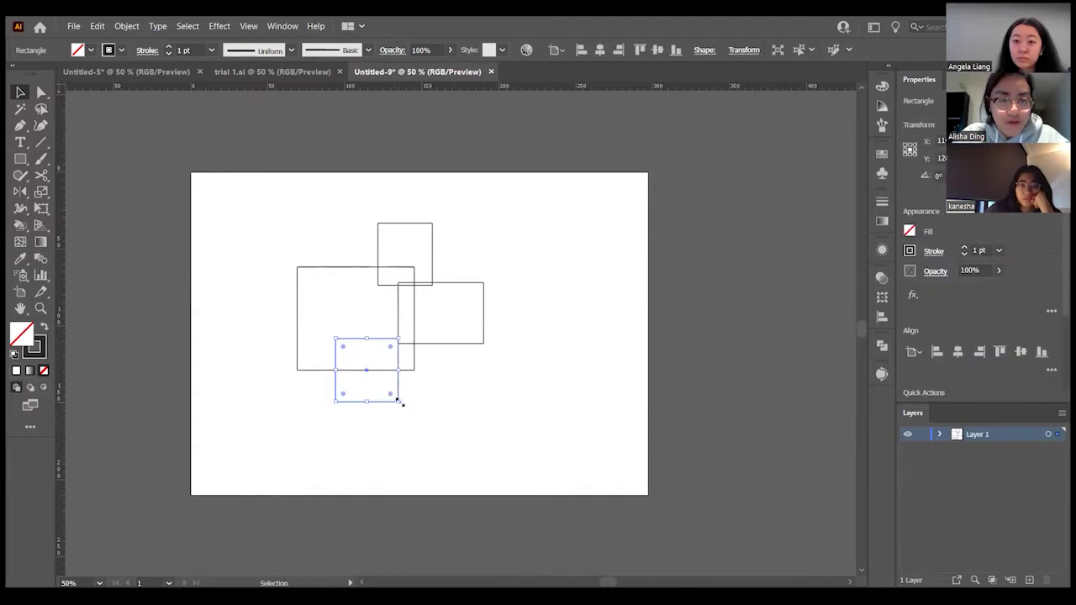
{"action": "left_click_drag", "start_coordinate": [399, 404], "coordinate": [451, 439]}
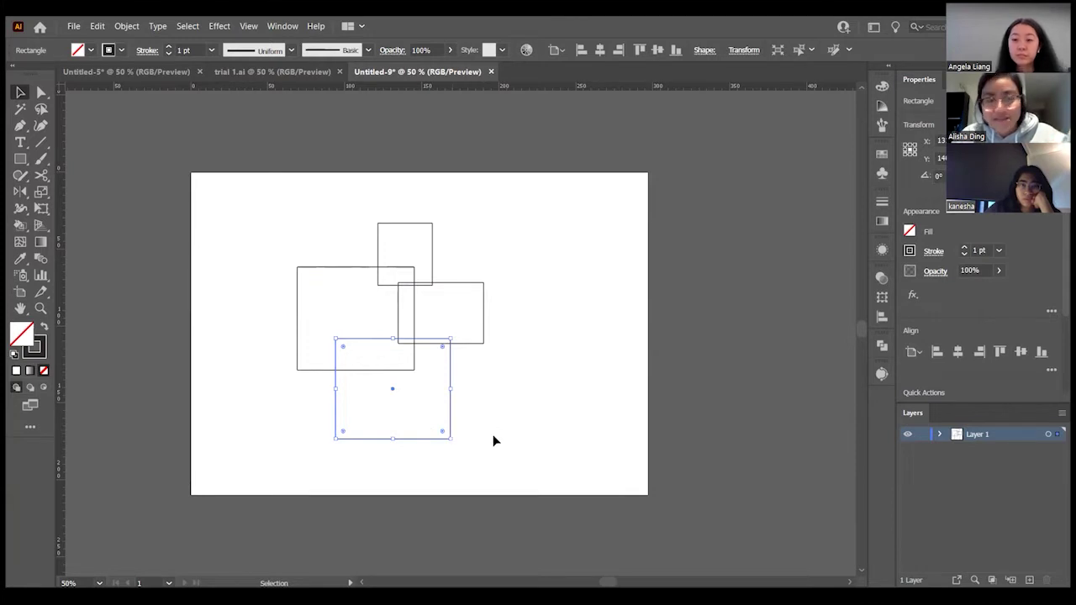
Select all four rectangles together and clear the selection, then try pasting the clipboard contents and undo the paste
{"action": "left_click_drag", "start_coordinate": [493, 440], "coordinate": [295, 211]}
{"action": "left_click", "coordinate": [561, 339]}
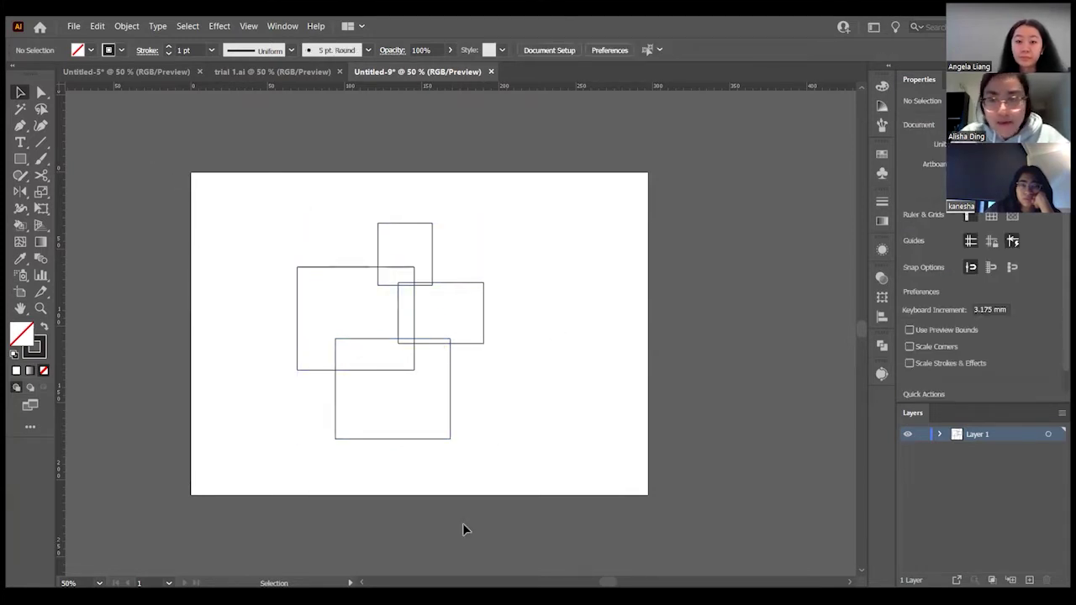
{"action": "key", "text": "ctrl+v"}
{"action": "key", "text": "ctrl+z"}
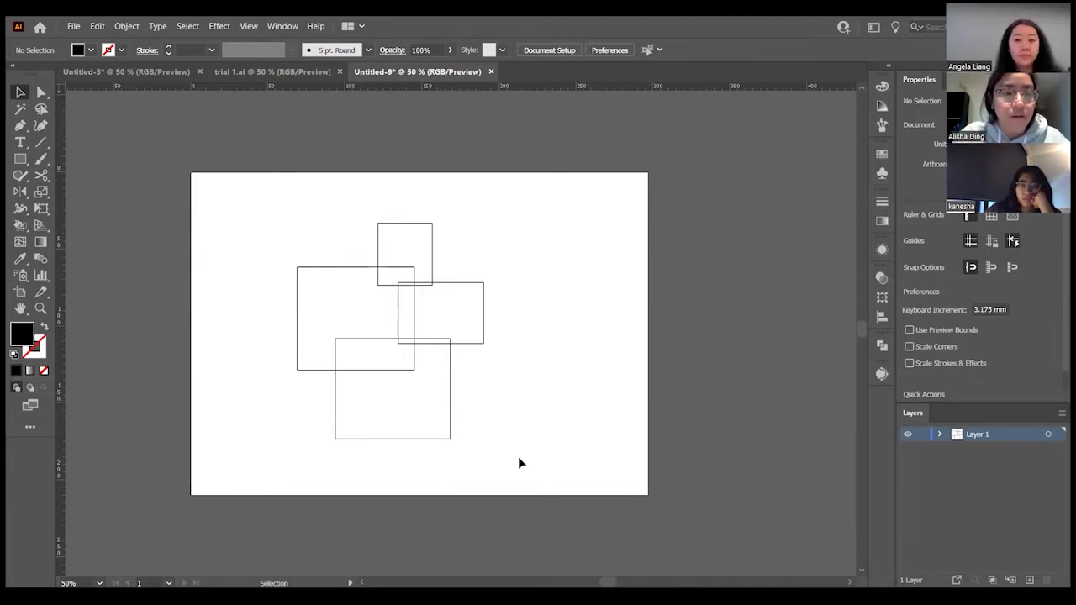
Move the rightmost rectangle into the artboard's empty right area, paste a copy of it, and place the copy below
{"action": "scroll", "coordinate": [528, 418], "scroll_direction": "down", "scroll_amount": 1}
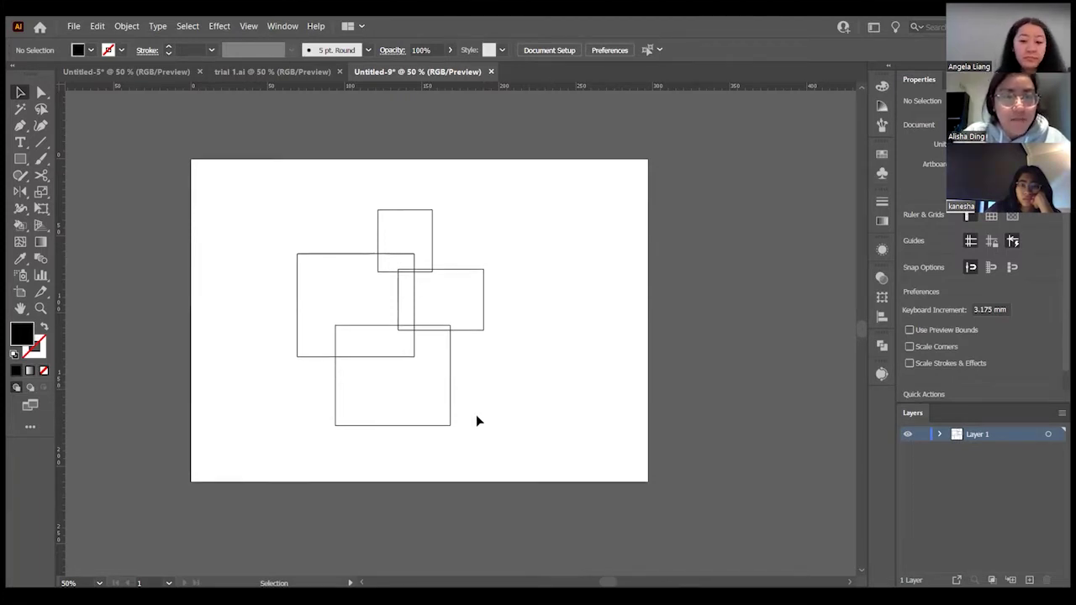
{"action": "left_click_drag", "start_coordinate": [484, 330], "coordinate": [601, 301]}
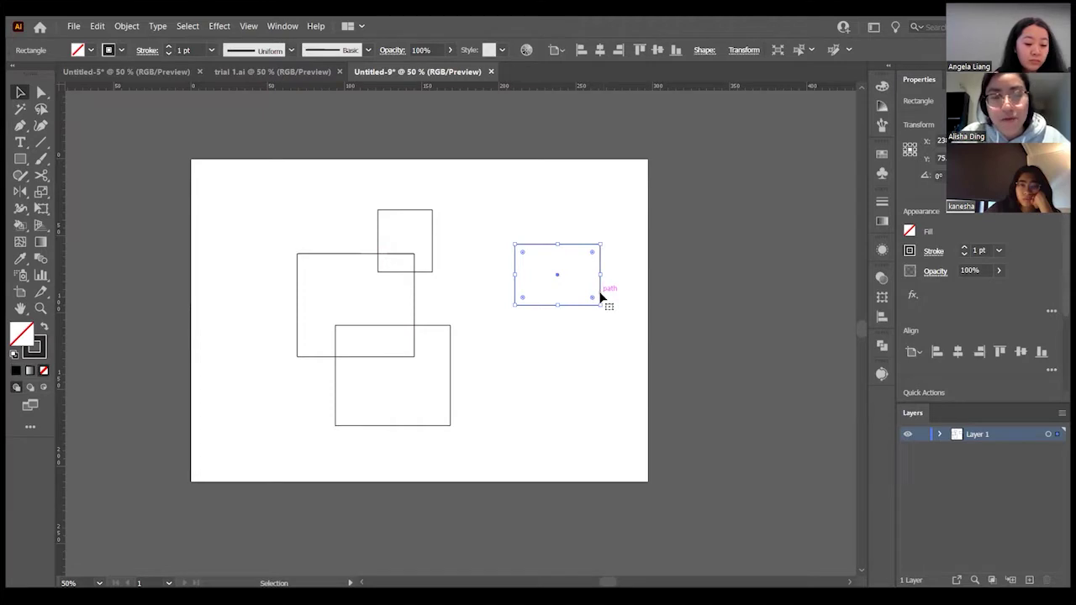
{"action": "key", "text": "a"}
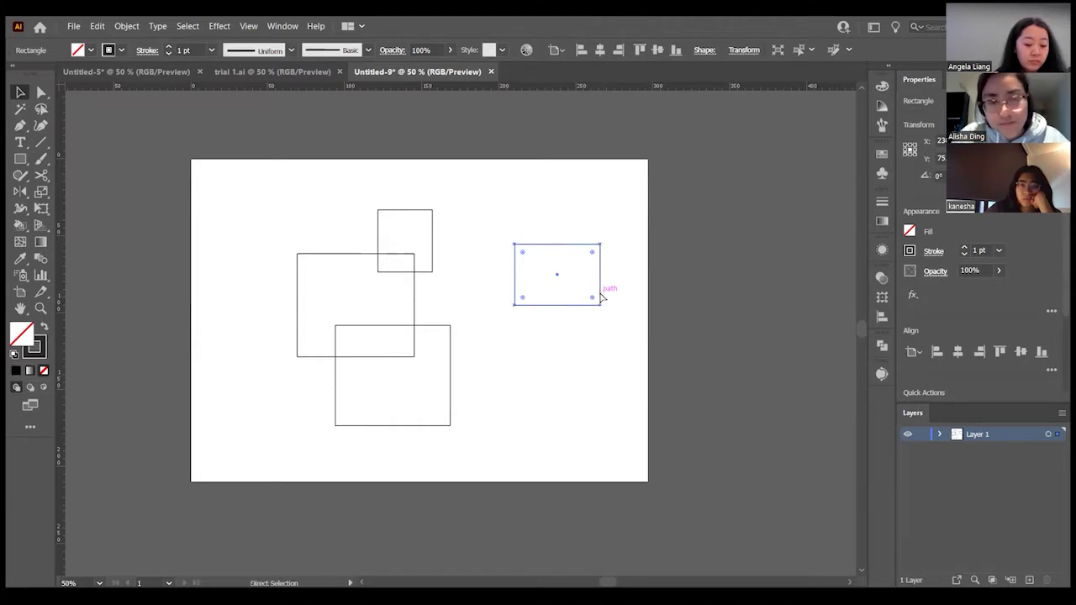
{"action": "key", "text": "v"}
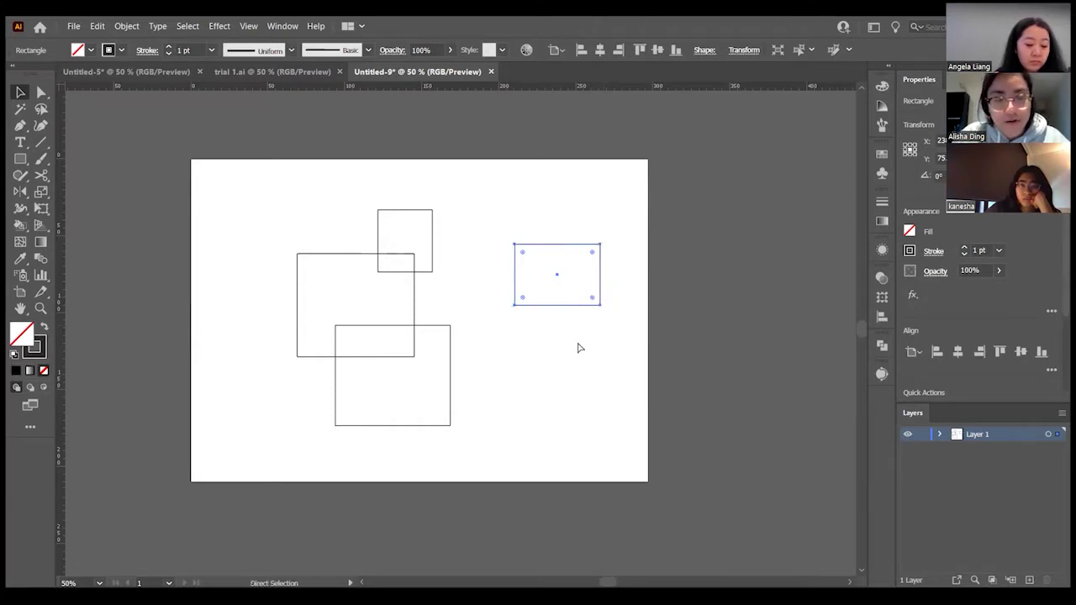
{"action": "key", "text": "ctrl+v"}
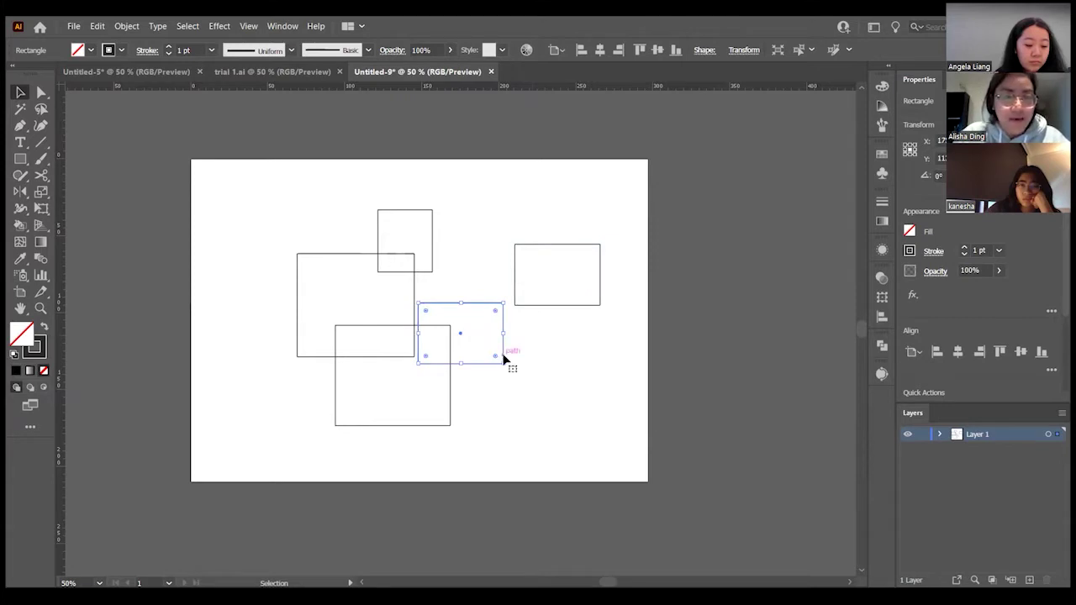
{"action": "left_click_drag", "start_coordinate": [503, 359], "coordinate": [598, 381]}
Select all the rectangles on the artboard together and delete them
{"action": "left_click", "coordinate": [611, 436]}
{"action": "left_click_drag", "start_coordinate": [611, 439], "coordinate": [291, 216]}
{"action": "key", "text": "Delete"}
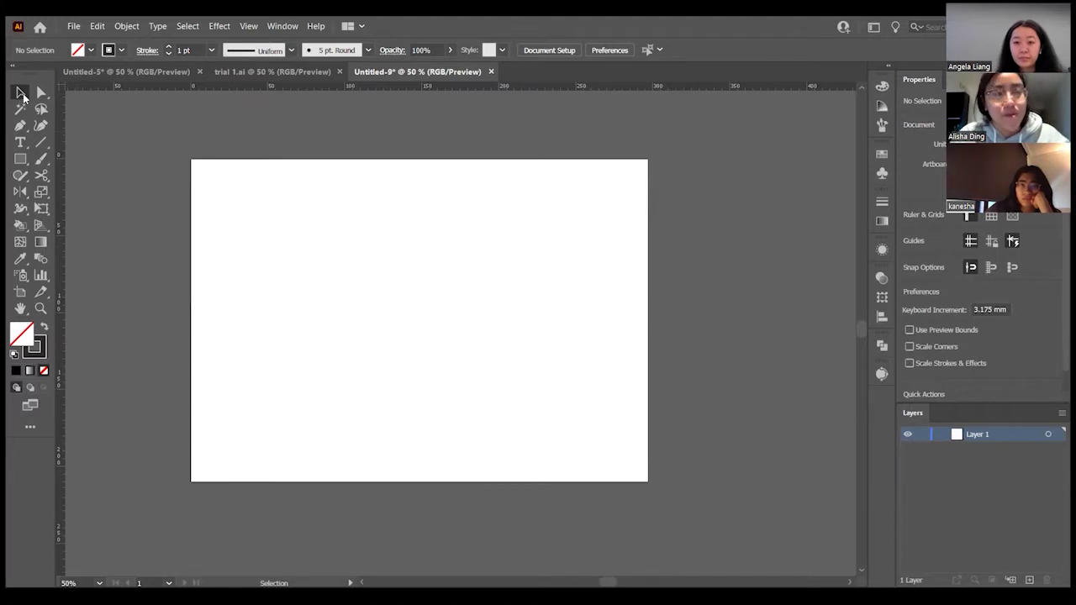
Zoom the blank artboard view out to 25%, in to 66.67% and back to 50%
{"action": "scroll", "coordinate": [233, 207], "scroll_direction": "up", "scroll_amount": 1, "text": "alt"}
{"action": "scroll", "coordinate": [442, 283], "scroll_direction": "down", "scroll_amount": 1, "text": "alt"}
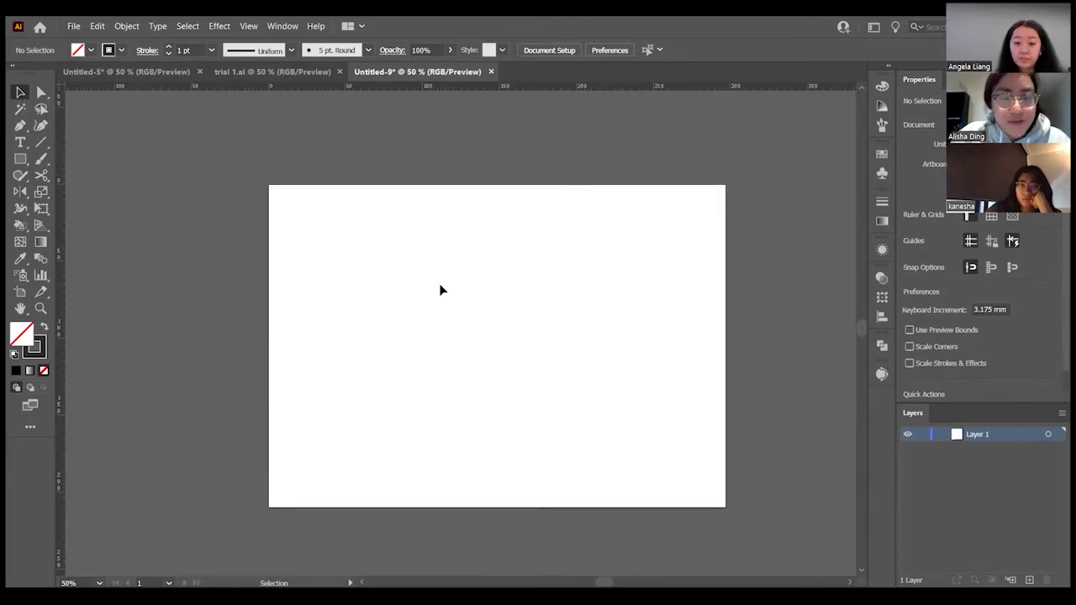
{"action": "scroll", "coordinate": [372, 326], "scroll_direction": "down", "scroll_amount": 1, "text": "alt"}
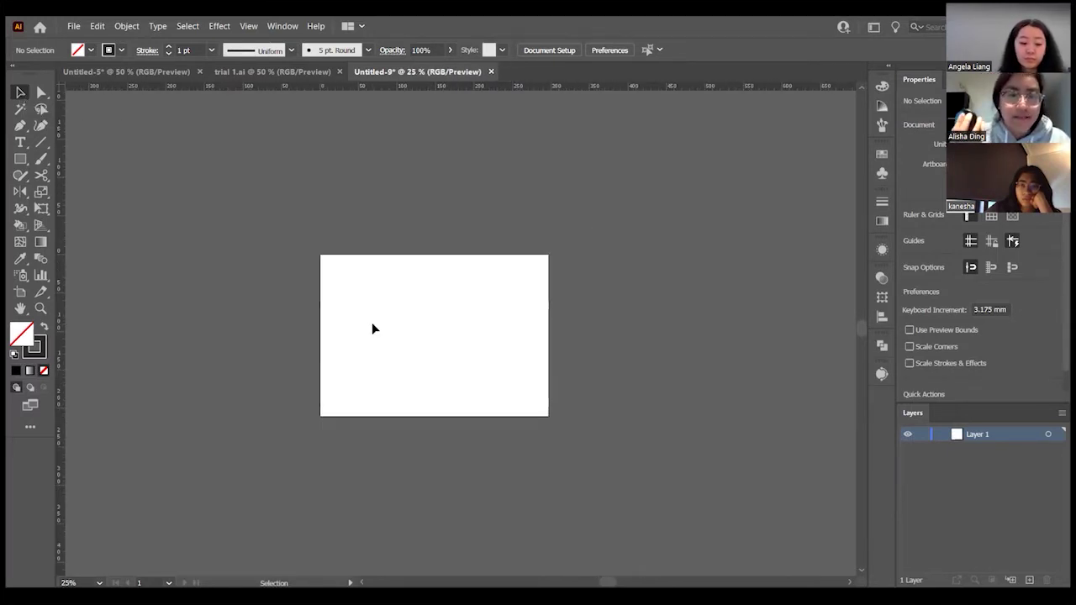
{"action": "scroll", "coordinate": [372, 325], "scroll_direction": "up", "scroll_amount": 1, "text": "alt"}
{"action": "scroll", "coordinate": [373, 325], "scroll_direction": "up", "scroll_amount": 1, "text": "alt"}
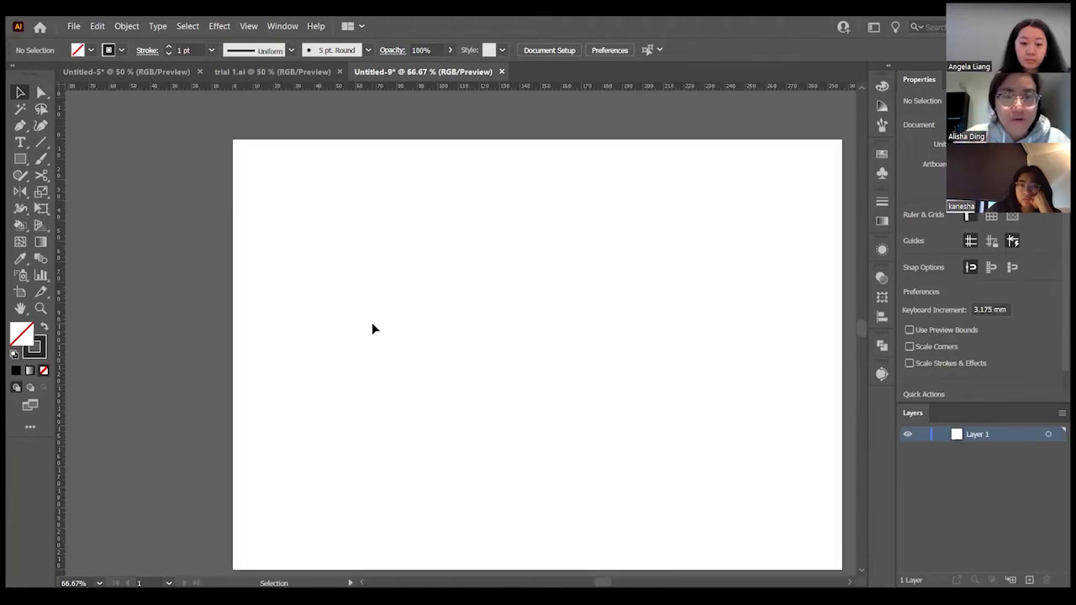
{"action": "scroll", "coordinate": [368, 317], "scroll_direction": "down", "scroll_amount": 1, "text": "alt"}
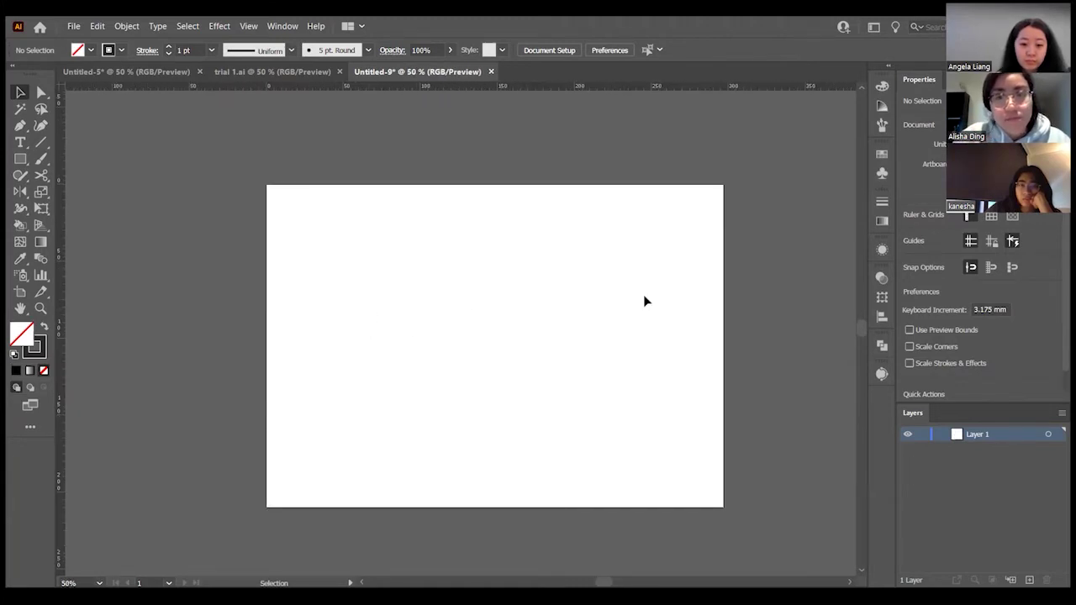
Pan the view horizontally and vertically around the blank artboard at 50% magnification
{"action": "scroll", "coordinate": [580, 286], "scroll_direction": "right", "scroll_amount": 3}
{"action": "scroll", "coordinate": [578, 287], "scroll_direction": "left", "scroll_amount": 1}
{"action": "scroll", "coordinate": [578, 287], "scroll_direction": "right", "scroll_amount": 1}
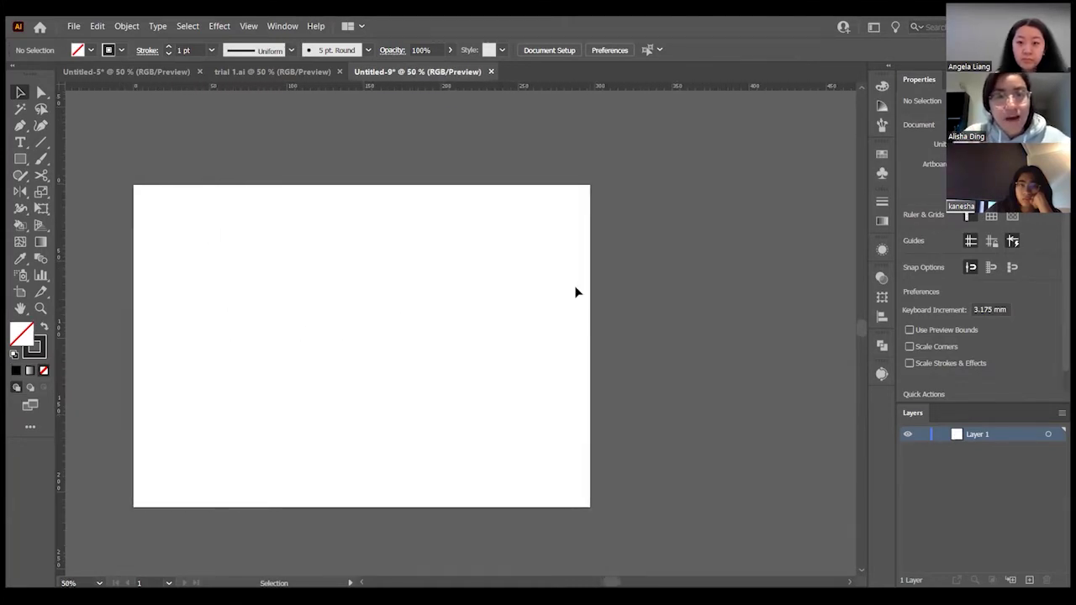
{"action": "scroll", "coordinate": [578, 292], "scroll_direction": "left", "scroll_amount": 1}
{"action": "scroll", "coordinate": [578, 292], "scroll_direction": "down", "scroll_amount": 2}
{"action": "scroll", "coordinate": [578, 292], "scroll_direction": "up", "scroll_amount": 3}
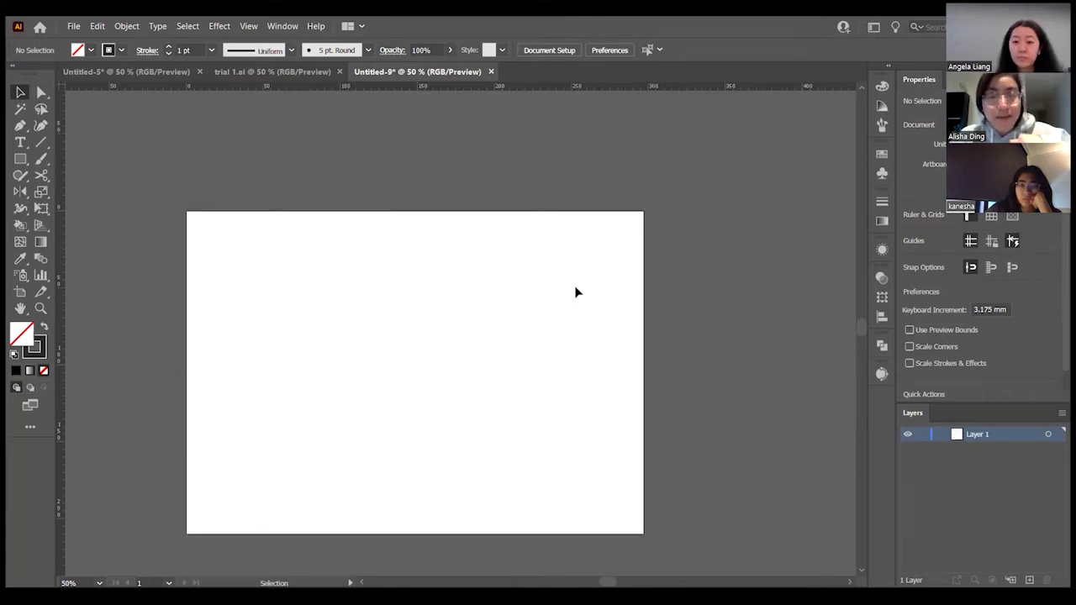
{"action": "scroll", "coordinate": [576, 291], "scroll_direction": "down", "scroll_amount": 1}
{"action": "scroll", "coordinate": [576, 292], "scroll_direction": "up", "scroll_amount": 1}
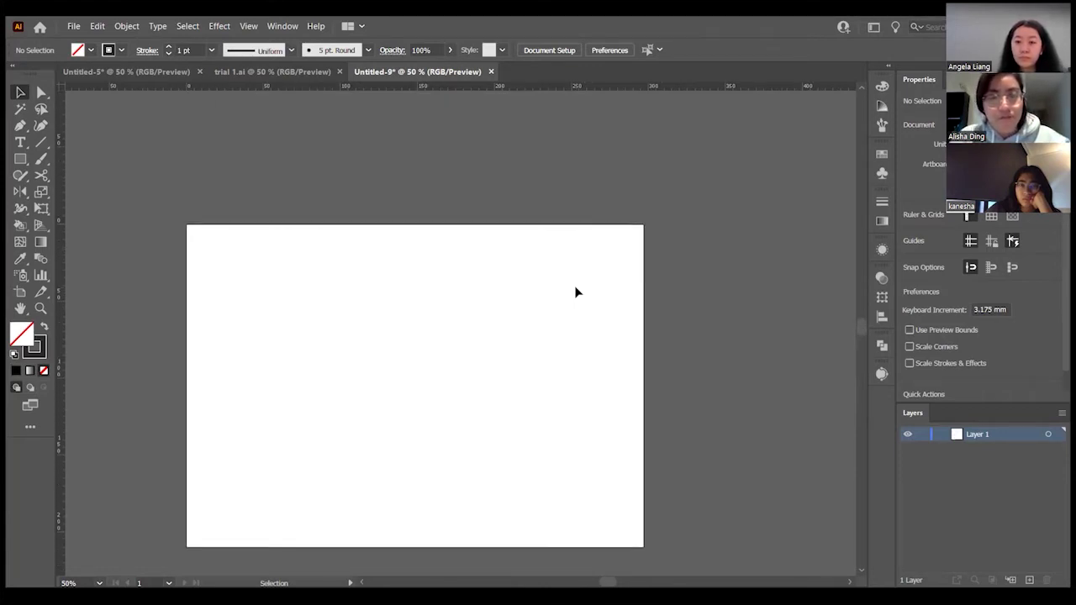
{"action": "scroll", "coordinate": [576, 292], "scroll_direction": "down", "scroll_amount": 2}
{"action": "scroll", "coordinate": [576, 292], "scroll_direction": "up", "scroll_amount": 1}
{"action": "scroll", "coordinate": [576, 292], "scroll_direction": "right", "scroll_amount": 2}
{"action": "scroll", "coordinate": [576, 292], "scroll_direction": "left", "scroll_amount": 3}
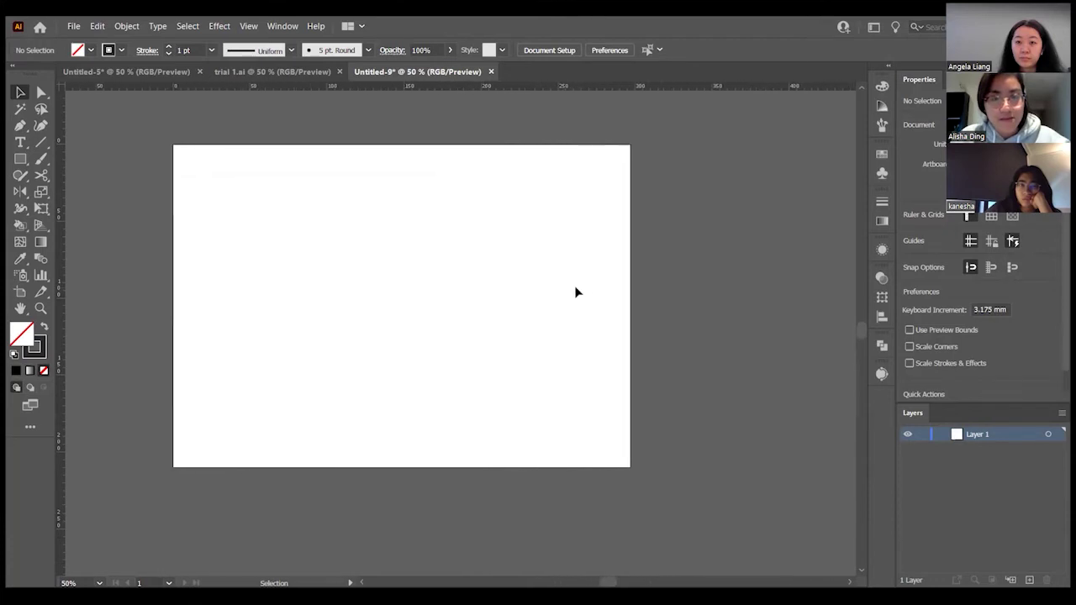
{"action": "scroll", "coordinate": [576, 291], "scroll_direction": "right", "scroll_amount": 1}
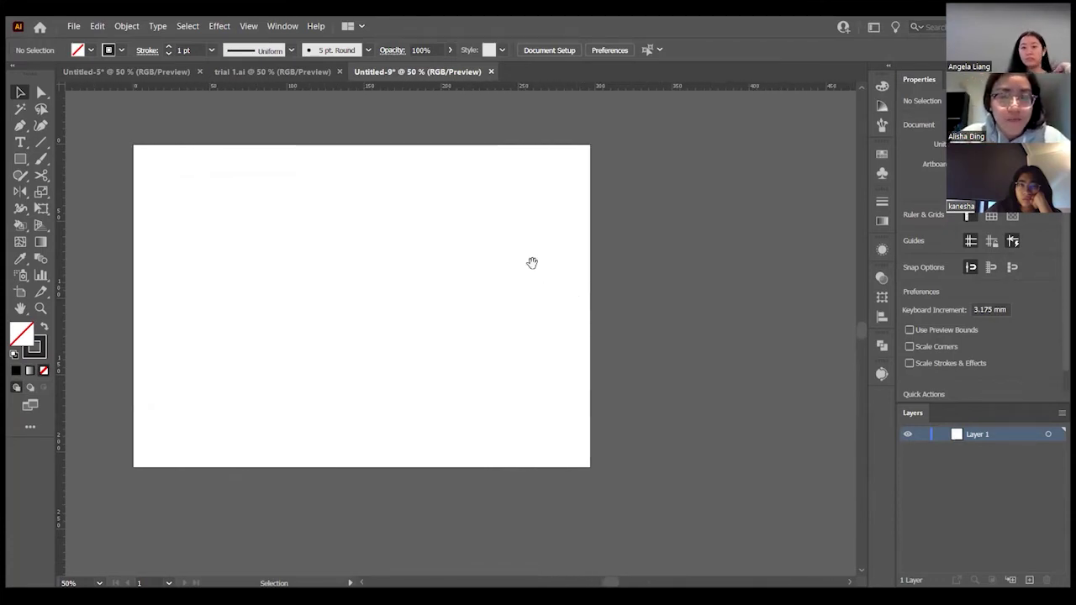
Shift the artboard to the right with the Hand tool and zoom in on its upper-left area
{"action": "key", "text": "space"}
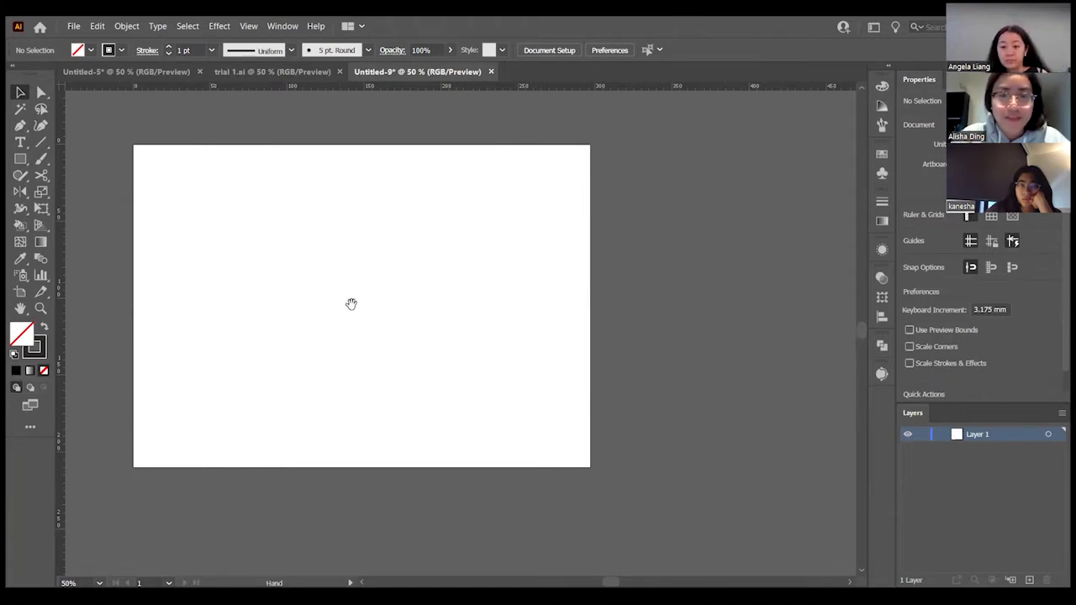
{"action": "left_click_drag", "start_coordinate": [351, 303], "coordinate": [490, 297]}
{"action": "scroll", "coordinate": [490, 297], "scroll_direction": "up", "scroll_amount": 1}
{"action": "scroll", "coordinate": [211, 123], "scroll_direction": "up", "scroll_amount": 6}
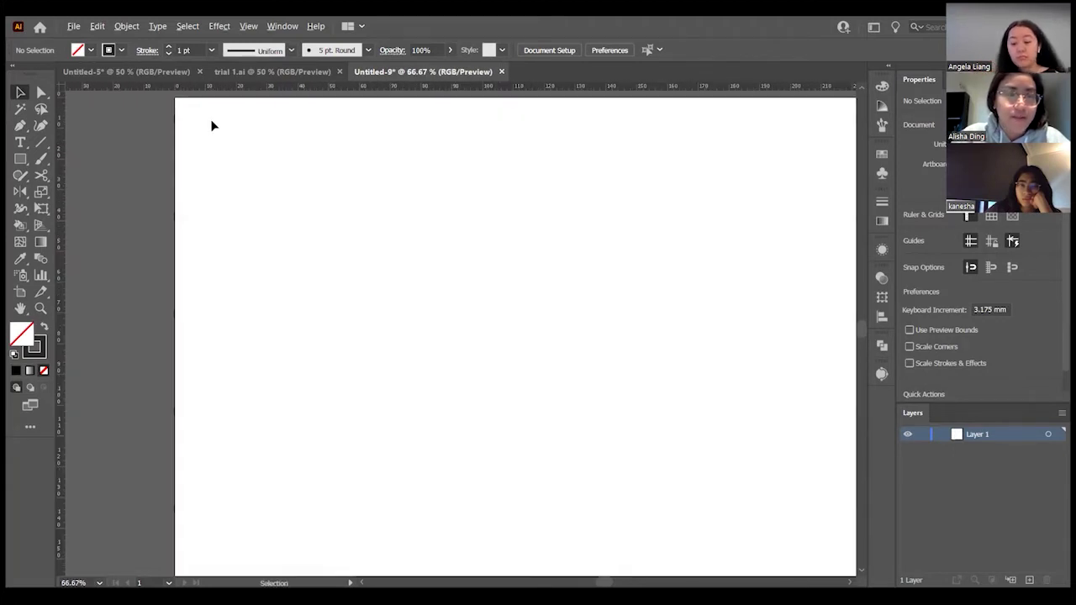
Draw a rectangle about 12 by 9 mm near the artboard's upper-left corner and one about 45 by 40 mm near its centre
{"action": "key", "text": "m"}
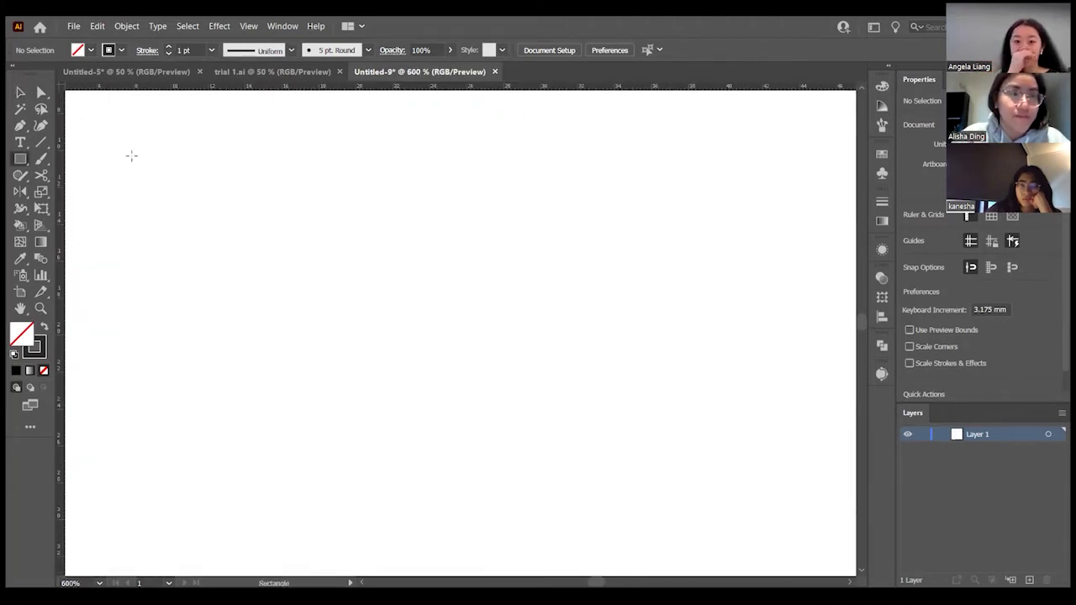
{"action": "scroll", "coordinate": [276, 302], "scroll_direction": "up", "scroll_amount": 3}
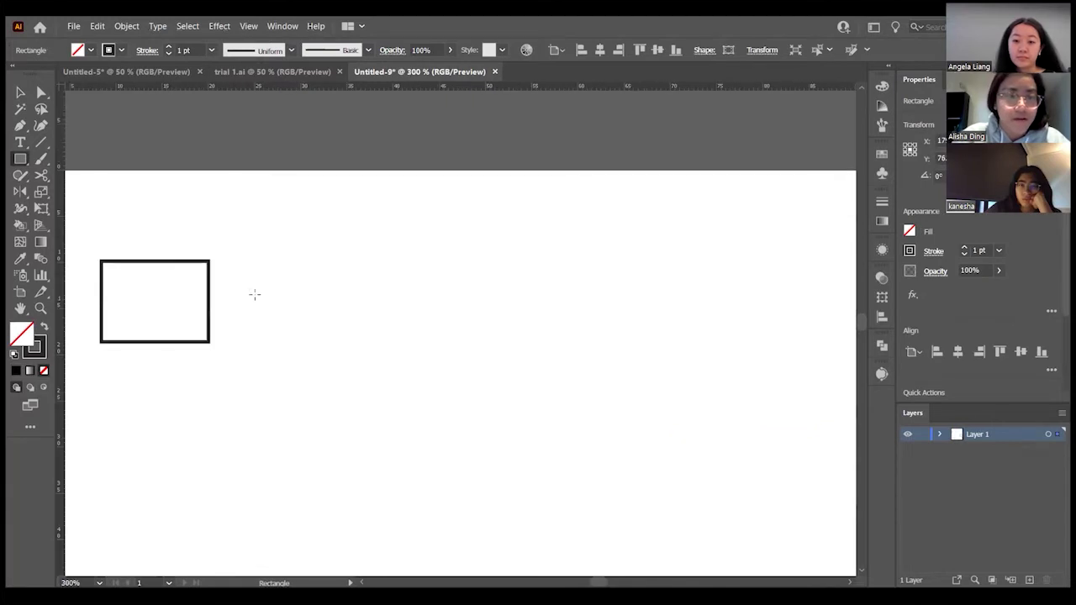
{"action": "scroll", "coordinate": [237, 298], "scroll_direction": "down", "scroll_amount": 2}
{"action": "scroll", "coordinate": [237, 298], "scroll_direction": "right", "scroll_amount": 5}
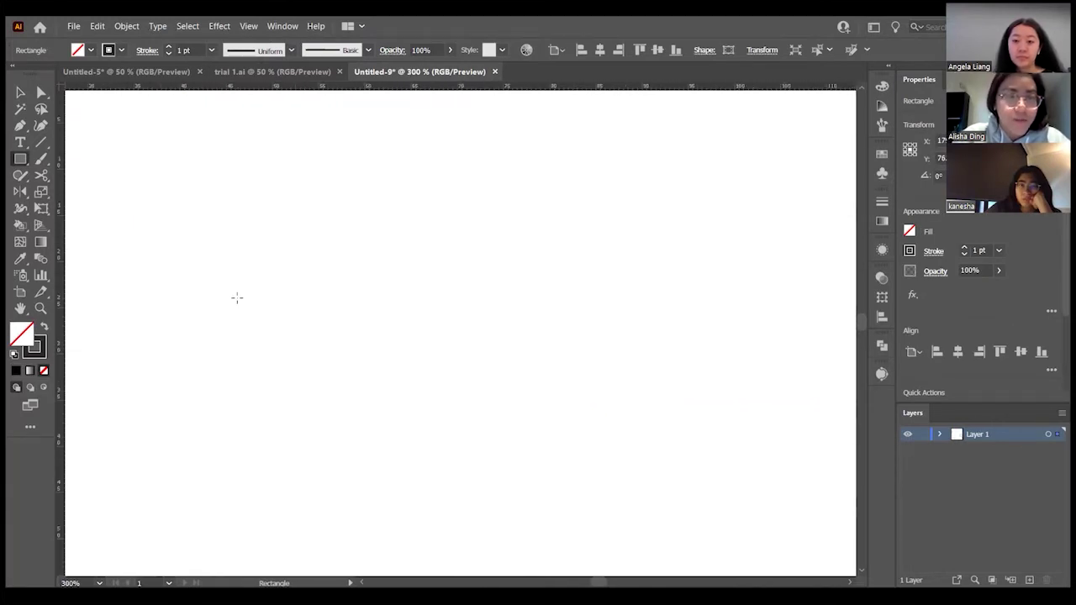
{"action": "scroll", "coordinate": [486, 353], "scroll_direction": "down", "scroll_amount": 2}
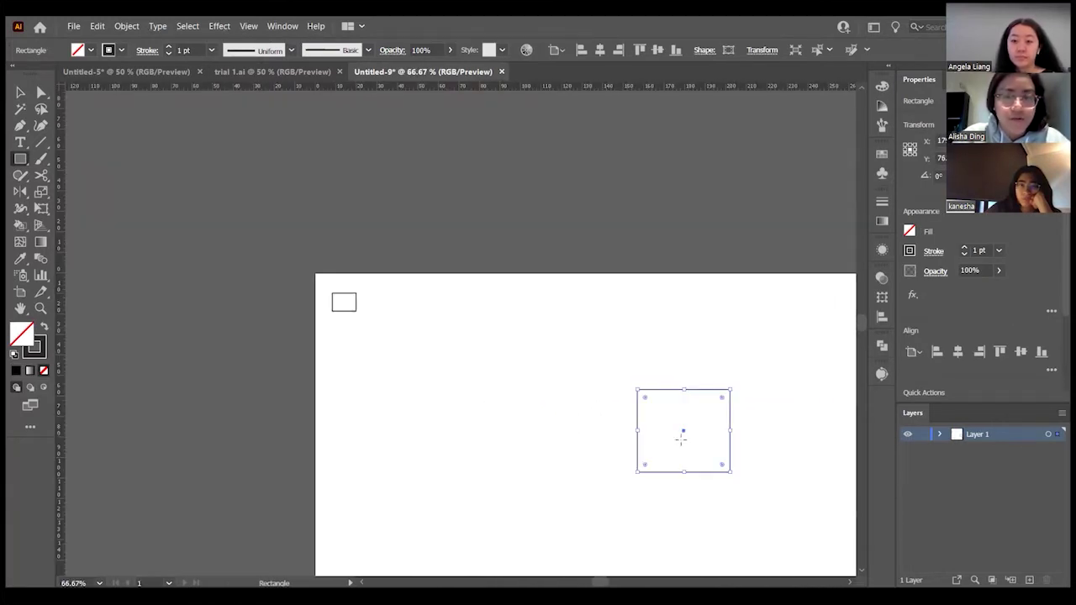
{"action": "scroll", "coordinate": [677, 432], "scroll_direction": "up", "scroll_amount": 3}
{"action": "scroll", "coordinate": [664, 427], "scroll_direction": "down", "scroll_amount": 3}
{"action": "scroll", "coordinate": [373, 302], "scroll_direction": "down", "scroll_amount": 3}
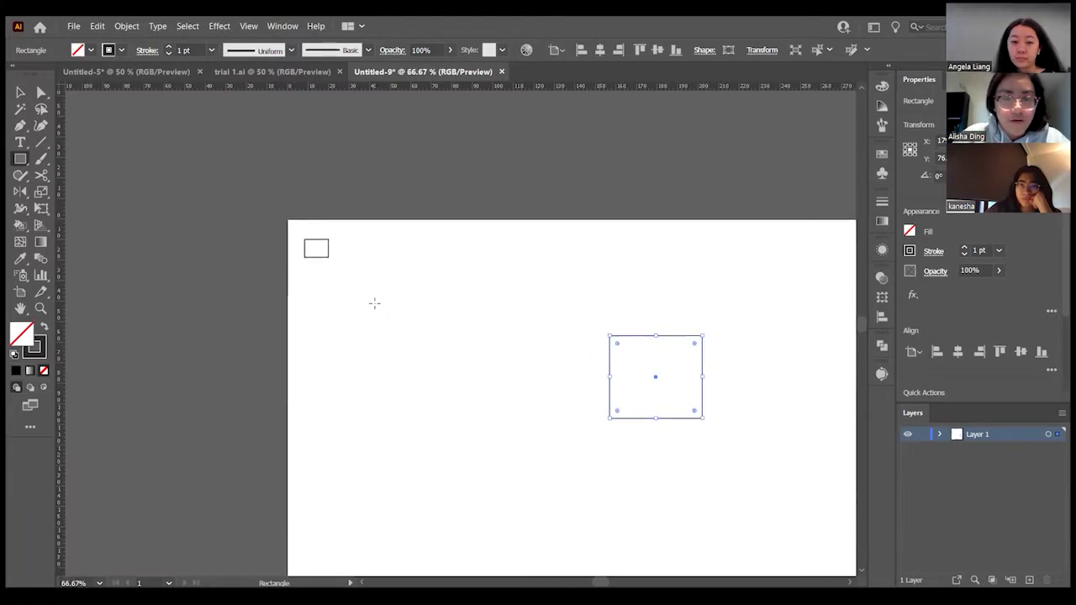
Pan around the artboard in several directions at 66.67% magnification to view both rectangles
{"action": "scroll", "coordinate": [485, 350], "scroll_direction": "right", "scroll_amount": 5}
{"action": "scroll", "coordinate": [485, 351], "scroll_direction": "down", "scroll_amount": 2}
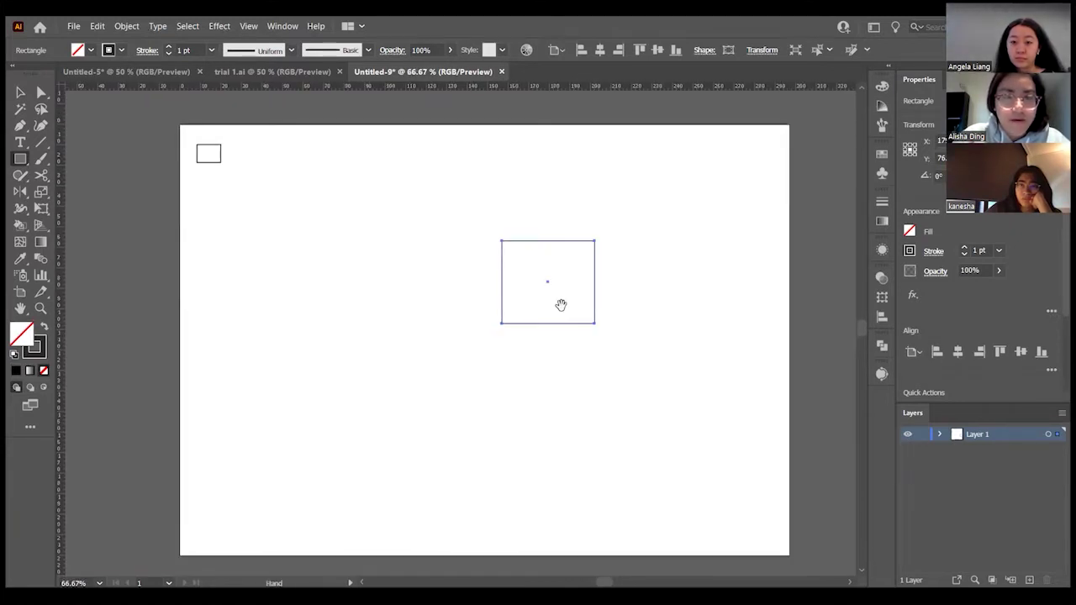
{"action": "scroll", "coordinate": [472, 382], "scroll_direction": "up", "scroll_amount": 1}
{"action": "scroll", "coordinate": [538, 378], "scroll_direction": "left", "scroll_amount": 3}
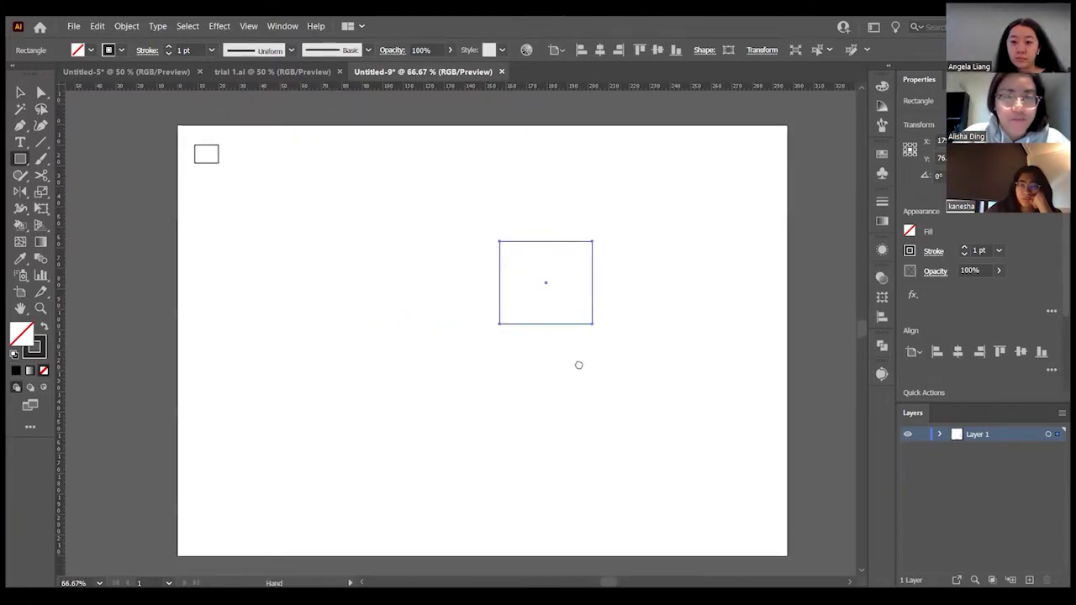
{"action": "scroll", "coordinate": [579, 365], "scroll_direction": "right", "scroll_amount": 3}
{"action": "scroll", "coordinate": [413, 365], "scroll_direction": "left", "scroll_amount": 1}
{"action": "scroll", "coordinate": [413, 365], "scroll_direction": "down", "scroll_amount": 1}
Select both rectangles together with the Selection tool and clear the selection
{"action": "key", "text": "v"}
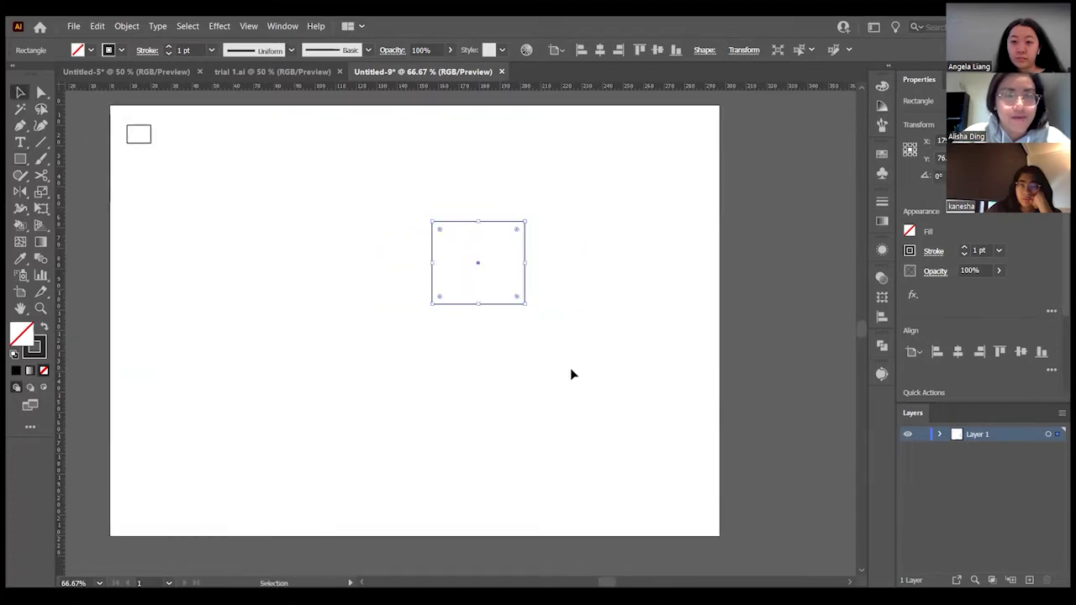
{"action": "left_click_drag", "start_coordinate": [572, 372], "coordinate": [127, 122]}
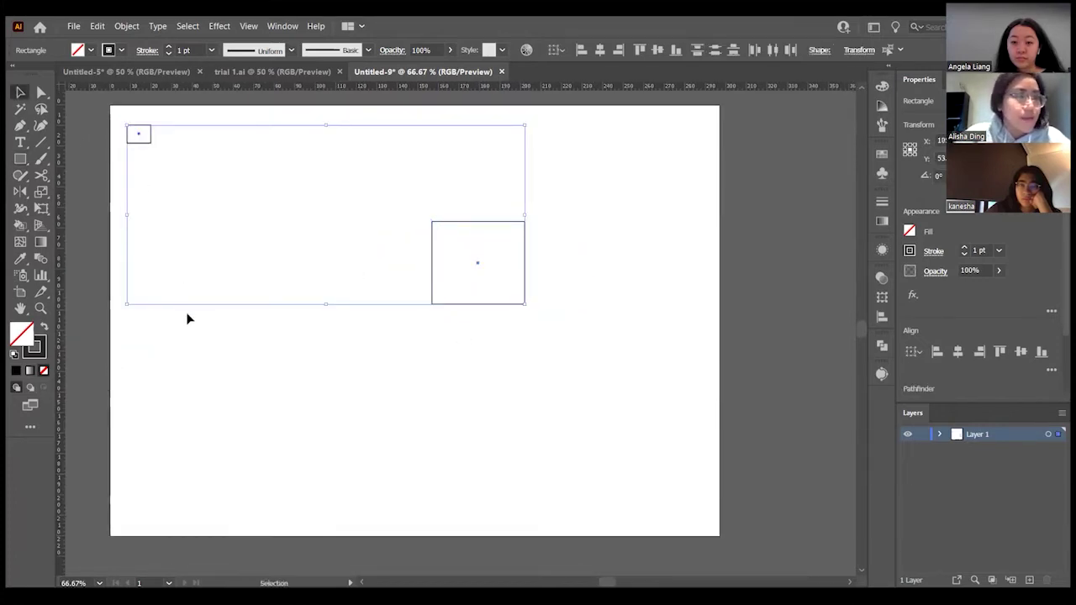
{"action": "left_click", "coordinate": [304, 389]}
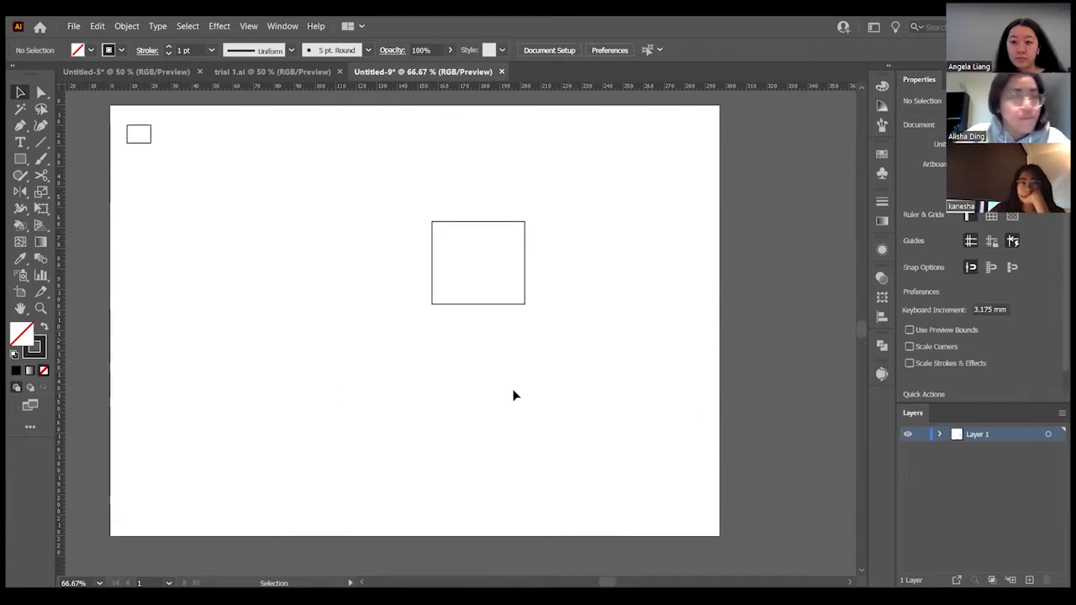
{"action": "scroll", "coordinate": [446, 310], "scroll_direction": "down", "scroll_amount": 1}
{"action": "scroll", "coordinate": [468, 282], "scroll_direction": "up", "scroll_amount": 1}
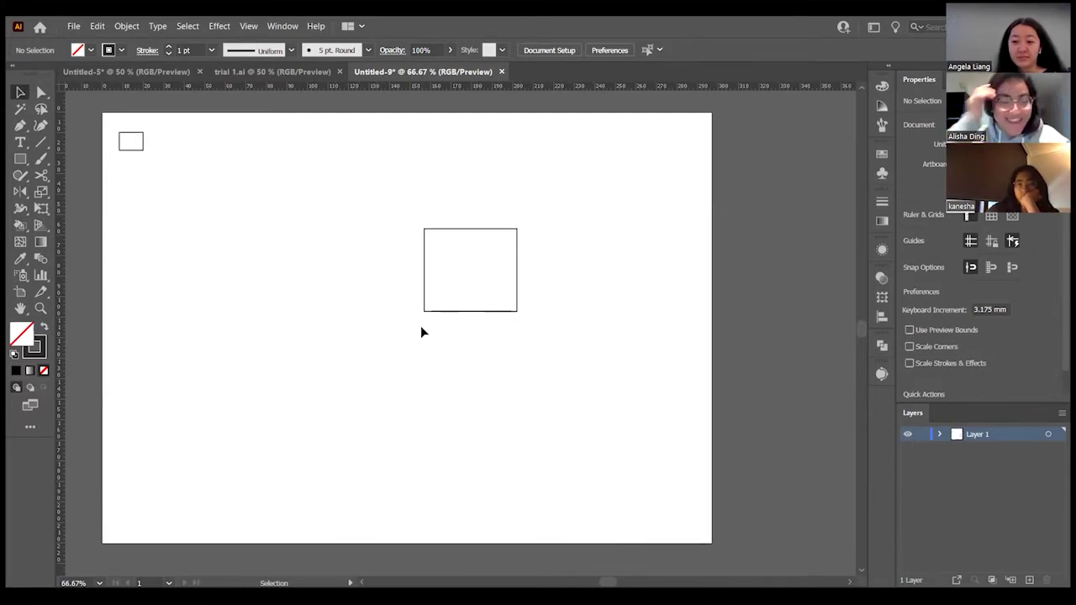
Save the document in Downloads as "Illustrator workshop" in Adobe Illustrator (*.AI) format, accepting the save options
{"action": "key", "text": "a"}
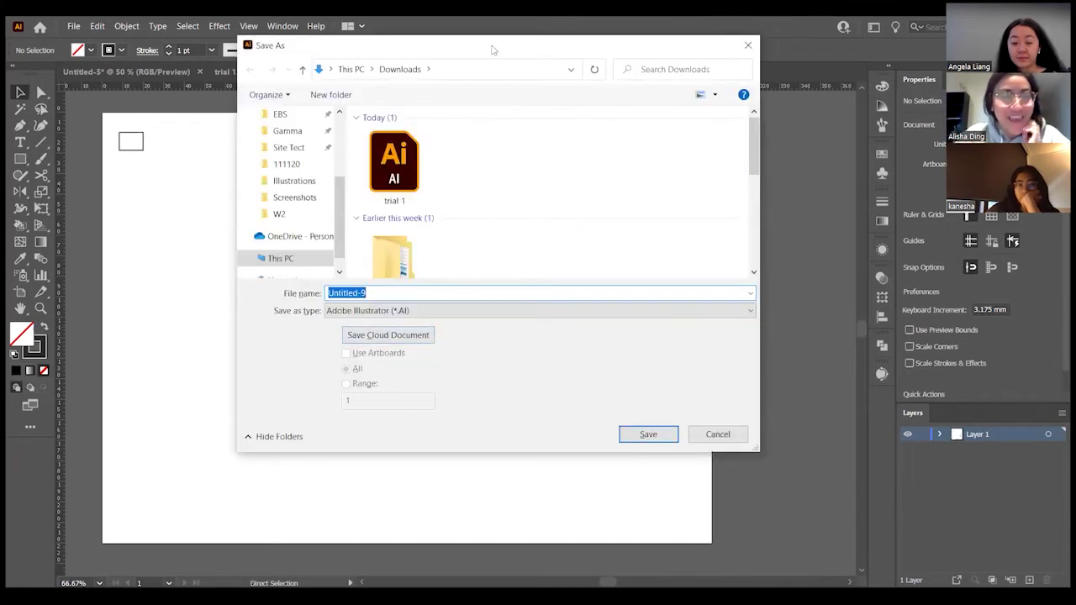
{"action": "left_click_drag", "start_coordinate": [361, 56], "coordinate": [232, 65]}
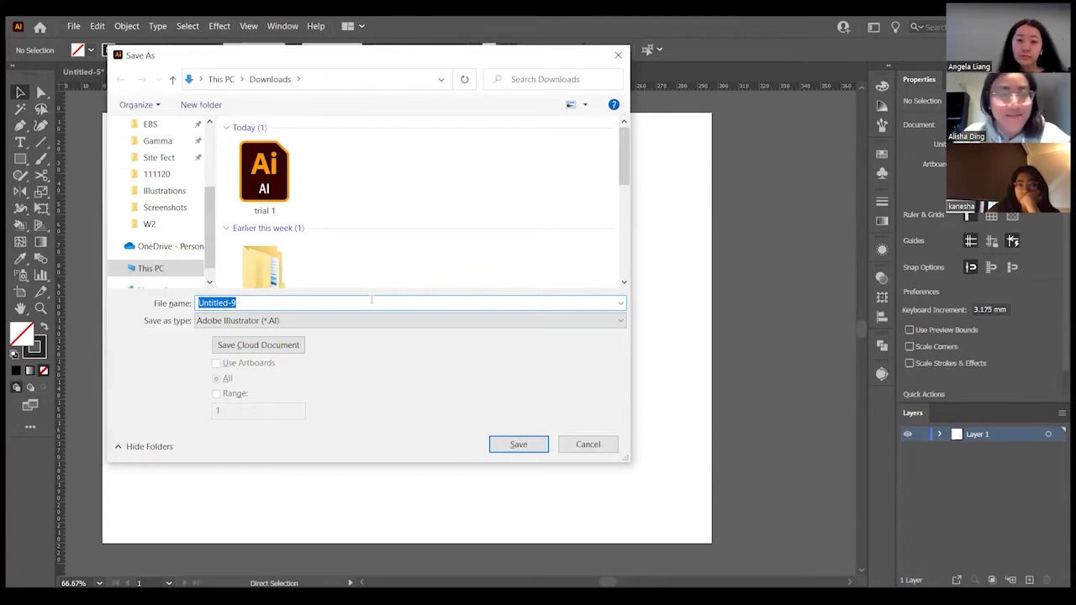
{"action": "type", "text": "Illustrato"}
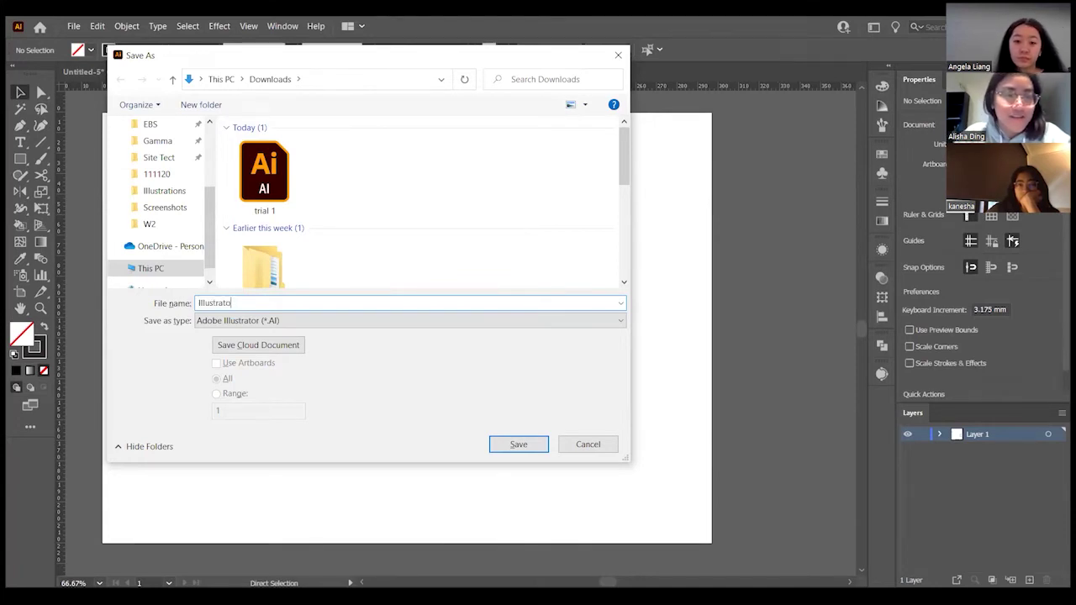
{"action": "type", "text": "r workshop"}
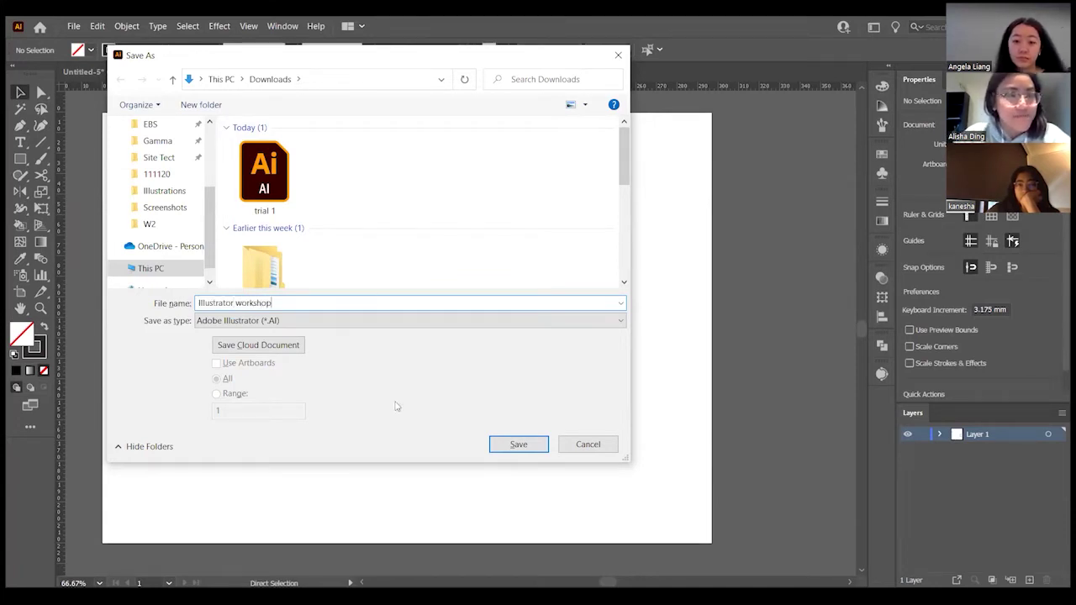
{"action": "left_click", "coordinate": [270, 322]}
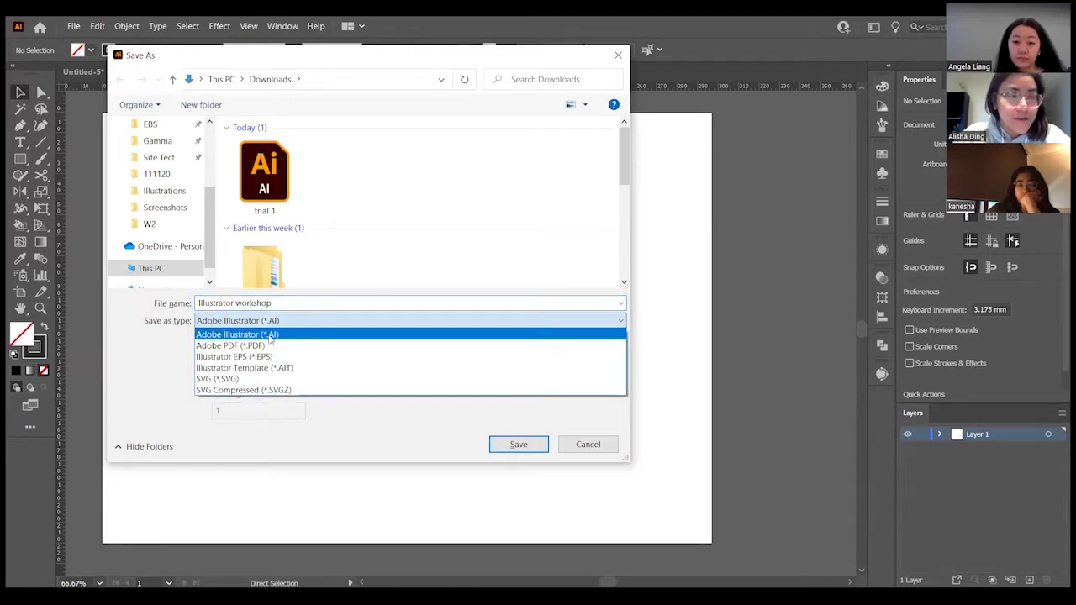
{"action": "left_click", "coordinate": [272, 337]}
{"action": "left_click", "coordinate": [278, 325]}
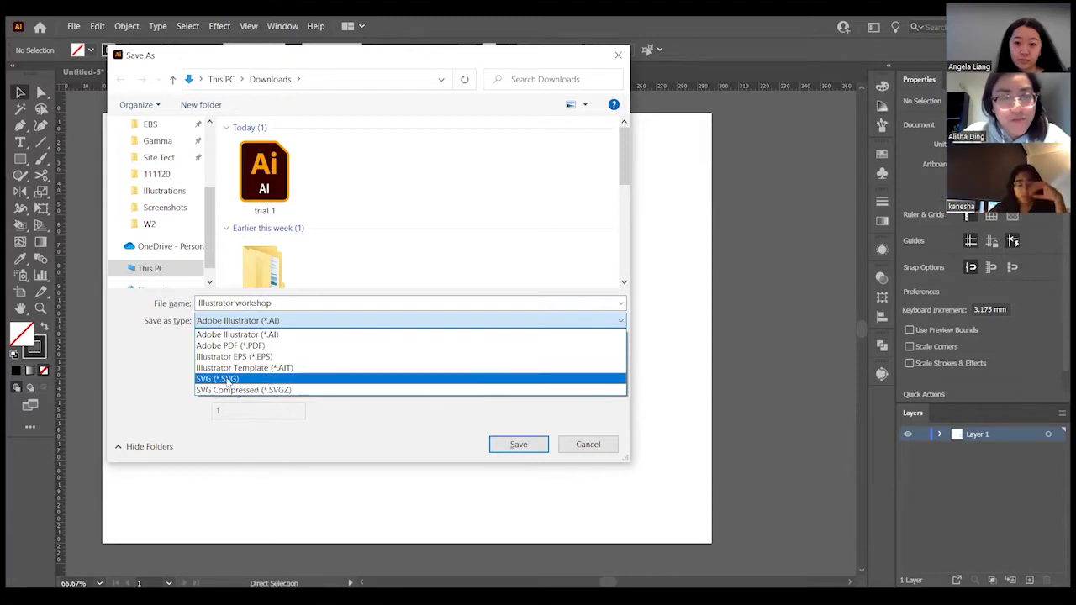
{"action": "left_click", "coordinate": [317, 413]}
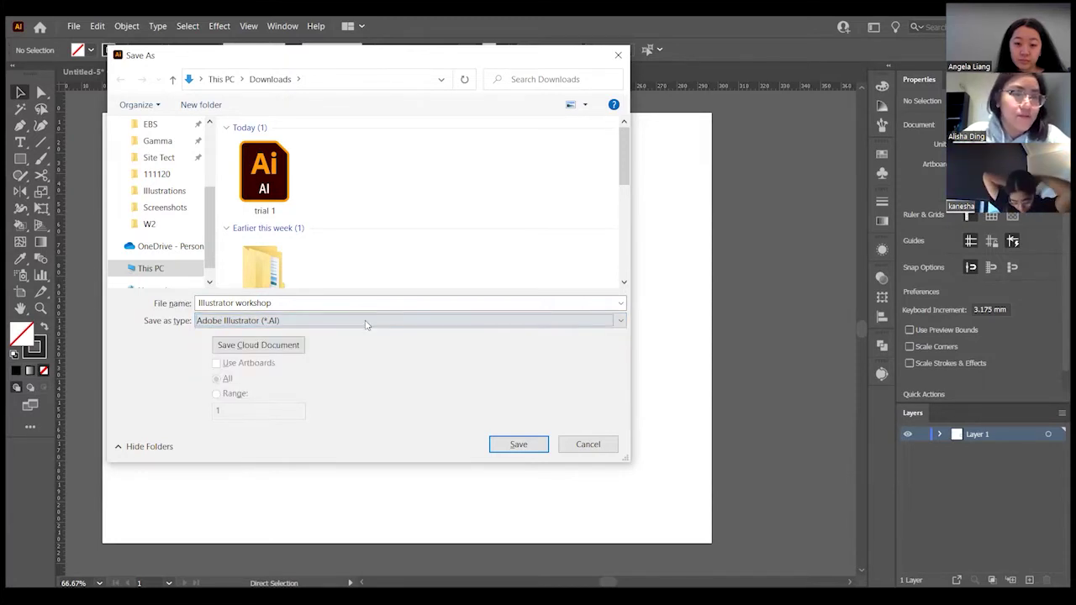
{"action": "left_click", "coordinate": [521, 446]}
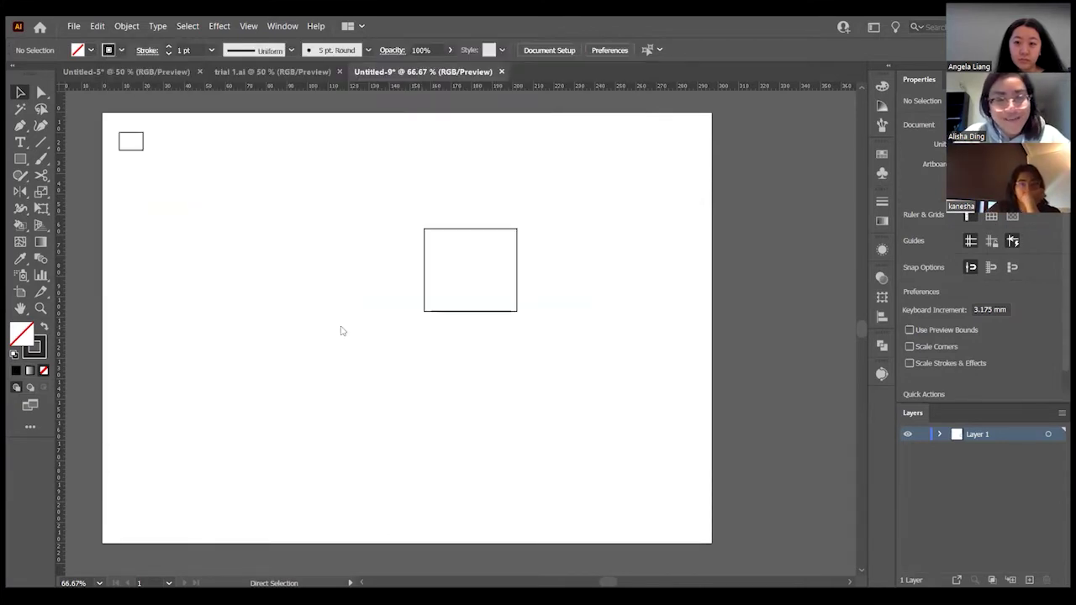
{"action": "left_click", "coordinate": [589, 505]}
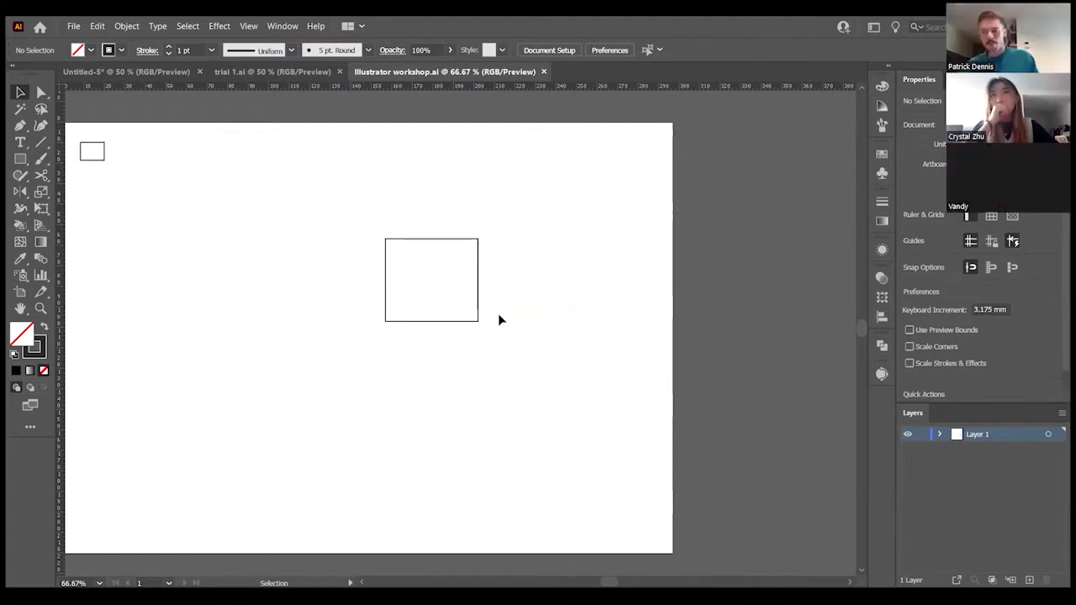
Move both rectangles down and to the right together, and place the larger one just right of the small one
{"action": "scroll", "coordinate": [490, 280], "scroll_direction": "down", "scroll_amount": 1}
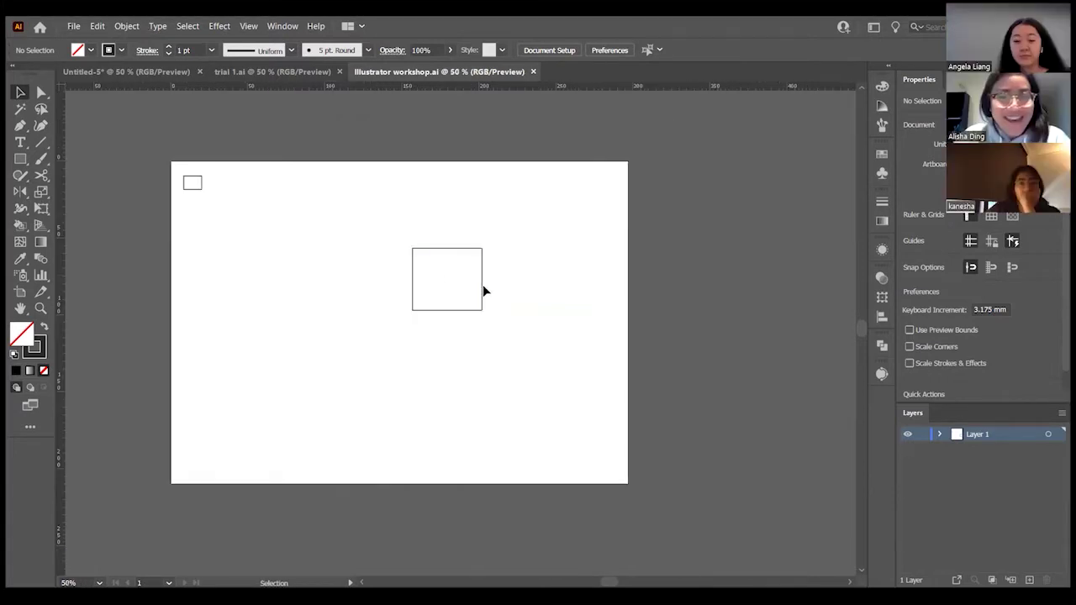
{"action": "scroll", "coordinate": [483, 283], "scroll_direction": "up", "scroll_amount": 1}
{"action": "scroll", "coordinate": [483, 284], "scroll_direction": "down", "scroll_amount": 1}
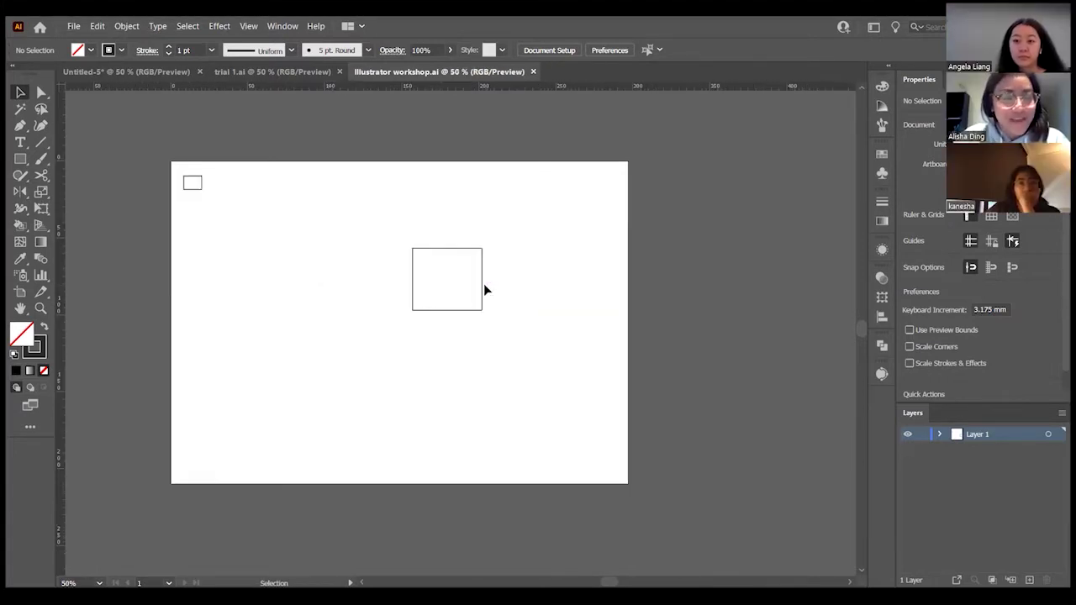
{"action": "left_click_drag", "start_coordinate": [506, 345], "coordinate": [272, 218]}
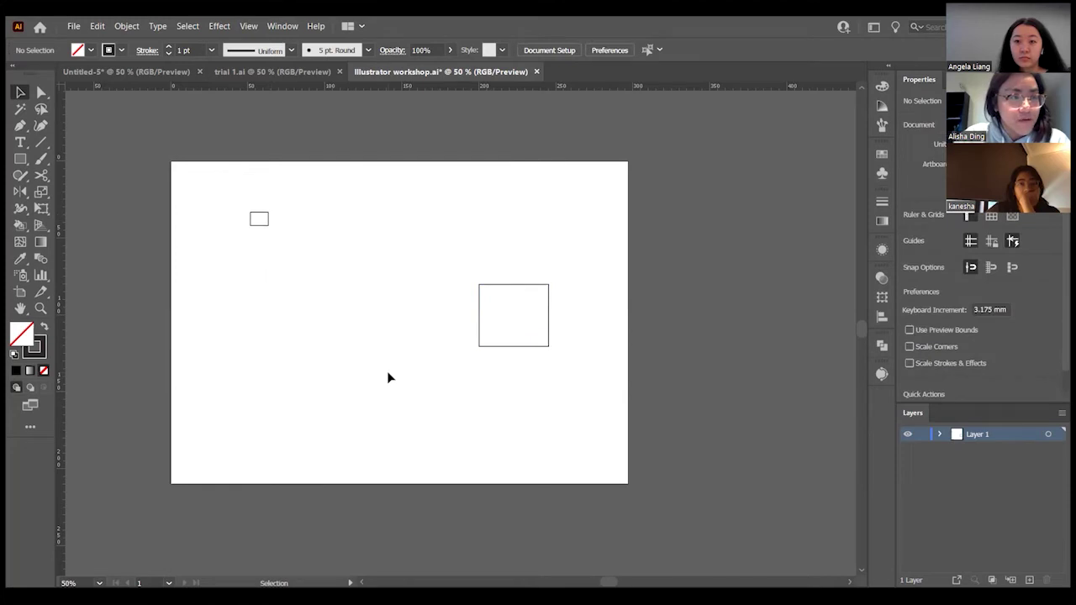
{"action": "left_click_drag", "start_coordinate": [480, 303], "coordinate": [304, 232]}
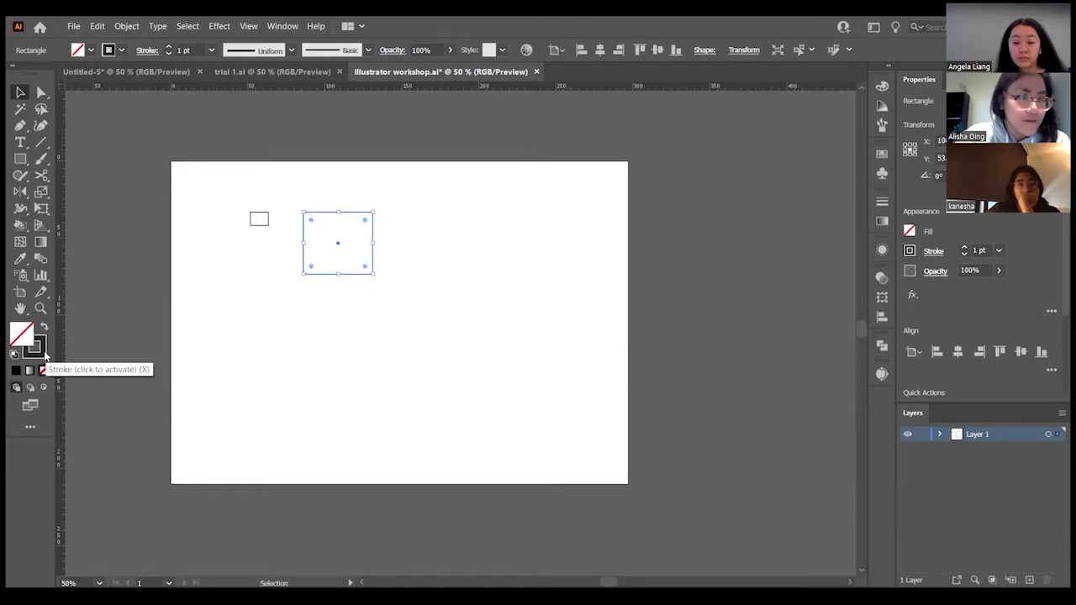
Swap the larger rectangle's fill and stroke to give it a dark fill without a stroke
{"action": "scroll", "coordinate": [320, 224], "scroll_direction": "up", "scroll_amount": 2}
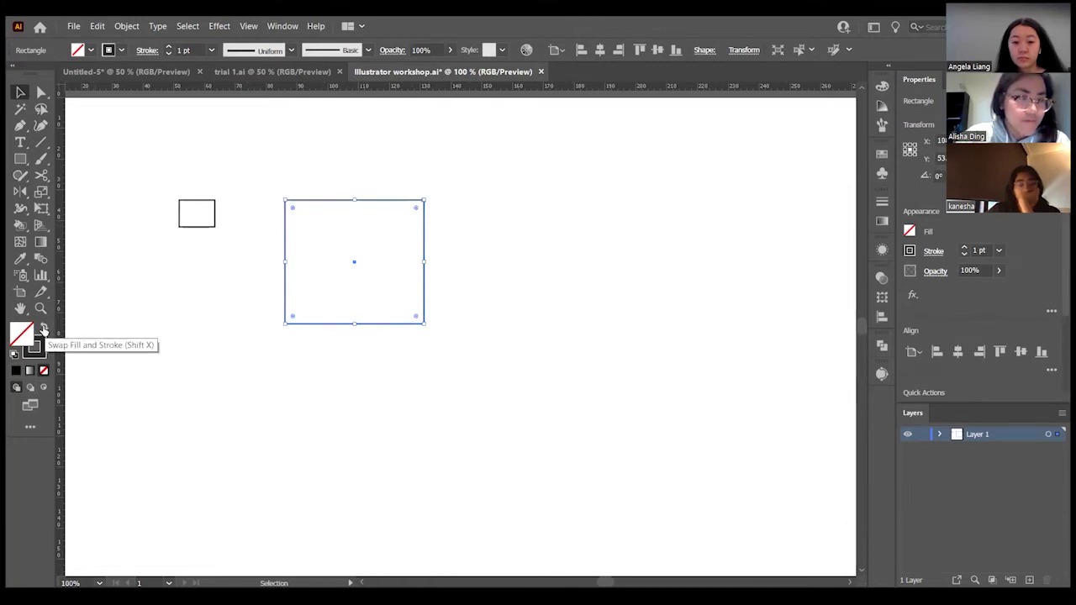
{"action": "left_click", "coordinate": [44, 329]}
{"action": "left_click", "coordinate": [476, 392]}
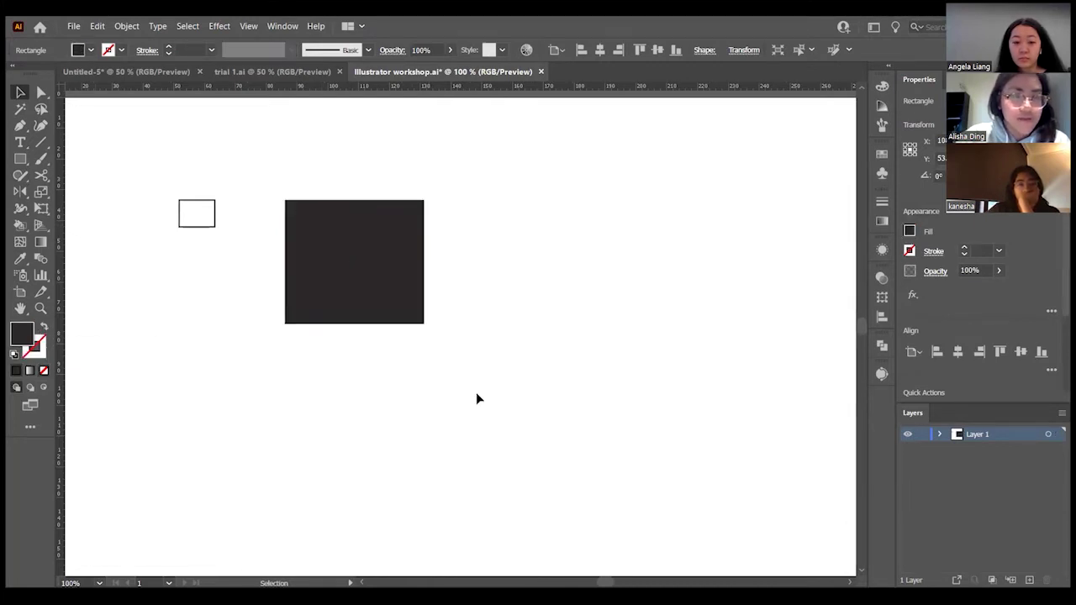
Swap the larger rectangle back to a dark stroke without fill, and reselect it by its edge
{"action": "left_click", "coordinate": [370, 264]}
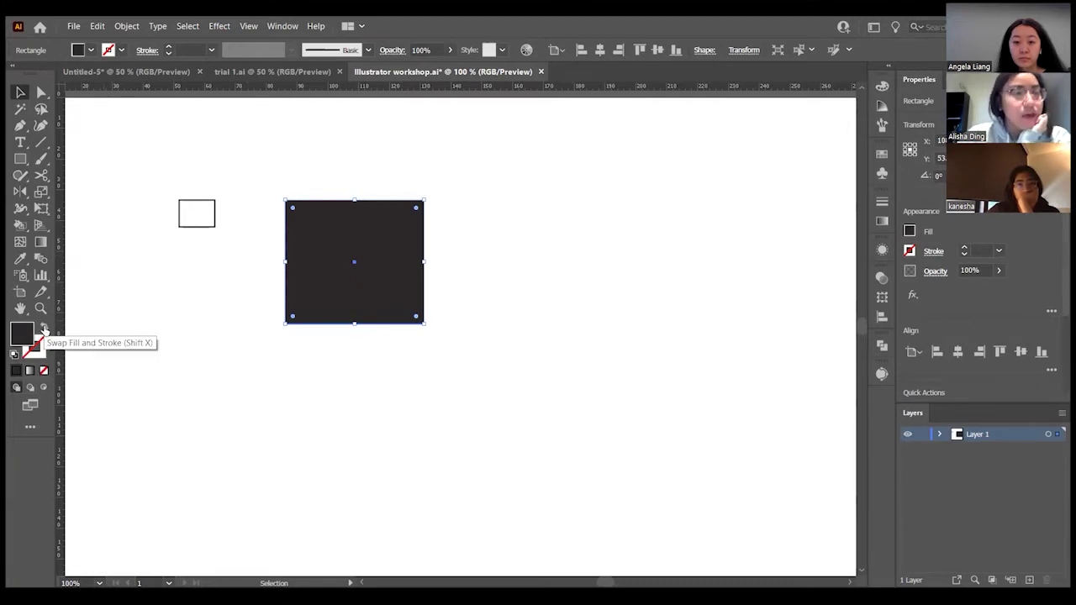
{"action": "left_click", "coordinate": [44, 329]}
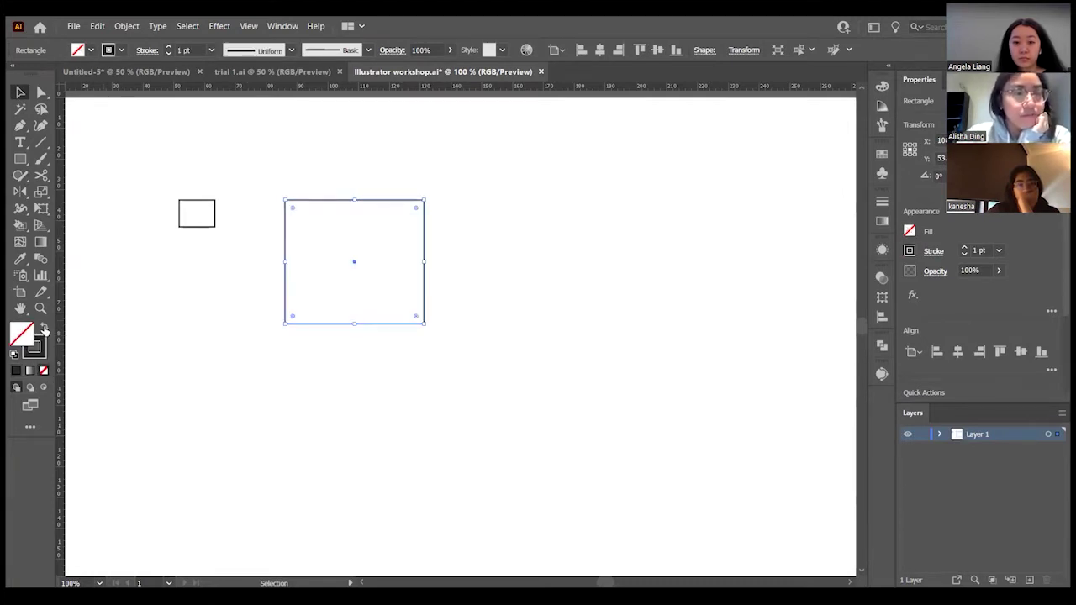
{"action": "left_click", "coordinate": [432, 411]}
{"action": "left_click", "coordinate": [378, 208]}
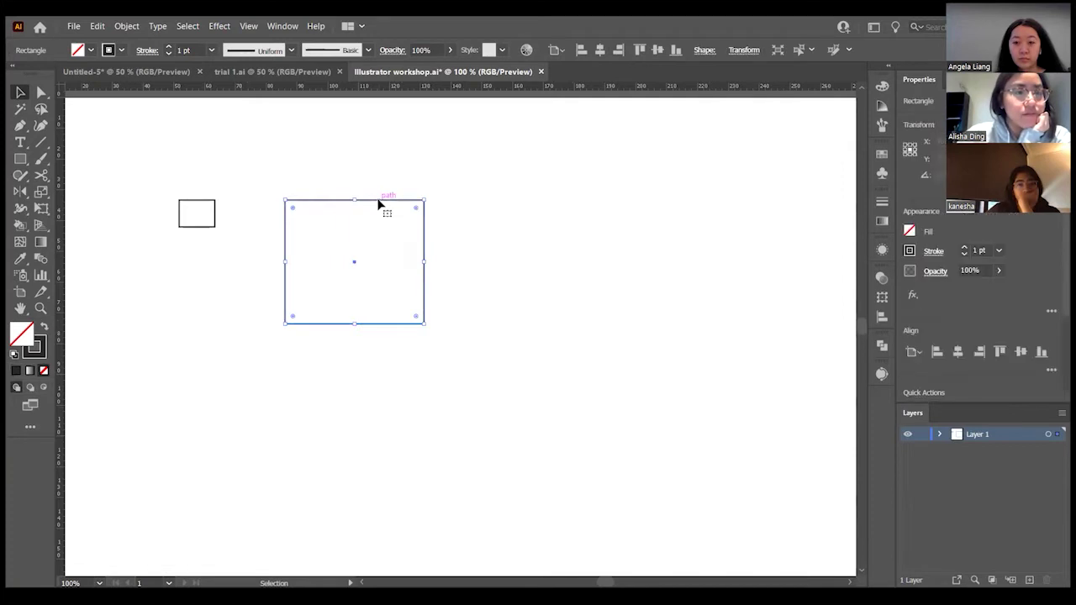
Swap fill and stroke on the larger rectangle again for a solid dark fill, and deselect it
{"action": "left_click", "coordinate": [511, 228]}
{"action": "left_click", "coordinate": [399, 264]}
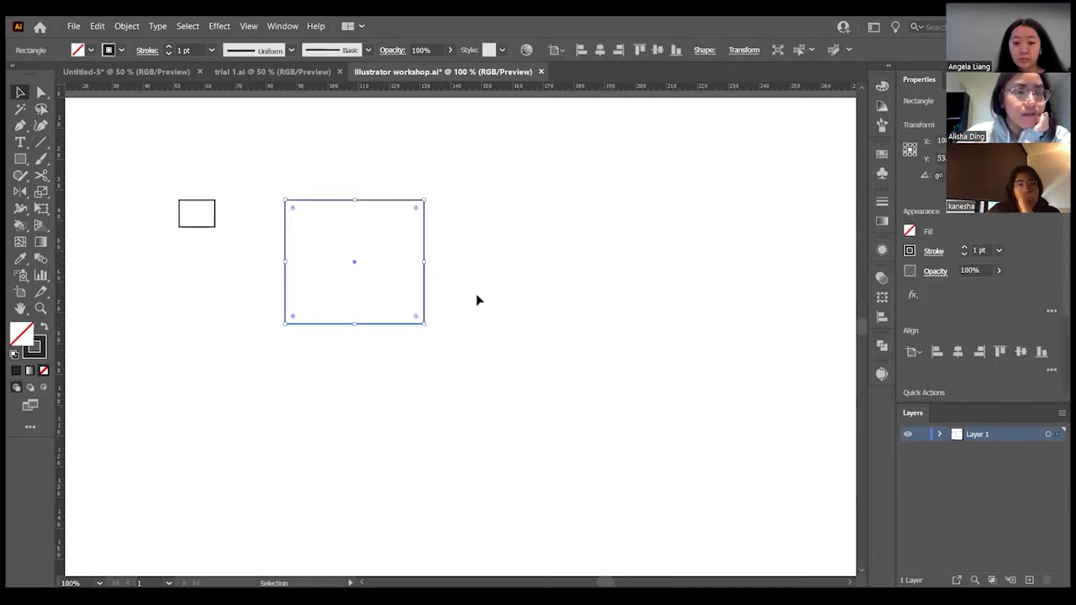
{"action": "left_click", "coordinate": [44, 328]}
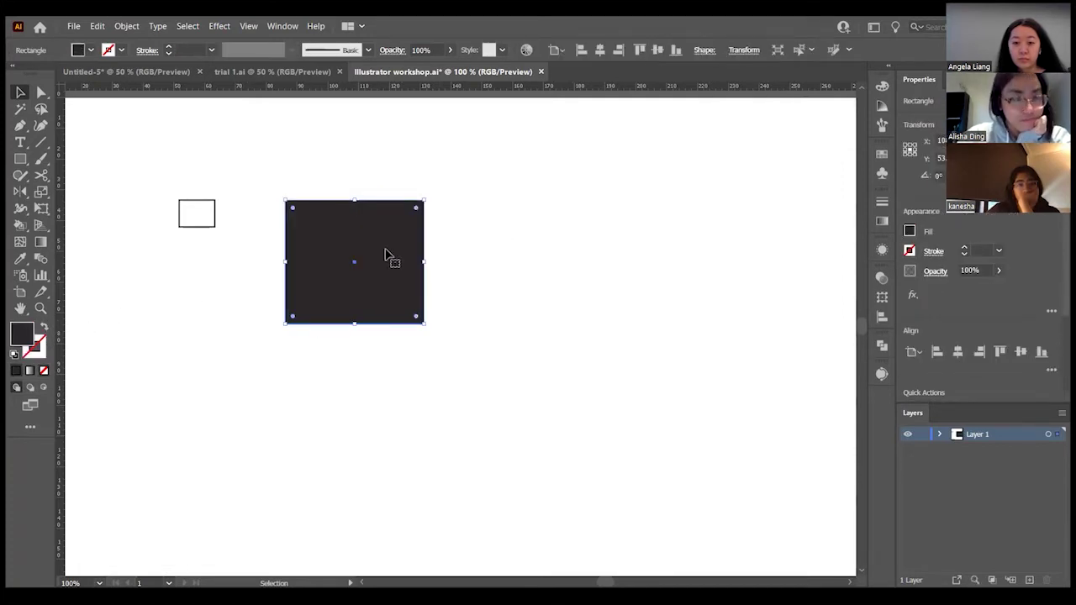
{"action": "left_click", "coordinate": [150, 388]}
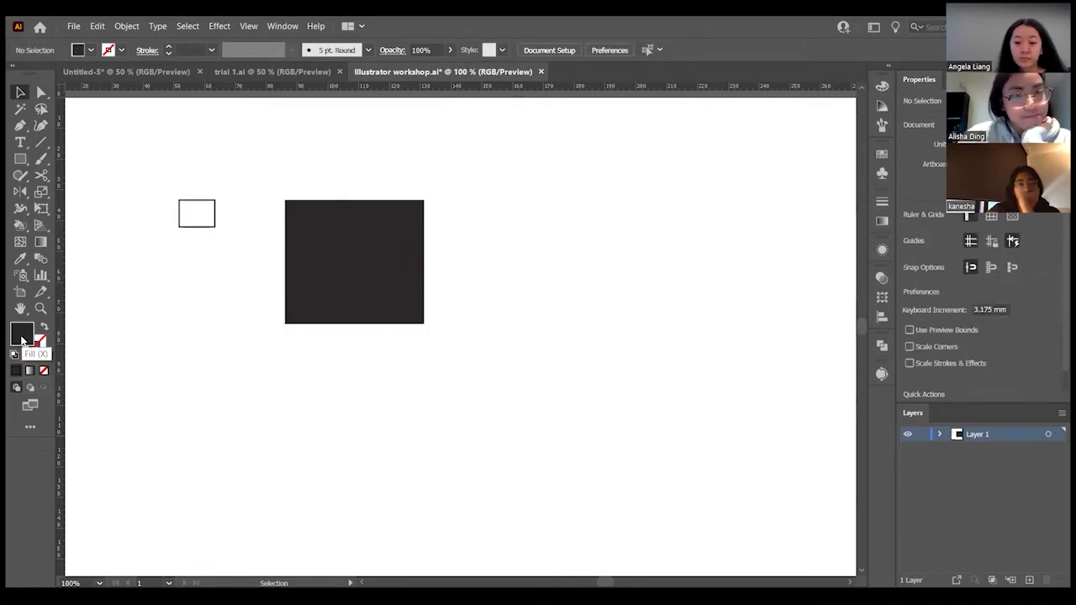
With nothing selected, try several hues for the fill in the Color Picker and choose a coral red, #db5a49
{"action": "double_click", "coordinate": [22, 335]}
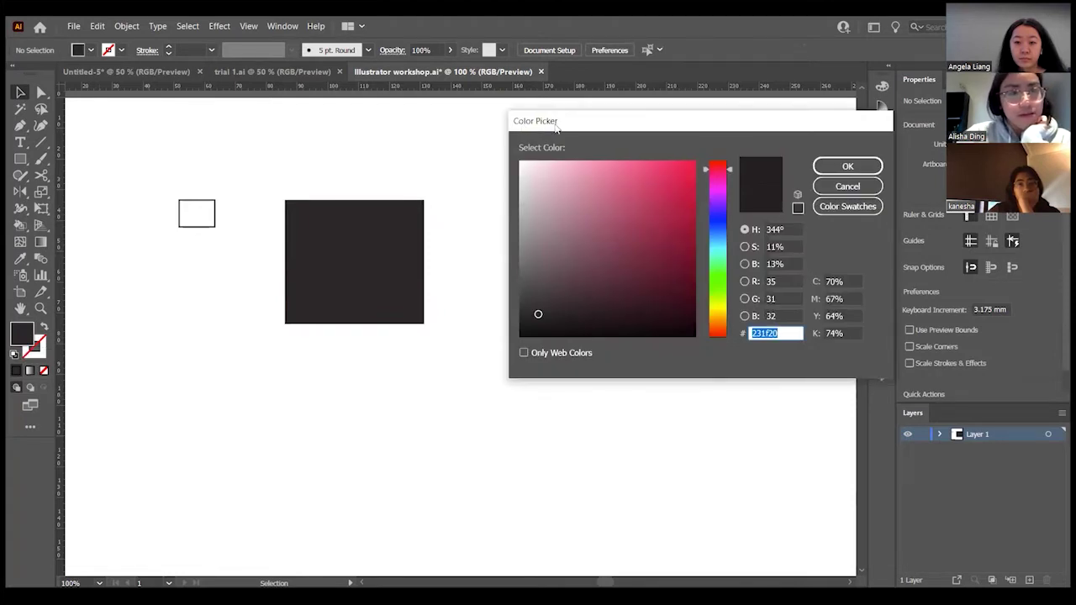
{"action": "left_click_drag", "start_coordinate": [555, 126], "coordinate": [313, 147]}
{"action": "mouse_move", "coordinate": [296, 190]}
{"action": "left_mouse_down"}
{"action": "mouse_move", "coordinate": [349, 241]}
{"action": "mouse_move", "coordinate": [398, 253]}
{"action": "mouse_move", "coordinate": [399, 237]}
{"action": "left_mouse_up"}
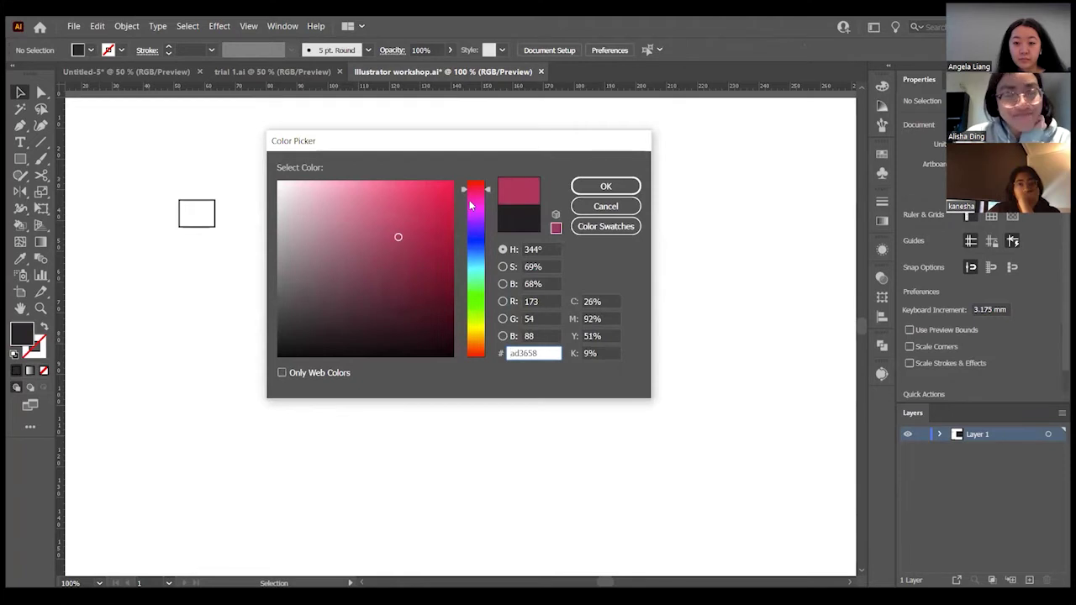
{"action": "left_click_drag", "start_coordinate": [470, 200], "coordinate": [475, 250]}
{"action": "mouse_move", "coordinate": [442, 216]}
{"action": "left_mouse_down"}
{"action": "mouse_move", "coordinate": [423, 189]}
{"action": "mouse_move", "coordinate": [303, 188]}
{"action": "mouse_move", "coordinate": [372, 182]}
{"action": "mouse_move", "coordinate": [416, 192]}
{"action": "mouse_move", "coordinate": [429, 212]}
{"action": "mouse_move", "coordinate": [476, 188]}
{"action": "mouse_move", "coordinate": [477, 212]}
{"action": "mouse_move", "coordinate": [478, 184]}
{"action": "mouse_move", "coordinate": [476, 354]}
{"action": "left_mouse_up"}
{"action": "mouse_move", "coordinate": [431, 238]}
{"action": "left_mouse_down"}
{"action": "mouse_move", "coordinate": [320, 197]}
{"action": "mouse_move", "coordinate": [296, 236]}
{"action": "mouse_move", "coordinate": [413, 310]}
{"action": "mouse_move", "coordinate": [432, 211]}
{"action": "mouse_move", "coordinate": [395, 205]}
{"action": "left_mouse_up"}
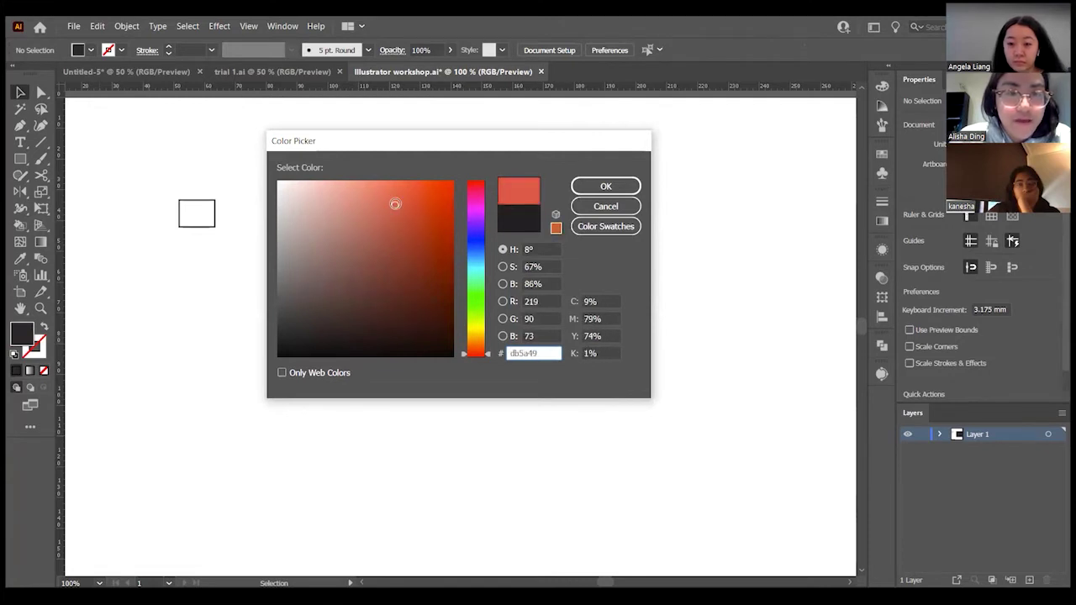
Highlight the fill's hex code in the Color Picker, choose the brighter coral #ef6250 and accept it
{"action": "left_click_drag", "start_coordinate": [549, 354], "coordinate": [508, 354]}
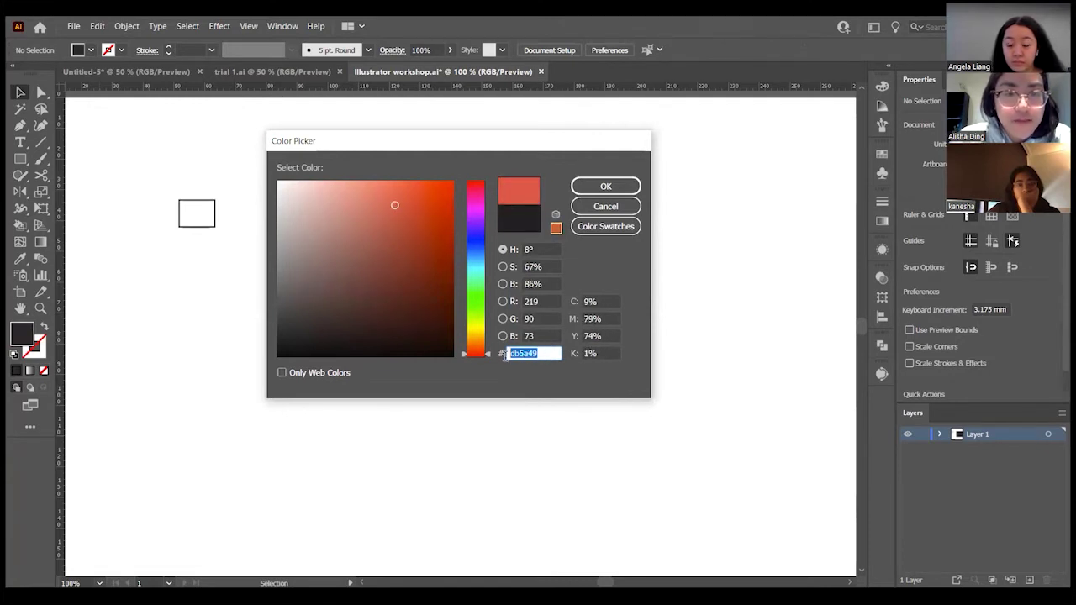
{"action": "left_click", "coordinate": [548, 353]}
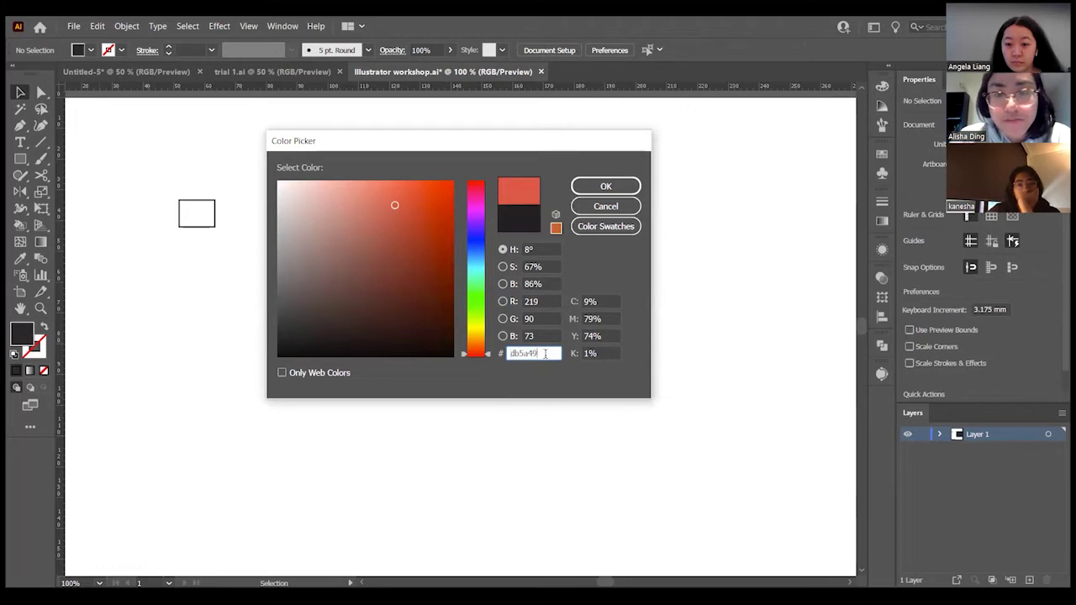
{"action": "double_click", "coordinate": [547, 353]}
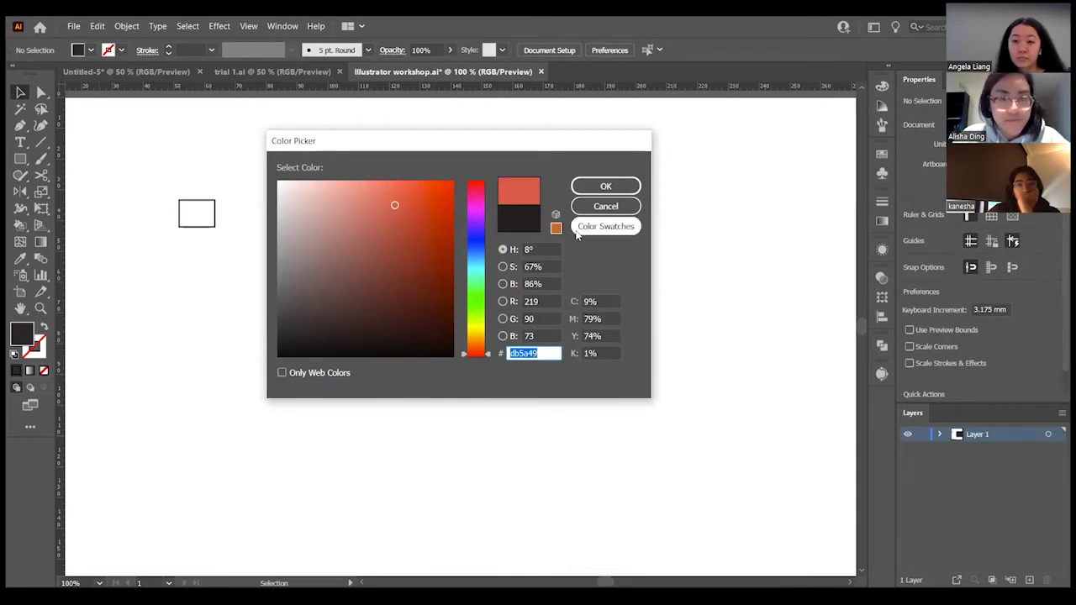
{"action": "mouse_move", "coordinate": [391, 227]}
{"action": "left_mouse_down"}
{"action": "mouse_move", "coordinate": [404, 193]}
{"action": "mouse_move", "coordinate": [394, 190]}
{"action": "left_mouse_up"}
{"action": "left_click", "coordinate": [632, 192]}
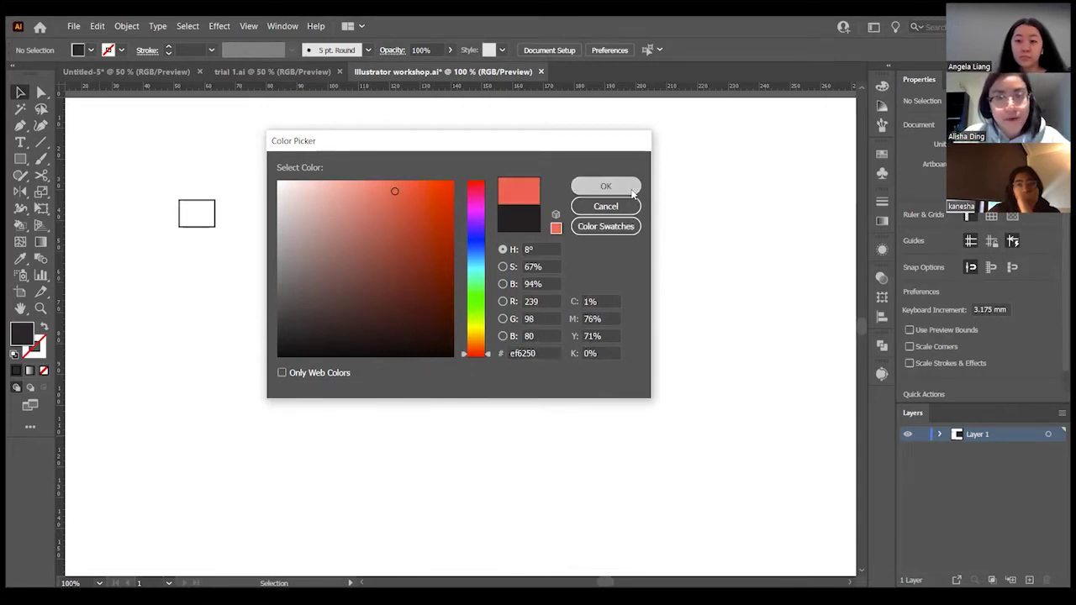
Give the larger rectangle a pink fill, #d1597b, and deselect it
{"action": "left_click", "coordinate": [377, 288]}
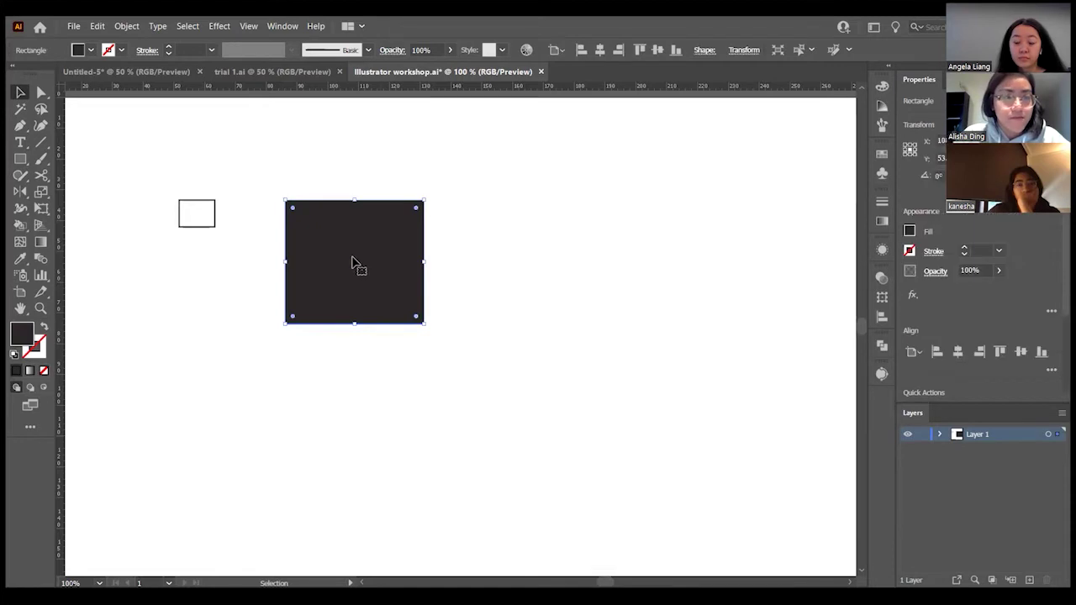
{"action": "double_click", "coordinate": [23, 334]}
{"action": "left_click_drag", "start_coordinate": [439, 216], "coordinate": [378, 212]}
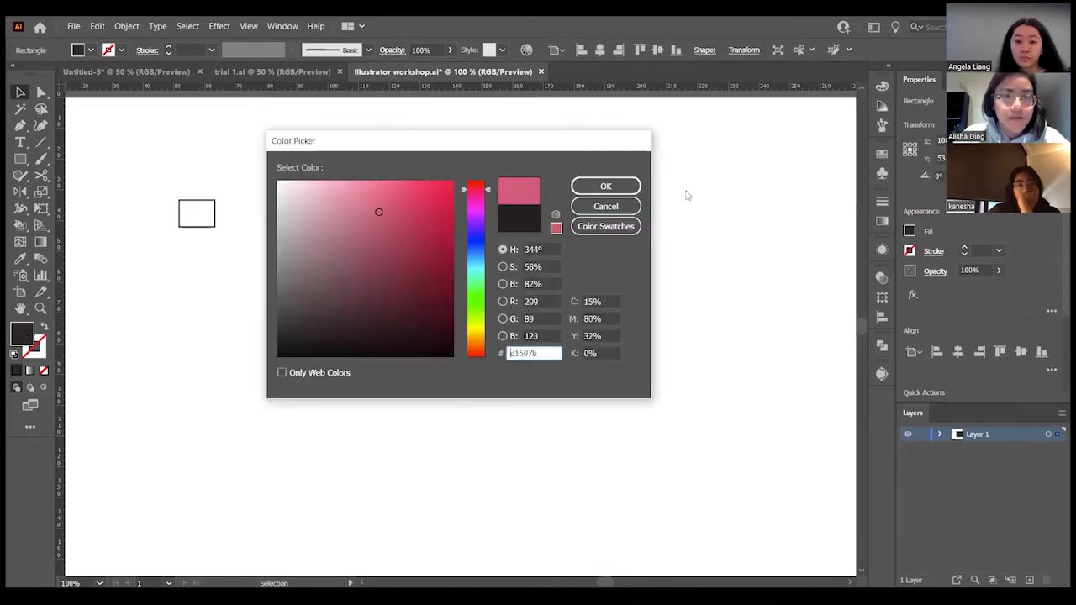
{"action": "left_click", "coordinate": [637, 190]}
{"action": "scroll", "coordinate": [490, 281], "scroll_direction": "down", "scroll_amount": 1}
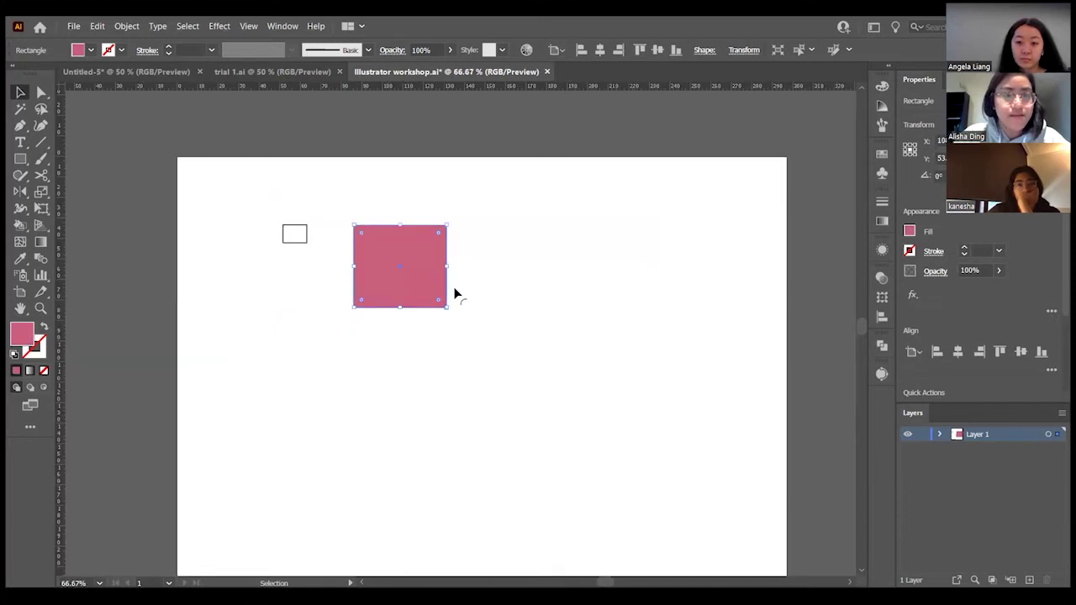
{"action": "scroll", "coordinate": [454, 293], "scroll_direction": "up", "scroll_amount": 1}
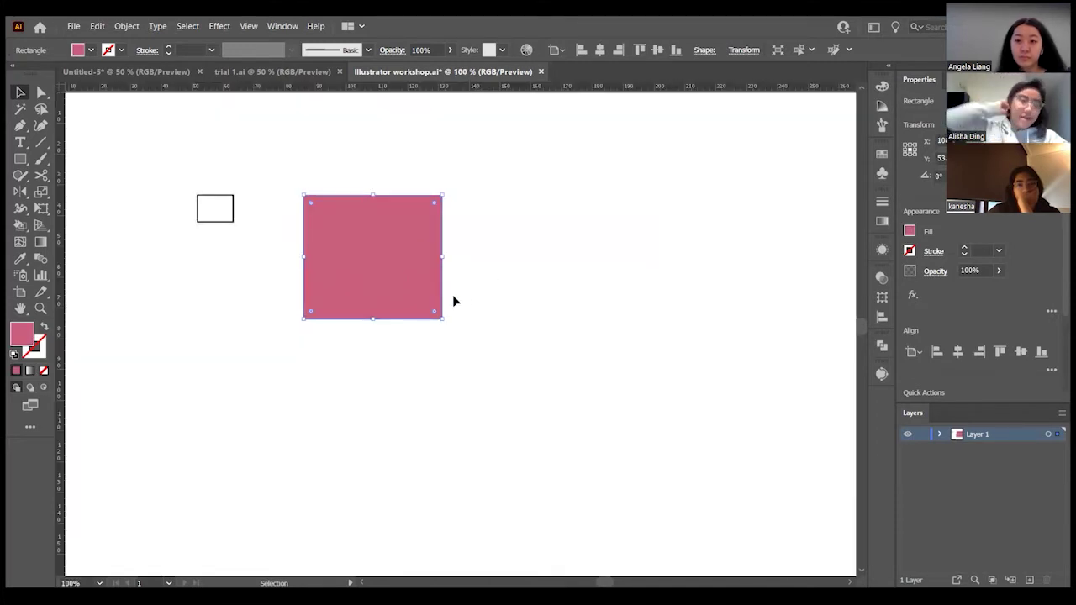
{"action": "left_click", "coordinate": [455, 299]}
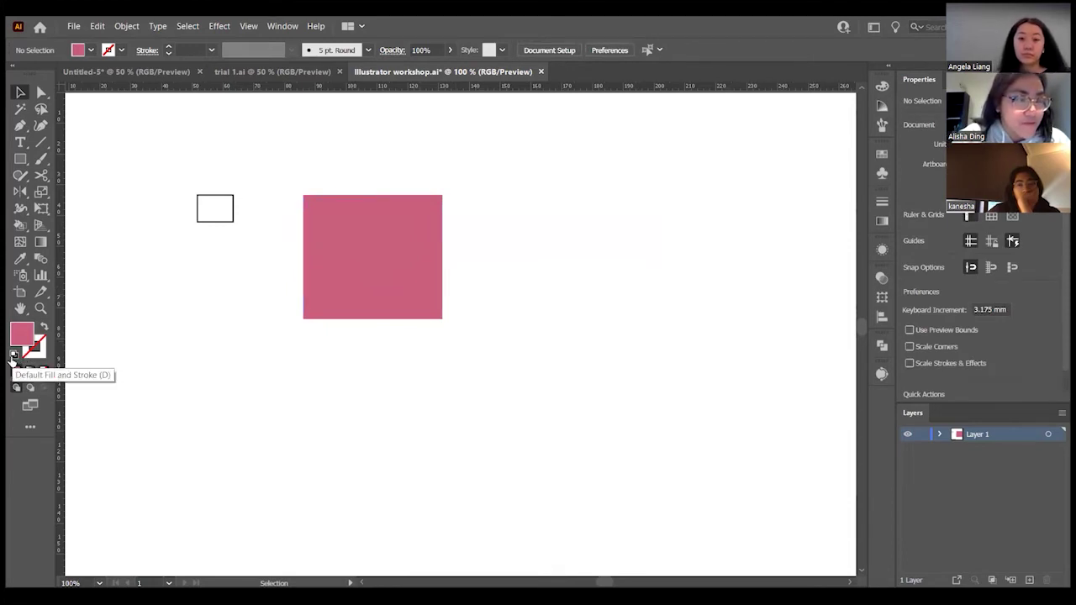
Reset the larger rectangle to the default white fill and black 1 pt stroke, and move it slightly right and down
{"action": "left_click", "coordinate": [13, 356]}
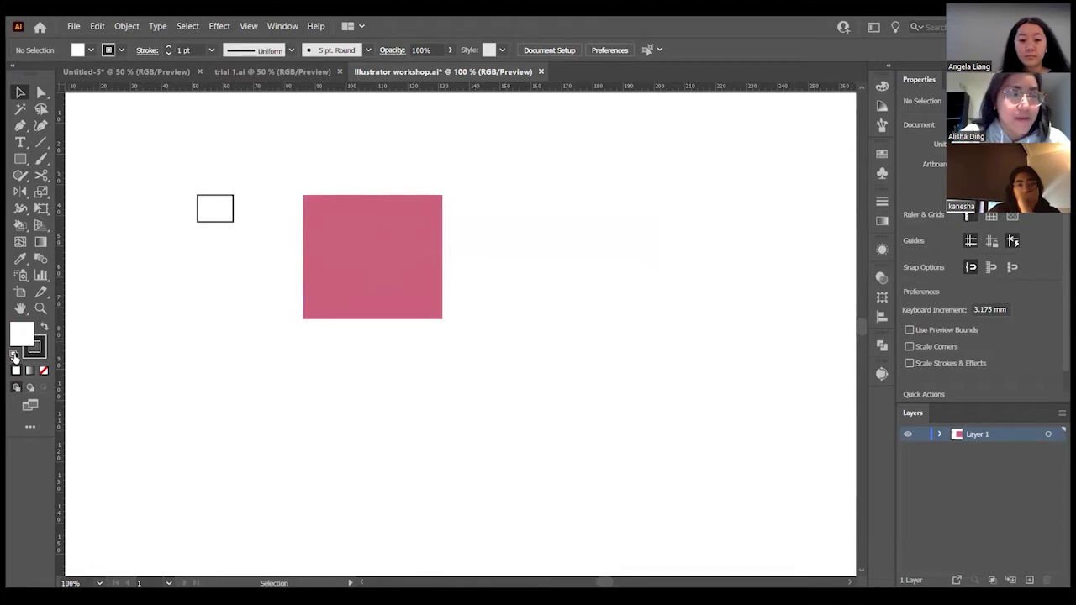
{"action": "left_click", "coordinate": [385, 296]}
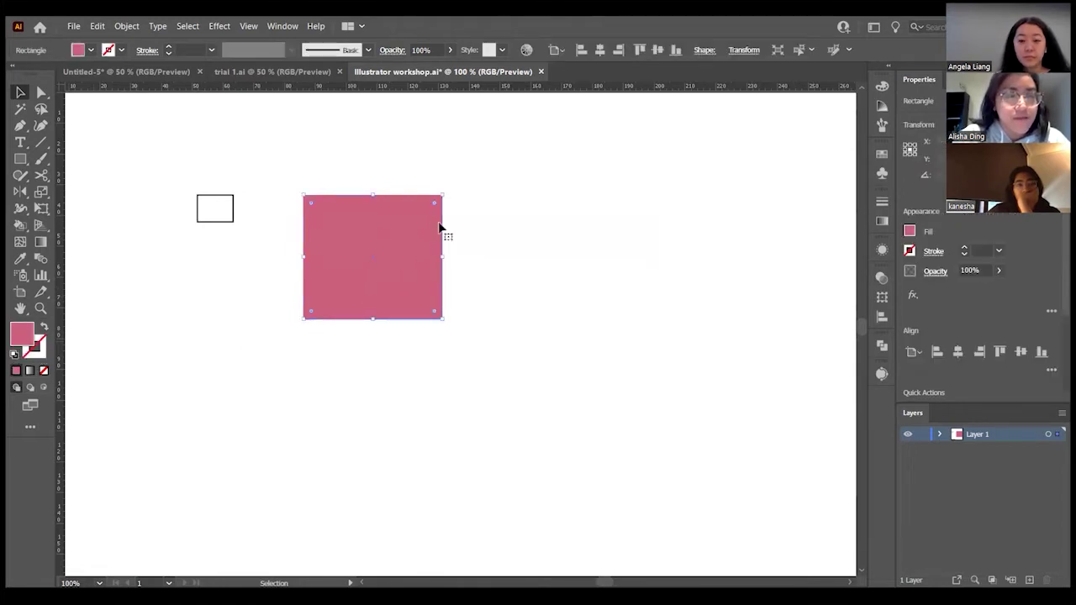
{"action": "left_click", "coordinate": [15, 356]}
{"action": "left_click", "coordinate": [479, 372]}
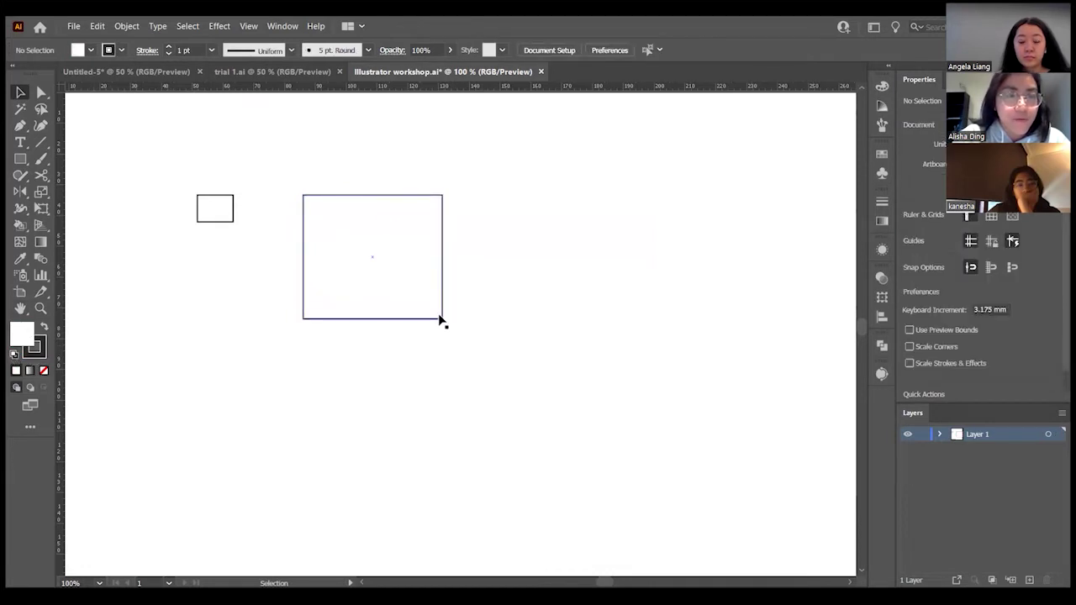
{"action": "left_click_drag", "start_coordinate": [442, 319], "coordinate": [509, 338]}
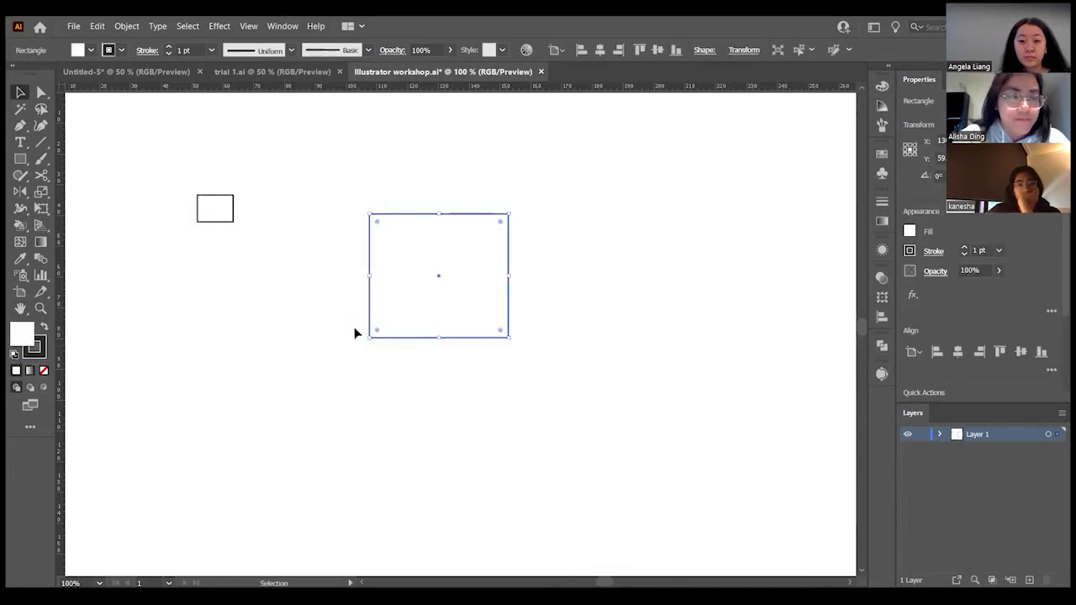
{"action": "left_click", "coordinate": [547, 316]}
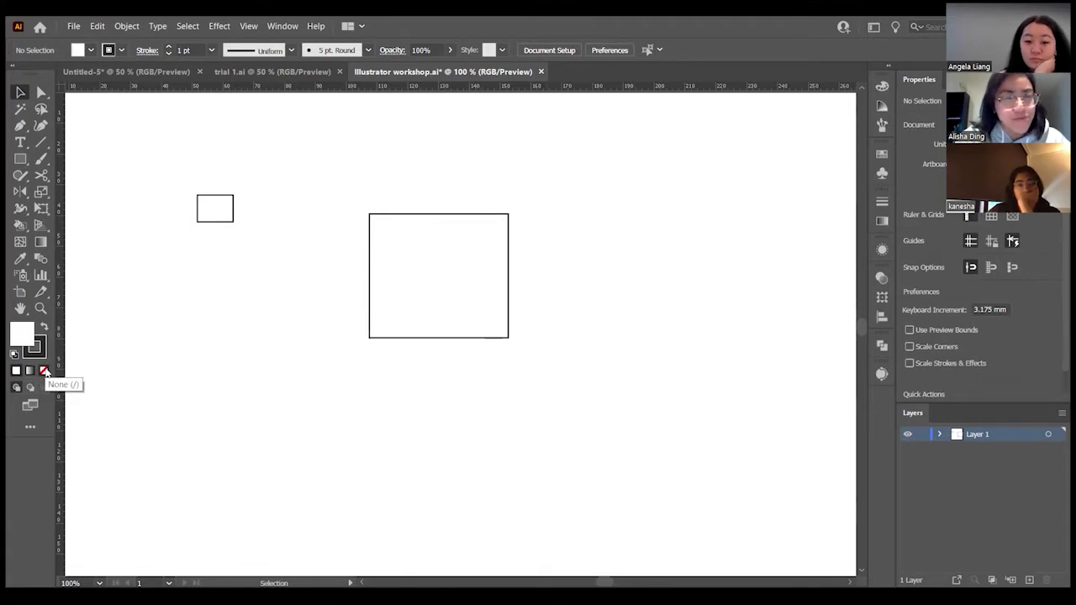
Try no fill and a gradient fill on the larger rectangle, return it to a solid white fill, and deselect it
{"action": "left_click", "coordinate": [46, 371]}
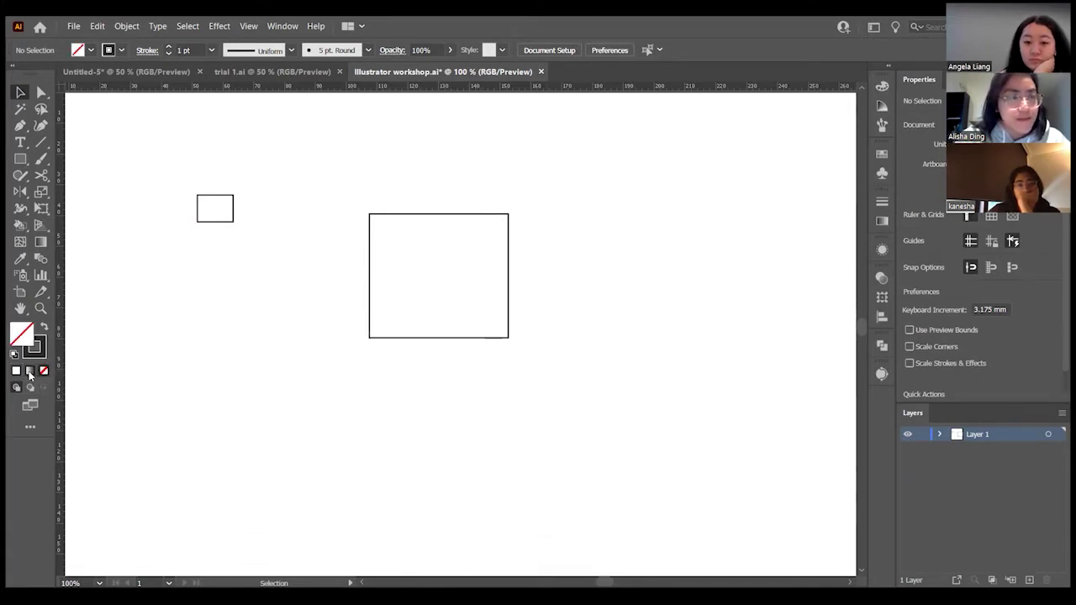
{"action": "left_click", "coordinate": [29, 371]}
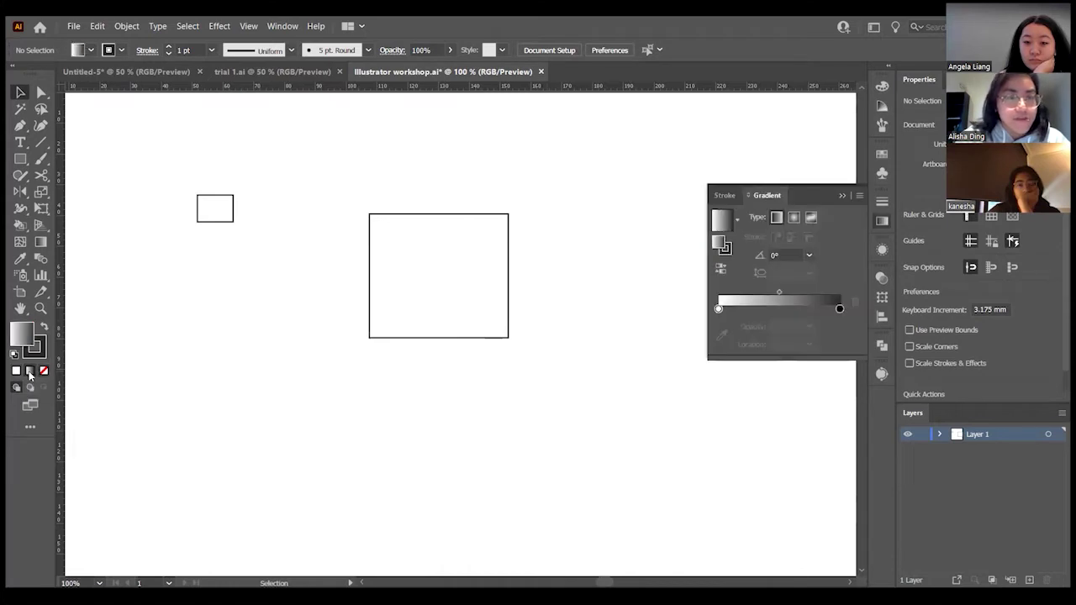
{"action": "left_click", "coordinate": [418, 337]}
{"action": "left_click", "coordinate": [43, 372]}
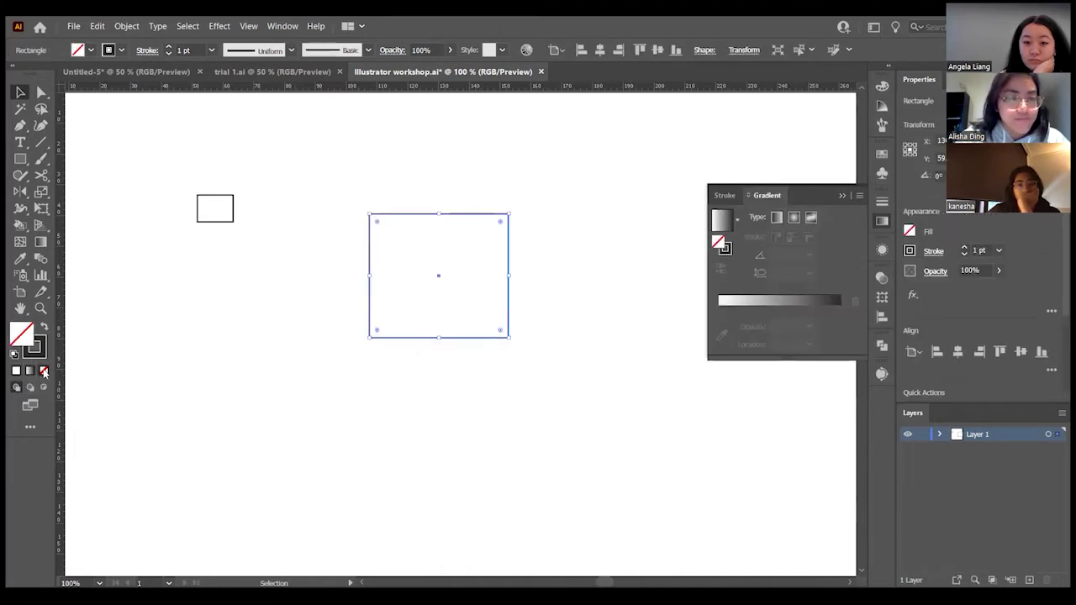
{"action": "left_click", "coordinate": [28, 371]}
{"action": "left_click", "coordinate": [16, 371]}
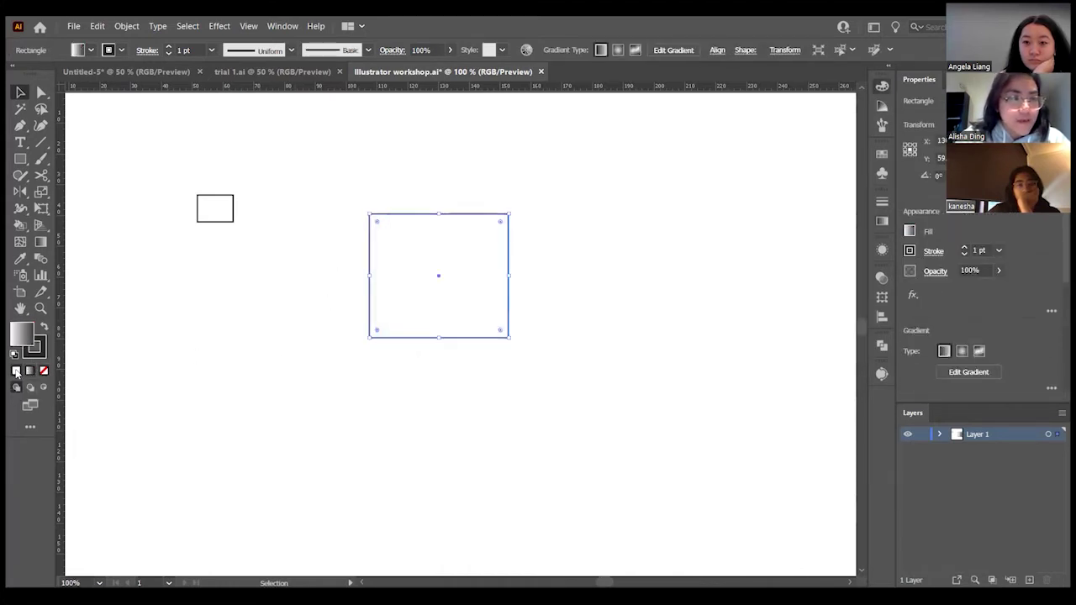
{"action": "left_click", "coordinate": [327, 417]}
{"action": "scroll", "coordinate": [249, 332], "scroll_direction": "down", "scroll_amount": 2}
{"action": "scroll", "coordinate": [247, 334], "scroll_direction": "down", "scroll_amount": 1}
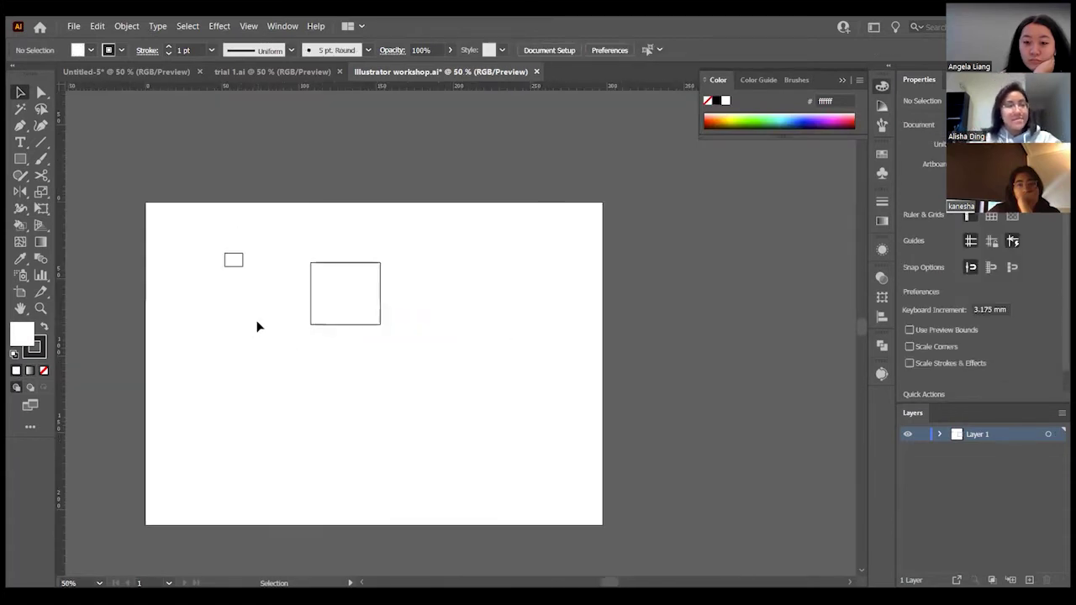
{"action": "scroll", "coordinate": [269, 294], "scroll_direction": "down", "scroll_amount": 1}
{"action": "scroll", "coordinate": [290, 273], "scroll_direction": "up", "scroll_amount": 1}
{"action": "scroll", "coordinate": [320, 286], "scroll_direction": "down", "scroll_amount": 1}
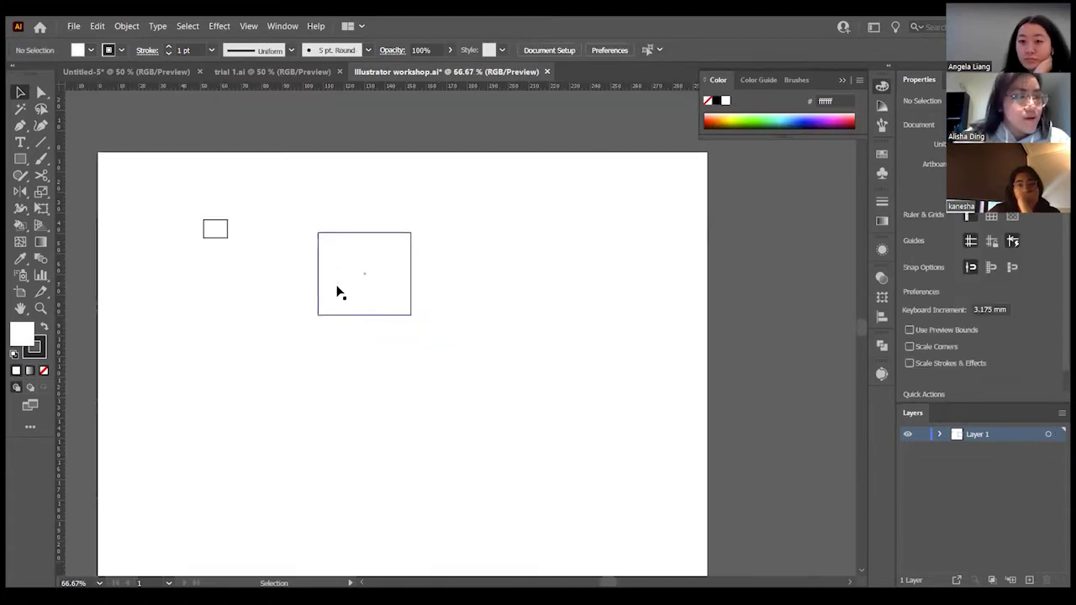
{"action": "left_click_drag", "start_coordinate": [392, 344], "coordinate": [194, 188]}
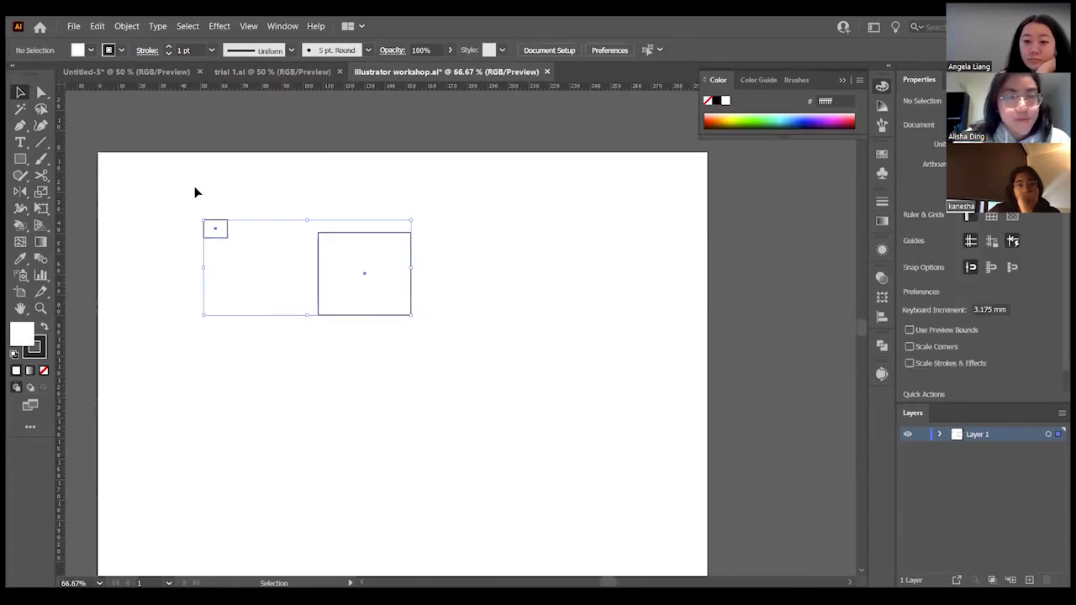
{"action": "left_click", "coordinate": [392, 379]}
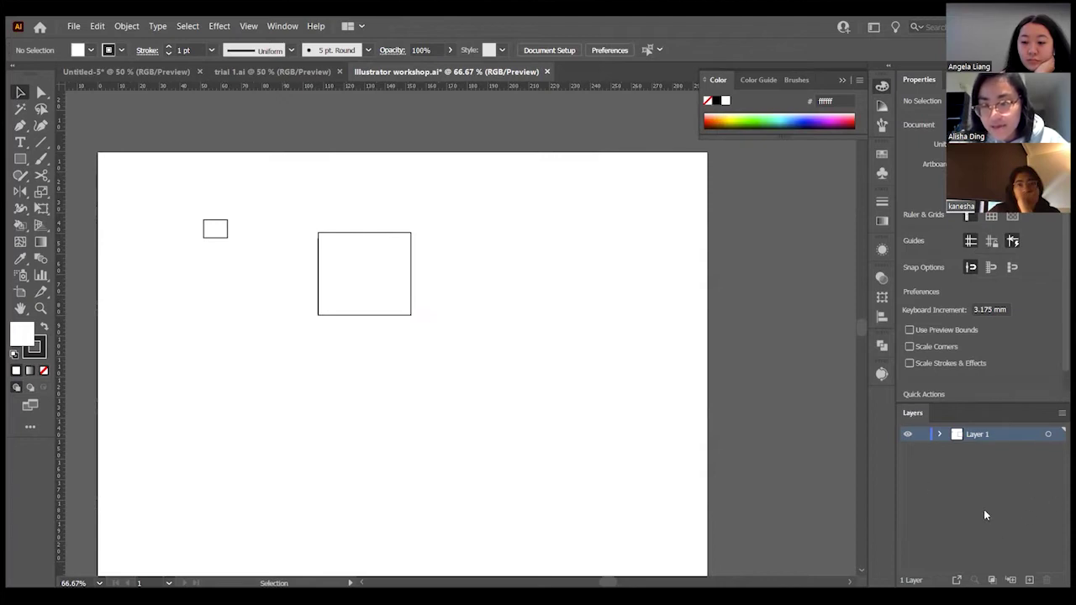
Add three new empty layers above Layer 1
{"action": "left_click", "coordinate": [1029, 581]}
{"action": "left_click", "coordinate": [1028, 581]}
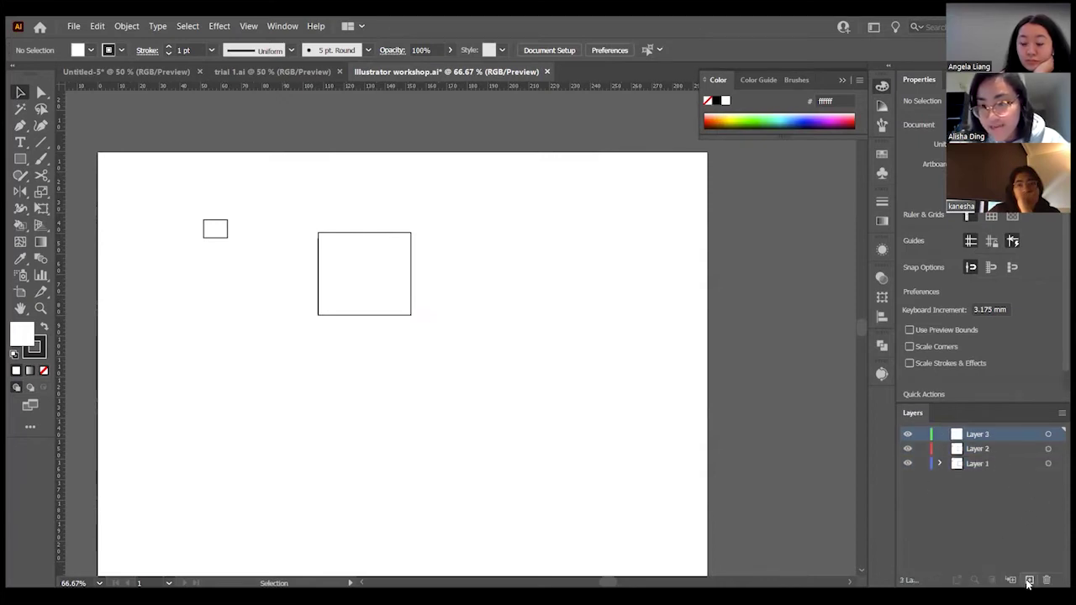
{"action": "left_click", "coordinate": [1029, 581]}
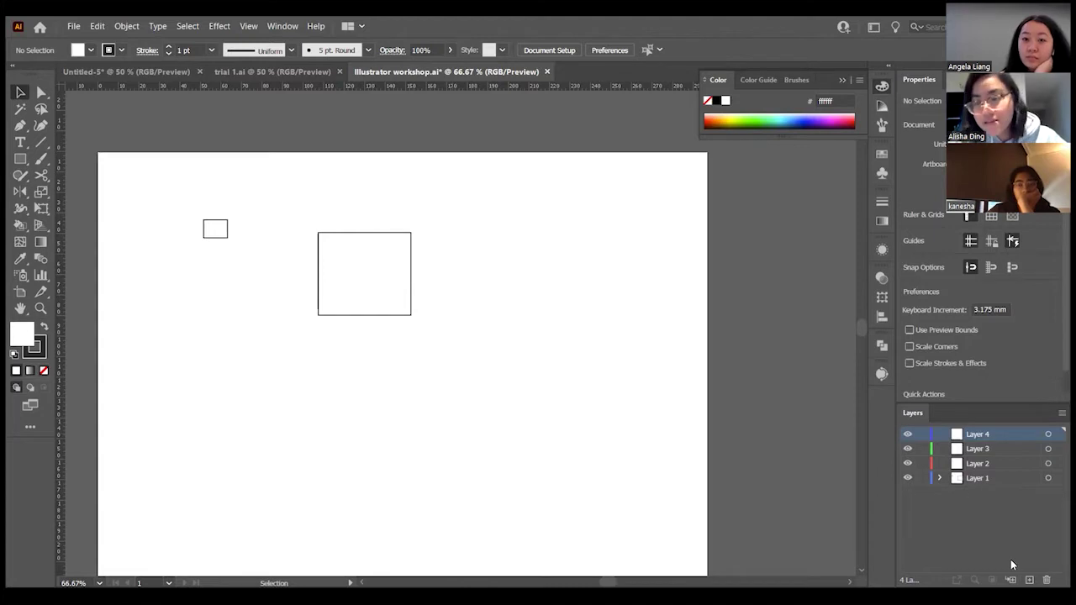
Delete the three empty layers so that only Layer 1 is left
{"action": "left_click", "coordinate": [1047, 582]}
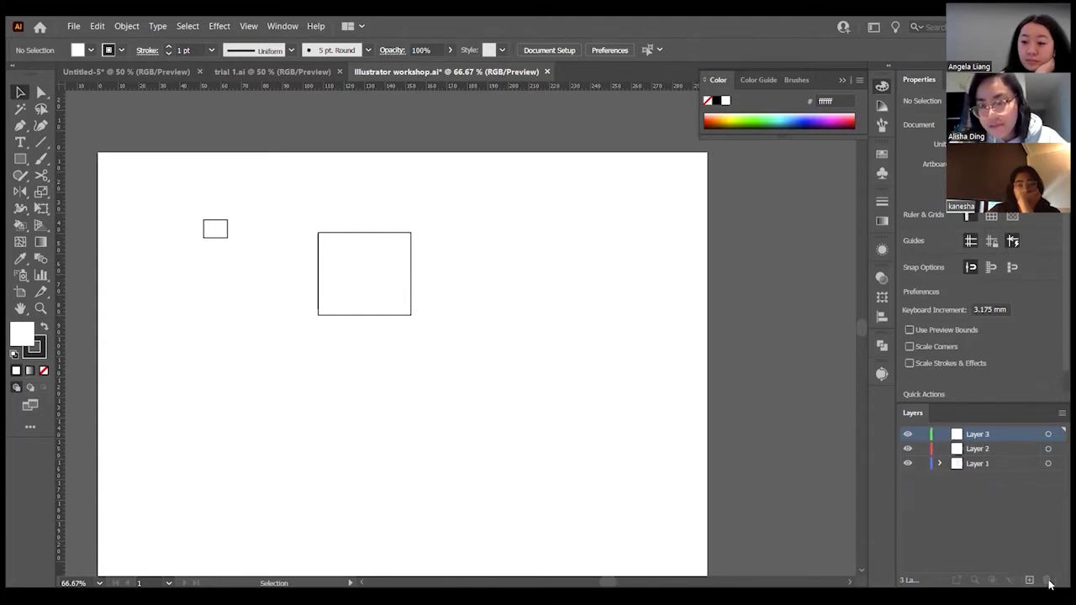
{"action": "left_click", "coordinate": [1047, 581]}
{"action": "left_click", "coordinate": [1048, 581]}
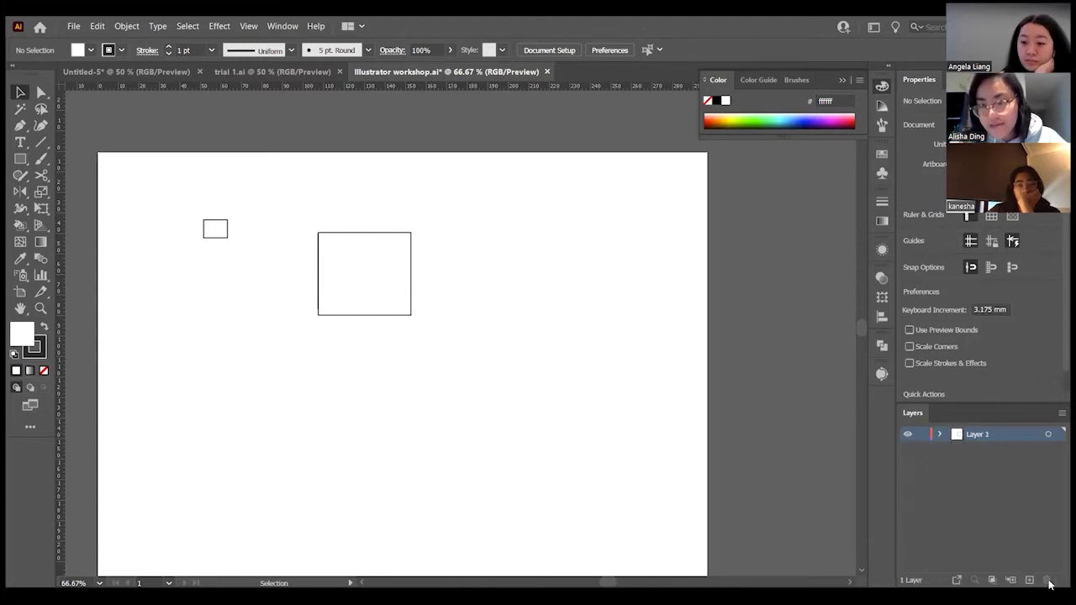
Rename Layer 1 as "layer"
{"action": "double_click", "coordinate": [977, 434]}
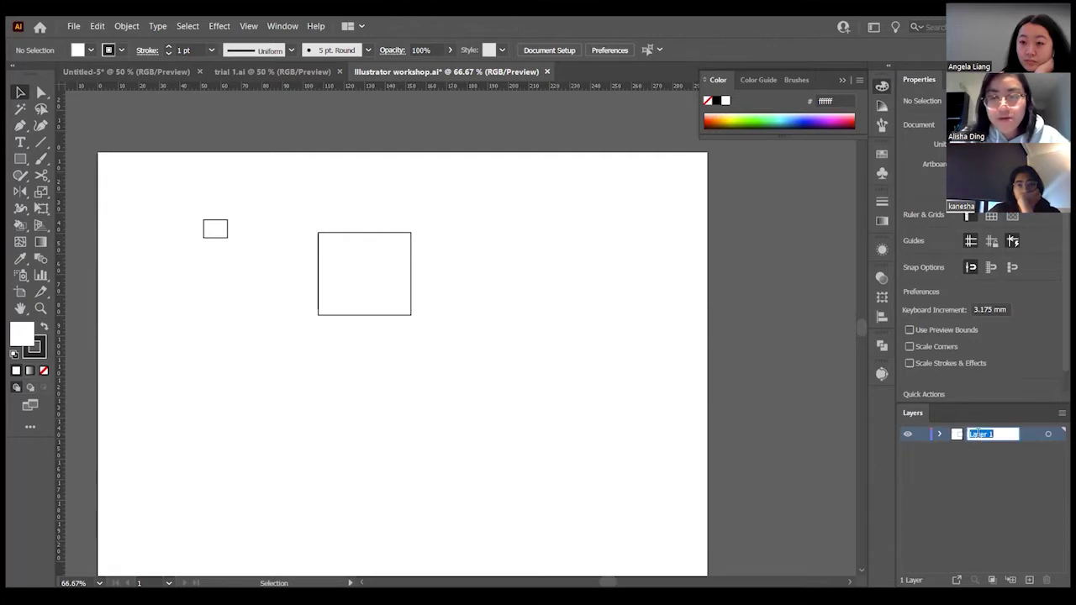
{"action": "key", "text": "BackSpace"}
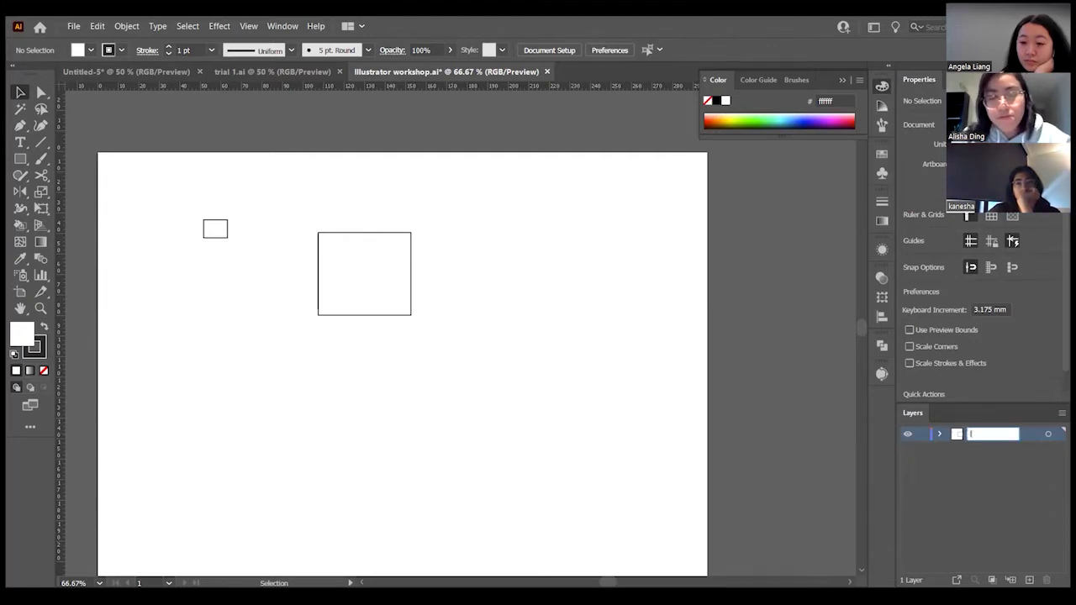
{"action": "type", "text": "image"}
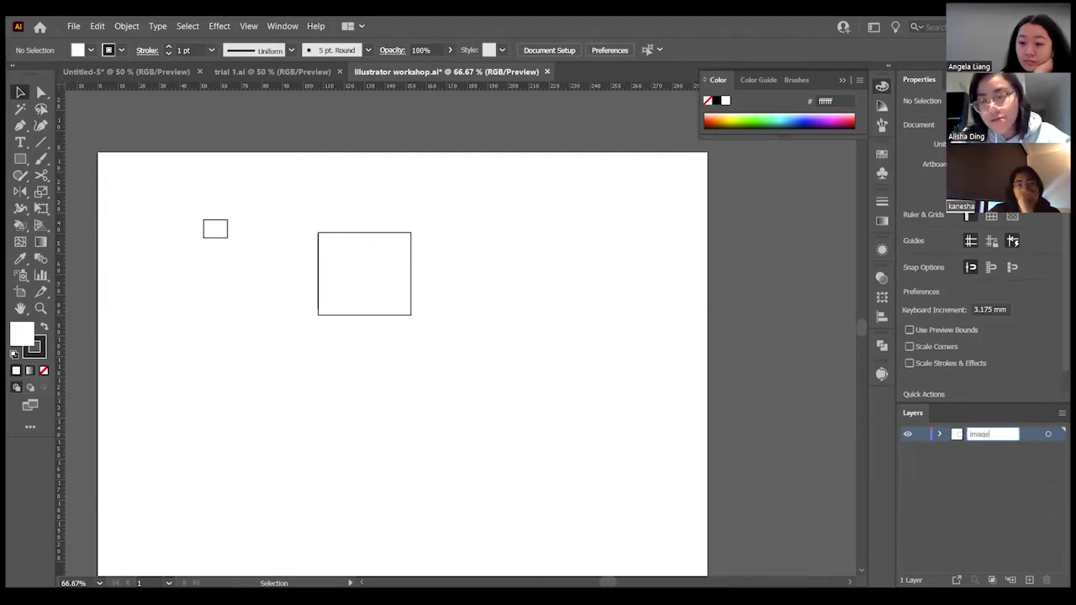
{"action": "type", "text": "layer"}
{"action": "key", "text": "Return"}
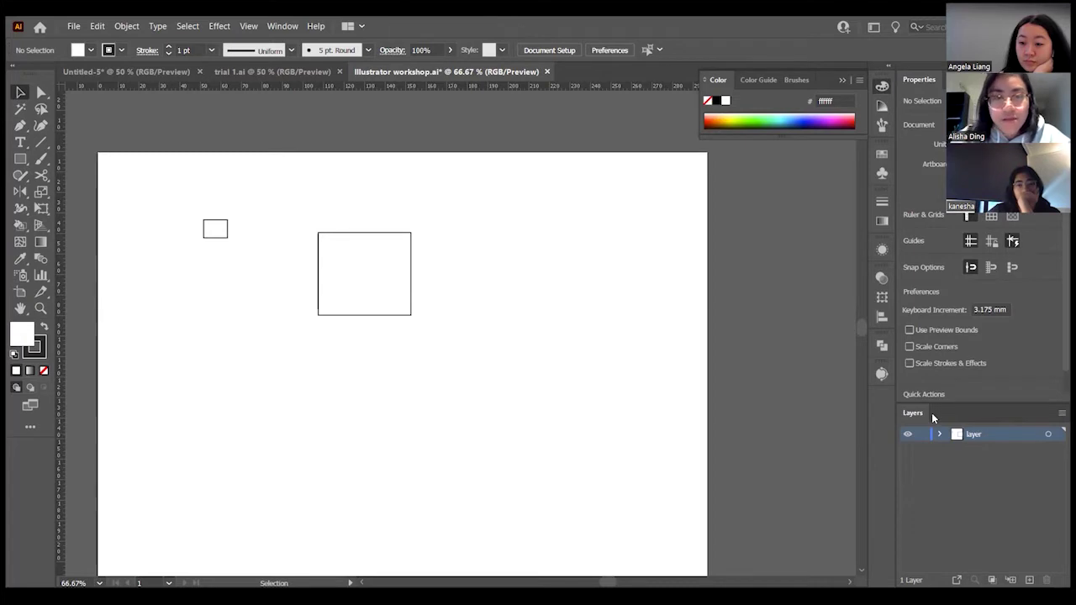
Rename the layer named "layer" as "rename" and set its layer colour to Light Red
{"action": "double_click", "coordinate": [1009, 434]}
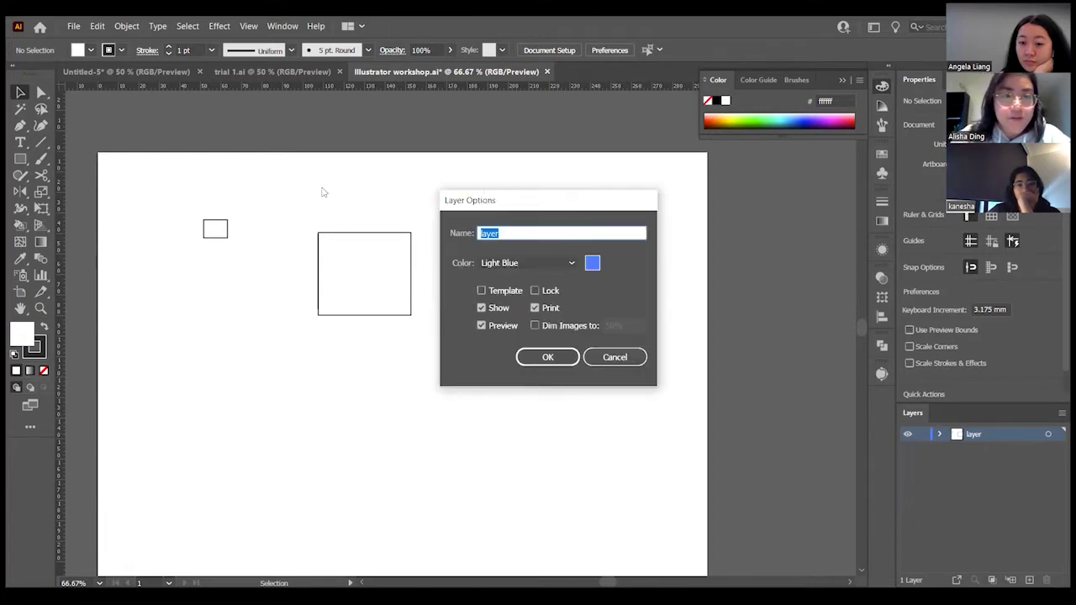
{"action": "left_click_drag", "start_coordinate": [490, 211], "coordinate": [433, 194]}
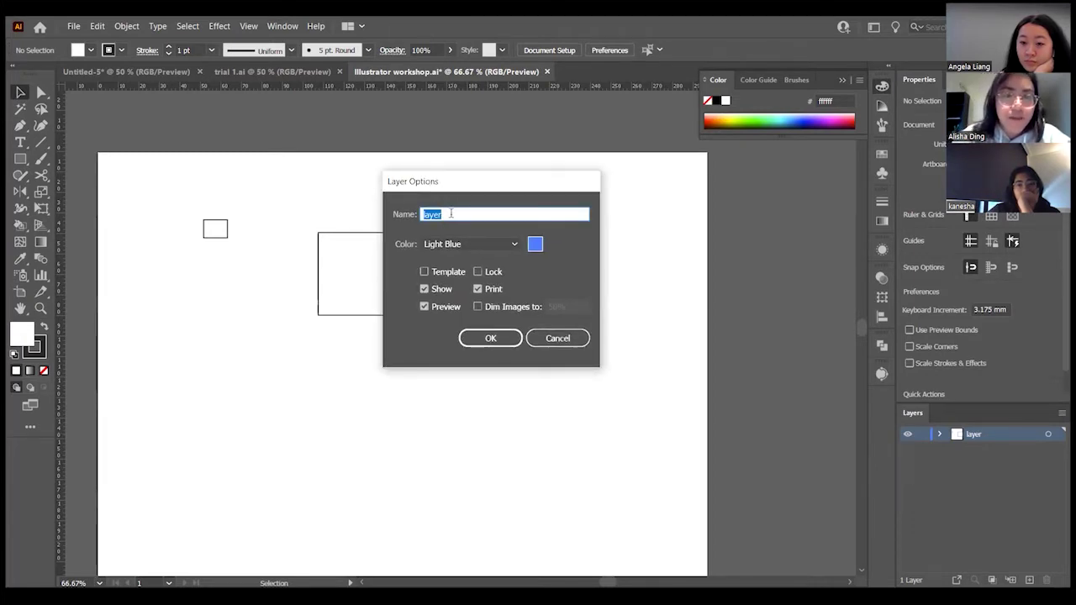
{"action": "type", "text": "rename"}
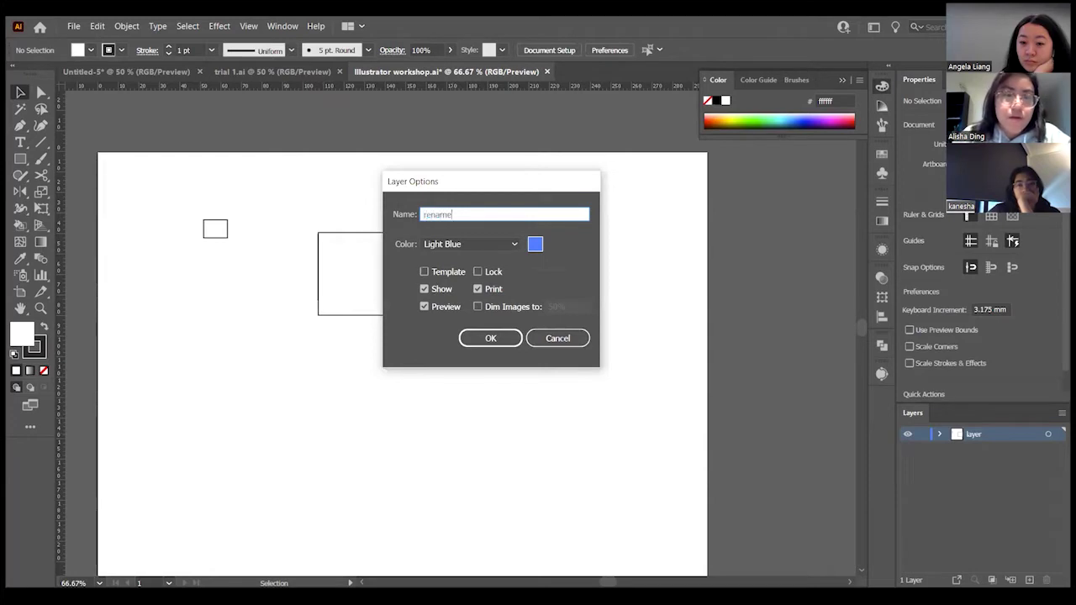
{"action": "left_click", "coordinate": [505, 246]}
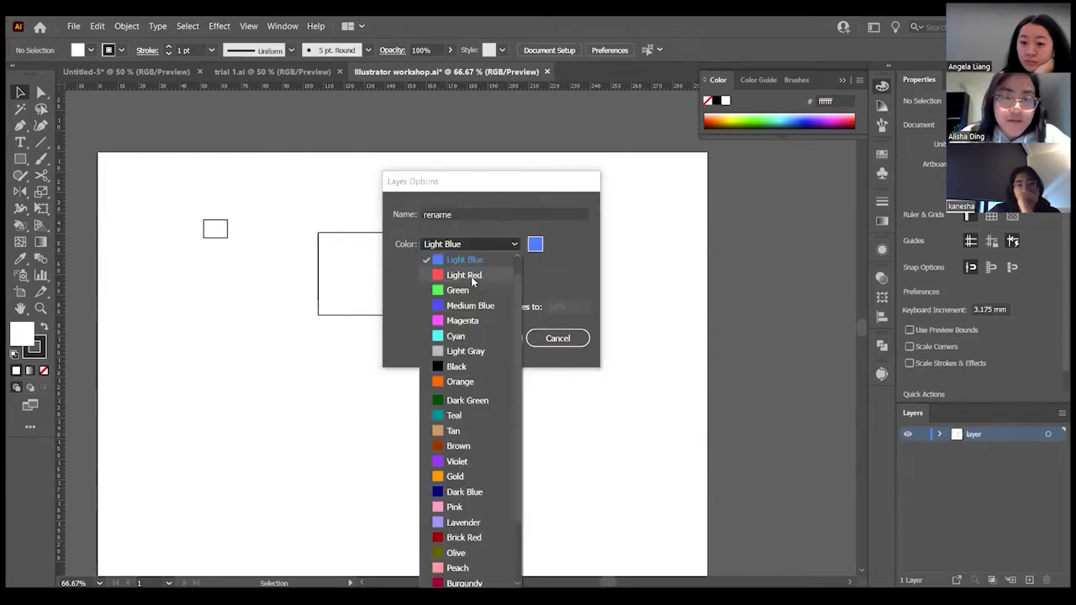
{"action": "left_click", "coordinate": [464, 275]}
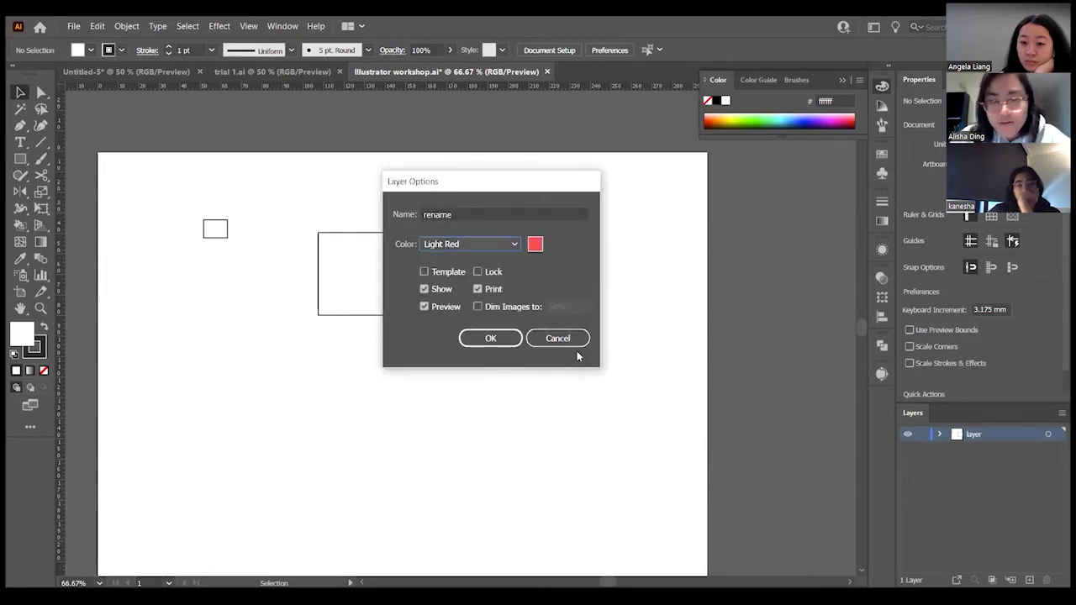
{"action": "left_click", "coordinate": [490, 338]}
Add six new empty layers above the "rename" layer, select all six together, and clear the layer selection
{"action": "left_click", "coordinate": [1030, 581]}
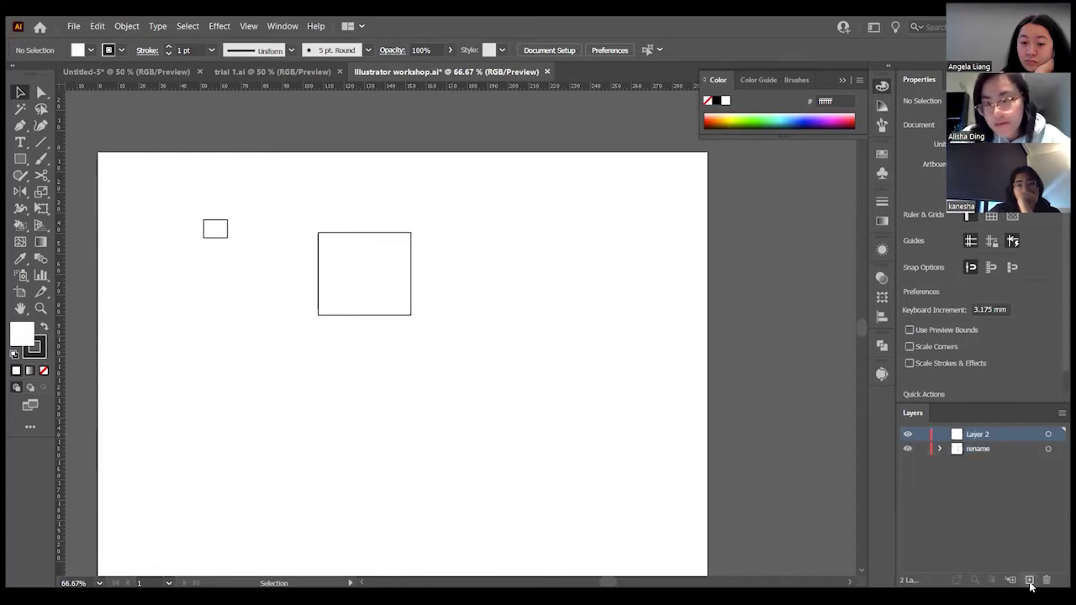
{"action": "left_click", "coordinate": [1030, 581]}
{"action": "left_click", "coordinate": [1030, 581]}
{"action": "left_click", "coordinate": [1030, 581]}
{"action": "left_click", "coordinate": [1030, 581]}
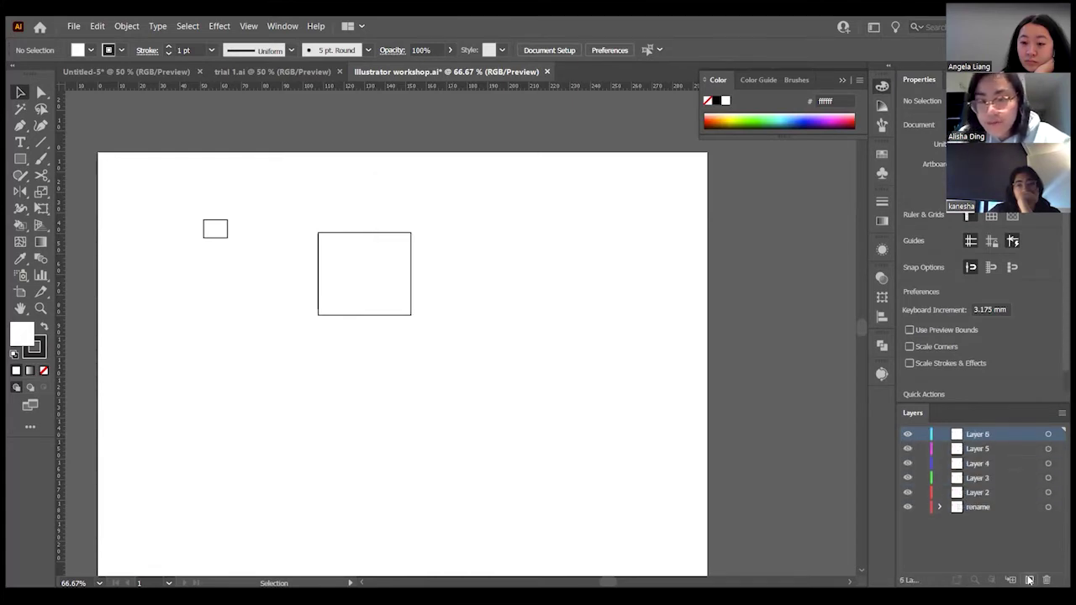
{"action": "left_click", "coordinate": [1030, 581]}
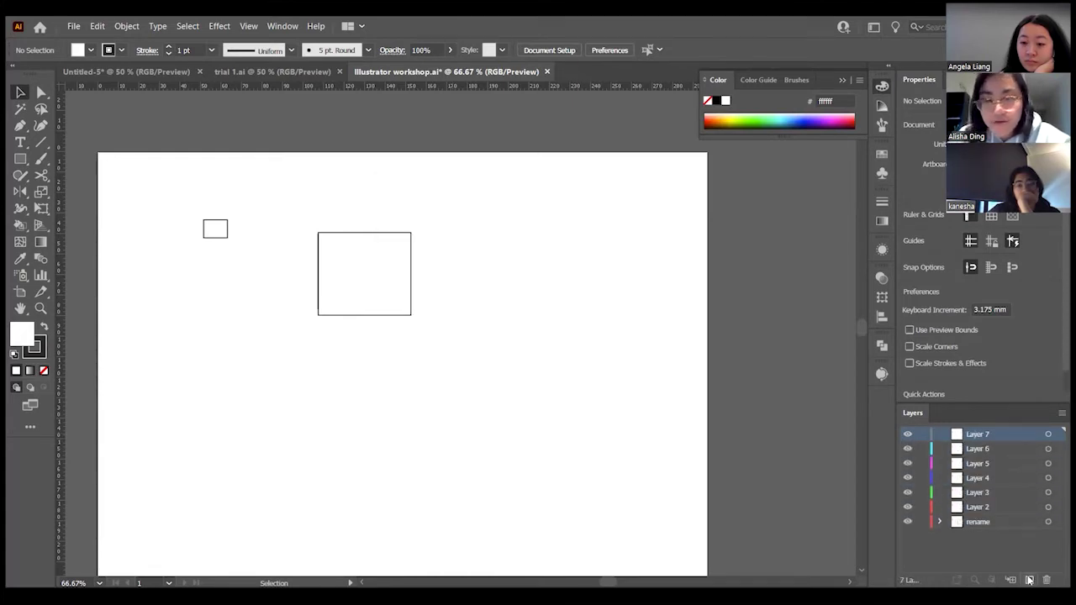
{"action": "left_click", "coordinate": [992, 508]}
{"action": "left_click", "coordinate": [998, 432], "text": "shift"}
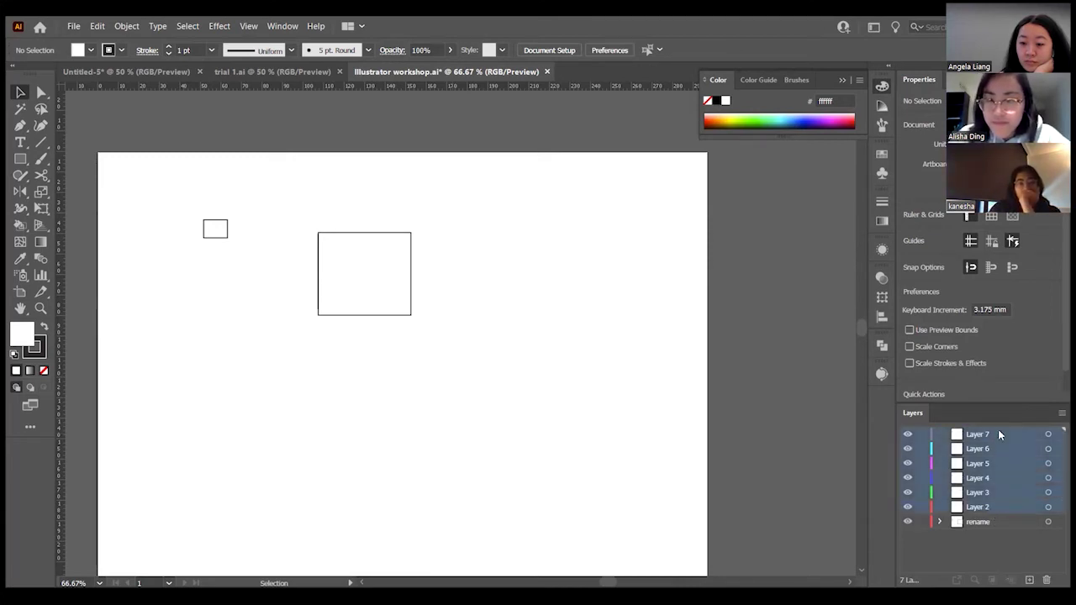
{"action": "left_click", "coordinate": [993, 534]}
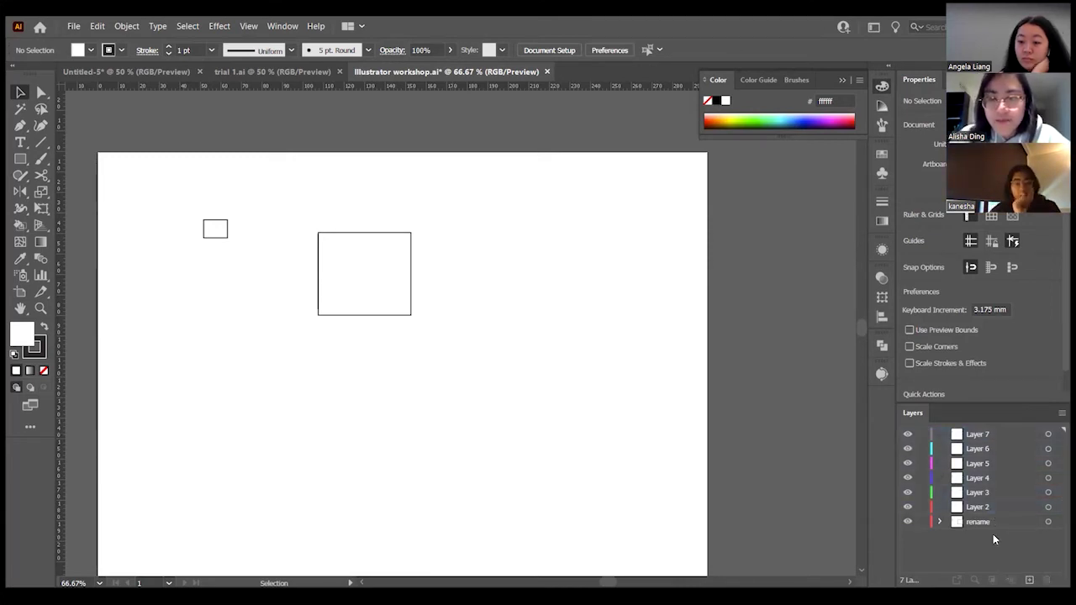
Move the larger rectangle down and to the right on the artboard, and deselect it
{"action": "left_click", "coordinate": [354, 316]}
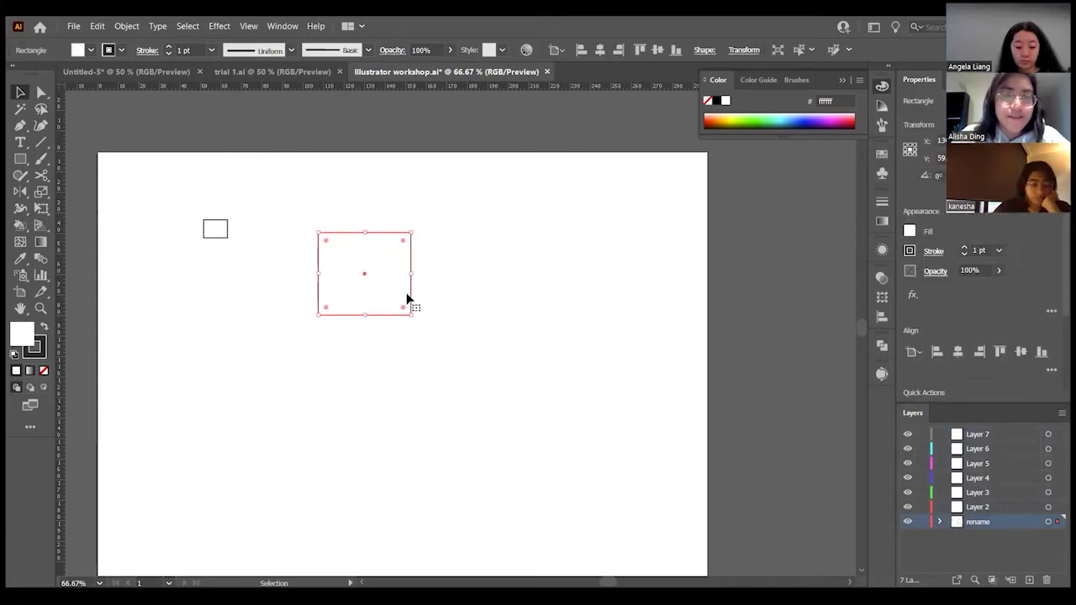
{"action": "left_click_drag", "start_coordinate": [408, 298], "coordinate": [514, 361]}
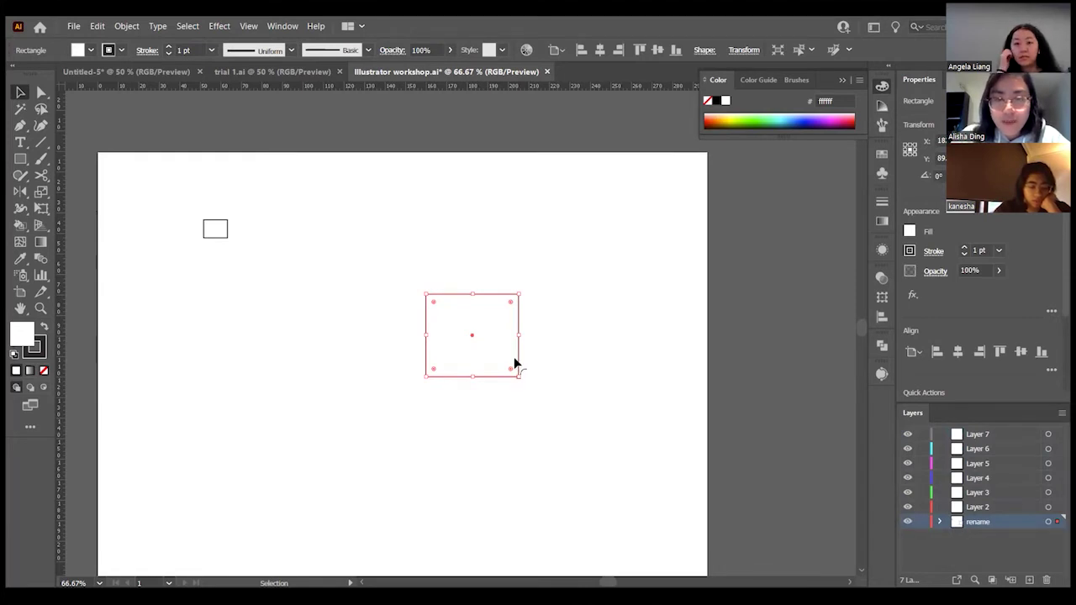
{"action": "left_click", "coordinate": [511, 392]}
{"action": "left_click", "coordinate": [519, 378]}
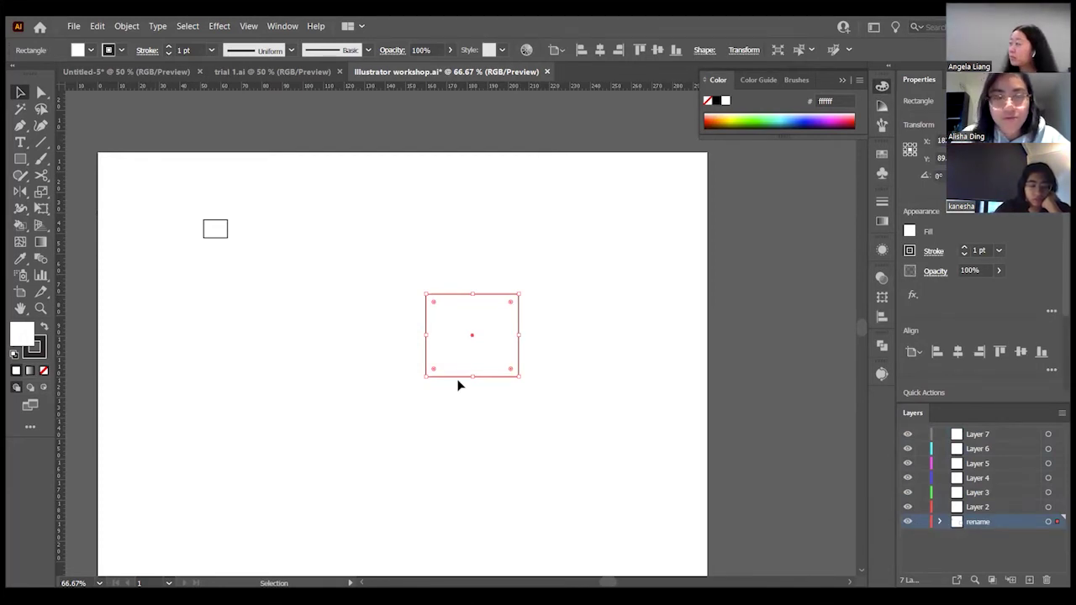
{"action": "left_click", "coordinate": [441, 408]}
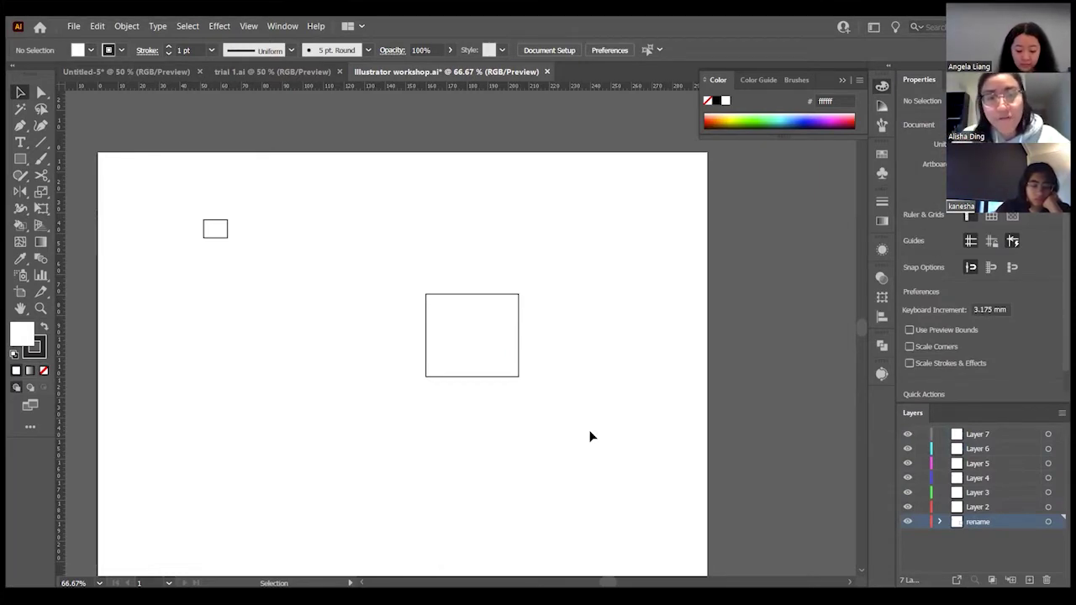
Enlarge the larger rectangle to about twice its size, shift it back towards the artboard's centre, and fill it with dark red 842c45
{"action": "left_click_drag", "start_coordinate": [513, 378], "coordinate": [611, 482]}
{"action": "left_click_drag", "start_coordinate": [591, 432], "coordinate": [499, 391]}
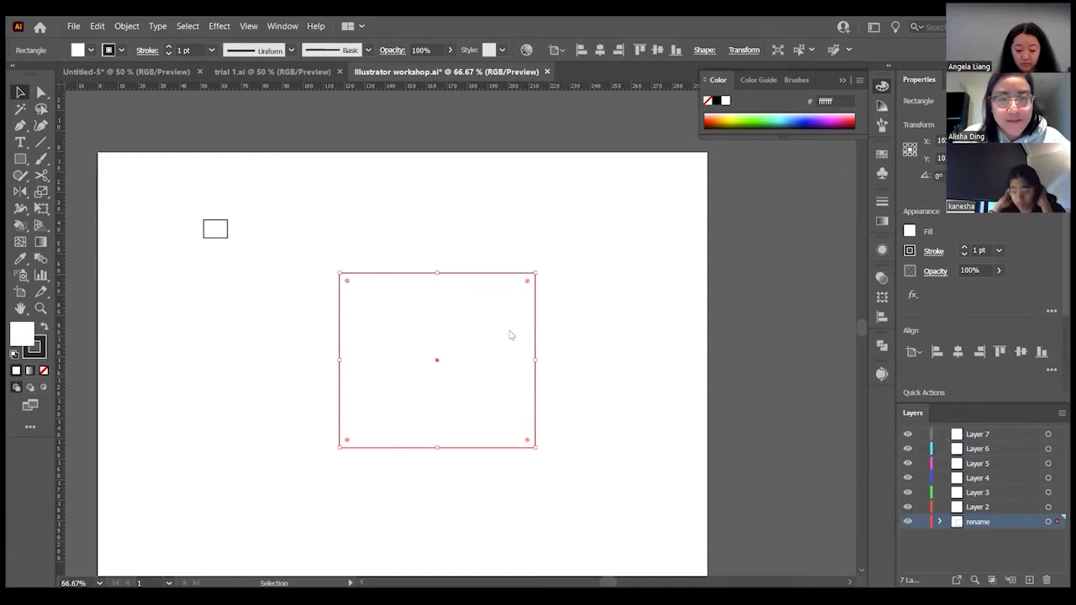
{"action": "double_click", "coordinate": [22, 334]}
{"action": "key", "text": "Return"}
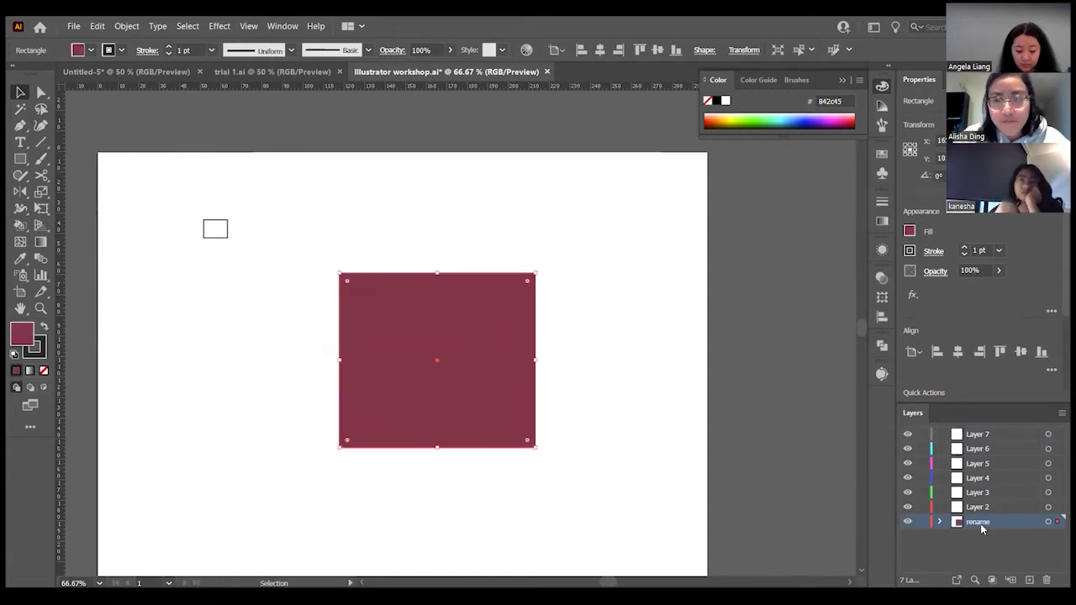
Draw a square of about 80 mm on Layer 2 overlapping the dark red rectangle, and swap its fill and stroke colours
{"action": "key", "text": "m"}
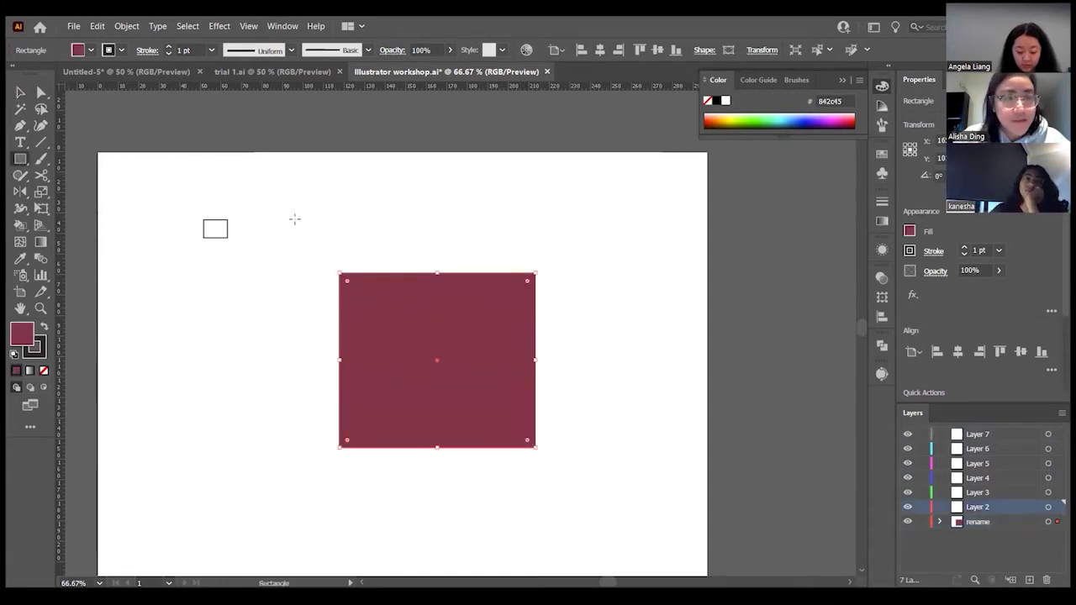
{"action": "mouse_move", "coordinate": [295, 220]}
{"action": "left_mouse_down"}
{"action": "mouse_move", "coordinate": [522, 436]}
{"action": "mouse_move", "coordinate": [457, 383]}
{"action": "left_mouse_up"}
{"action": "left_click", "coordinate": [44, 327]}
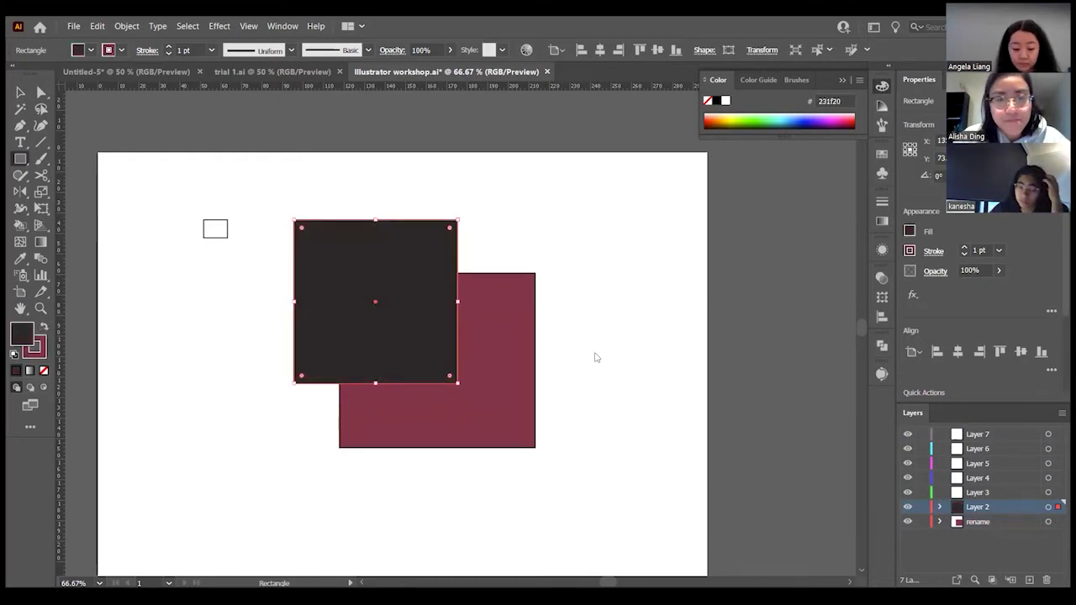
Deselect the black square and move the "rename" layer above Layer 2 in the stacking order
{"action": "key", "text": "ctrl+minus"}
{"action": "key", "text": "v"}
{"action": "left_click", "coordinate": [572, 339]}
{"action": "left_click", "coordinate": [496, 416]}
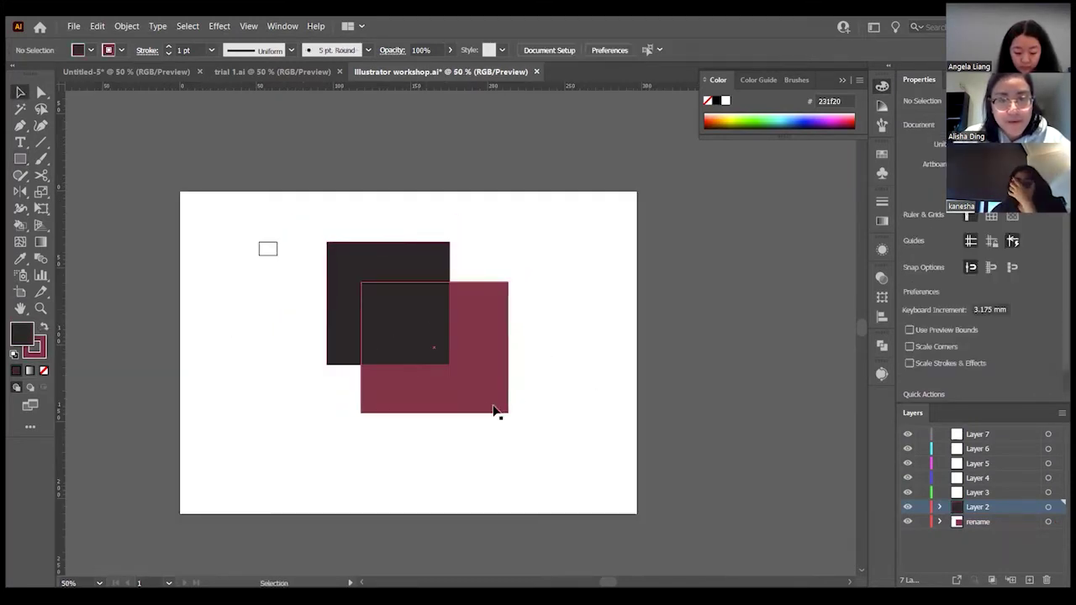
{"action": "key", "text": "ctrl+plus"}
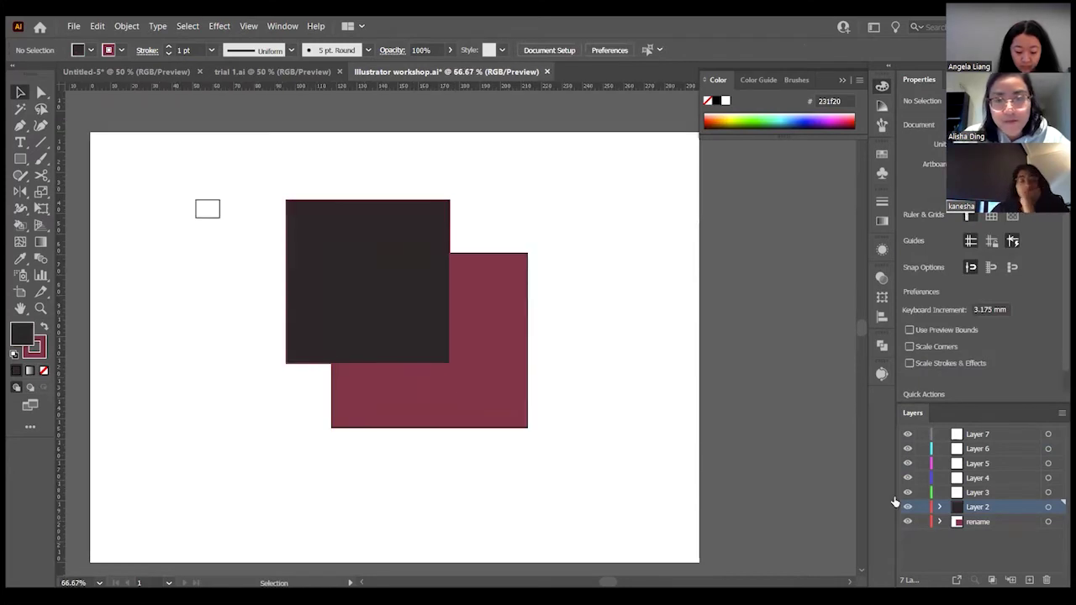
{"action": "left_click", "coordinate": [983, 523]}
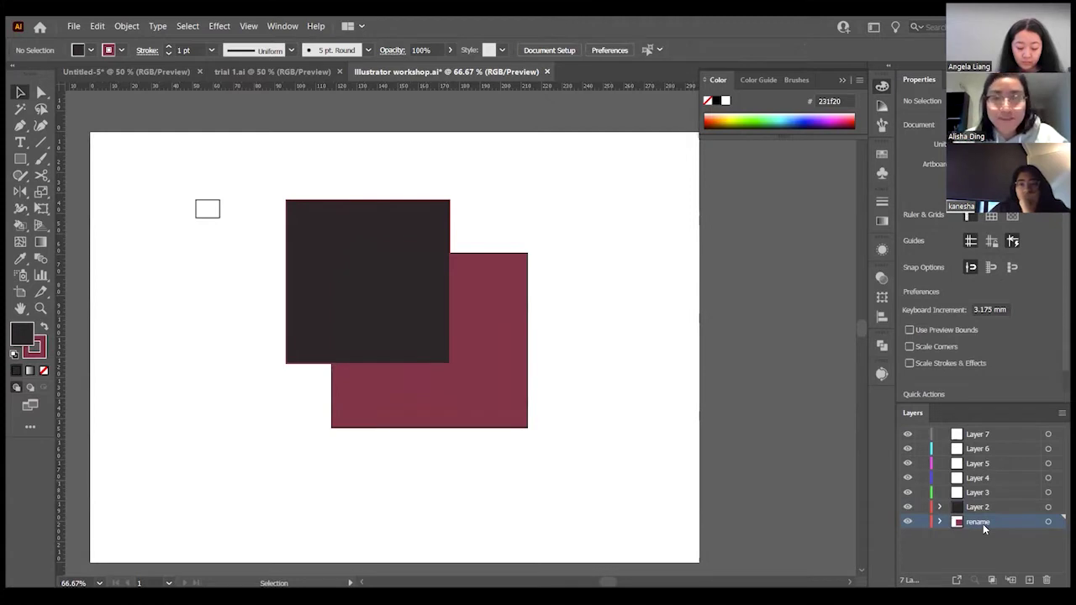
{"action": "left_click_drag", "start_coordinate": [983, 524], "coordinate": [981, 500]}
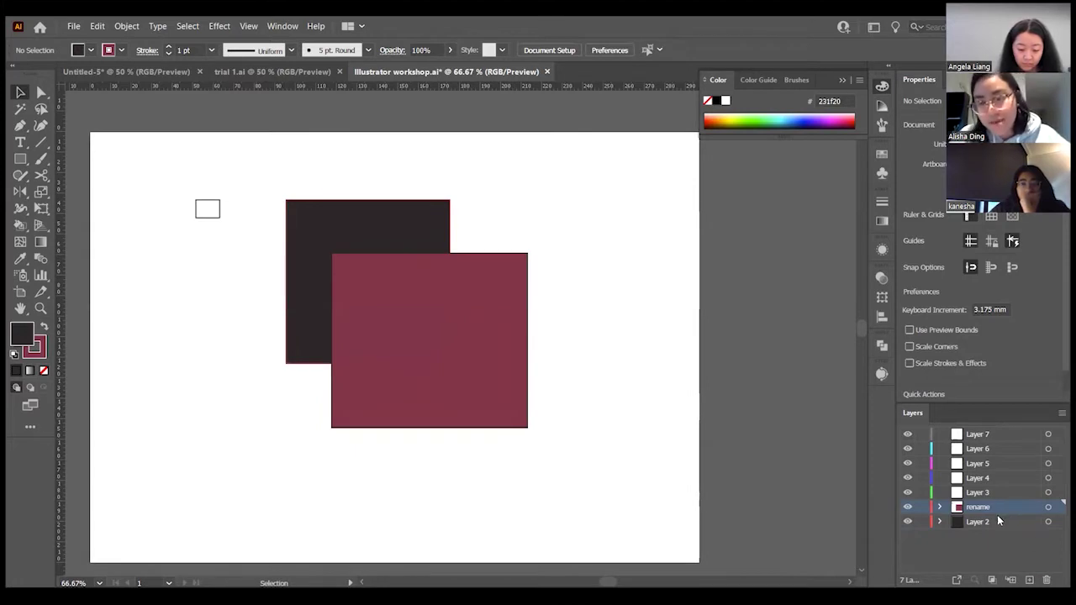
Delete the "rename" layer and the empty Layers 3 to 7 so that only Layer 2 is left
{"action": "left_click", "coordinate": [1054, 583]}
{"action": "left_click", "coordinate": [585, 329]}
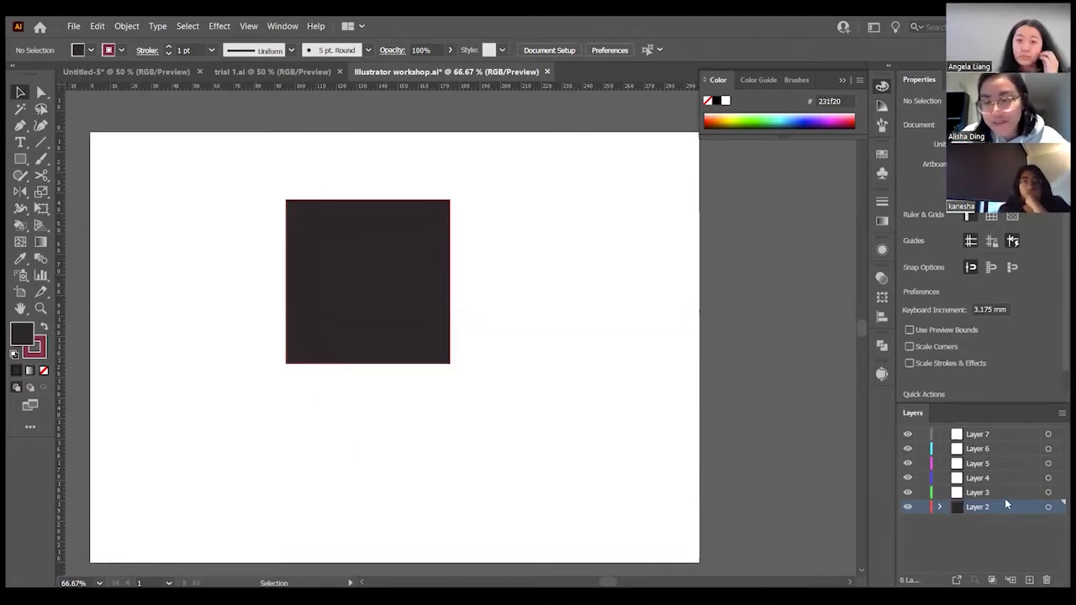
{"action": "left_click", "coordinate": [1008, 434], "text": "shift"}
{"action": "left_click", "coordinate": [1047, 580]}
Move the black square around the artboard and delete it
{"action": "left_click_drag", "start_coordinate": [397, 309], "coordinate": [478, 365]}
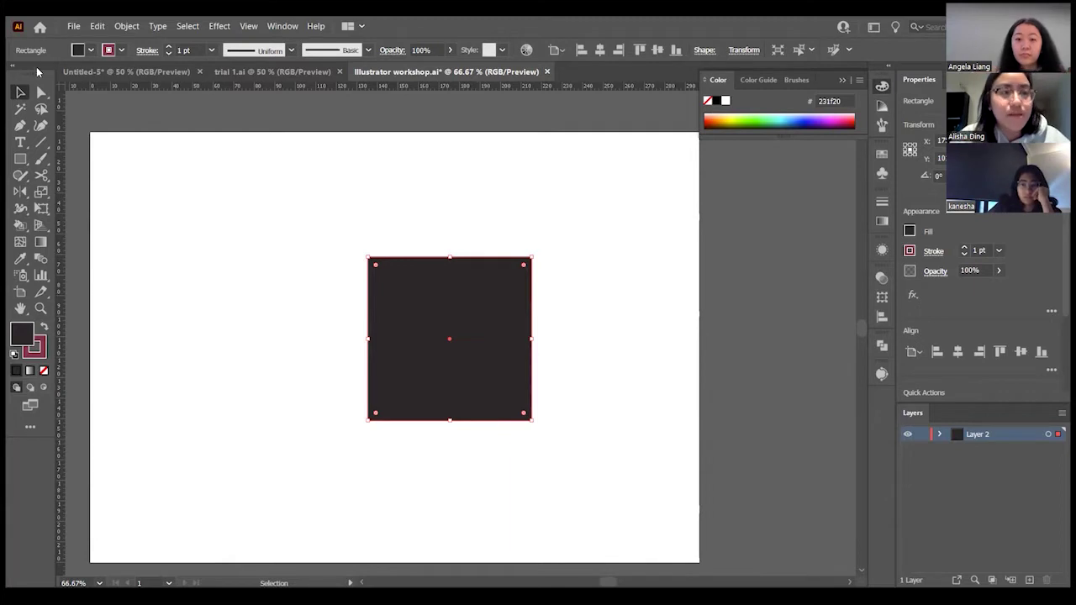
{"action": "mouse_move", "coordinate": [461, 325]}
{"action": "left_mouse_down"}
{"action": "mouse_move", "coordinate": [443, 350]}
{"action": "mouse_move", "coordinate": [429, 345]}
{"action": "mouse_move", "coordinate": [448, 336]}
{"action": "left_mouse_up"}
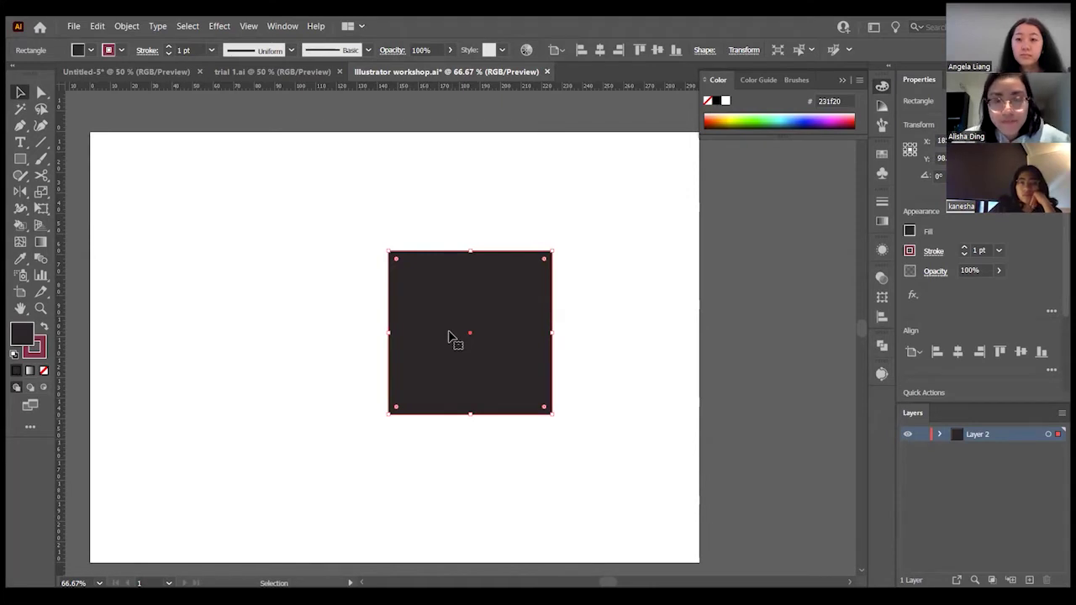
{"action": "key", "text": "Delete"}
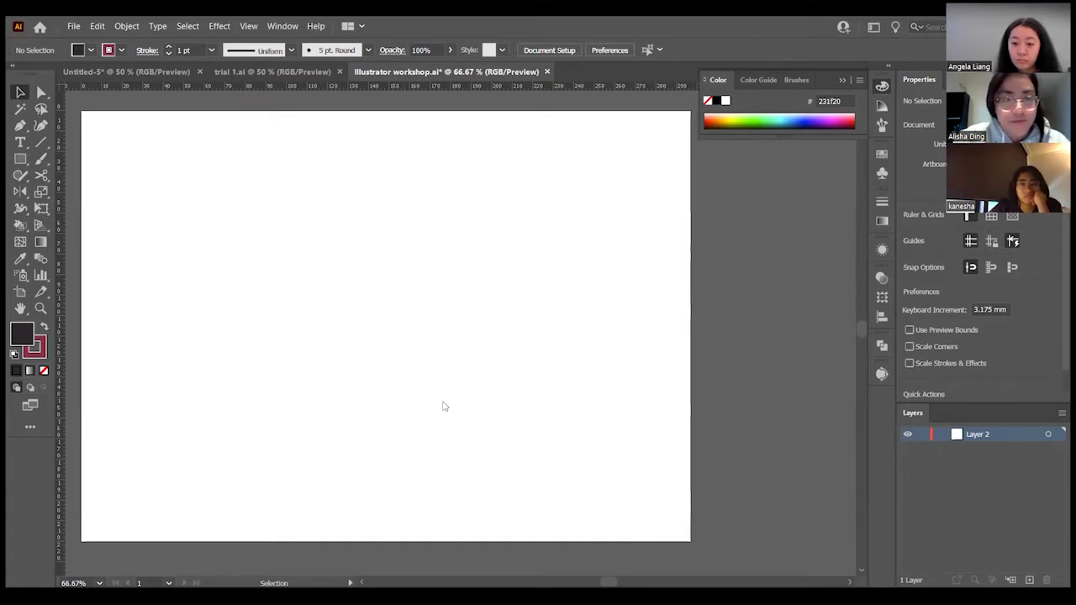
Switch to the AI workshop folder in File Explorer and bring its file "Image" onto the Illustrator artboard
{"action": "key", "text": "alt+Tab"}
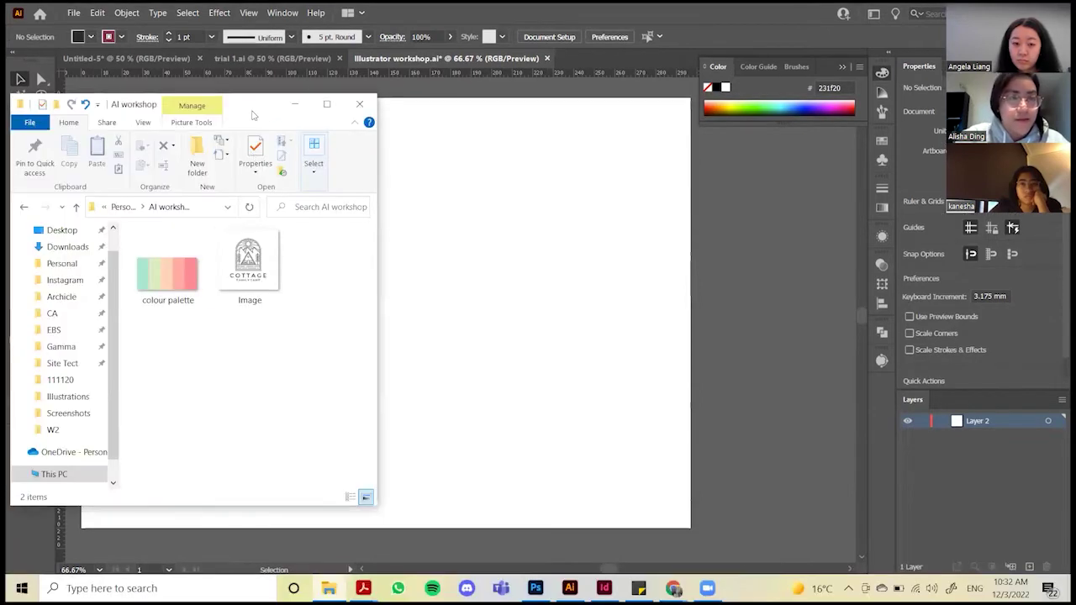
{"action": "left_click_drag", "start_coordinate": [252, 114], "coordinate": [239, 92]}
{"action": "left_click_drag", "start_coordinate": [237, 252], "coordinate": [454, 274]}
{"action": "left_click", "coordinate": [632, 301]}
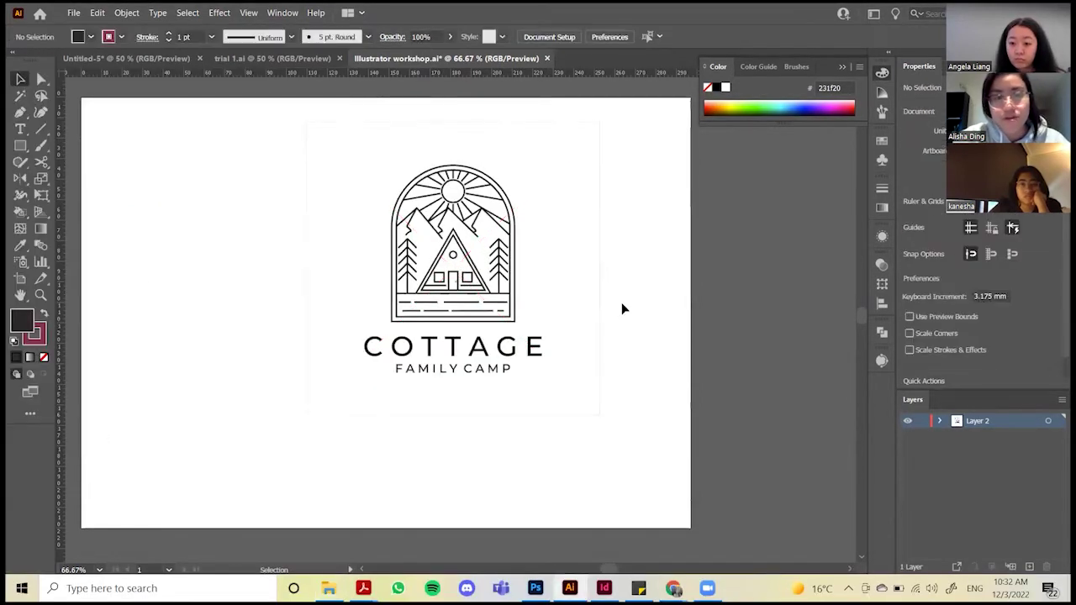
Move the placed cottage logo image to the centre of the artboard and deselect it
{"action": "scroll", "coordinate": [392, 274], "scroll_direction": "down", "scroll_amount": 1}
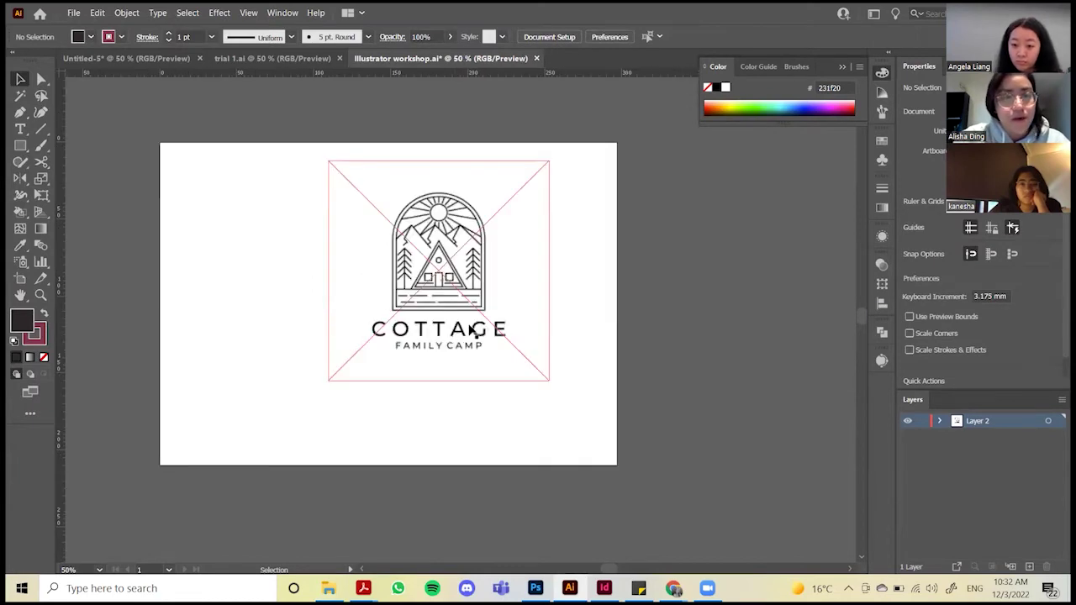
{"action": "left_click_drag", "start_coordinate": [486, 351], "coordinate": [459, 308]}
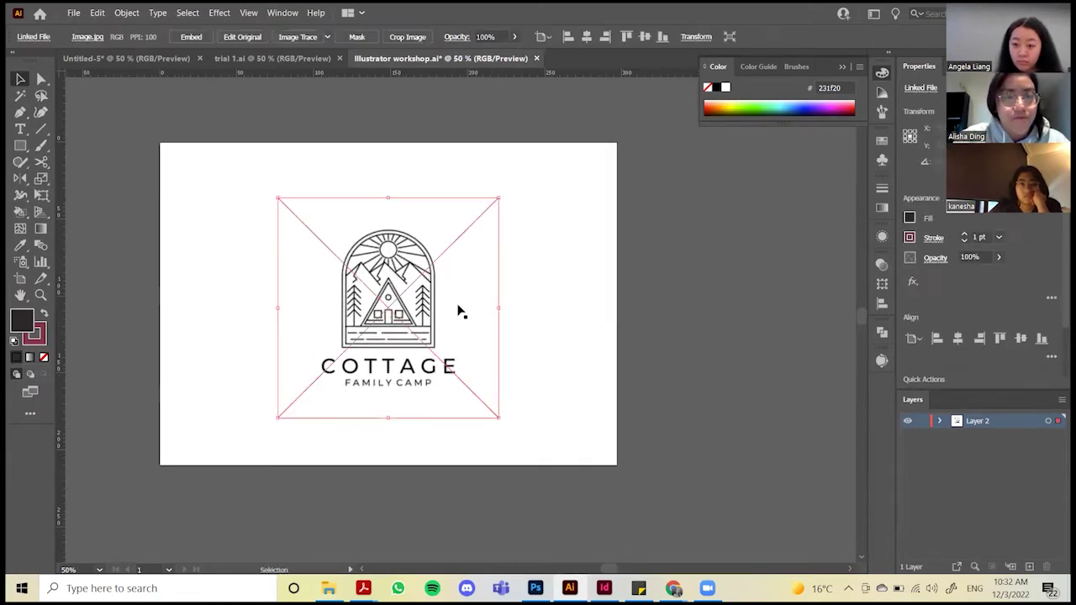
{"action": "left_click", "coordinate": [134, 117]}
Open the Place dialog for importing a file and cancel it without placing anything
{"action": "left_click", "coordinate": [73, 12]}
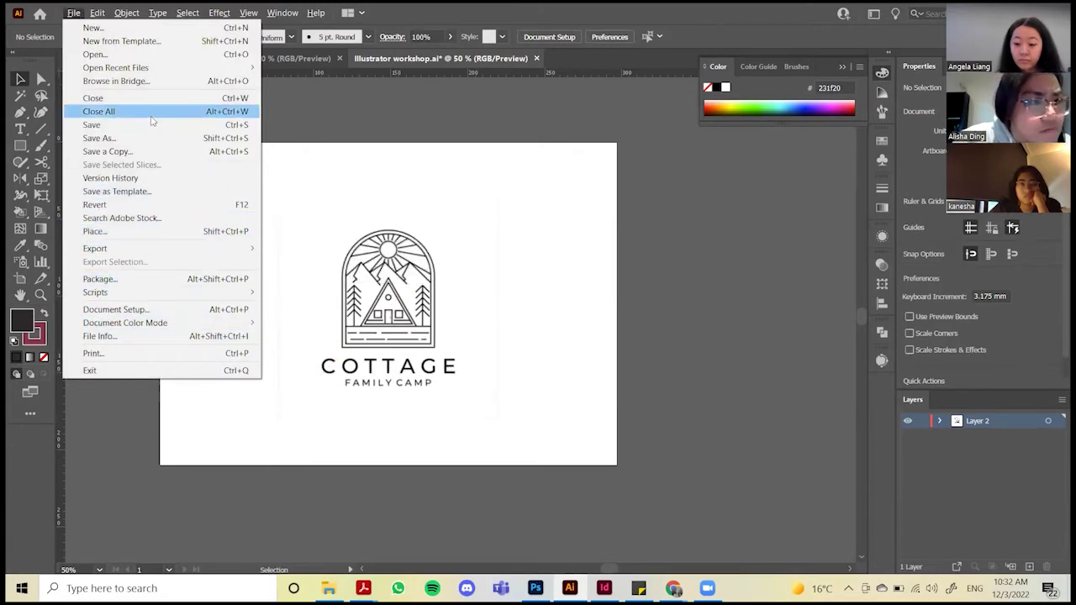
{"action": "left_click", "coordinate": [156, 232]}
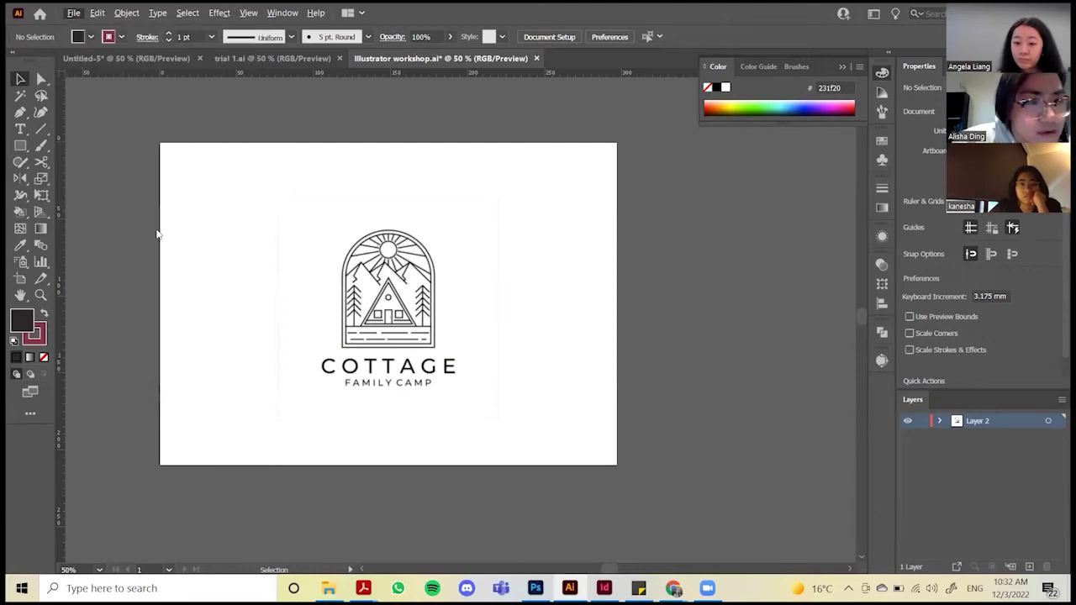
{"action": "scroll", "coordinate": [167, 192], "scroll_direction": "up", "scroll_amount": 1}
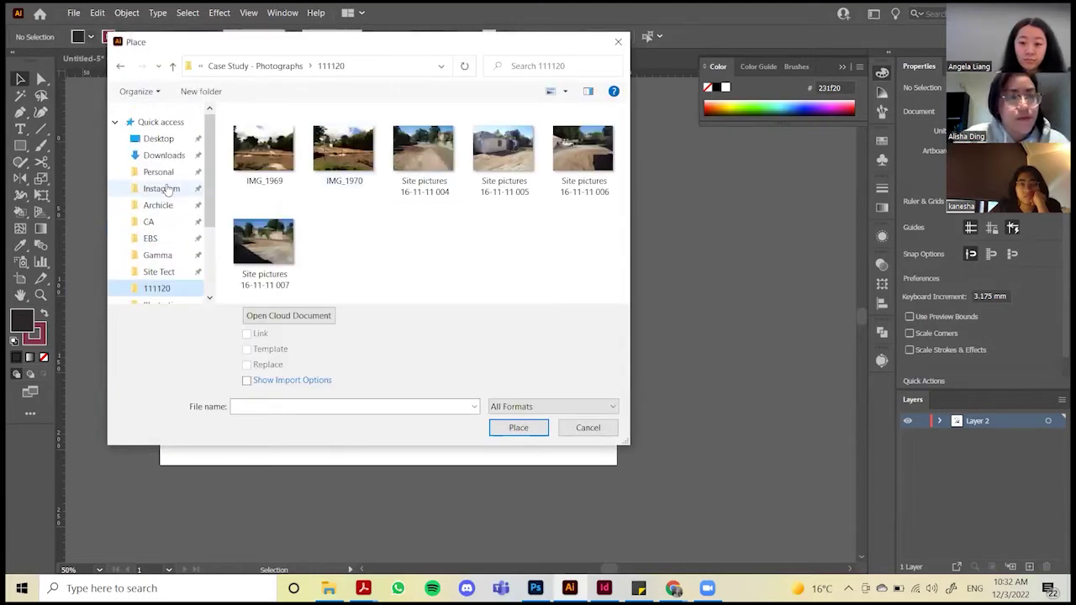
{"action": "left_click", "coordinate": [588, 427]}
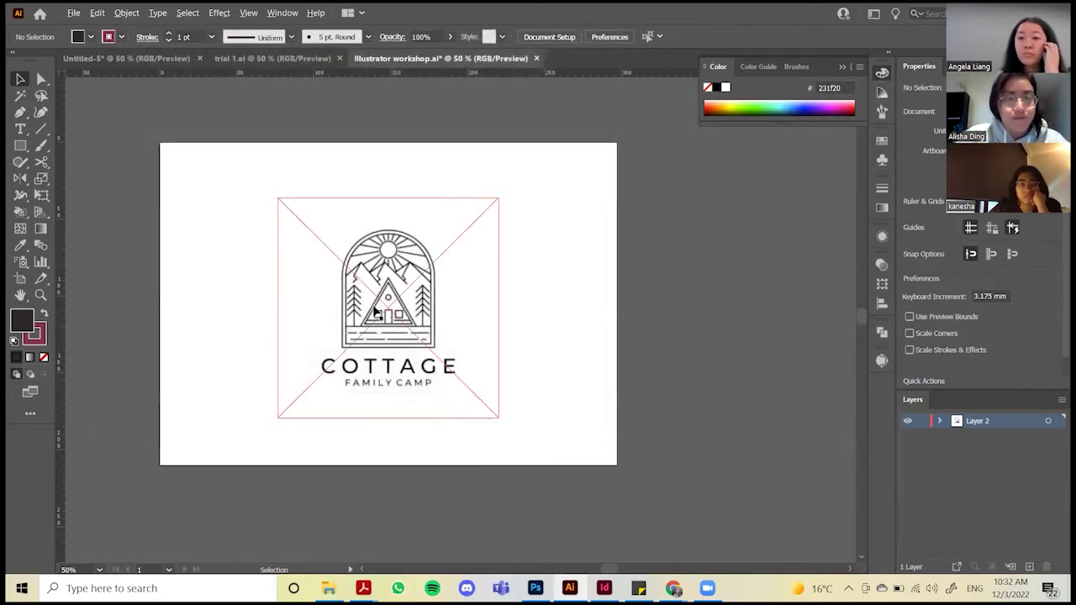
{"action": "scroll", "coordinate": [376, 313], "scroll_direction": "up", "scroll_amount": 1}
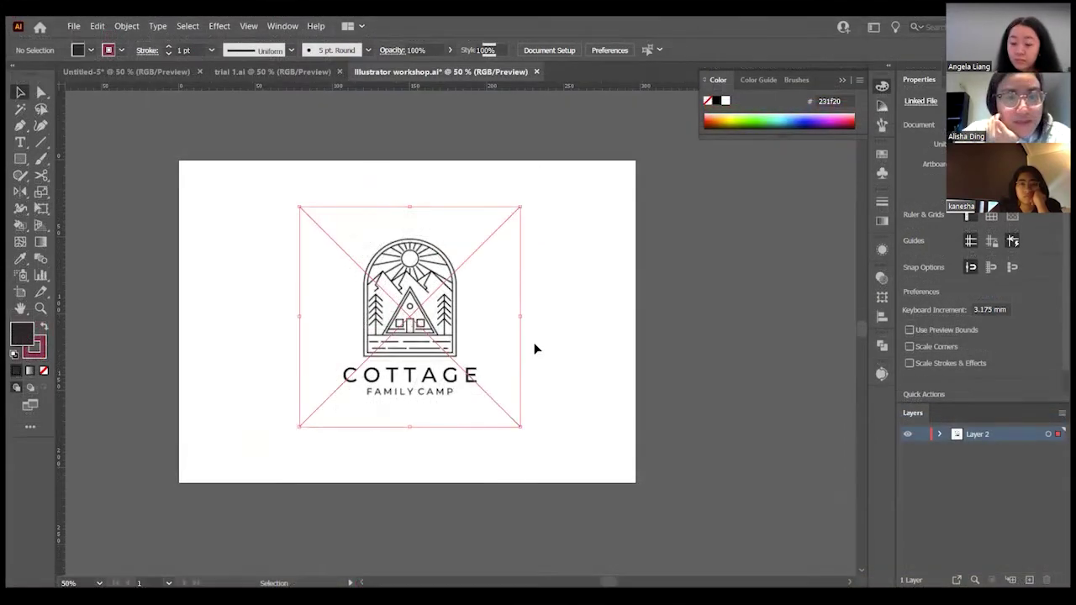
Deselect the cottage logo and rename Layer 2 as Image
{"action": "left_click", "coordinate": [533, 348]}
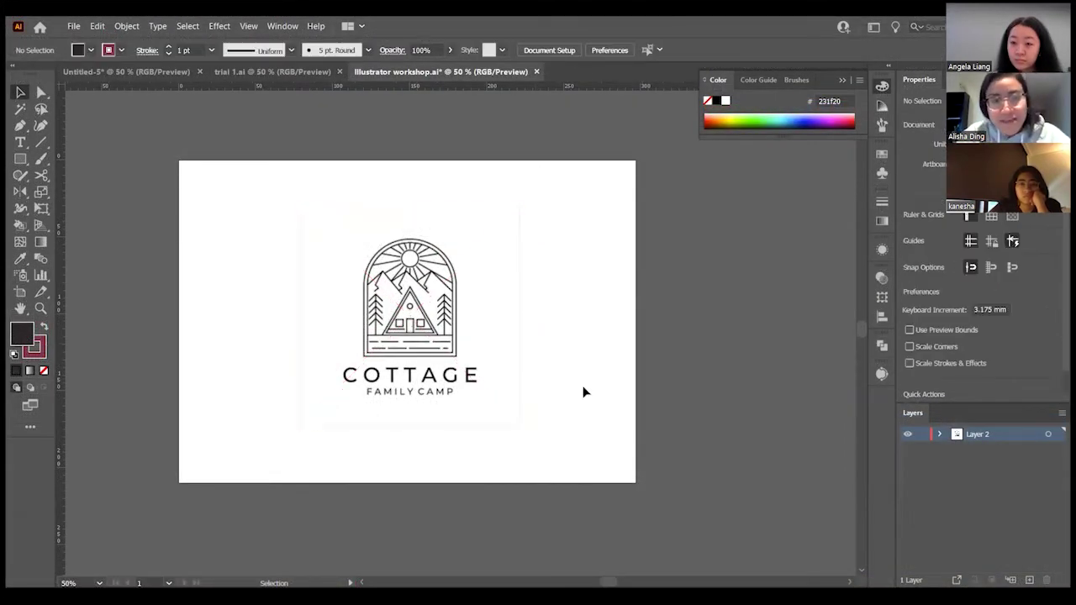
{"action": "scroll", "coordinate": [515, 364], "scroll_direction": "up", "scroll_amount": 1}
{"action": "scroll", "coordinate": [564, 341], "scroll_direction": "down", "scroll_amount": 1}
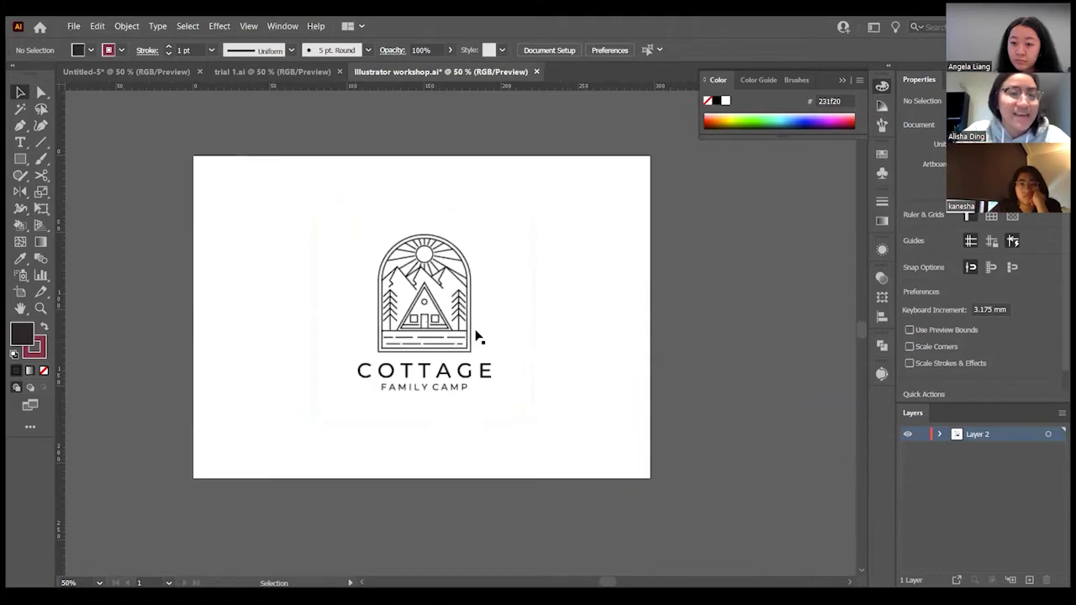
{"action": "scroll", "coordinate": [477, 336], "scroll_direction": "up", "scroll_amount": 1}
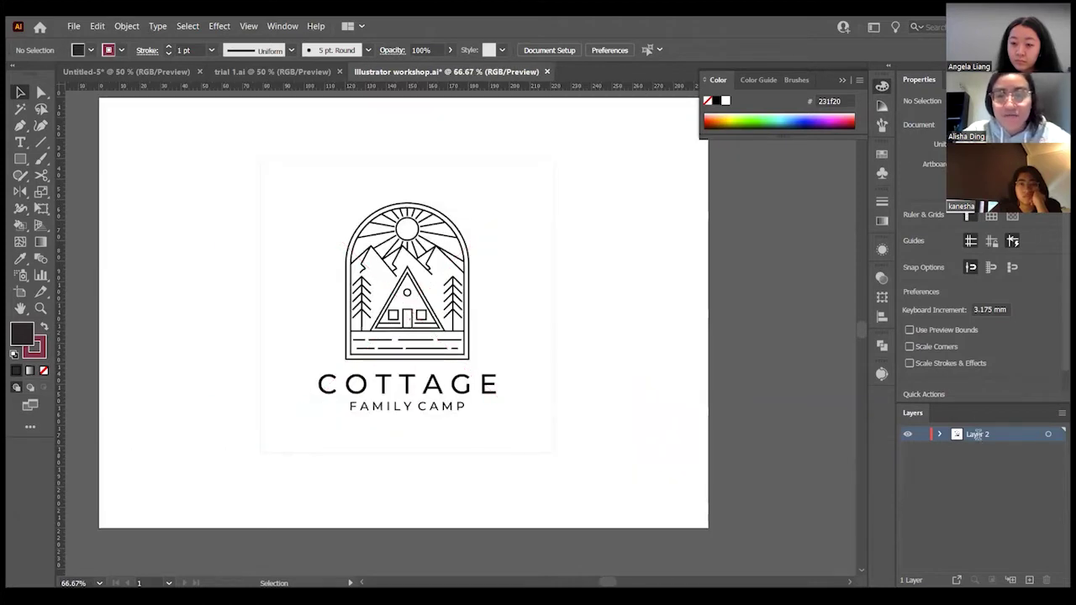
{"action": "double_click", "coordinate": [977, 435]}
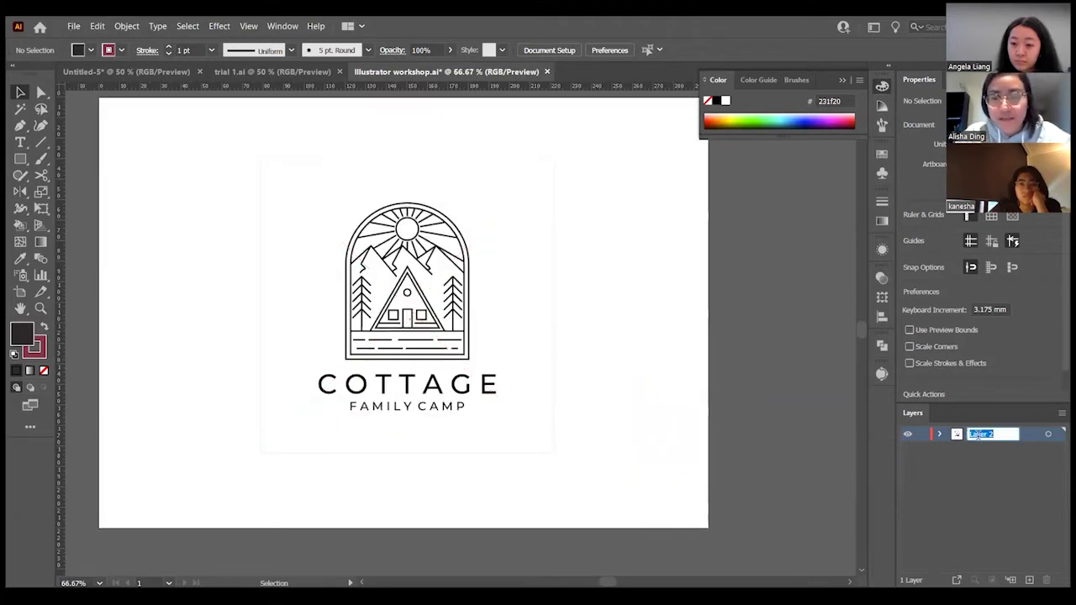
{"action": "type", "text": "Image"}
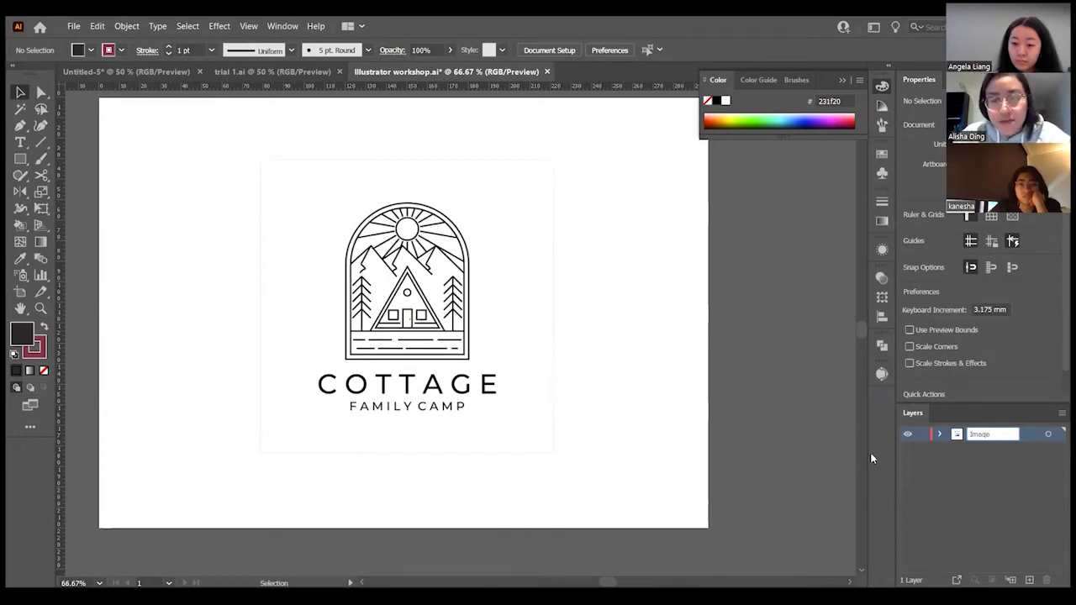
{"action": "key", "text": "Return"}
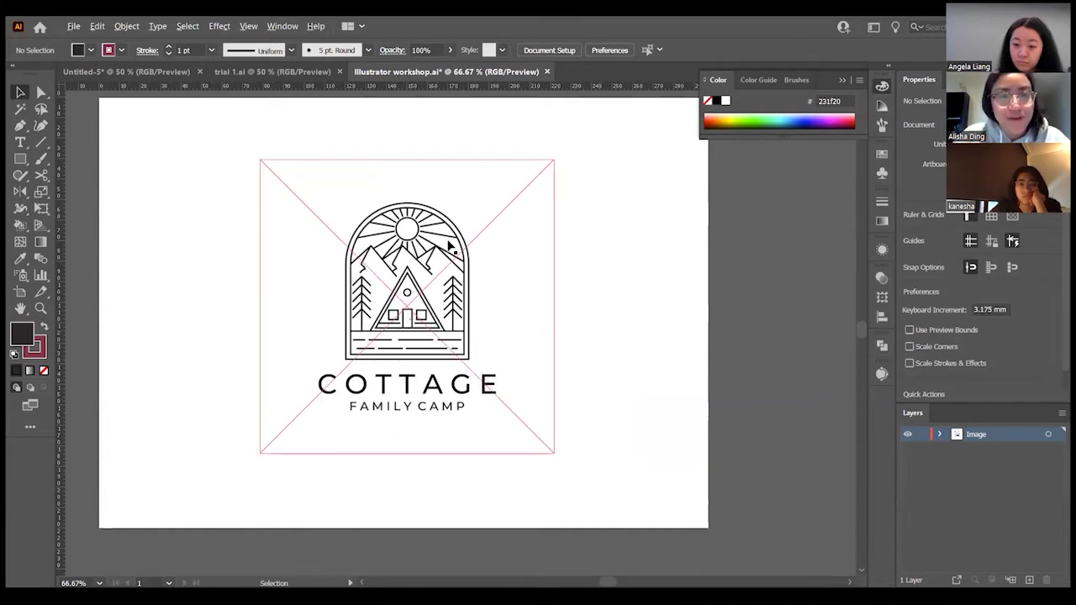
Move the cottage logo slightly lower on the artboard and lock the Image layer
{"action": "scroll", "coordinate": [448, 244], "scroll_direction": "up", "scroll_amount": 1}
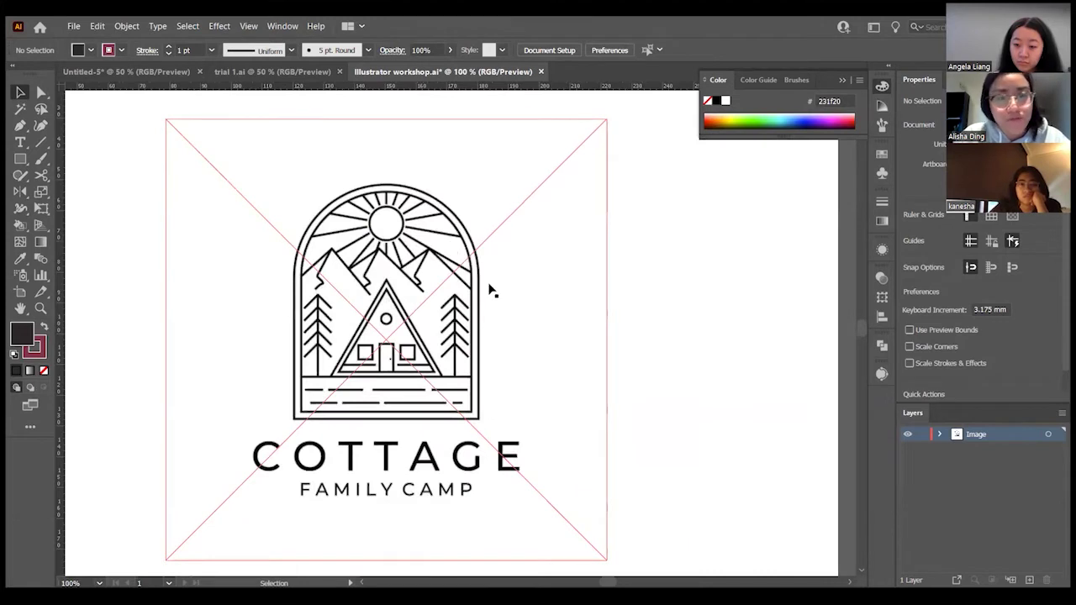
{"action": "scroll", "coordinate": [488, 286], "scroll_direction": "down", "scroll_amount": 1}
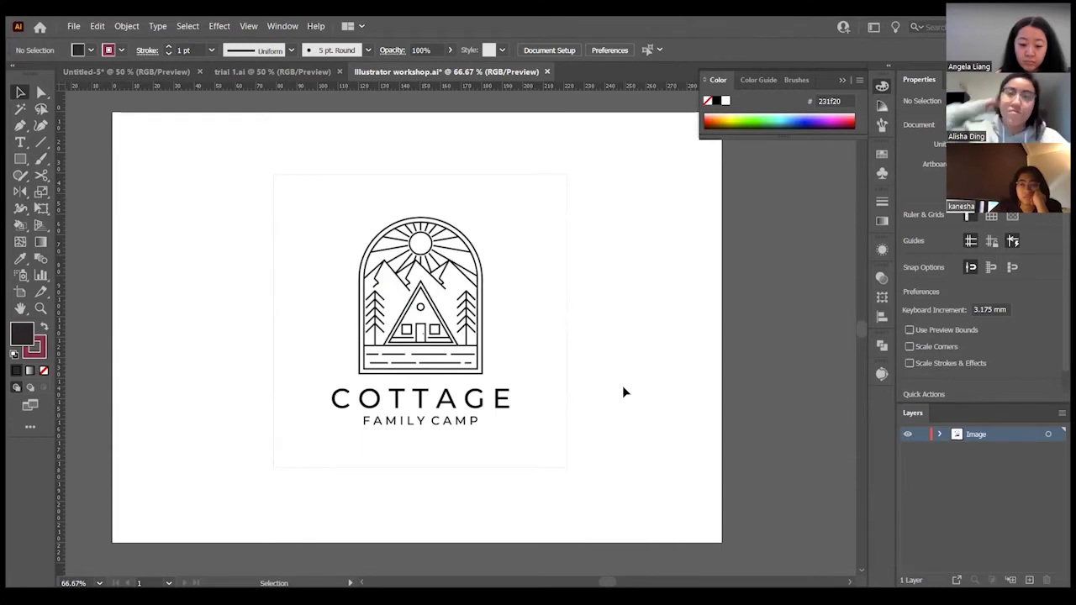
{"action": "left_click", "coordinate": [556, 351]}
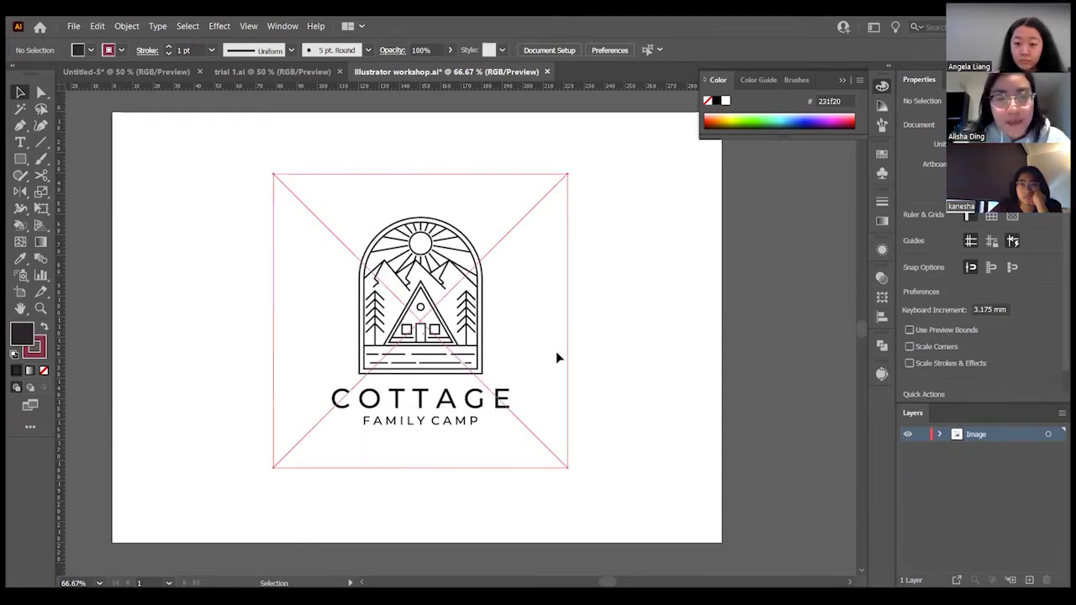
{"action": "left_click", "coordinate": [596, 409]}
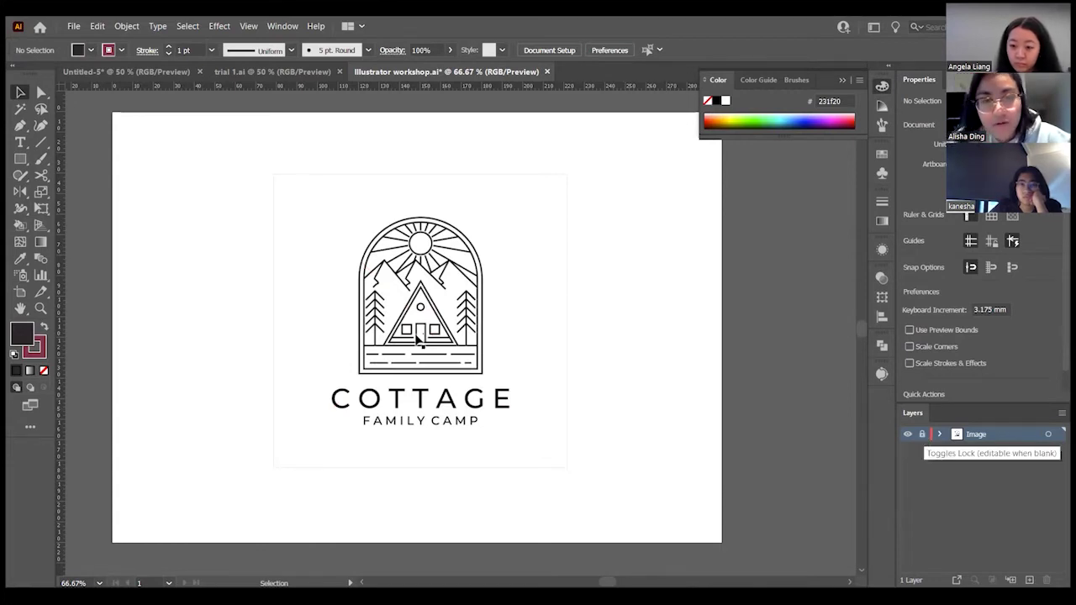
{"action": "mouse_move", "coordinate": [420, 341]}
{"action": "left_mouse_down"}
{"action": "mouse_move", "coordinate": [454, 334]}
{"action": "mouse_move", "coordinate": [419, 353]}
{"action": "left_mouse_up"}
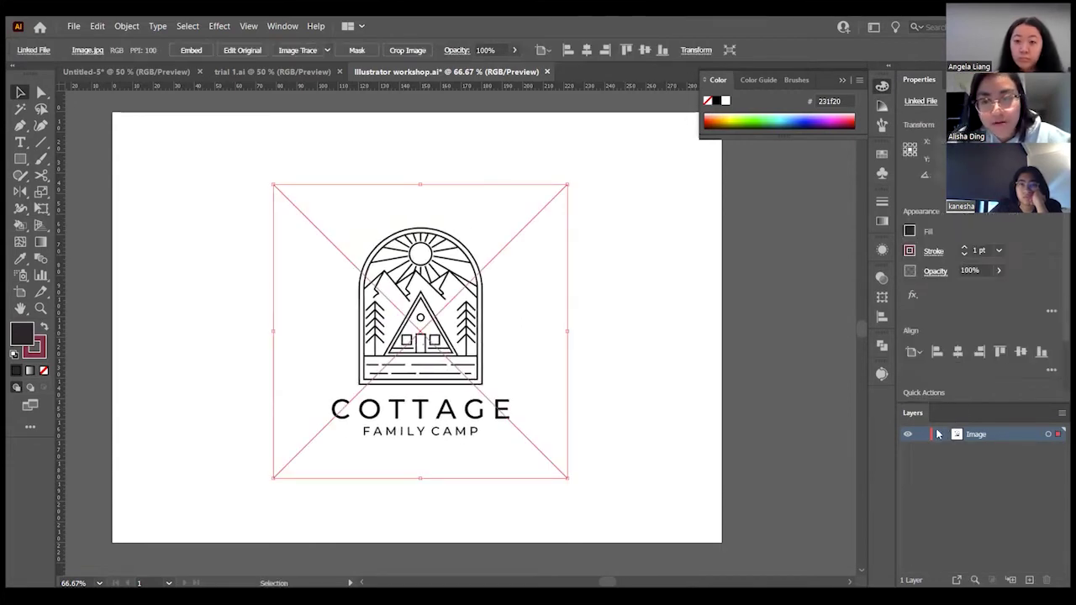
{"action": "left_click", "coordinate": [921, 436]}
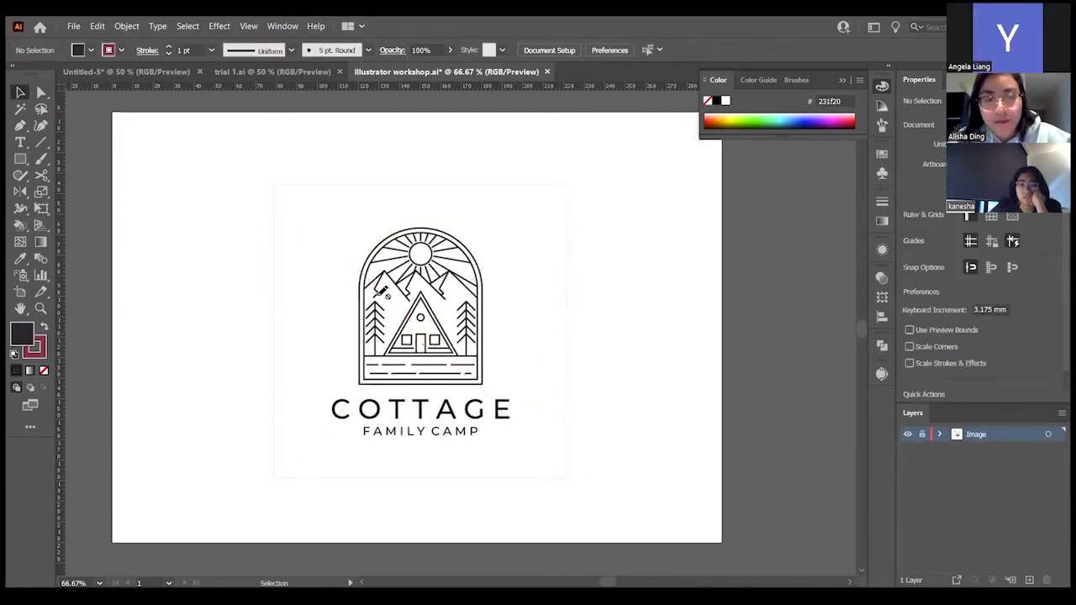
Toggle the Image layer's visibility off and on several times to demonstrate hiding the logo
{"action": "left_click", "coordinate": [907, 434], "text": "ctrl"}
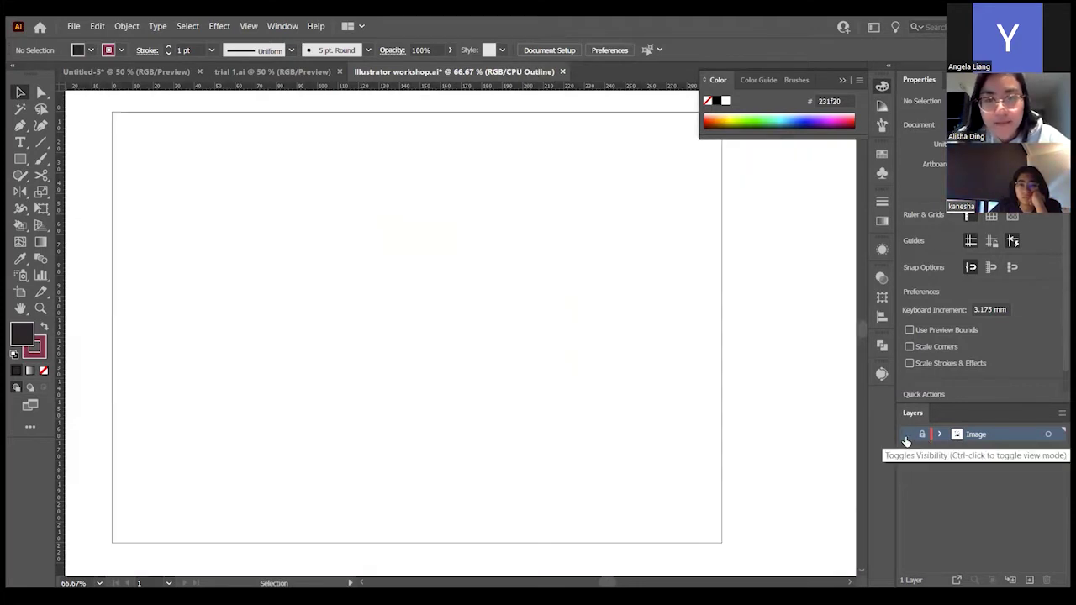
{"action": "left_click", "coordinate": [907, 437], "text": "ctrl"}
{"action": "key", "text": "ctrl+minus"}
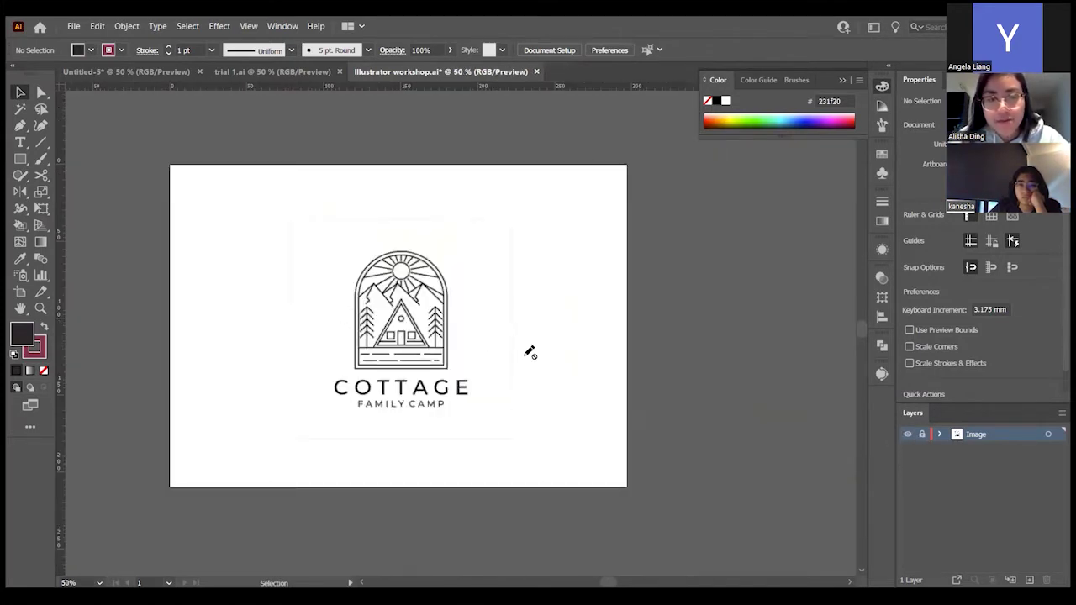
{"action": "left_click", "coordinate": [909, 438], "text": "ctrl"}
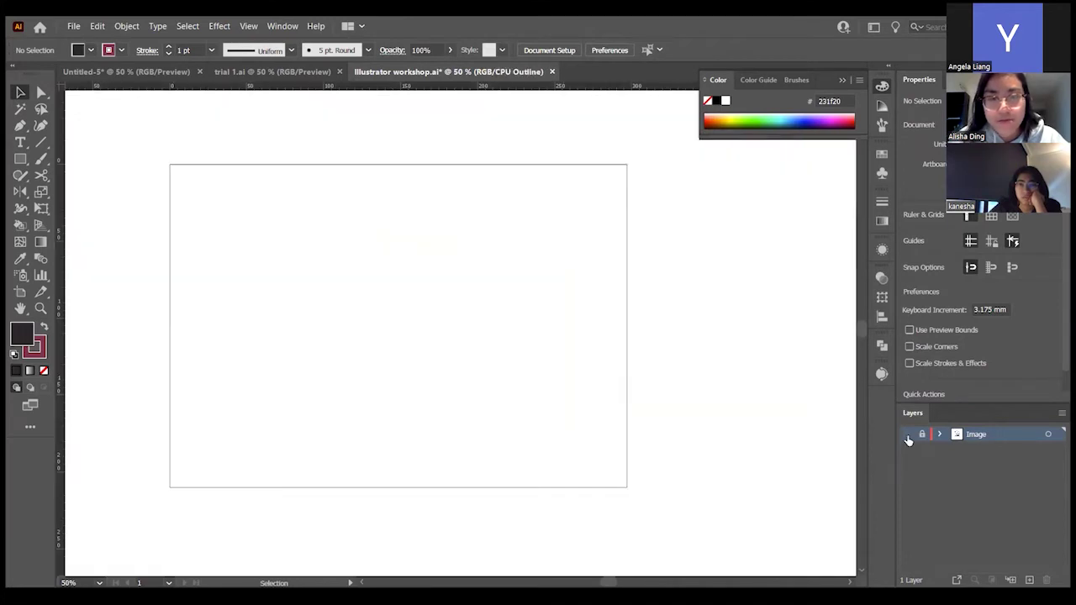
{"action": "left_click", "coordinate": [908, 437], "text": "ctrl"}
{"action": "left_click", "coordinate": [908, 437], "text": "ctrl"}
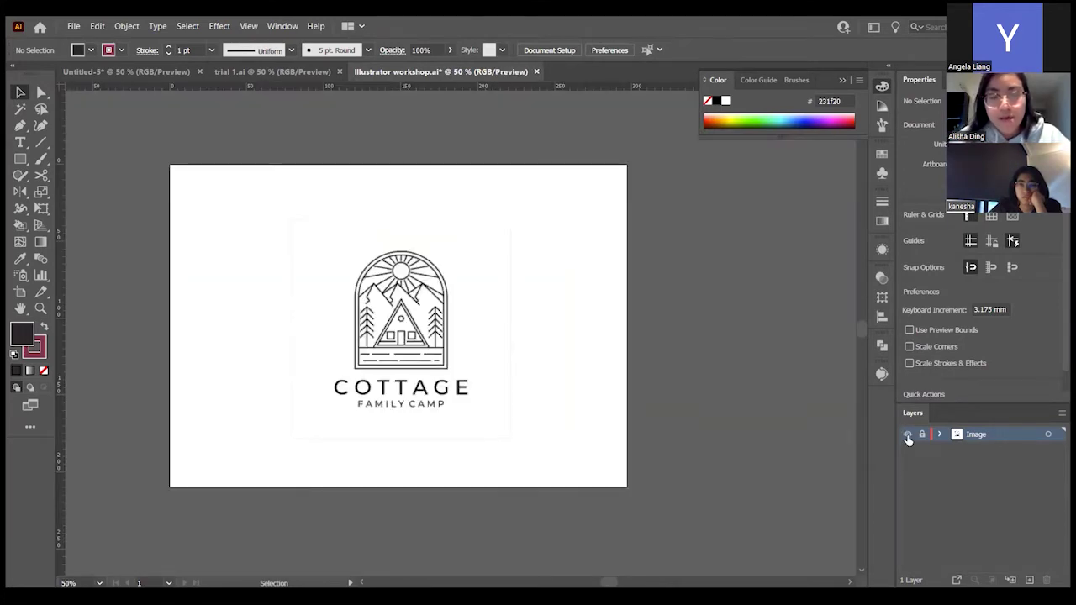
{"action": "left_click", "coordinate": [908, 437], "text": "ctrl"}
{"action": "left_click", "coordinate": [909, 438], "text": "ctrl"}
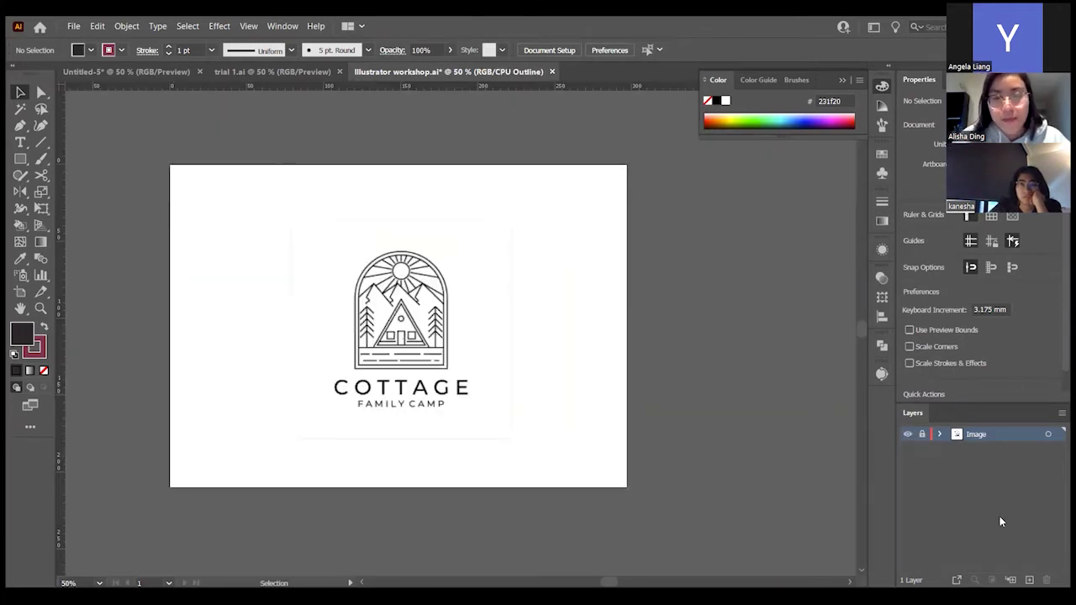
Add two new layers above the Image layer, and hide and show the Image layer again
{"action": "left_click", "coordinate": [1030, 581]}
{"action": "left_click", "coordinate": [1030, 581]}
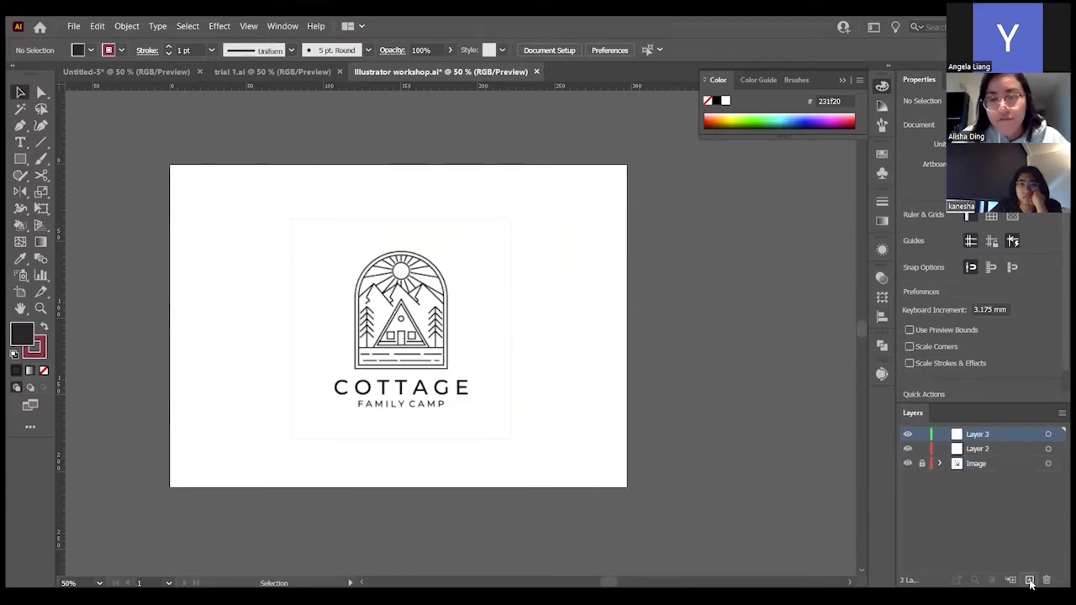
{"action": "left_click", "coordinate": [908, 464]}
{"action": "left_click", "coordinate": [908, 465]}
{"action": "left_click", "coordinate": [908, 464]}
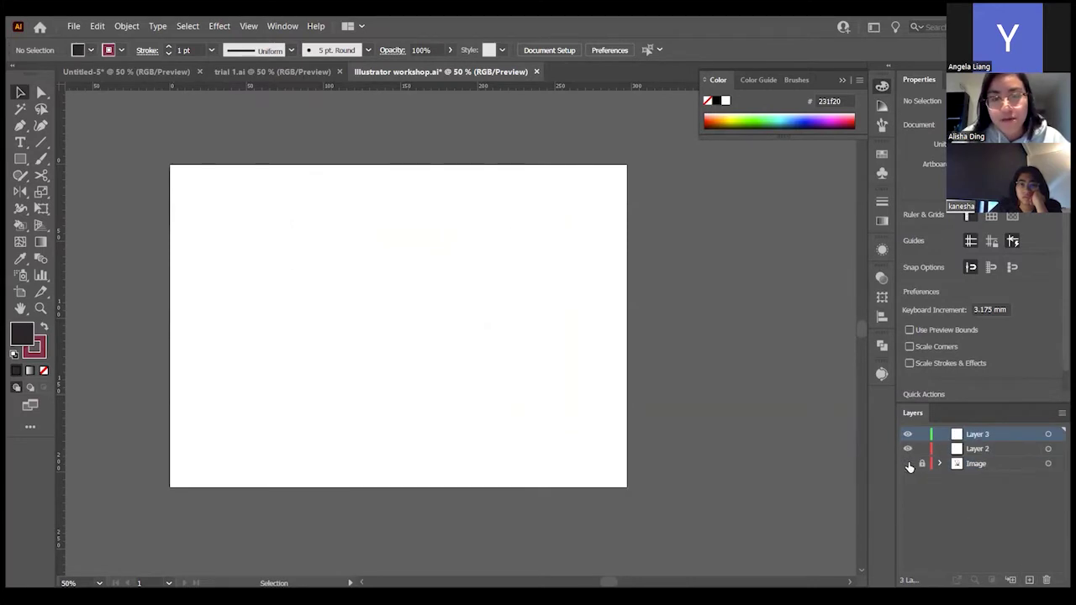
{"action": "left_click", "coordinate": [908, 464]}
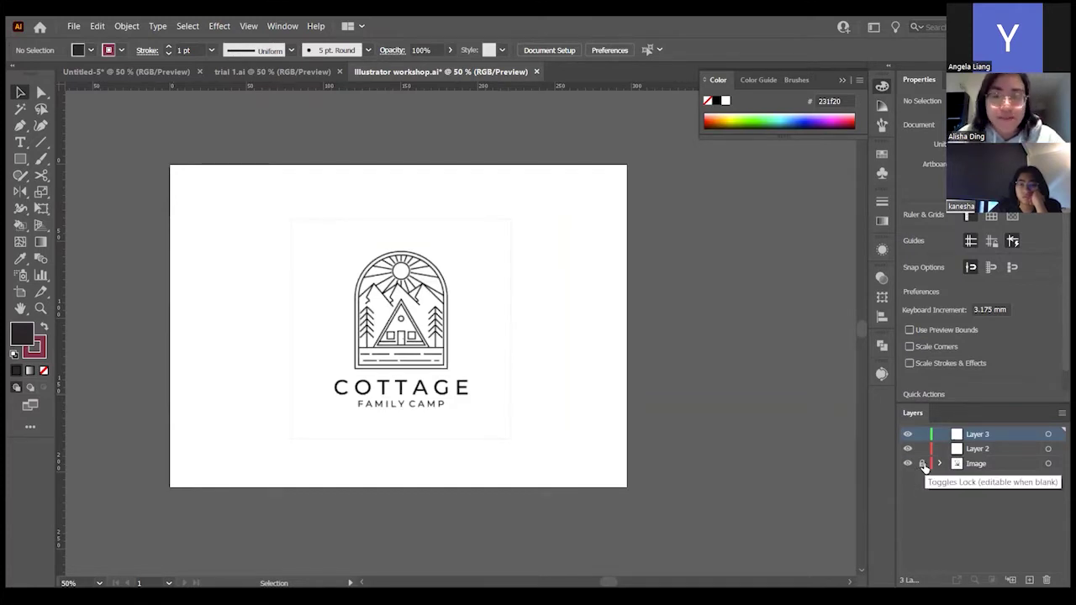
Unlock the Image layer, move the cottage logo slightly to the artboard's centre, and lock the layer again
{"action": "left_click", "coordinate": [922, 464]}
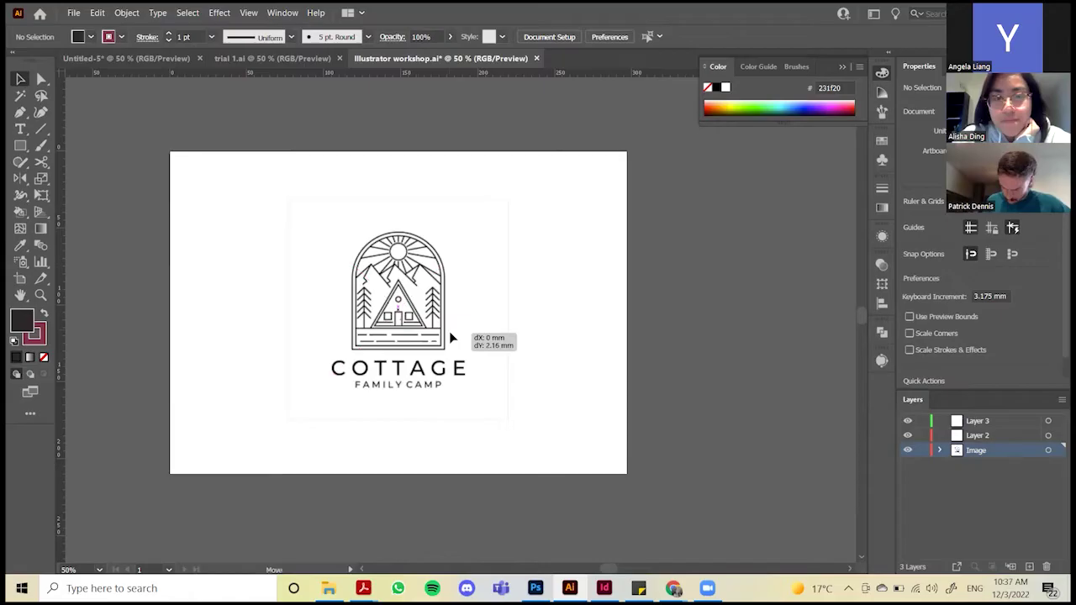
{"action": "left_click", "coordinate": [449, 331]}
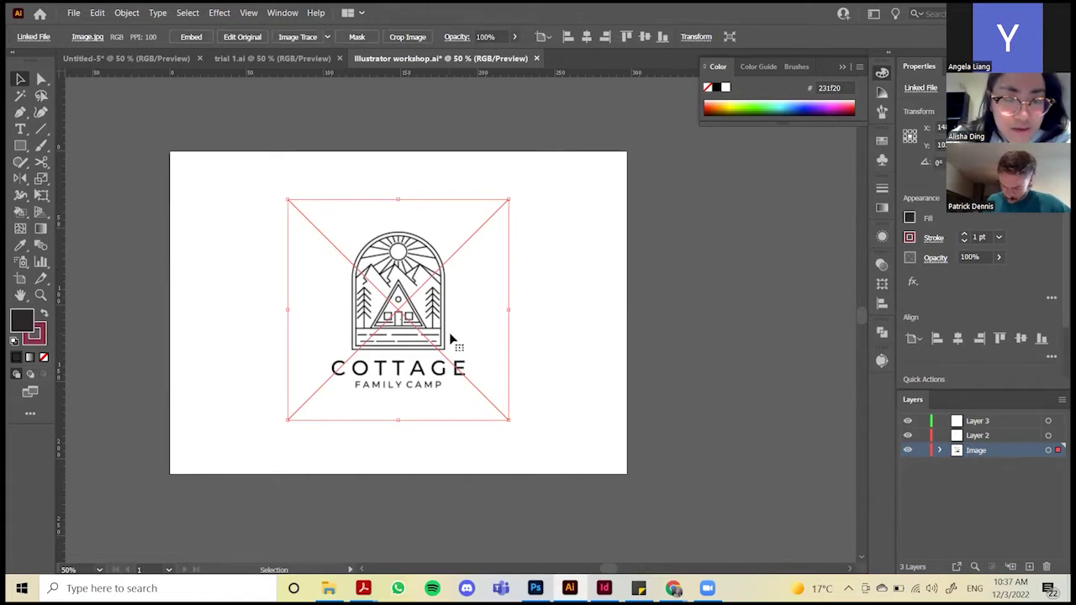
{"action": "left_click", "coordinate": [921, 453]}
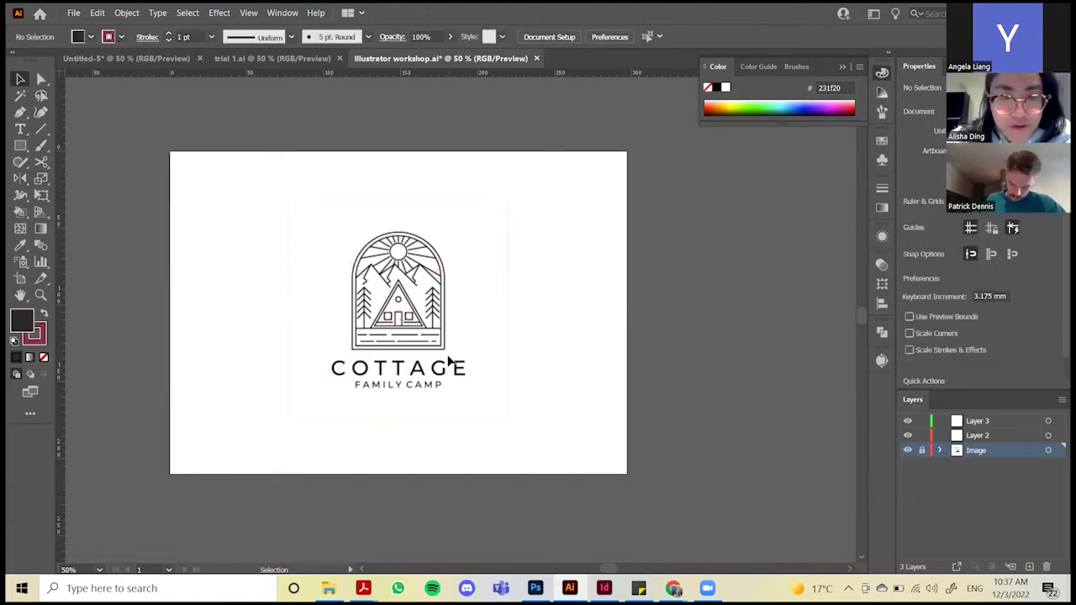
{"action": "scroll", "coordinate": [437, 313], "scroll_direction": "up", "scroll_amount": 1}
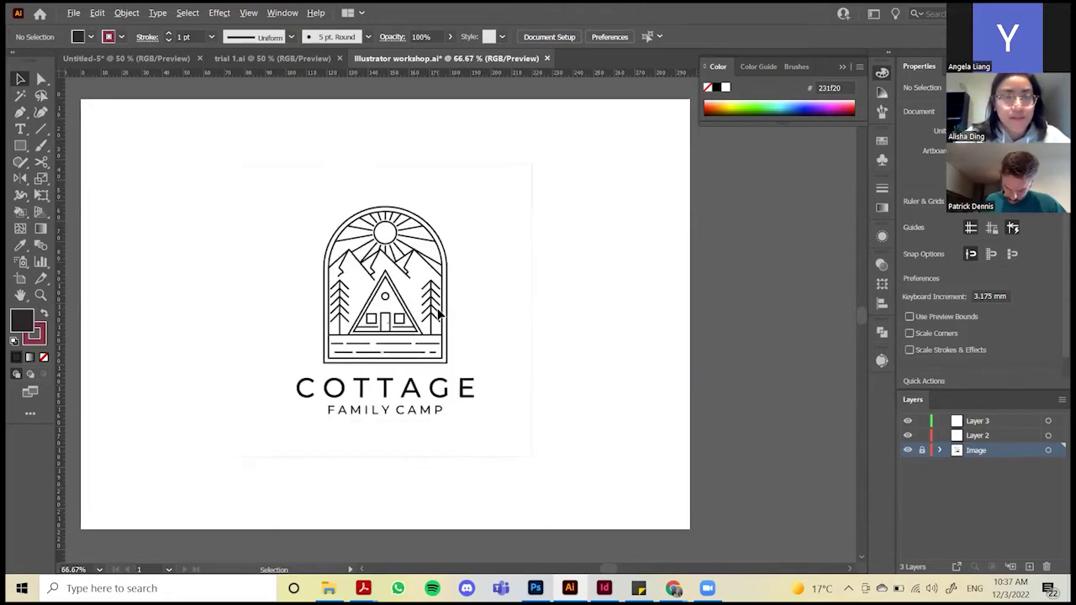
{"action": "scroll", "coordinate": [435, 311], "scroll_direction": "down", "scroll_amount": 1}
{"action": "scroll", "coordinate": [435, 312], "scroll_direction": "up", "scroll_amount": 1}
{"action": "scroll", "coordinate": [433, 319], "scroll_direction": "up", "scroll_amount": 1}
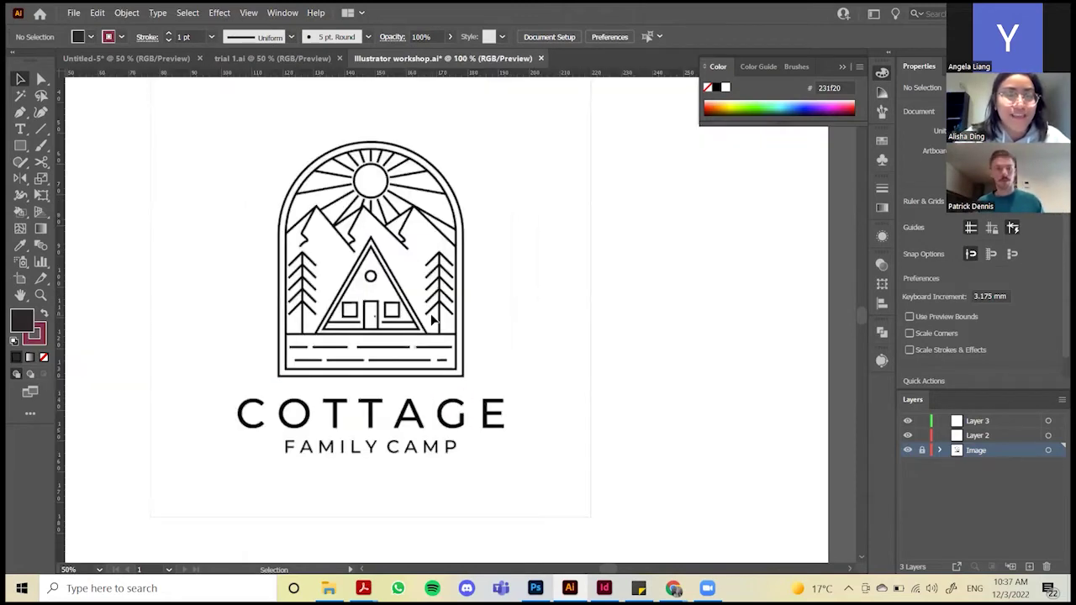
{"action": "scroll", "coordinate": [433, 319], "scroll_direction": "down", "scroll_amount": 1}
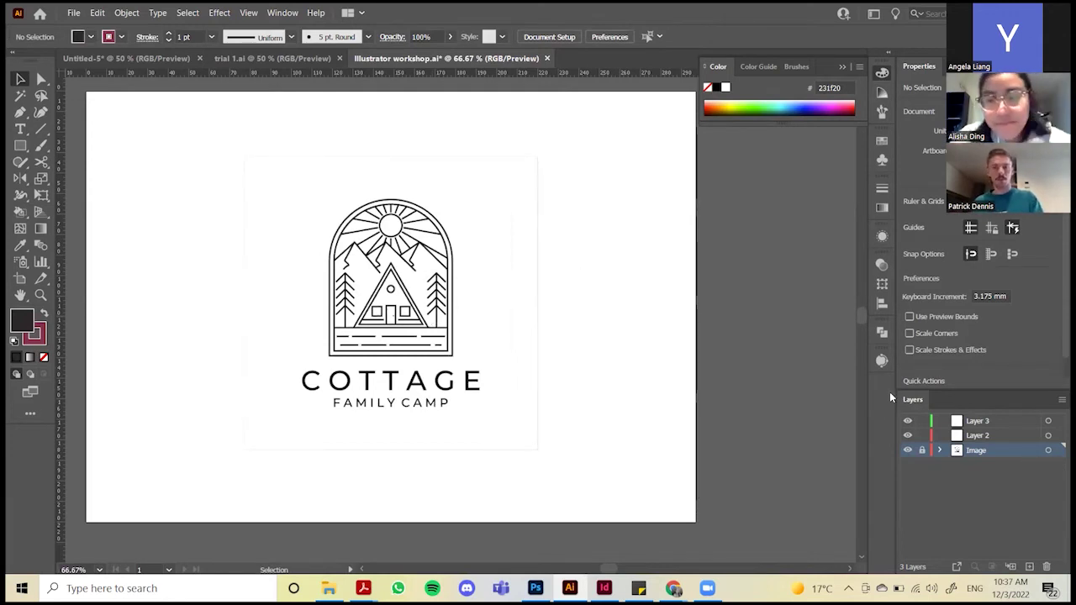
{"action": "scroll", "coordinate": [359, 241], "scroll_direction": "up", "scroll_amount": 1}
{"action": "scroll", "coordinate": [359, 242], "scroll_direction": "down", "scroll_amount": 1}
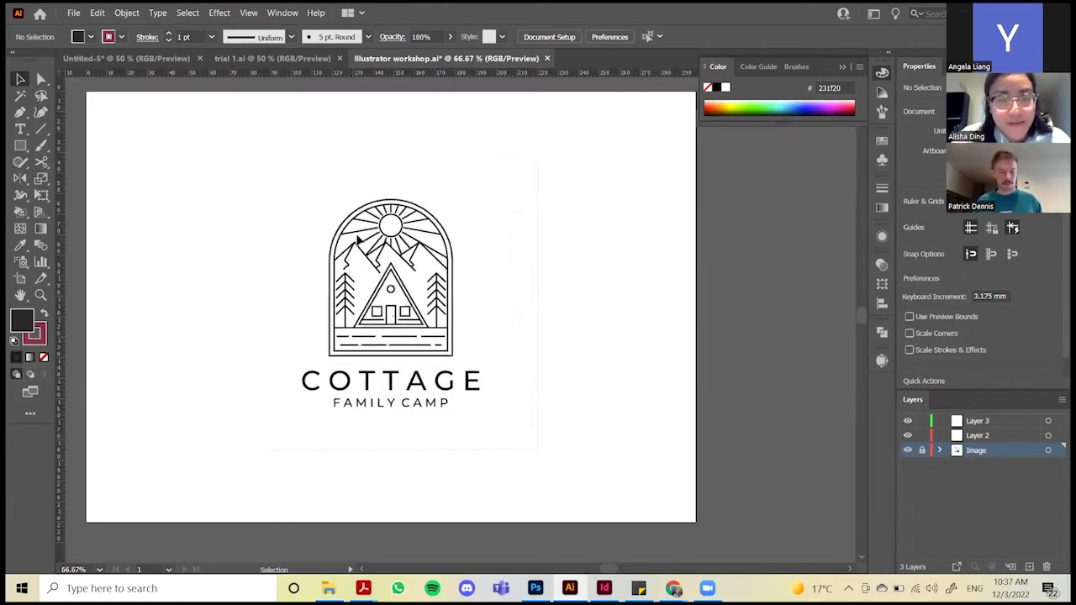
{"action": "scroll", "coordinate": [396, 289], "scroll_direction": "up", "scroll_amount": 1}
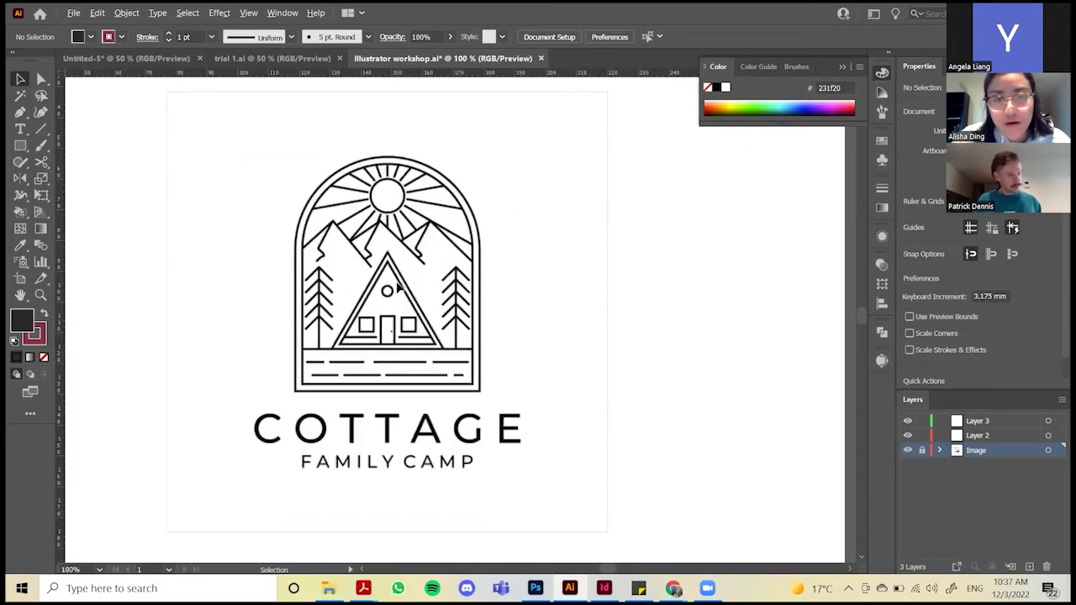
{"action": "scroll", "coordinate": [397, 289], "scroll_direction": "down", "scroll_amount": 1}
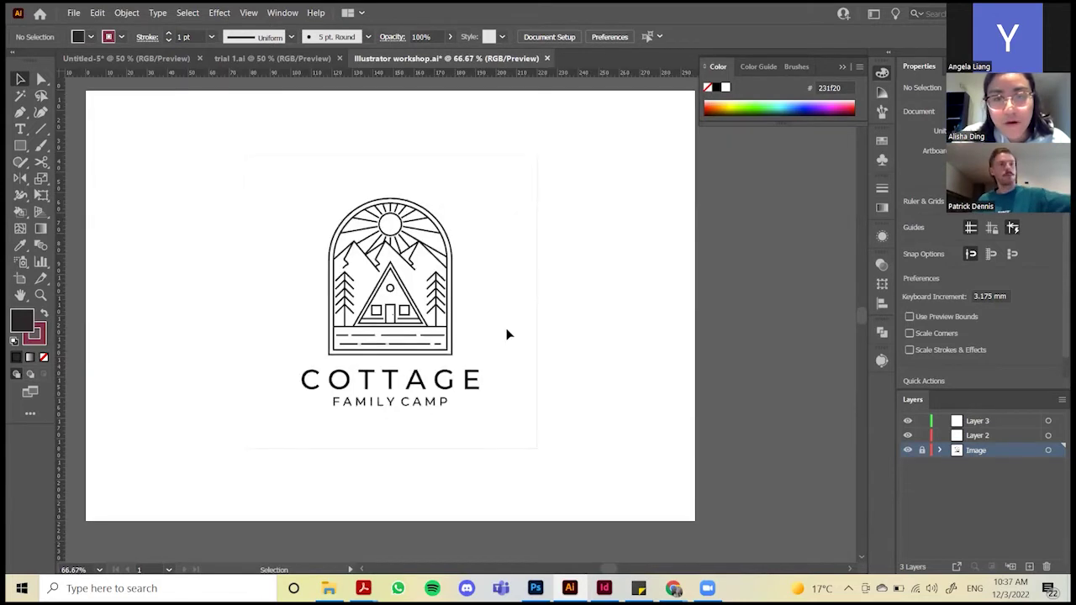
Unlock the Image layer, select the cottage logo and set its stroke to None
{"action": "left_click", "coordinate": [922, 451]}
{"action": "left_click", "coordinate": [383, 330]}
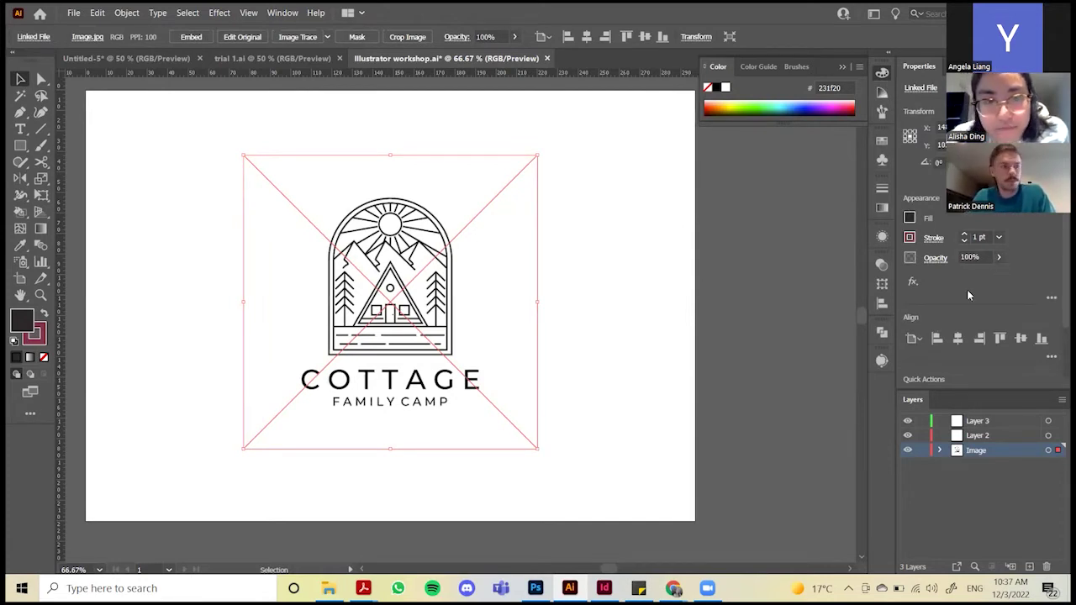
{"action": "left_click", "coordinate": [615, 261]}
{"action": "key", "text": "ctrl+z"}
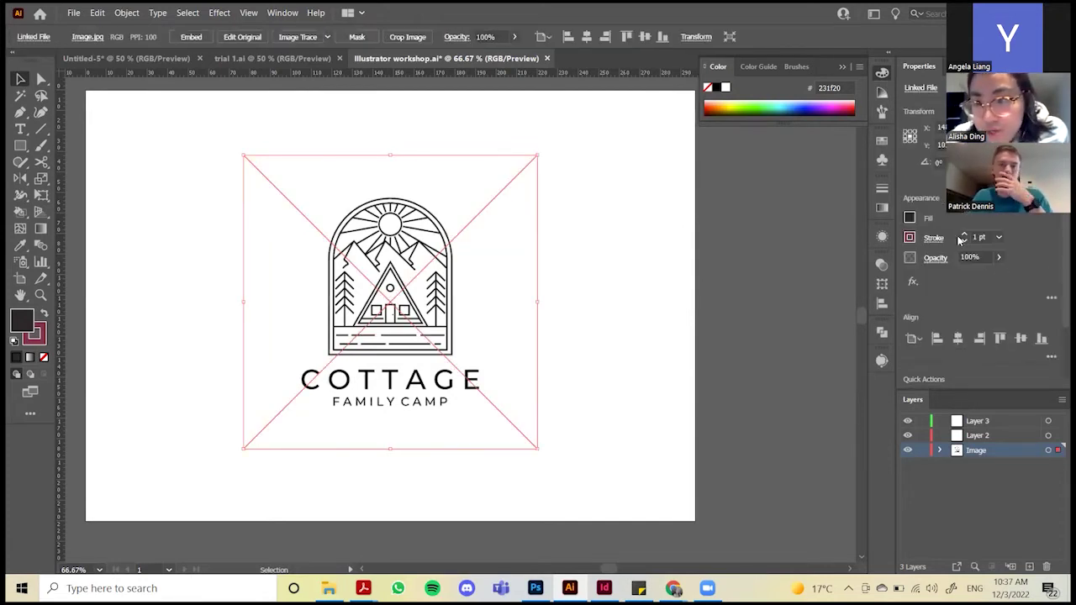
{"action": "left_click", "coordinate": [932, 239]}
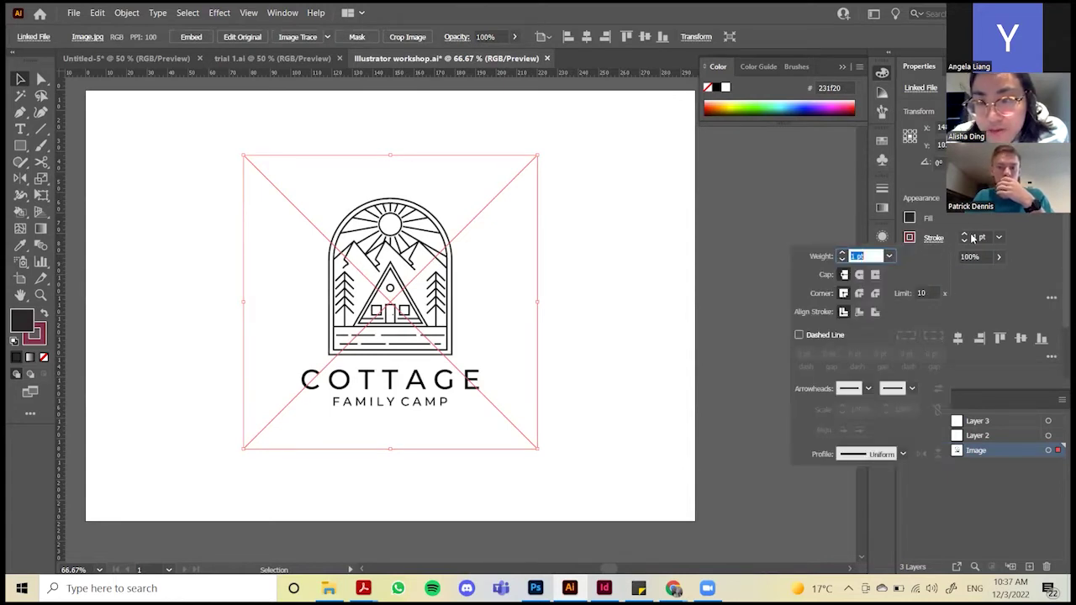
{"action": "left_click", "coordinate": [909, 238]}
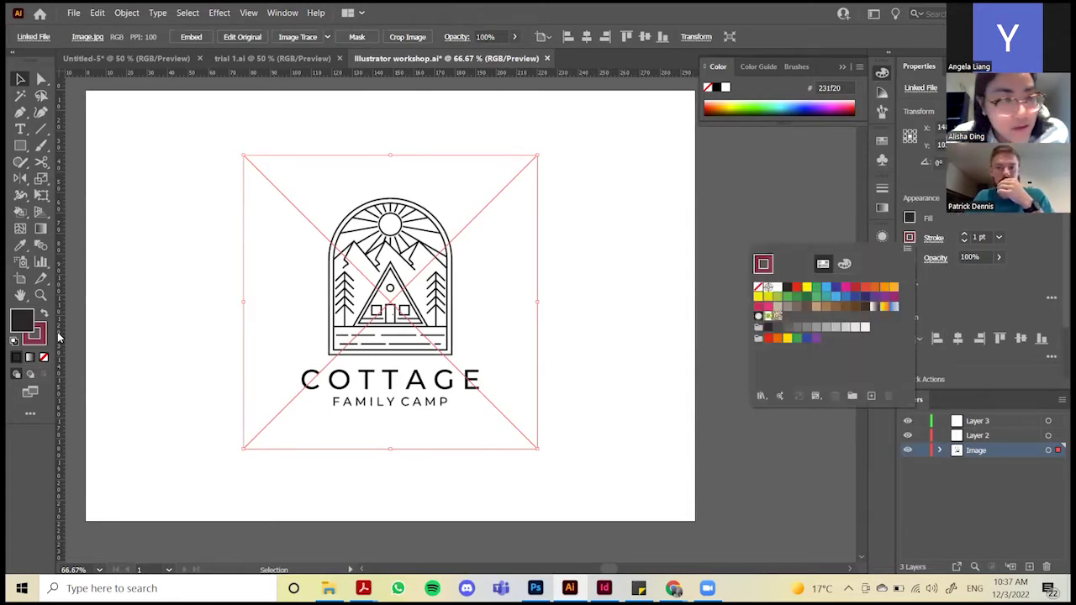
{"action": "left_click", "coordinate": [760, 288]}
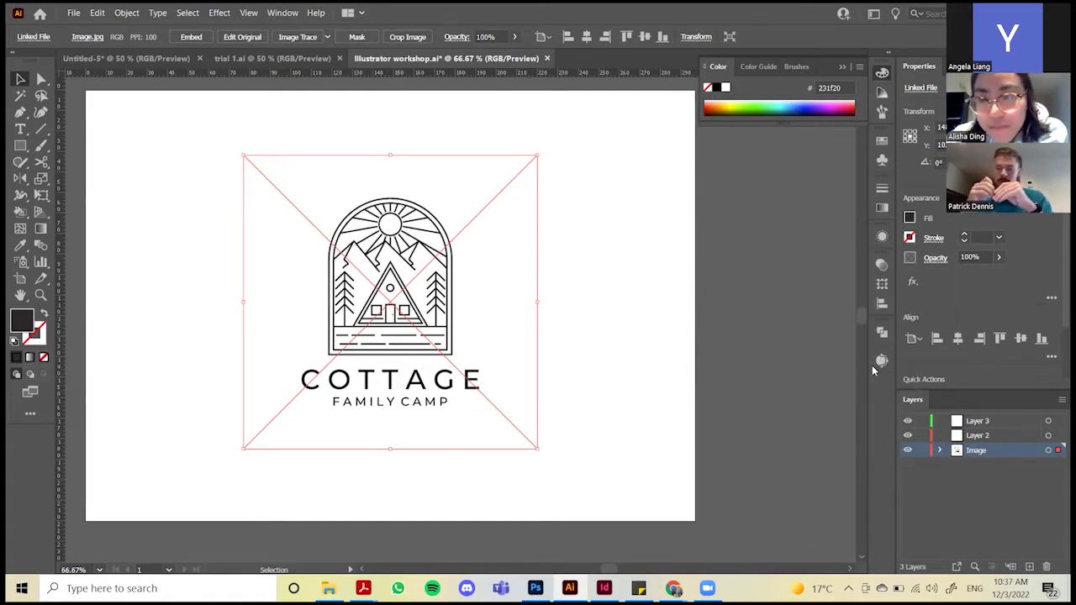
Lower the cottage logo's opacity to about 20% and deselect it
{"action": "left_click", "coordinate": [1000, 259]}
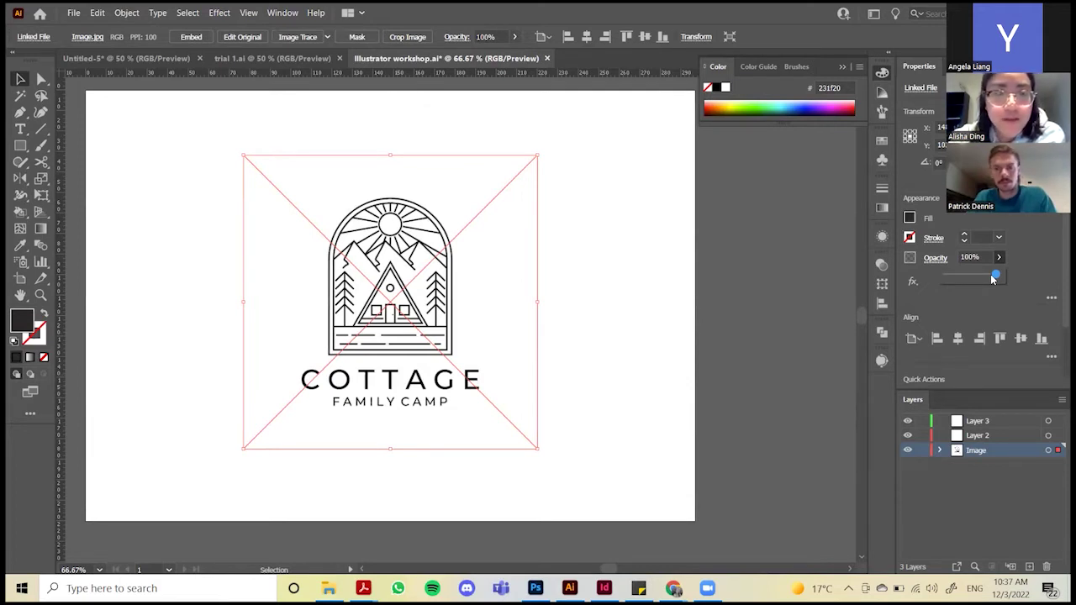
{"action": "left_click_drag", "start_coordinate": [995, 279], "coordinate": [965, 280]}
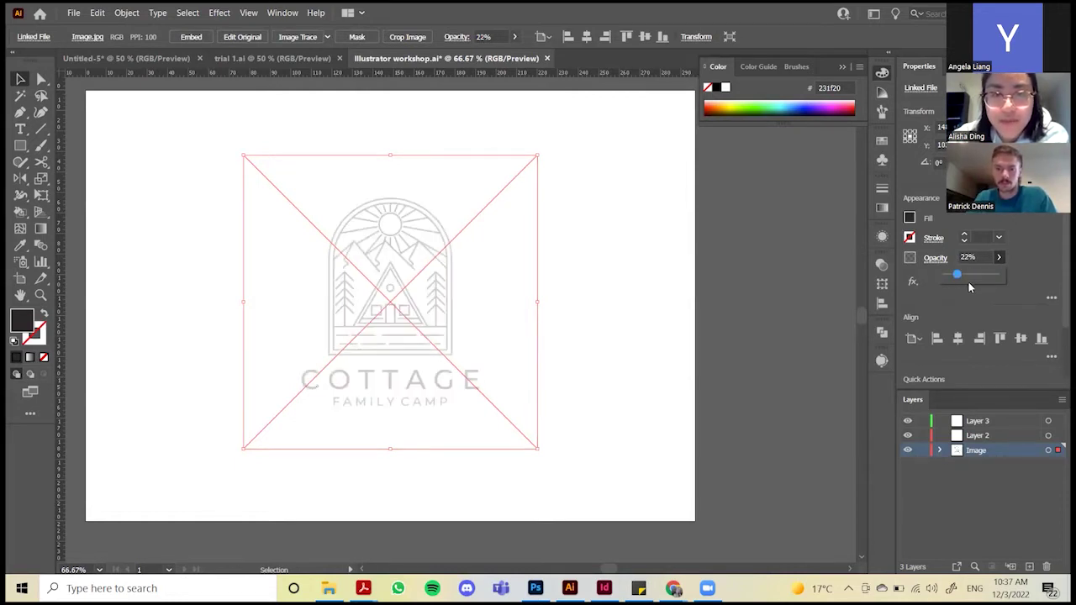
{"action": "left_click", "coordinate": [969, 256]}
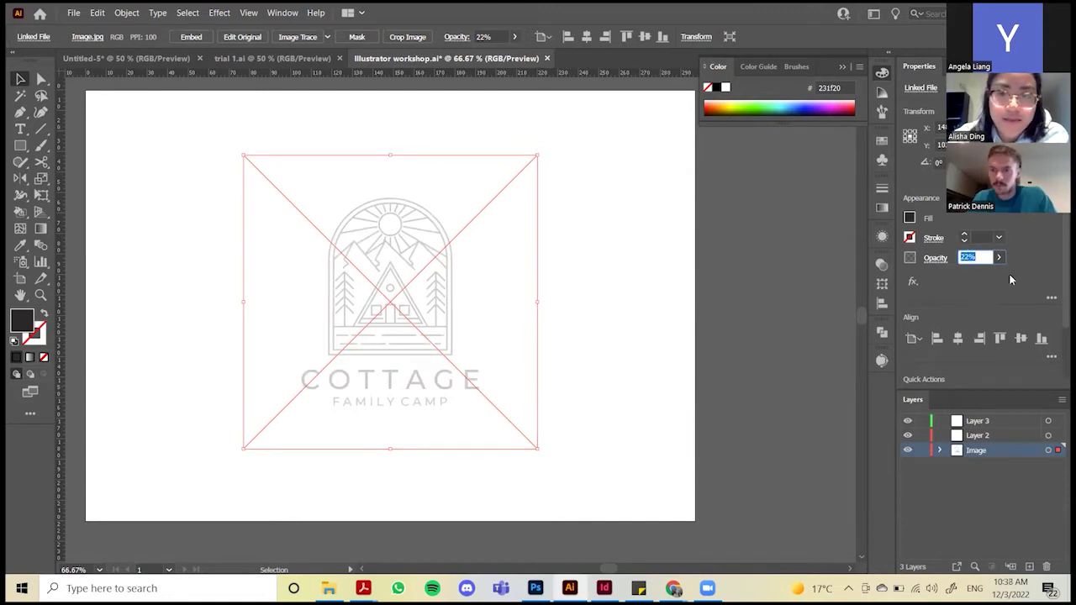
{"action": "left_click", "coordinate": [999, 257]}
{"action": "left_click_drag", "start_coordinate": [961, 279], "coordinate": [956, 279]}
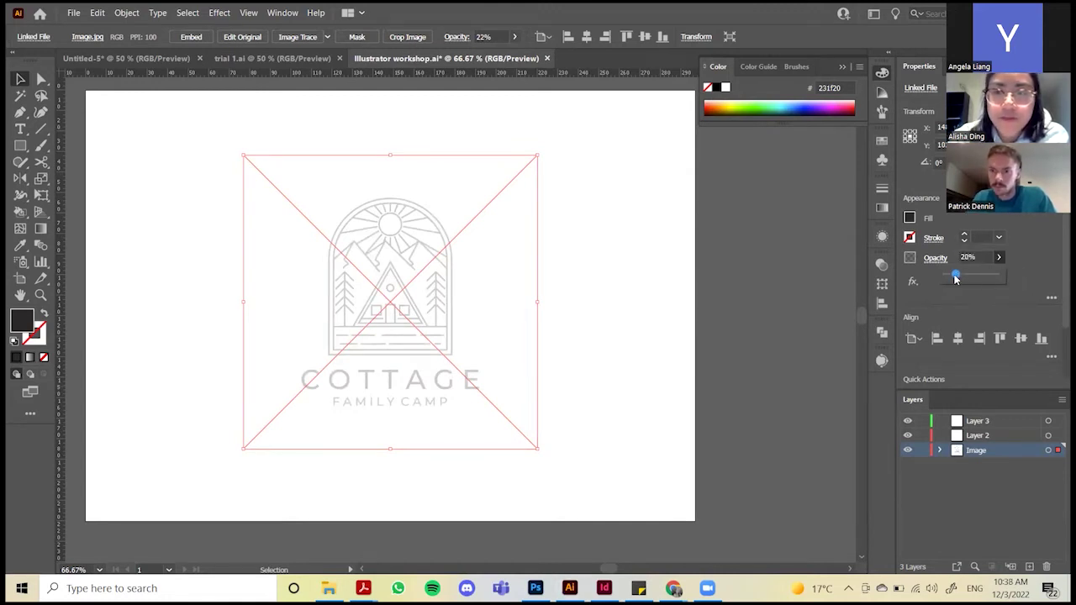
{"action": "left_click", "coordinate": [565, 318]}
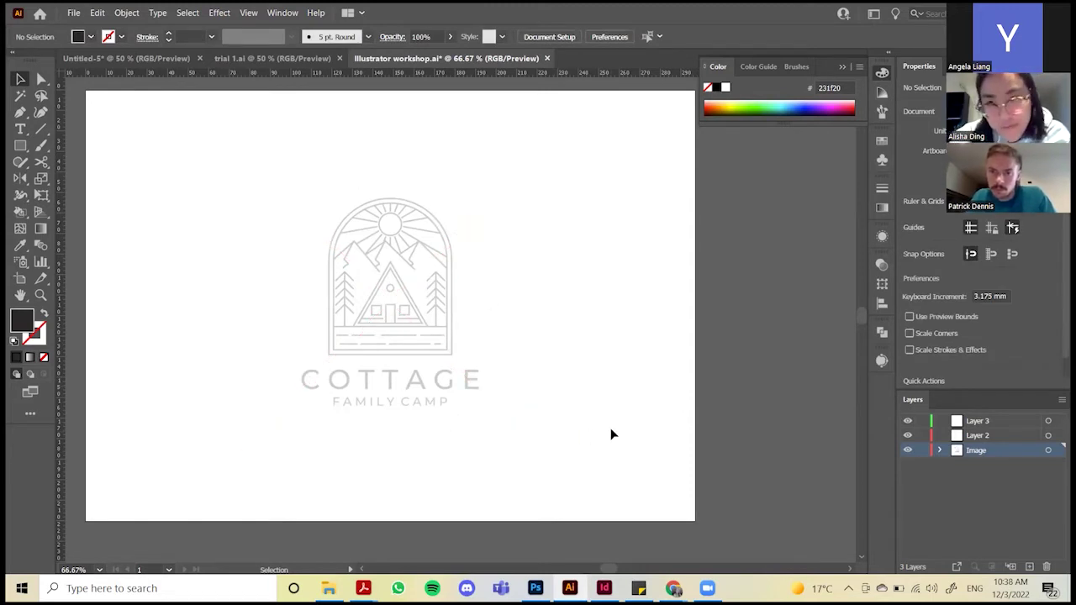
Lock the Image layer and make Layer 2 the active layer
{"action": "left_click", "coordinate": [922, 452]}
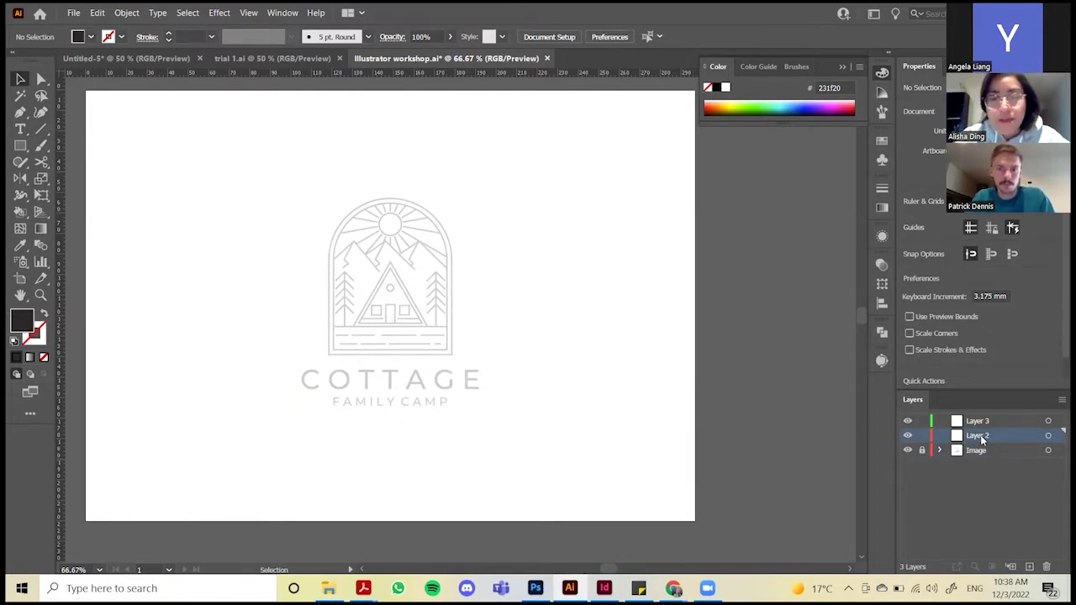
{"action": "scroll", "coordinate": [340, 280], "scroll_direction": "up", "scroll_amount": 1}
{"action": "scroll", "coordinate": [376, 312], "scroll_direction": "up", "scroll_amount": 1}
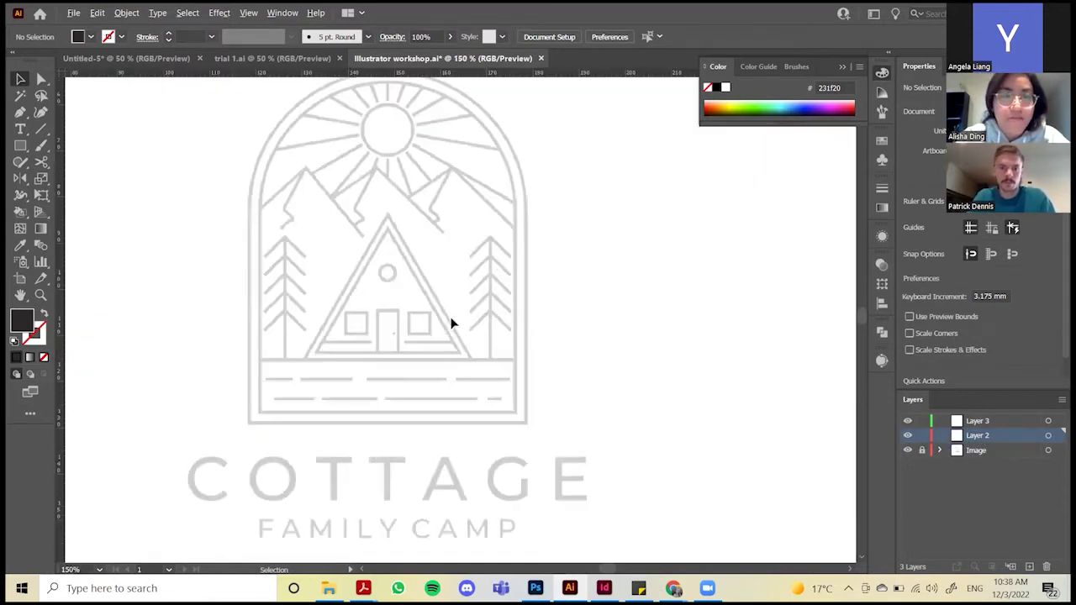
{"action": "scroll", "coordinate": [278, 329], "scroll_direction": "down", "scroll_amount": 1}
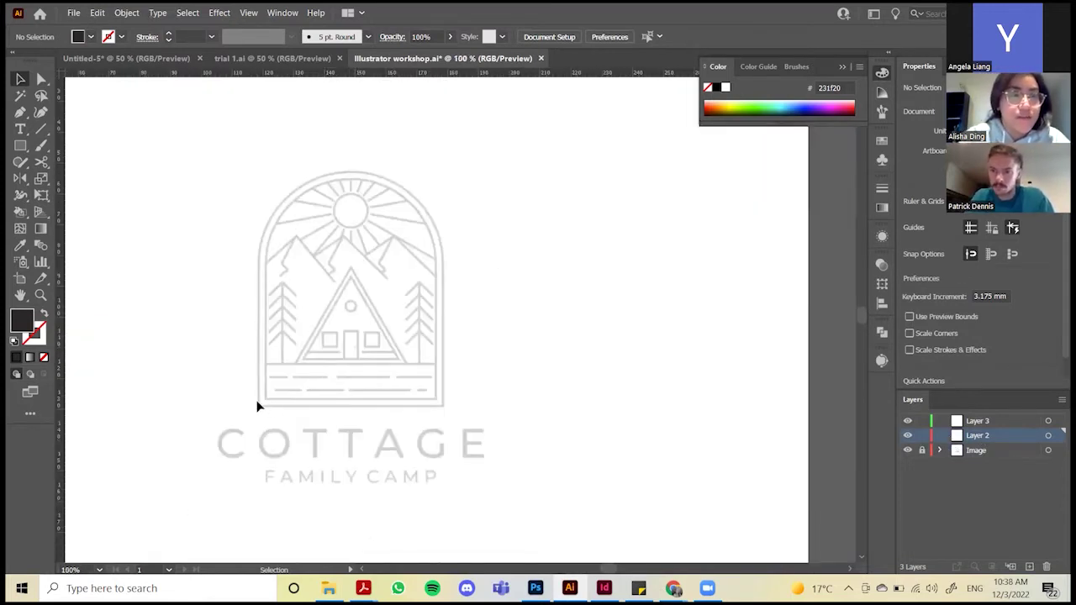
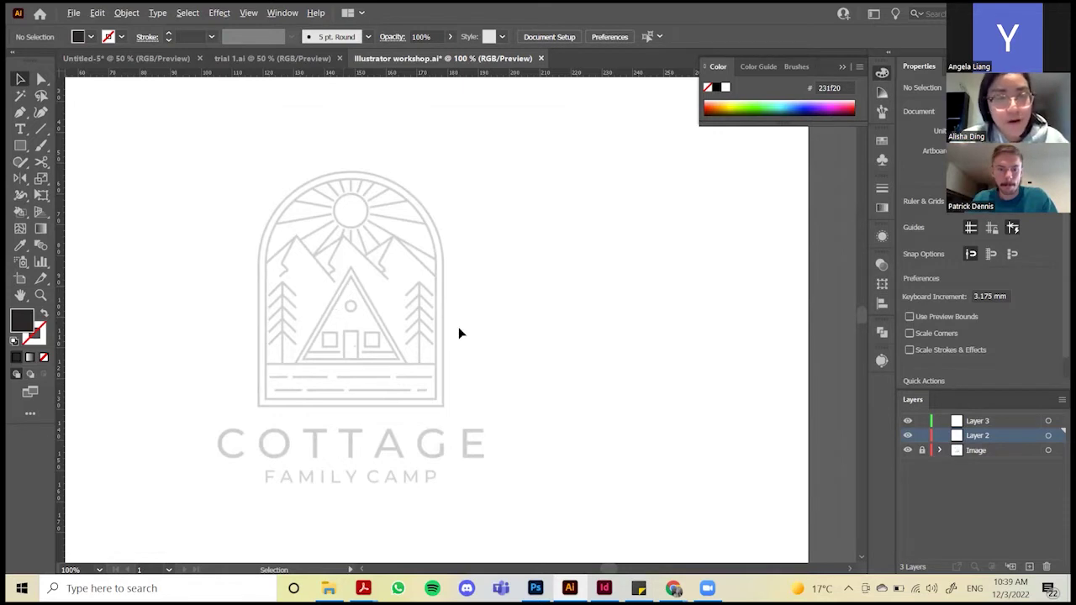
Draw a filled, closed curved shape overlapping the logo's upper-left edge with the Pen tool, and delete it after moving it down
{"action": "scroll", "coordinate": [459, 334], "scroll_direction": "down", "scroll_amount": 1}
{"action": "scroll", "coordinate": [387, 370], "scroll_direction": "up", "scroll_amount": 1}
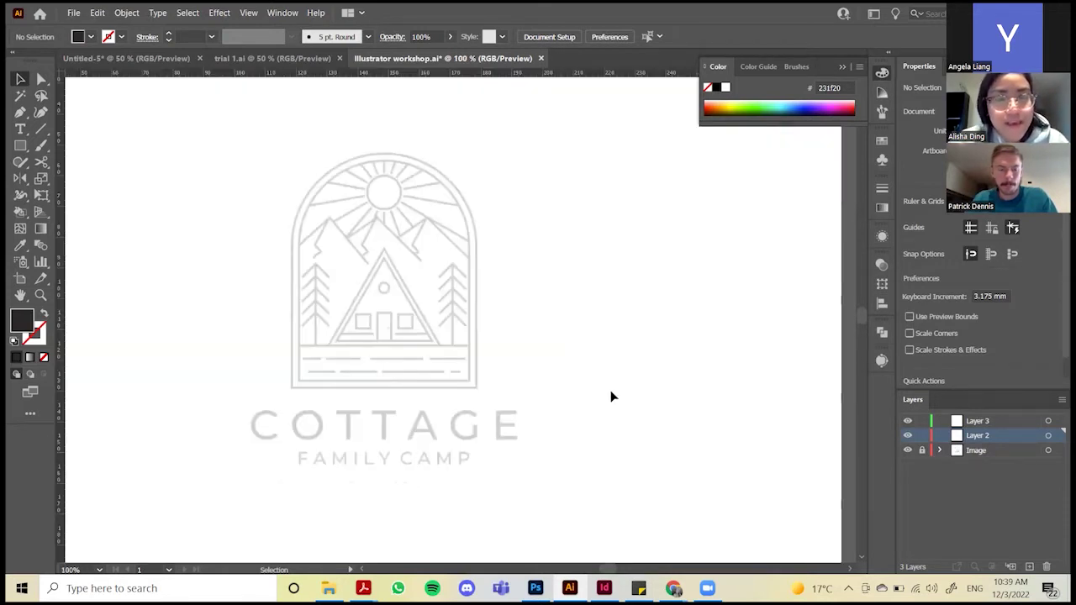
{"action": "left_click", "coordinate": [20, 113]}
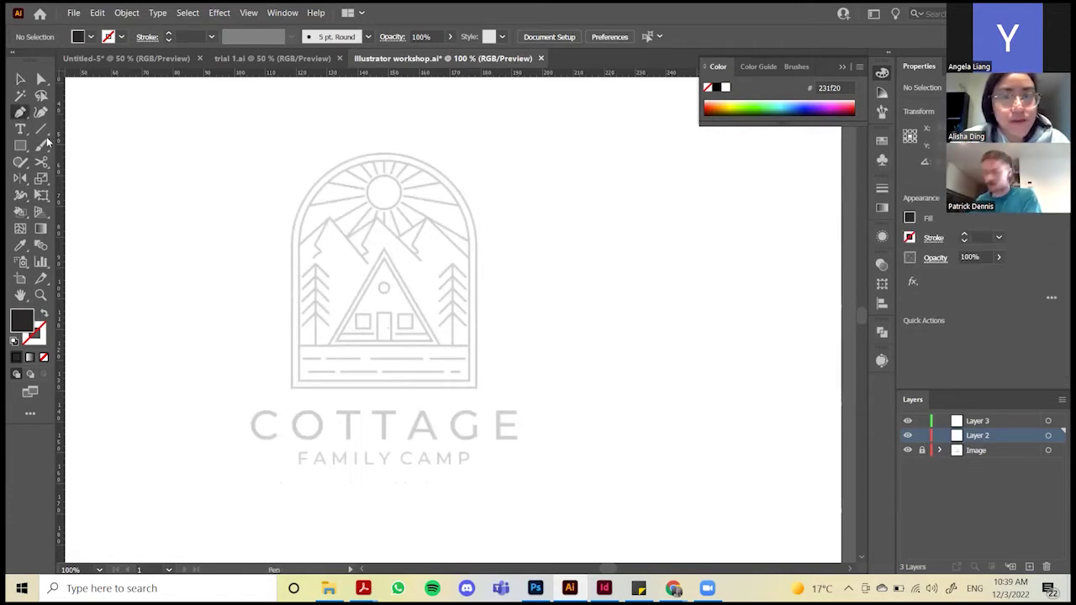
{"action": "left_click", "coordinate": [168, 176]}
{"action": "left_click_drag", "start_coordinate": [199, 113], "coordinate": [287, 124]}
{"action": "left_click_drag", "start_coordinate": [364, 151], "coordinate": [364, 153]}
{"action": "left_click_drag", "start_coordinate": [284, 181], "coordinate": [192, 211]}
{"action": "left_click_drag", "start_coordinate": [168, 177], "coordinate": [171, 182]}
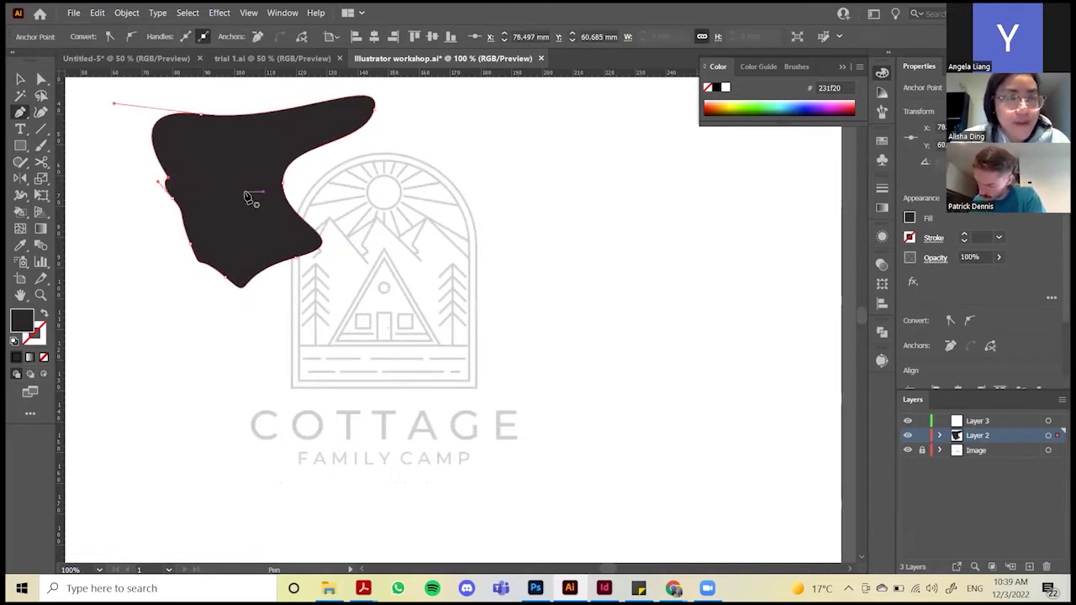
{"action": "left_click_drag", "start_coordinate": [212, 193], "coordinate": [217, 291]}
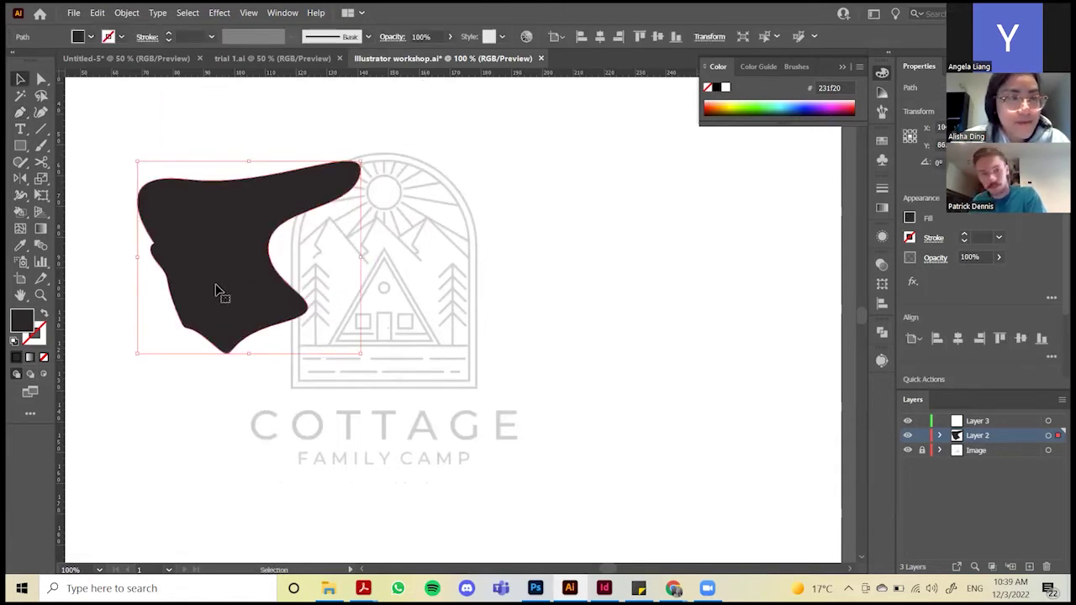
{"action": "key", "text": "Delete"}
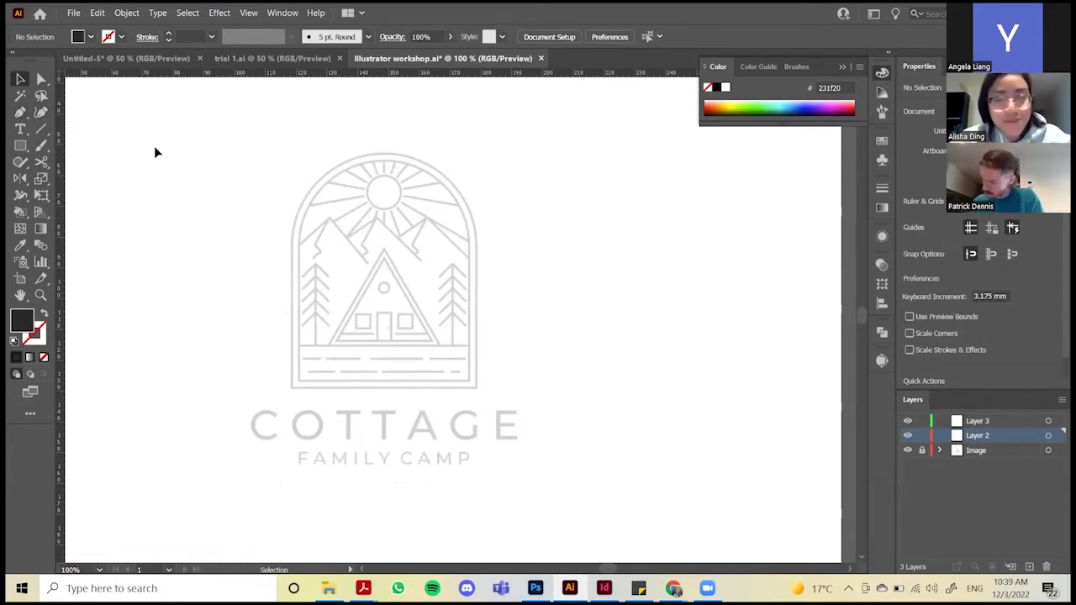
Draw a closed, filled Pen shape about 63 by 46 mm beside the logo's arch, mixing straight and curved segments
{"action": "key", "text": "p"}
{"action": "left_click_drag", "start_coordinate": [183, 169], "coordinate": [206, 148]}
{"action": "left_click", "coordinate": [306, 117]}
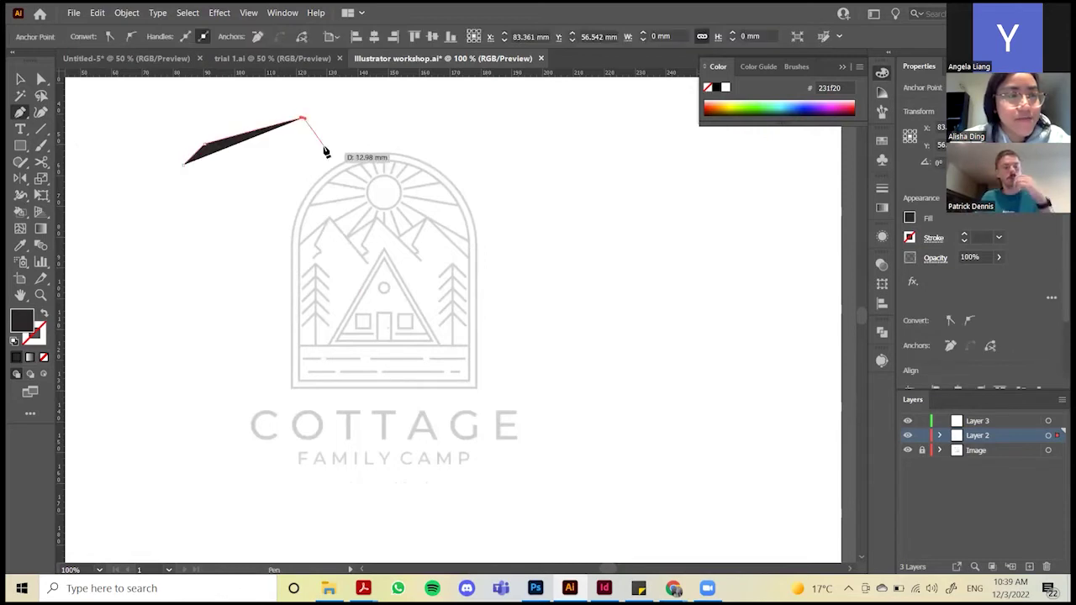
{"action": "left_click", "coordinate": [320, 164]}
{"action": "left_click", "coordinate": [202, 237]}
{"action": "left_click_drag", "start_coordinate": [132, 242], "coordinate": [144, 182]}
{"action": "left_click", "coordinate": [185, 165]}
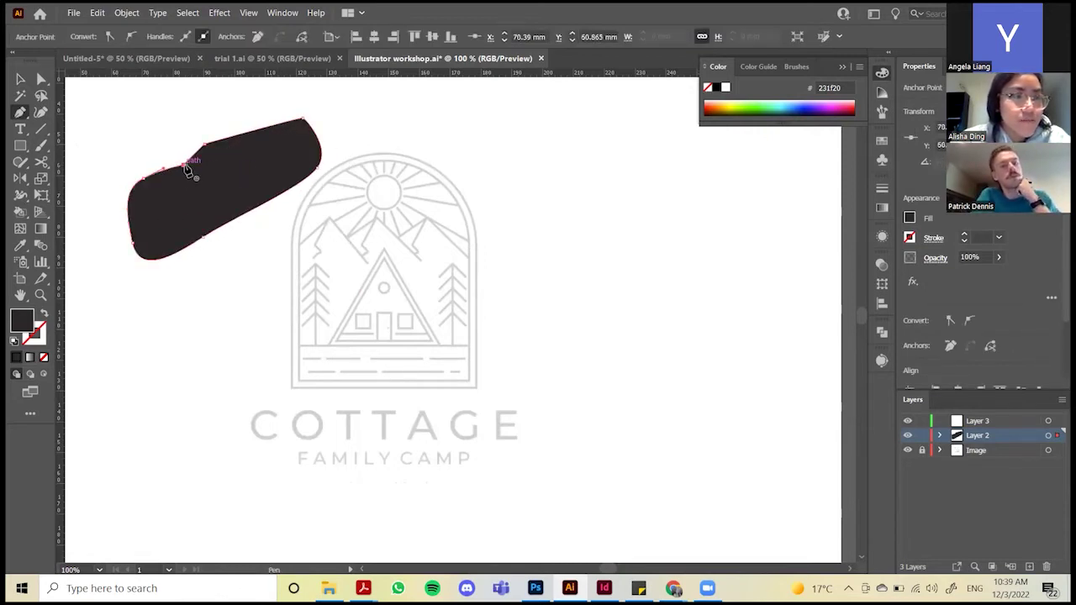
Swap fill and stroke to get an unfilled 1 pt outline, and remove the practice shape
{"action": "left_click", "coordinate": [45, 316]}
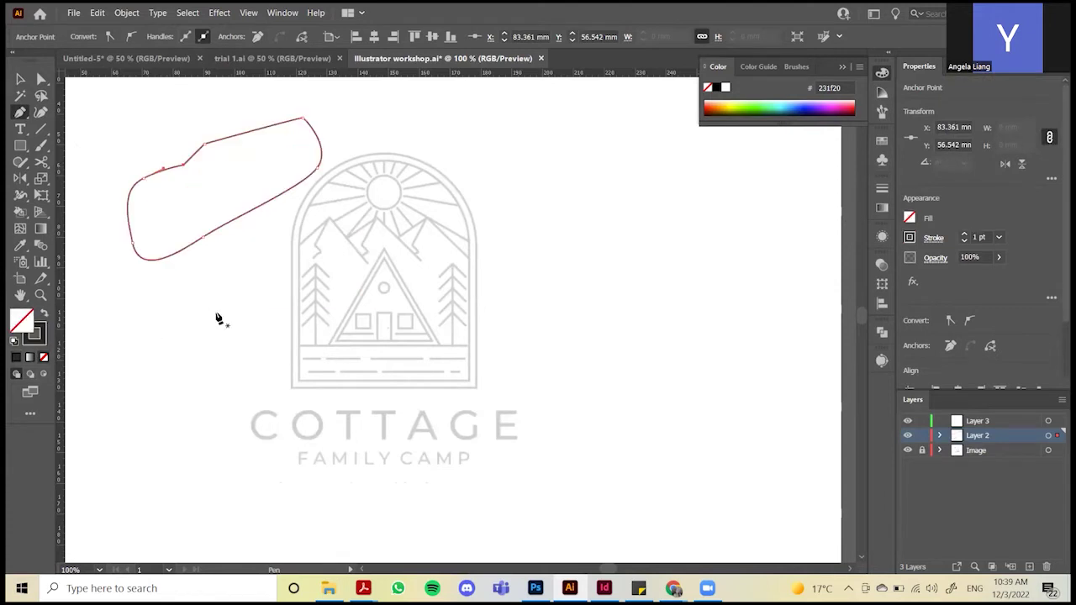
{"action": "key", "text": "v"}
{"action": "left_click_drag", "start_coordinate": [240, 267], "coordinate": [236, 268]}
{"action": "key", "text": "ctrl+z"}
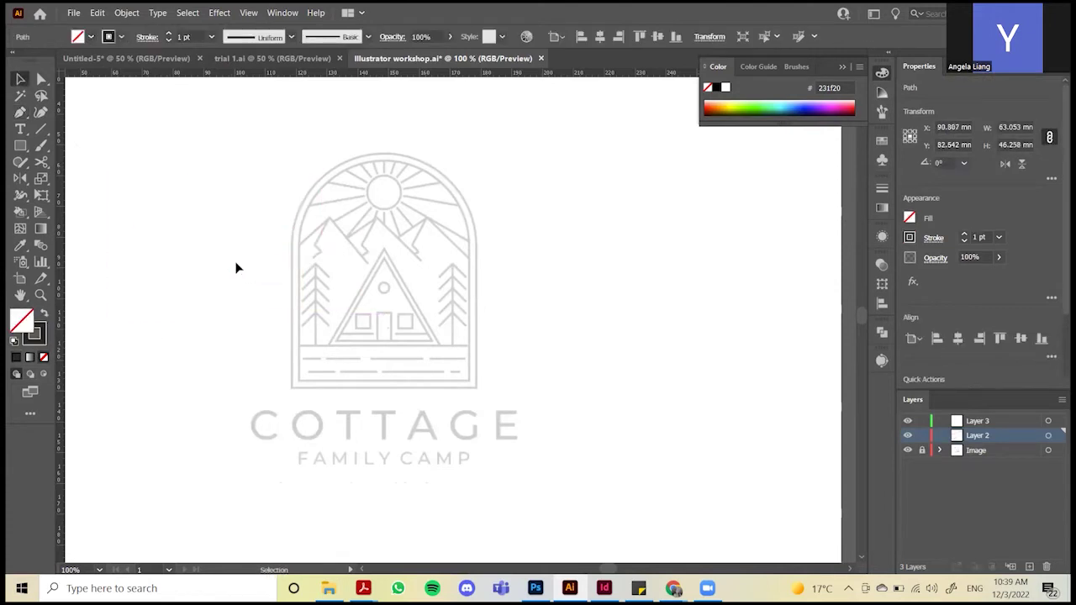
Draw a closed, straight-sided Pen outline about 66 by 15 mm above and left of the logo's arch
{"action": "left_click", "coordinate": [21, 111]}
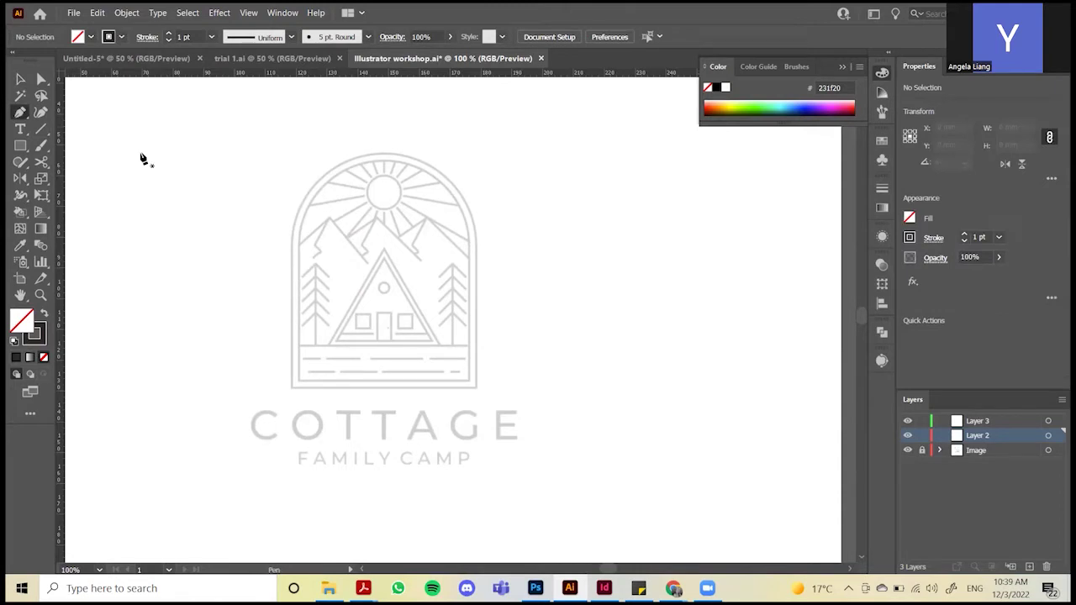
{"action": "left_click", "coordinate": [141, 153]}
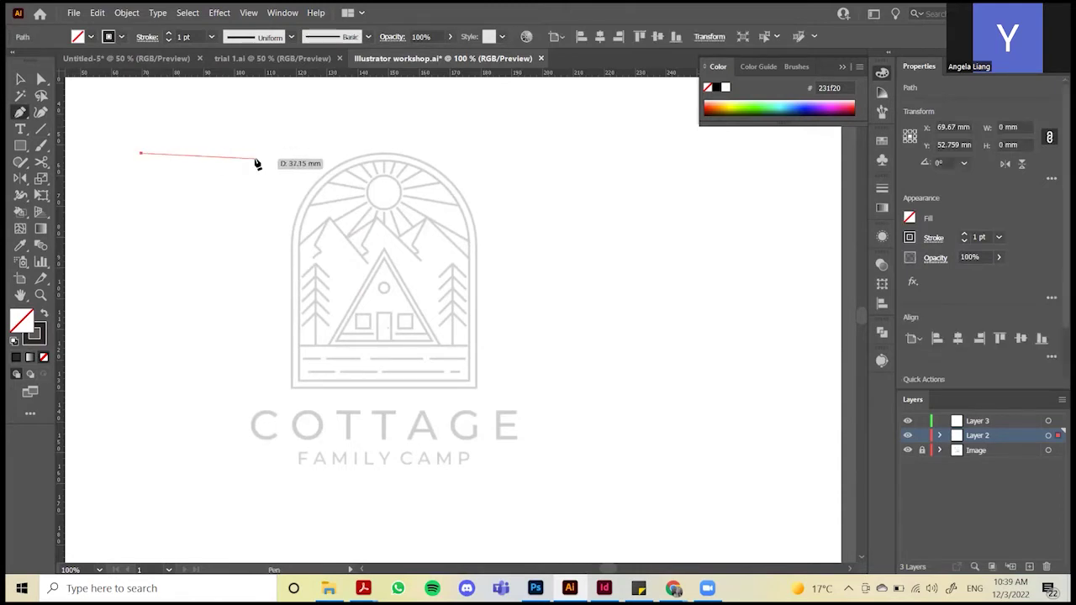
{"action": "left_click", "coordinate": [261, 153]}
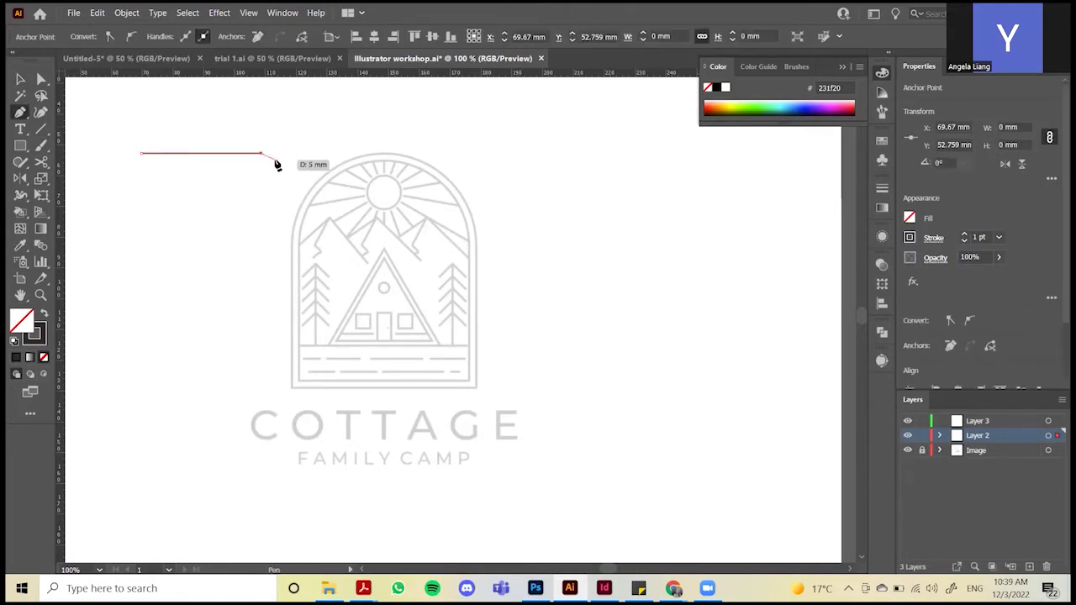
{"action": "left_click", "coordinate": [324, 151]}
{"action": "left_click", "coordinate": [244, 116]}
{"action": "left_click", "coordinate": [167, 127]}
{"action": "left_click", "coordinate": [138, 117]}
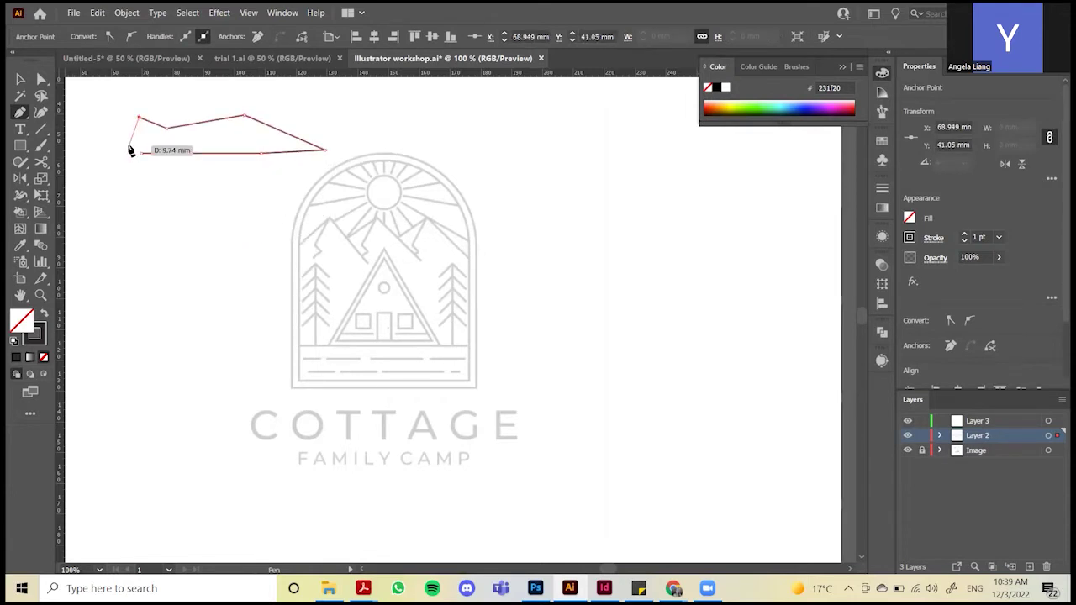
{"action": "left_click", "coordinate": [120, 160]}
{"action": "left_click", "coordinate": [141, 154]}
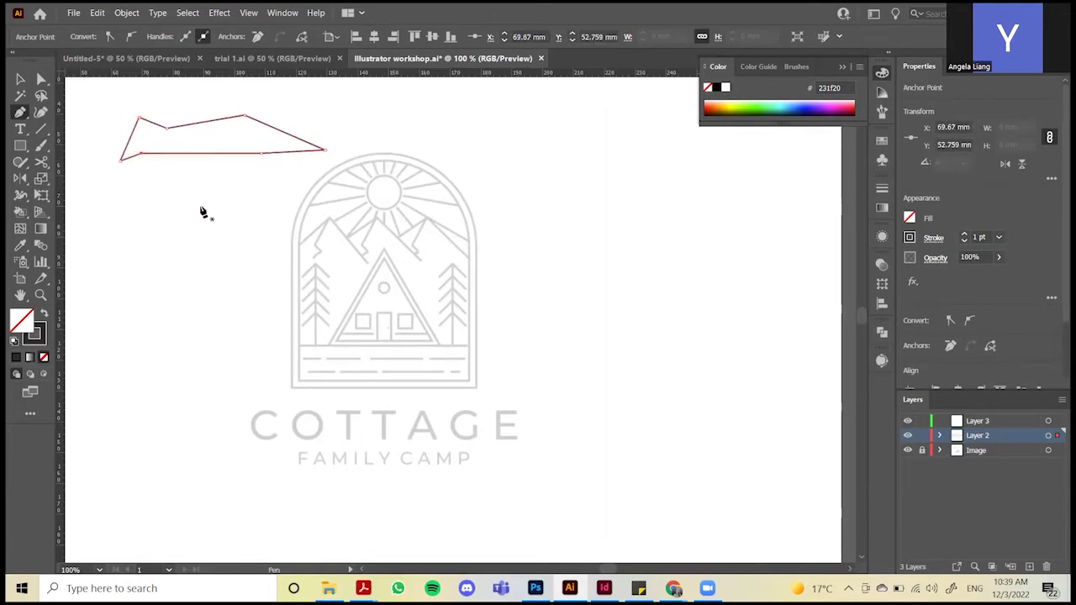
Draw a closed, roughly circular outline with curved Pen segments below the straight-sided shape
{"action": "left_click", "coordinate": [139, 211]}
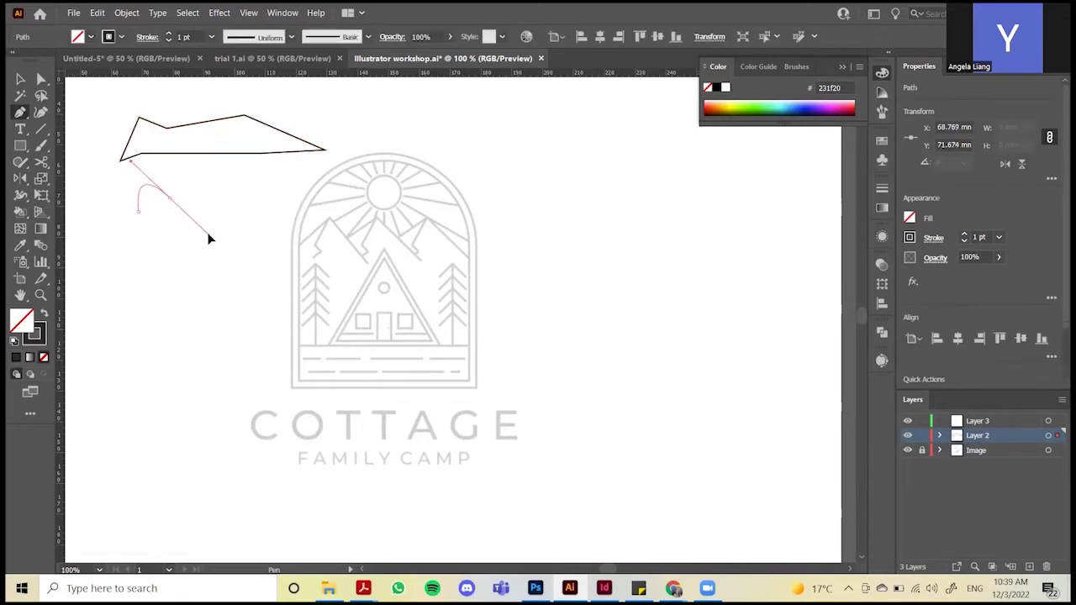
{"action": "left_click_drag", "start_coordinate": [170, 198], "coordinate": [196, 207]}
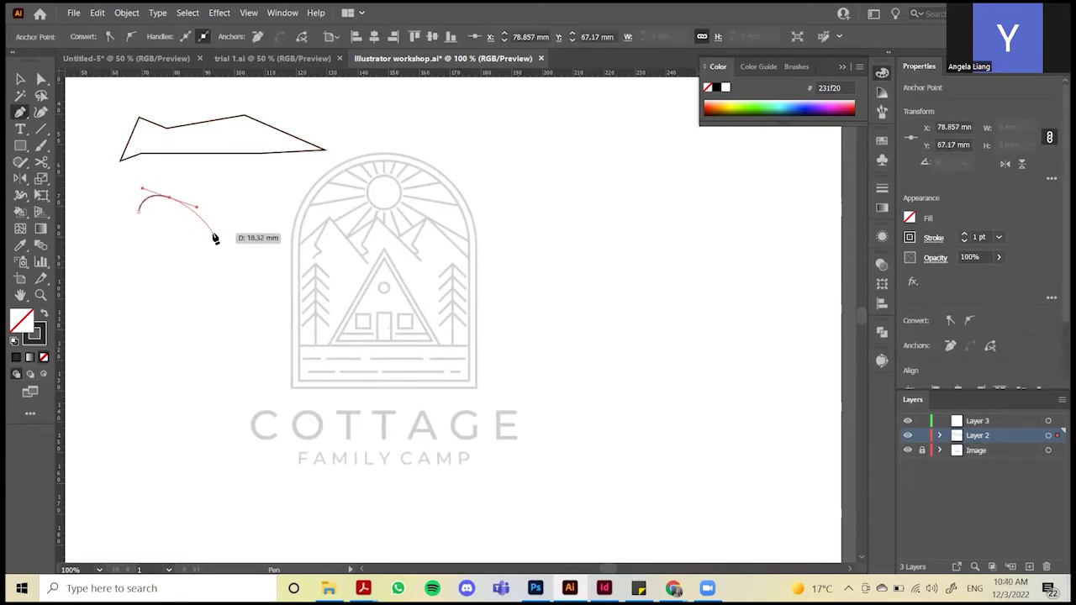
{"action": "left_click_drag", "start_coordinate": [222, 232], "coordinate": [143, 328]}
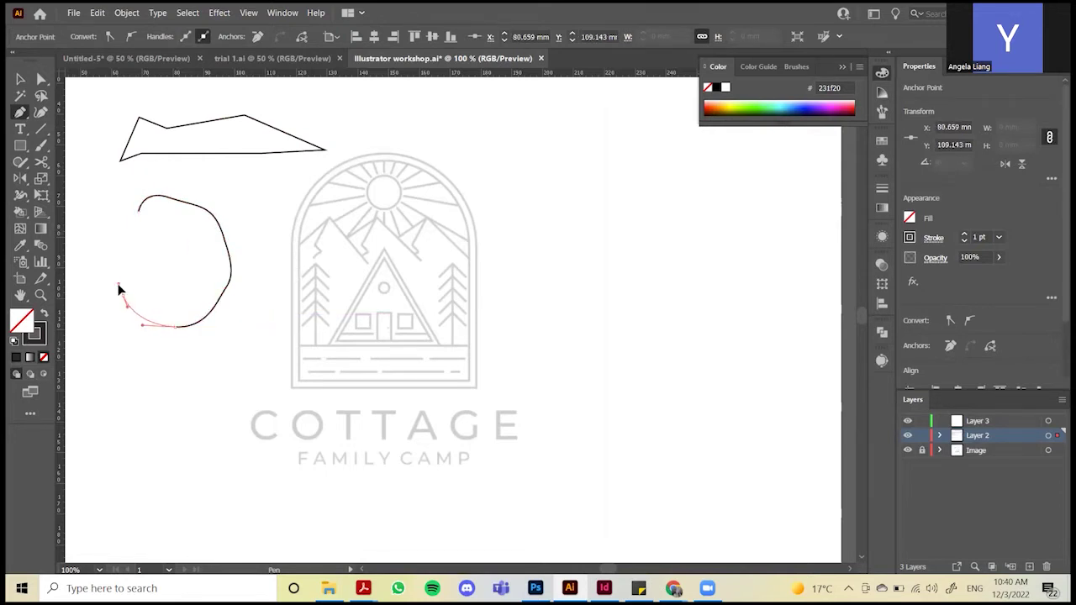
{"action": "left_click_drag", "start_coordinate": [117, 294], "coordinate": [139, 217]}
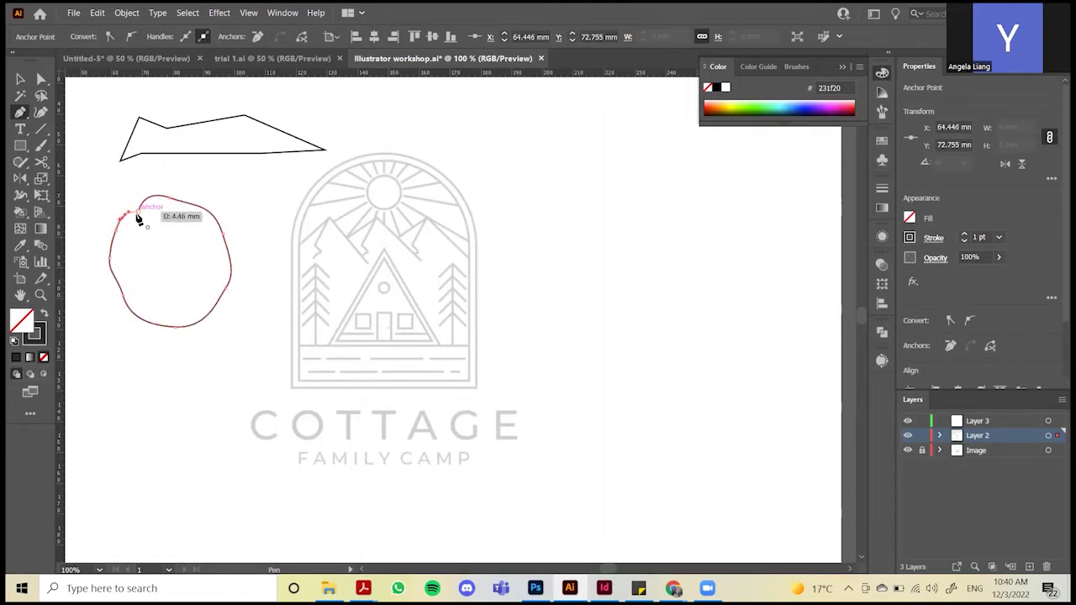
{"action": "left_click_drag", "start_coordinate": [139, 217], "coordinate": [139, 216]}
Delete both the rounded and the straight-sided practice outlines
{"action": "key", "text": "v"}
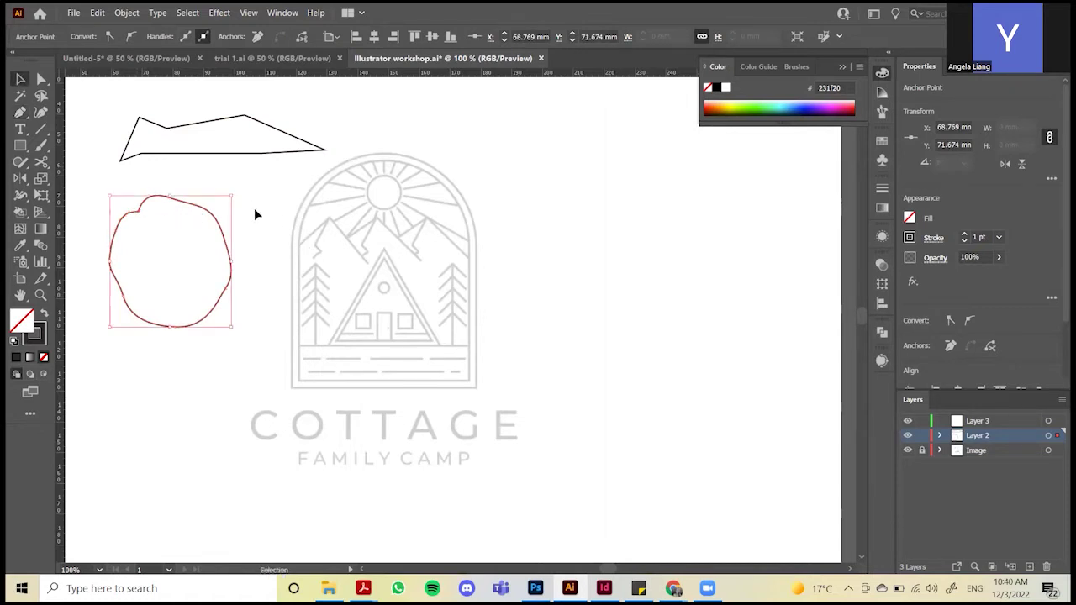
{"action": "left_click", "coordinate": [194, 155]}
{"action": "left_click", "coordinate": [194, 155]}
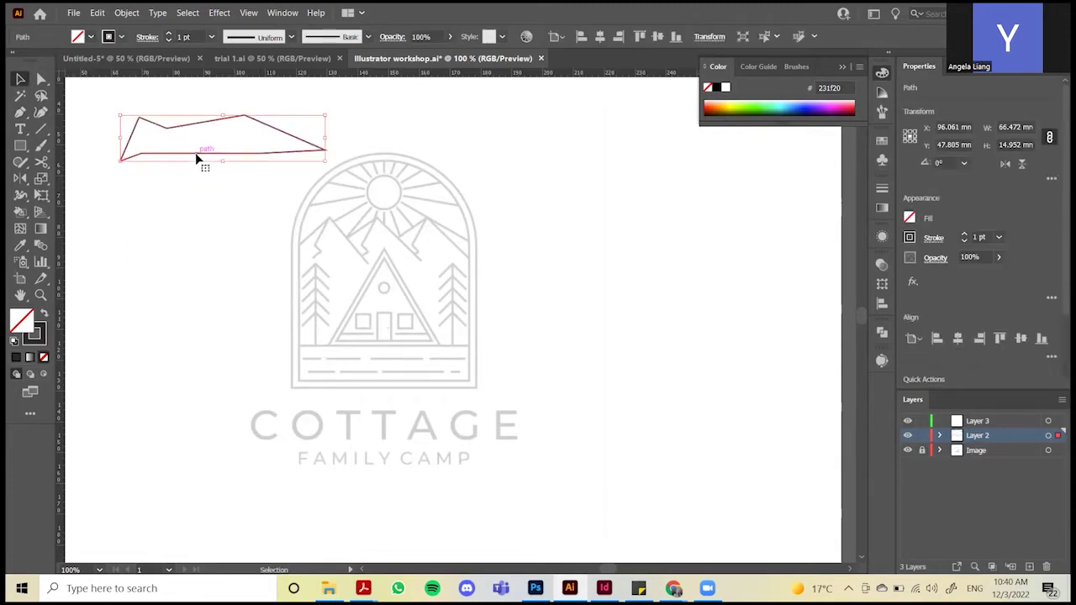
{"action": "key", "text": "Delete"}
Draw an open curved Pen path about 33 by 33 mm left of the logo, and delete it after moving it
{"action": "key", "text": "p"}
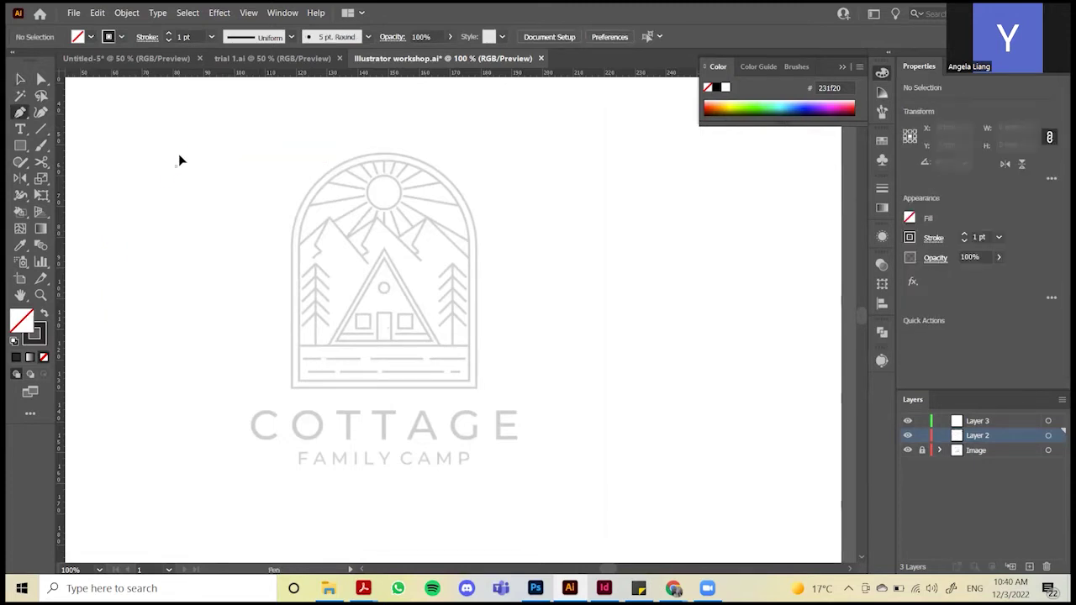
{"action": "left_click", "coordinate": [176, 165]}
{"action": "left_click_drag", "start_coordinate": [232, 133], "coordinate": [248, 133]}
{"action": "left_click_drag", "start_coordinate": [254, 173], "coordinate": [202, 244]}
{"action": "key", "text": "Escape"}
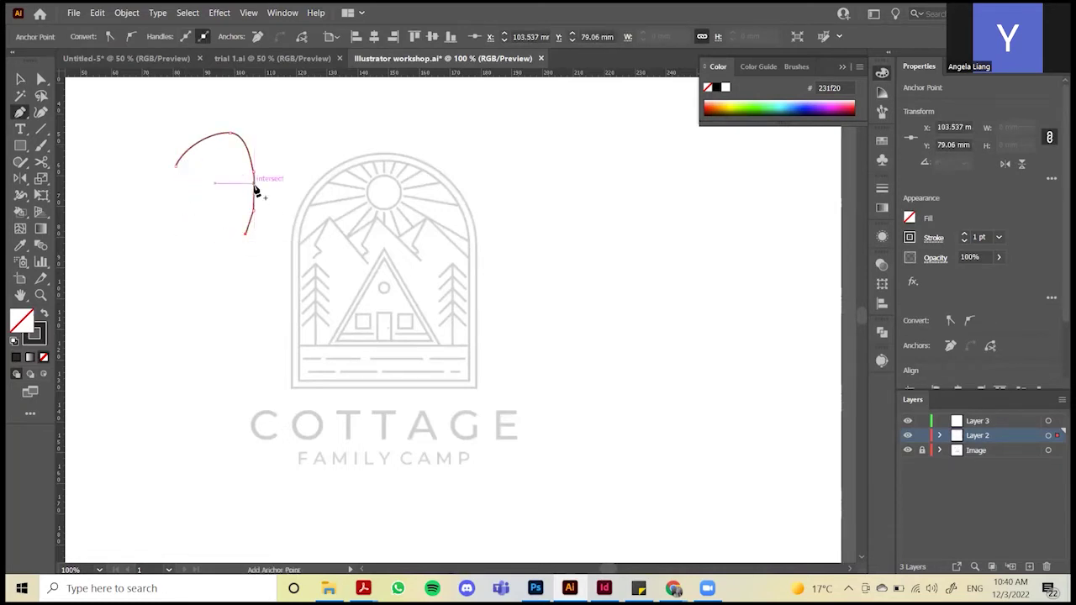
{"action": "key", "text": "v"}
{"action": "left_click_drag", "start_coordinate": [257, 184], "coordinate": [254, 236]}
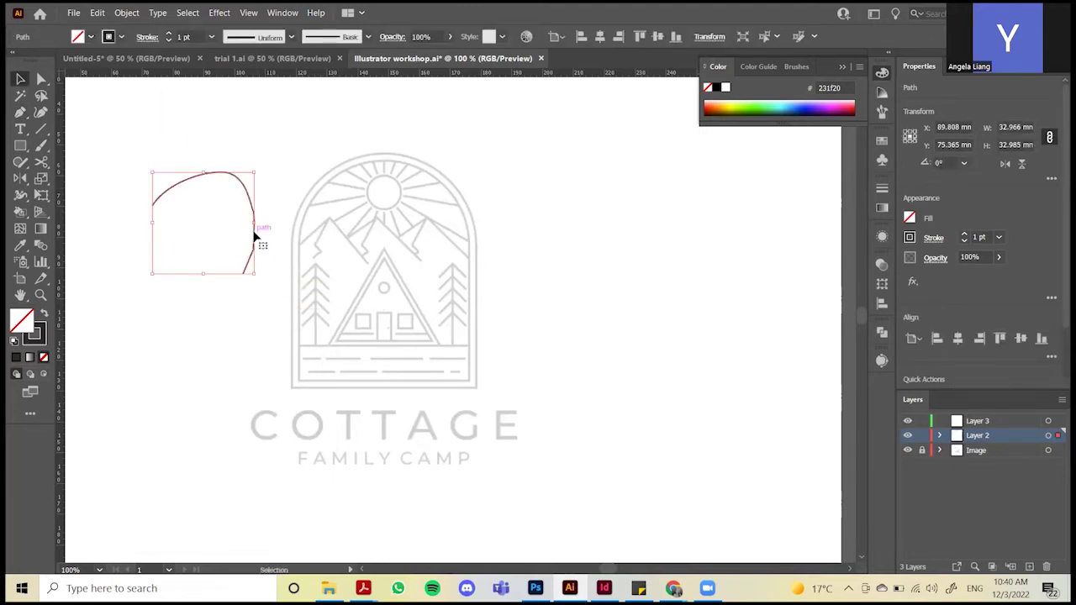
{"action": "key", "text": "Delete"}
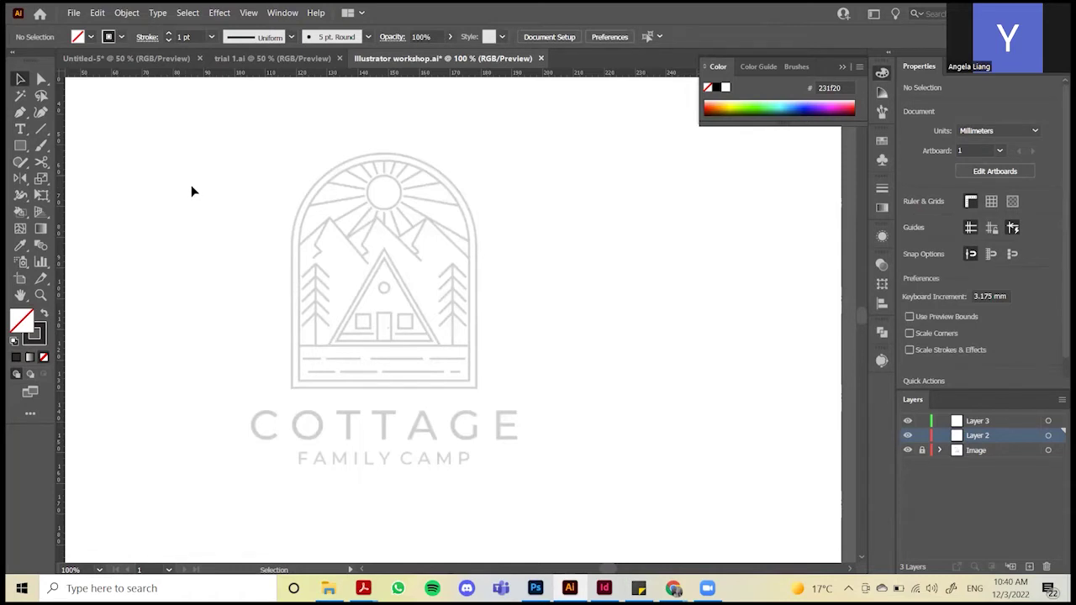
Draw an open curved Pen path about 53 by 55 mm and move it over the upper part of the logo's arch
{"action": "key", "text": "p"}
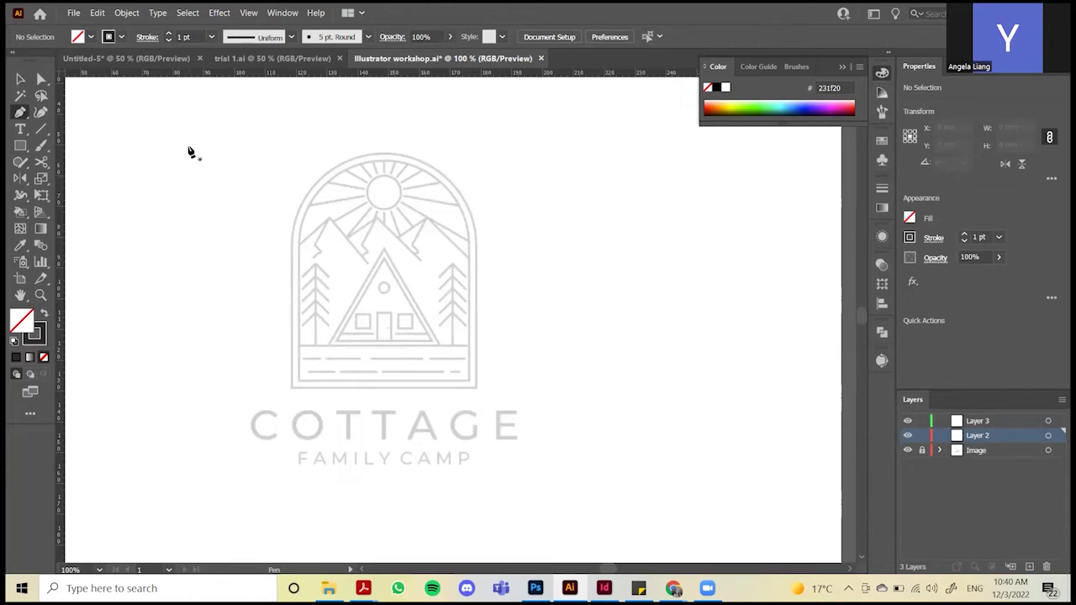
{"action": "key", "text": "v"}
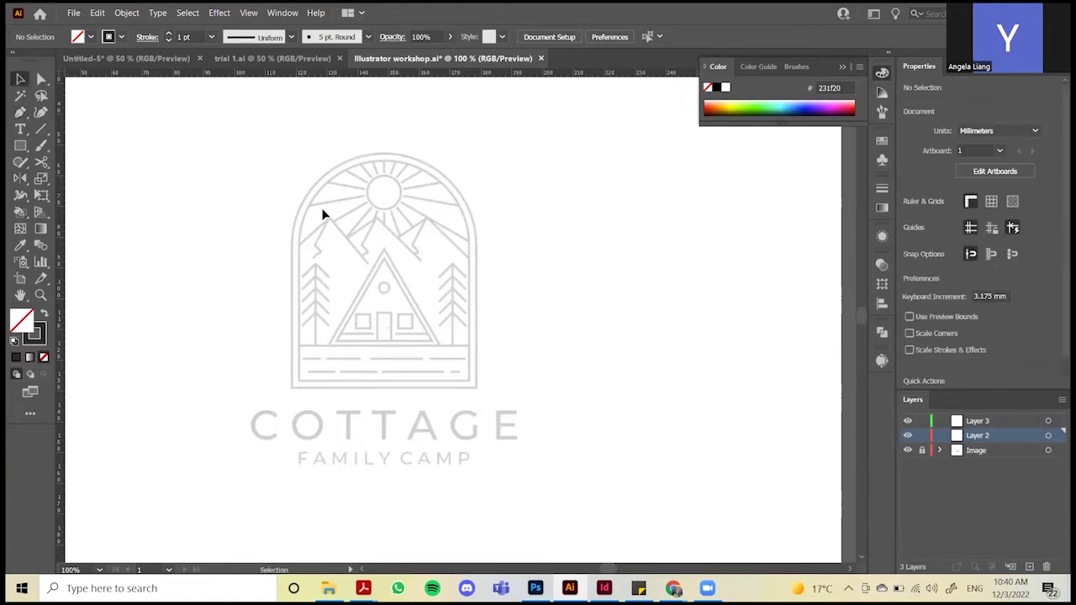
{"action": "key", "text": "p"}
{"action": "left_click", "coordinate": [268, 173]}
{"action": "left_click_drag", "start_coordinate": [337, 122], "coordinate": [358, 132]}
{"action": "left_click_drag", "start_coordinate": [400, 205], "coordinate": [402, 223]}
{"action": "mouse_move", "coordinate": [346, 292]}
{"action": "left_mouse_down"}
{"action": "mouse_move", "coordinate": [278, 294]}
{"action": "mouse_move", "coordinate": [242, 264]}
{"action": "left_mouse_up"}
{"action": "key", "text": "v"}
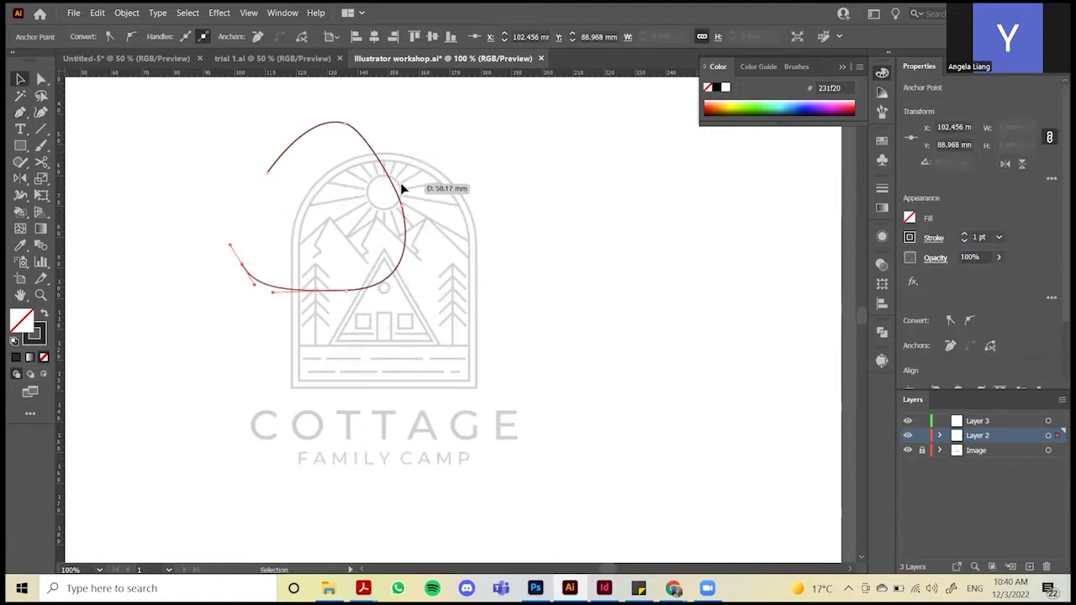
{"action": "left_click_drag", "start_coordinate": [414, 196], "coordinate": [463, 229]}
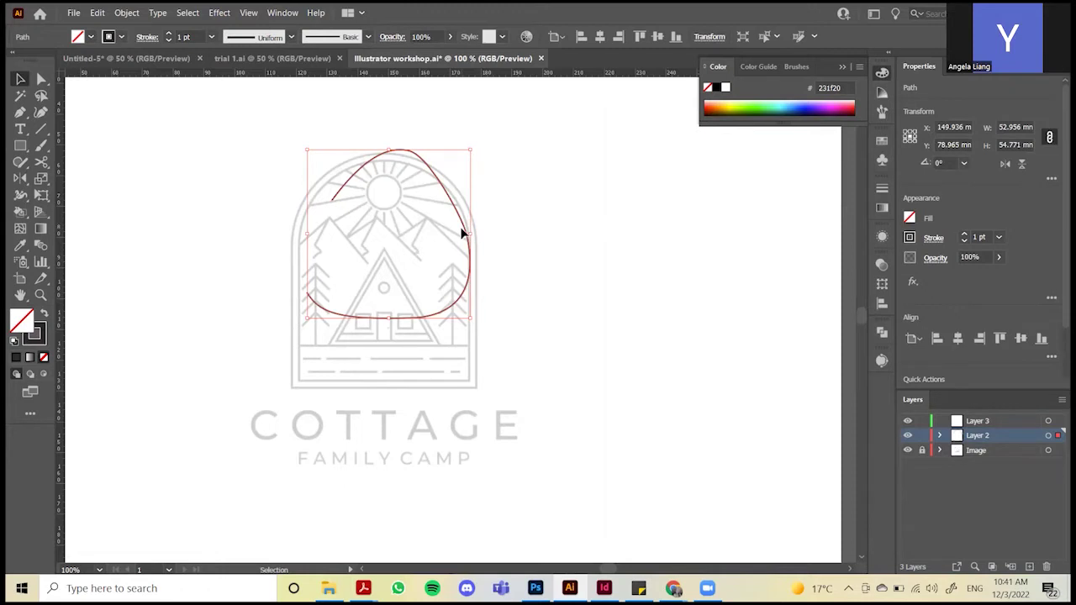
Delete the curved practice path and begin a Pen path at the lower-left corner of the outer arch frame
{"action": "key", "text": "Delete"}
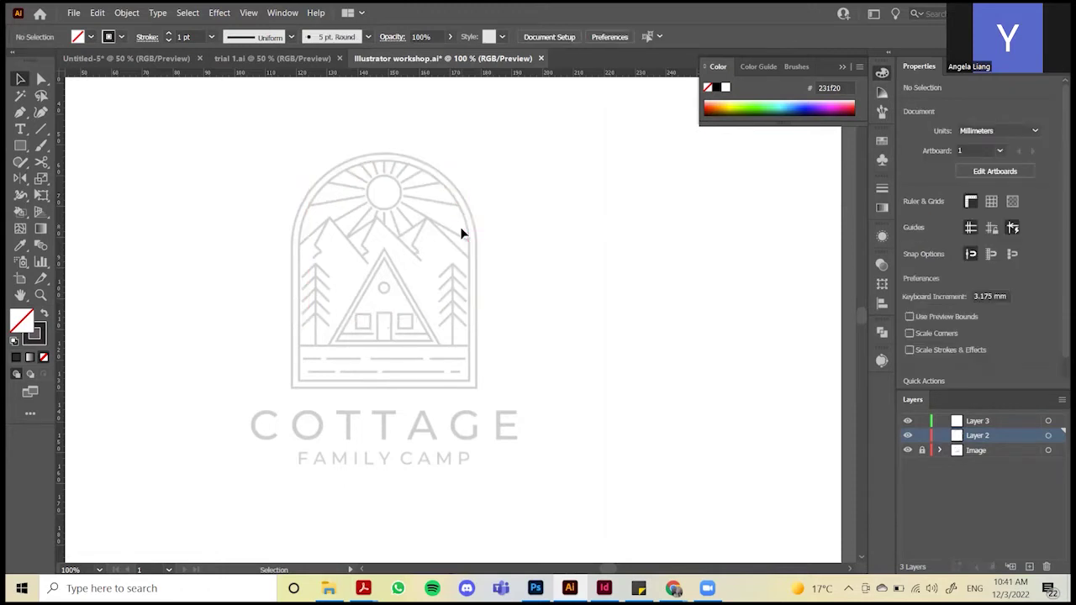
{"action": "left_click", "coordinate": [20, 111]}
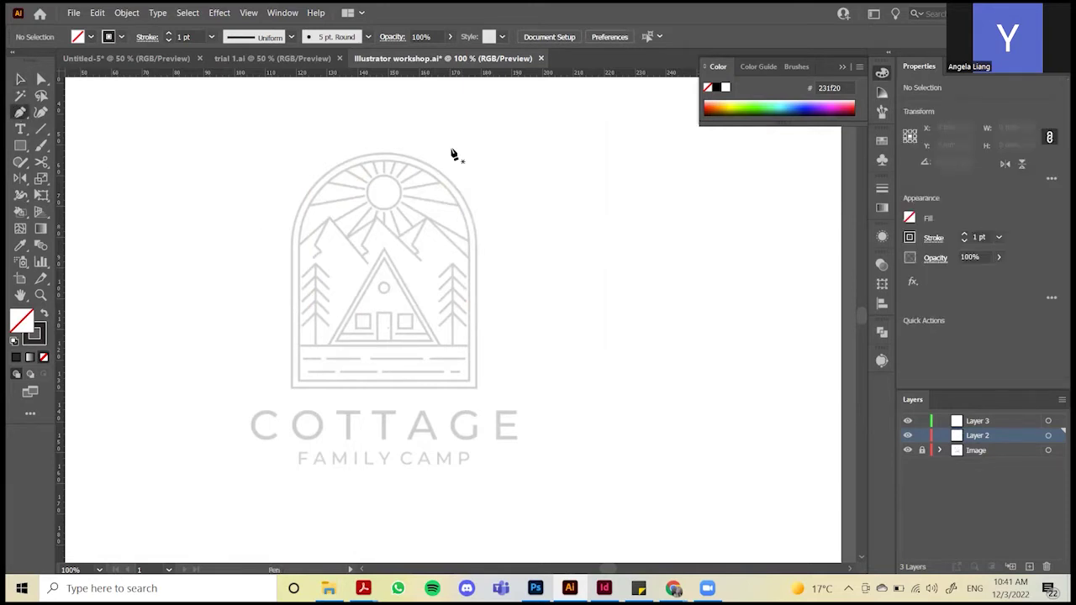
{"action": "left_click", "coordinate": [291, 388]}
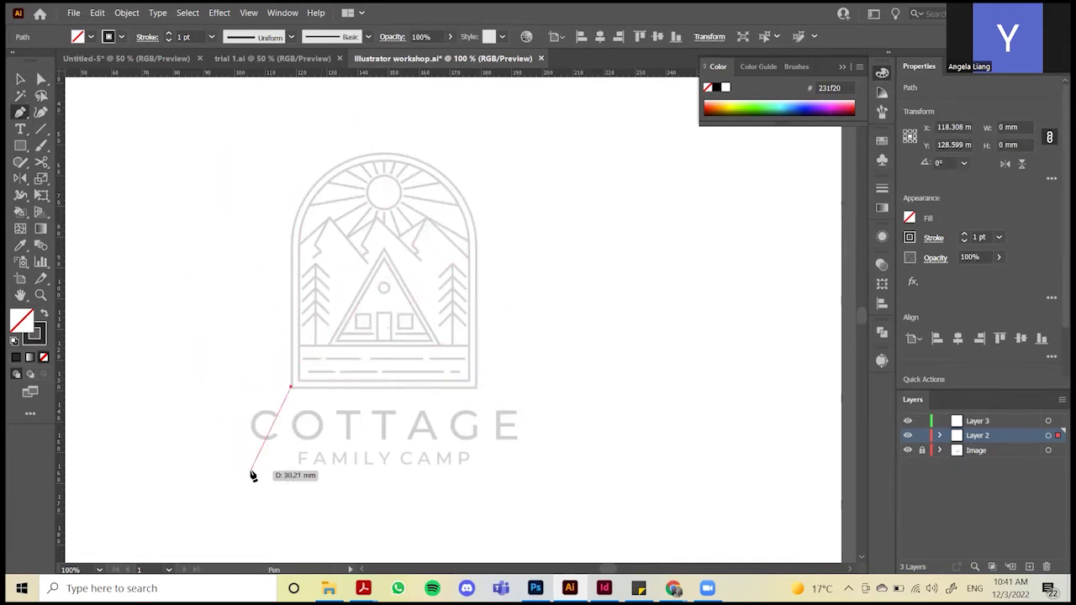
{"action": "left_click", "coordinate": [412, 467]}
{"action": "left_click", "coordinate": [534, 402]}
{"action": "left_click", "coordinate": [550, 323]}
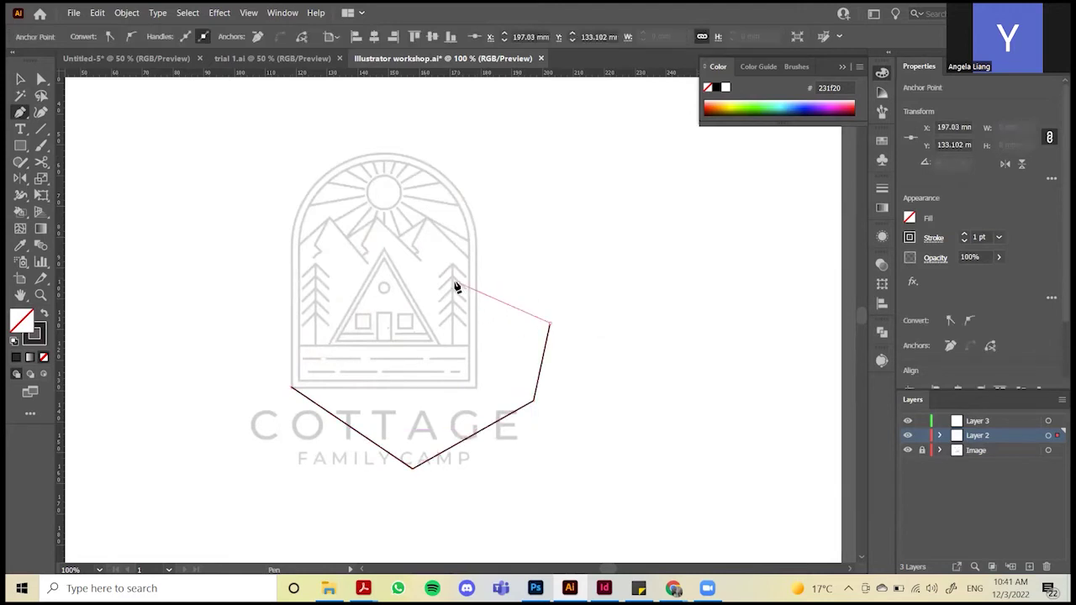
{"action": "key", "text": "ctrl+z"}
{"action": "key", "text": "ctrl+z"}
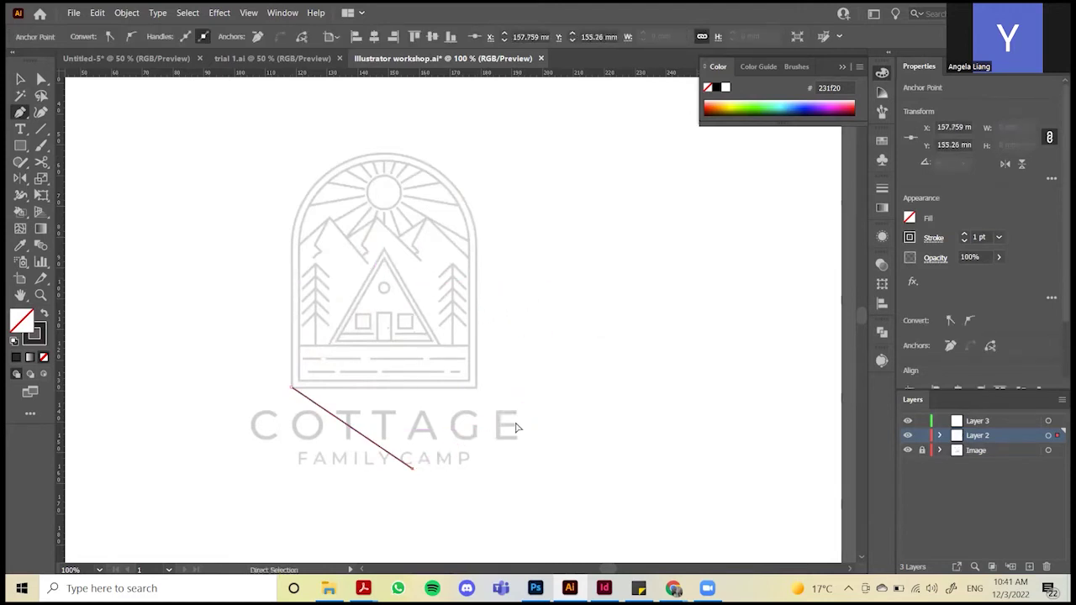
{"action": "key", "text": "ctrl+z"}
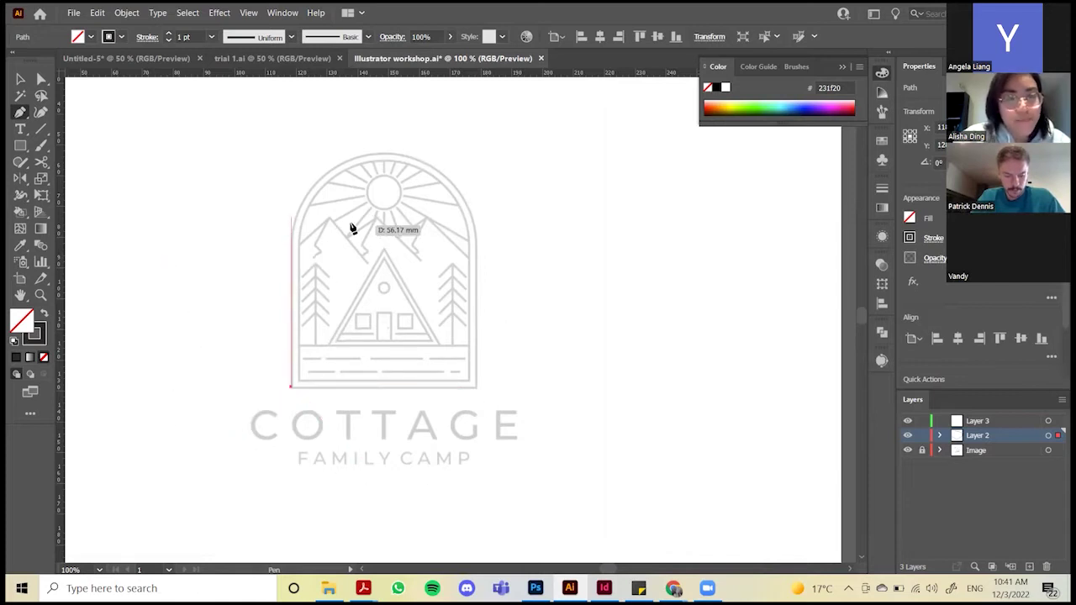
Trace the outer arch frame as a closed Pen path with a straight base, straight sides and a smooth curved top
{"action": "left_click", "coordinate": [477, 388]}
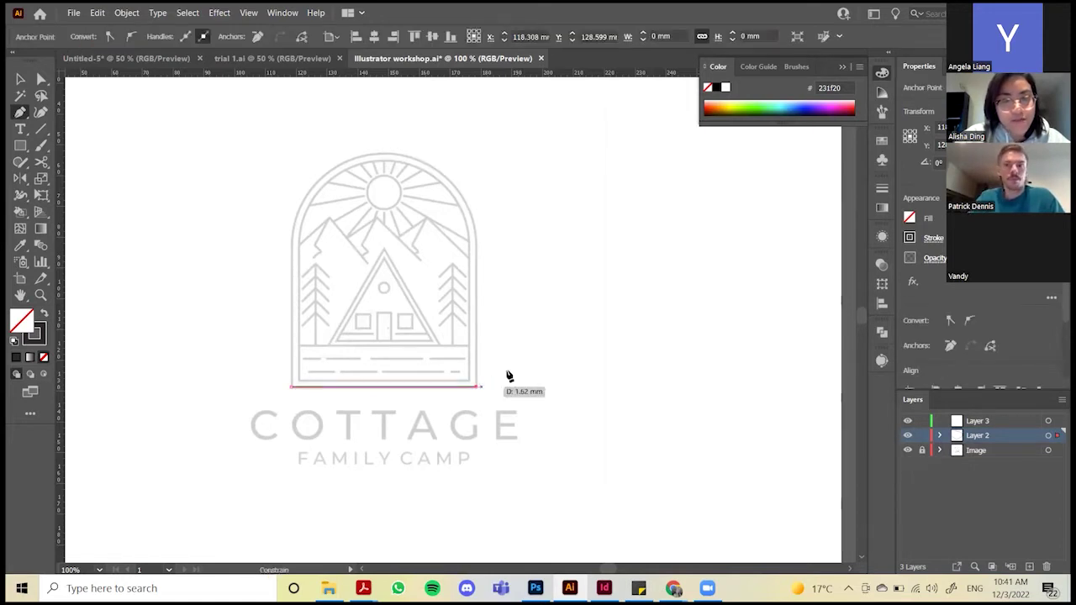
{"action": "left_click", "coordinate": [476, 231]}
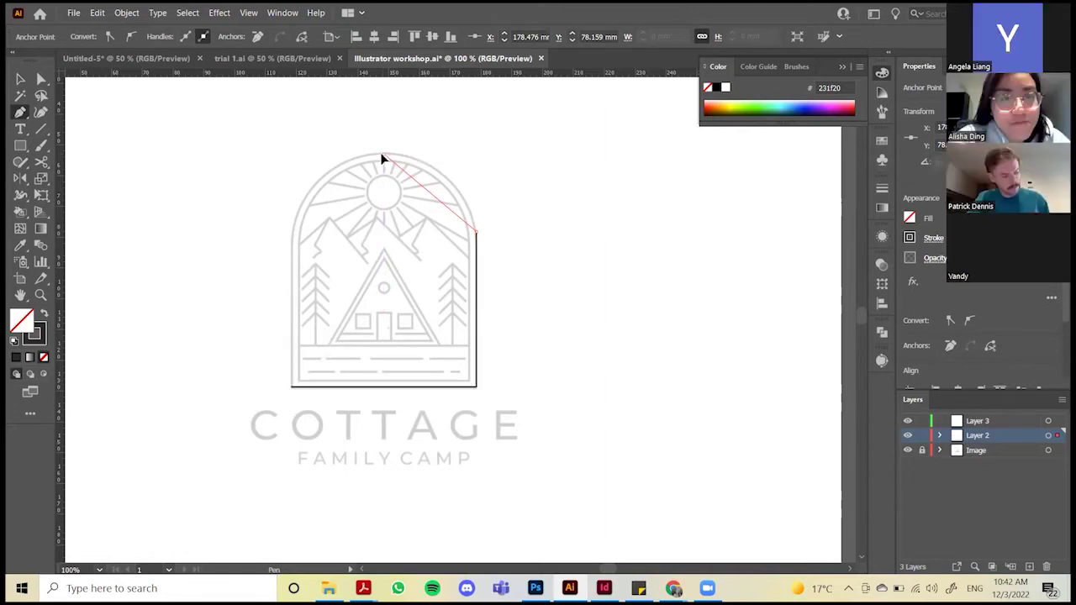
{"action": "left_click_drag", "start_coordinate": [384, 157], "coordinate": [301, 153]}
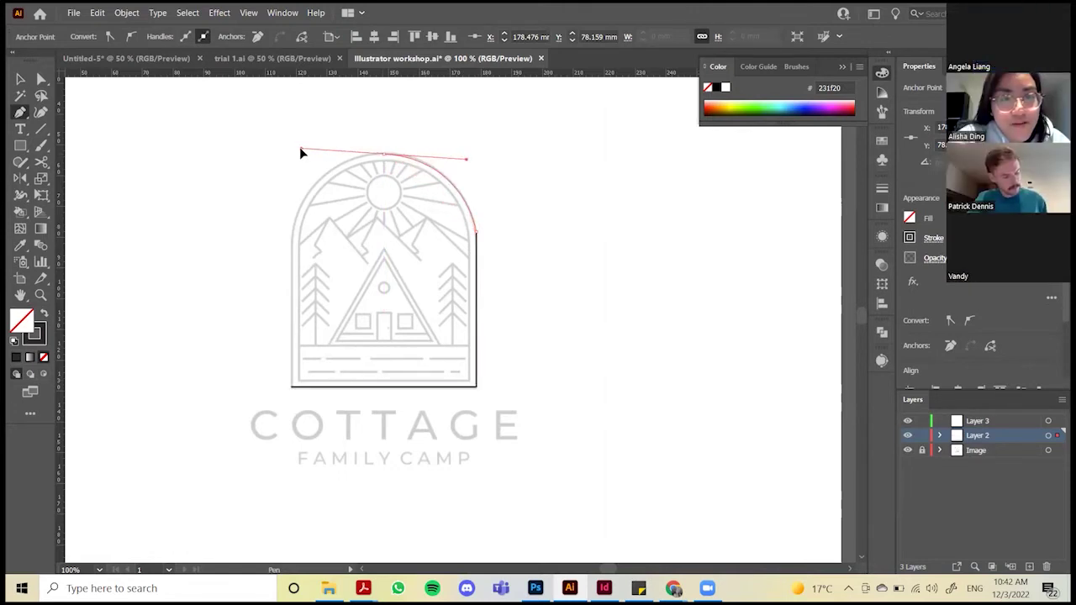
{"action": "left_click", "coordinate": [294, 233]}
{"action": "left_click", "coordinate": [290, 387]}
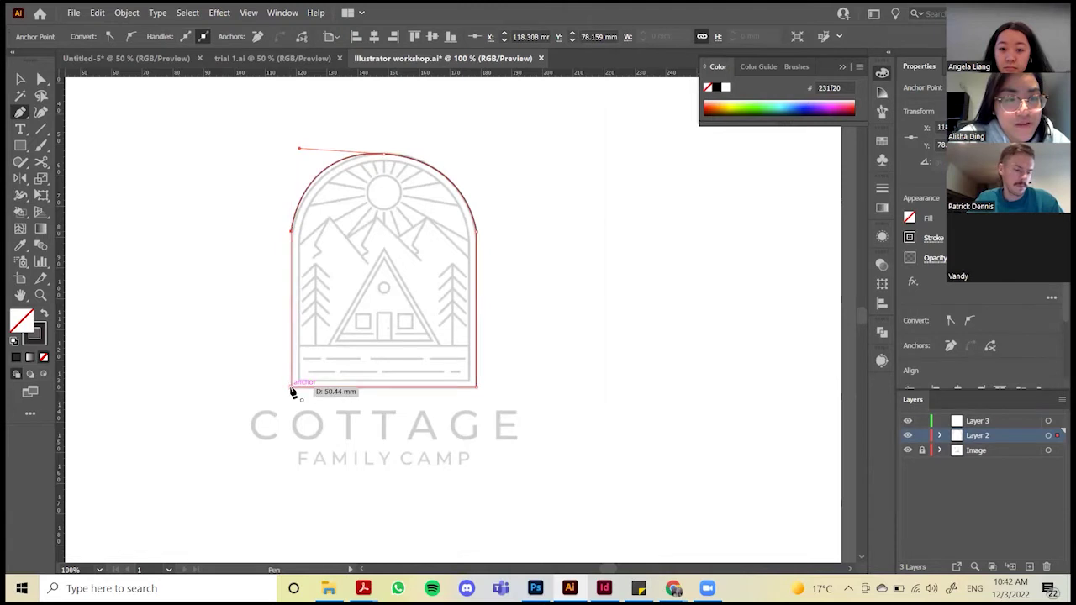
Move the closed arch outline beside the faded logo and undo the move
{"action": "key", "text": "v"}
{"action": "left_click_drag", "start_coordinate": [448, 191], "coordinate": [505, 189]}
{"action": "key", "text": "ctrl+z"}
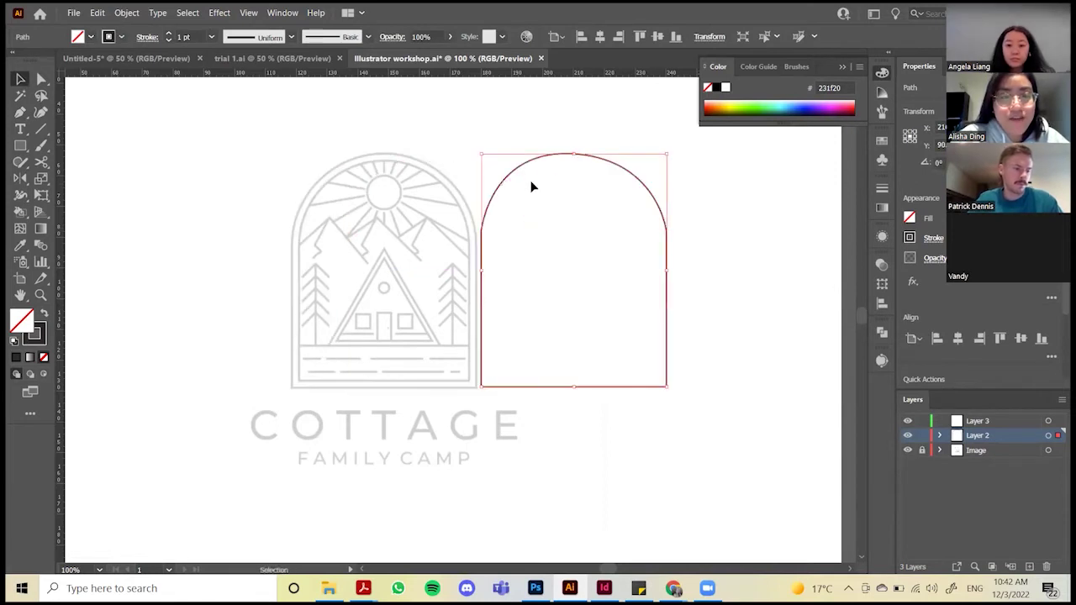
{"action": "key", "text": "ctrl+z"}
Draw a small closed polygon with the Pen tool near the two arch lines at the upper-left curve
{"action": "scroll", "coordinate": [383, 159], "scroll_direction": "up", "scroll_amount": 2}
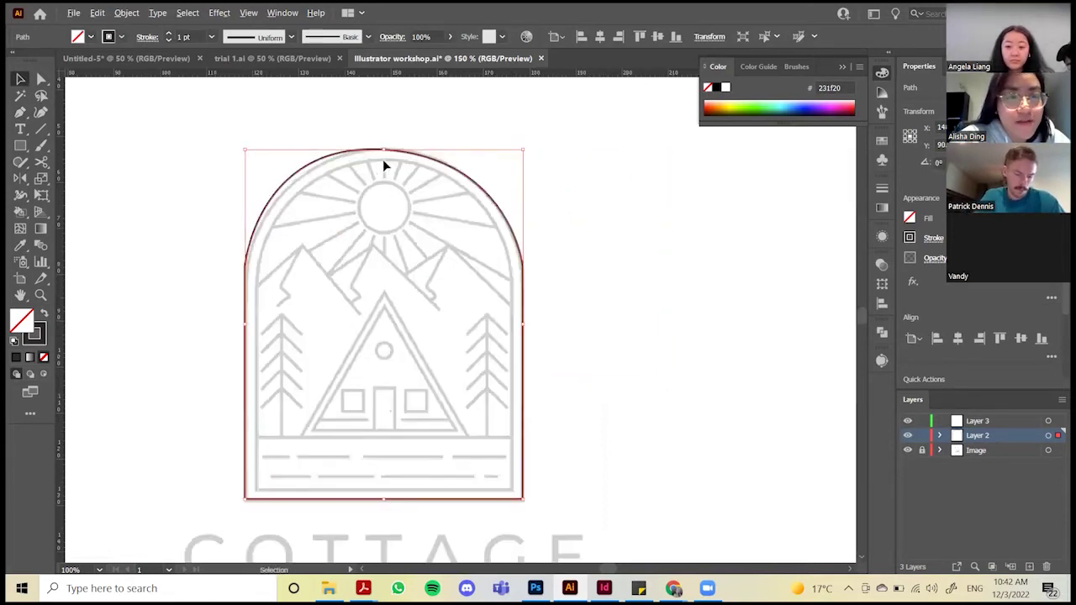
{"action": "scroll", "coordinate": [383, 159], "scroll_direction": "down", "scroll_amount": 1}
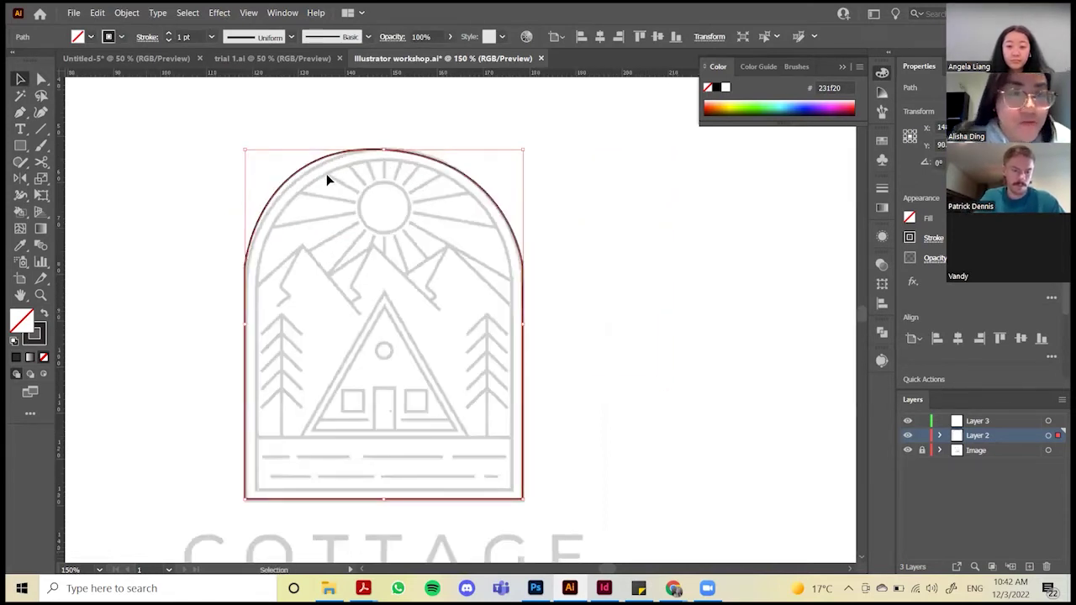
{"action": "key", "text": "p"}
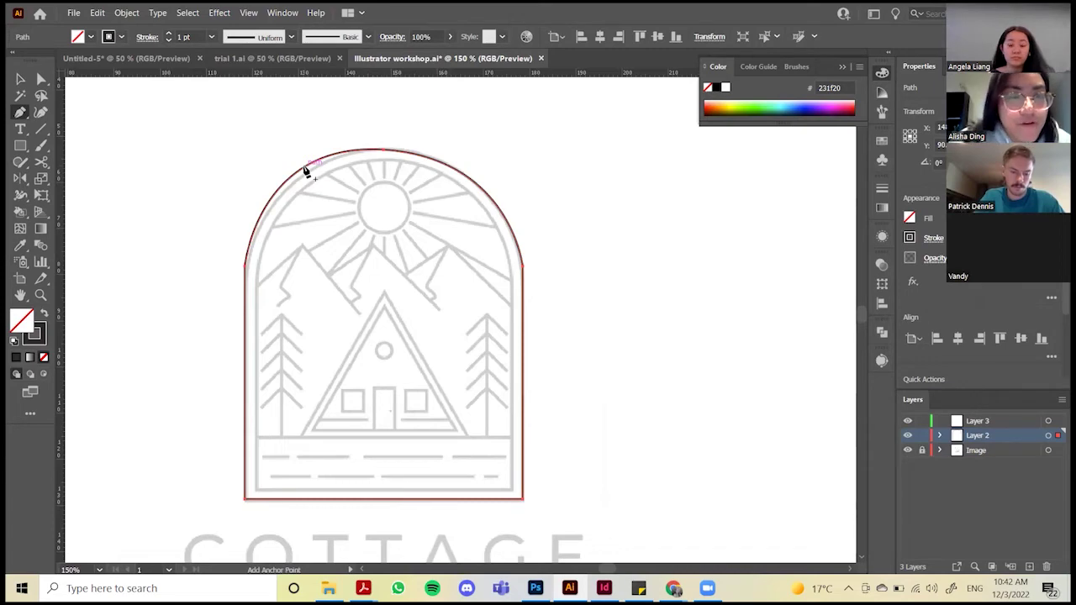
{"action": "scroll", "coordinate": [304, 171], "scroll_direction": "up", "scroll_amount": 6, "text": "alt"}
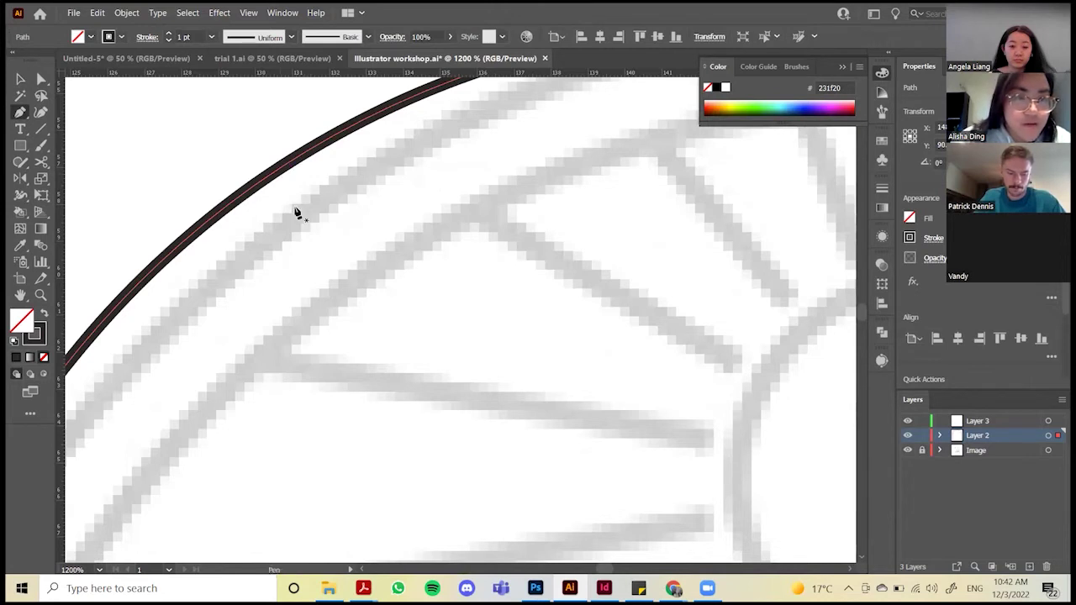
{"action": "left_click", "coordinate": [335, 229]}
{"action": "left_click", "coordinate": [361, 286]}
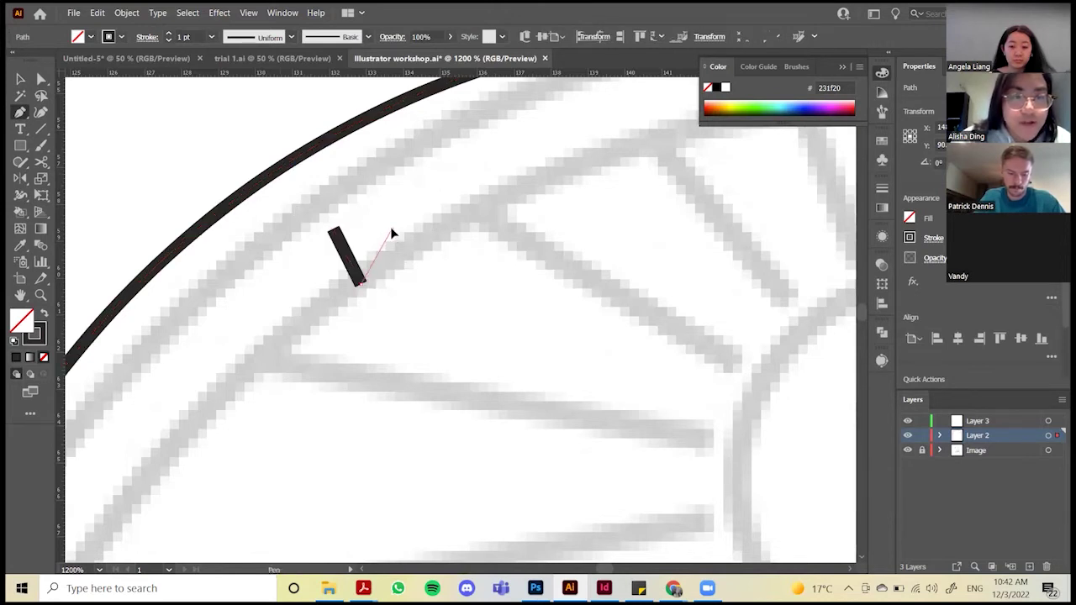
{"action": "left_click", "coordinate": [392, 209]}
{"action": "left_click", "coordinate": [335, 230]}
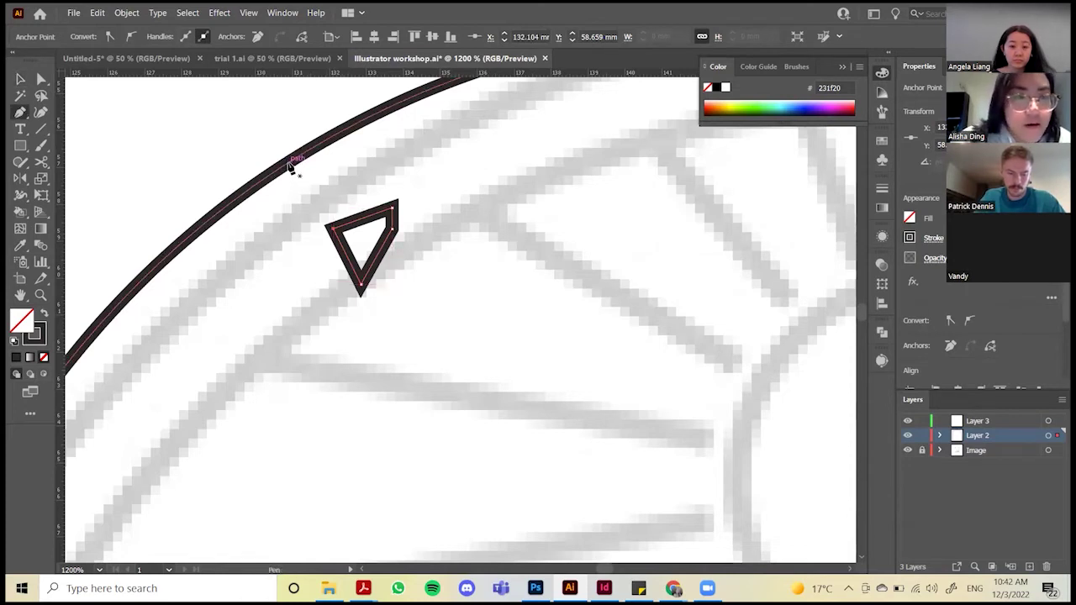
Add an anchor point to the upper-left curve of the traced arch outline
{"action": "key", "text": "plus"}
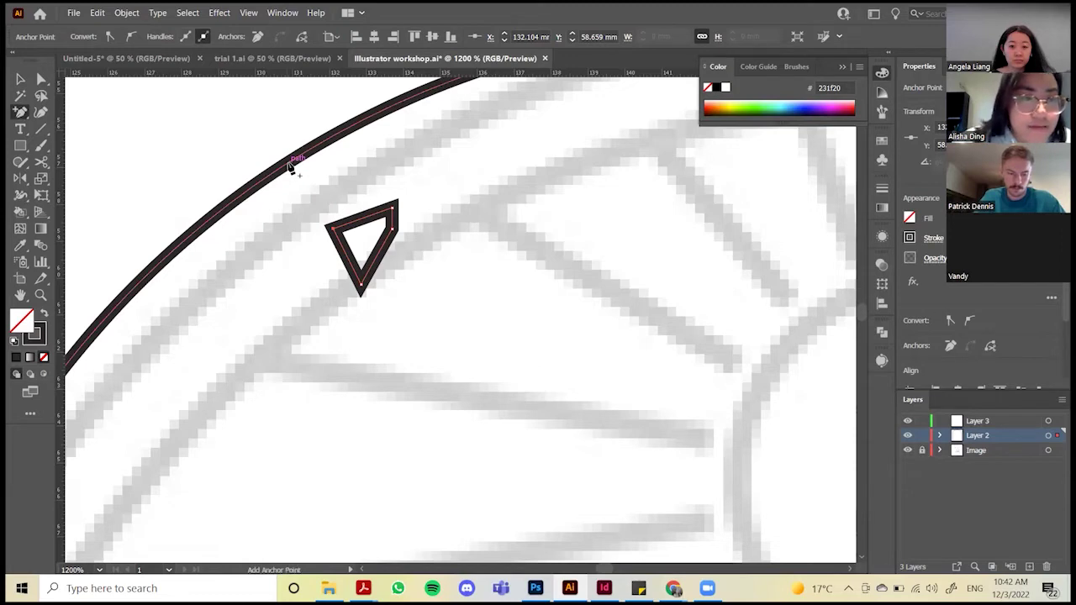
{"action": "left_click", "coordinate": [288, 164]}
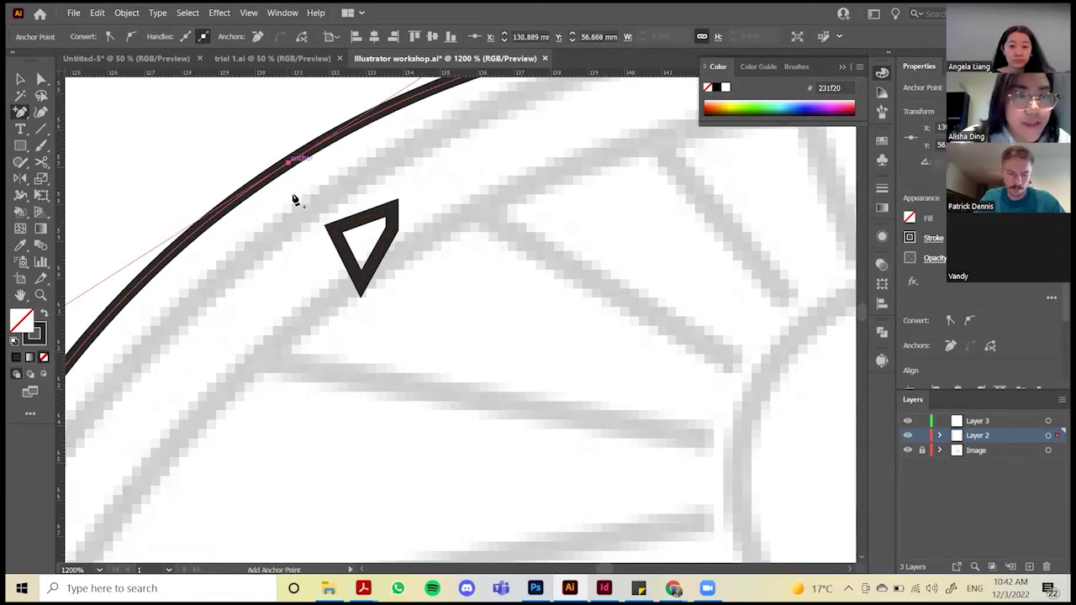
{"action": "scroll", "coordinate": [293, 199], "scroll_direction": "down", "scroll_amount": 3}
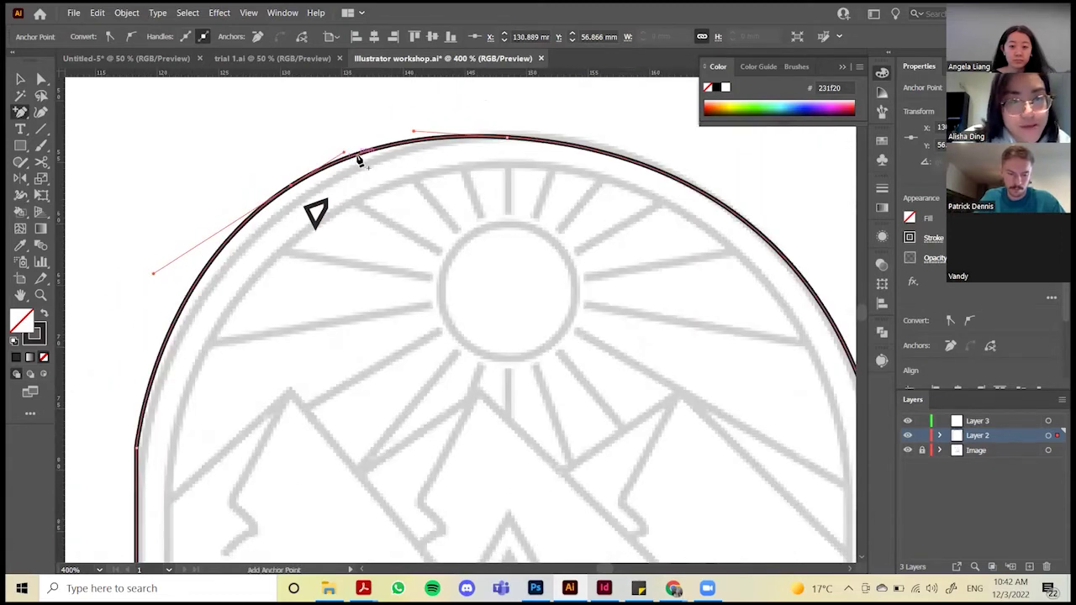
{"action": "scroll", "coordinate": [353, 168], "scroll_direction": "down", "scroll_amount": 2}
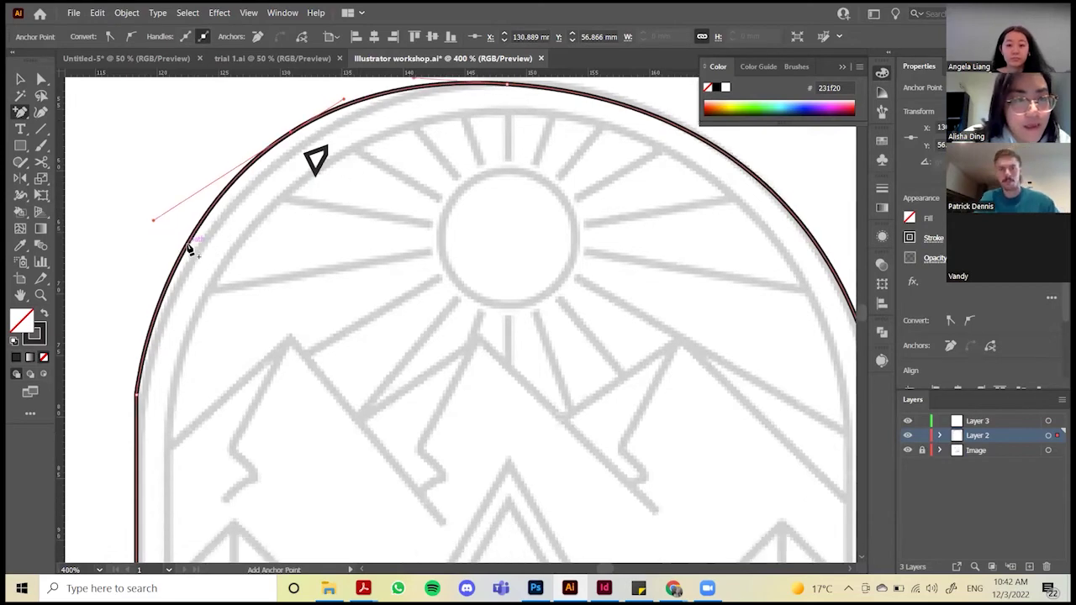
Remove the added anchor point from the arch's upper-left curve and undo the removal
{"action": "scroll", "coordinate": [306, 125], "scroll_direction": "up", "scroll_amount": 3}
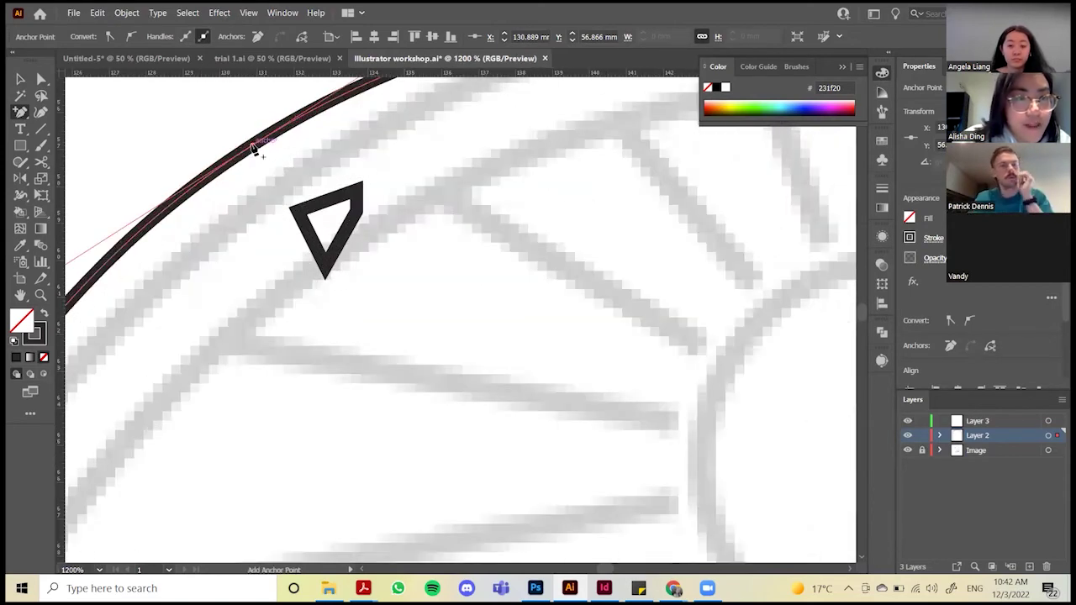
{"action": "left_click", "coordinate": [254, 150]}
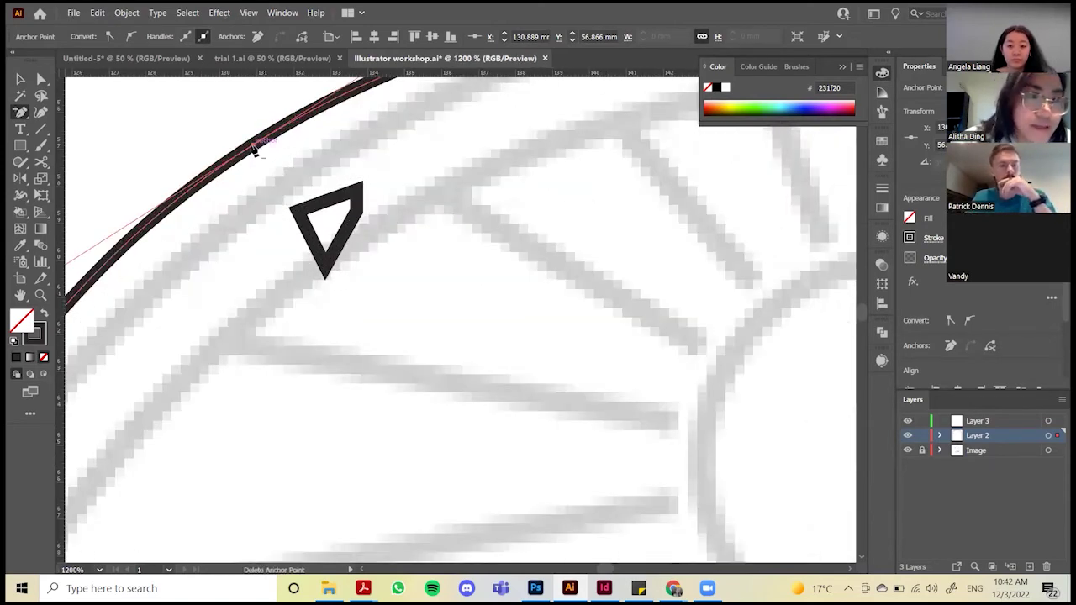
{"action": "scroll", "coordinate": [254, 149], "scroll_direction": "down", "scroll_amount": 6}
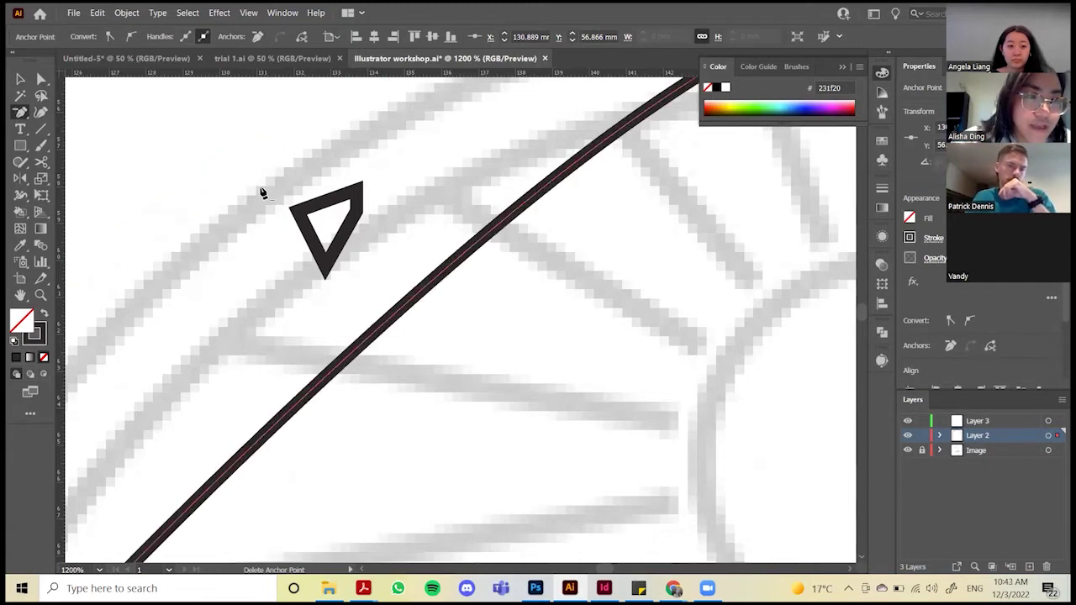
{"action": "scroll", "coordinate": [274, 214], "scroll_direction": "up", "scroll_amount": 1}
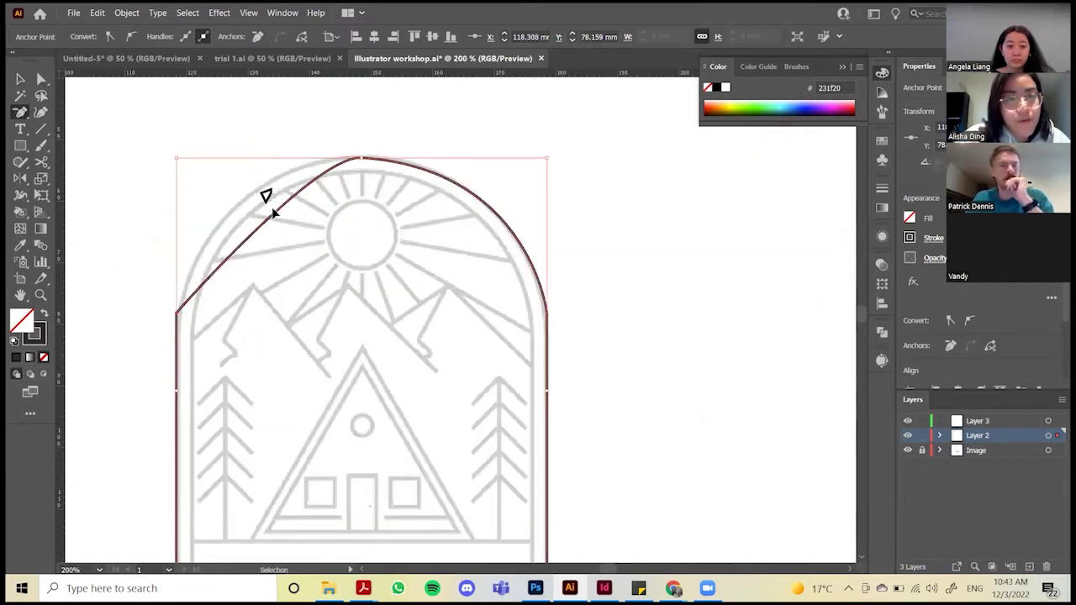
{"action": "left_click", "coordinate": [261, 195]}
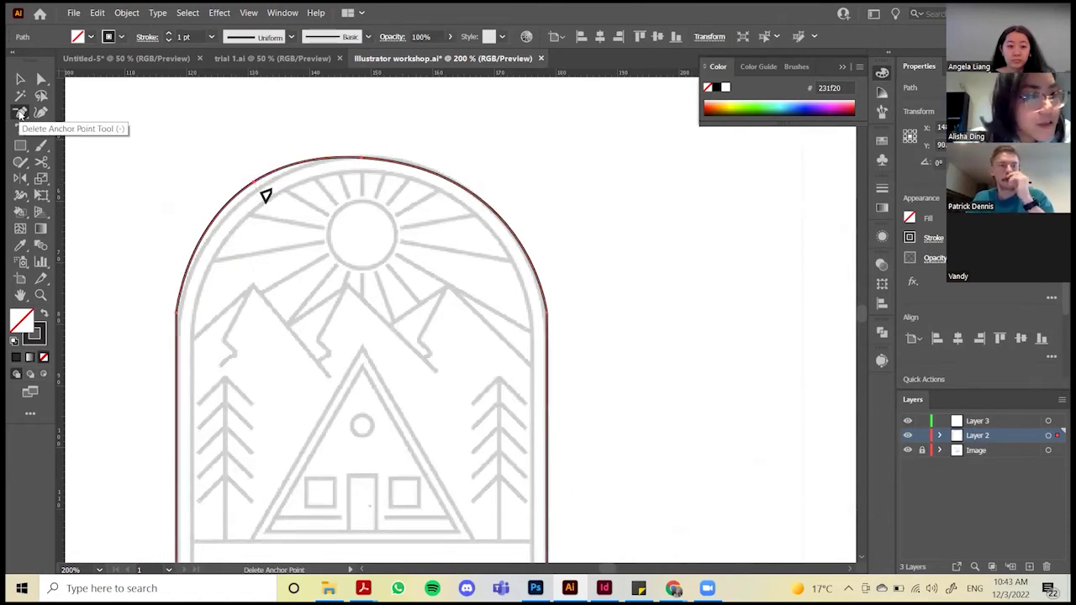
Try reshaping the arch's upper-left curve by pulling and adjusting the added point's handles with the Anchor Point tool
{"action": "left_click", "coordinate": [20, 114]}
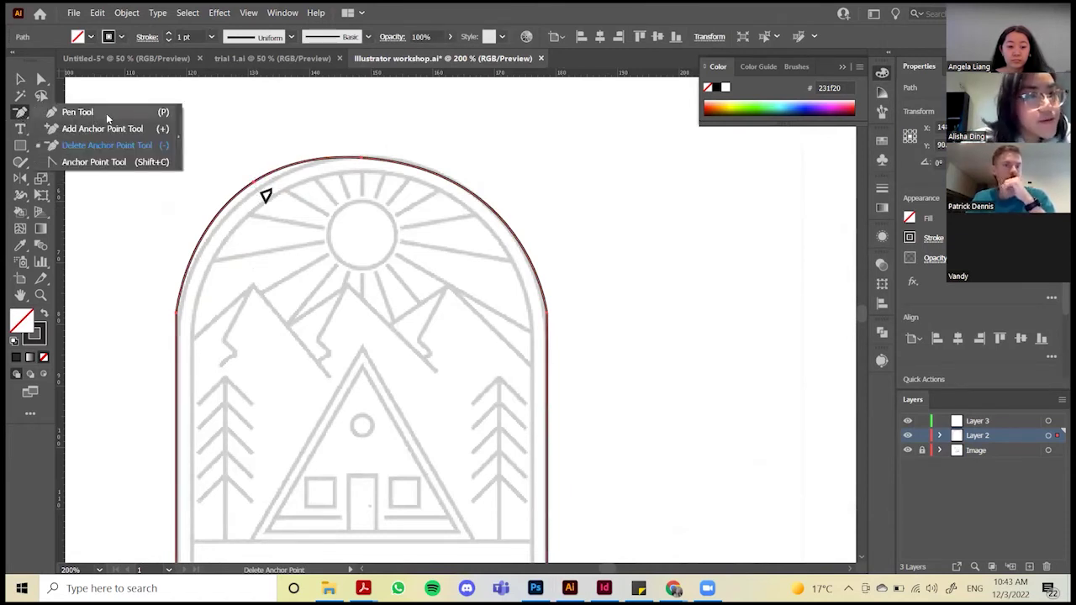
{"action": "left_click", "coordinate": [124, 162]}
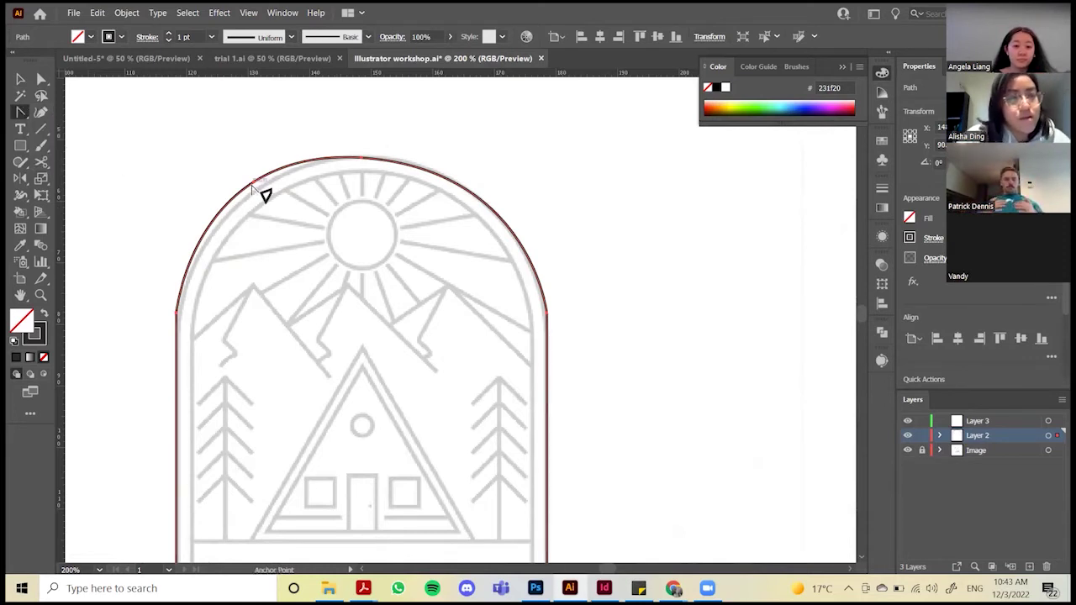
{"action": "left_click_drag", "start_coordinate": [259, 190], "coordinate": [199, 210]}
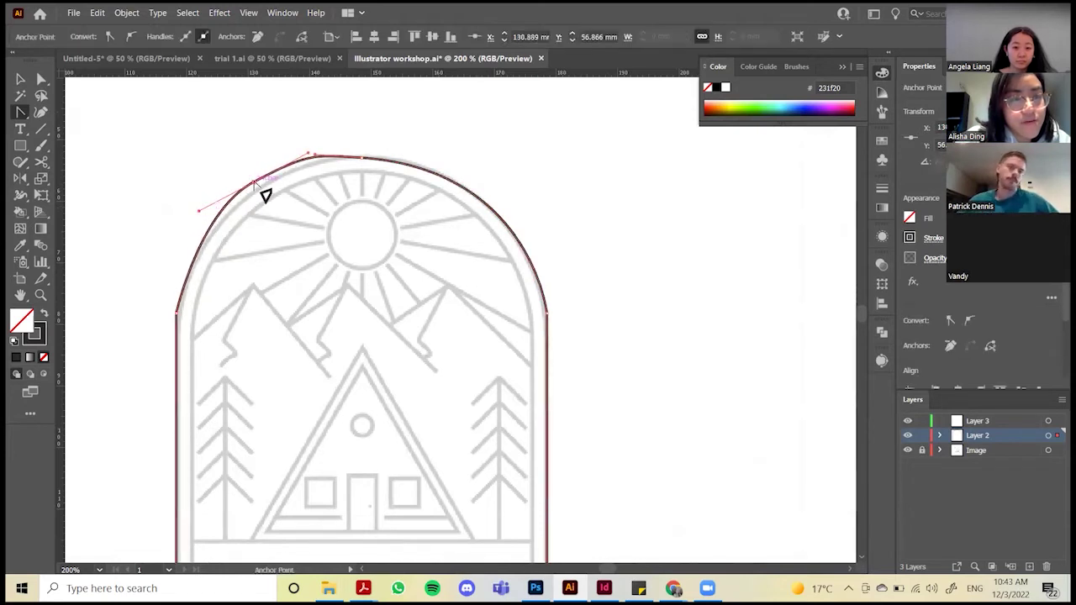
{"action": "left_click", "coordinate": [310, 152]}
{"action": "left_click_drag", "start_coordinate": [289, 157], "coordinate": [291, 160]}
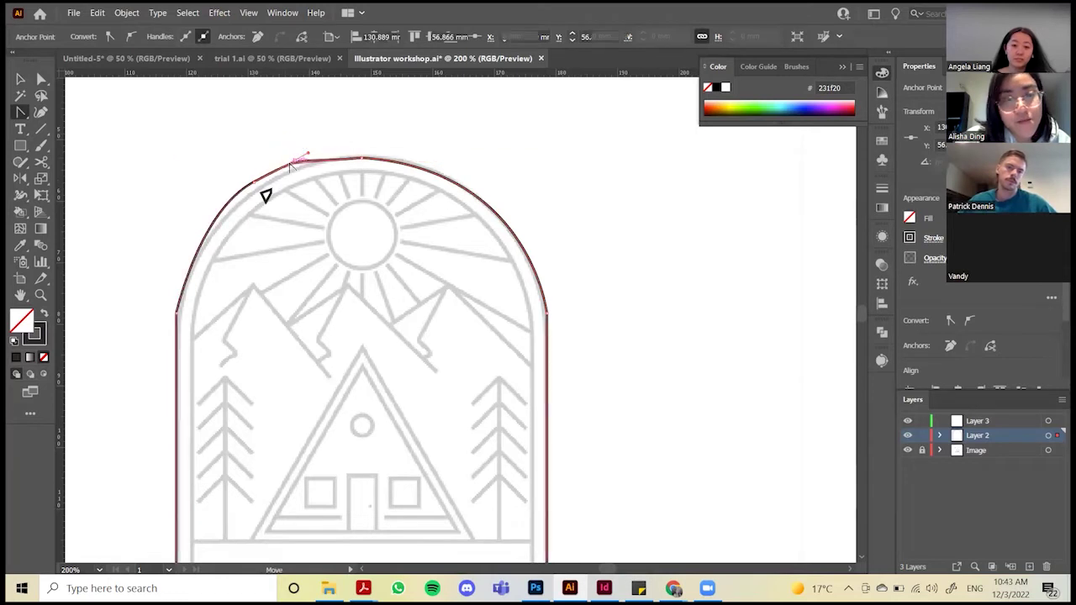
{"action": "left_click", "coordinate": [296, 190]}
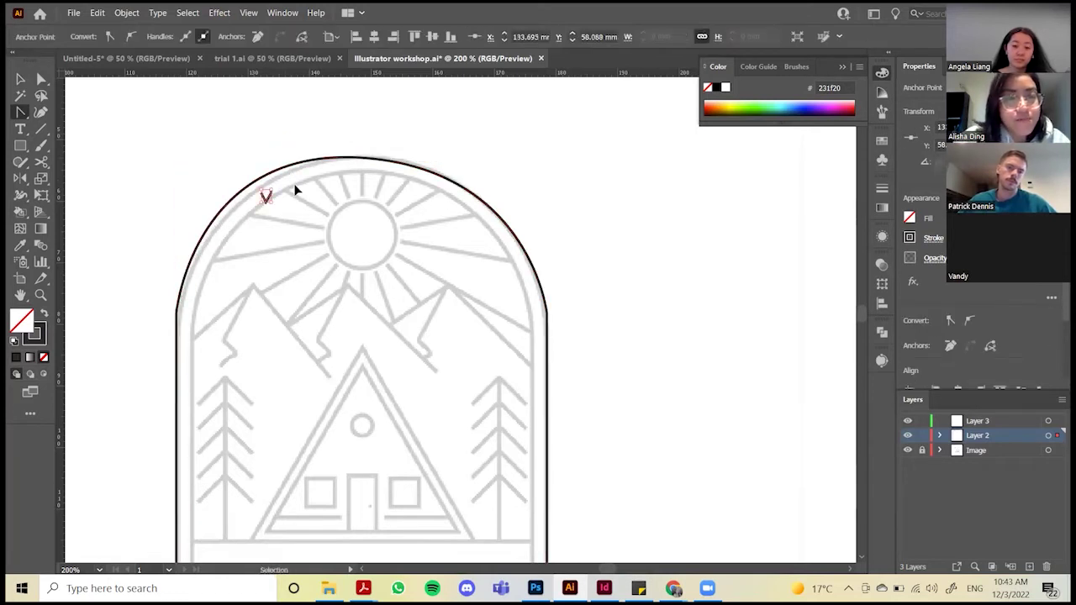
Reshape the top of the traced arch by pulling symmetrical horizontal handles from its top anchor with the Anchor Point tool
{"action": "key", "text": "v"}
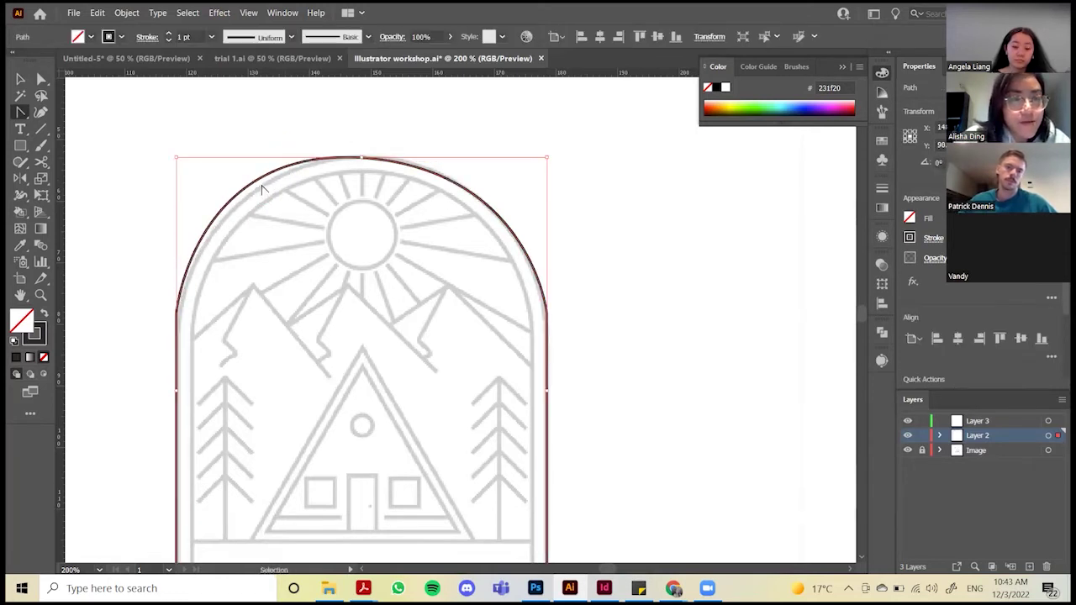
{"action": "key", "text": "shift+c"}
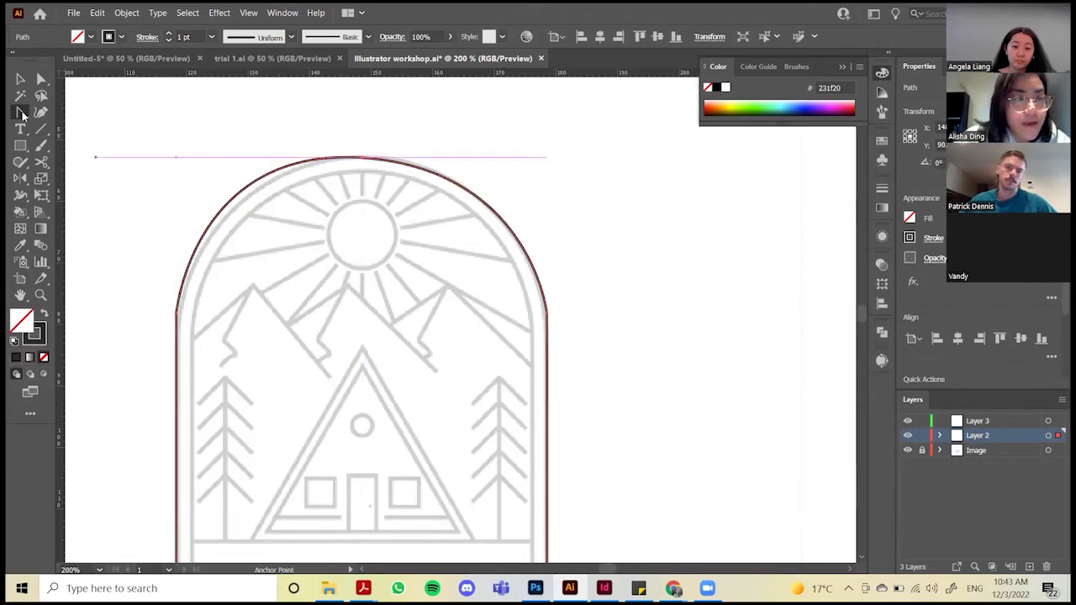
{"action": "left_click", "coordinate": [23, 114]}
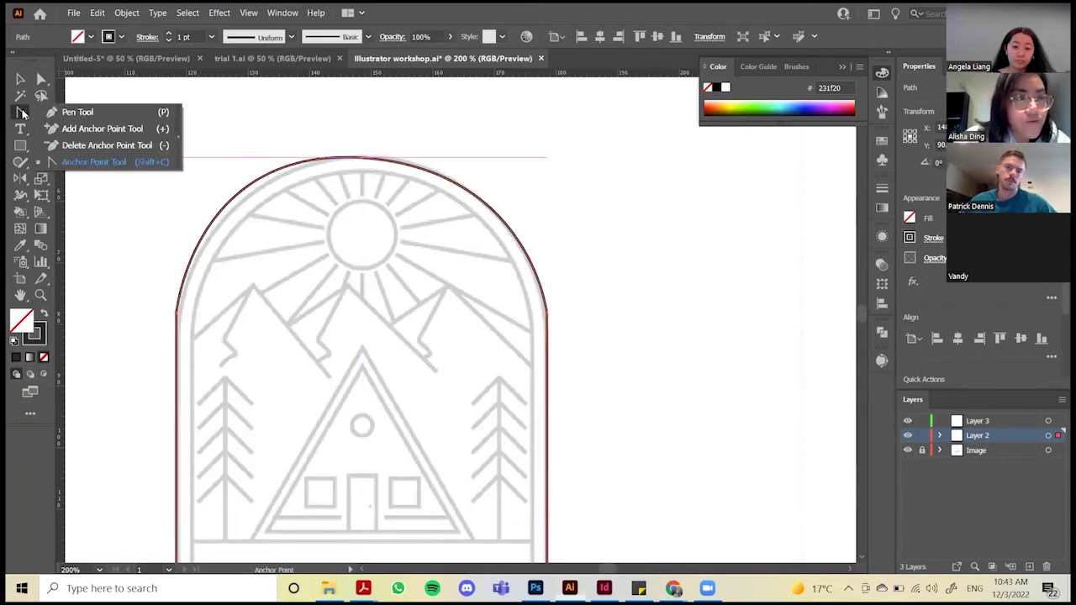
{"action": "left_click", "coordinate": [114, 163]}
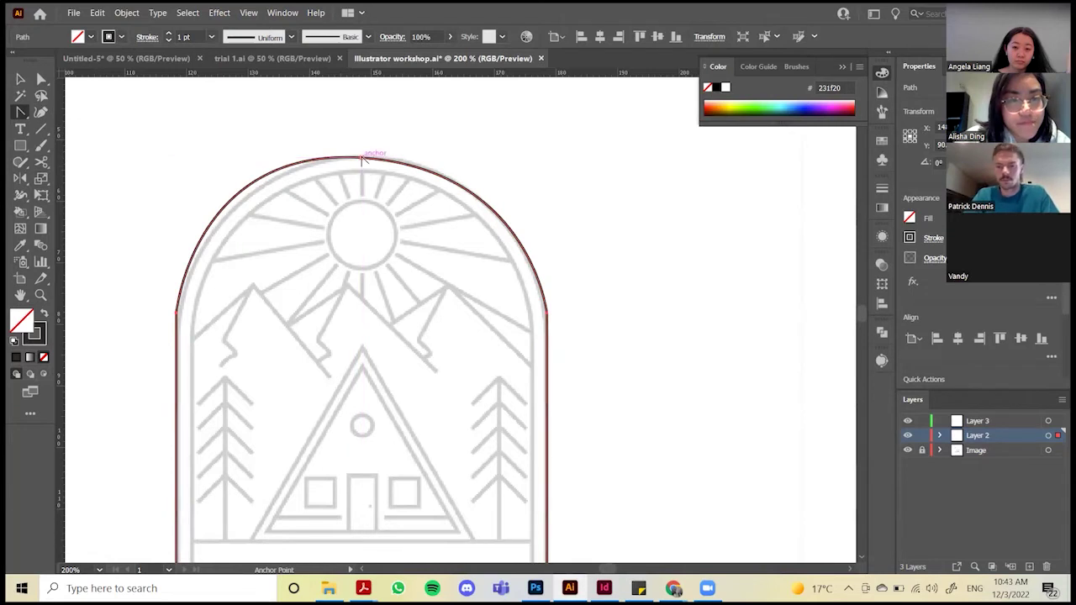
{"action": "left_click_drag", "start_coordinate": [363, 160], "coordinate": [206, 161]}
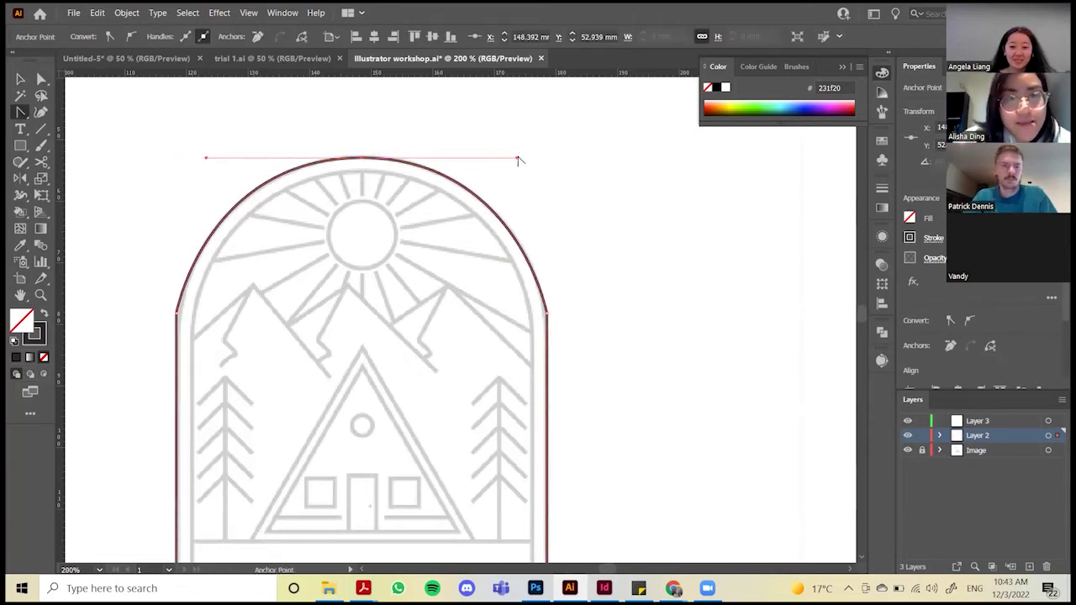
{"action": "mouse_move", "coordinate": [519, 160]}
{"action": "left_mouse_down"}
{"action": "mouse_move", "coordinate": [496, 233]}
{"action": "mouse_move", "coordinate": [519, 160]}
{"action": "left_mouse_up"}
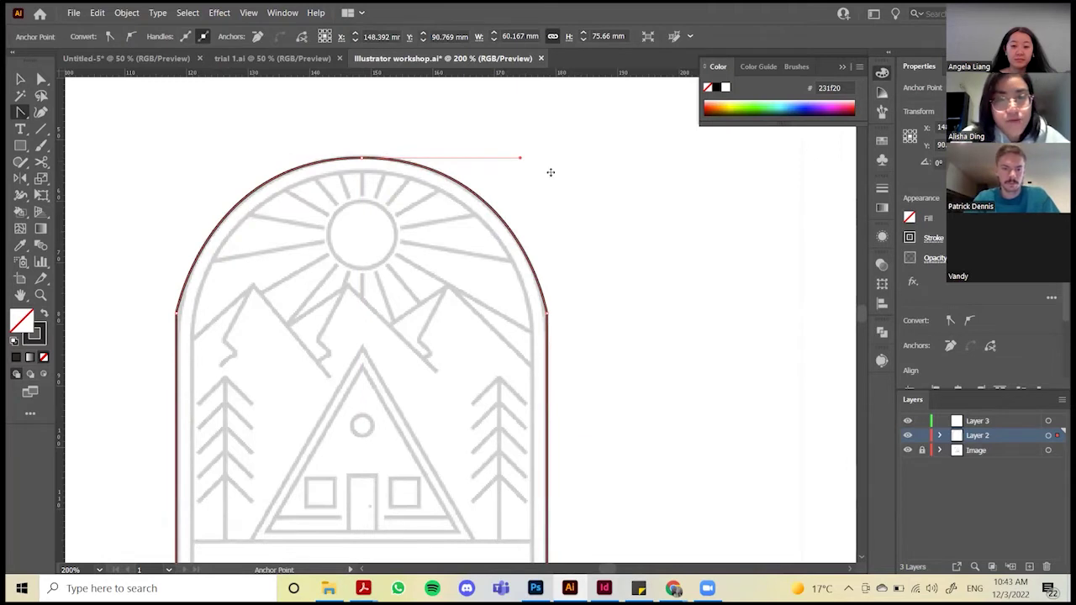
Add an anchor point just left of the arch's top and adjust its handle with the Anchor Point tool
{"action": "key", "text": "v"}
{"action": "key", "text": "p"}
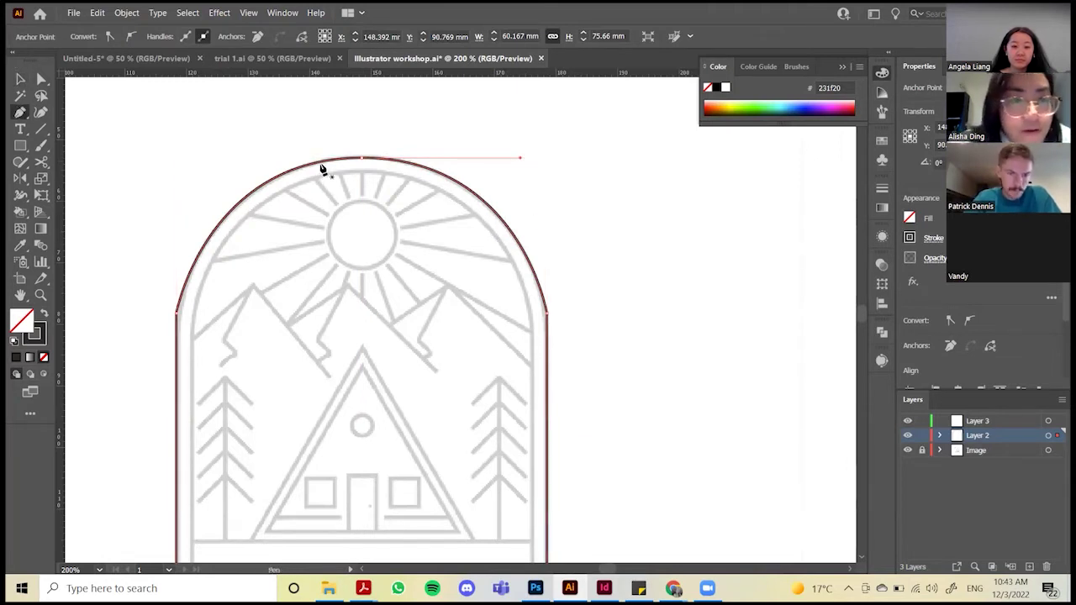
{"action": "left_click", "coordinate": [320, 167]}
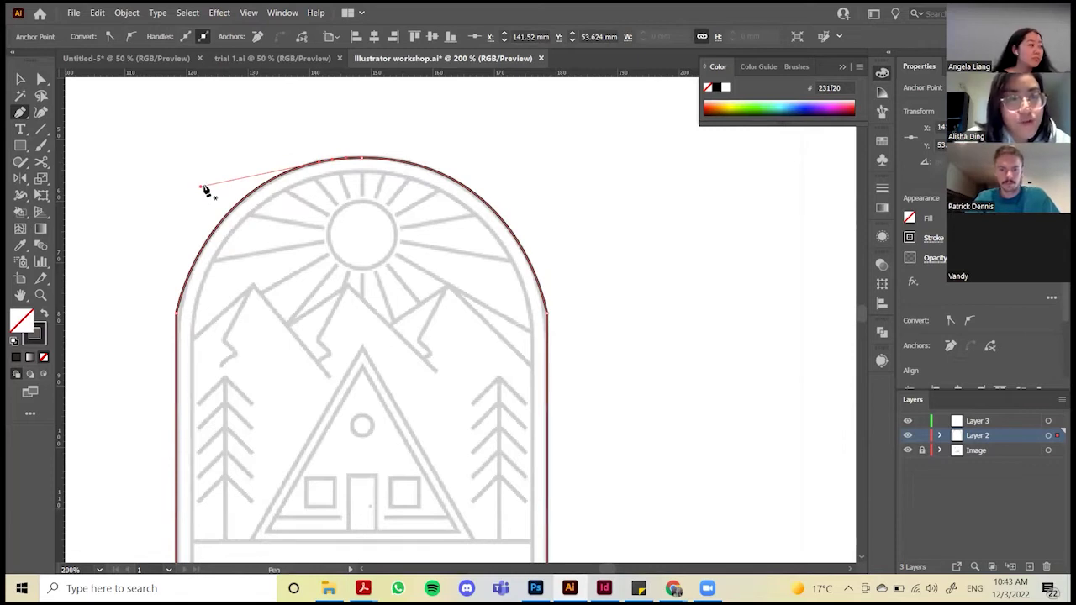
{"action": "key", "text": "c"}
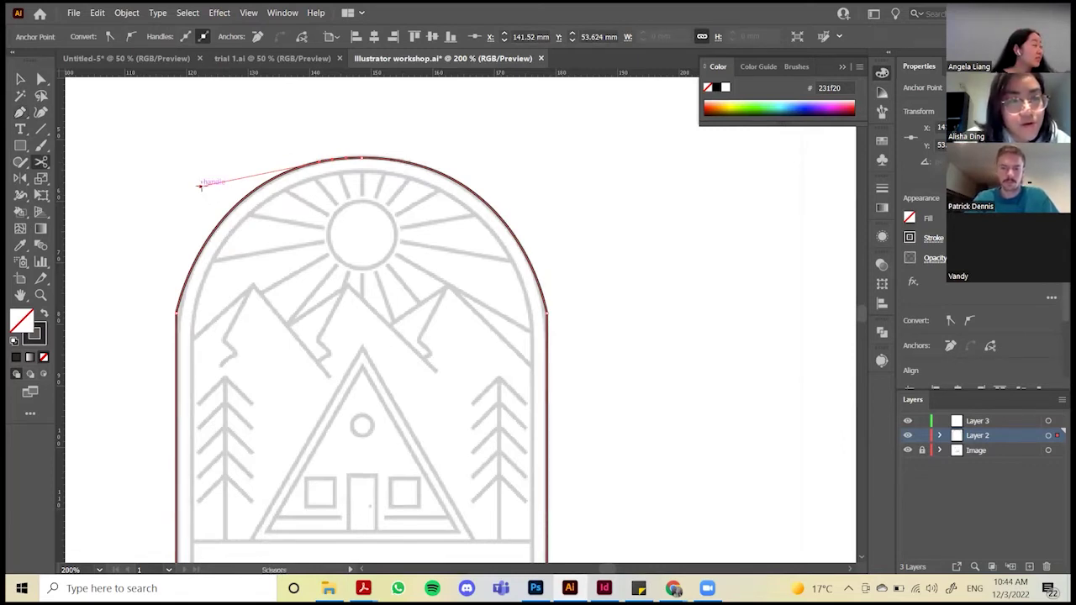
{"action": "left_click_drag", "start_coordinate": [20, 111], "coordinate": [85, 159]}
{"action": "left_click_drag", "start_coordinate": [206, 191], "coordinate": [176, 322]}
{"action": "key", "text": "p"}
{"action": "scroll", "coordinate": [176, 322], "scroll_direction": "down", "scroll_amount": 2}
{"action": "scroll", "coordinate": [279, 305], "scroll_direction": "down", "scroll_amount": 1}
Move the traced arch outline horizontally into the empty space beside the logo and deselect it
{"action": "key", "text": "v"}
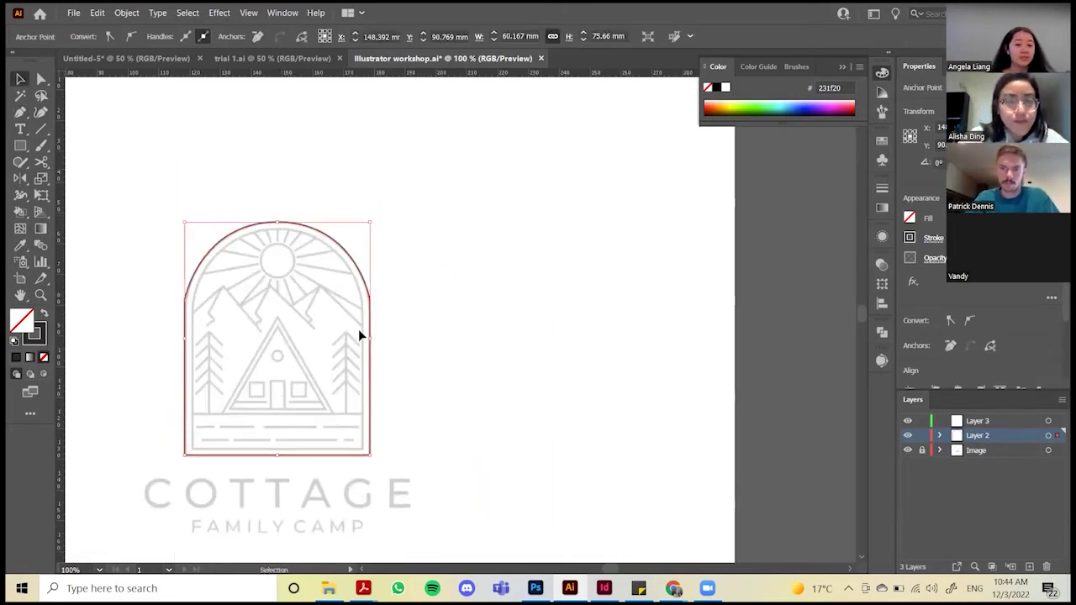
{"action": "left_click_drag", "start_coordinate": [371, 331], "coordinate": [664, 333]}
{"action": "left_click", "coordinate": [628, 479]}
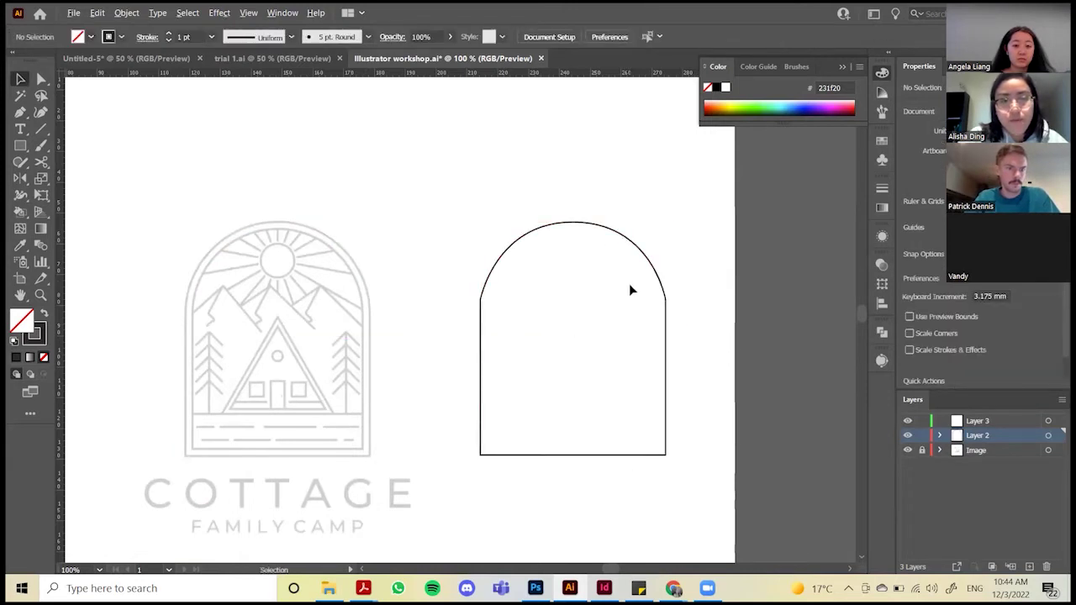
{"action": "scroll", "coordinate": [503, 313], "scroll_direction": "up", "scroll_amount": 1}
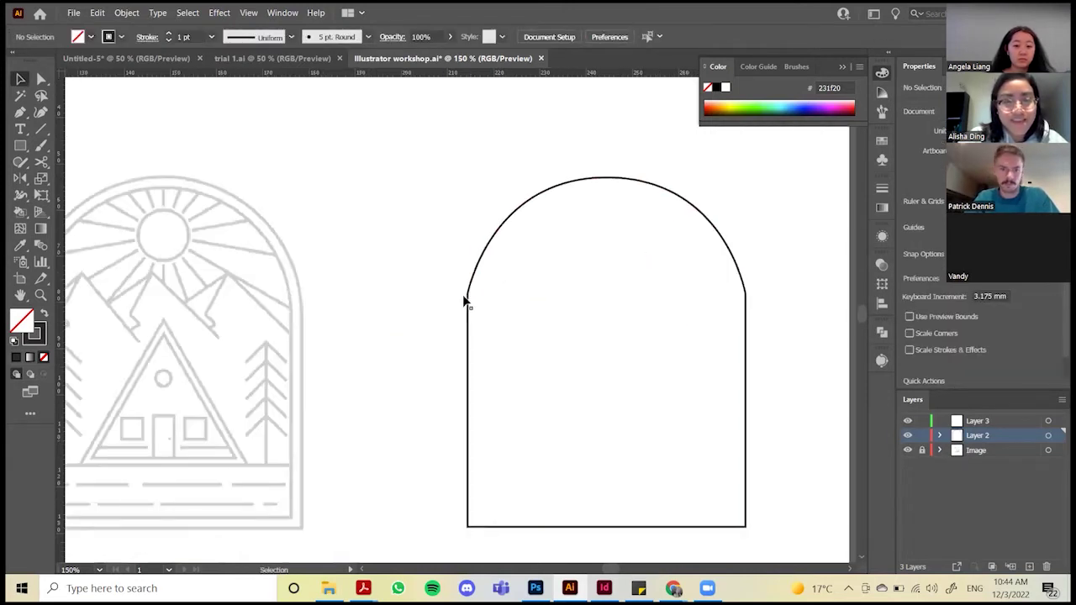
{"action": "scroll", "coordinate": [469, 295], "scroll_direction": "up", "scroll_amount": 5}
{"action": "scroll", "coordinate": [387, 300], "scroll_direction": "down", "scroll_amount": 5}
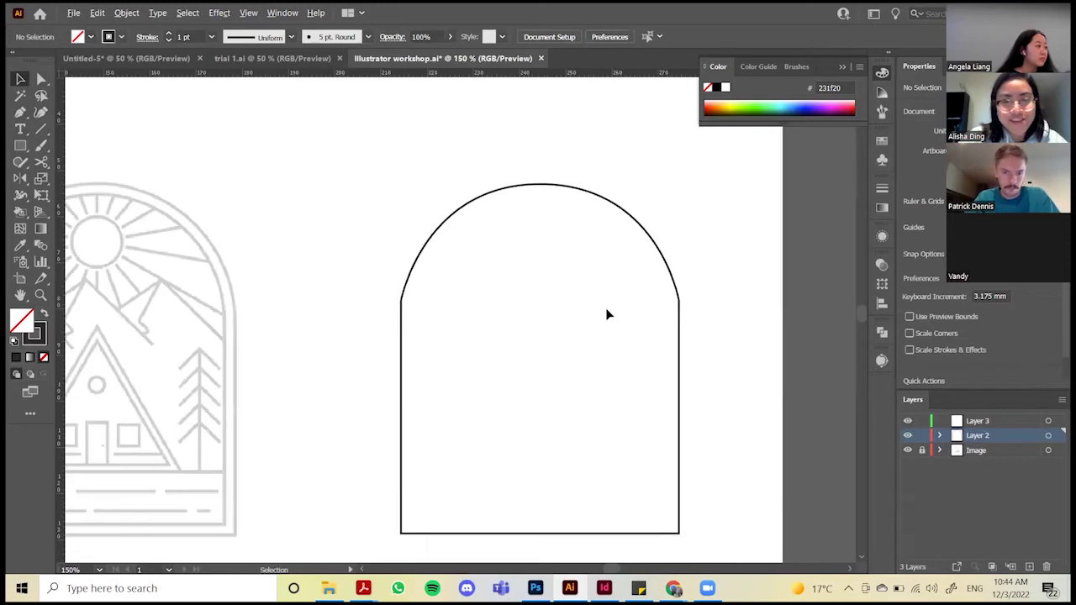
{"action": "scroll", "coordinate": [607, 315], "scroll_direction": "down", "scroll_amount": 1}
{"action": "scroll", "coordinate": [231, 333], "scroll_direction": "up", "scroll_amount": 2}
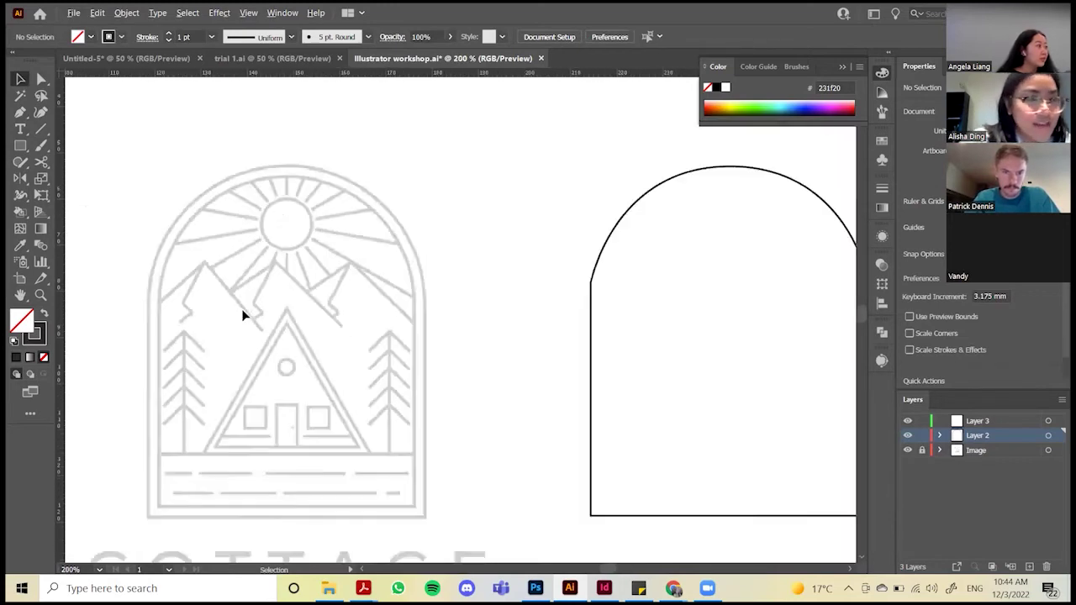
{"action": "scroll", "coordinate": [242, 314], "scroll_direction": "down", "scroll_amount": 2}
{"action": "key", "text": "m"}
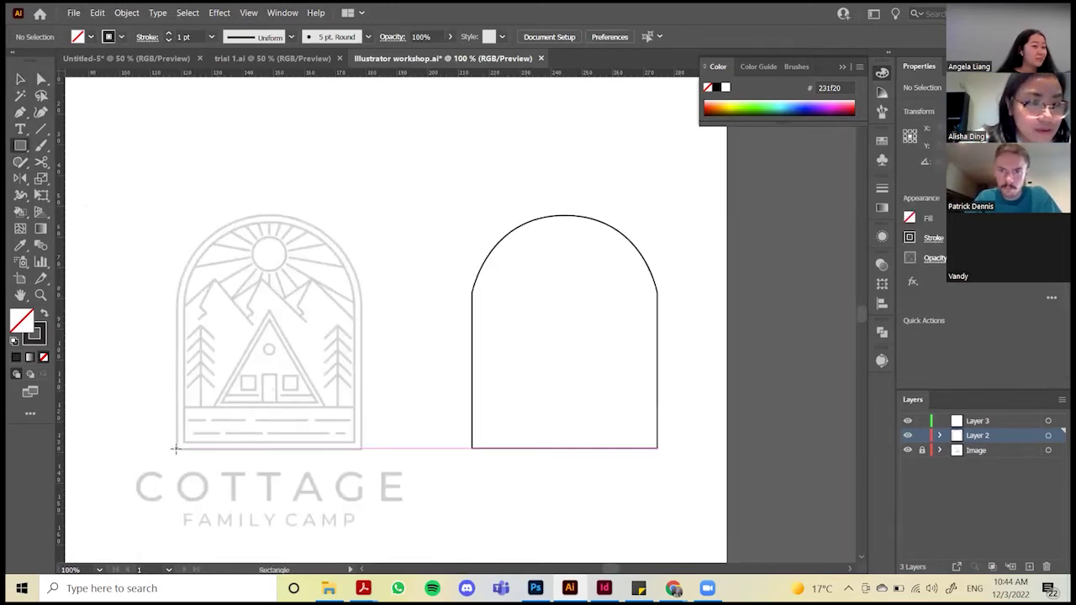
{"action": "left_click_drag", "start_coordinate": [175, 448], "coordinate": [236, 403]}
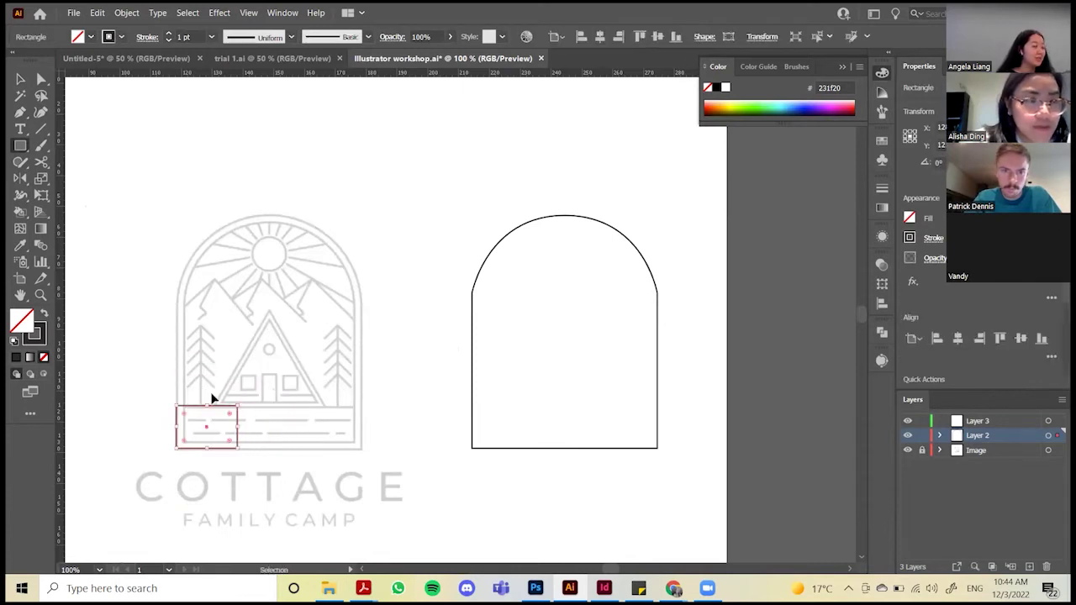
{"action": "key", "text": "ctrl+z"}
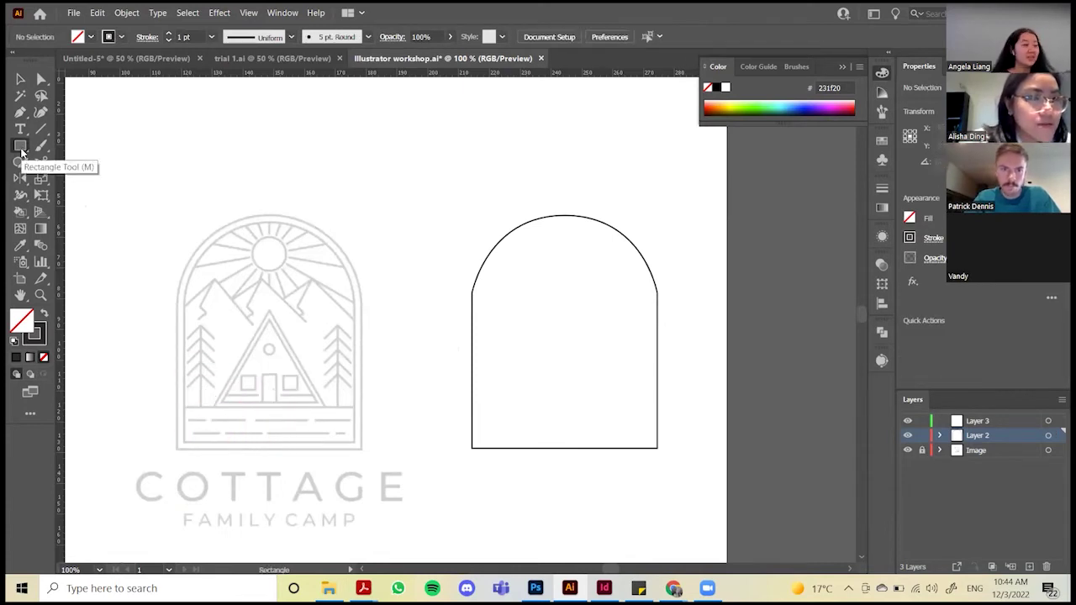
Draw a rectangle from the logo frame's lower-left corner across its full width, up to the height of the sun
{"action": "left_click_drag", "start_coordinate": [21, 151], "coordinate": [120, 149]}
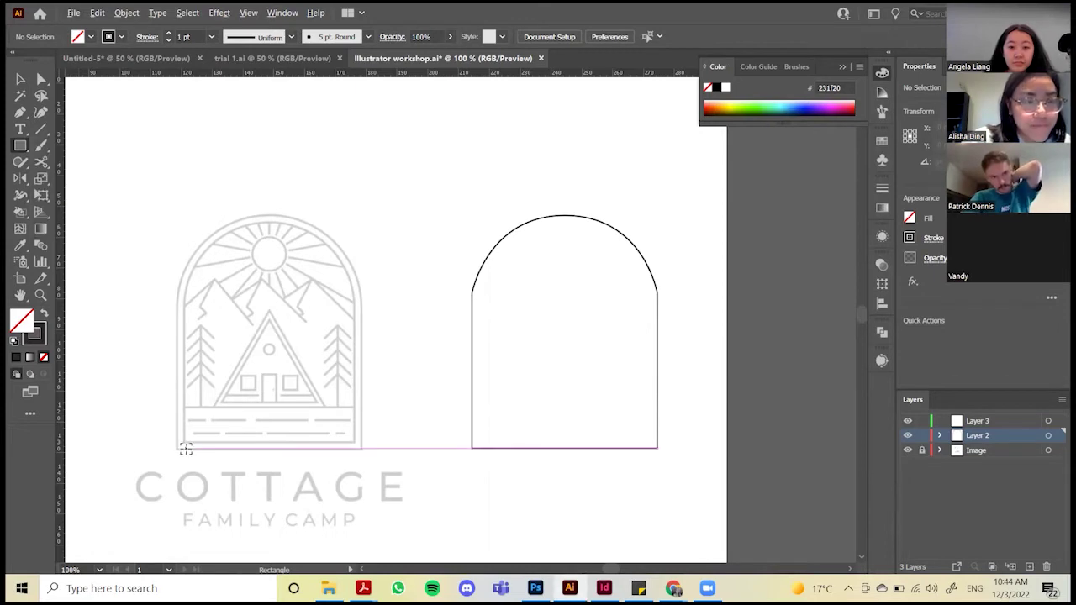
{"action": "scroll", "coordinate": [174, 448], "scroll_direction": "up", "scroll_amount": 1}
{"action": "scroll", "coordinate": [175, 448], "scroll_direction": "up", "scroll_amount": 1}
{"action": "scroll", "coordinate": [173, 449], "scroll_direction": "down", "scroll_amount": 1}
{"action": "mouse_move", "coordinate": [176, 450]}
{"action": "left_mouse_down"}
{"action": "mouse_move", "coordinate": [407, 264]}
{"action": "mouse_move", "coordinate": [459, 204]}
{"action": "mouse_move", "coordinate": [456, 155]}
{"action": "left_mouse_up"}
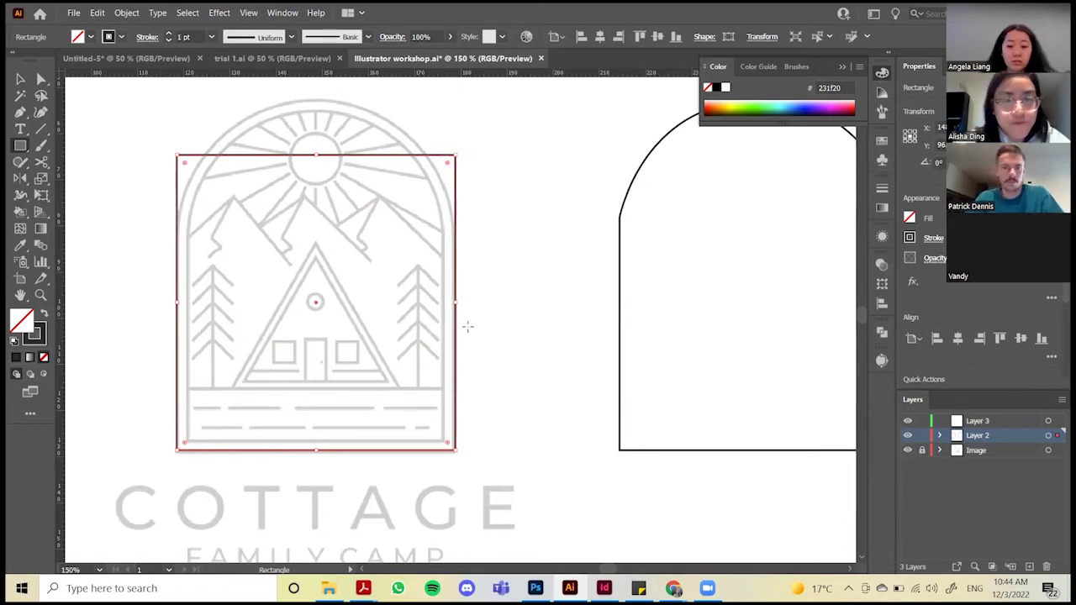
Draw a circle about as wide as the logo frame with the Ellipse tool and move it onto the arch's top
{"action": "scroll", "coordinate": [525, 342], "scroll_direction": "down", "scroll_amount": 1}
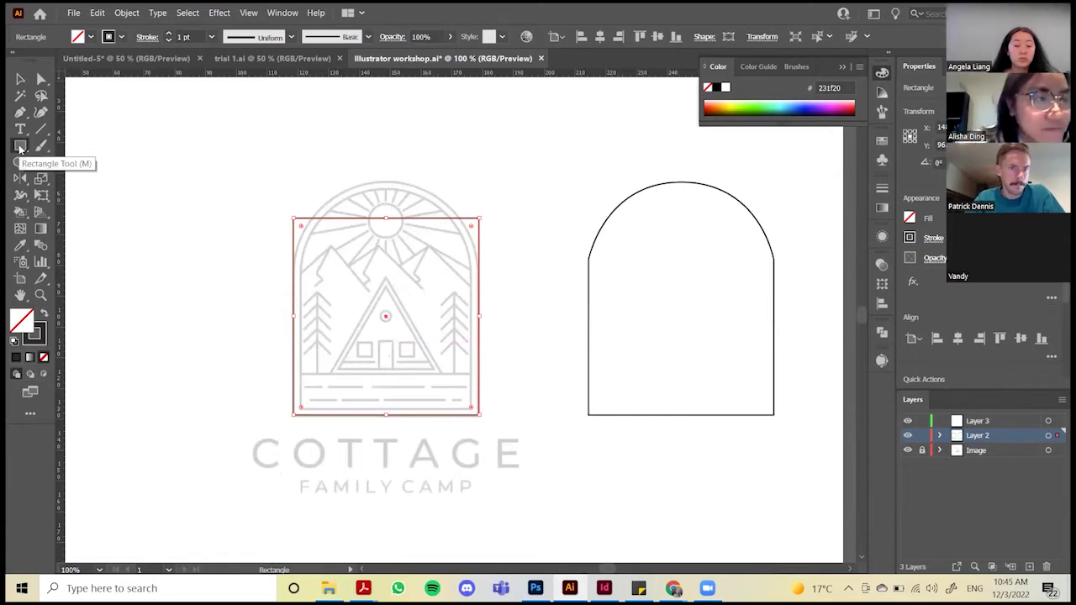
{"action": "left_click_drag", "start_coordinate": [20, 147], "coordinate": [65, 183]}
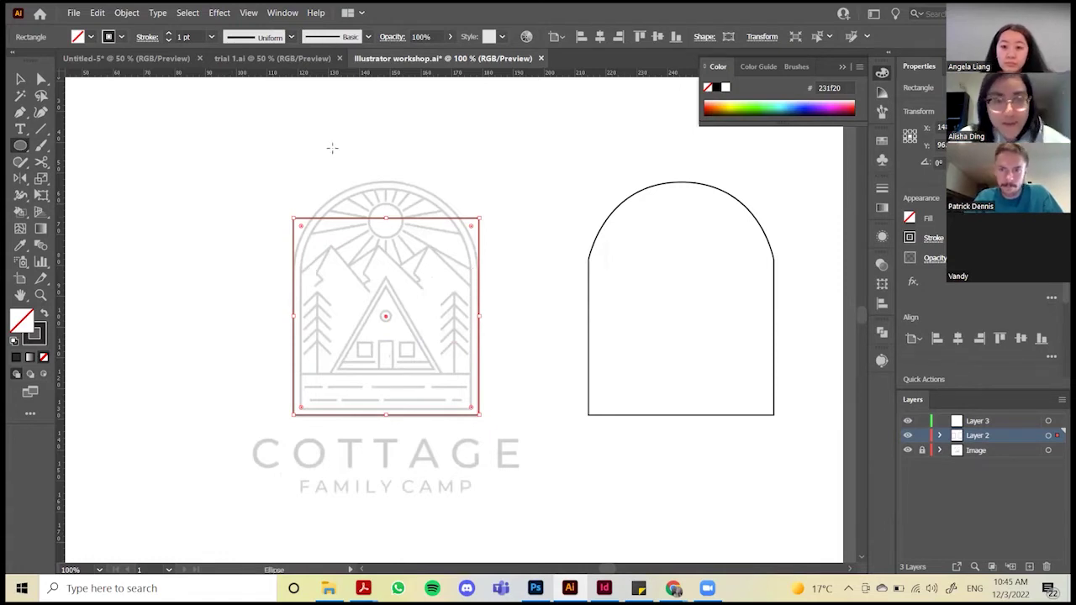
{"action": "left_click_drag", "start_coordinate": [322, 162], "coordinate": [510, 350]}
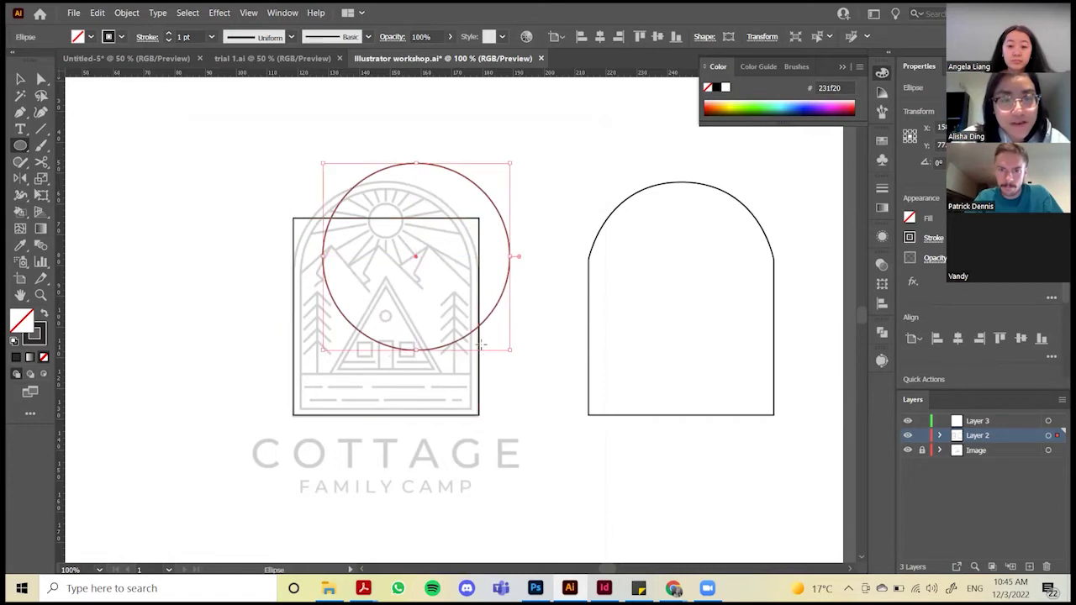
{"action": "key", "text": "v"}
{"action": "left_click", "coordinate": [408, 263]}
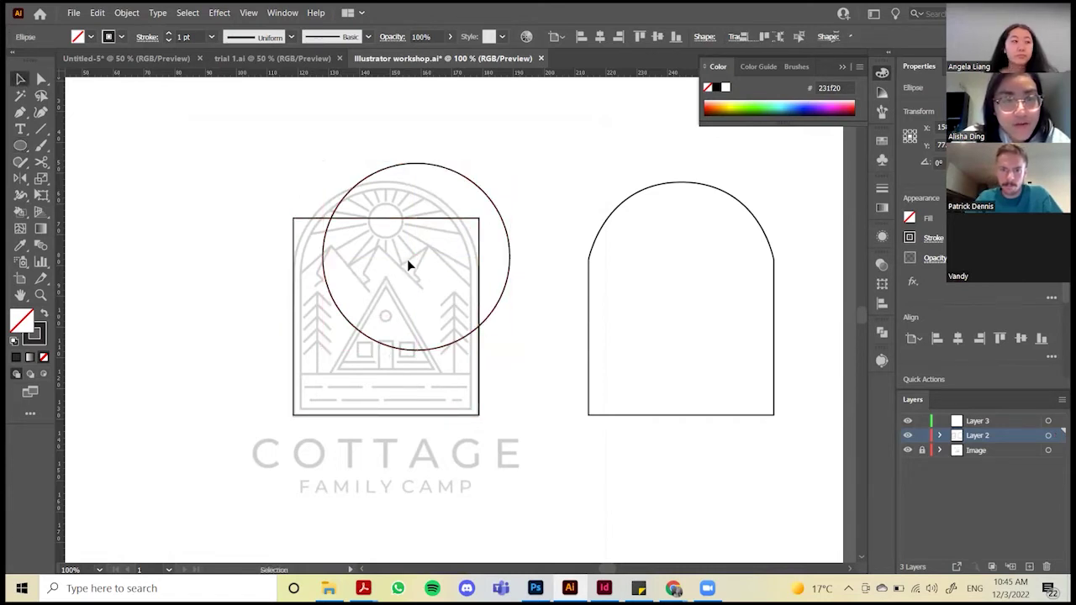
{"action": "left_click", "coordinate": [496, 307]}
{"action": "left_click_drag", "start_coordinate": [415, 261], "coordinate": [383, 279]}
{"action": "left_click", "coordinate": [520, 349]}
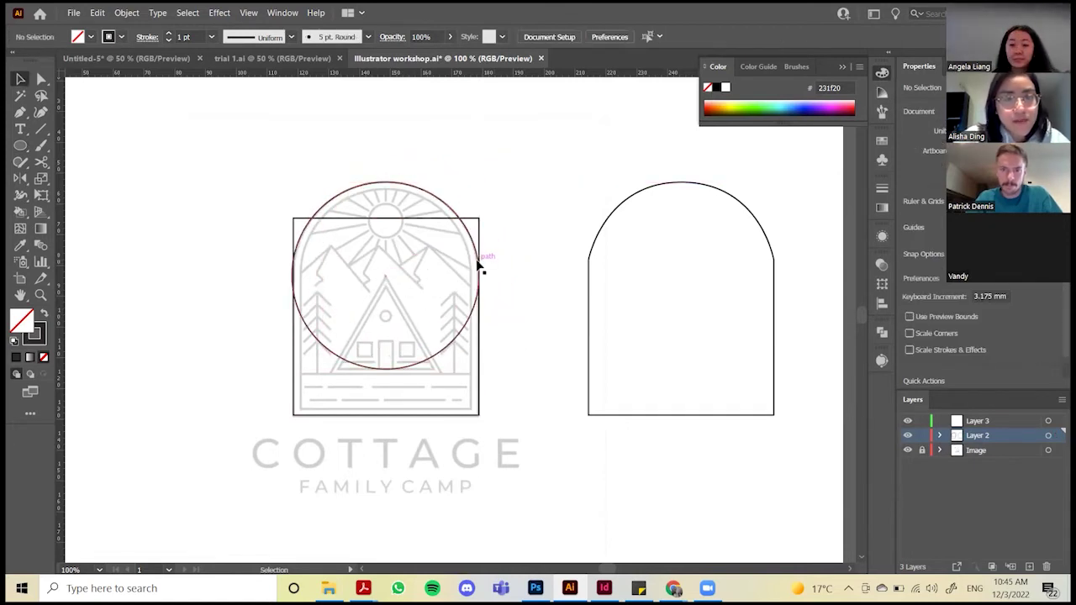
Resize the circle slightly so its left edge aligns with the rectangle's left side
{"action": "scroll", "coordinate": [307, 278], "scroll_direction": "up", "scroll_amount": 1}
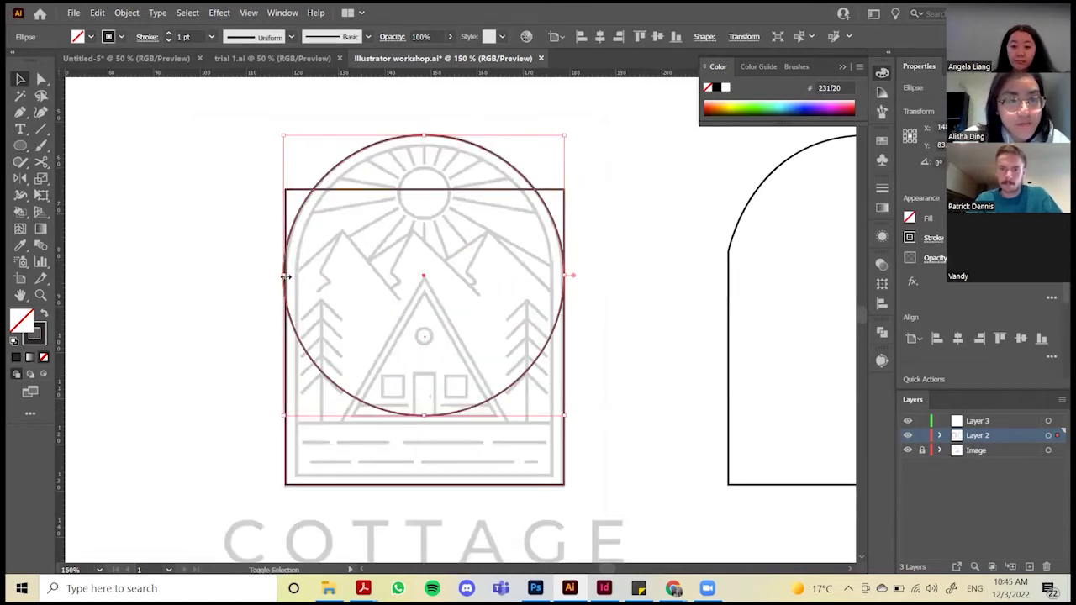
{"action": "left_click_drag", "start_coordinate": [289, 279], "coordinate": [286, 280]}
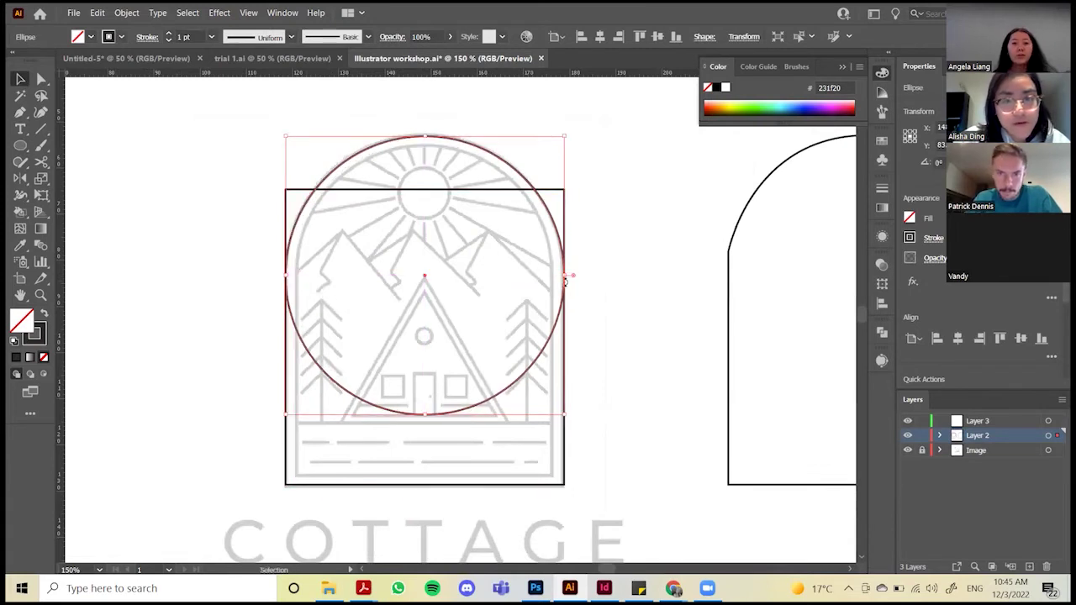
{"action": "scroll", "coordinate": [369, 269], "scroll_direction": "down", "scroll_amount": 1}
{"action": "left_click", "coordinate": [536, 242]}
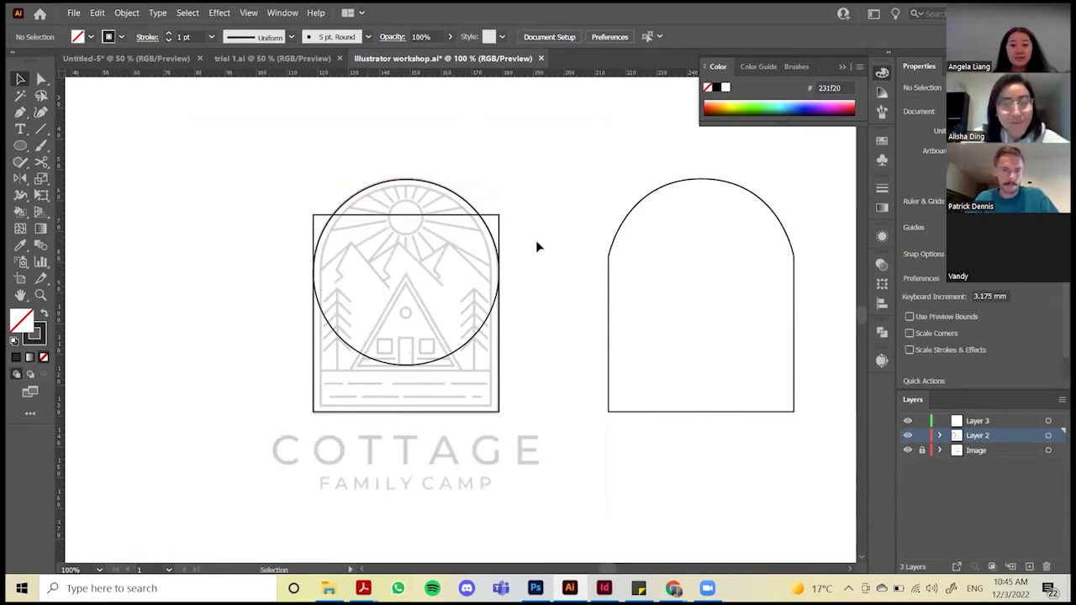
Select the rectangle and circle on the logo and merge their inner regions into one arch with the Shape Builder tool
{"action": "scroll", "coordinate": [329, 241], "scroll_direction": "down", "scroll_amount": 1}
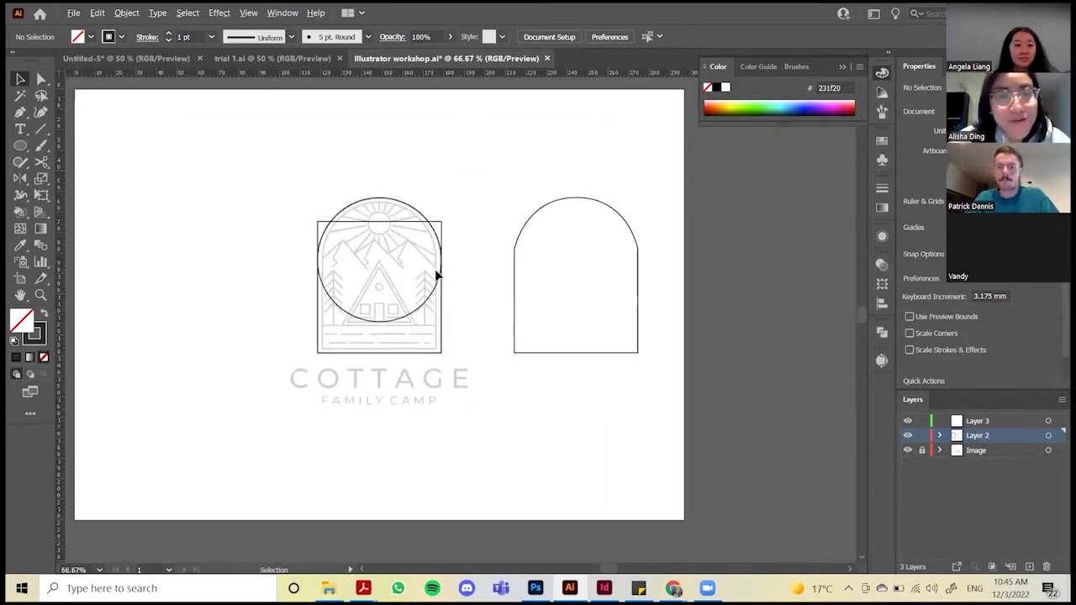
{"action": "scroll", "coordinate": [437, 276], "scroll_direction": "up", "scroll_amount": 1}
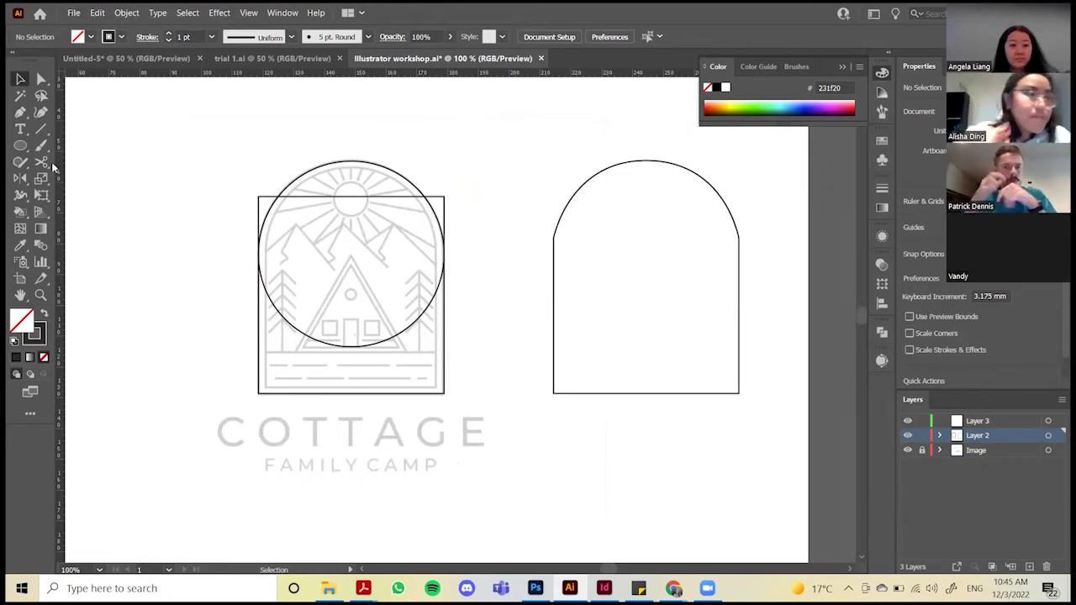
{"action": "left_click", "coordinate": [22, 212]}
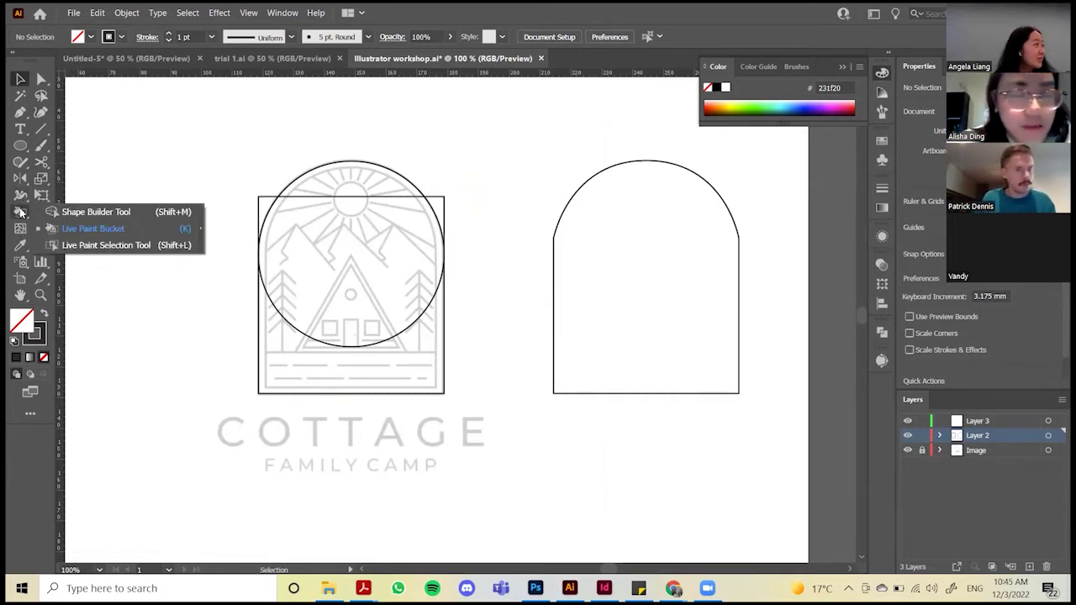
{"action": "left_click", "coordinate": [100, 215]}
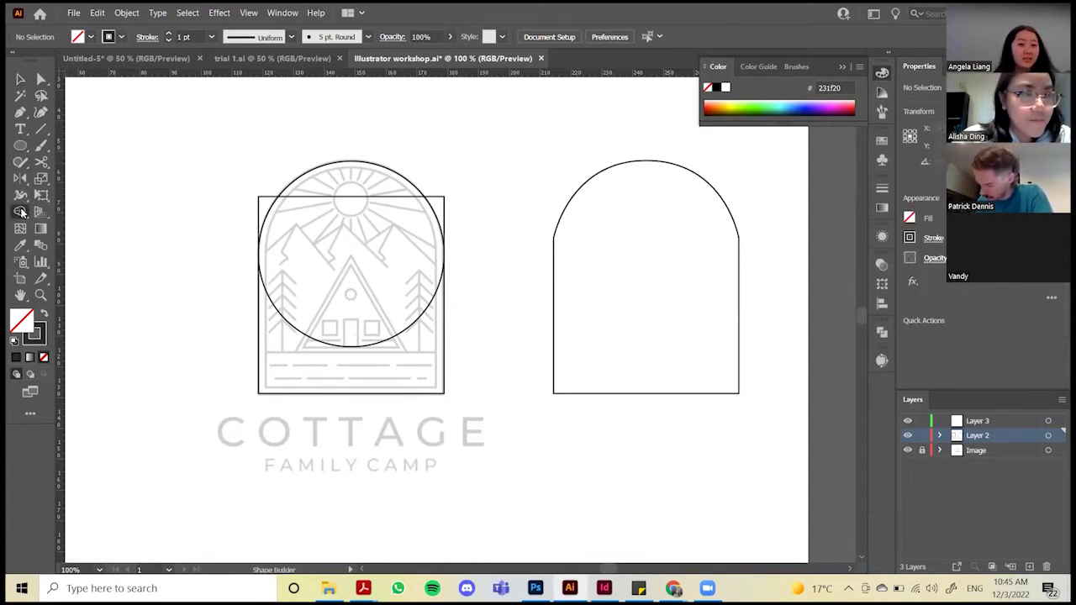
{"action": "left_click", "coordinate": [23, 212]}
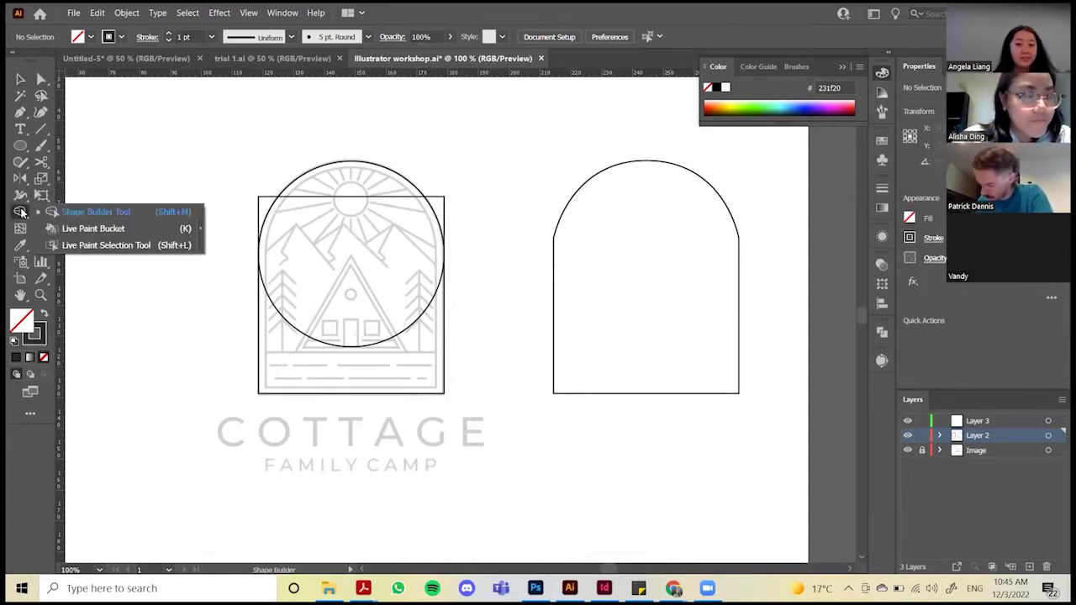
{"action": "left_click", "coordinate": [80, 212]}
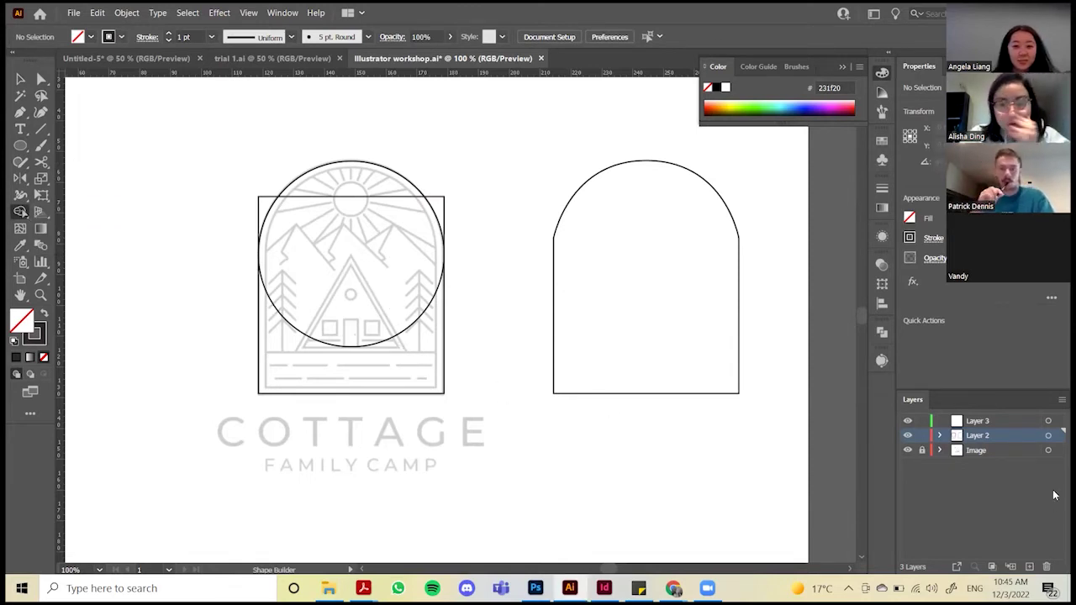
{"action": "key", "text": "v"}
{"action": "left_click_drag", "start_coordinate": [410, 332], "coordinate": [319, 185]}
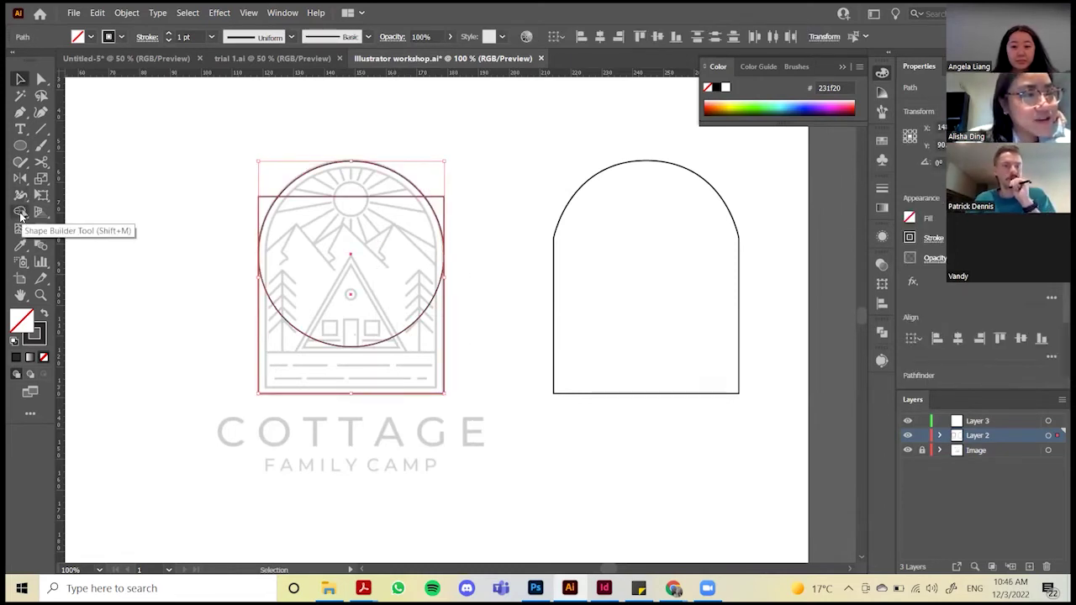
{"action": "left_click", "coordinate": [20, 213]}
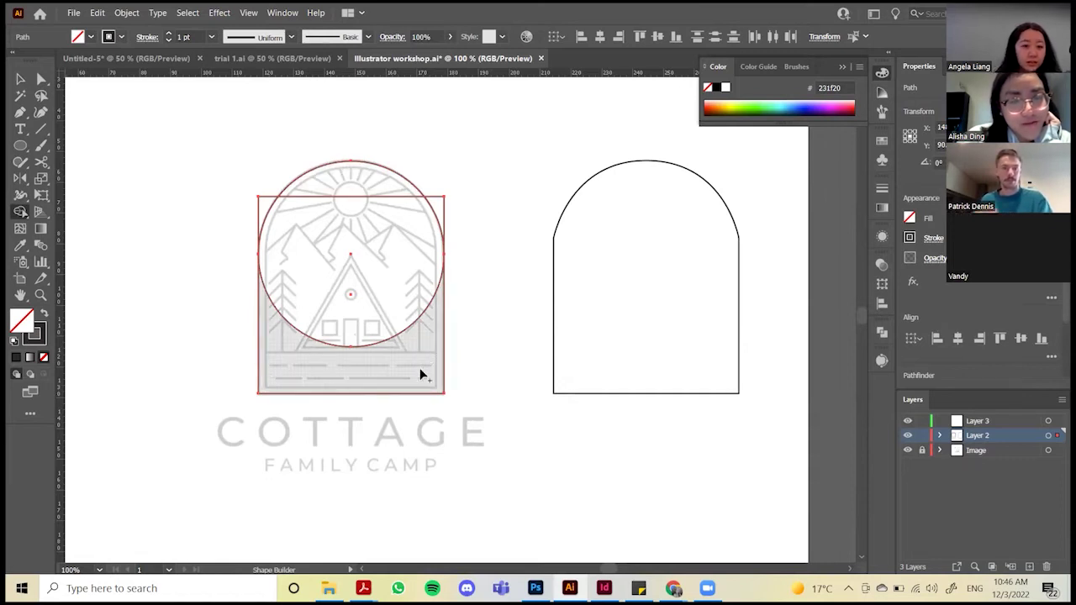
{"action": "left_click_drag", "start_coordinate": [421, 373], "coordinate": [396, 326]}
{"action": "left_click_drag", "start_coordinate": [382, 288], "coordinate": [352, 193]}
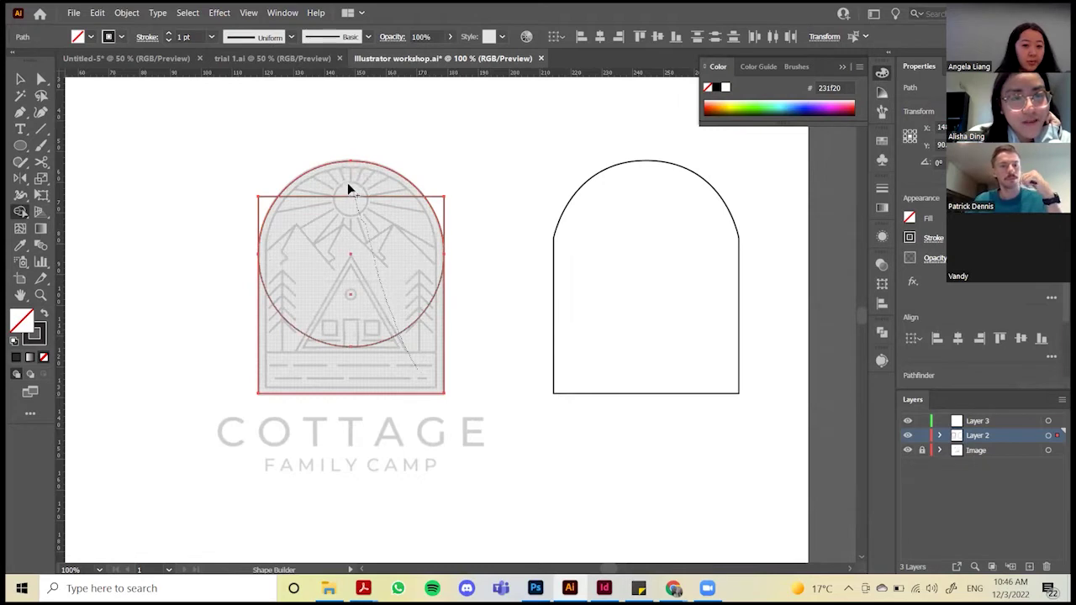
{"action": "left_click_drag", "start_coordinate": [337, 180], "coordinate": [337, 180]}
Move the merged arch off the logo to expose the leftover corner pieces, and return it to the frame
{"action": "key", "text": "v"}
{"action": "left_click", "coordinate": [420, 198]}
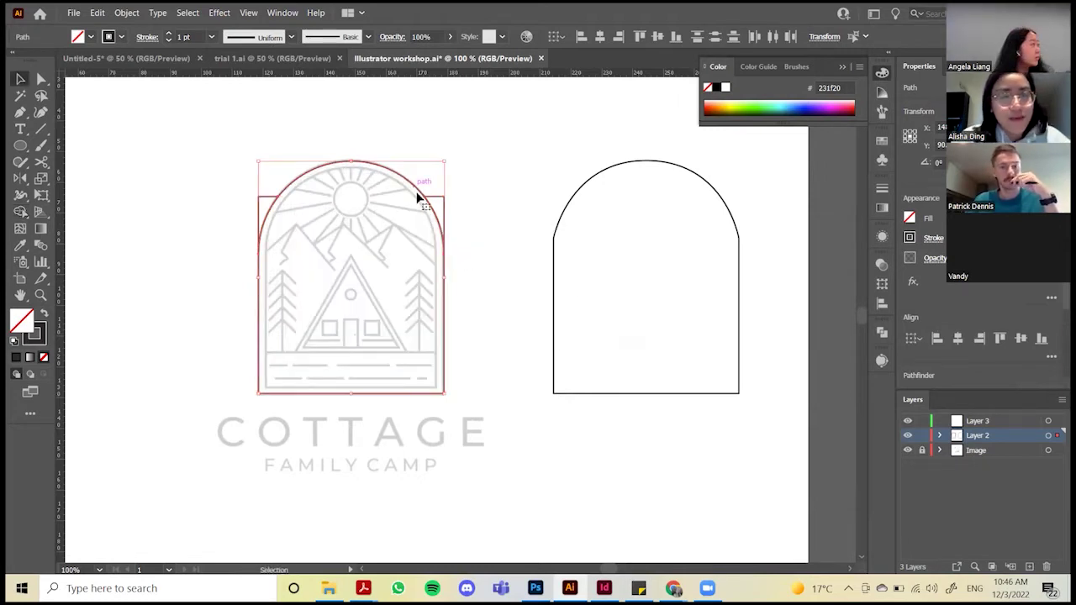
{"action": "mouse_move", "coordinate": [415, 187]}
{"action": "left_mouse_down"}
{"action": "mouse_move", "coordinate": [392, 250]}
{"action": "mouse_move", "coordinate": [415, 191]}
{"action": "left_mouse_up"}
{"action": "key", "text": "ctrl+shift+a"}
{"action": "left_click_drag", "start_coordinate": [412, 190], "coordinate": [197, 193]}
{"action": "scroll", "coordinate": [355, 312], "scroll_direction": "left", "scroll_amount": 3}
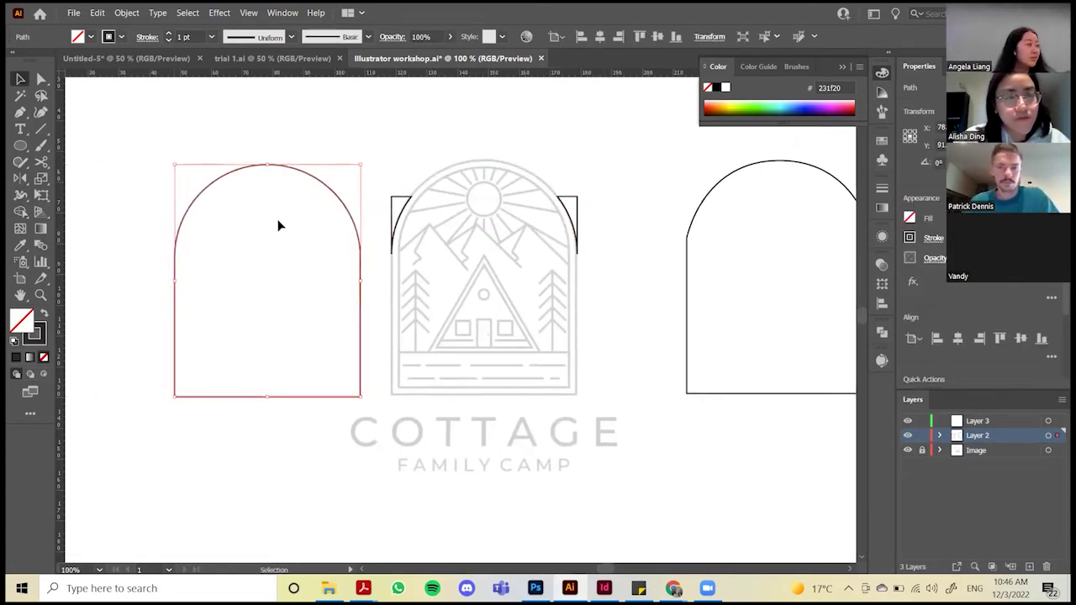
{"action": "left_click", "coordinate": [365, 289]}
{"action": "left_click_drag", "start_coordinate": [363, 289], "coordinate": [580, 283]}
{"action": "key", "text": "ctrl+z"}
{"action": "key", "text": "ctrl+shift+z"}
{"action": "left_click", "coordinate": [635, 283]}
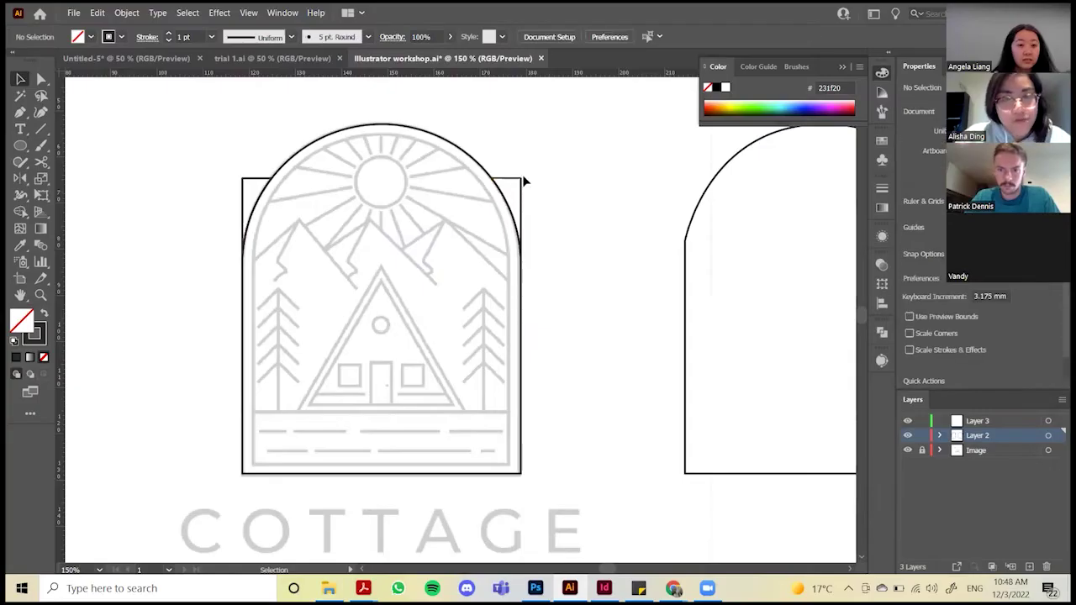
Delete the two leftover corner pieces on either side of the arch
{"action": "left_click", "coordinate": [522, 180]}
{"action": "key", "text": "Delete"}
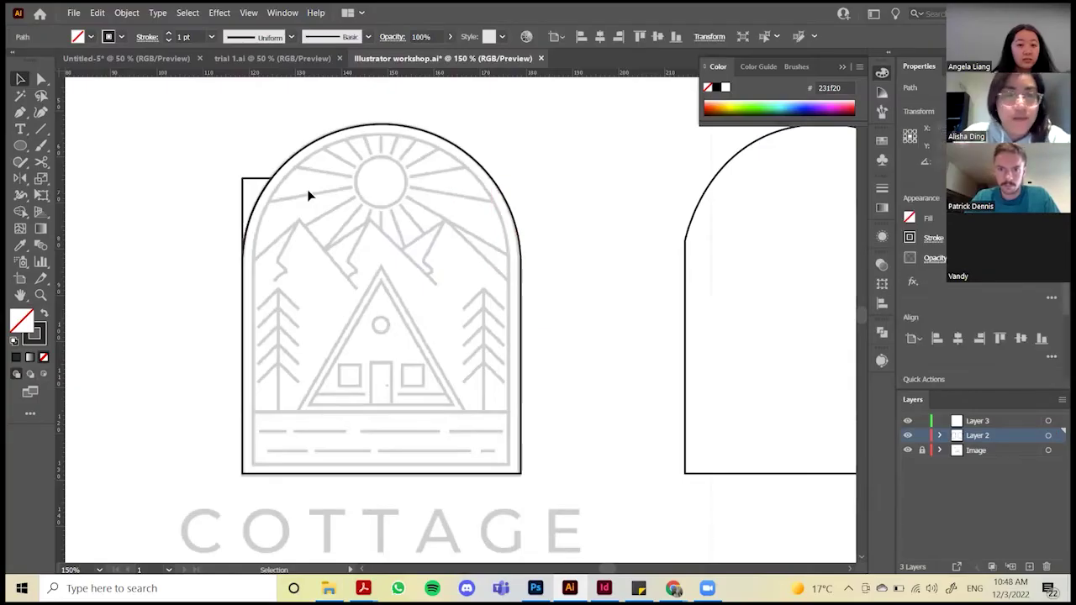
{"action": "left_click", "coordinate": [256, 180]}
{"action": "key", "text": "Delete"}
{"action": "scroll", "coordinate": [389, 304], "scroll_direction": "down", "scroll_amount": 1}
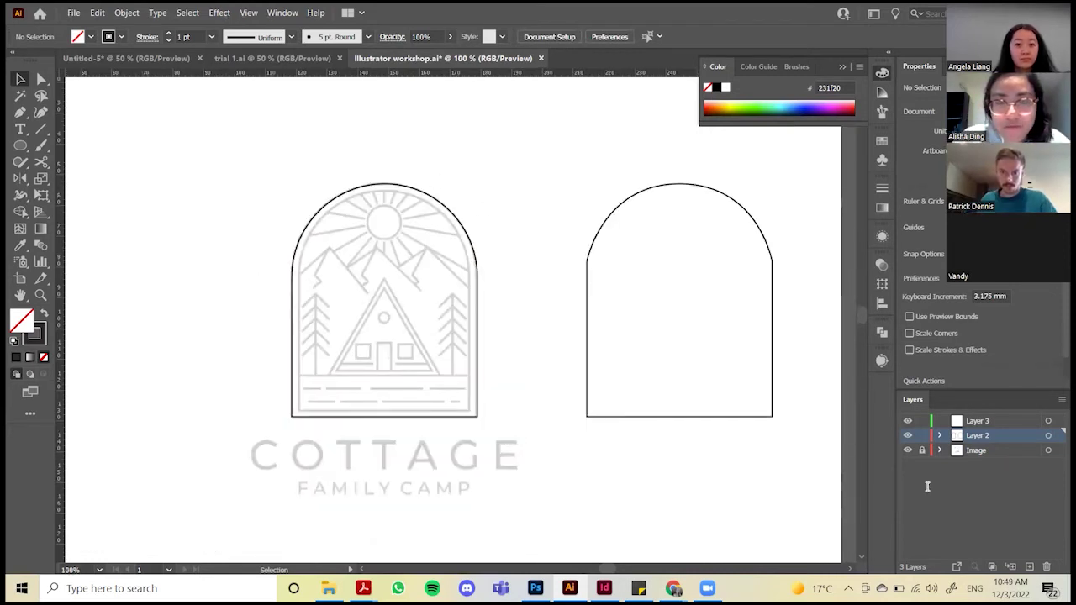
Move the merged arch away to the left of the logo and undo the move
{"action": "scroll", "coordinate": [295, 323], "scroll_direction": "down", "scroll_amount": 1}
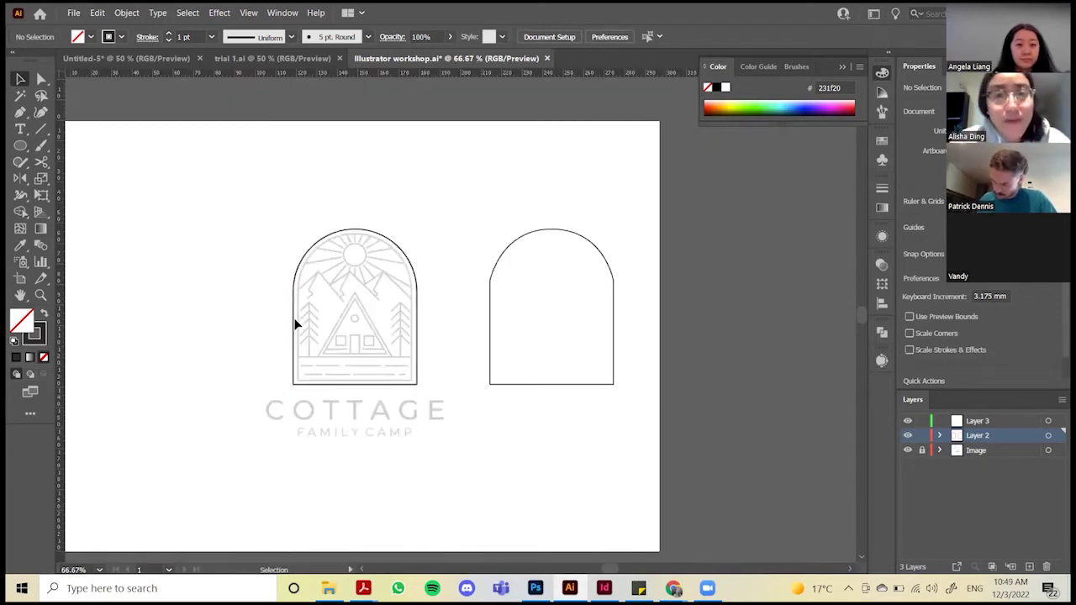
{"action": "scroll", "coordinate": [358, 344], "scroll_direction": "up", "scroll_amount": 1}
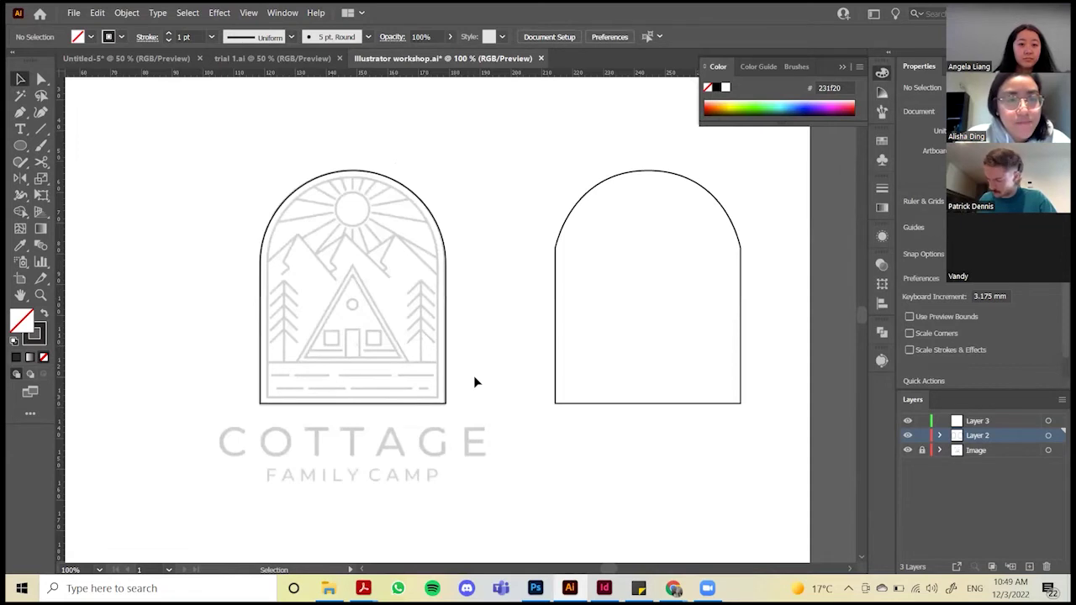
{"action": "left_click", "coordinate": [445, 267]}
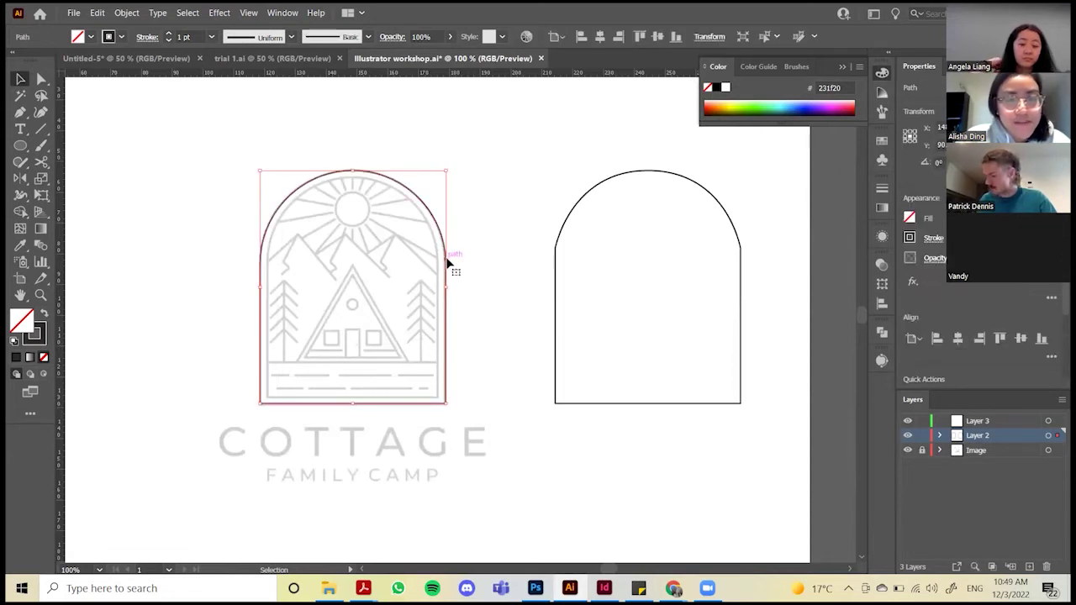
{"action": "left_click_drag", "start_coordinate": [448, 265], "coordinate": [211, 268]}
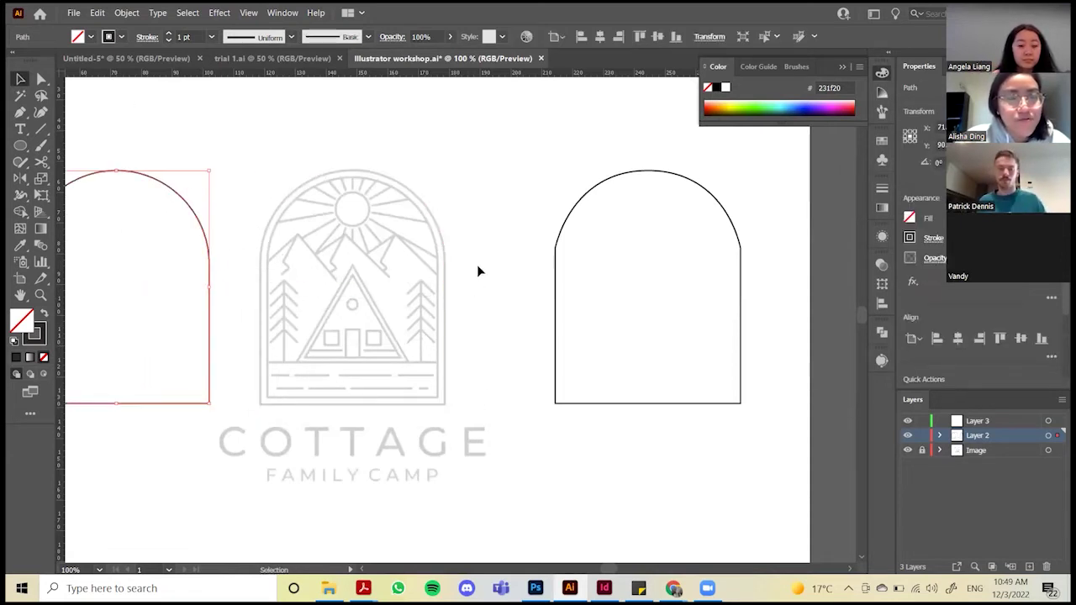
{"action": "key", "text": "ctrl+z"}
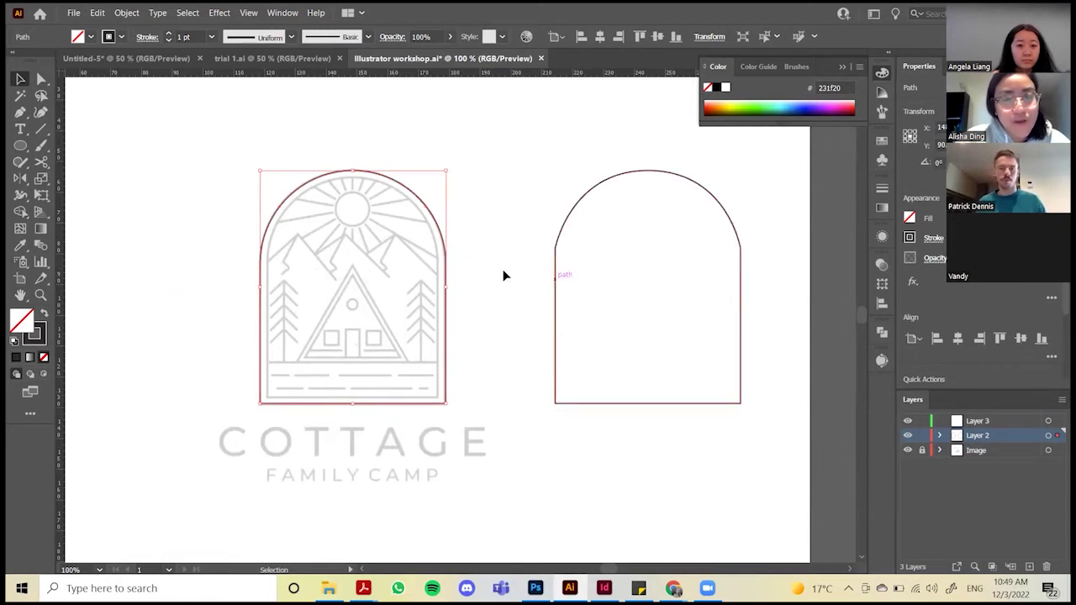
{"action": "scroll", "coordinate": [564, 265], "scroll_direction": "down", "scroll_amount": 1}
{"action": "scroll", "coordinate": [348, 245], "scroll_direction": "up", "scroll_amount": 1}
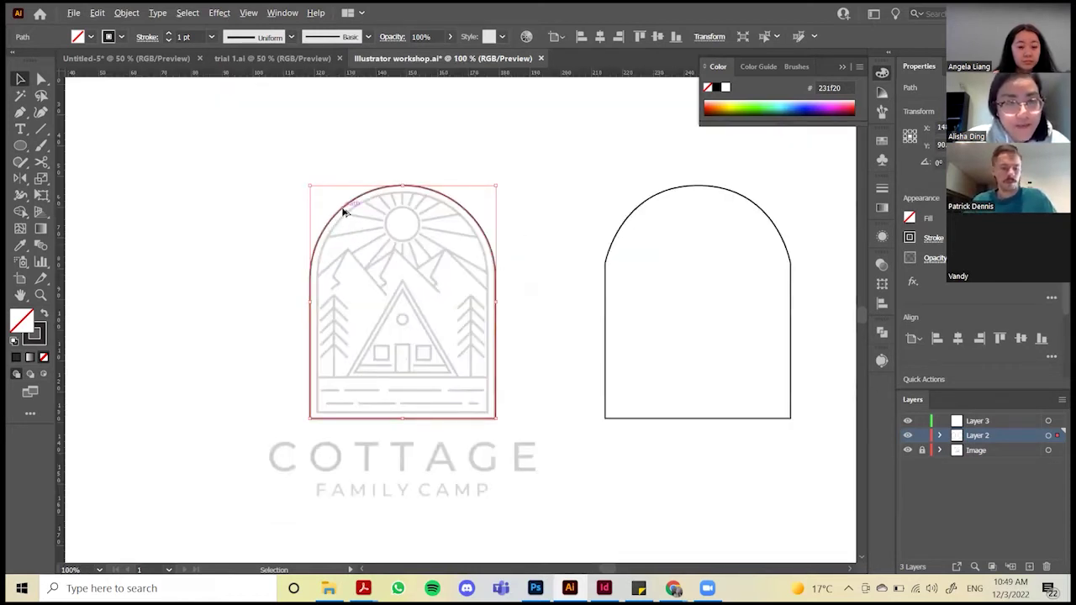
{"action": "scroll", "coordinate": [342, 212], "scroll_direction": "up", "scroll_amount": 2}
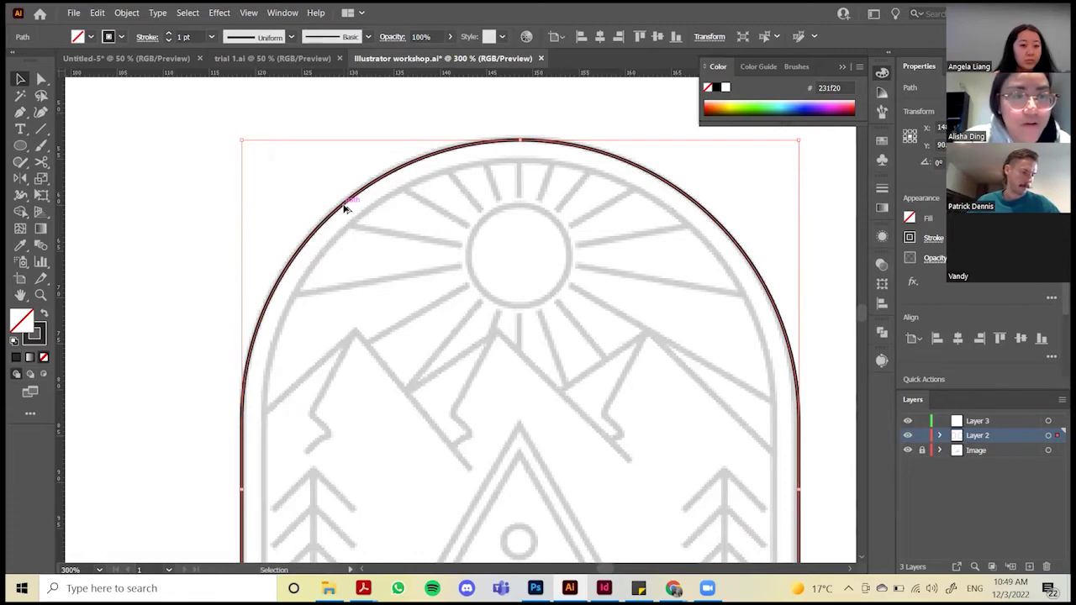
{"action": "scroll", "coordinate": [344, 208], "scroll_direction": "down", "scroll_amount": 5}
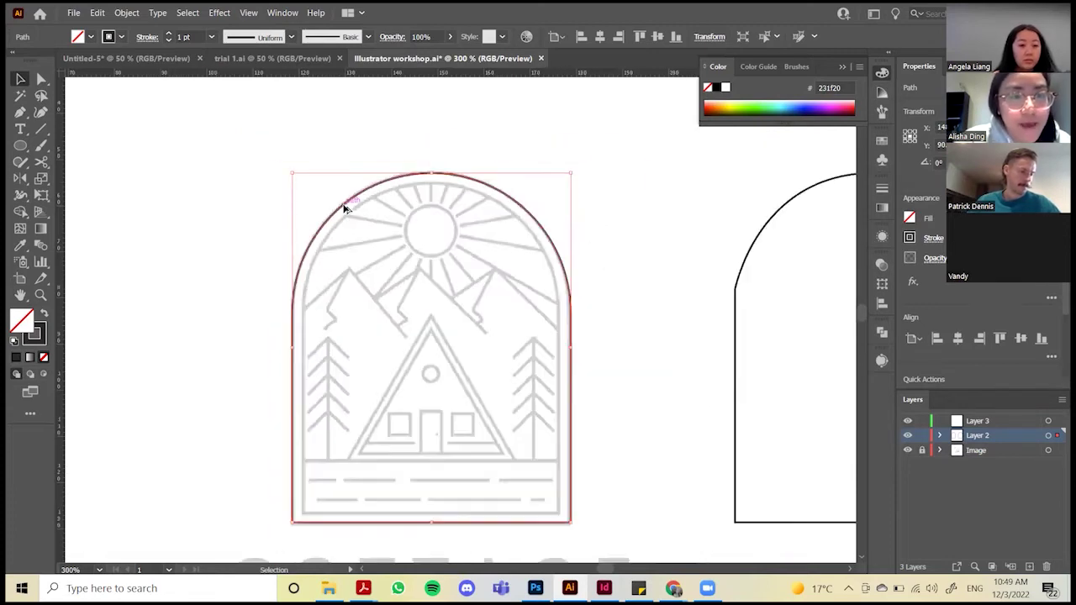
Duplicate the merged arch into the empty space left of the logo and deselect it
{"action": "left_click_drag", "start_coordinate": [344, 208], "coordinate": [177, 204]}
{"action": "key", "text": "alt+shift"}
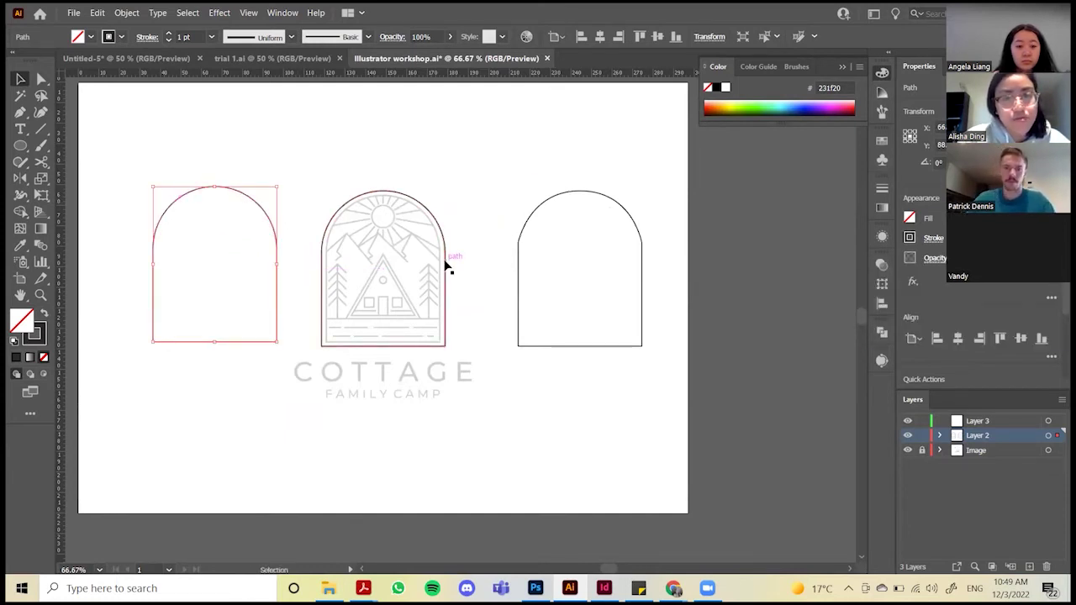
{"action": "left_click", "coordinate": [488, 272]}
Undo the arch copy, the corner deletions and the merge back to the separate rectangle and circle, and clear the selection
{"action": "key", "text": "a"}
{"action": "key", "text": "ctrl+z"}
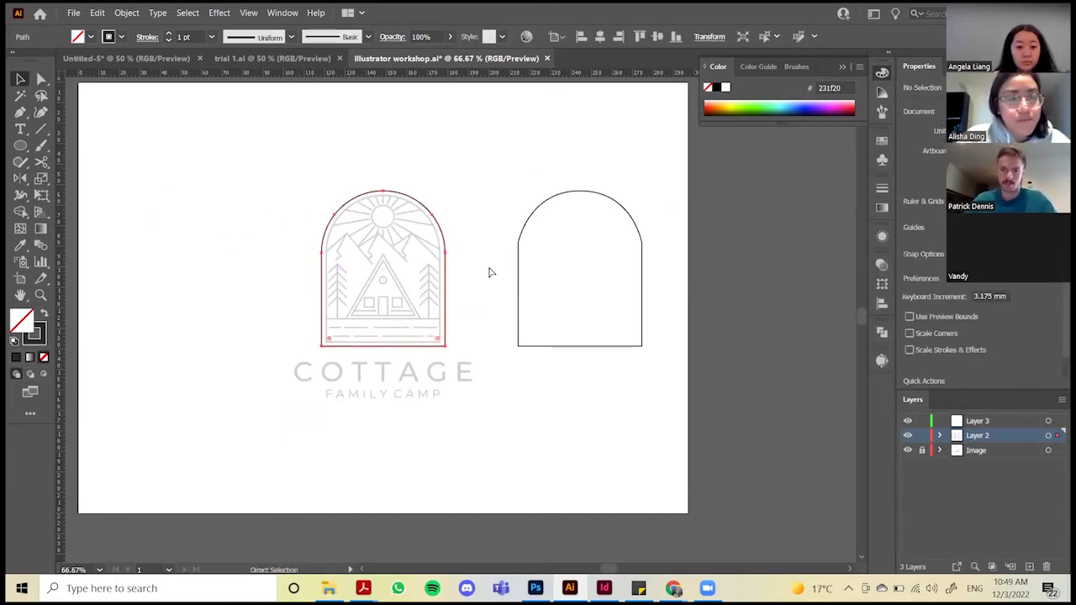
{"action": "key", "text": "ctrl+z"}
{"action": "key", "text": "v"}
{"action": "left_click", "coordinate": [491, 272]}
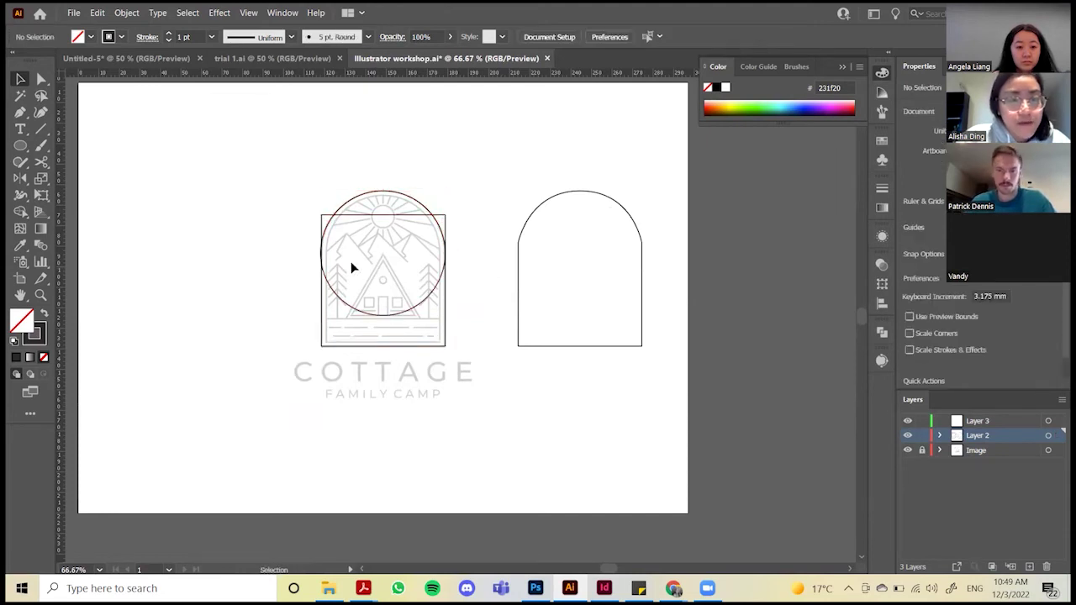
Duplicate the rectangle and circle together horizontally into the empty space left of the logo and deselect them
{"action": "left_click", "coordinate": [446, 232]}
{"action": "left_click", "coordinate": [455, 341]}
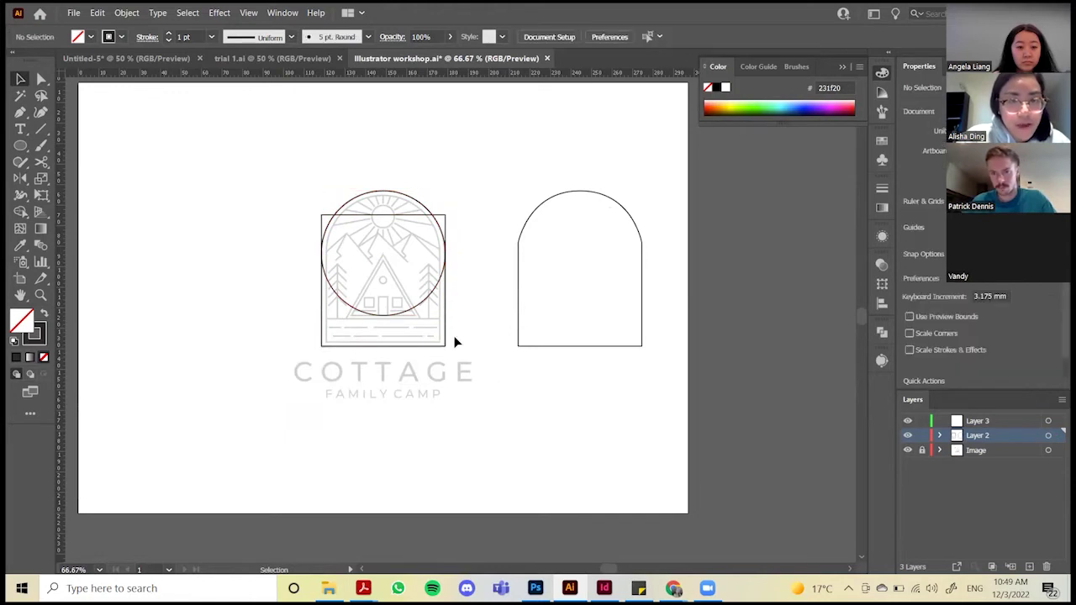
{"action": "left_click_drag", "start_coordinate": [505, 292], "coordinate": [301, 270]}
{"action": "left_click", "coordinate": [463, 341]}
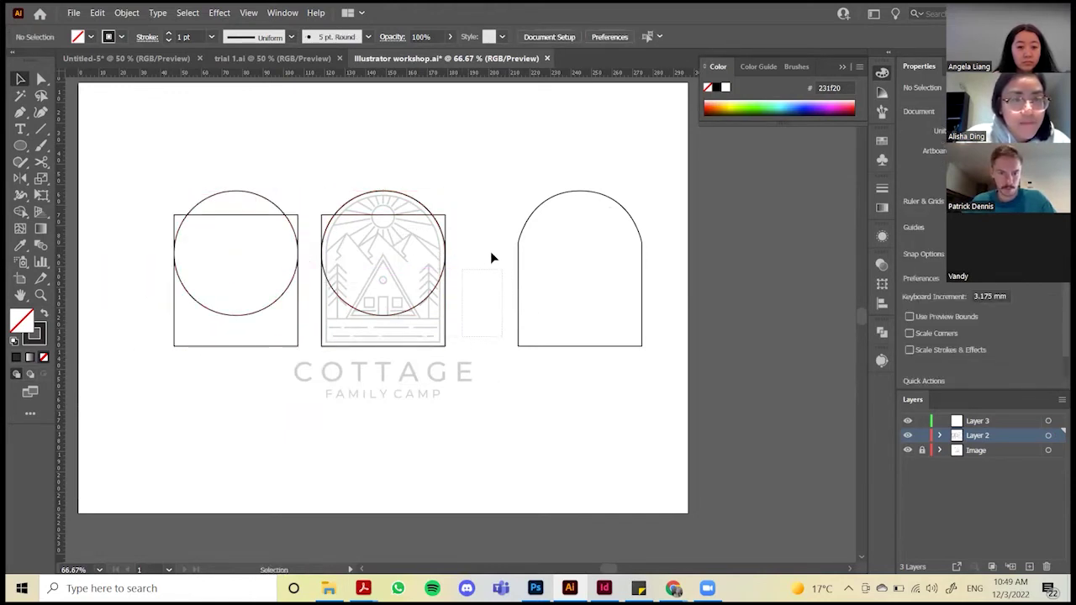
Merge the rectangle and circle over the logo into a single arch with the Shape Builder tool
{"action": "left_click", "coordinate": [396, 213]}
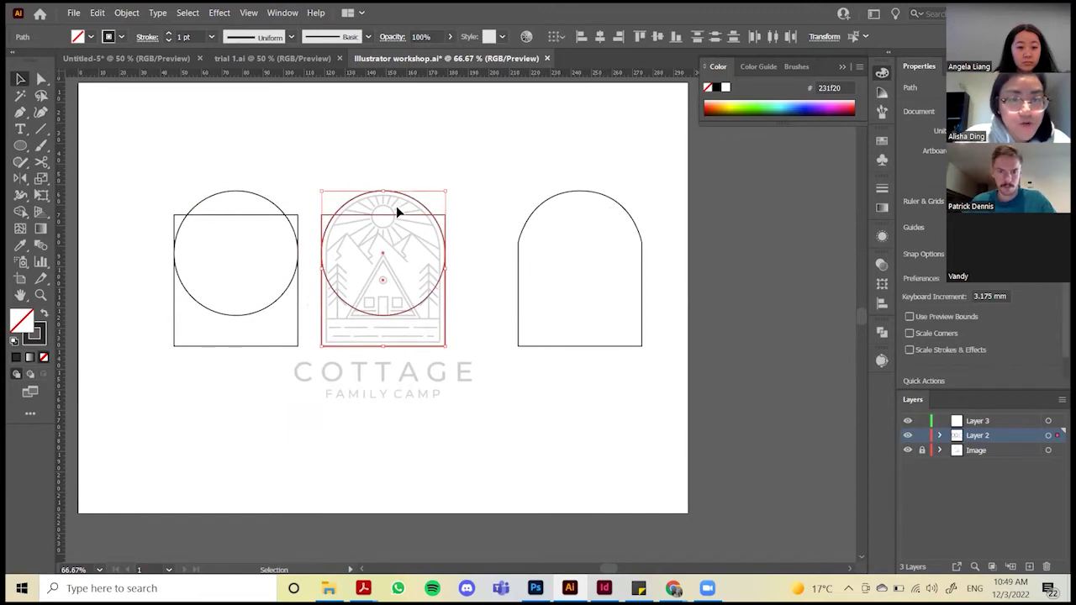
{"action": "left_click", "coordinate": [21, 212]}
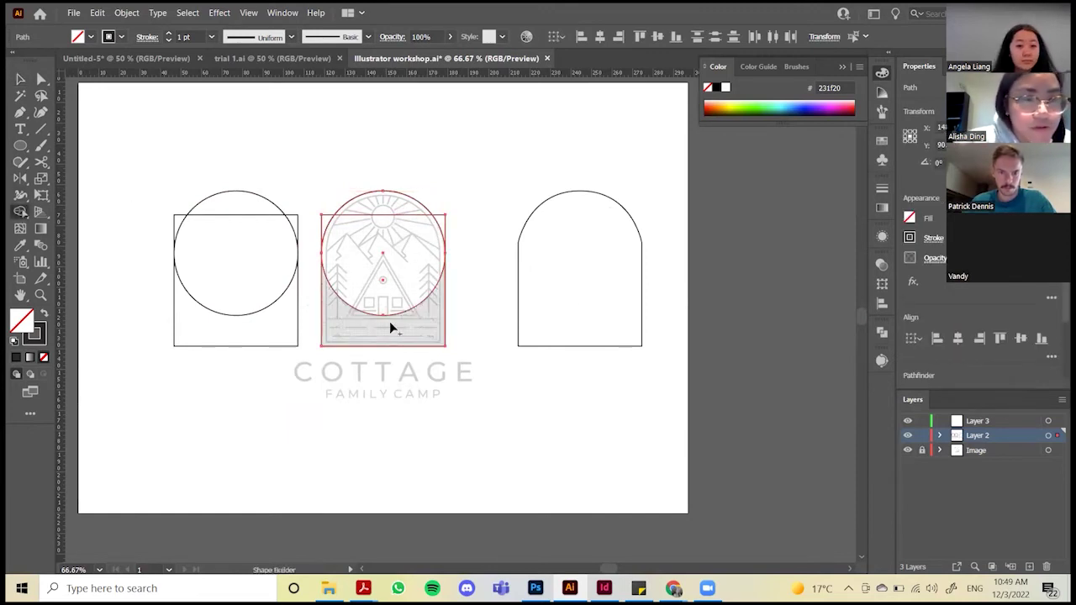
{"action": "left_click_drag", "start_coordinate": [391, 328], "coordinate": [382, 217]}
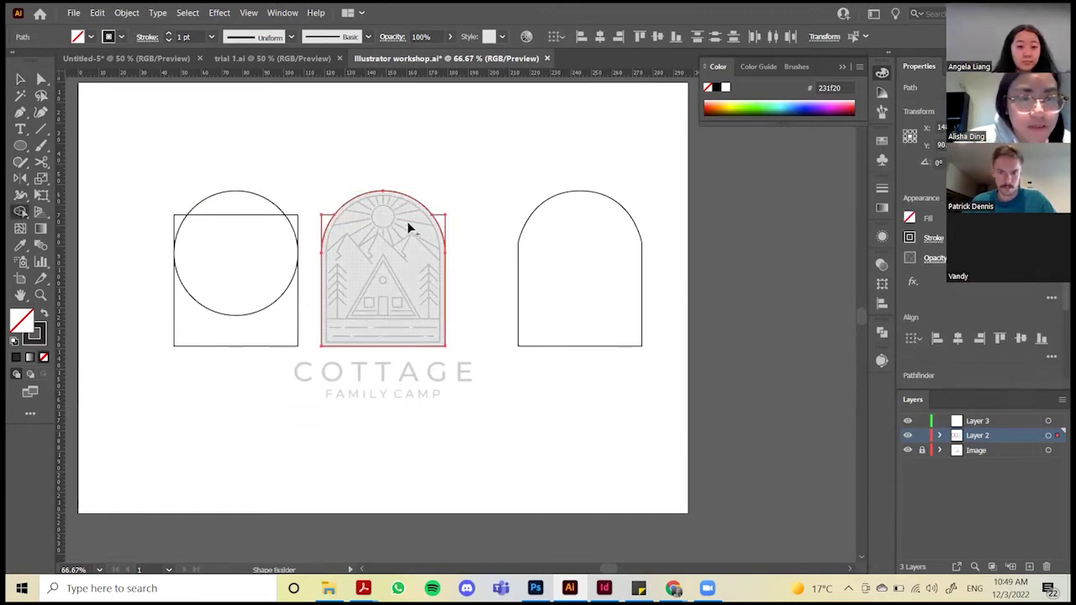
Delete the leftover rectangle corners on both sides of the logo's arch
{"action": "key", "text": "v"}
{"action": "left_click", "coordinate": [448, 220]}
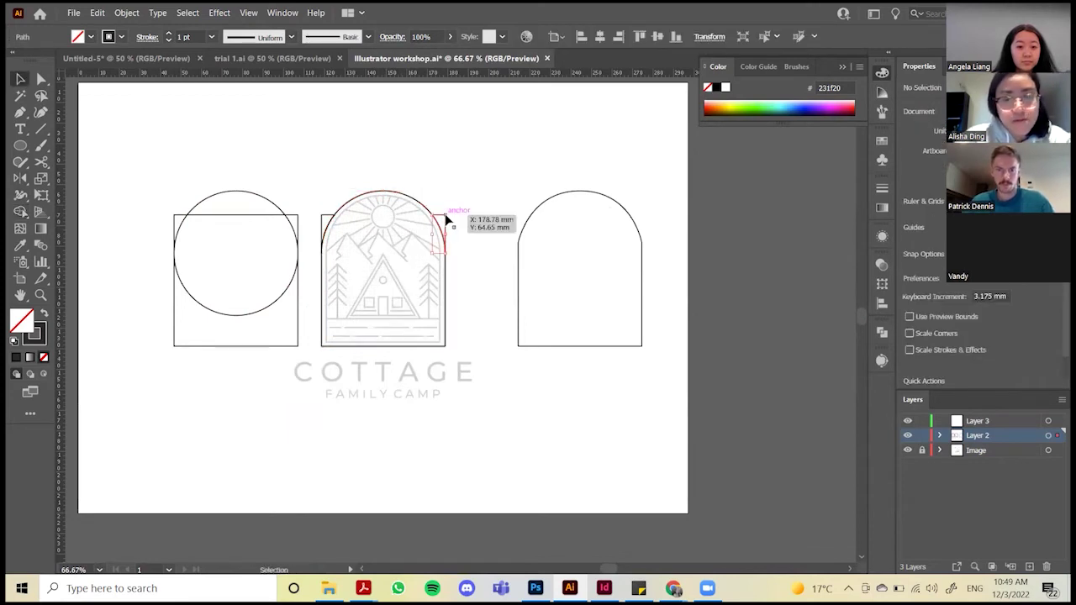
{"action": "left_click", "coordinate": [321, 222]}
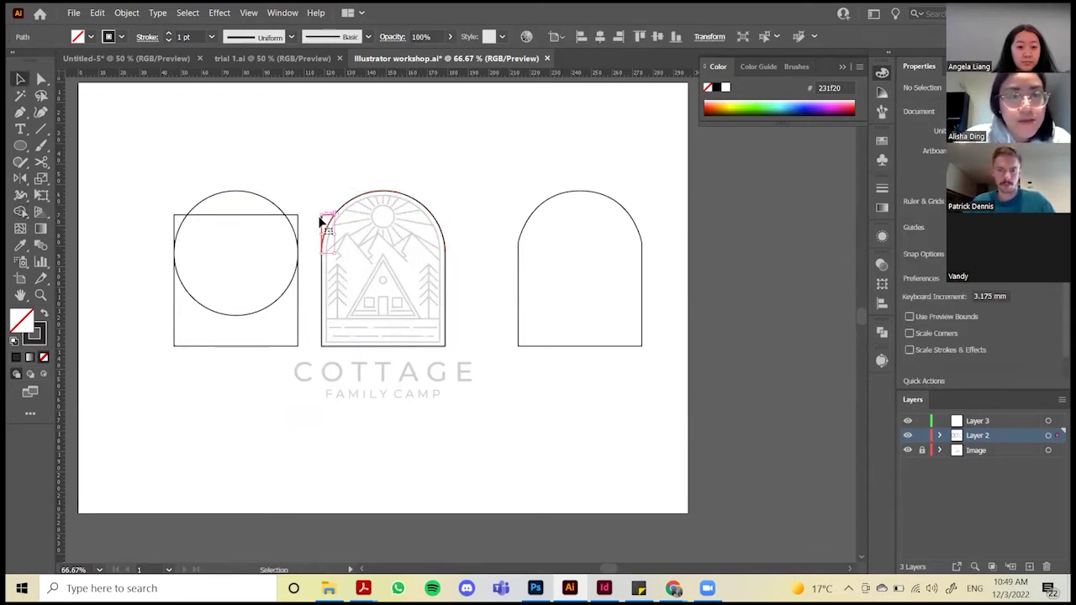
{"action": "left_click", "coordinate": [337, 252]}
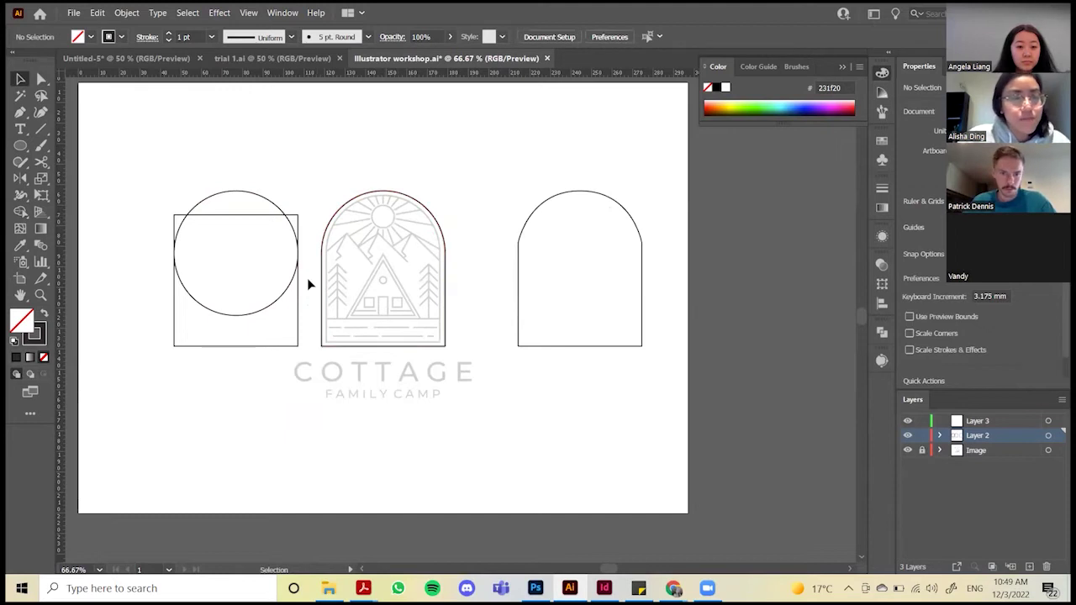
{"action": "scroll", "coordinate": [205, 278], "scroll_direction": "up", "scroll_amount": 1}
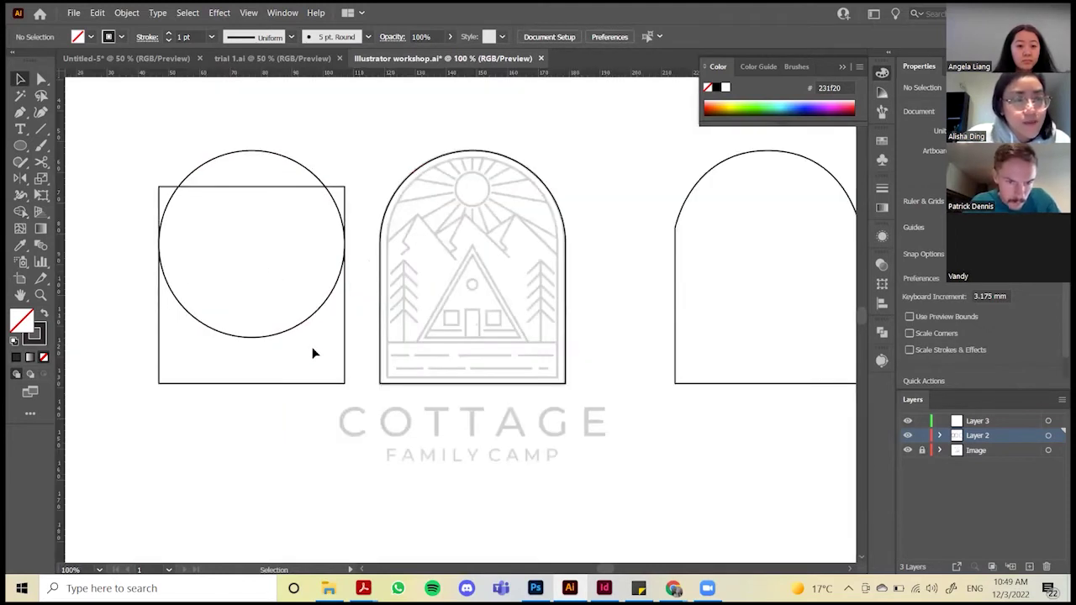
{"action": "left_click_drag", "start_coordinate": [168, 218], "coordinate": [223, 268]}
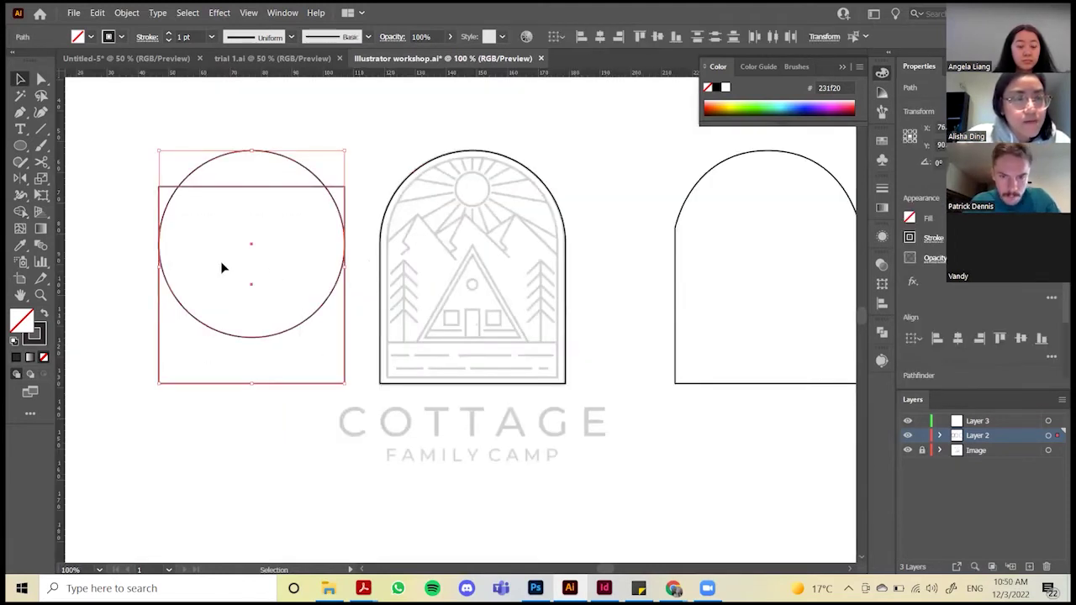
{"action": "scroll", "coordinate": [167, 252], "scroll_direction": "up", "scroll_amount": 1}
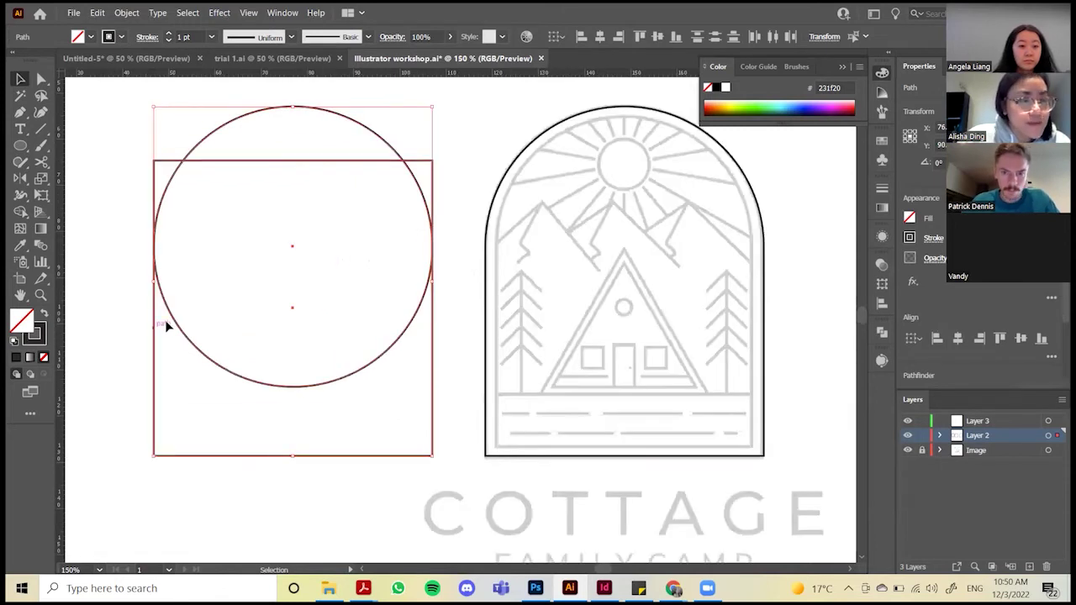
{"action": "left_click", "coordinate": [175, 353]}
{"action": "left_click", "coordinate": [155, 338]}
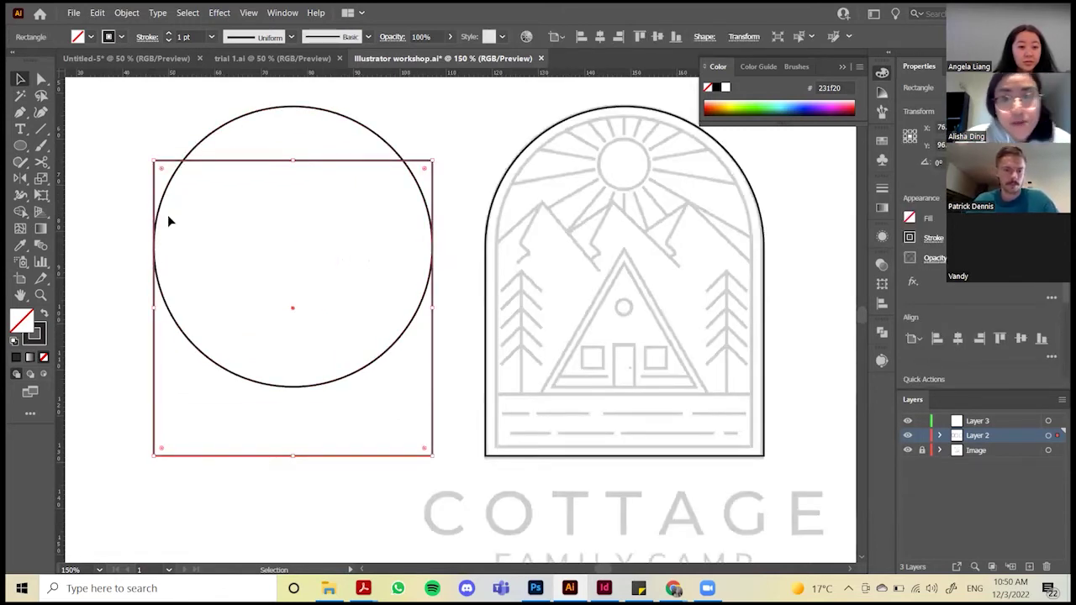
{"action": "left_click", "coordinate": [38, 164]}
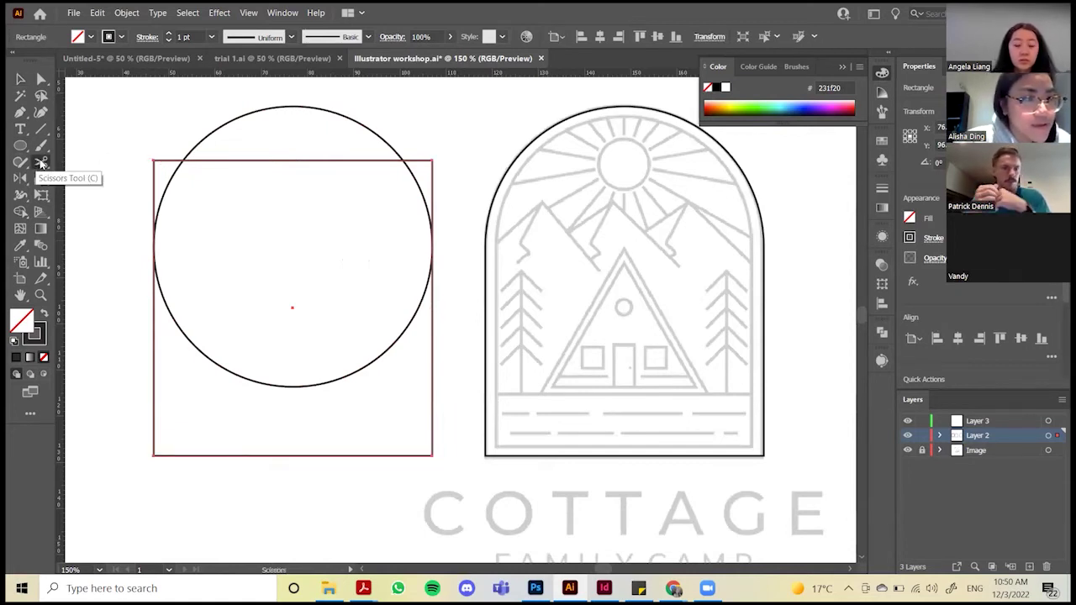
{"action": "scroll", "coordinate": [147, 263], "scroll_direction": "up", "scroll_amount": 2}
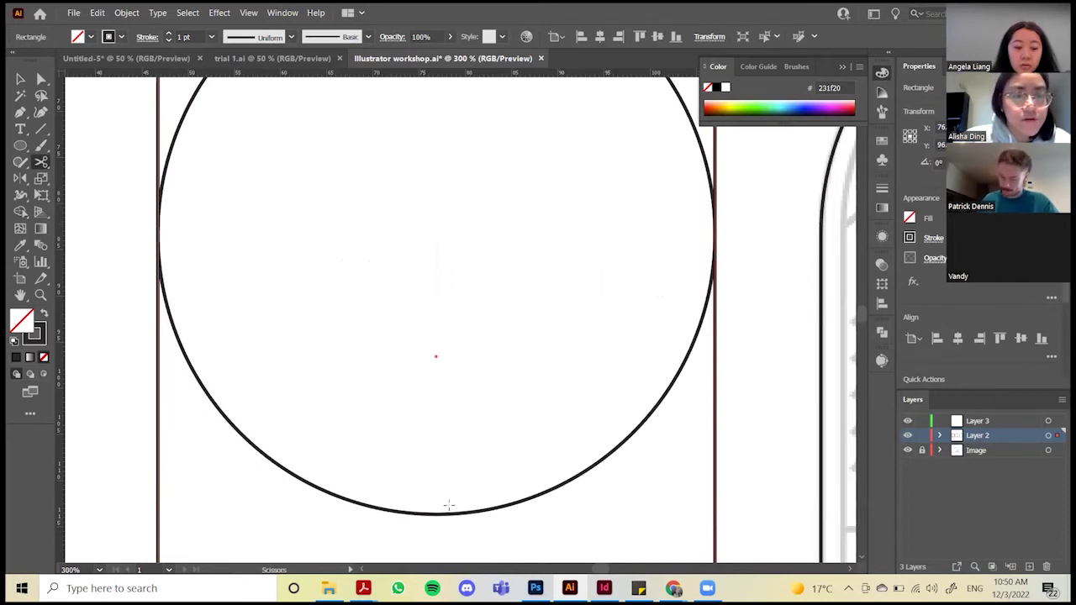
{"action": "key", "text": "ctrl+minus"}
{"action": "key", "text": "ctrl+minus"}
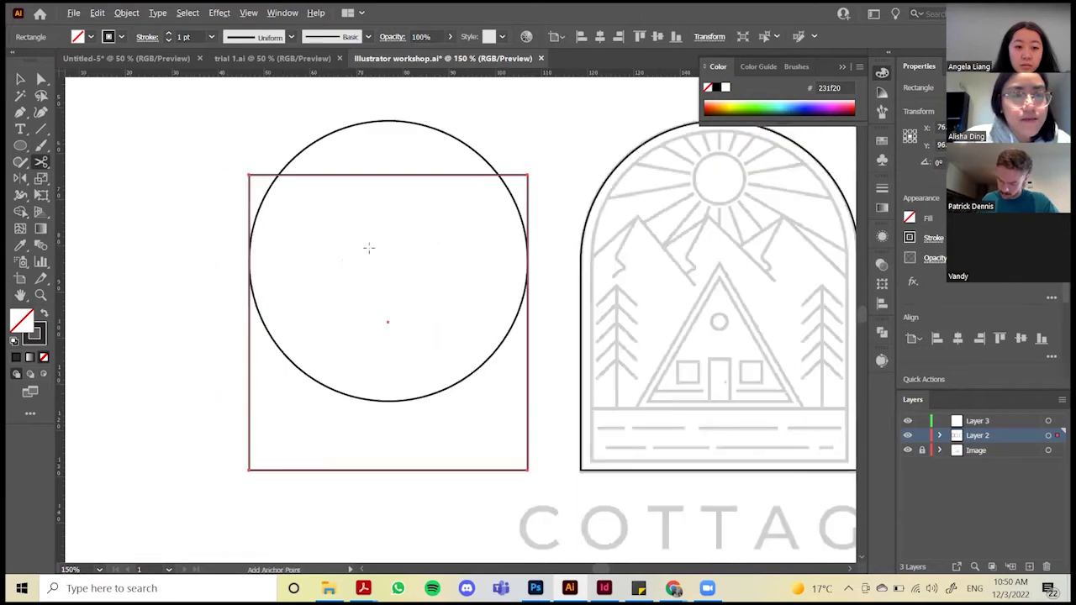
Draw a horizontal and a slanted line beside the overlapping shapes, and snap the slanted line's upper end to the horizontal line's midpoint
{"action": "left_click", "coordinate": [40, 129]}
{"action": "left_click_drag", "start_coordinate": [85, 153], "coordinate": [242, 154]}
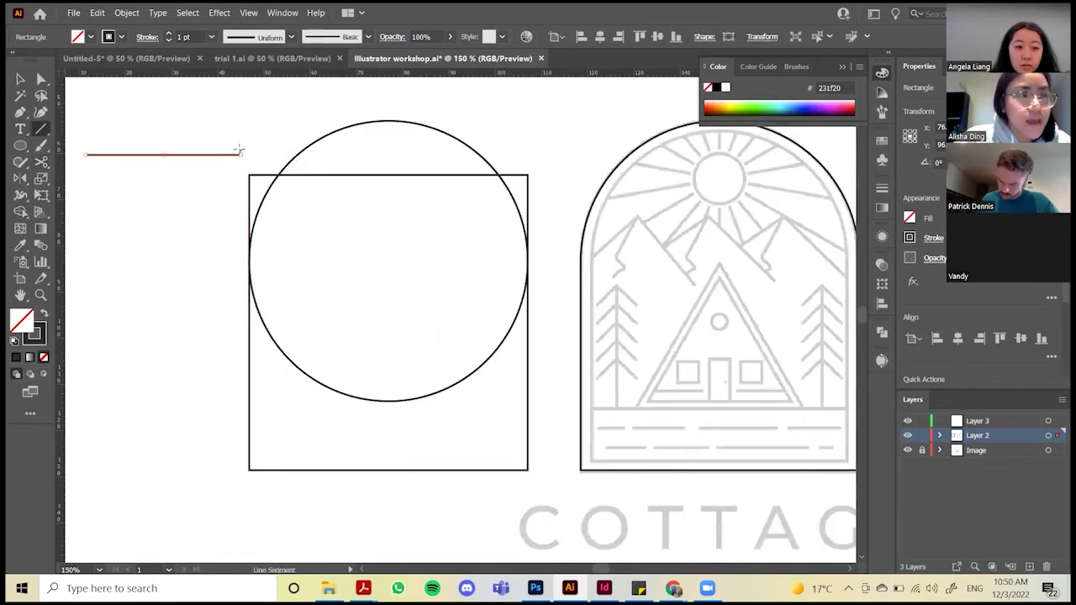
{"action": "left_click_drag", "start_coordinate": [187, 236], "coordinate": [174, 367]}
{"action": "key", "text": "v"}
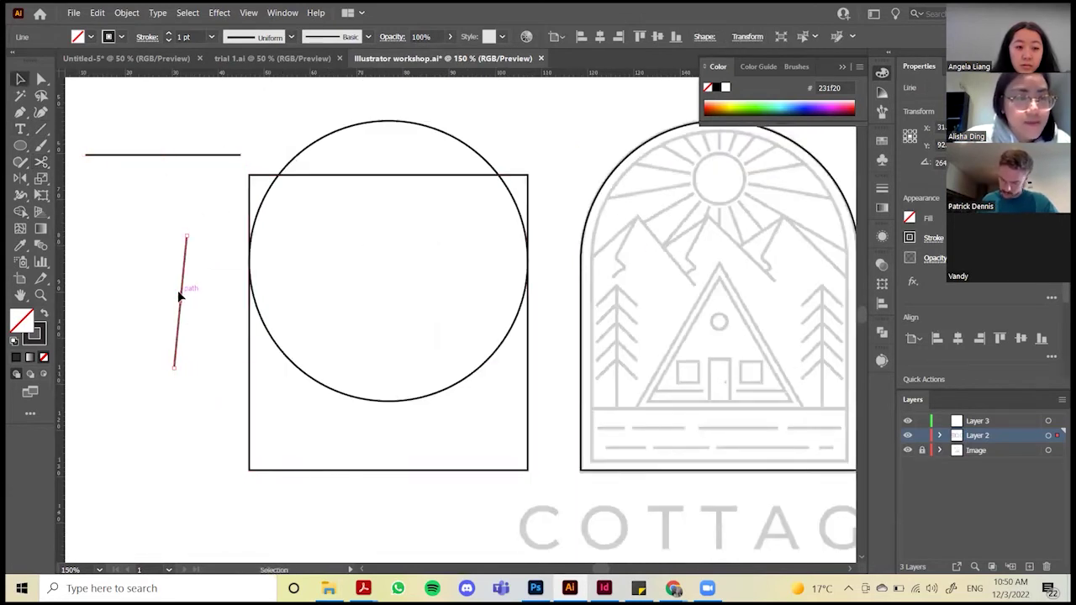
{"action": "left_click_drag", "start_coordinate": [179, 294], "coordinate": [158, 218]}
{"action": "left_click", "coordinate": [209, 244]}
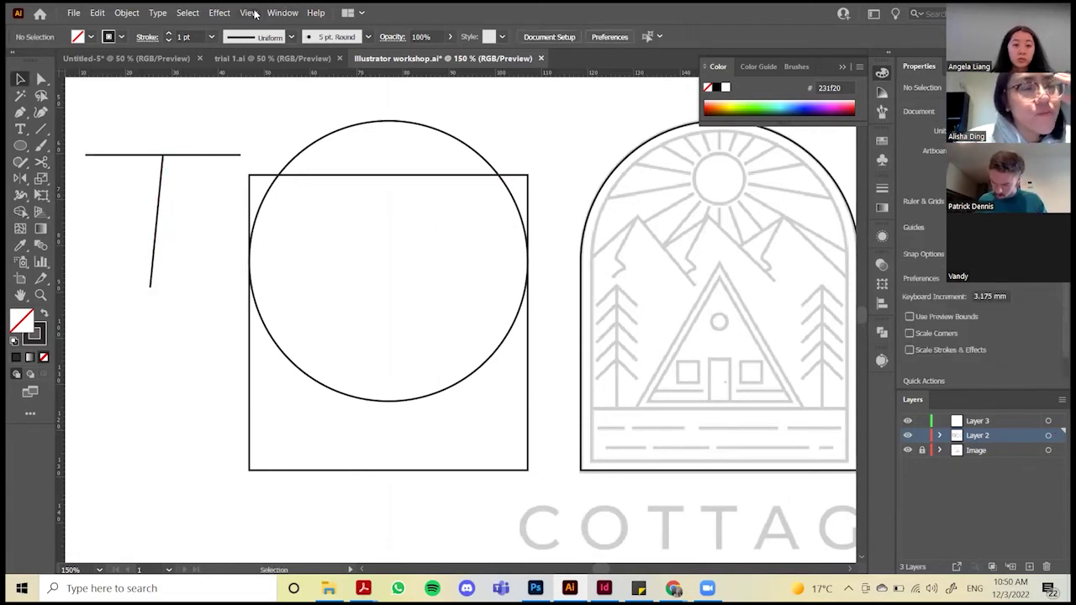
Check the Smart Guides setting and delete the two practice lines
{"action": "left_click", "coordinate": [249, 13]}
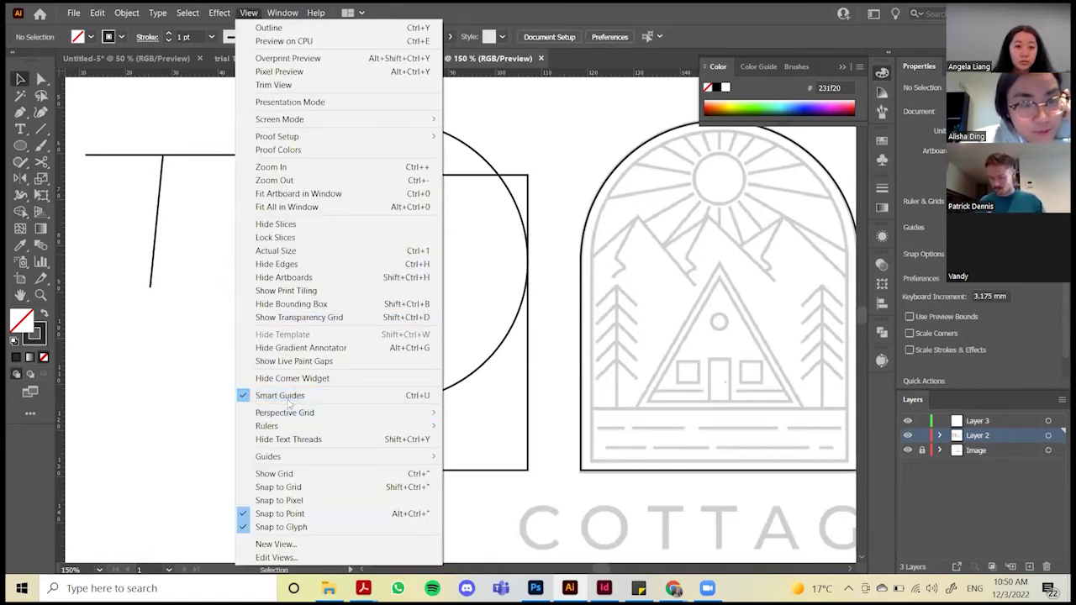
{"action": "left_click", "coordinate": [176, 373]}
{"action": "left_click", "coordinate": [134, 146]}
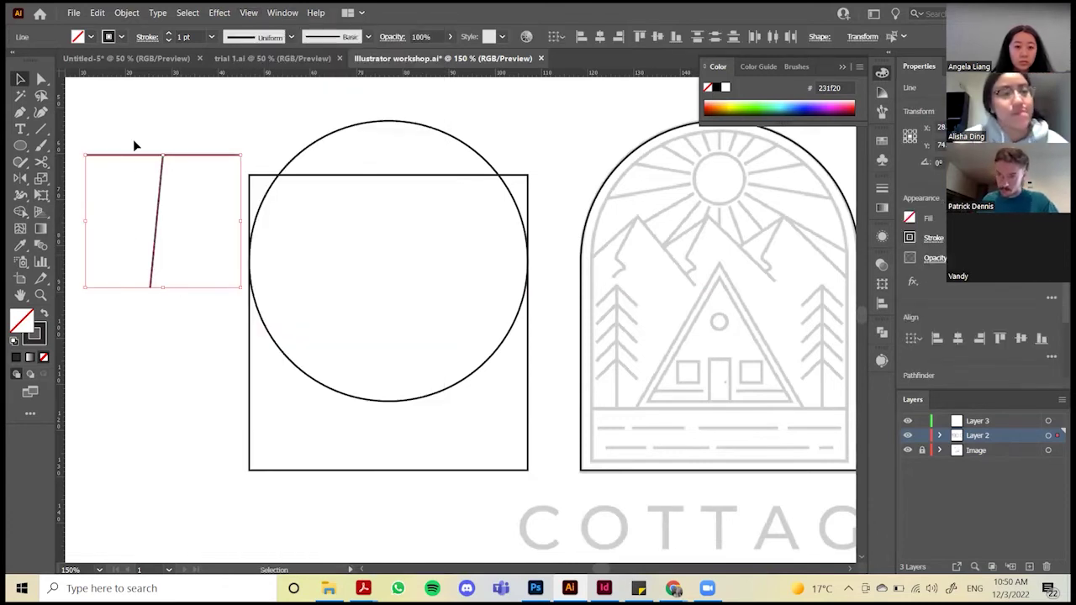
{"action": "key", "text": "Delete"}
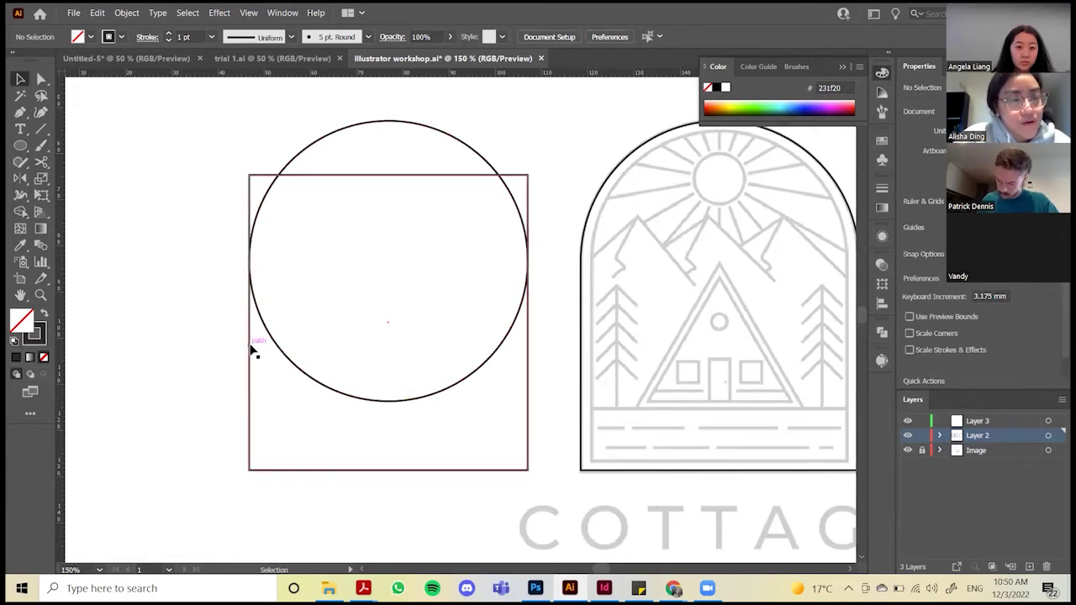
Cut the rectangle left of the logo with the Scissors tool at both points where the circle touches its sides
{"action": "left_click", "coordinate": [42, 166]}
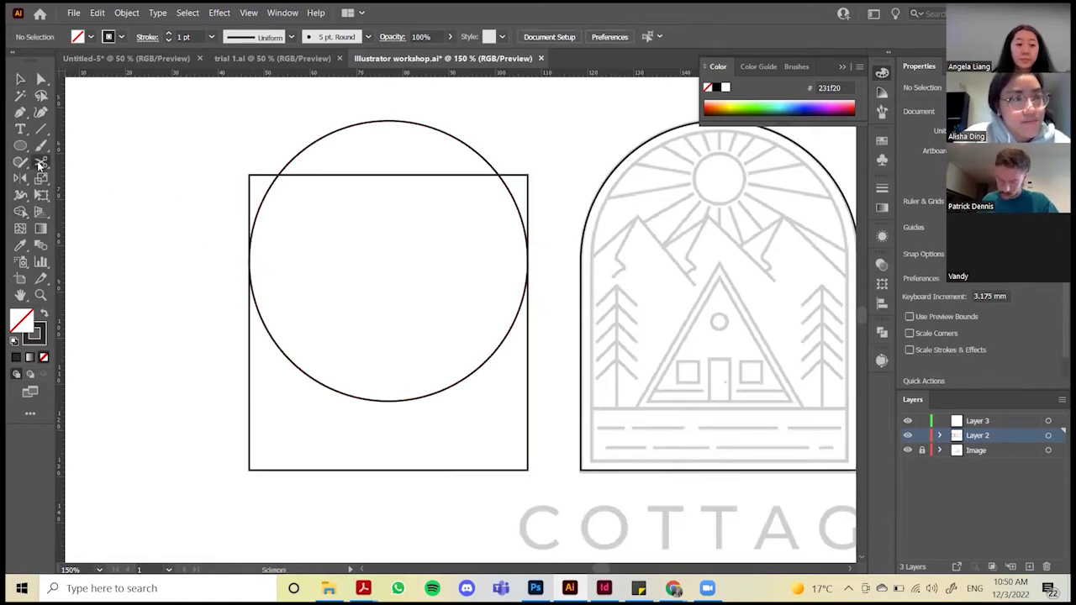
{"action": "key", "text": "v"}
{"action": "left_click", "coordinate": [249, 354]}
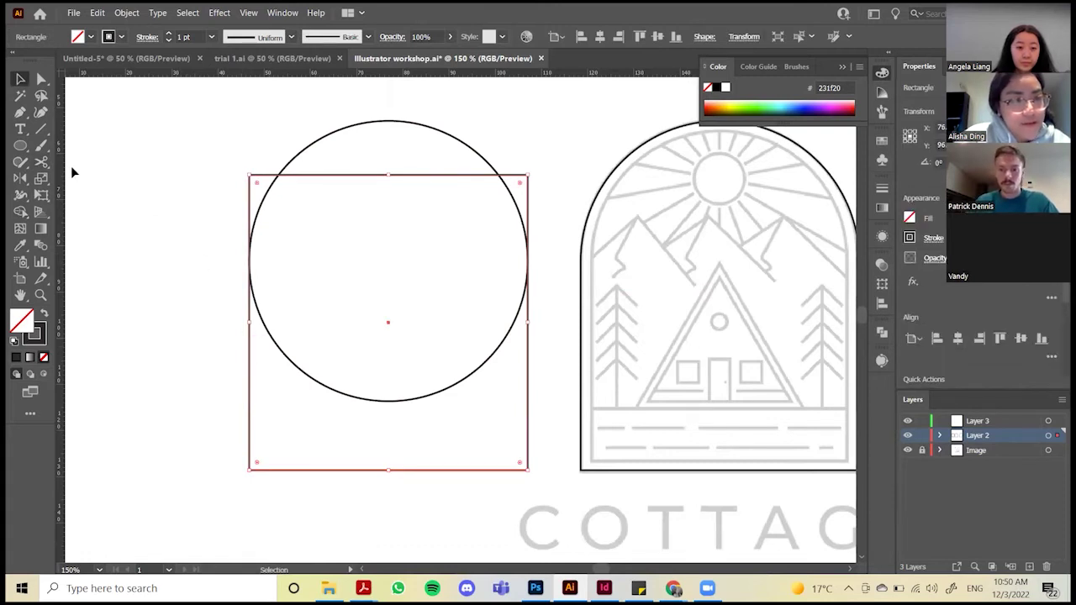
{"action": "left_click", "coordinate": [45, 166]}
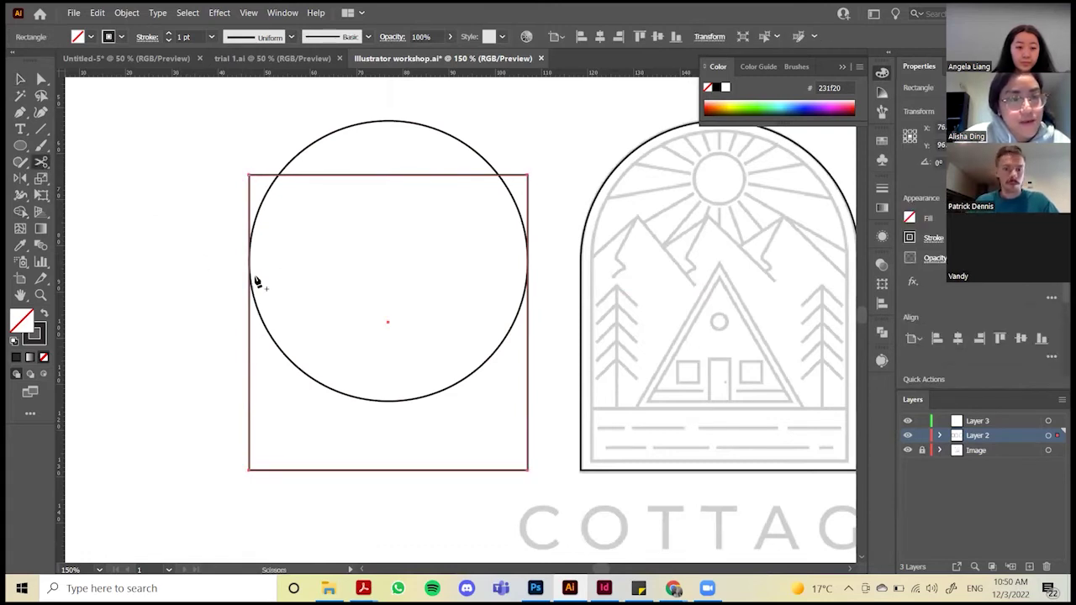
{"action": "scroll", "coordinate": [258, 281], "scroll_direction": "up", "scroll_amount": 2}
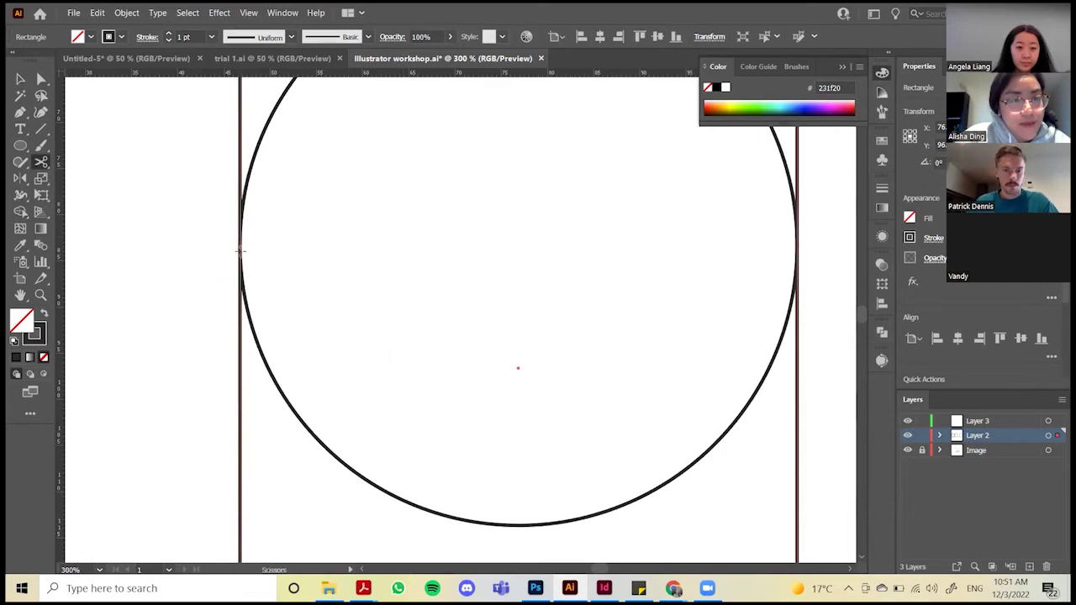
{"action": "left_click", "coordinate": [240, 242]}
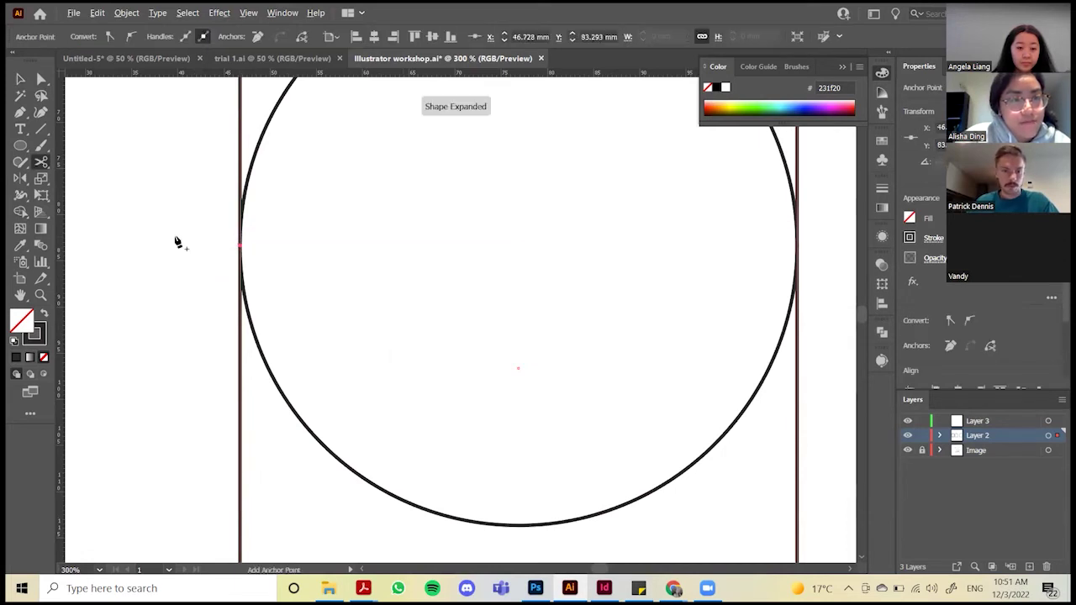
{"action": "scroll", "coordinate": [177, 241], "scroll_direction": "down", "scroll_amount": 3}
{"action": "left_click", "coordinate": [383, 240]}
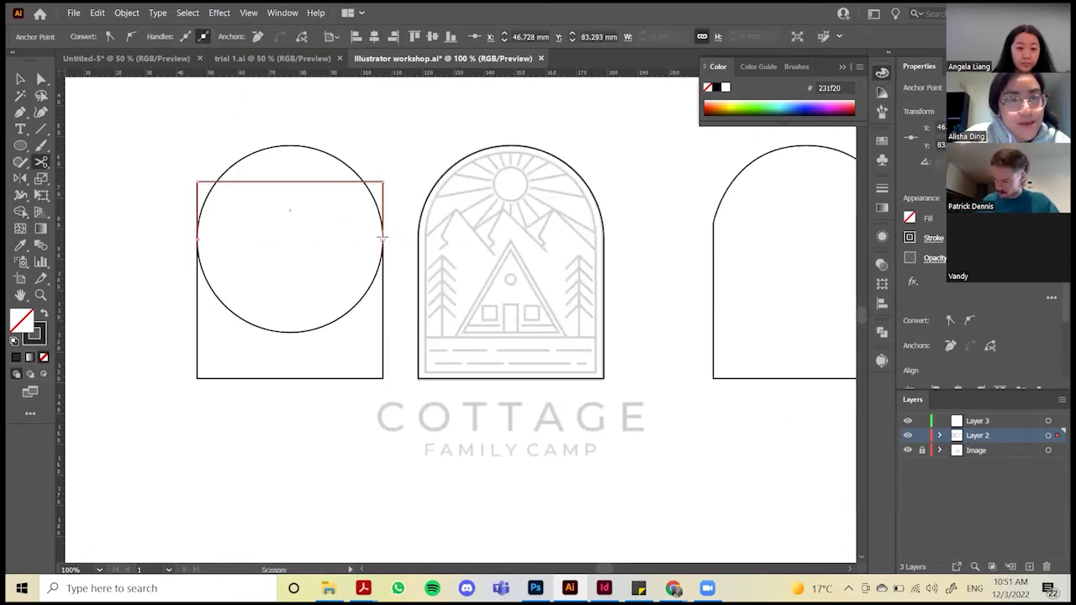
{"action": "key", "text": "v"}
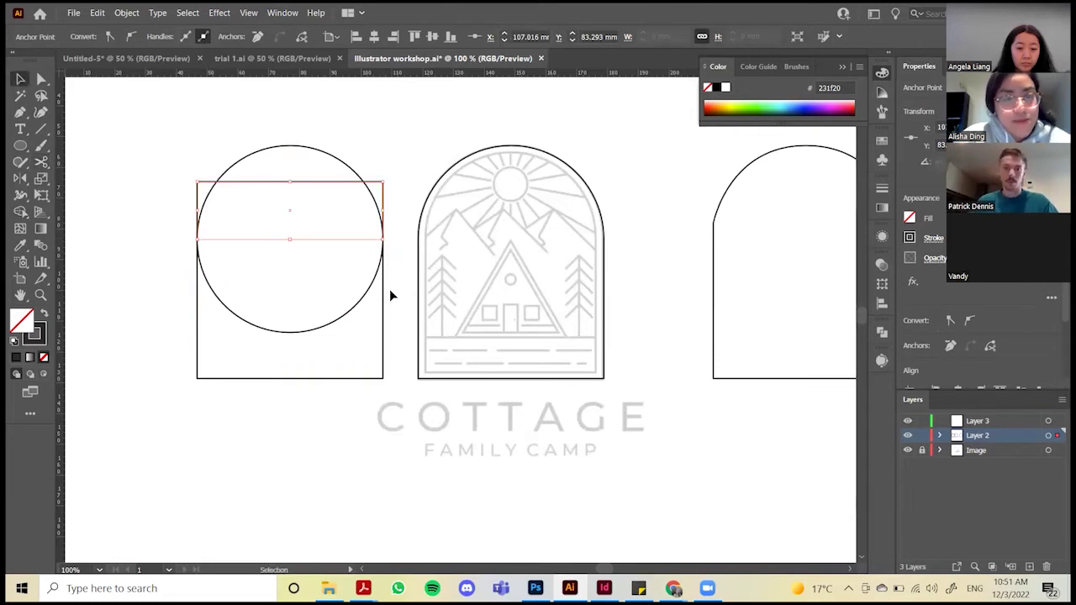
Delete the upper piece of the cut rectangle, keeping the lower open piece in place
{"action": "left_click_drag", "start_coordinate": [385, 295], "coordinate": [380, 364]}
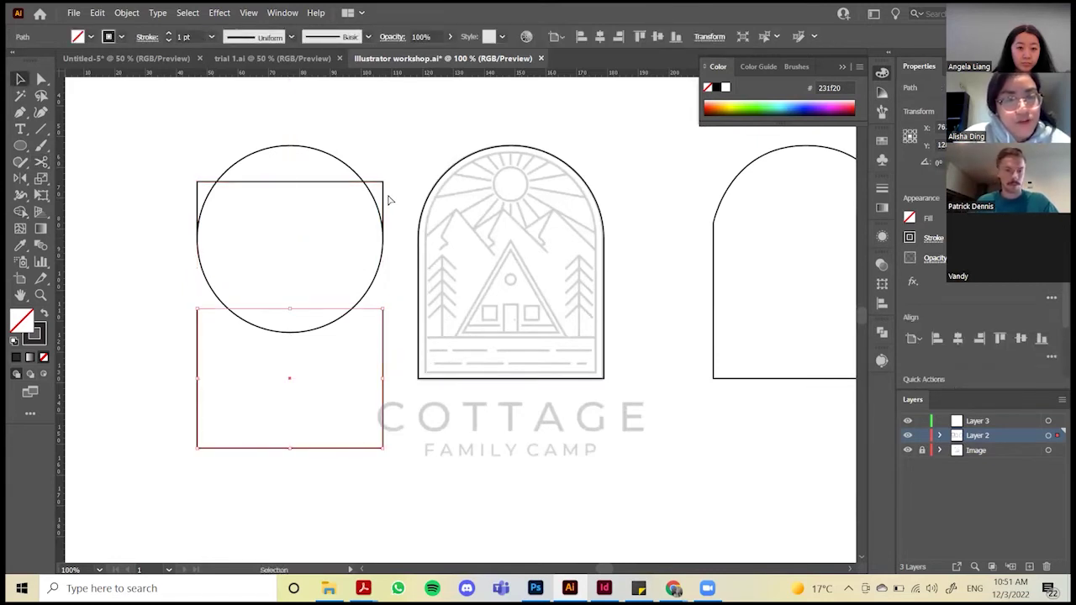
{"action": "key", "text": "ctrl+z"}
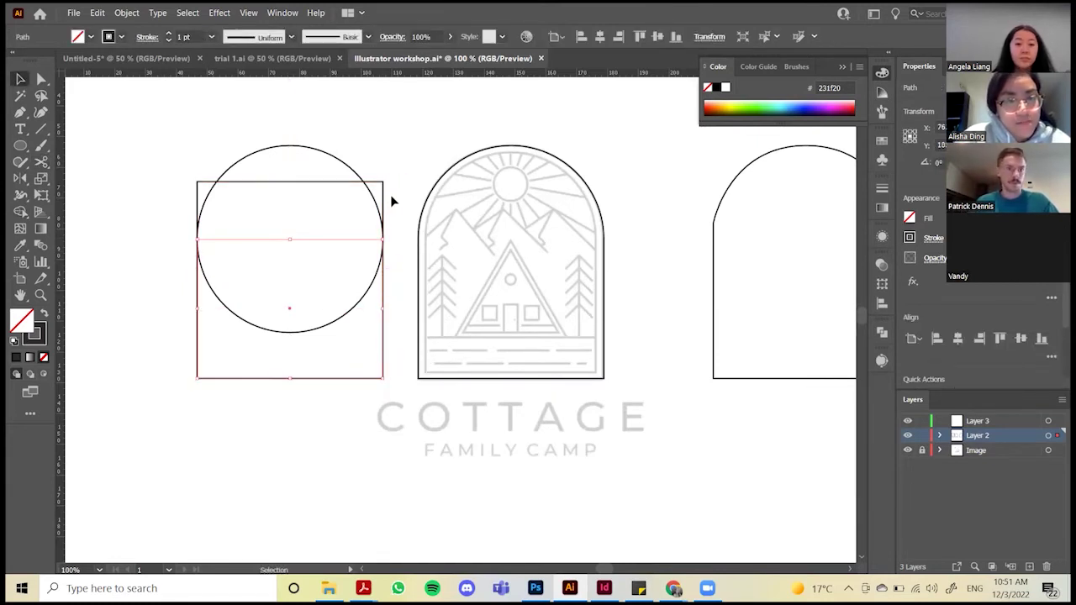
{"action": "left_click", "coordinate": [385, 189]}
{"action": "key", "text": "Delete"}
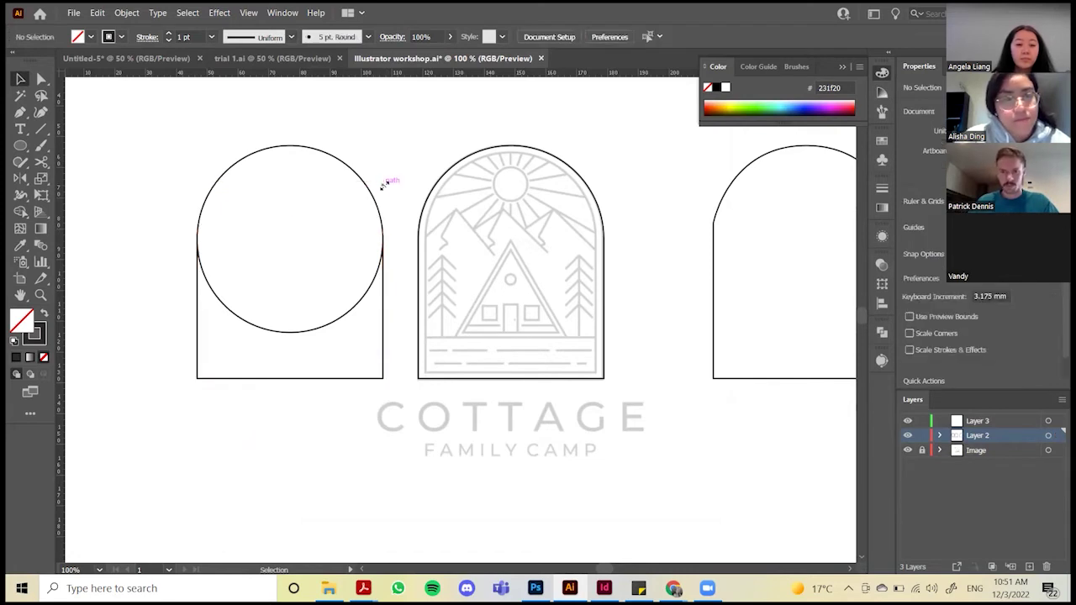
Cut the circle with the Scissors tool at its left and right anchor points, where it meets the rectangle's sides
{"action": "left_click", "coordinate": [380, 268]}
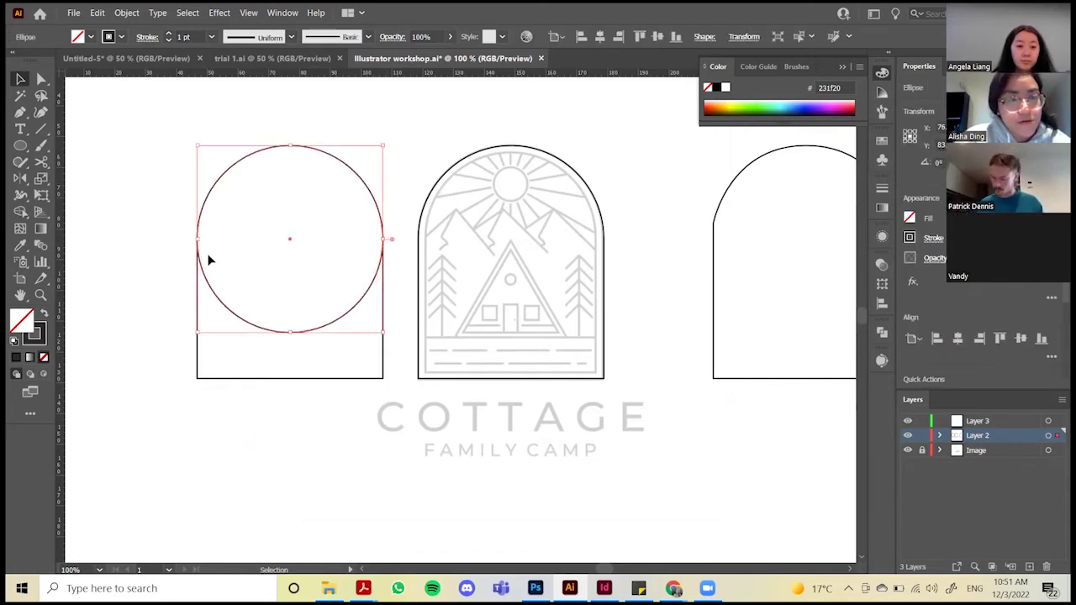
{"action": "key", "text": "c"}
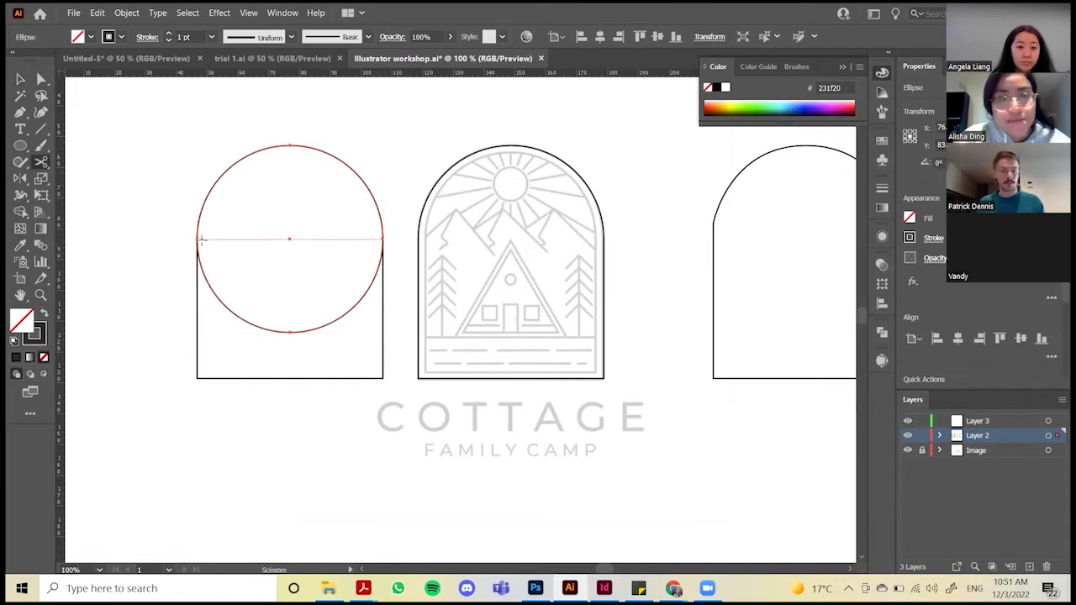
{"action": "left_click", "coordinate": [197, 239]}
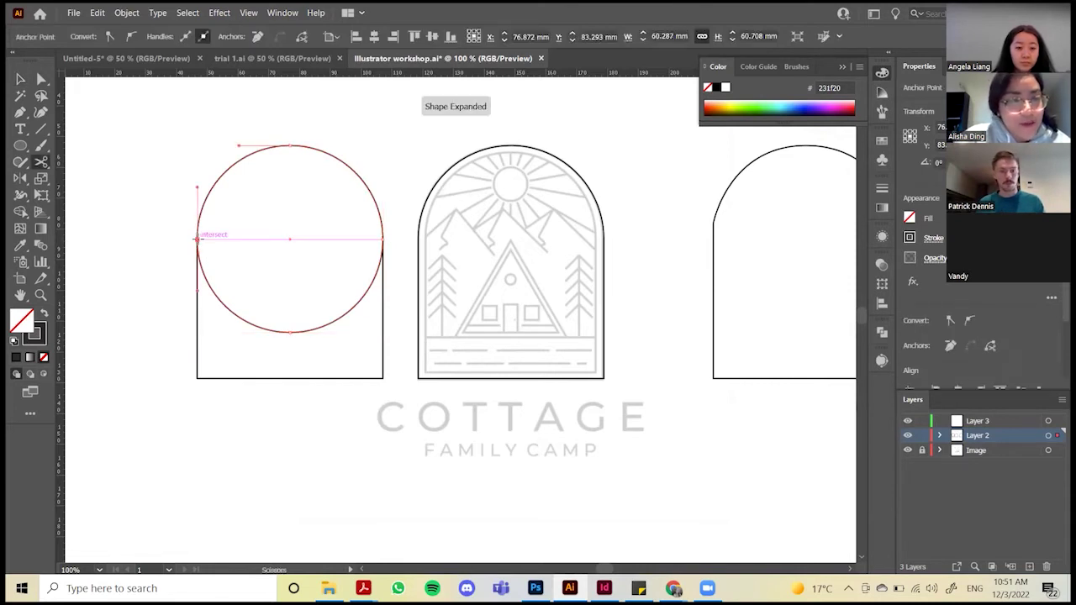
{"action": "left_click", "coordinate": [382, 239]}
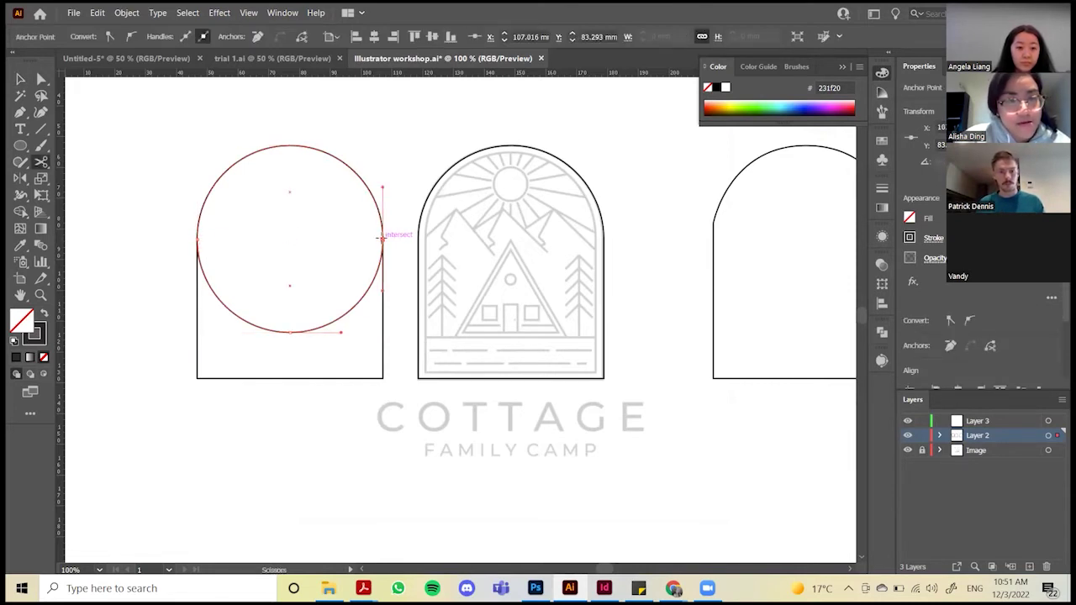
Delete the lower half of the cut circle
{"action": "key", "text": "v"}
{"action": "left_click", "coordinate": [382, 264]}
{"action": "left_click", "coordinate": [396, 301]}
{"action": "left_click", "coordinate": [376, 282]}
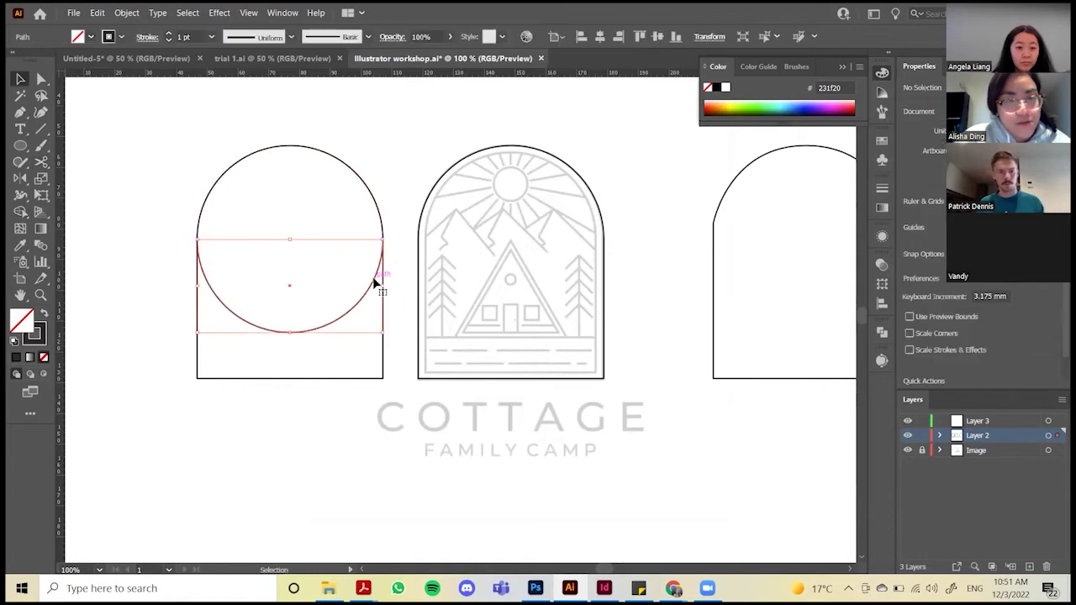
{"action": "left_click", "coordinate": [361, 181]}
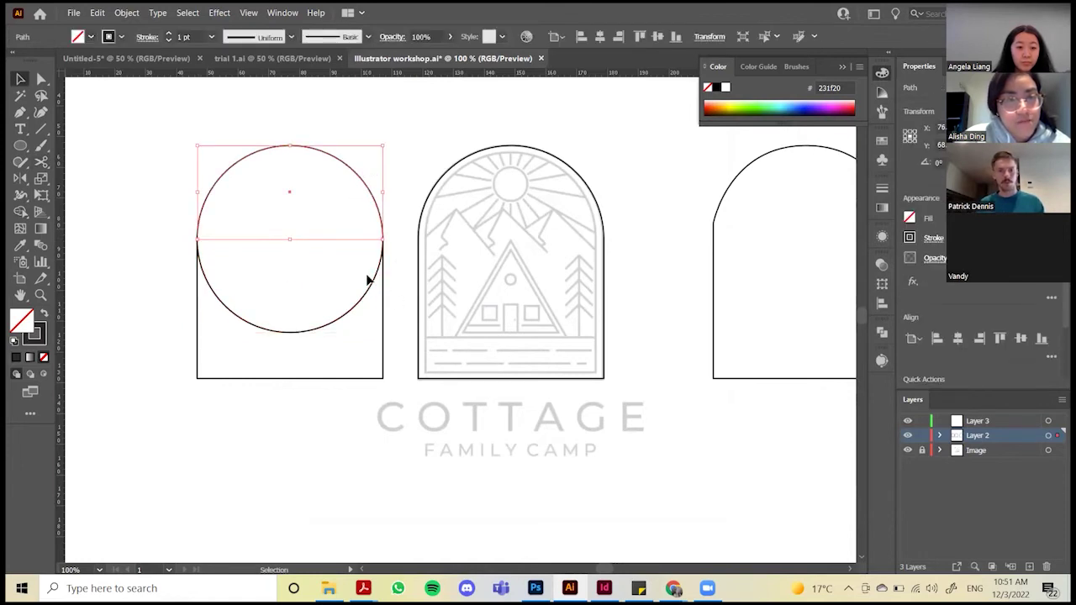
{"action": "left_click", "coordinate": [370, 284], "text": "shift"}
{"action": "key", "text": "Delete"}
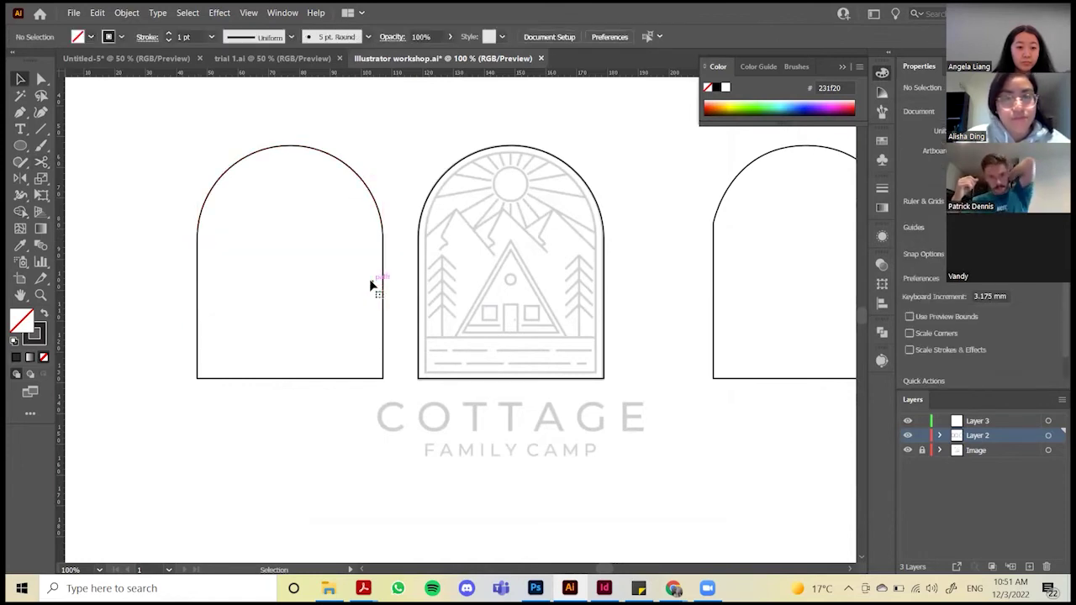
Move the semicircular arc up off the open rectangle to show the separate paths, and undo the move
{"action": "left_click", "coordinate": [343, 162]}
{"action": "left_click", "coordinate": [382, 159]}
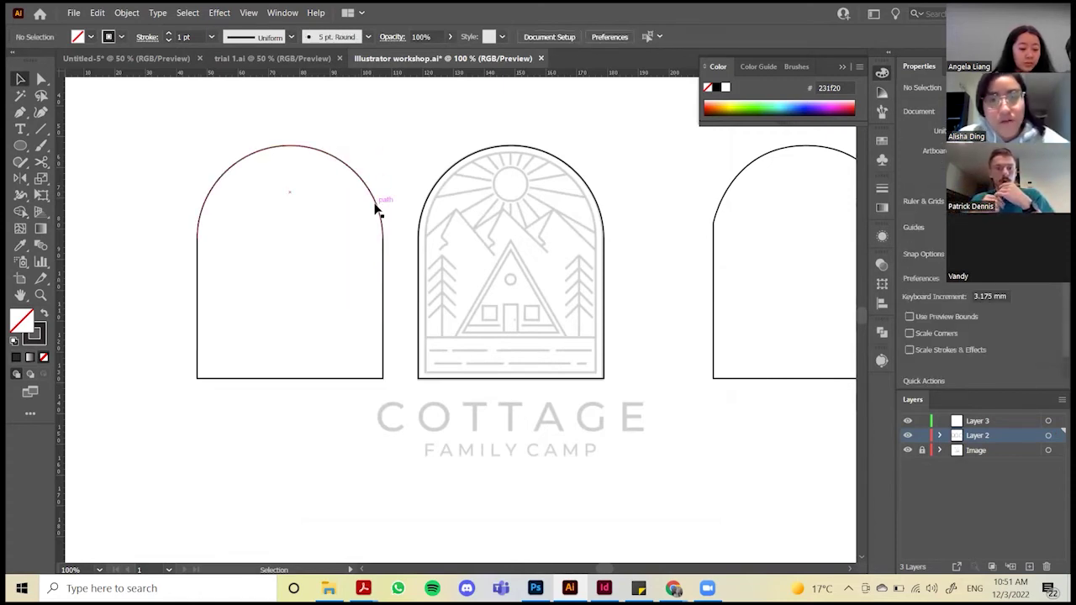
{"action": "mouse_move", "coordinate": [376, 209]}
{"action": "left_mouse_down"}
{"action": "mouse_move", "coordinate": [377, 176]}
{"action": "mouse_move", "coordinate": [376, 195]}
{"action": "left_mouse_up"}
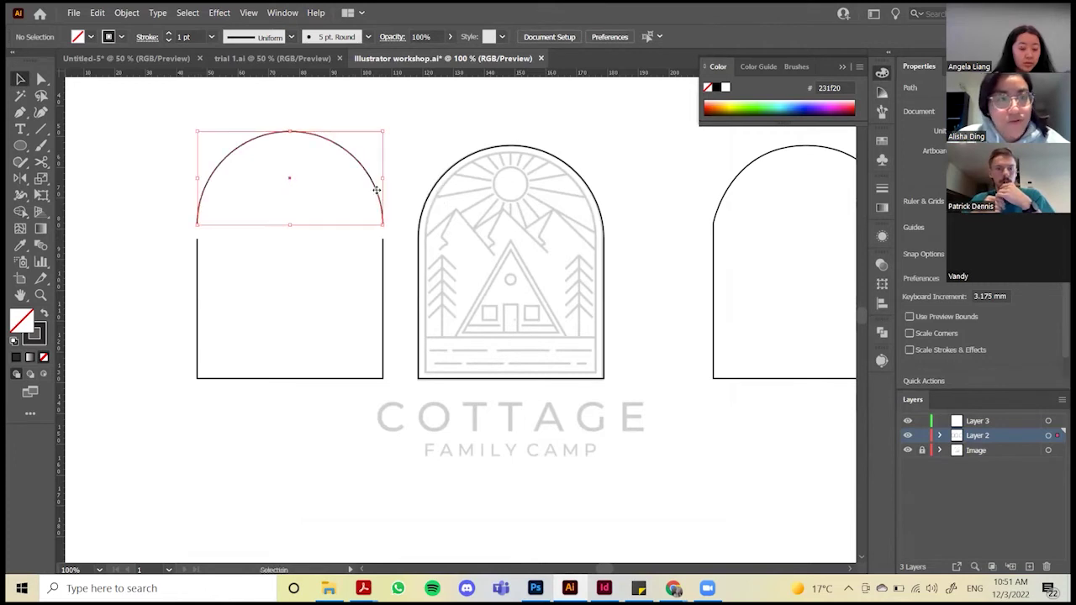
{"action": "key", "text": "ctrl+z"}
Join the semicircular arc and the open rectangle left of the logo into one arch path and deselect it
{"action": "left_click", "coordinate": [395, 254]}
{"action": "left_click_drag", "start_coordinate": [396, 284], "coordinate": [157, 139]}
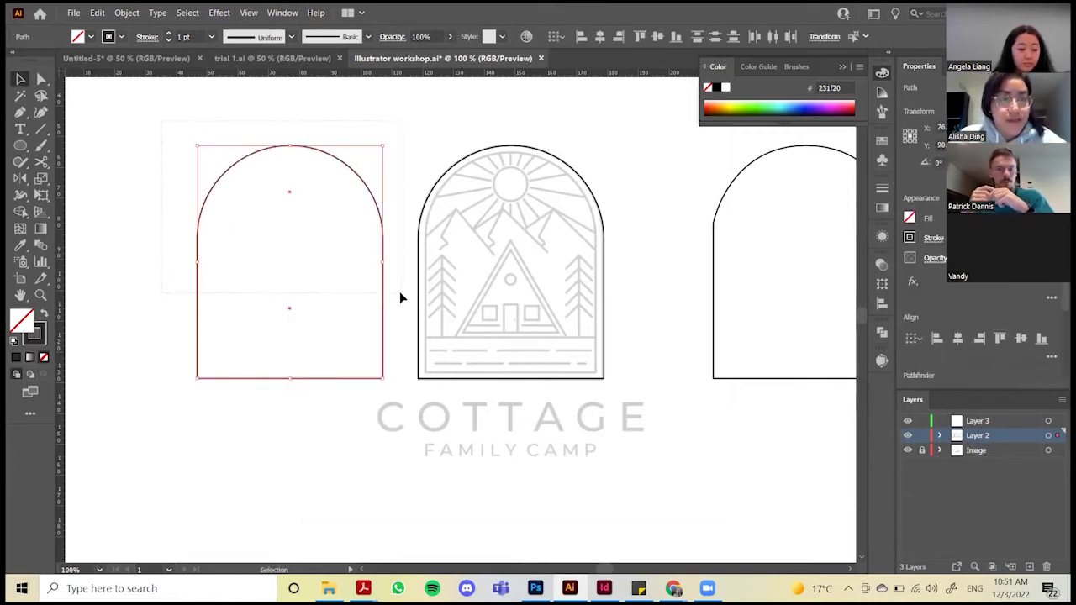
{"action": "right_click", "coordinate": [357, 260]}
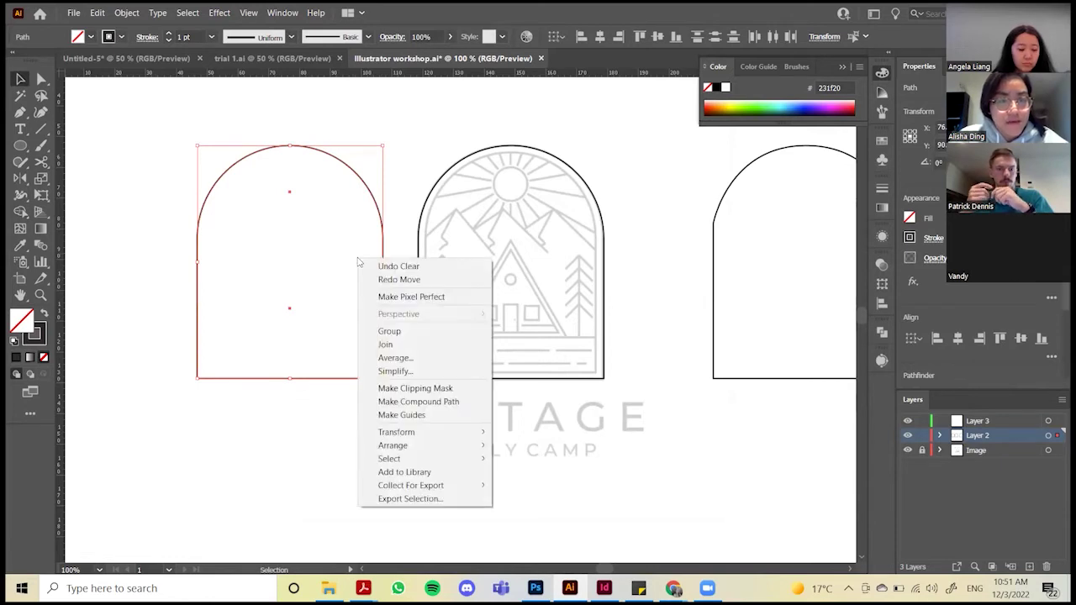
{"action": "left_click", "coordinate": [393, 345]}
{"action": "left_click", "coordinate": [387, 324]}
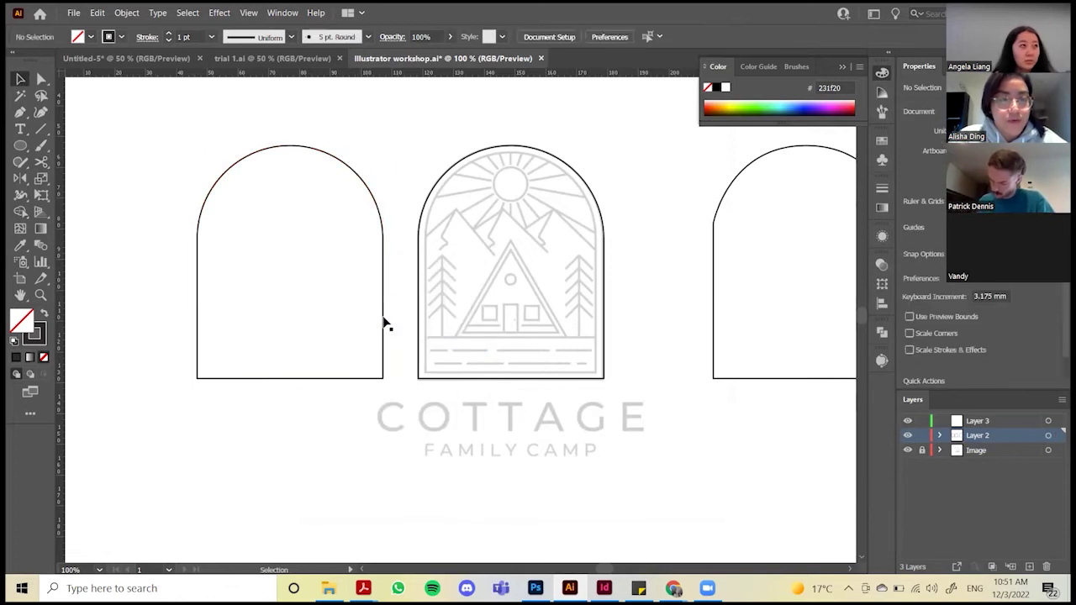
Move the spare arch on the right closer to the logo and deselect it
{"action": "mouse_move", "coordinate": [387, 324]}
{"action": "left_mouse_down"}
{"action": "mouse_move", "coordinate": [300, 241]}
{"action": "mouse_move", "coordinate": [354, 329]}
{"action": "mouse_move", "coordinate": [378, 311]}
{"action": "left_mouse_up"}
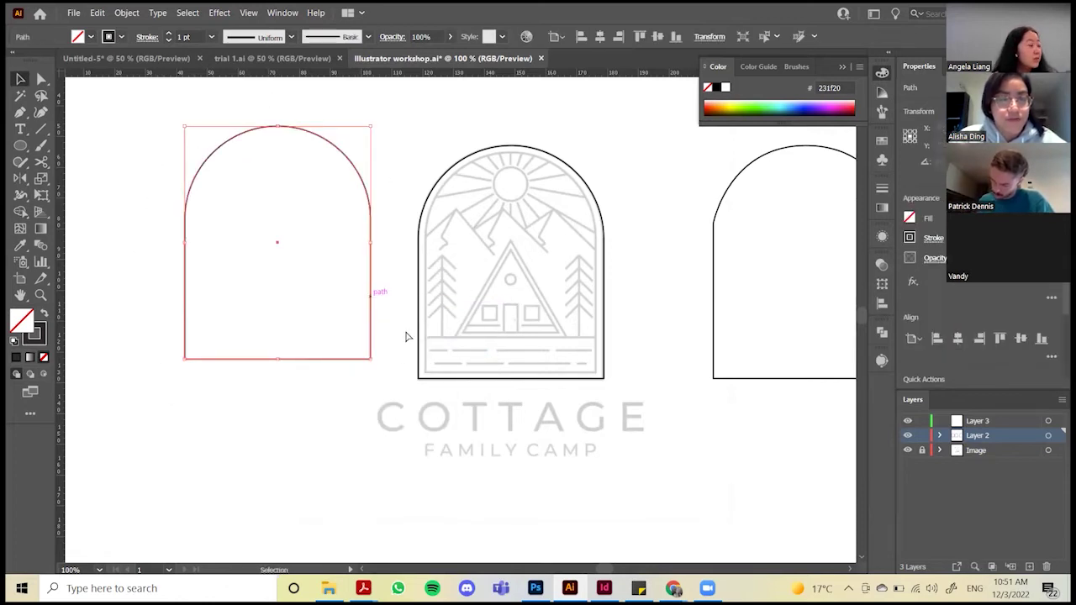
{"action": "scroll", "coordinate": [360, 287], "scroll_direction": "down", "scroll_amount": 2}
{"action": "scroll", "coordinate": [319, 227], "scroll_direction": "right", "scroll_amount": 2}
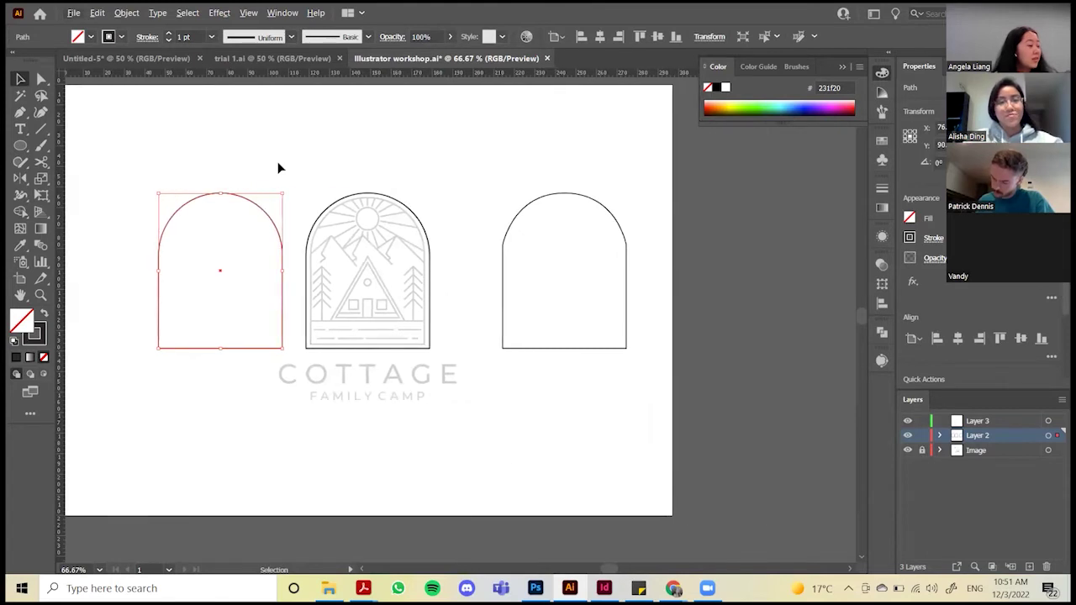
{"action": "left_click_drag", "start_coordinate": [611, 216], "coordinate": [574, 212]}
{"action": "left_click", "coordinate": [594, 253]}
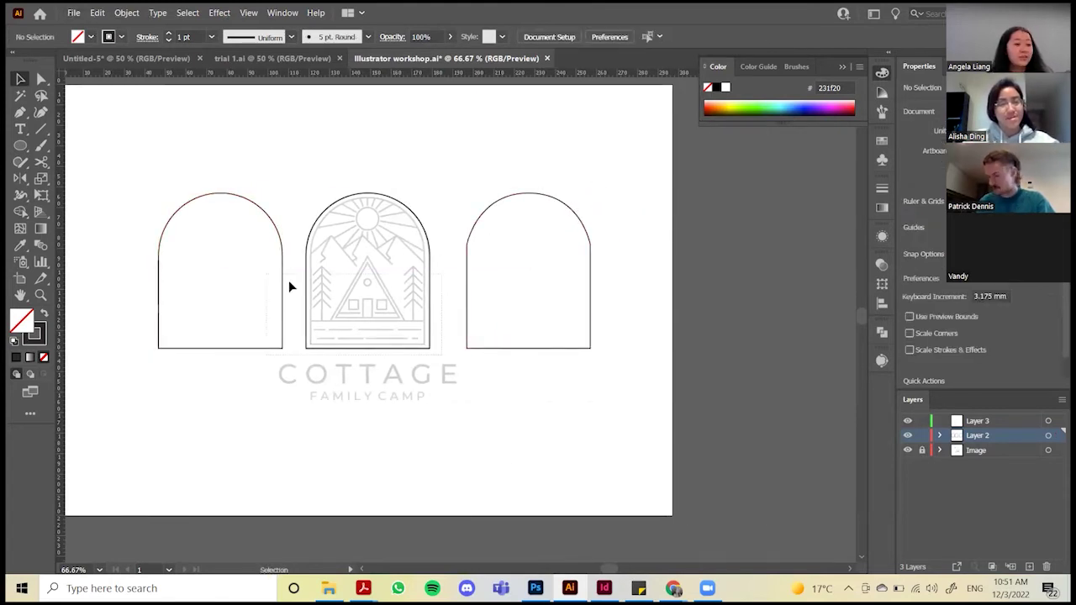
{"action": "left_click_drag", "start_coordinate": [185, 160], "coordinate": [403, 319]}
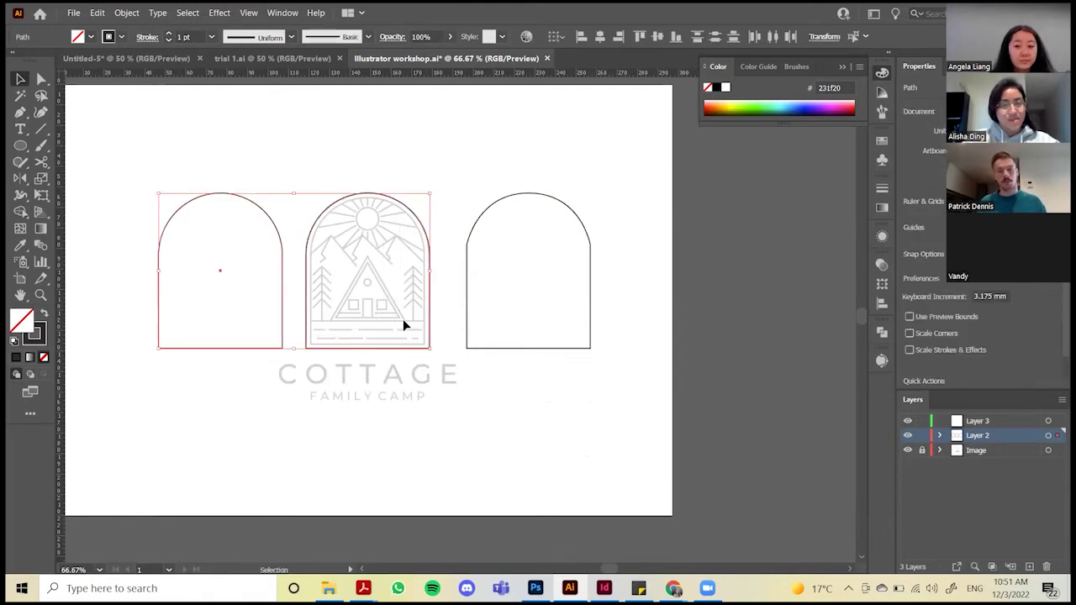
{"action": "left_click", "coordinate": [216, 294]}
{"action": "key", "text": "ctrl+="}
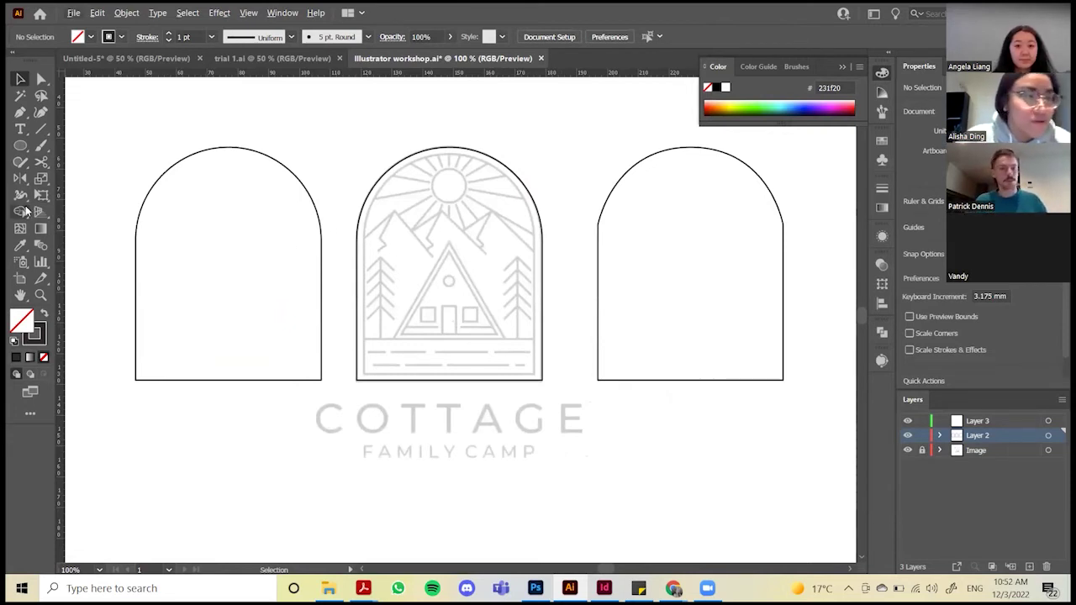
Draw four overlapping ellipses of different proportions in the empty area above the arches with the Ellipse tool
{"action": "scroll", "coordinate": [337, 260], "scroll_direction": "down", "scroll_amount": 1}
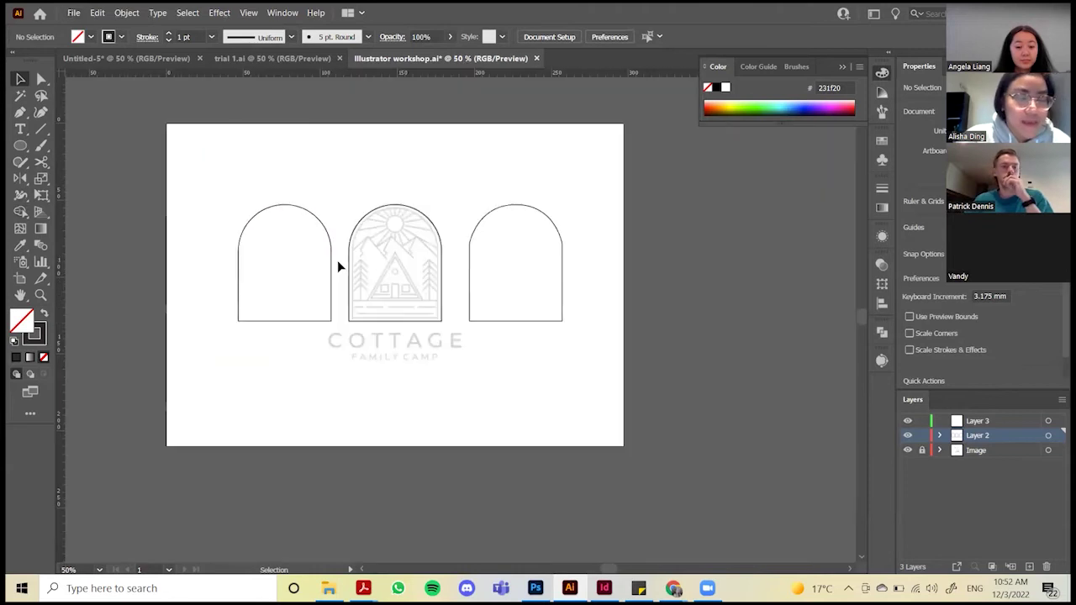
{"action": "scroll", "coordinate": [309, 193], "scroll_direction": "up", "scroll_amount": 1}
{"action": "scroll", "coordinate": [309, 192], "scroll_direction": "up", "scroll_amount": 1}
{"action": "left_click", "coordinate": [20, 145]}
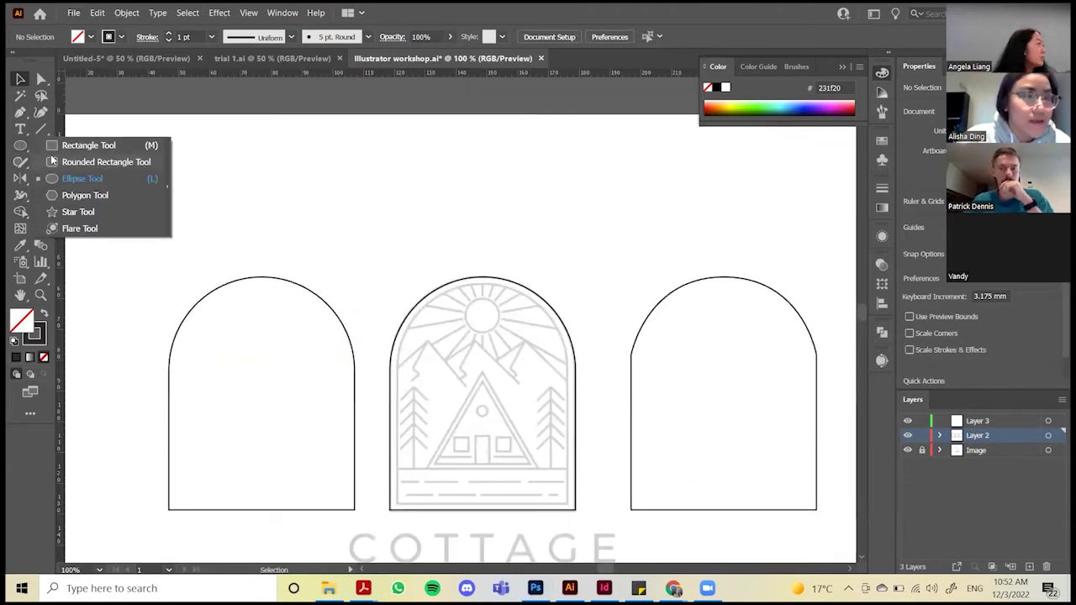
{"action": "left_click", "coordinate": [84, 176]}
{"action": "left_click_drag", "start_coordinate": [261, 162], "coordinate": [368, 239]}
{"action": "left_click_drag", "start_coordinate": [426, 252], "coordinate": [333, 200]}
{"action": "left_click_drag", "start_coordinate": [469, 253], "coordinate": [409, 160]}
{"action": "mouse_move", "coordinate": [500, 185]}
{"action": "left_mouse_down"}
{"action": "mouse_move", "coordinate": [345, 136]}
{"action": "mouse_move", "coordinate": [287, 134]}
{"action": "left_mouse_up"}
{"action": "key", "text": "v"}
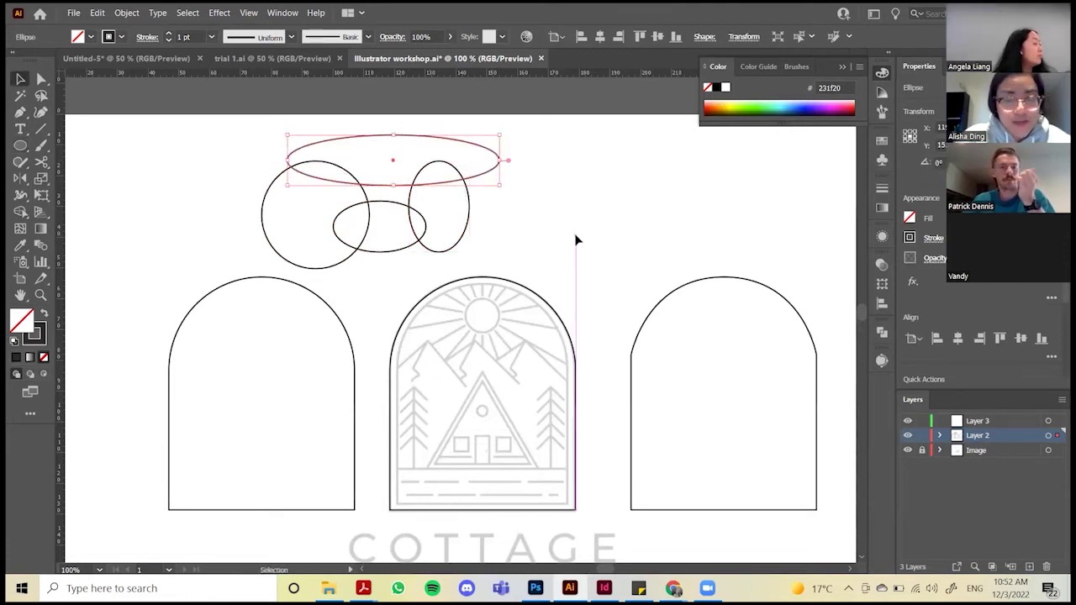
Select all four overlapping ellipses, split them at their overlaps with the Shape Builder tool, and deselect them
{"action": "left_click", "coordinate": [20, 211]}
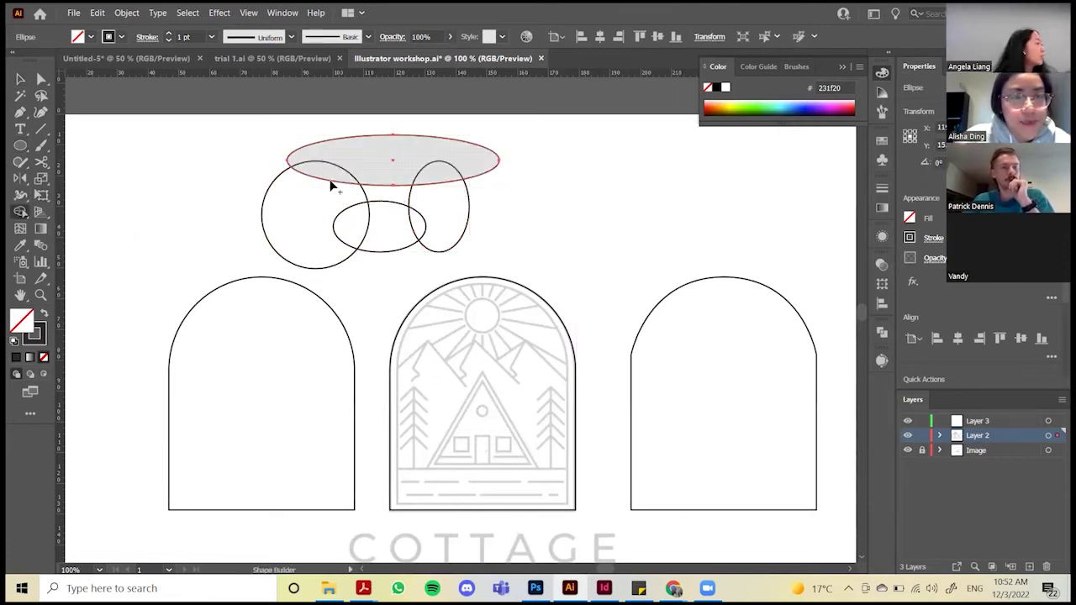
{"action": "key", "text": "v"}
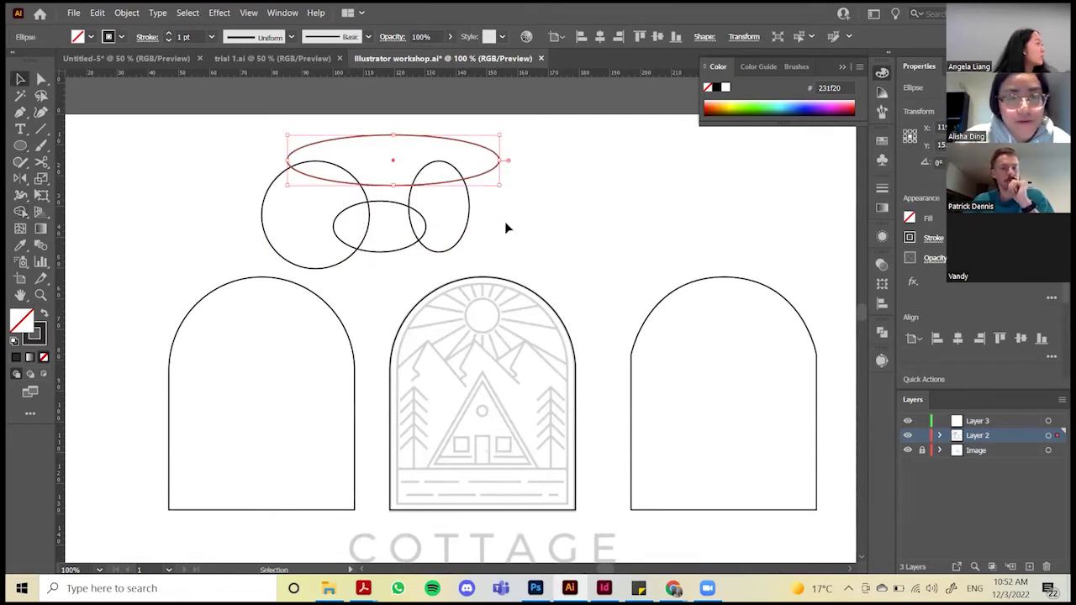
{"action": "left_click", "coordinate": [522, 234]}
{"action": "left_click_drag", "start_coordinate": [203, 102], "coordinate": [483, 261]}
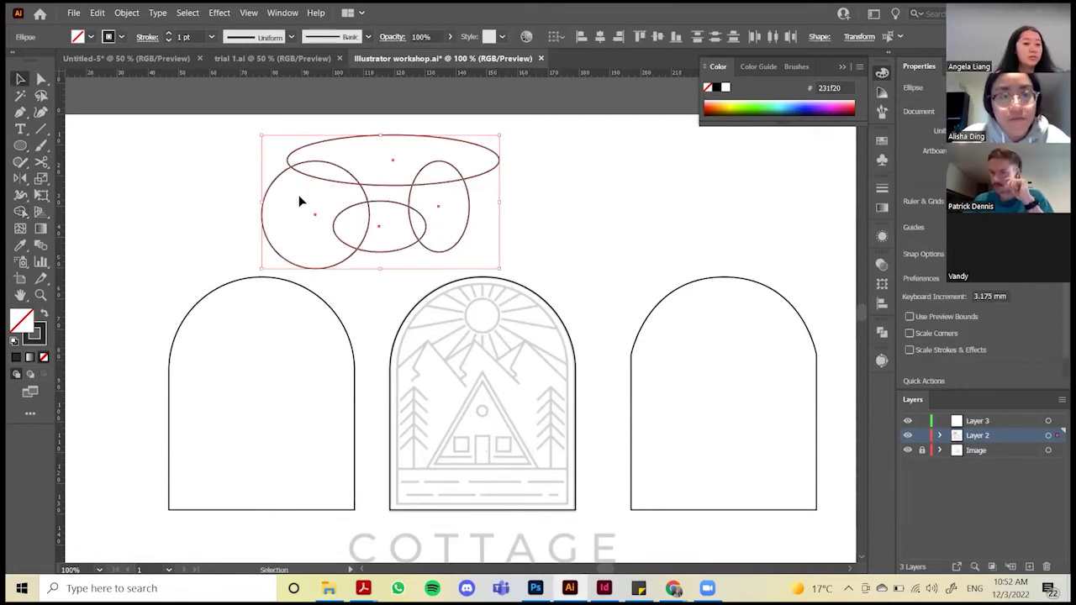
{"action": "left_click", "coordinate": [21, 211]}
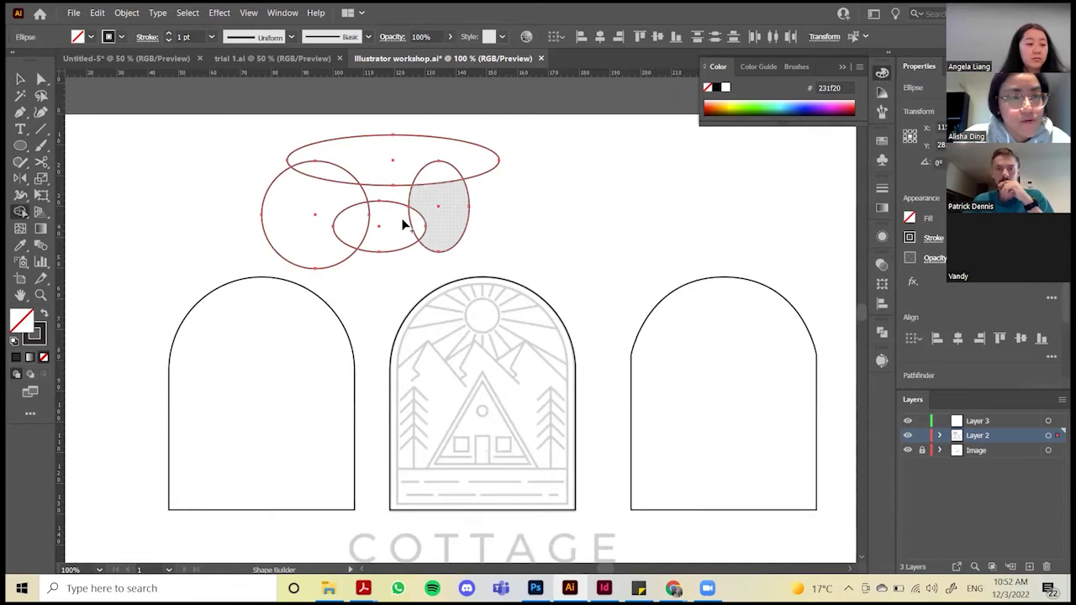
{"action": "left_click", "coordinate": [356, 224]}
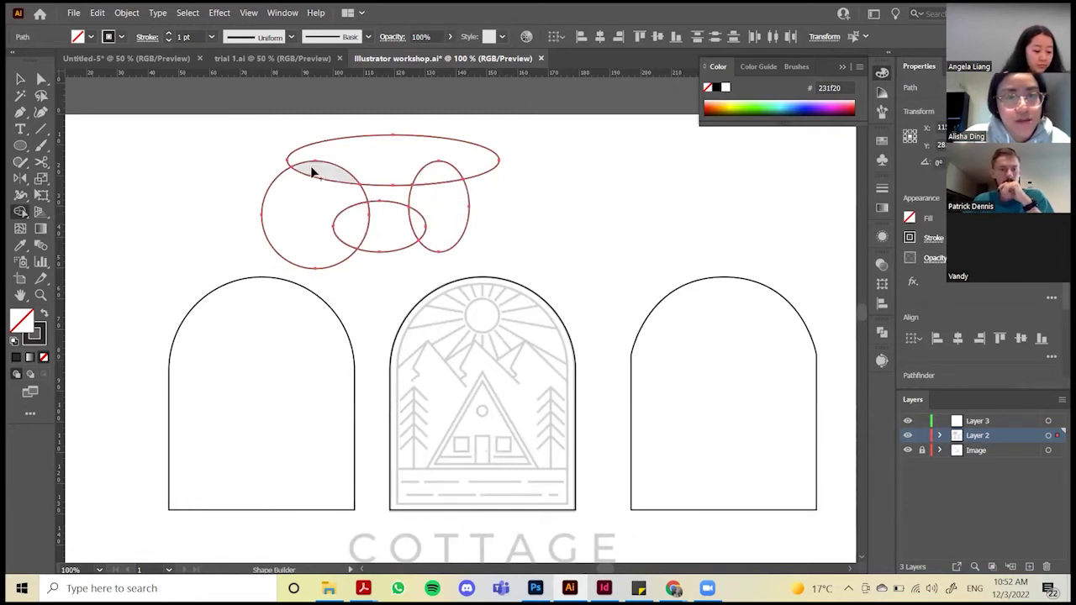
{"action": "key", "text": "v"}
{"action": "left_click", "coordinate": [533, 204]}
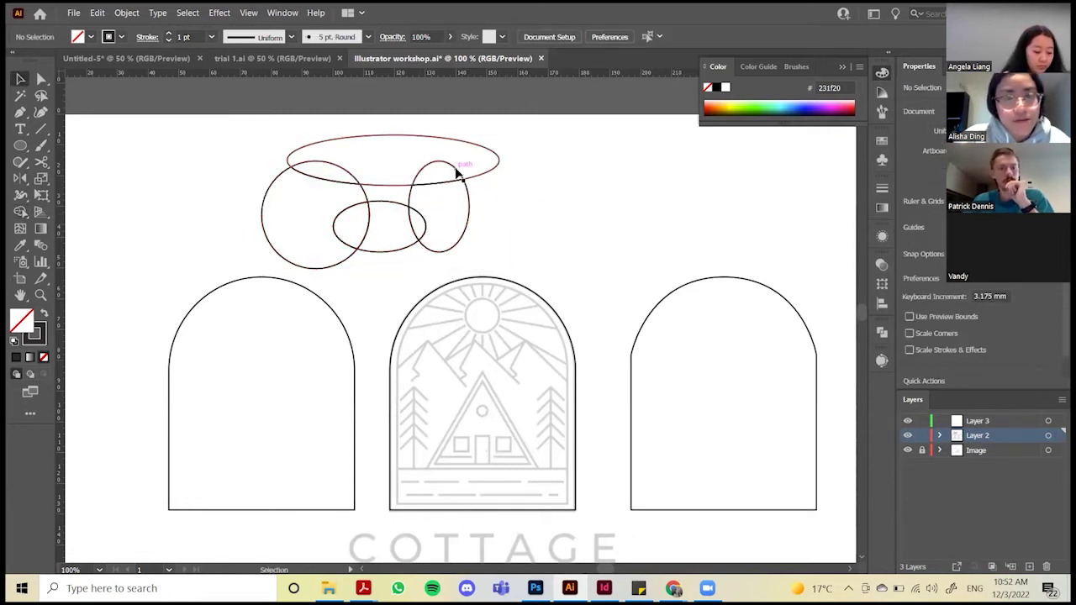
Pull the top ellipse piece and the small cut segment away from the other shapes, and undo the segment's move
{"action": "left_click_drag", "start_coordinate": [457, 173], "coordinate": [423, 149]}
{"action": "left_click_drag", "start_coordinate": [456, 181], "coordinate": [522, 199]}
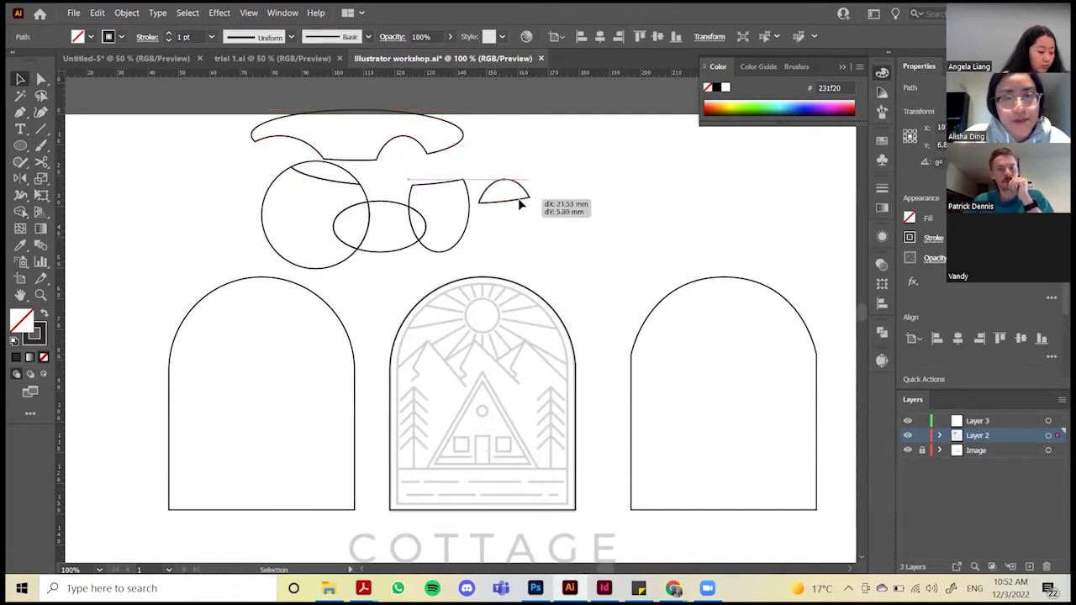
{"action": "key", "text": "ctrl+z"}
Delete all pieces of the test ellipses above the arches
{"action": "left_click", "coordinate": [254, 136]}
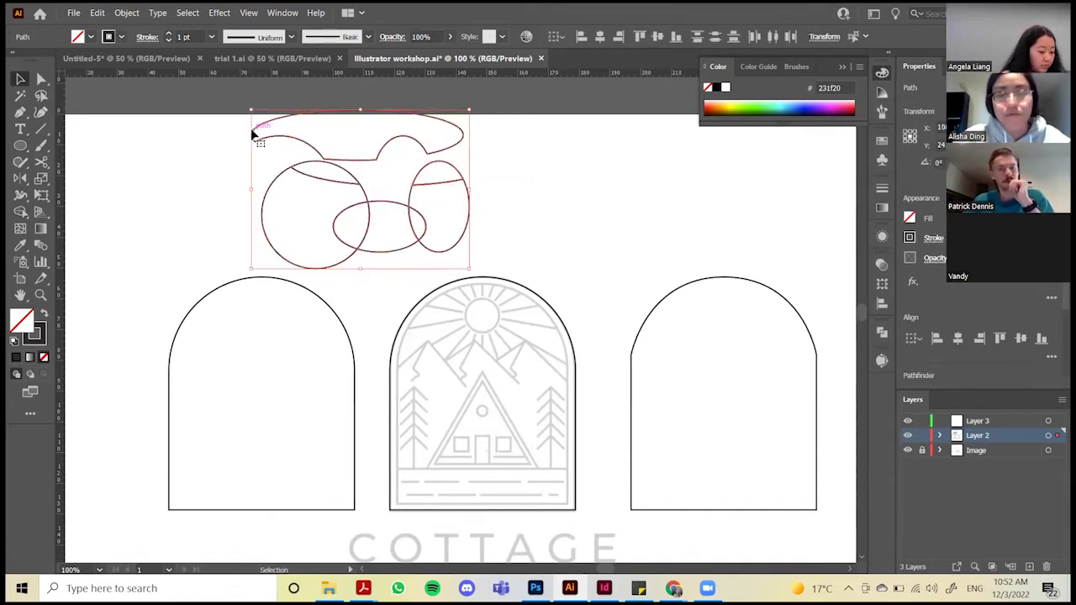
{"action": "key", "text": "Delete"}
{"action": "scroll", "coordinate": [352, 268], "scroll_direction": "down", "scroll_amount": 1}
{"action": "scroll", "coordinate": [543, 373], "scroll_direction": "up", "scroll_amount": 1}
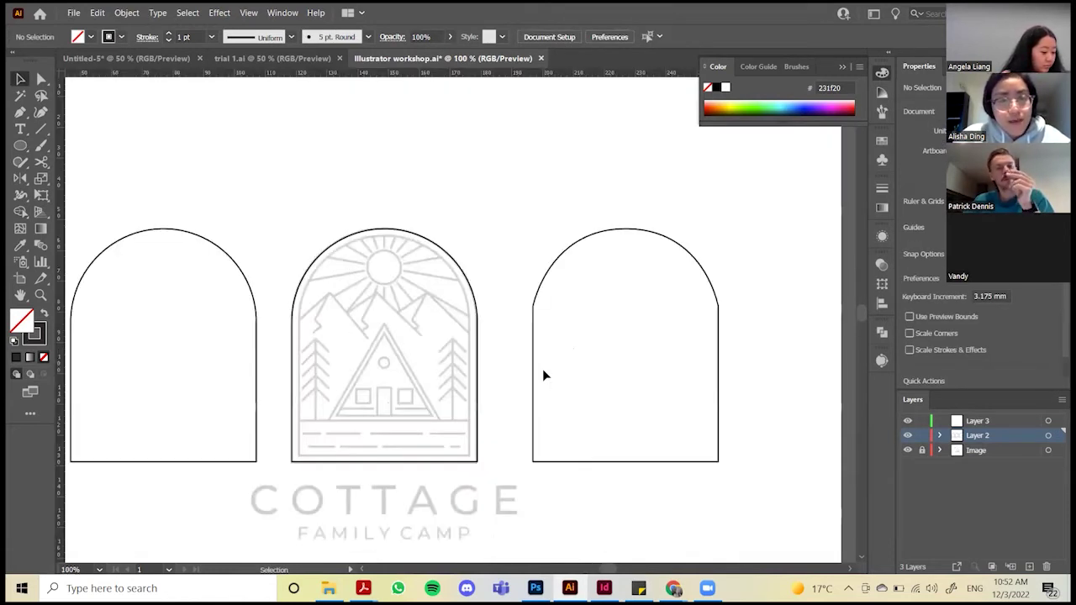
Move the left spare arch onto the logo so it lies exactly over the traced outer arch
{"action": "scroll", "coordinate": [541, 369], "scroll_direction": "down", "scroll_amount": 1}
{"action": "scroll", "coordinate": [427, 360], "scroll_direction": "up", "scroll_amount": 1}
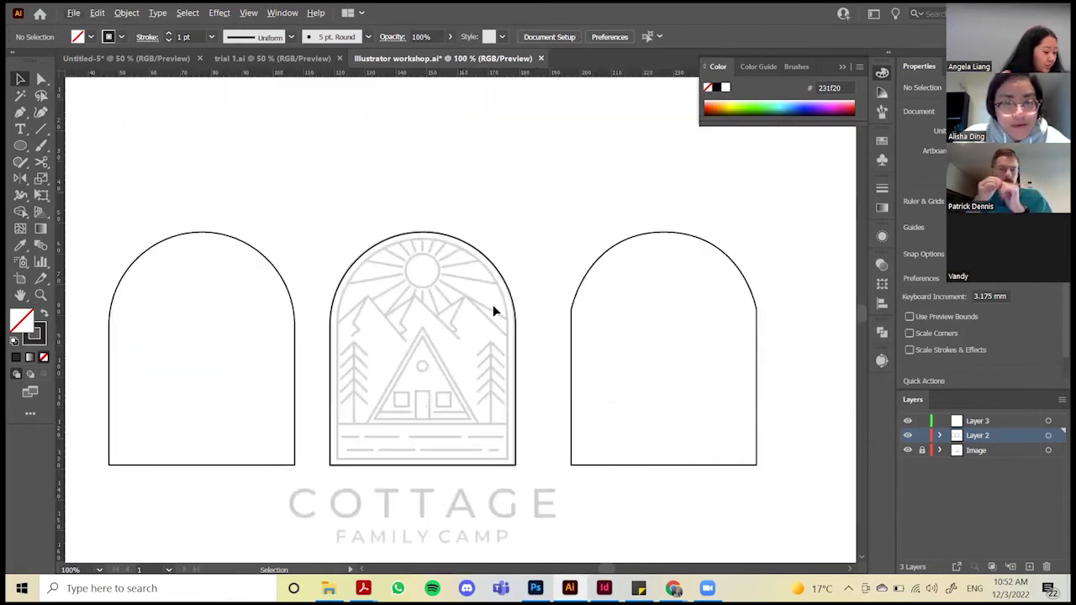
{"action": "left_click_drag", "start_coordinate": [293, 332], "coordinate": [517, 333]}
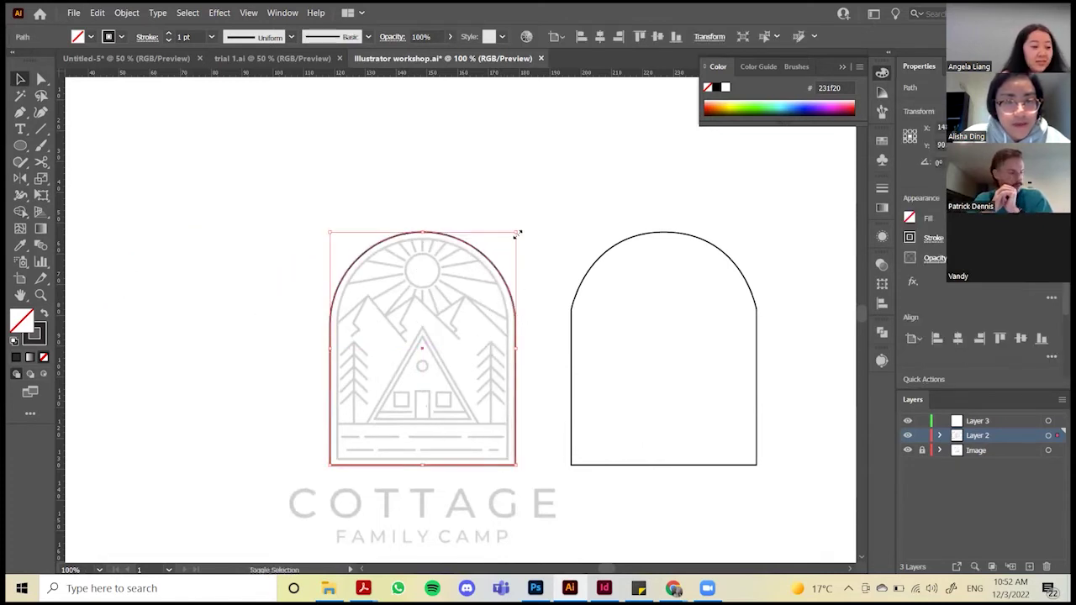
Scale the moved arch down to the logo's inner frame line, stretch its top up to match, and deselect it
{"action": "left_click_drag", "start_coordinate": [519, 233], "coordinate": [509, 239]}
{"action": "mouse_move", "coordinate": [326, 467]}
{"action": "left_mouse_down"}
{"action": "mouse_move", "coordinate": [337, 448]}
{"action": "mouse_move", "coordinate": [337, 457]}
{"action": "left_mouse_up"}
{"action": "left_click_drag", "start_coordinate": [484, 462], "coordinate": [489, 461]}
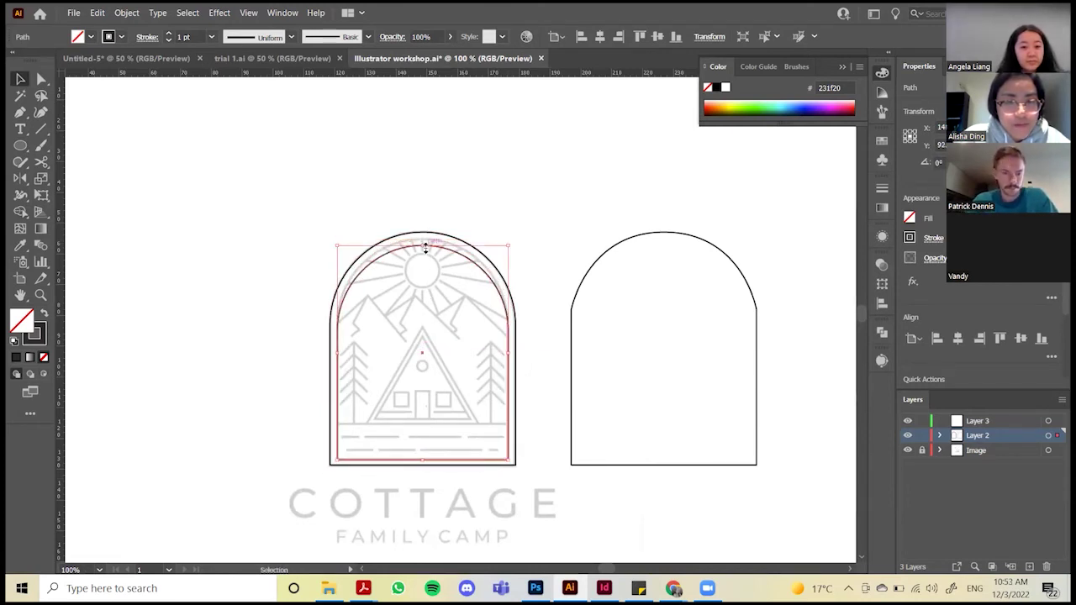
{"action": "left_click_drag", "start_coordinate": [425, 247], "coordinate": [427, 238]}
{"action": "left_click", "coordinate": [496, 225]}
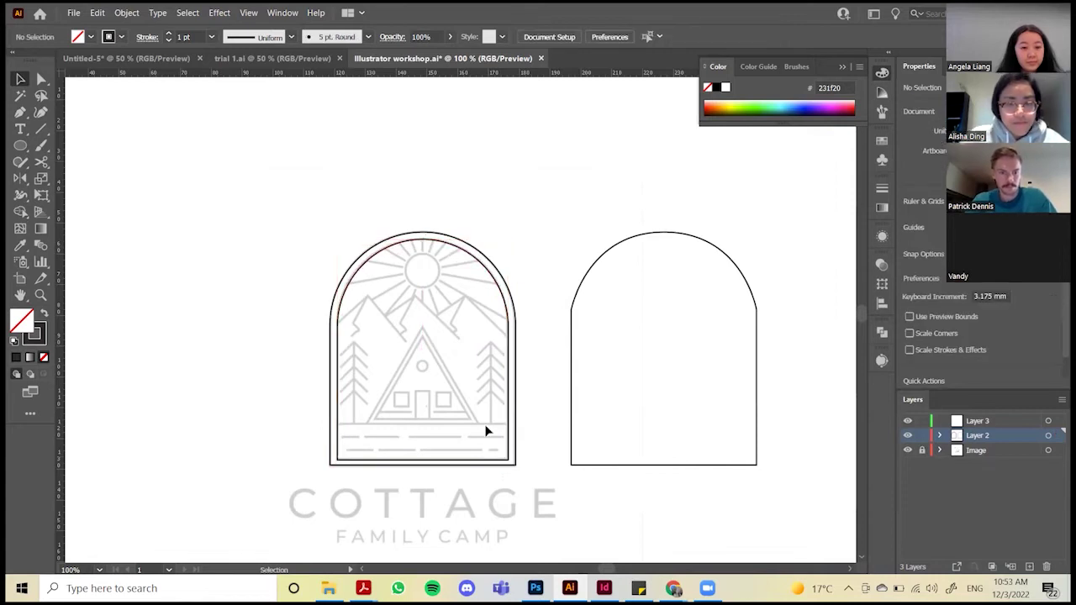
{"action": "left_click", "coordinate": [509, 461]}
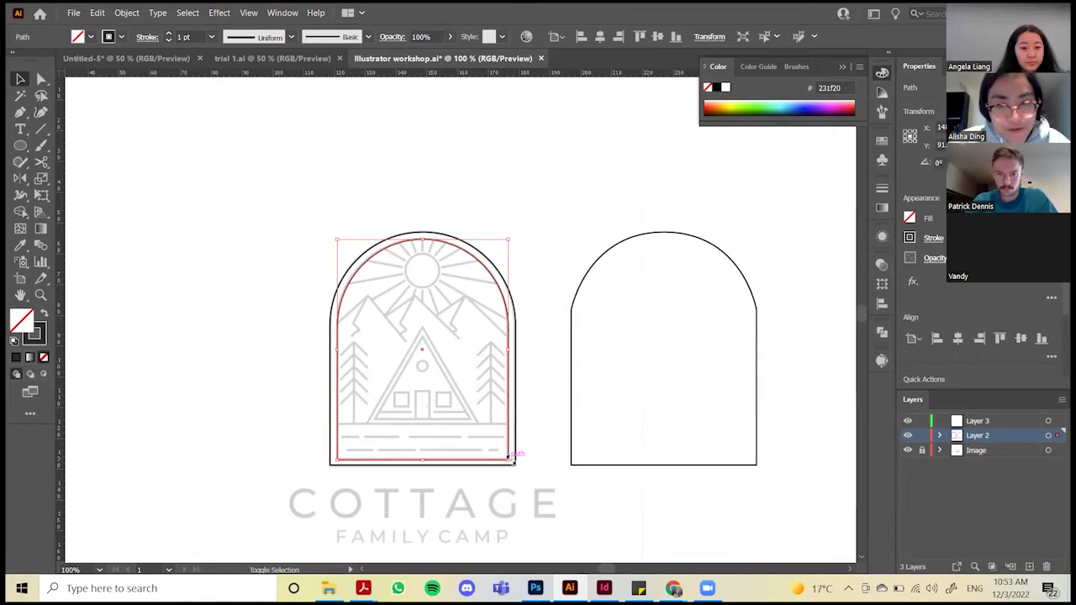
{"action": "mouse_move", "coordinate": [513, 458]}
{"action": "left_mouse_down"}
{"action": "mouse_move", "coordinate": [471, 379]}
{"action": "mouse_move", "coordinate": [497, 462]}
{"action": "mouse_move", "coordinate": [509, 469]}
{"action": "left_mouse_up"}
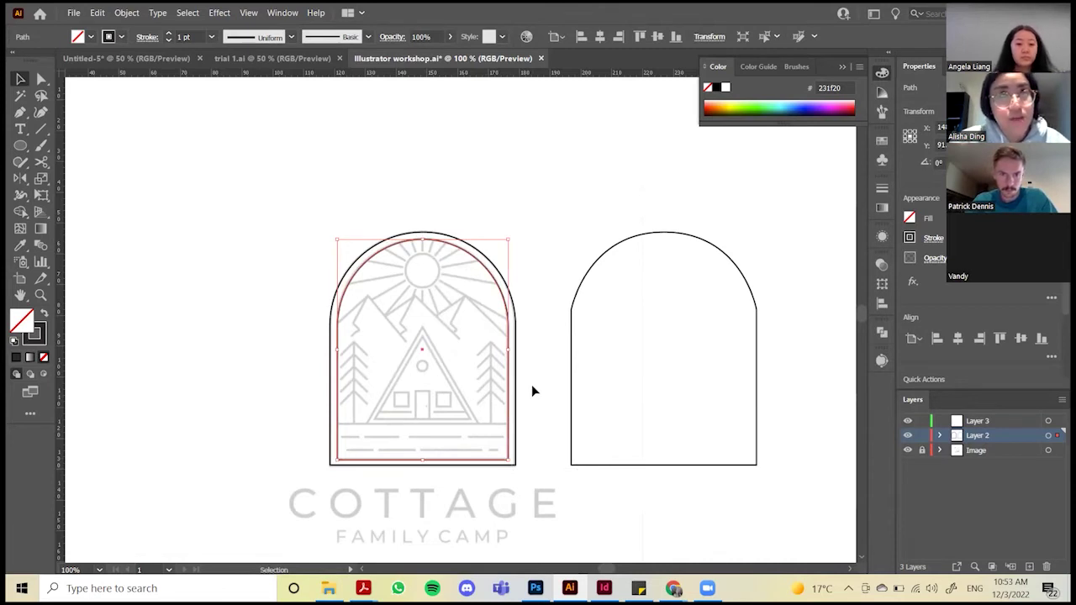
{"action": "mouse_move", "coordinate": [509, 461]}
{"action": "left_mouse_down"}
{"action": "mouse_move", "coordinate": [504, 387]}
{"action": "mouse_move", "coordinate": [474, 311]}
{"action": "mouse_move", "coordinate": [480, 289]}
{"action": "mouse_move", "coordinate": [538, 324]}
{"action": "mouse_move", "coordinate": [596, 276]}
{"action": "mouse_move", "coordinate": [564, 387]}
{"action": "mouse_move", "coordinate": [478, 437]}
{"action": "mouse_move", "coordinate": [505, 446]}
{"action": "mouse_move", "coordinate": [510, 460]}
{"action": "mouse_move", "coordinate": [472, 419]}
{"action": "mouse_move", "coordinate": [510, 459]}
{"action": "left_mouse_up"}
{"action": "left_click", "coordinate": [476, 350]}
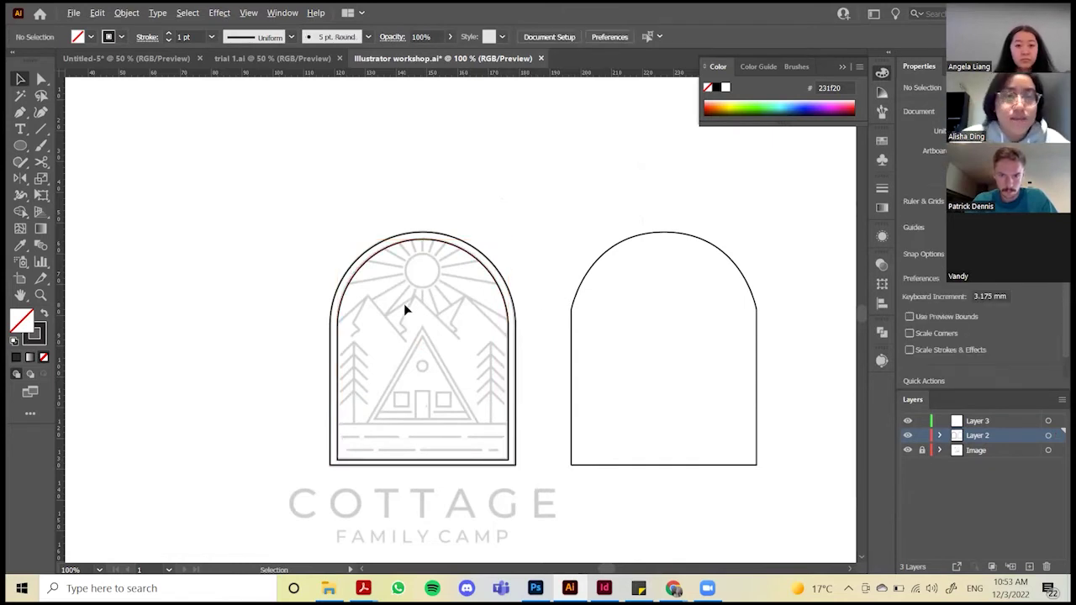
Delete the remaining spare arch to the right of the logo
{"action": "scroll", "coordinate": [406, 307], "scroll_direction": "down", "scroll_amount": 1}
{"action": "scroll", "coordinate": [488, 355], "scroll_direction": "up", "scroll_amount": 1}
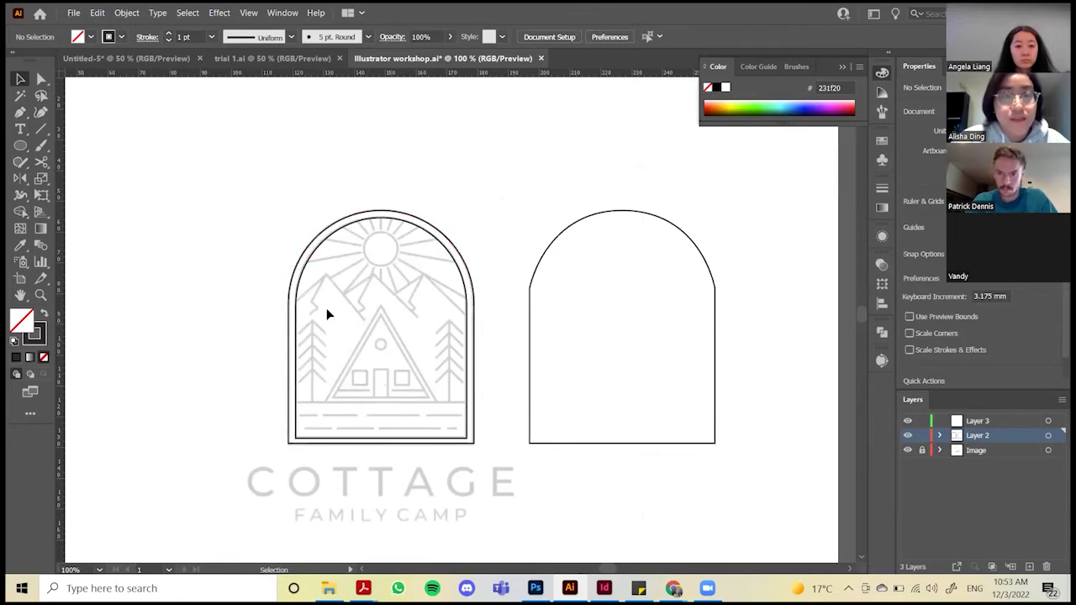
{"action": "scroll", "coordinate": [328, 315], "scroll_direction": "down", "scroll_amount": 1}
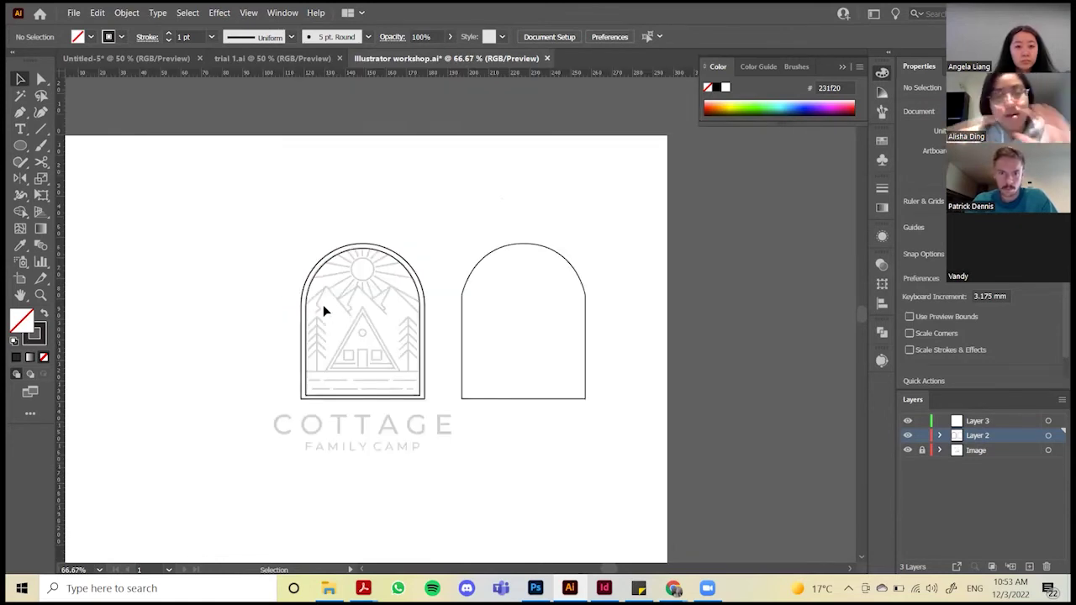
{"action": "scroll", "coordinate": [353, 347], "scroll_direction": "up", "scroll_amount": 1}
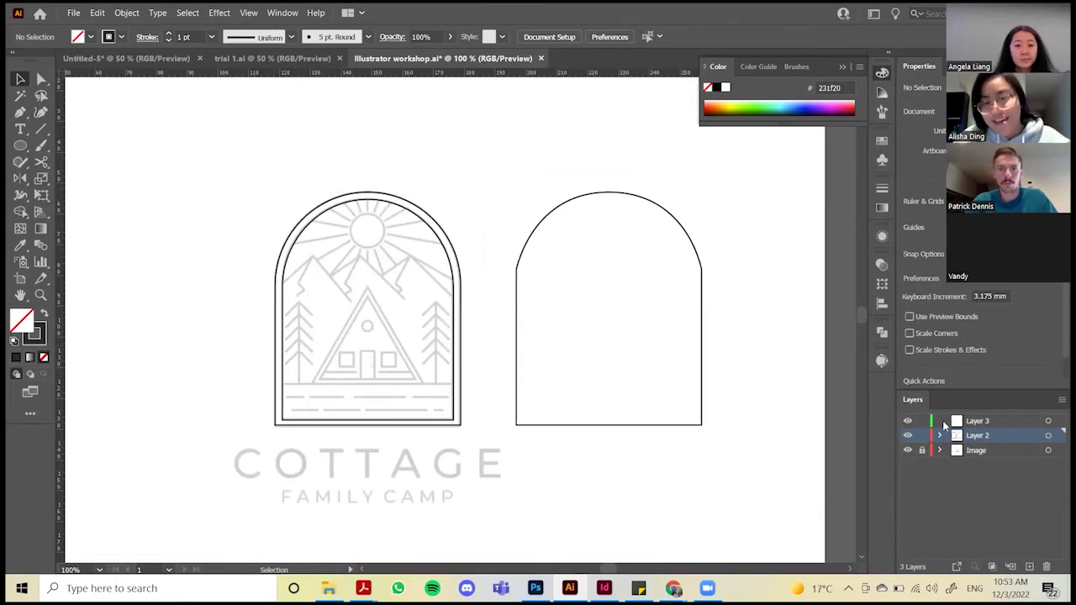
{"action": "left_click", "coordinate": [652, 217]}
{"action": "key", "text": "Delete"}
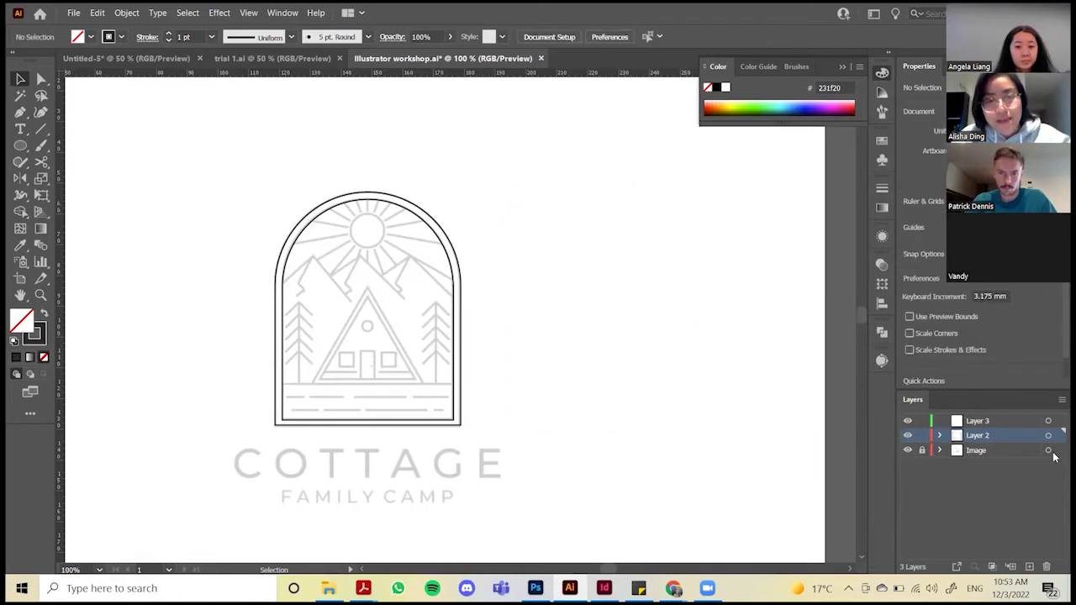
Rename Layer 2 as Window
{"action": "double_click", "coordinate": [982, 435]}
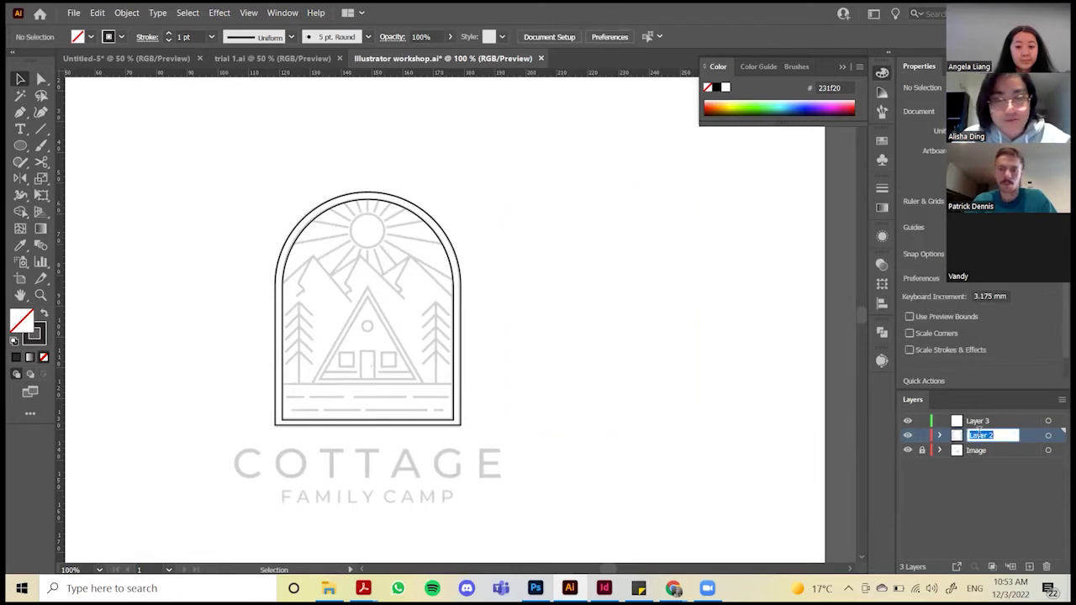
{"action": "type", "text": "Window"}
{"action": "key", "text": "Return"}
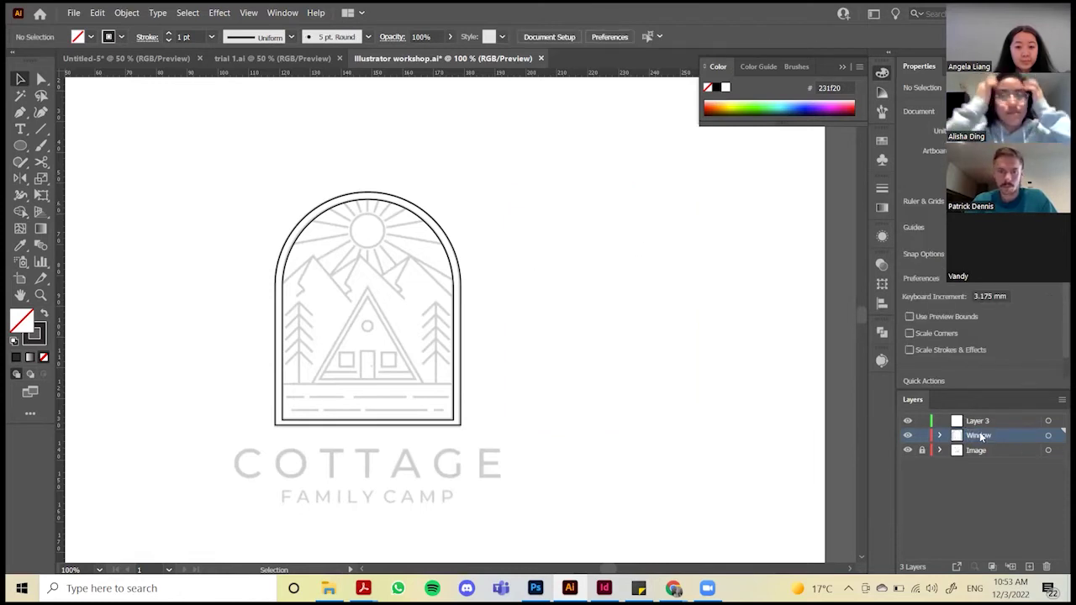
Make Layer 3 the active layer and trace the sun's round outline on it with the Ellipse tool
{"action": "left_click", "coordinate": [977, 420]}
{"action": "scroll", "coordinate": [339, 235], "scroll_direction": "up", "scroll_amount": 2}
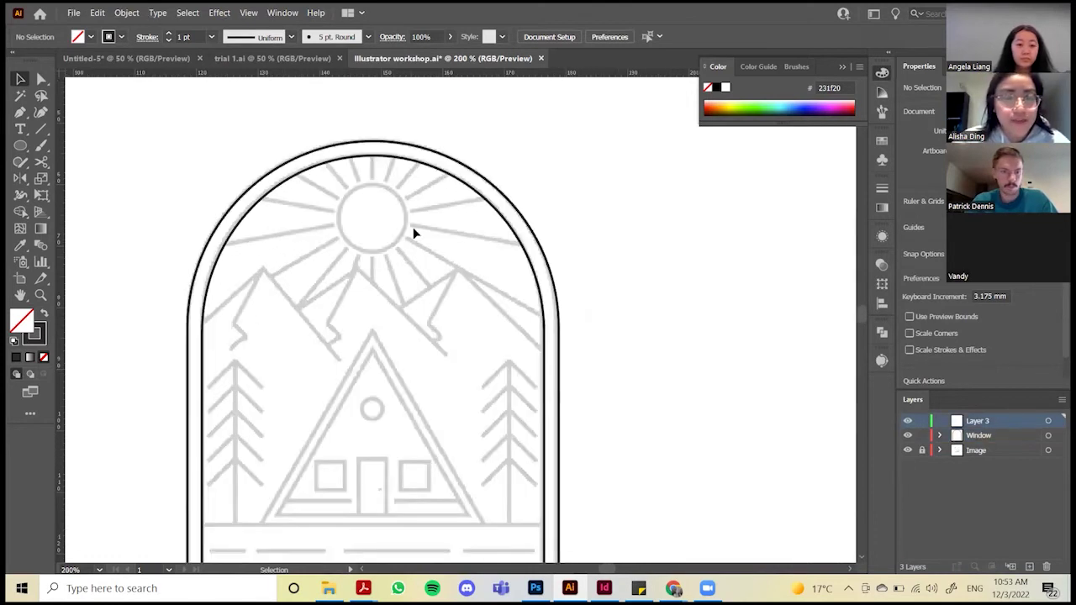
{"action": "left_click", "coordinate": [18, 148]}
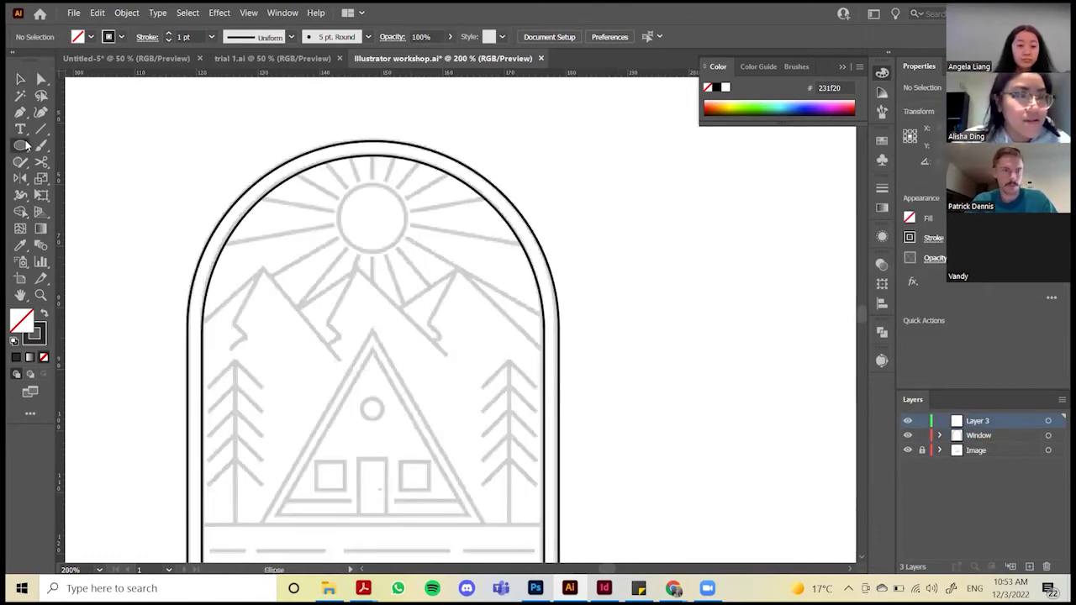
{"action": "left_click", "coordinate": [80, 145]}
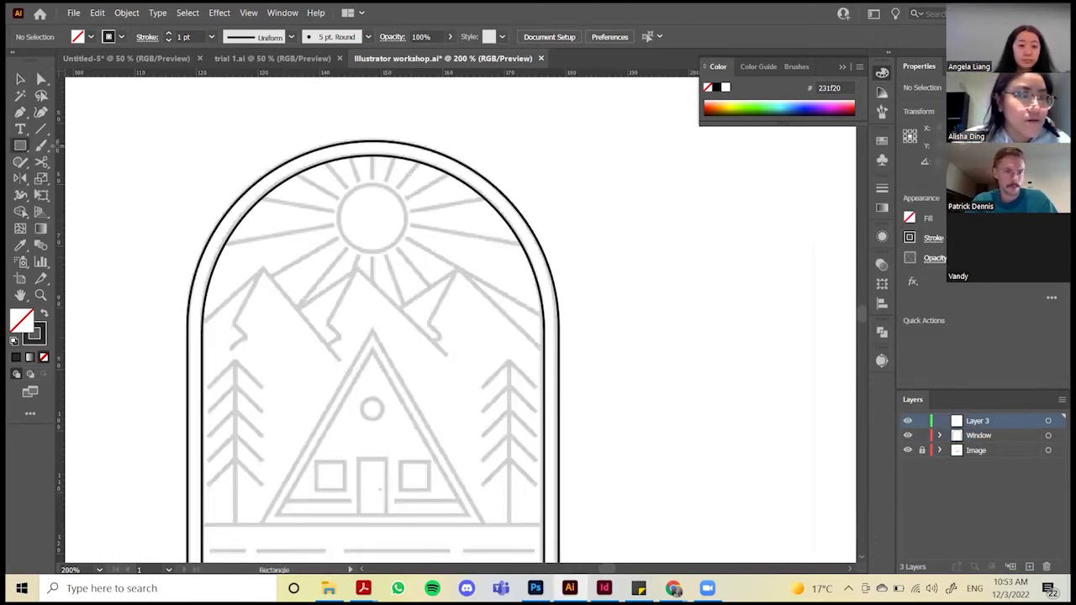
{"action": "left_click", "coordinate": [21, 150]}
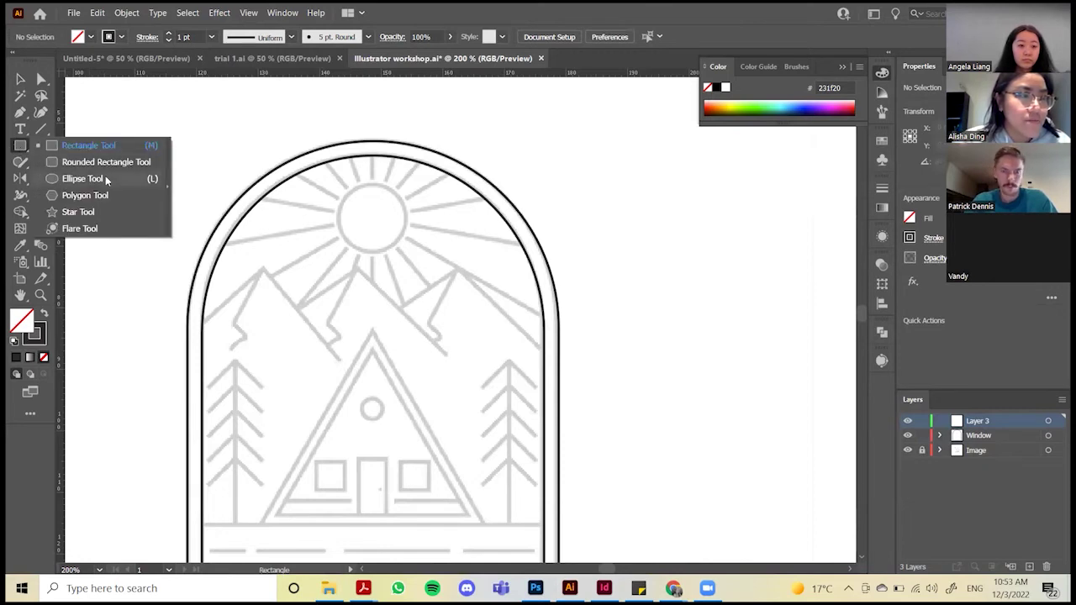
{"action": "left_click", "coordinate": [84, 178]}
{"action": "mouse_move", "coordinate": [346, 205]}
{"action": "left_mouse_down"}
{"action": "mouse_move", "coordinate": [415, 266]}
{"action": "mouse_move", "coordinate": [398, 246]}
{"action": "mouse_move", "coordinate": [432, 288]}
{"action": "mouse_move", "coordinate": [431, 306]}
{"action": "mouse_move", "coordinate": [391, 243]}
{"action": "mouse_move", "coordinate": [364, 234]}
{"action": "mouse_move", "coordinate": [368, 271]}
{"action": "mouse_move", "coordinate": [418, 273]}
{"action": "mouse_move", "coordinate": [425, 284]}
{"action": "mouse_move", "coordinate": [372, 215]}
{"action": "mouse_move", "coordinate": [407, 251]}
{"action": "left_mouse_up"}
{"action": "key", "text": "v"}
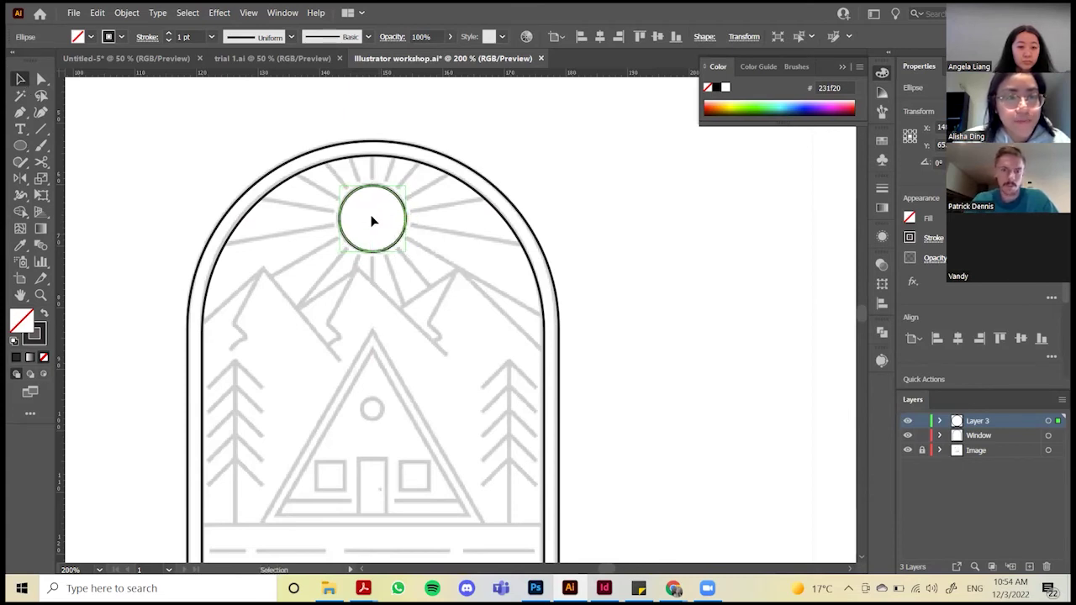
Adjust the sun circle's position and size to fit the faded round outline, and deselect it
{"action": "left_click_drag", "start_coordinate": [373, 221], "coordinate": [368, 213]}
{"action": "left_click", "coordinate": [404, 232]}
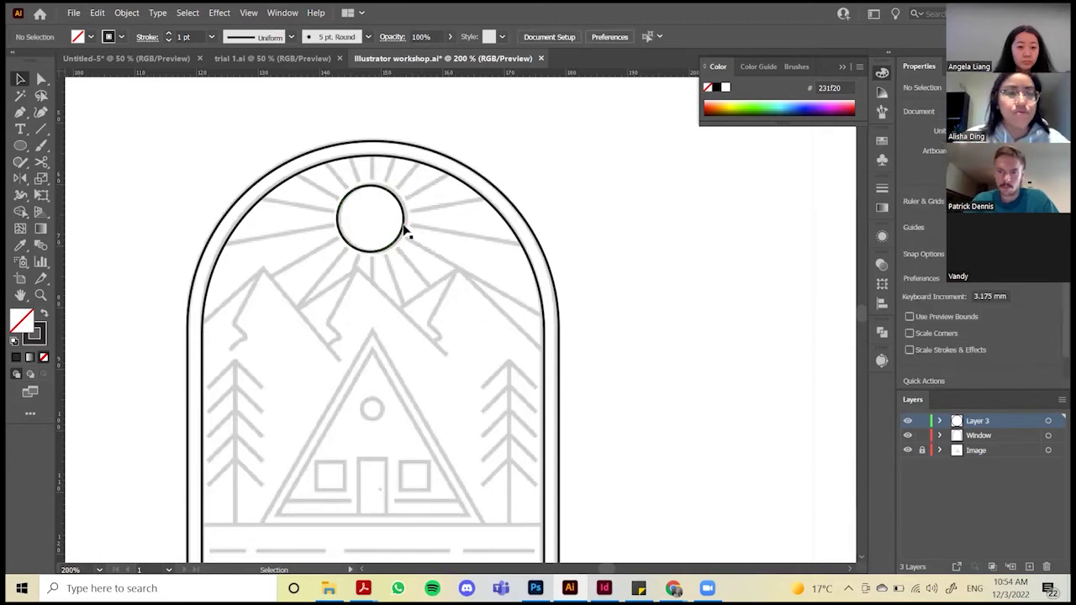
{"action": "left_click", "coordinate": [405, 232]}
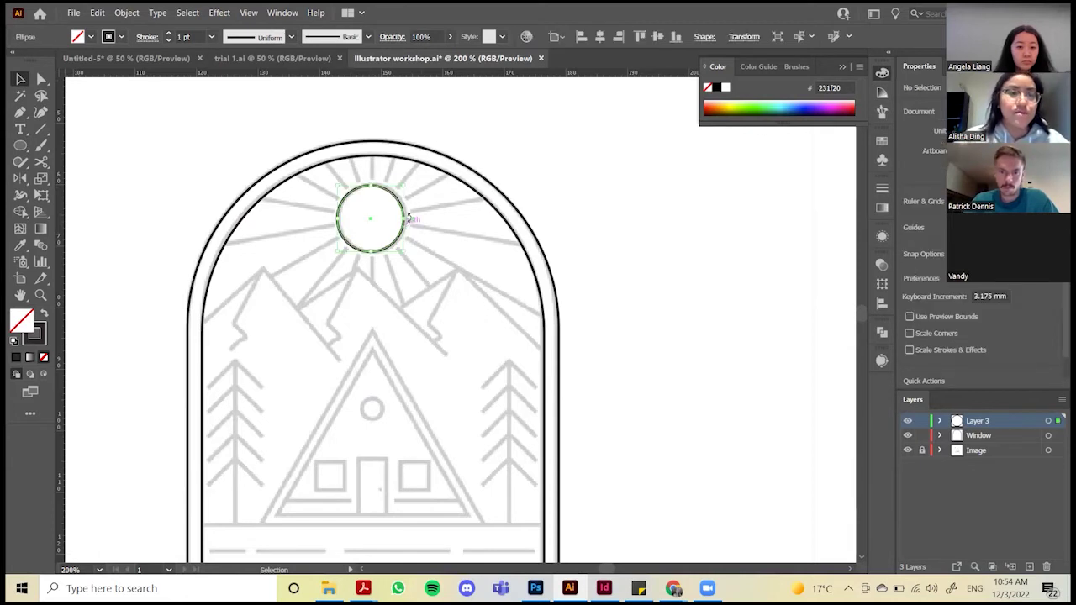
{"action": "left_click", "coordinate": [441, 264]}
{"action": "scroll", "coordinate": [444, 276], "scroll_direction": "down", "scroll_amount": 1}
{"action": "scroll", "coordinate": [425, 232], "scroll_direction": "up", "scroll_amount": 1}
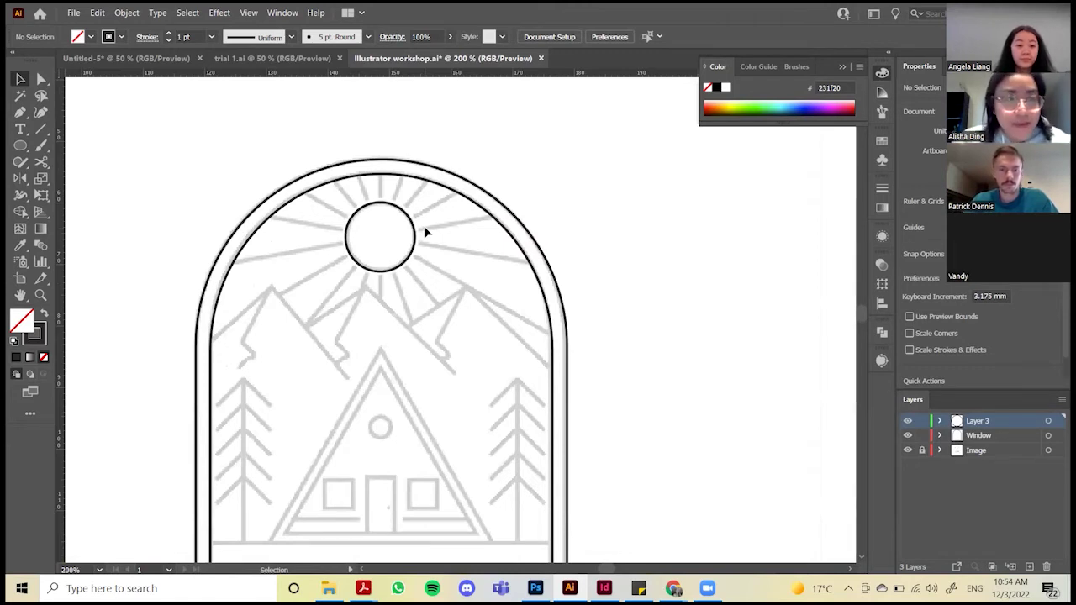
Trace the upper-right sun ray nearest the circle's shoulder with the Pen tool, ending it on the inner arch
{"action": "key", "text": "p"}
{"action": "left_click", "coordinate": [415, 217]}
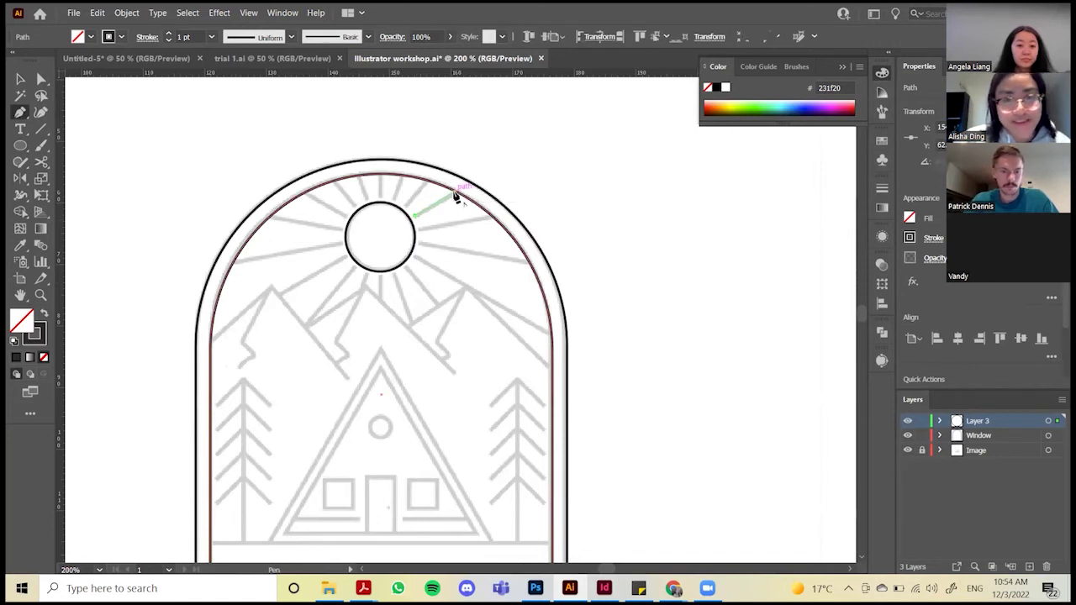
{"action": "left_click", "coordinate": [455, 194]}
{"action": "key", "text": "v"}
{"action": "left_click", "coordinate": [452, 227]}
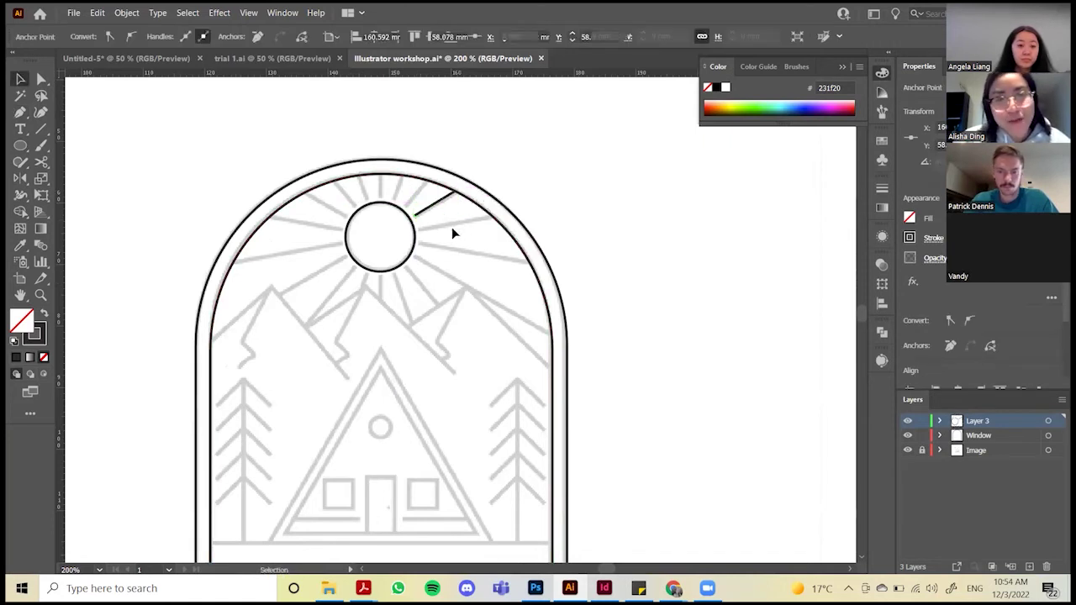
Trace the next three rays clockwise on the sun's right side with the Pen tool, ending each on the inner arch
{"action": "key", "text": "p"}
{"action": "left_click", "coordinate": [417, 228]}
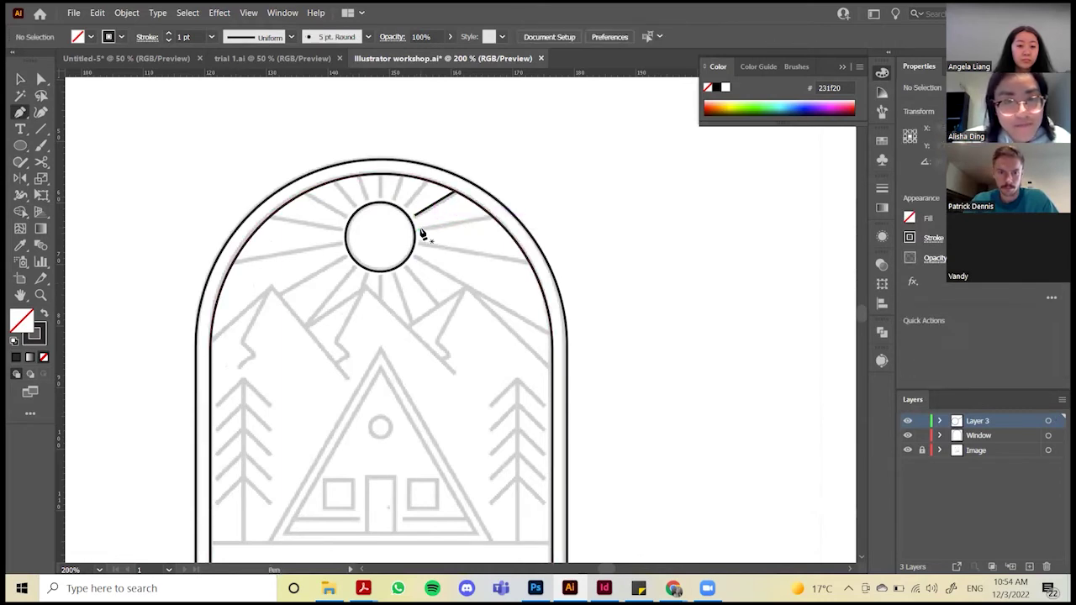
{"action": "left_click", "coordinate": [491, 219]}
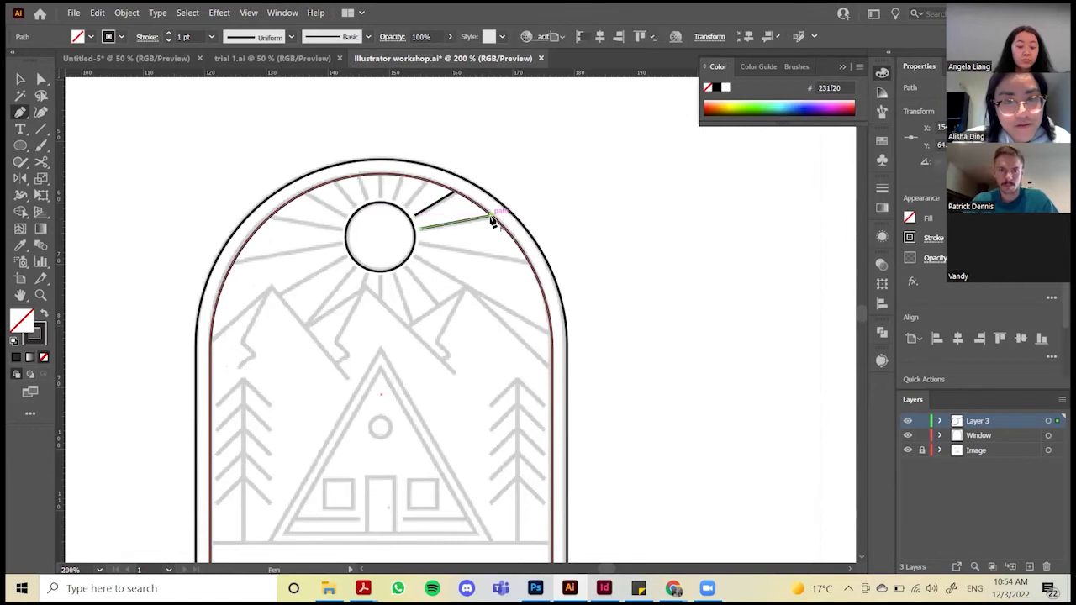
{"action": "left_click", "coordinate": [420, 244]}
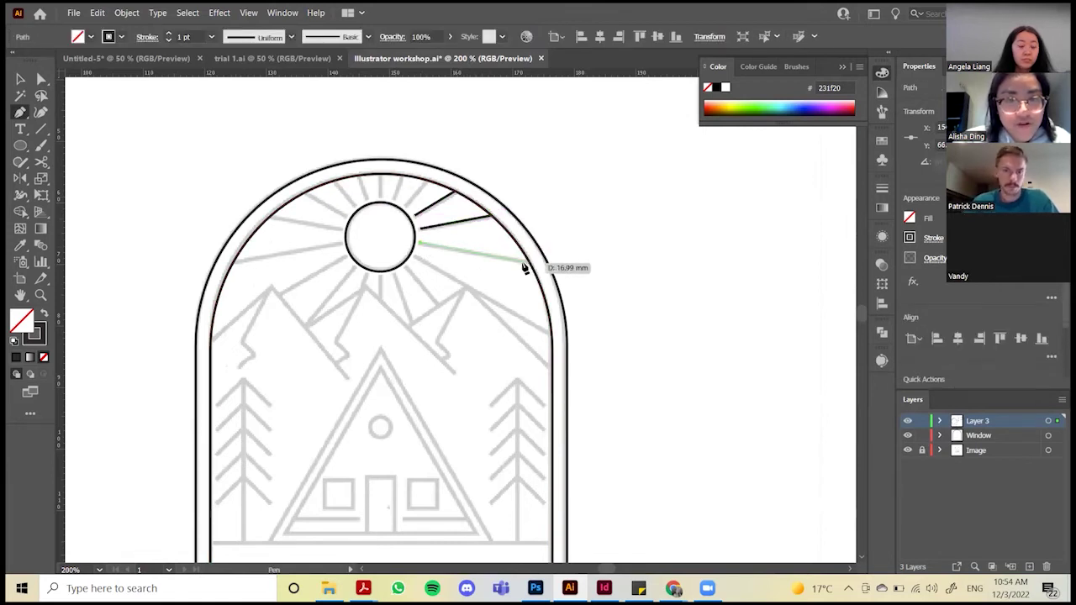
{"action": "left_click", "coordinate": [531, 264]}
{"action": "left_click", "coordinate": [414, 256]}
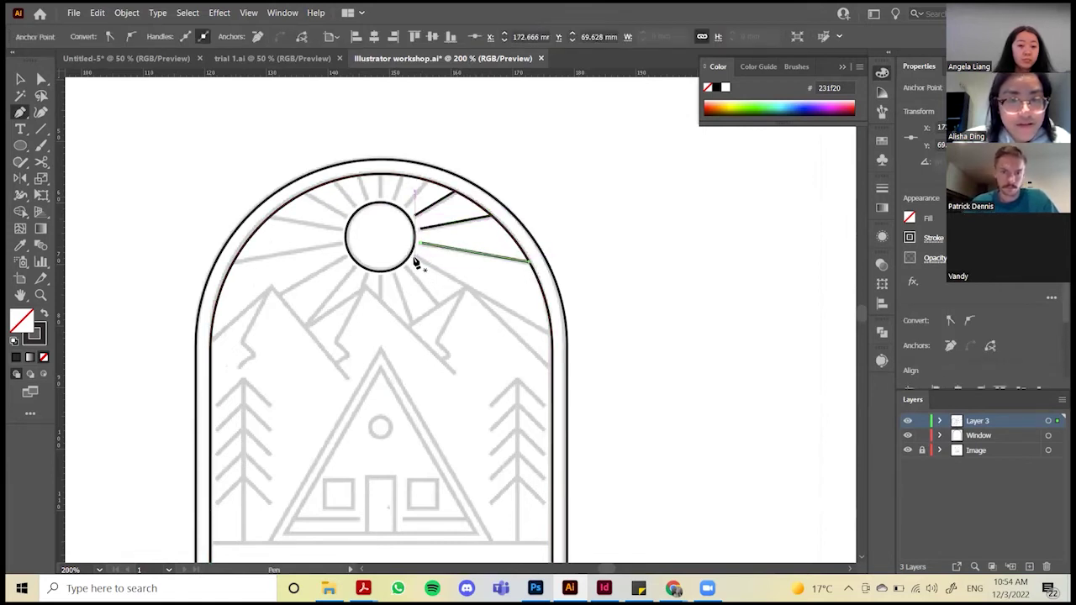
{"action": "left_click", "coordinate": [552, 334]}
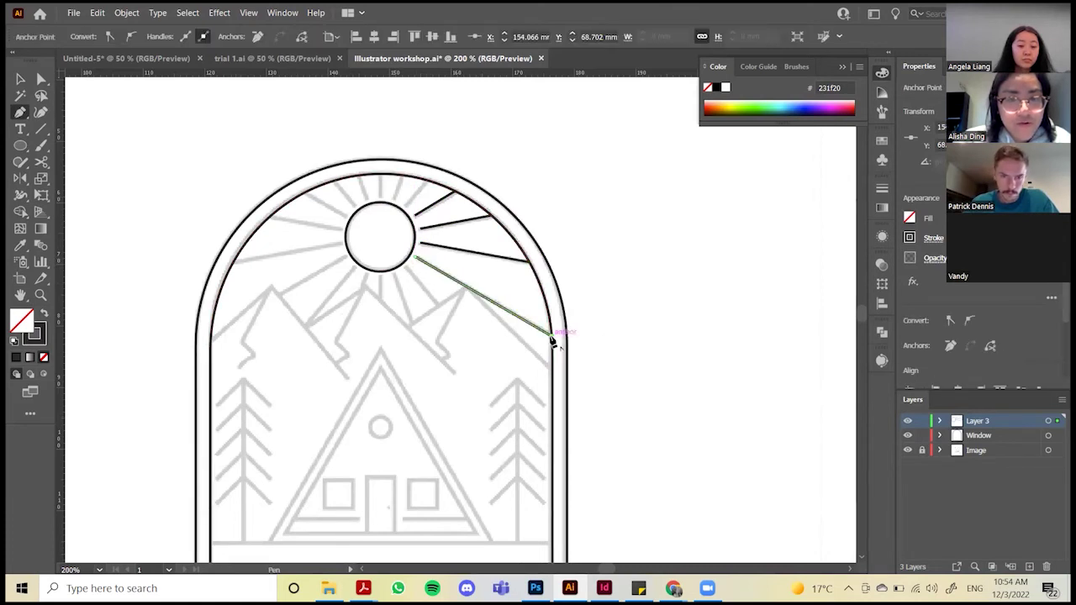
Duplicate the long lower-right ray and rotate and shorten the copies over the next three faded rays beneath the sun
{"action": "scroll", "coordinate": [549, 286], "scroll_direction": "down", "scroll_amount": 1}
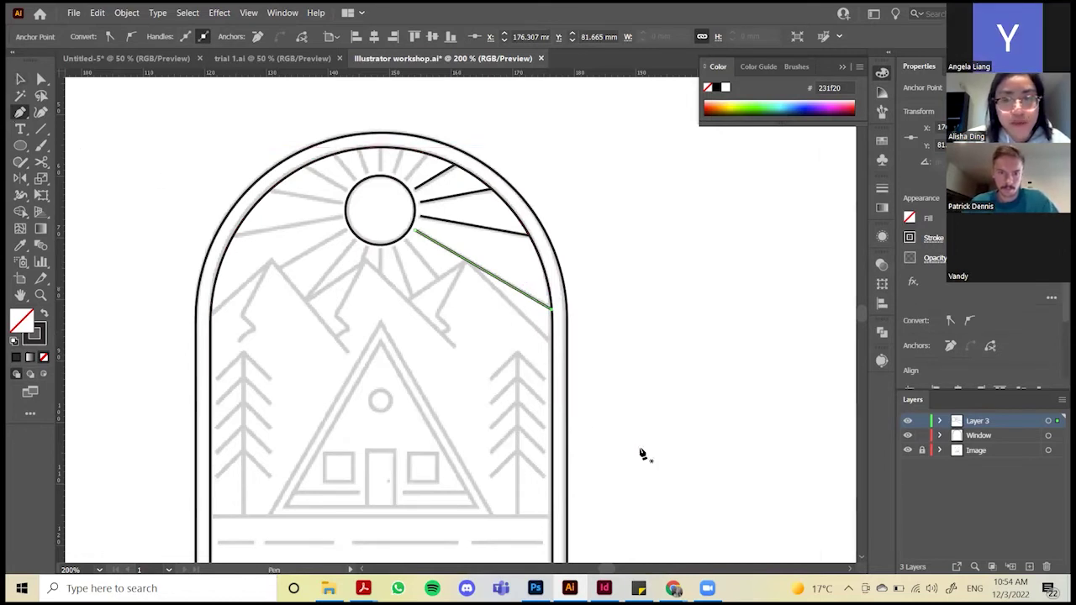
{"action": "key", "text": "v"}
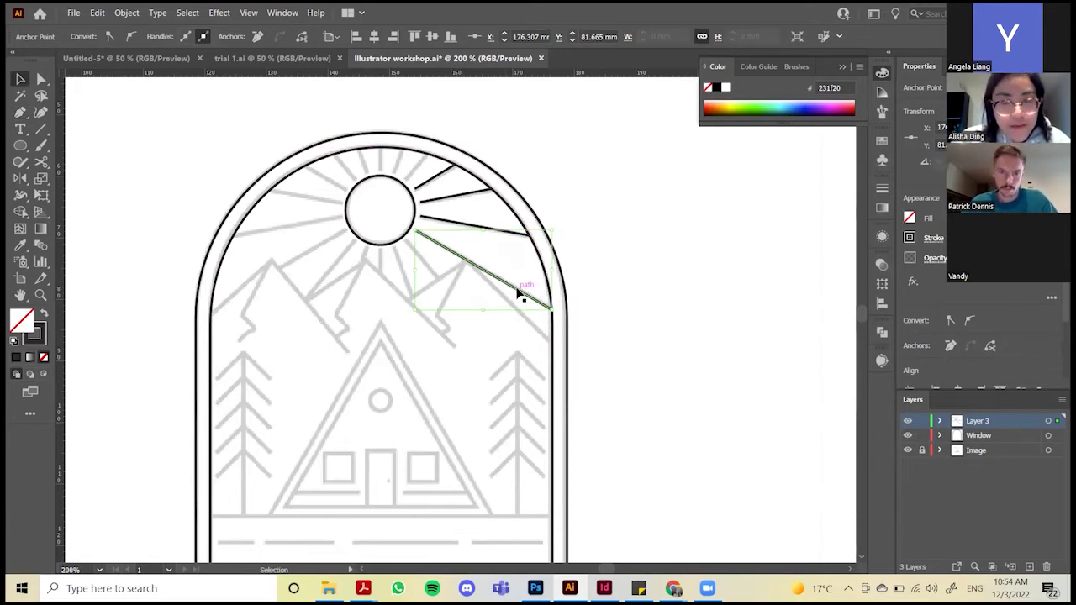
{"action": "left_click_drag", "start_coordinate": [519, 294], "coordinate": [506, 322]}
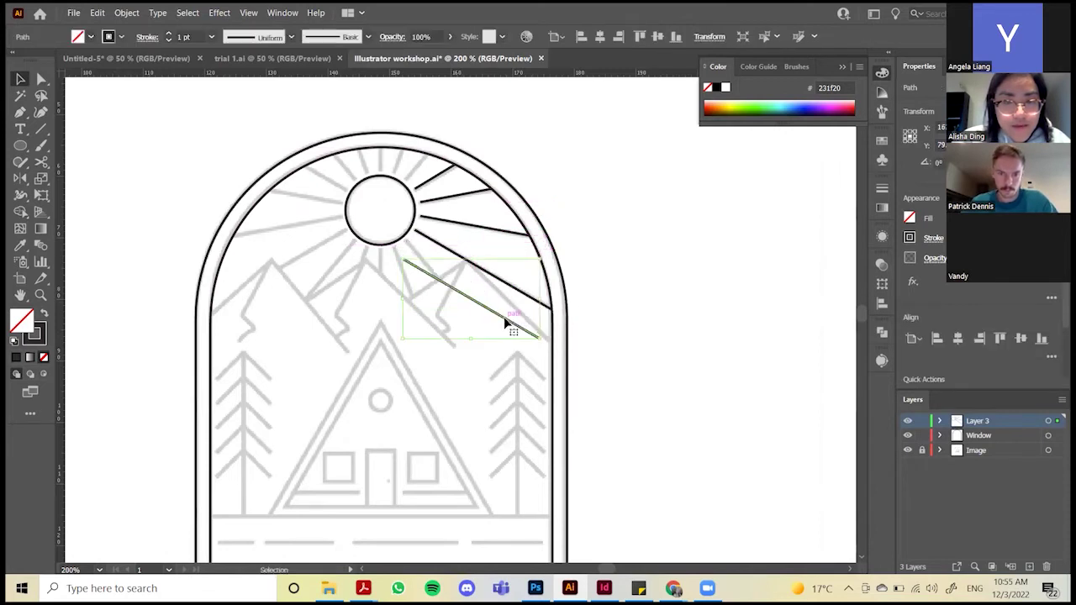
{"action": "left_click_drag", "start_coordinate": [412, 268], "coordinate": [409, 241]}
{"action": "left_click_drag", "start_coordinate": [541, 340], "coordinate": [366, 269]}
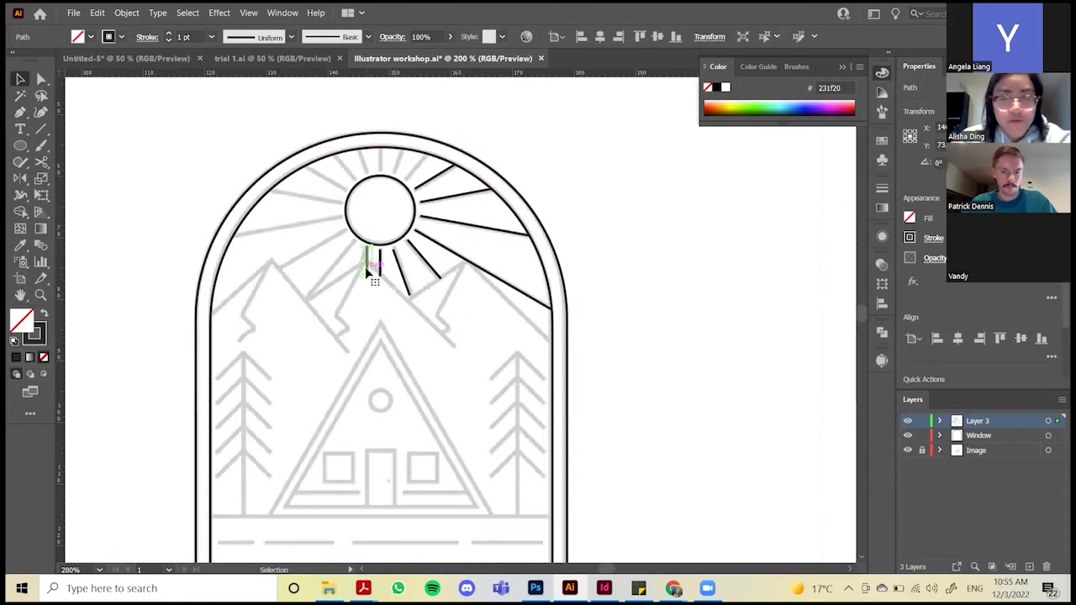
{"action": "key", "text": "ctrl+shift+a"}
Trace the three rays at the sun's lower left with the Pen tool, ending them at the faded mountain outlines
{"action": "key", "text": "p"}
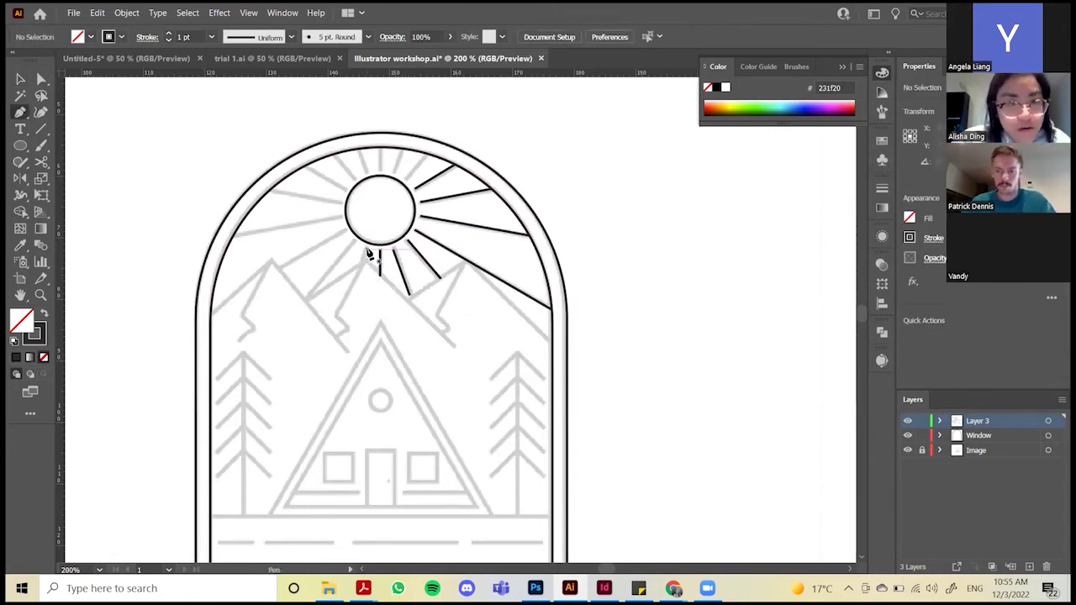
{"action": "left_click", "coordinate": [362, 261]}
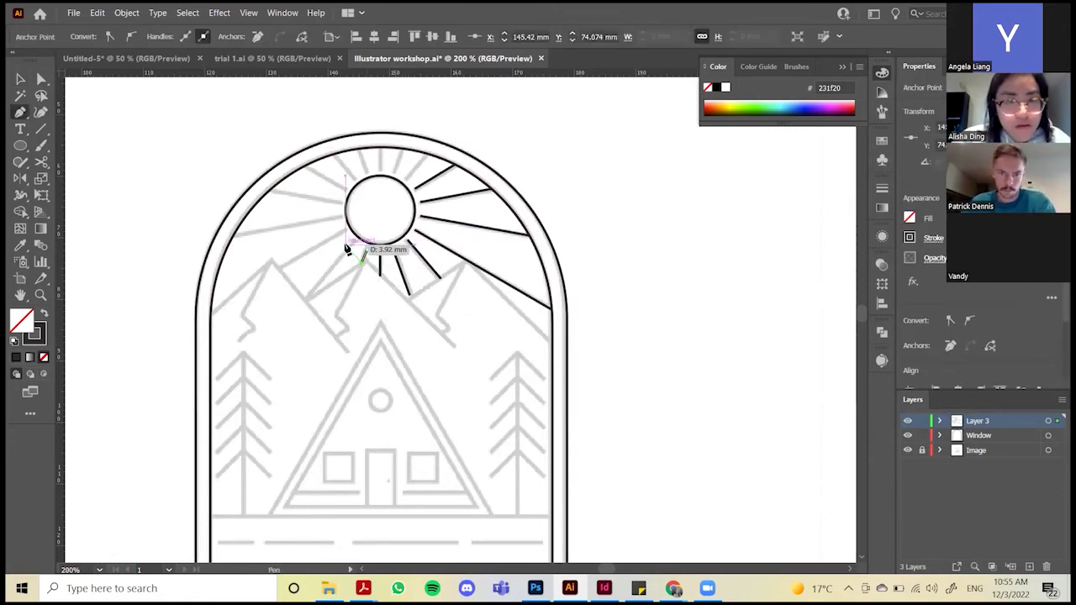
{"action": "left_click_drag", "start_coordinate": [346, 249], "coordinate": [353, 250]}
{"action": "left_click", "coordinate": [355, 243]}
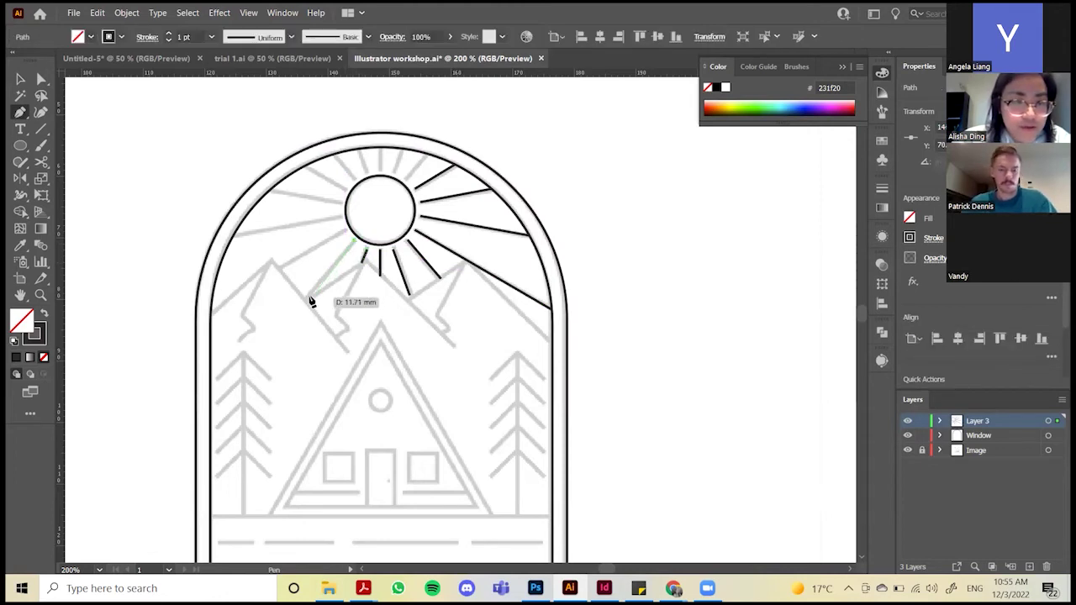
{"action": "left_click", "coordinate": [308, 300]}
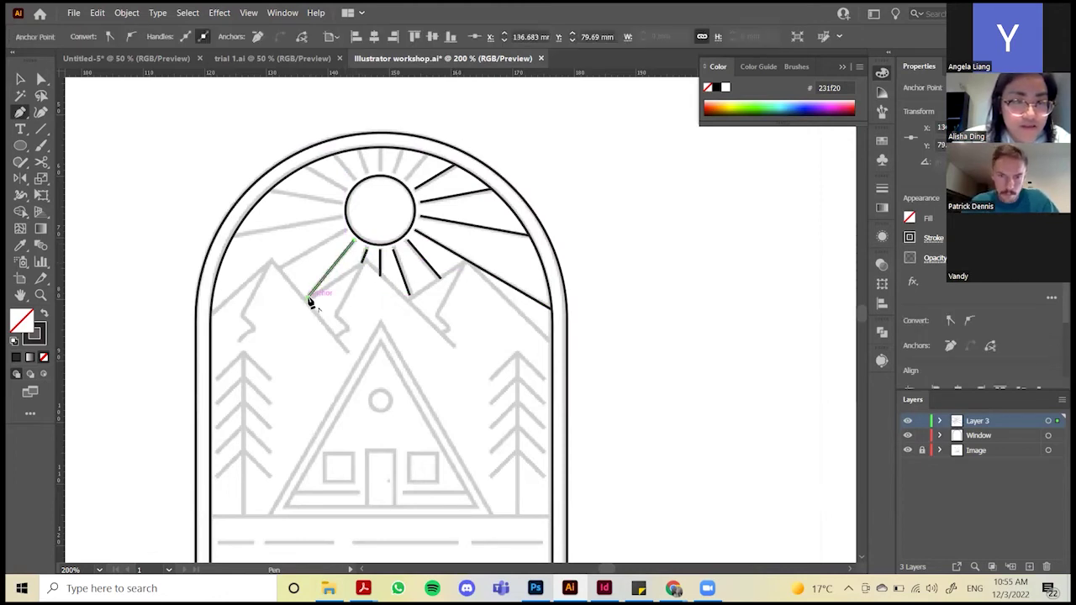
{"action": "left_click", "coordinate": [348, 230]}
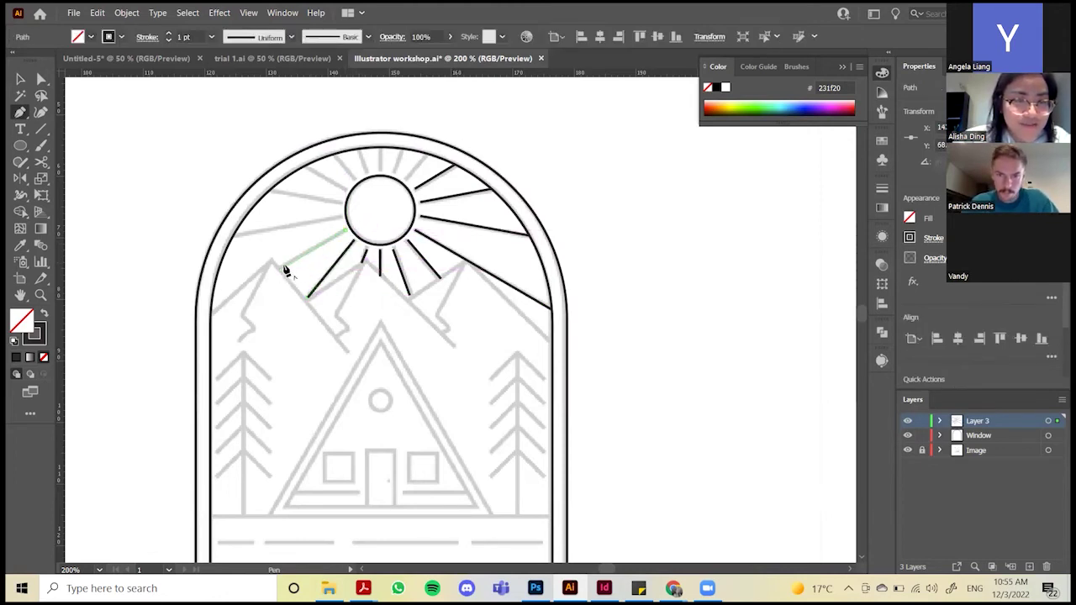
{"action": "left_click", "coordinate": [283, 269]}
Trace the three rays on the sun's left and upper-left side with the Pen tool, running each between sun and arch
{"action": "left_click", "coordinate": [343, 217]}
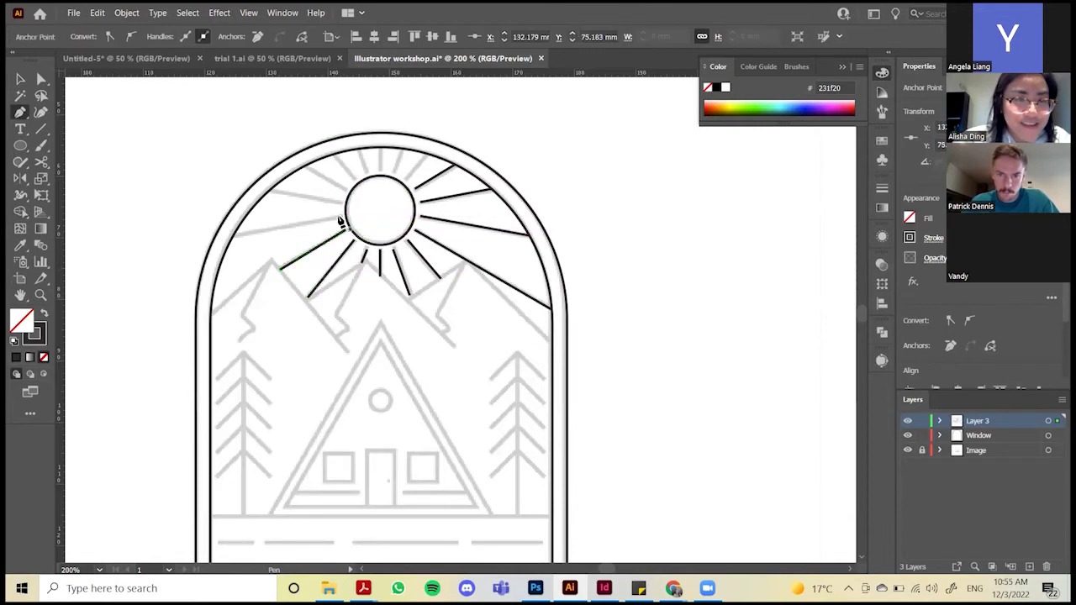
{"action": "left_click", "coordinate": [235, 235]}
{"action": "left_click", "coordinate": [345, 213]}
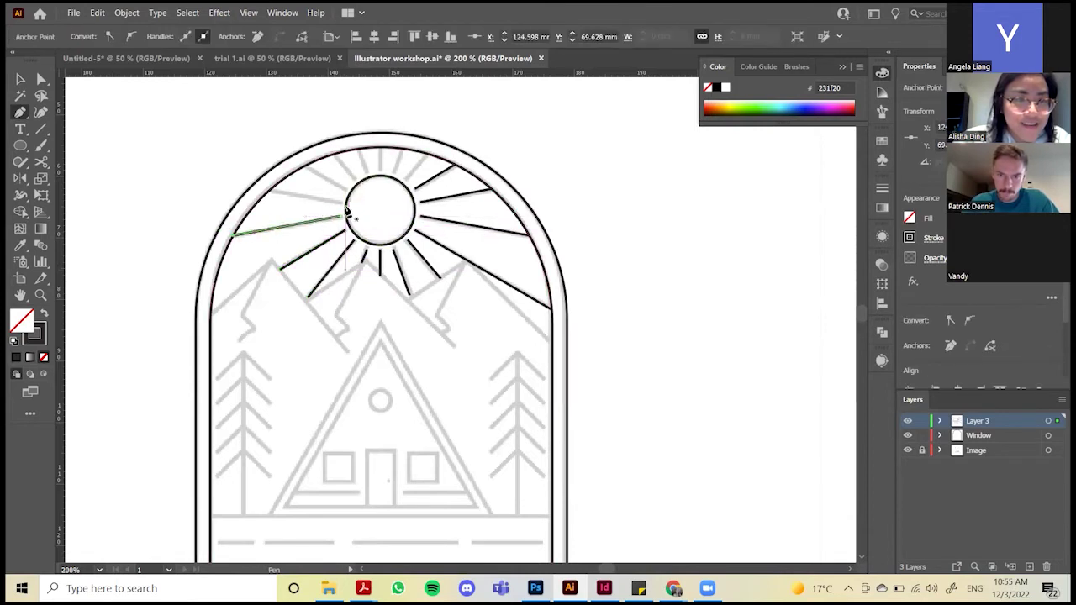
{"action": "left_click", "coordinate": [271, 191]}
{"action": "left_click", "coordinate": [347, 200]}
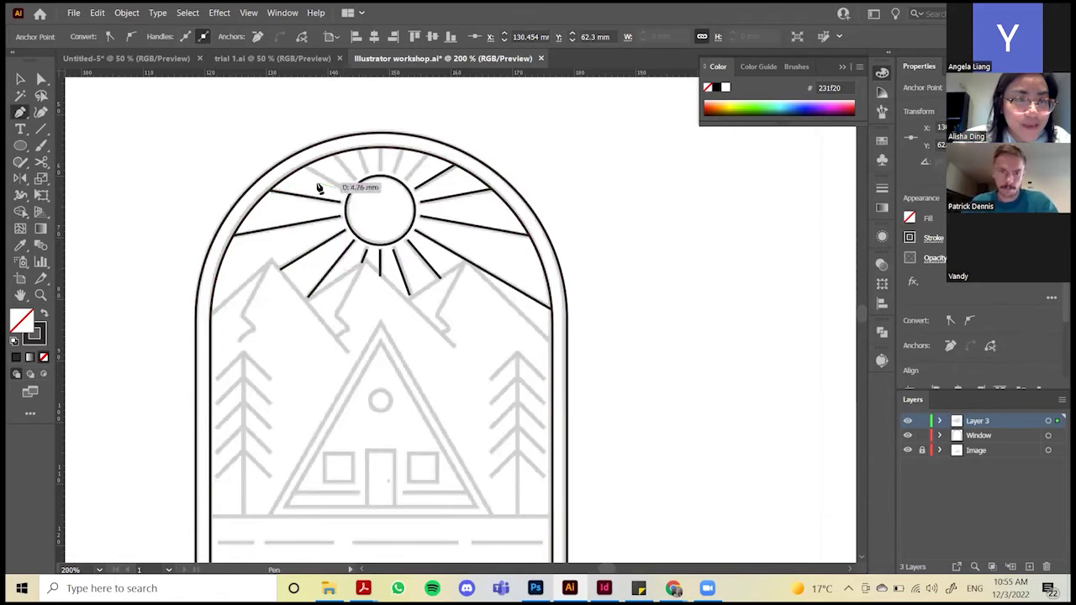
{"action": "left_click", "coordinate": [305, 166]}
Trace the two short slanted rays above the sun's left half and the vertical ray at its top
{"action": "left_click", "coordinate": [346, 191]}
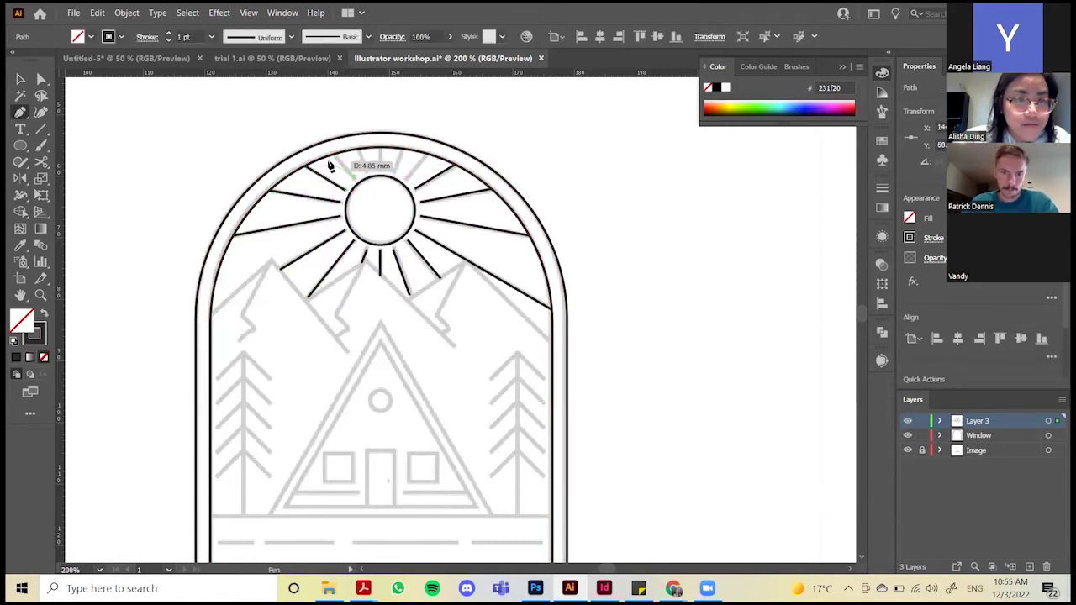
{"action": "left_click", "coordinate": [335, 155]}
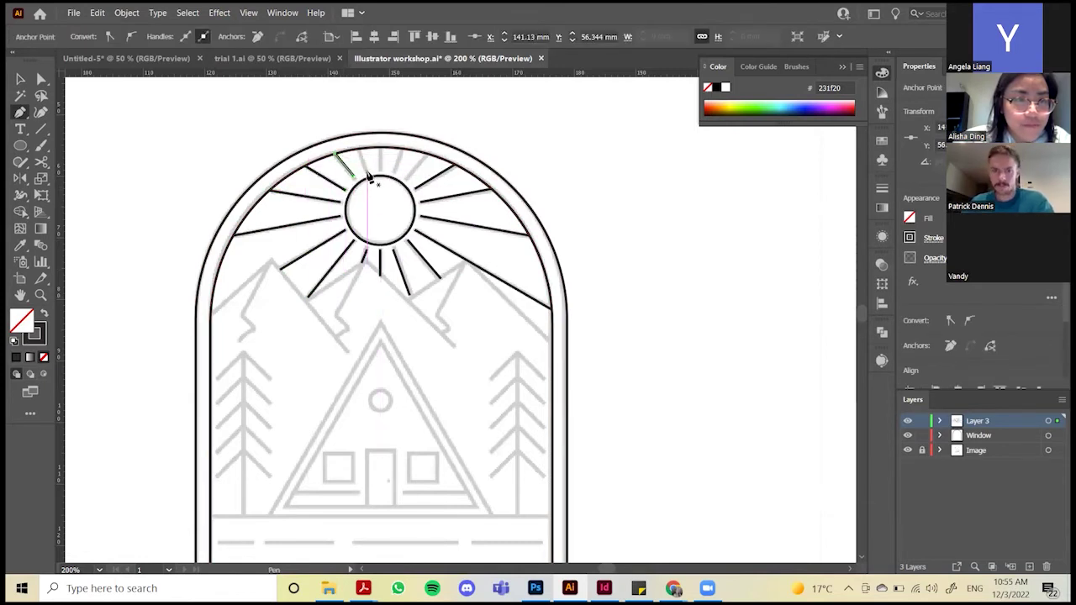
{"action": "left_click", "coordinate": [368, 177]}
{"action": "left_click", "coordinate": [362, 149]}
{"action": "left_click", "coordinate": [367, 171]}
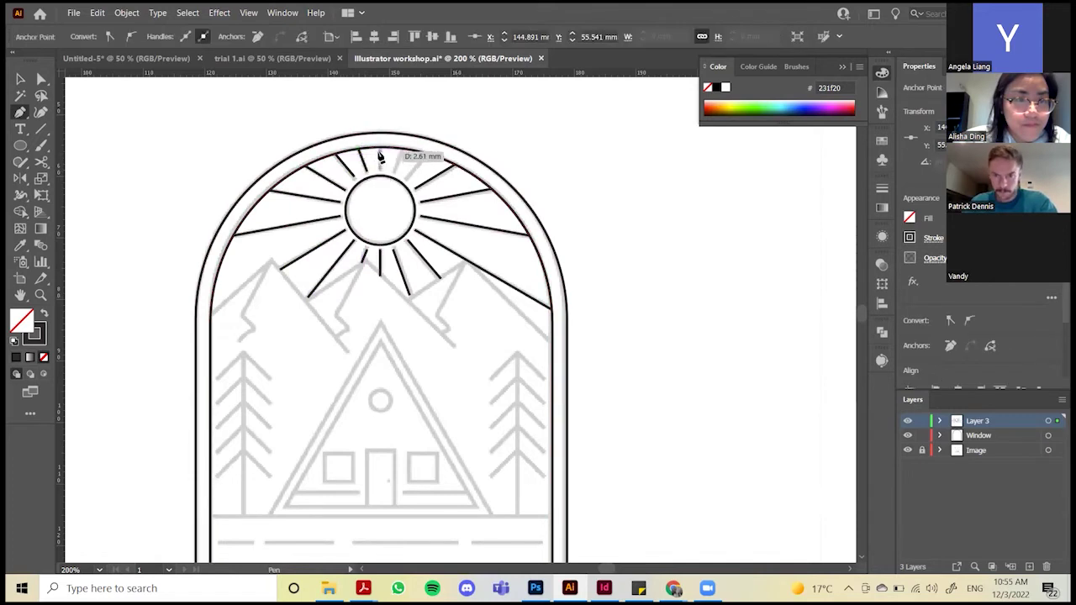
{"action": "left_click", "coordinate": [380, 148]}
Trace the last two short rays above the sun's right half with the Pen tool, and deselect the artwork
{"action": "left_click", "coordinate": [380, 168]}
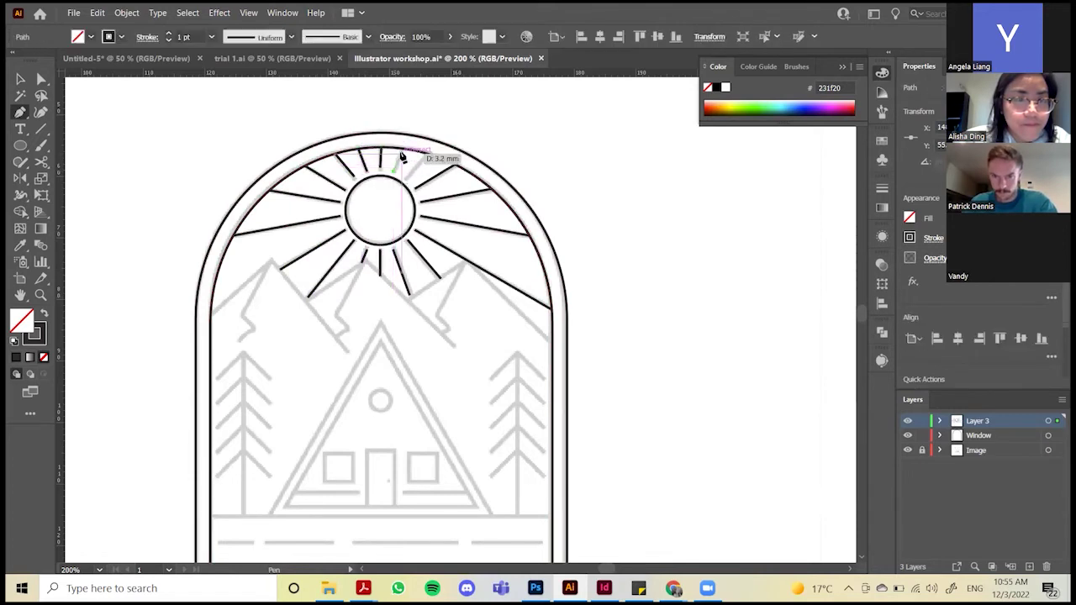
{"action": "left_click", "coordinate": [401, 150]}
{"action": "left_click", "coordinate": [408, 180], "text": "ctrl"}
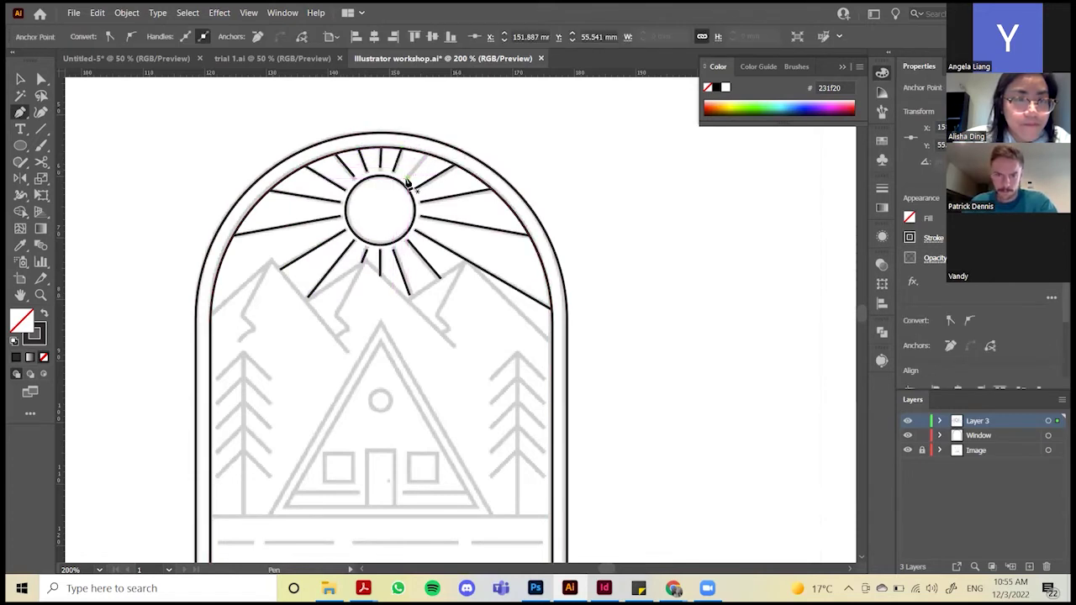
{"action": "left_click", "coordinate": [408, 179]}
{"action": "left_click", "coordinate": [427, 154]}
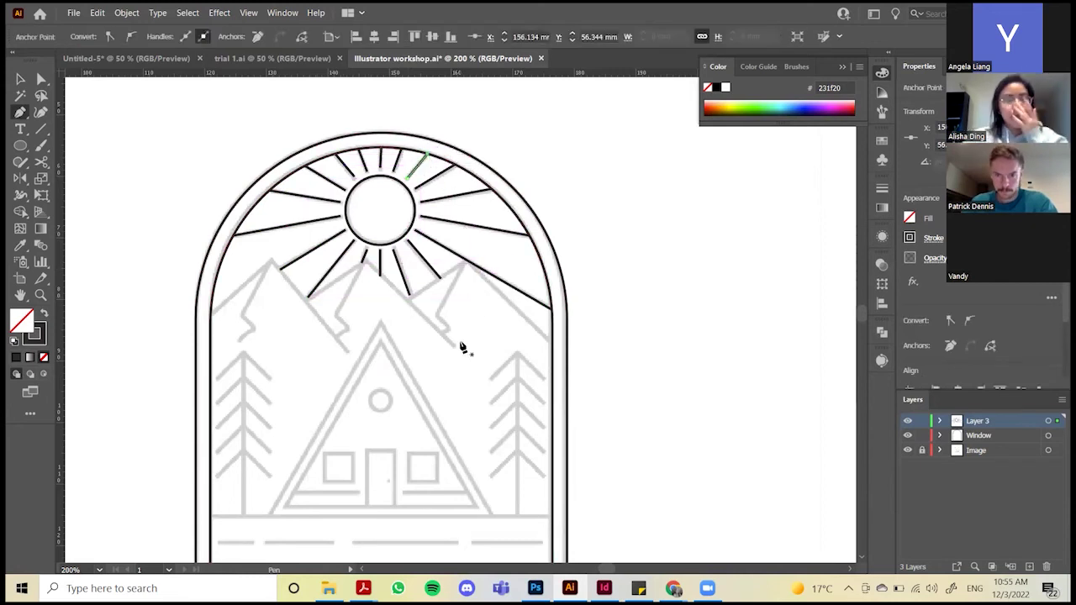
{"action": "key", "text": "v"}
{"action": "left_click", "coordinate": [463, 394]}
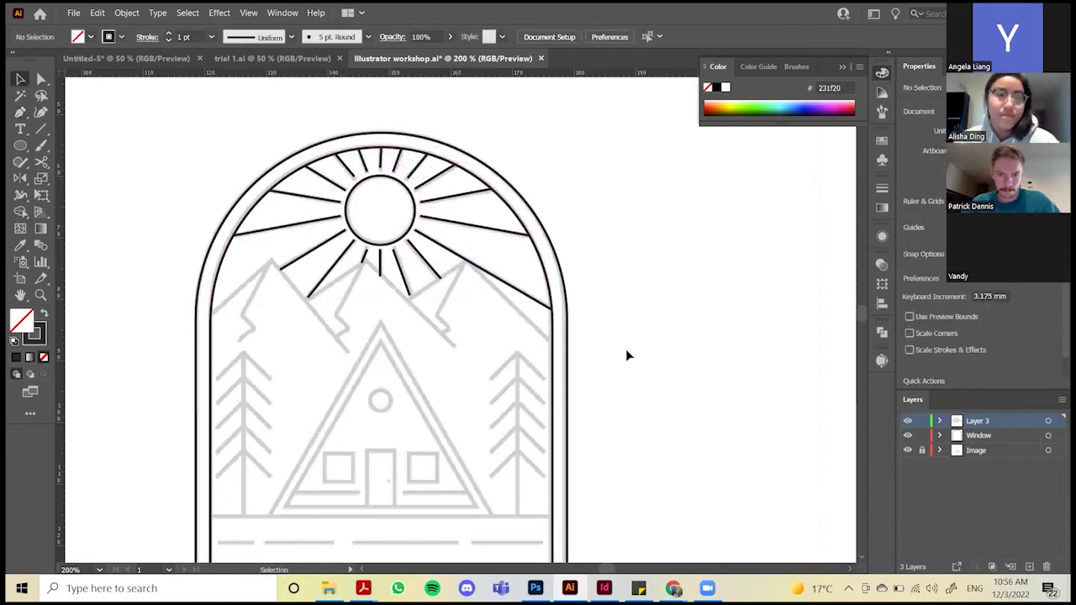
Rename Layer 3 as Sun
{"action": "double_click", "coordinate": [977, 421]}
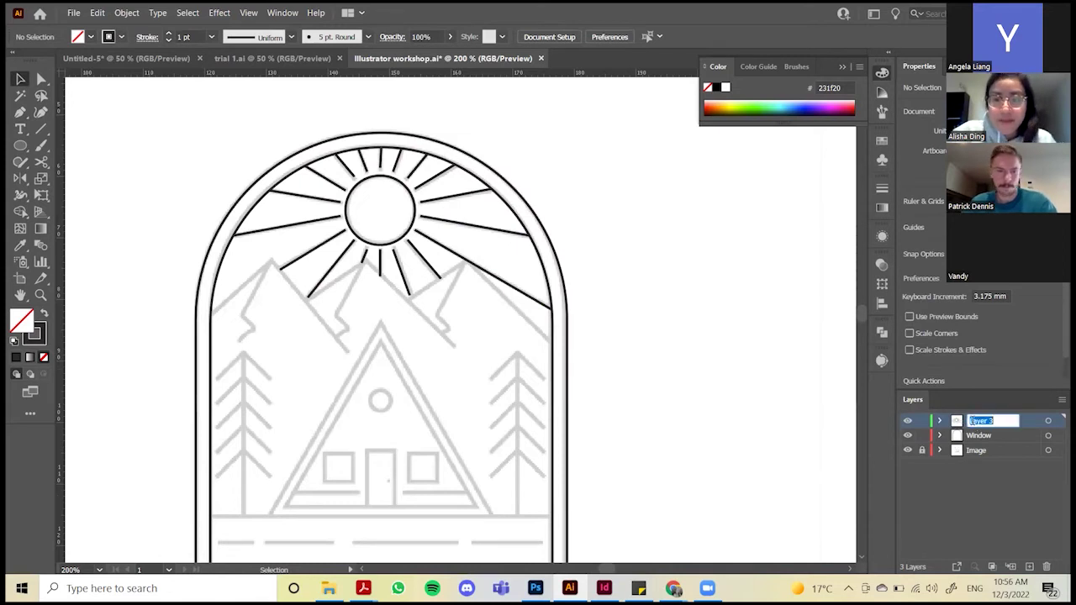
{"action": "type", "text": "Sun"}
{"action": "key", "text": "Return"}
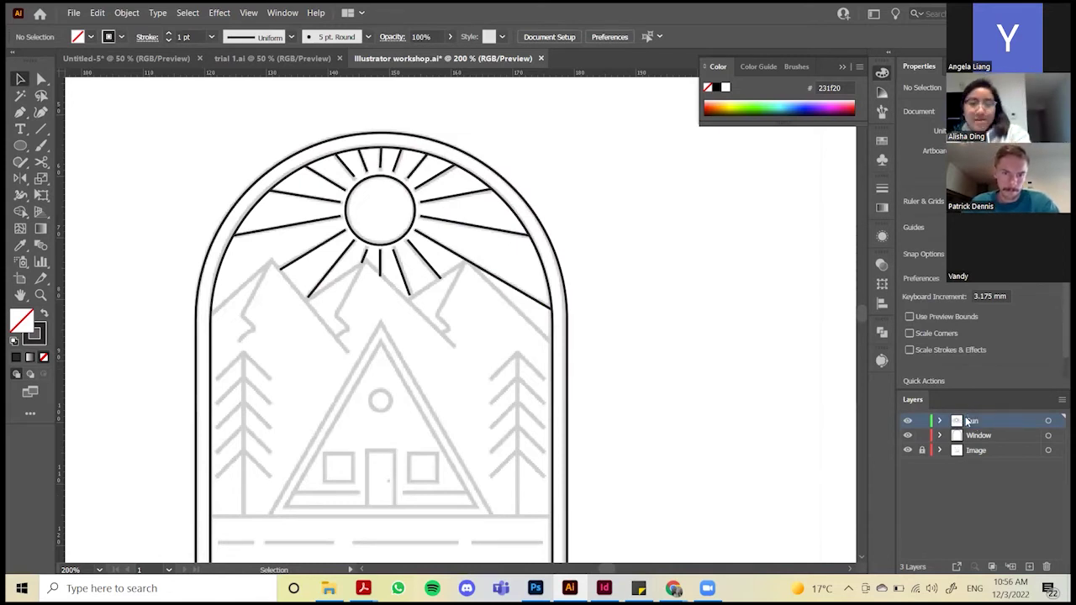
Hide the Sun layer and show it again to compare the traced sun with the faded logo
{"action": "scroll", "coordinate": [656, 392], "scroll_direction": "down", "scroll_amount": 5}
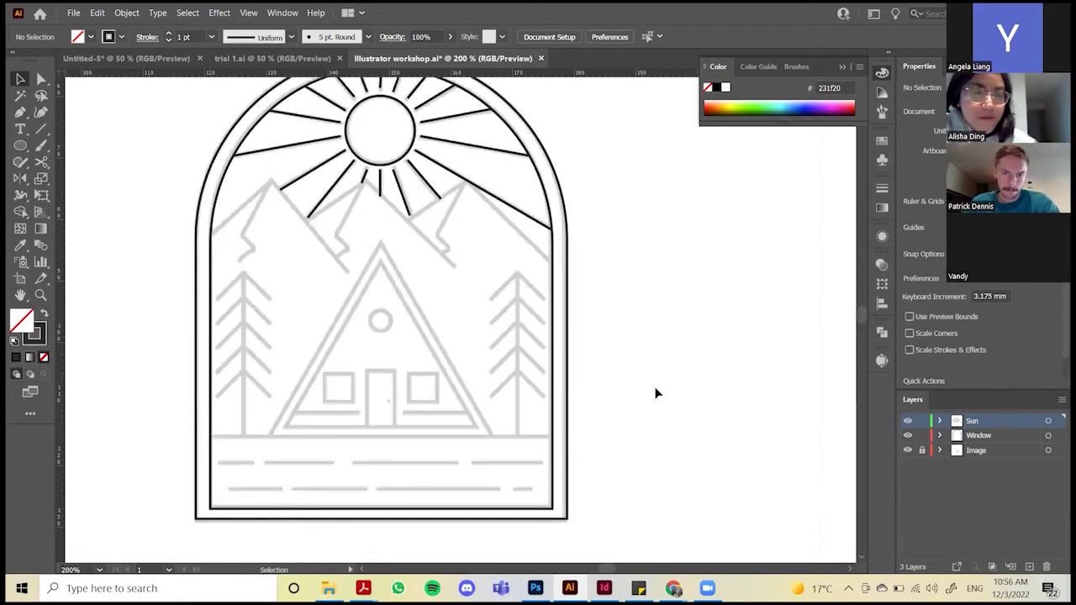
{"action": "scroll", "coordinate": [490, 340], "scroll_direction": "down", "scroll_amount": 1, "text": "alt"}
{"action": "scroll", "coordinate": [481, 303], "scroll_direction": "up", "scroll_amount": 2}
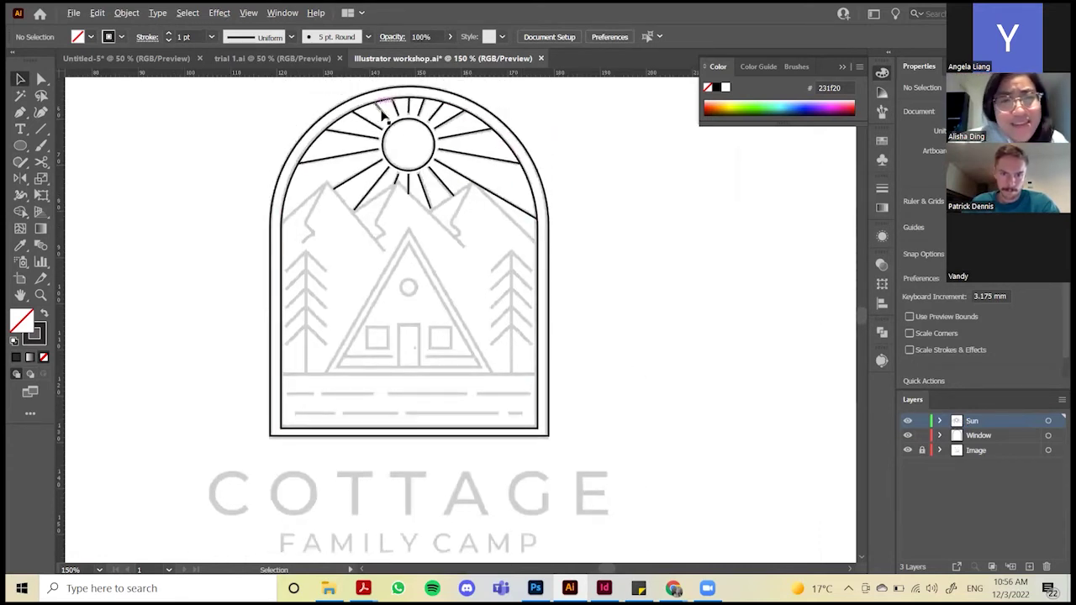
{"action": "left_click", "coordinate": [908, 421]}
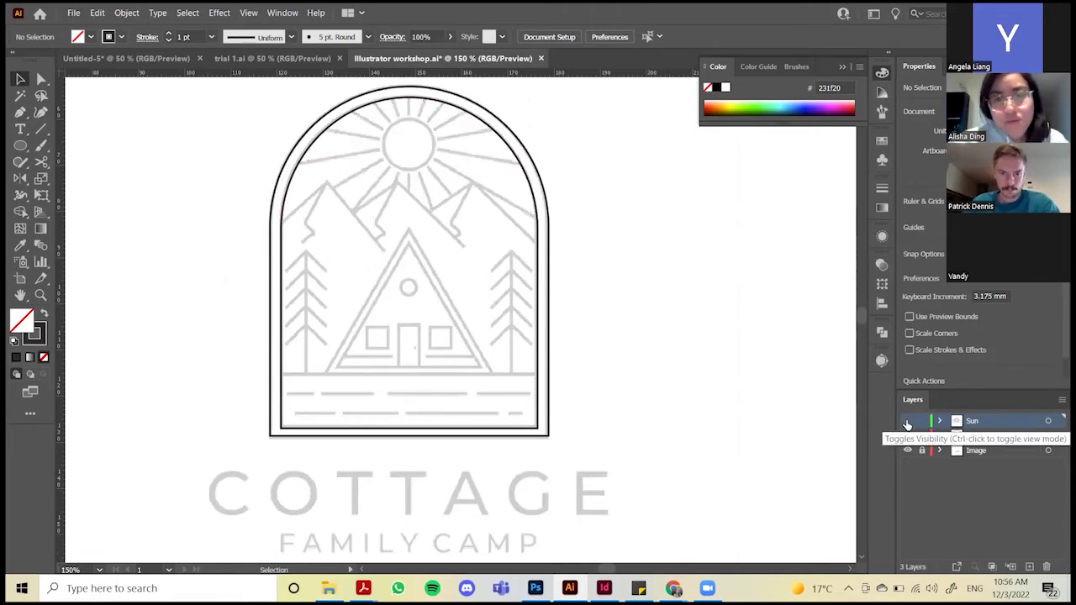
{"action": "left_click", "coordinate": [908, 421]}
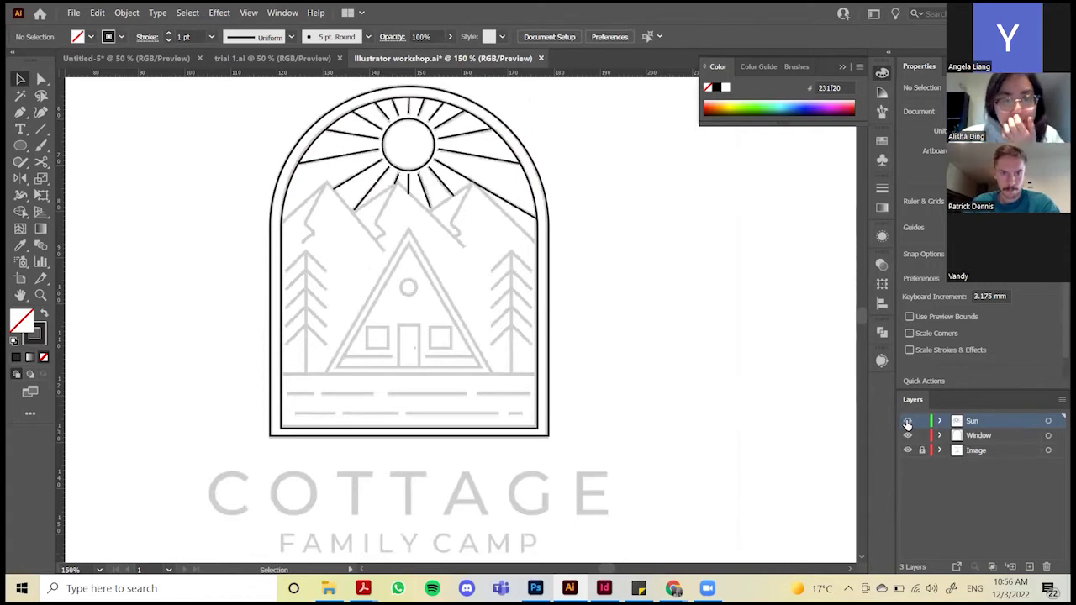
Hide and show the Window layer to compare the traced arch frame with the faded logo
{"action": "left_click", "coordinate": [907, 436]}
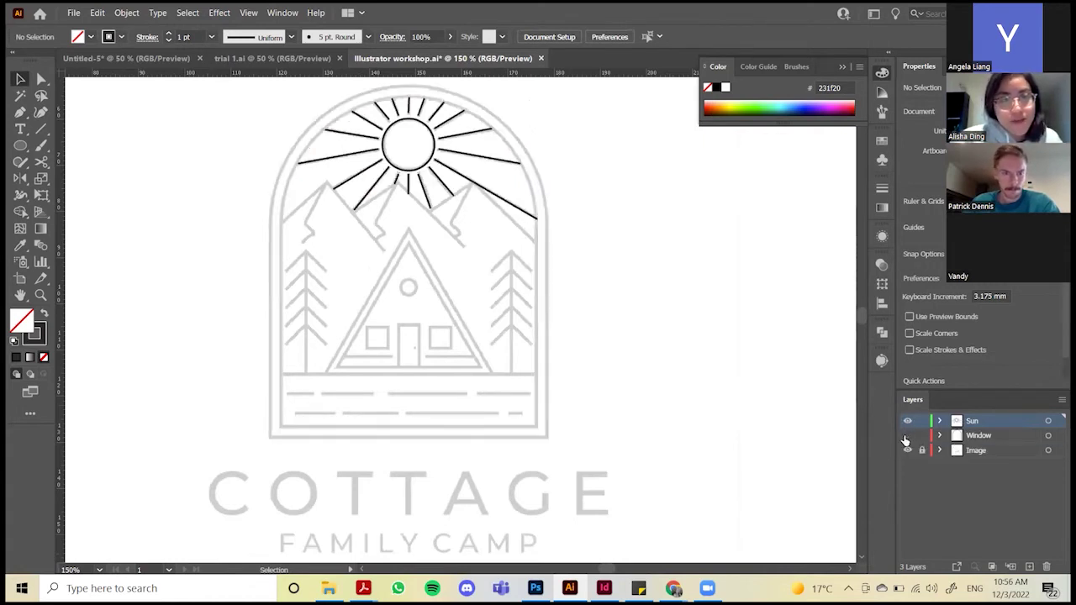
{"action": "left_click", "coordinate": [907, 435]}
{"action": "left_click", "coordinate": [907, 436]}
{"action": "left_click", "coordinate": [908, 435]}
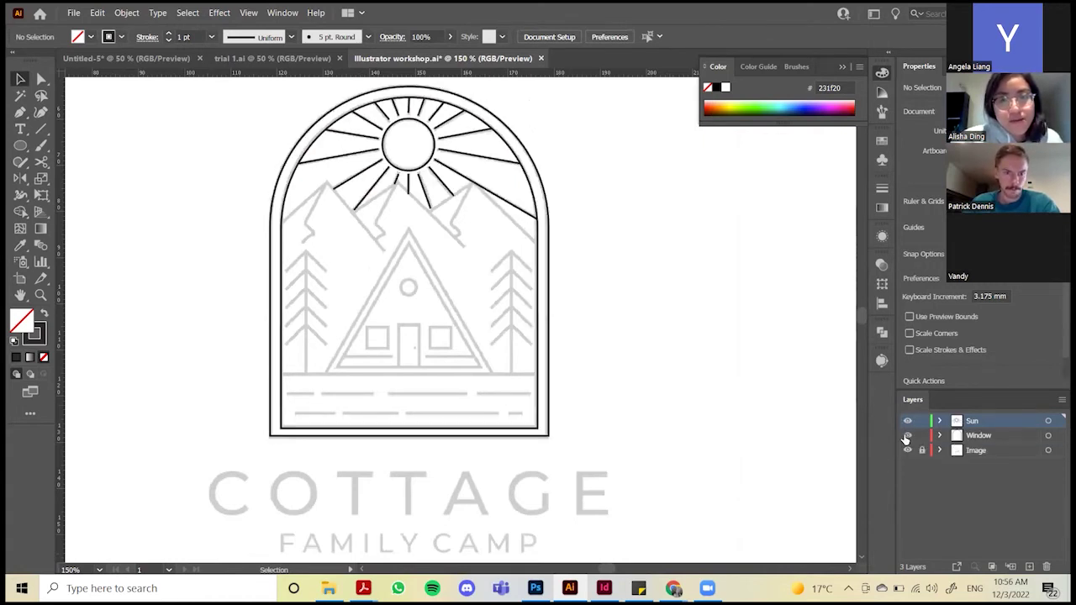
{"action": "scroll", "coordinate": [425, 202], "scroll_direction": "up", "scroll_amount": 1}
{"action": "scroll", "coordinate": [409, 194], "scroll_direction": "up", "scroll_amount": 1, "text": "alt"}
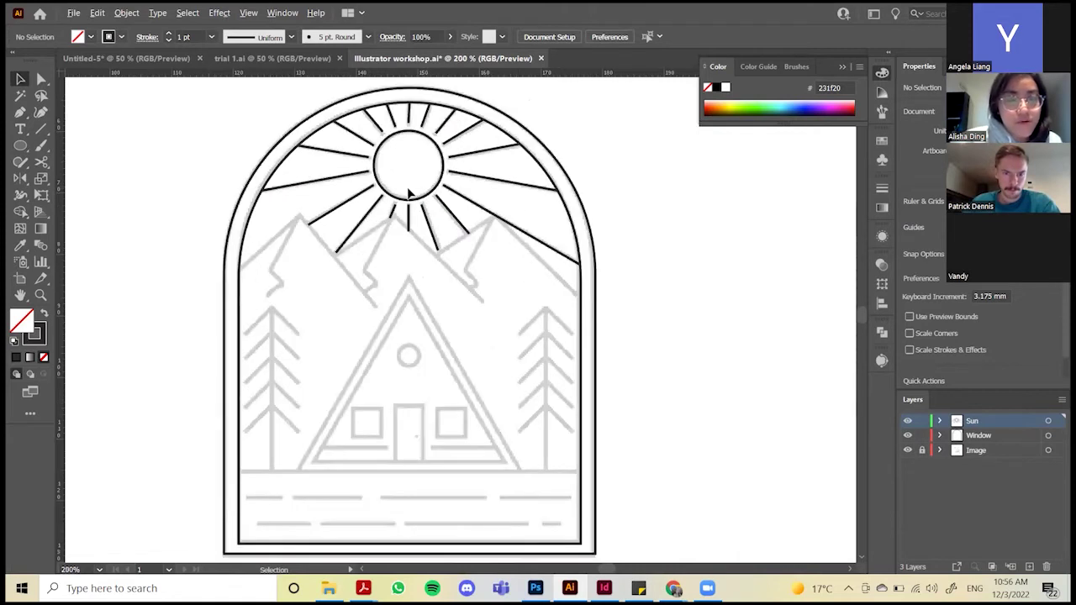
{"action": "scroll", "coordinate": [409, 193], "scroll_direction": "down", "scroll_amount": 1, "text": "alt"}
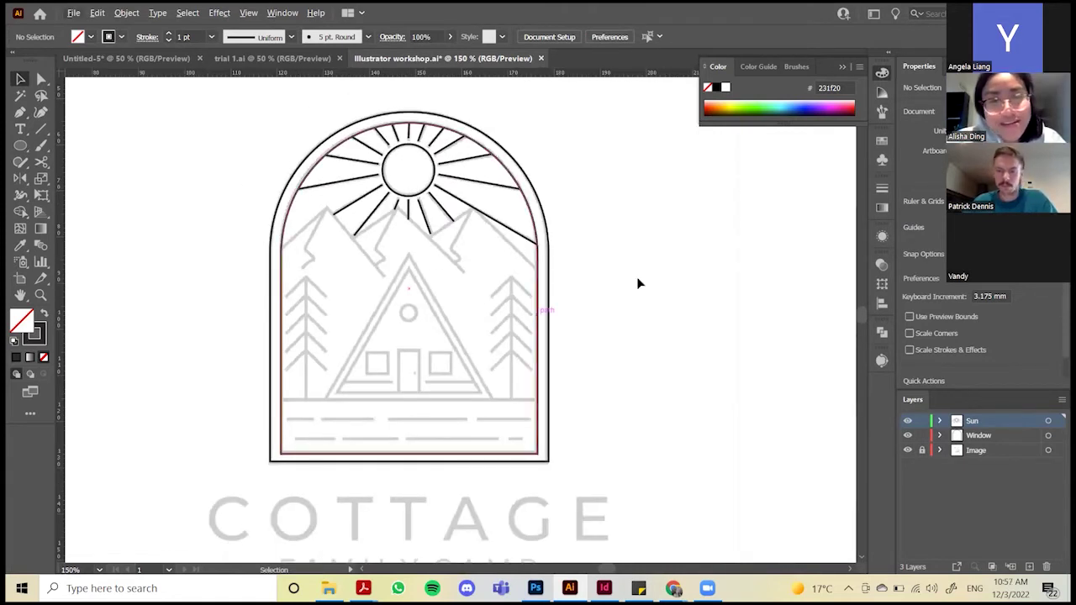
Draw a test circle beside the arch frame on the Sun layer and move it over the cabin
{"action": "key", "text": "p"}
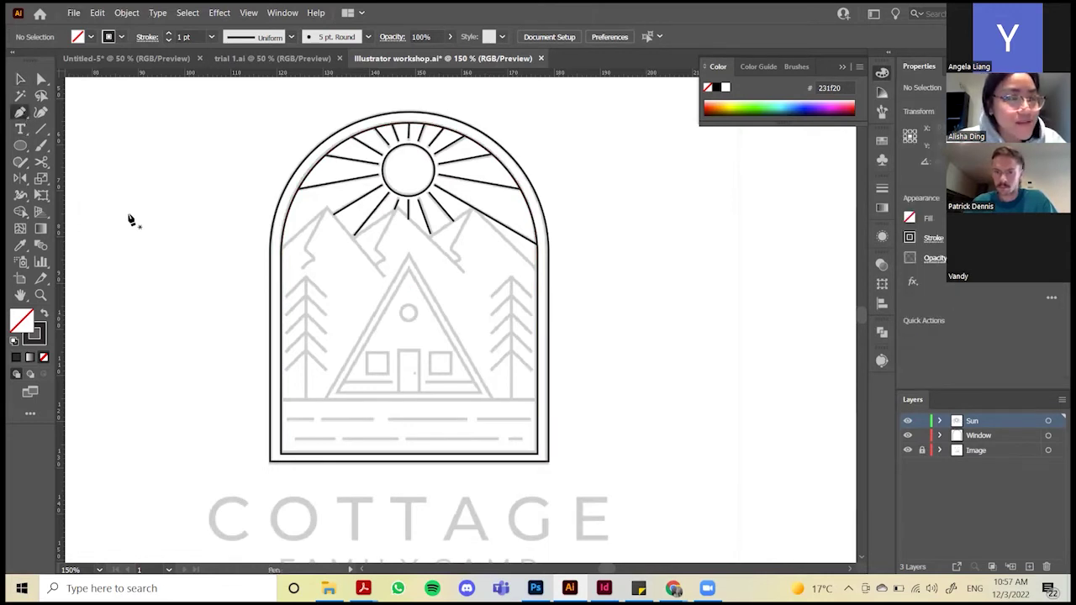
{"action": "key", "text": "l"}
{"action": "left_click_drag", "start_coordinate": [123, 170], "coordinate": [216, 257]}
{"action": "key", "text": "v"}
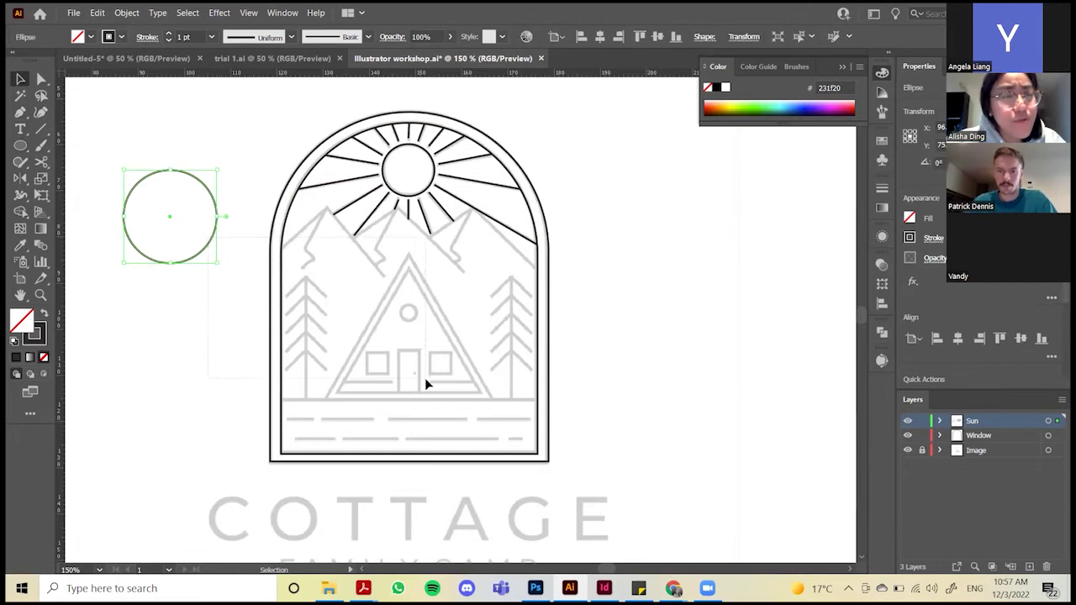
{"action": "left_click", "coordinate": [235, 210]}
{"action": "left_click_drag", "start_coordinate": [218, 221], "coordinate": [612, 395]}
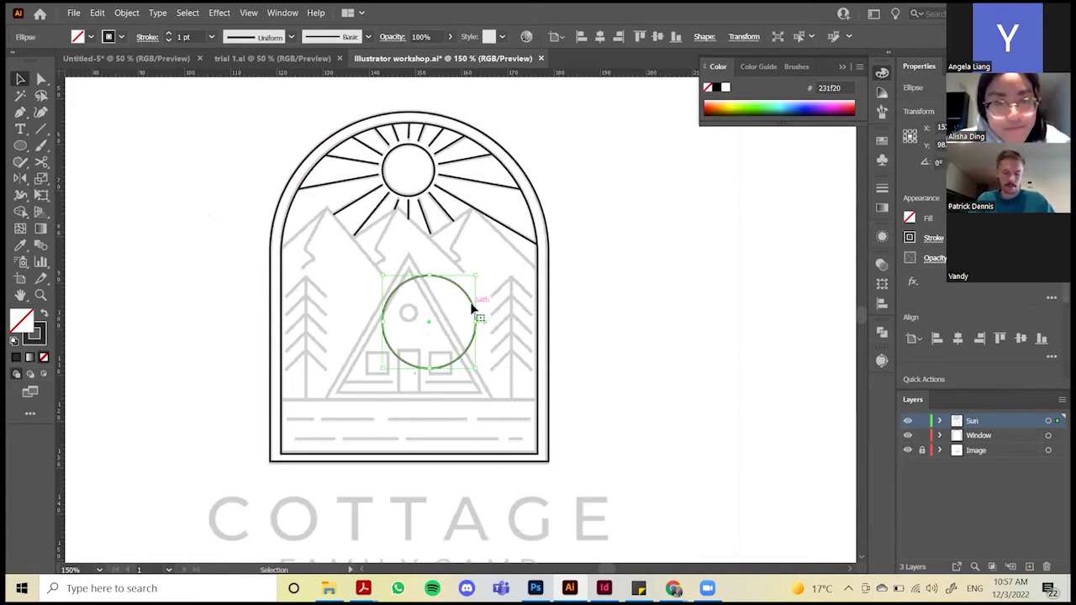
Send the circle from the Sun layer to the Window layer and shift it slightly toward the cabin's centre
{"action": "left_click", "coordinate": [976, 436]}
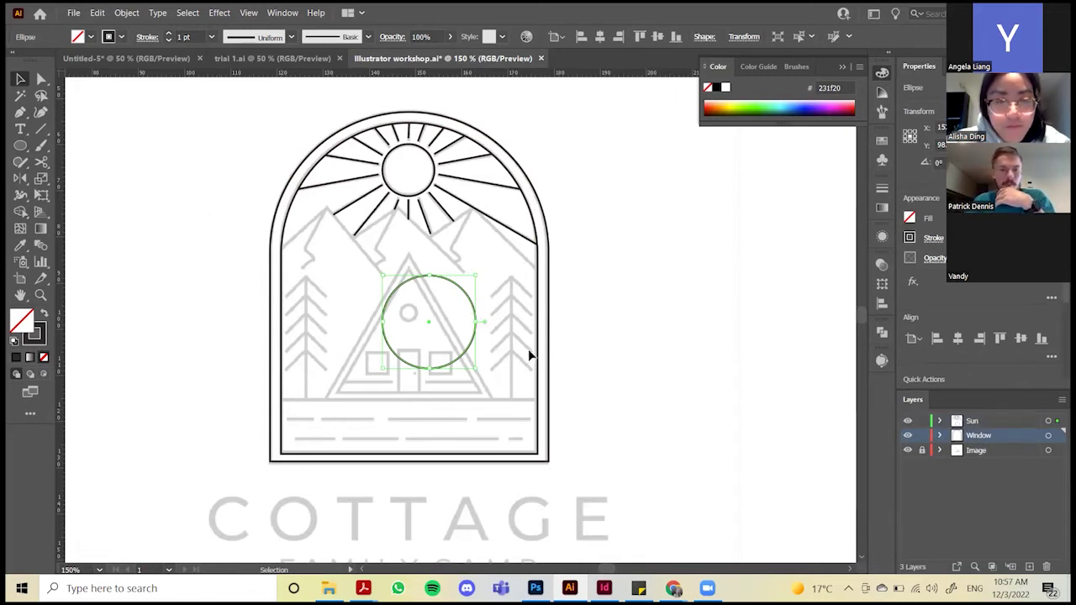
{"action": "right_click", "coordinate": [497, 297]}
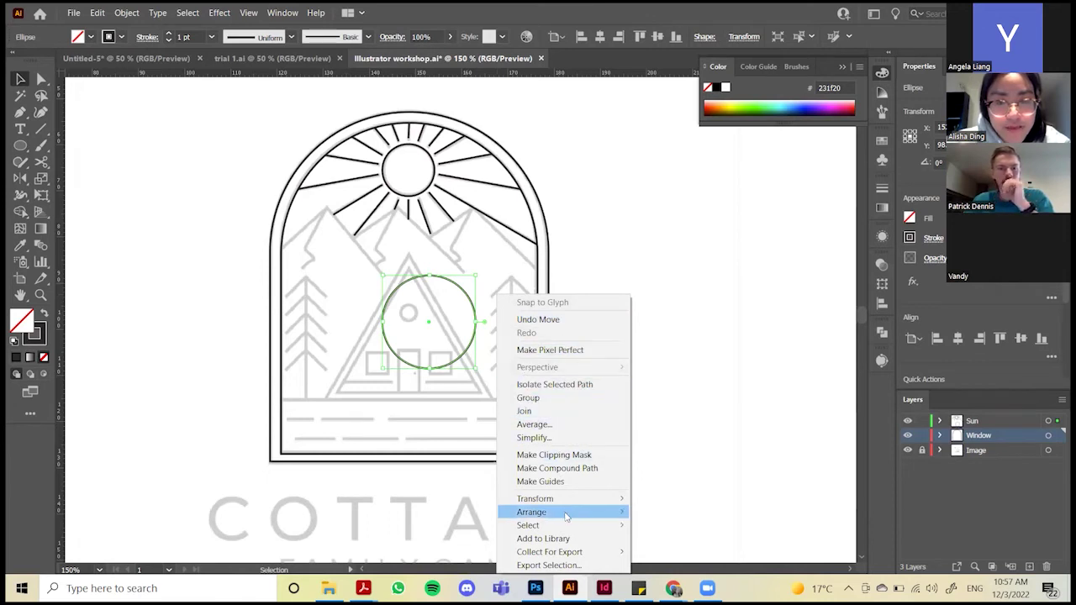
{"action": "mouse_move", "coordinate": [566, 515]}
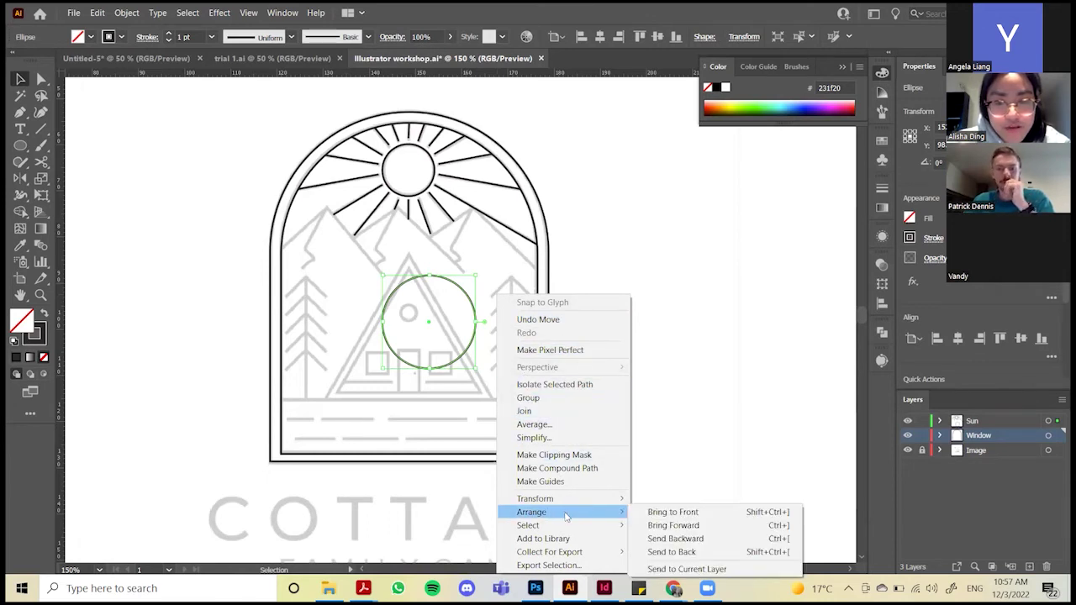
{"action": "left_click", "coordinate": [667, 571]}
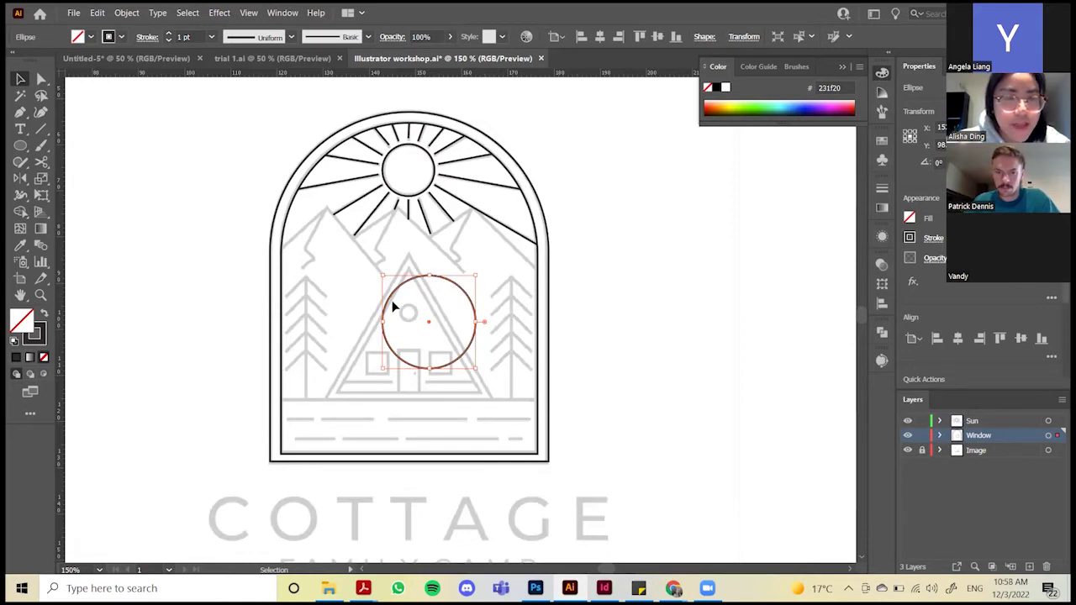
{"action": "mouse_move", "coordinate": [470, 298]}
{"action": "left_mouse_down"}
{"action": "mouse_move", "coordinate": [456, 284]}
{"action": "mouse_move", "coordinate": [457, 296]}
{"action": "left_mouse_up"}
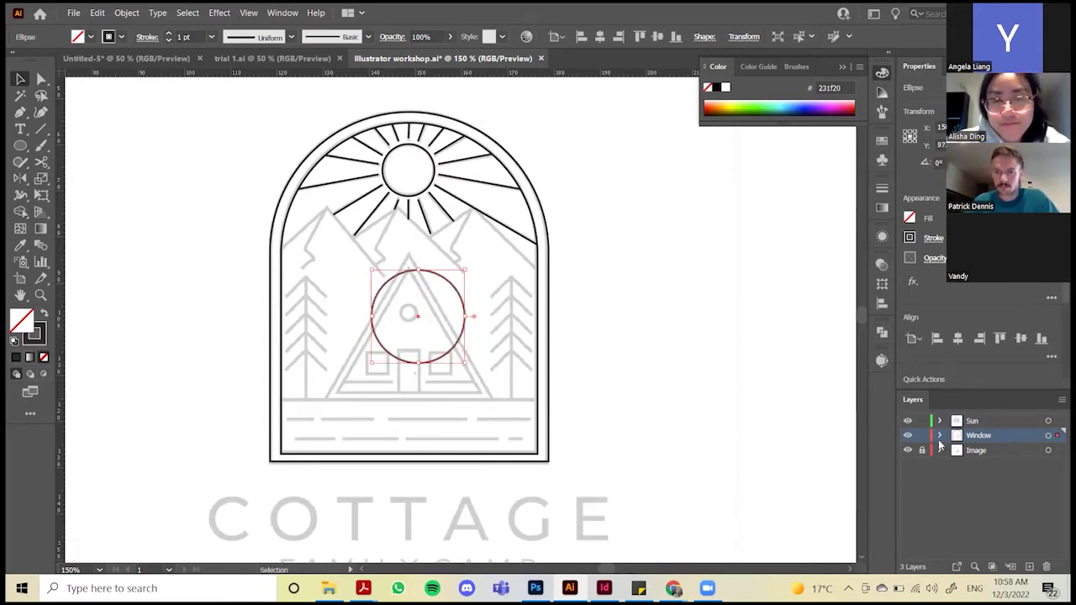
{"action": "left_click", "coordinate": [622, 376]}
{"action": "left_click", "coordinate": [468, 318]}
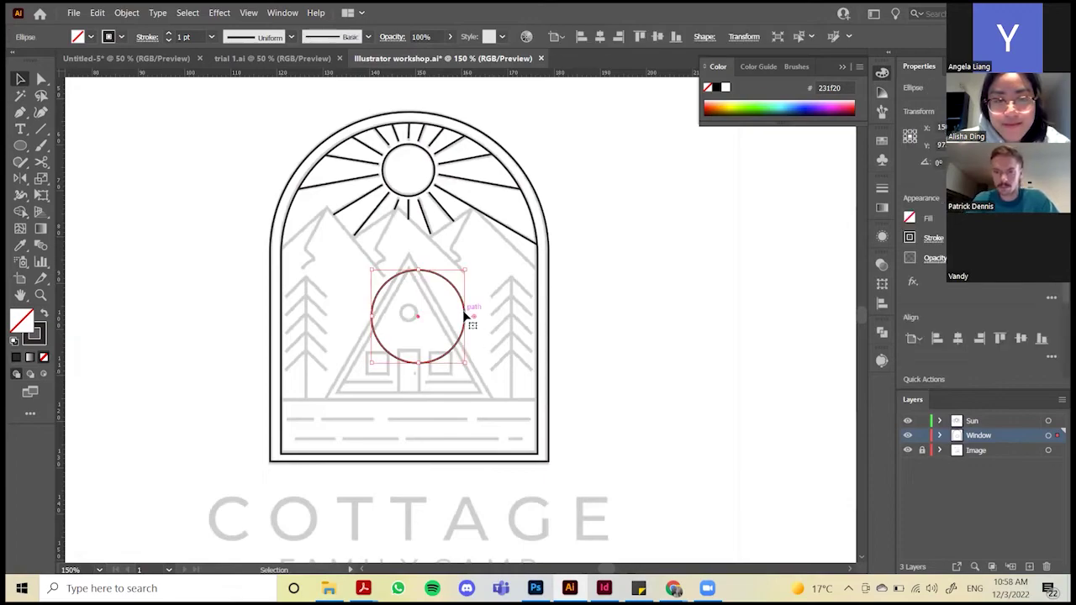
Undo the circle's layer change and reassign it from Sun to Window through its selected-art indicator
{"action": "key", "text": "ctrl+z"}
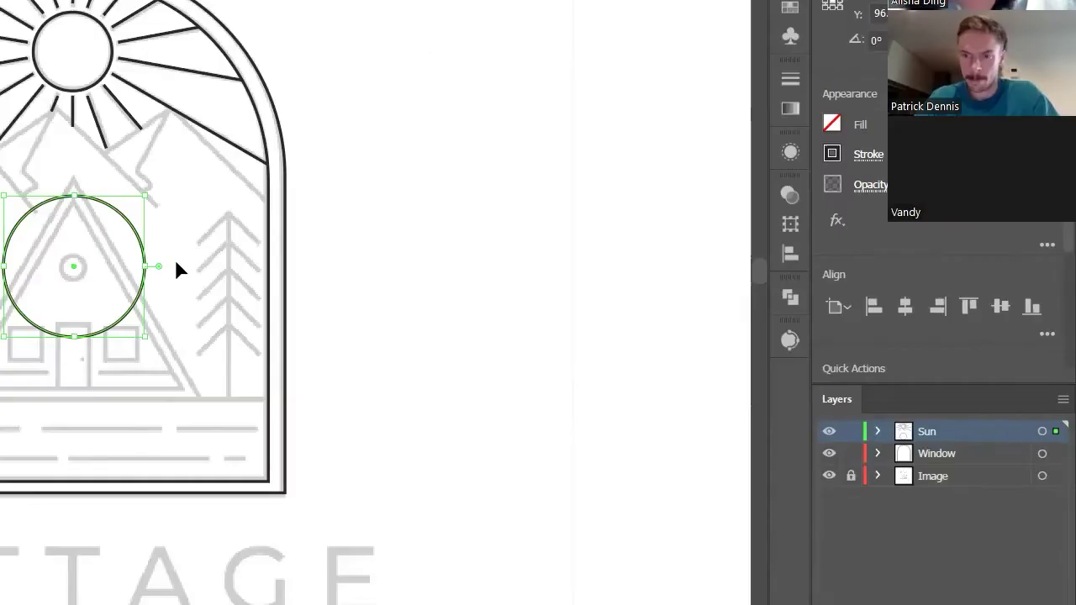
{"action": "left_click", "coordinate": [476, 313]}
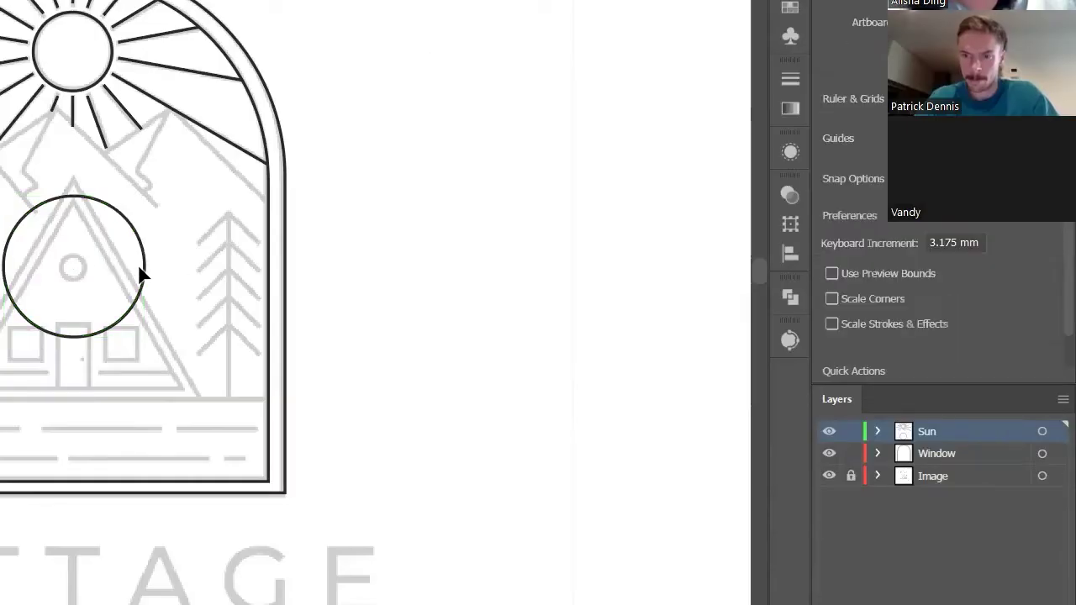
{"action": "left_click", "coordinate": [452, 319]}
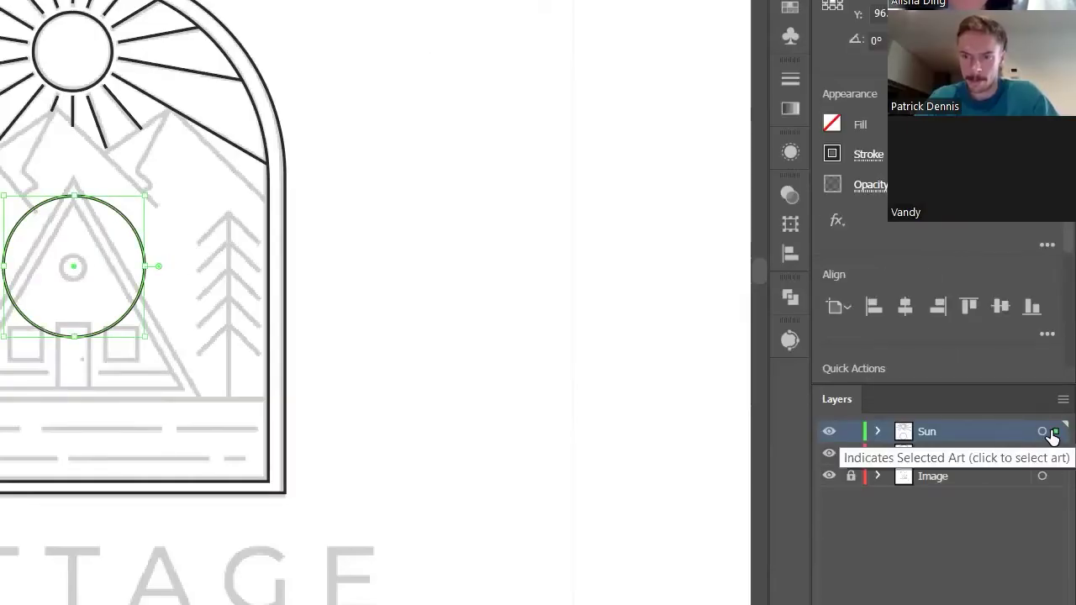
{"action": "left_click_drag", "start_coordinate": [1054, 434], "coordinate": [1052, 471]}
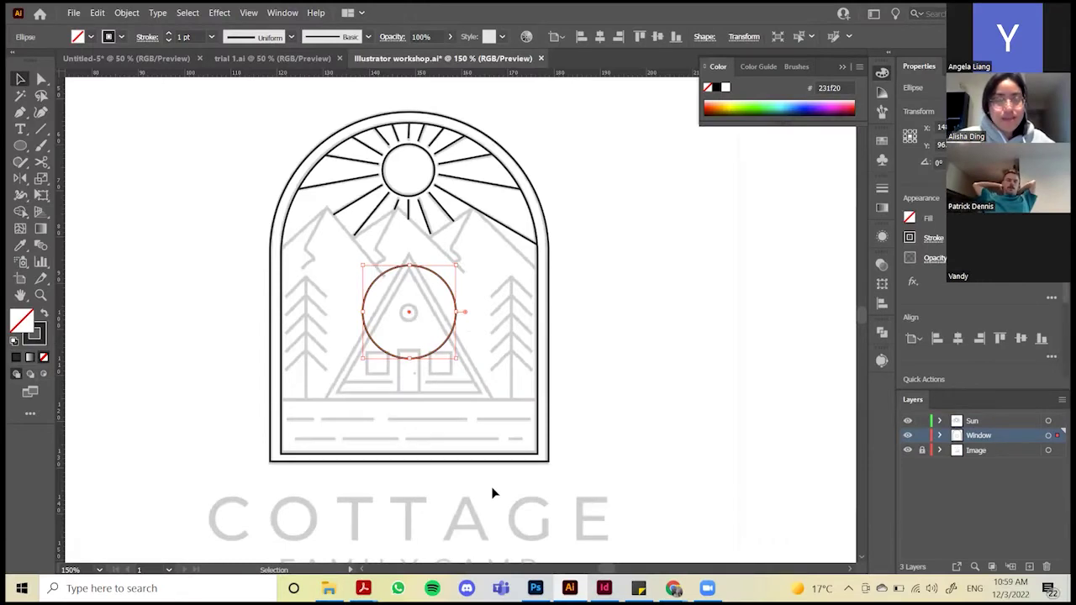
Delete the test circle over the cabin
{"action": "left_click", "coordinate": [458, 351]}
{"action": "left_click", "coordinate": [448, 344]}
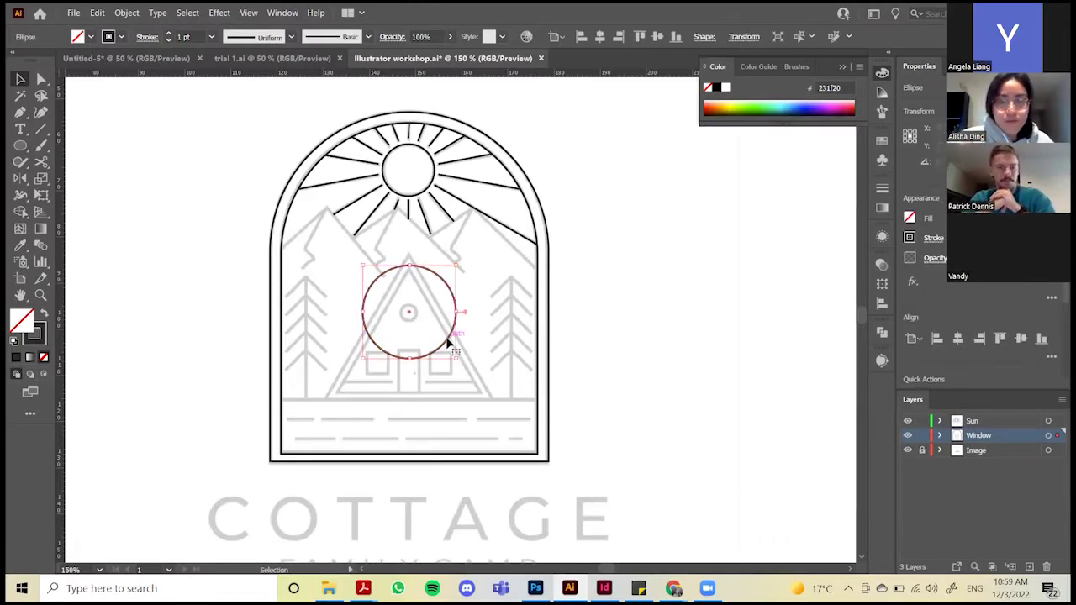
{"action": "key", "text": "Delete"}
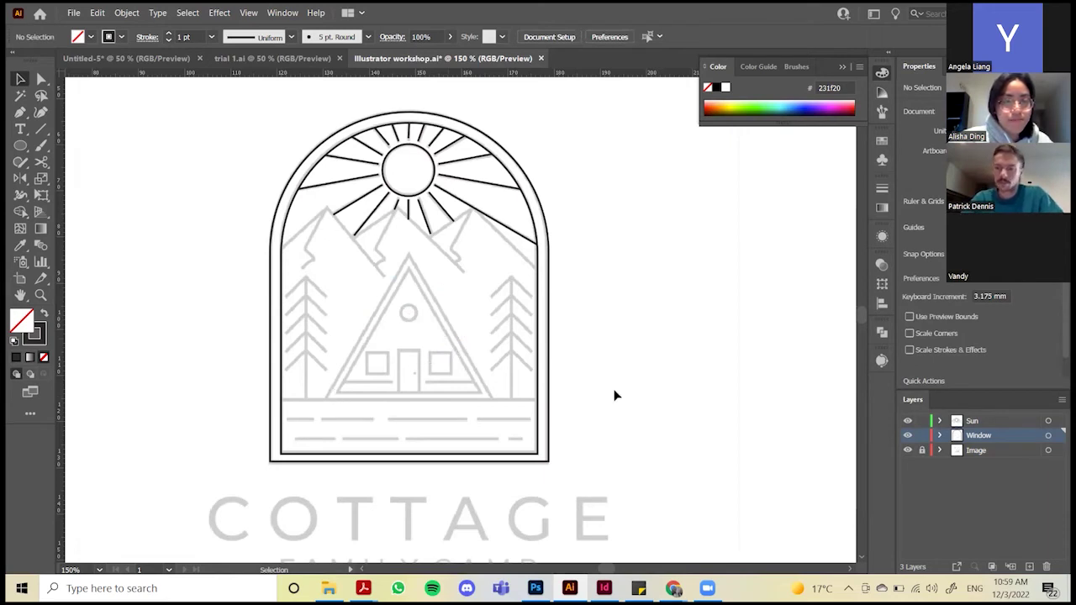
Create a new layer above Sun and name it Mountain
{"action": "left_click", "coordinate": [997, 422]}
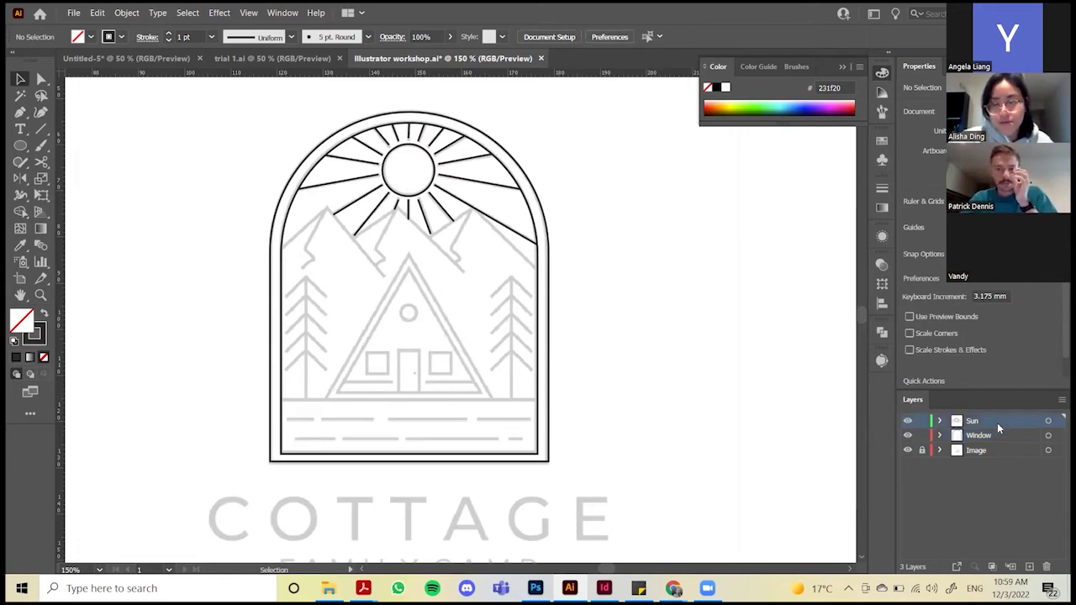
{"action": "left_click", "coordinate": [1030, 567]}
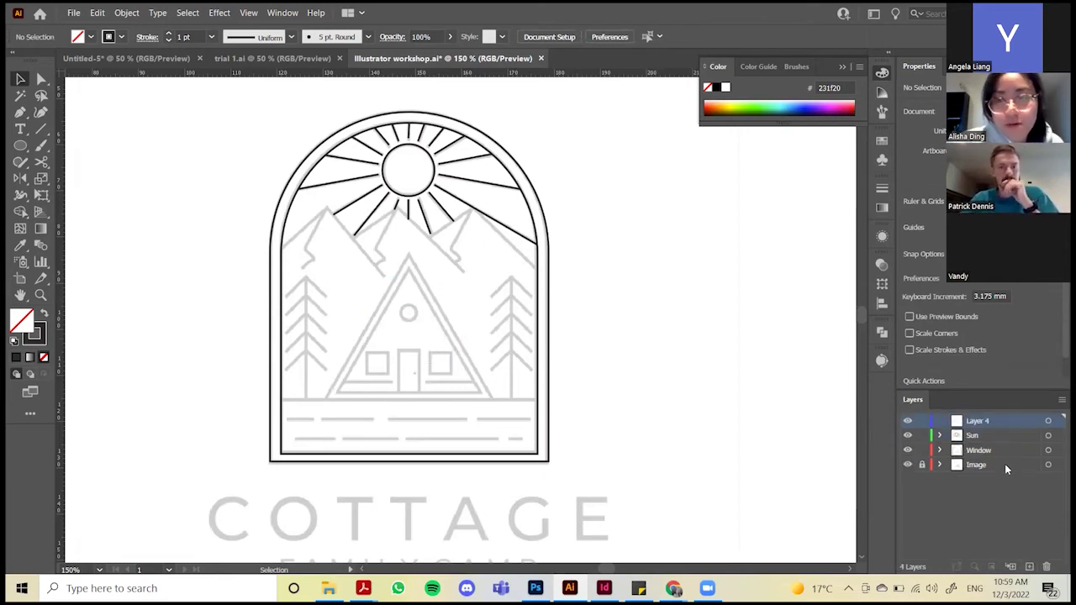
{"action": "double_click", "coordinate": [979, 422]}
{"action": "type", "text": "m"}
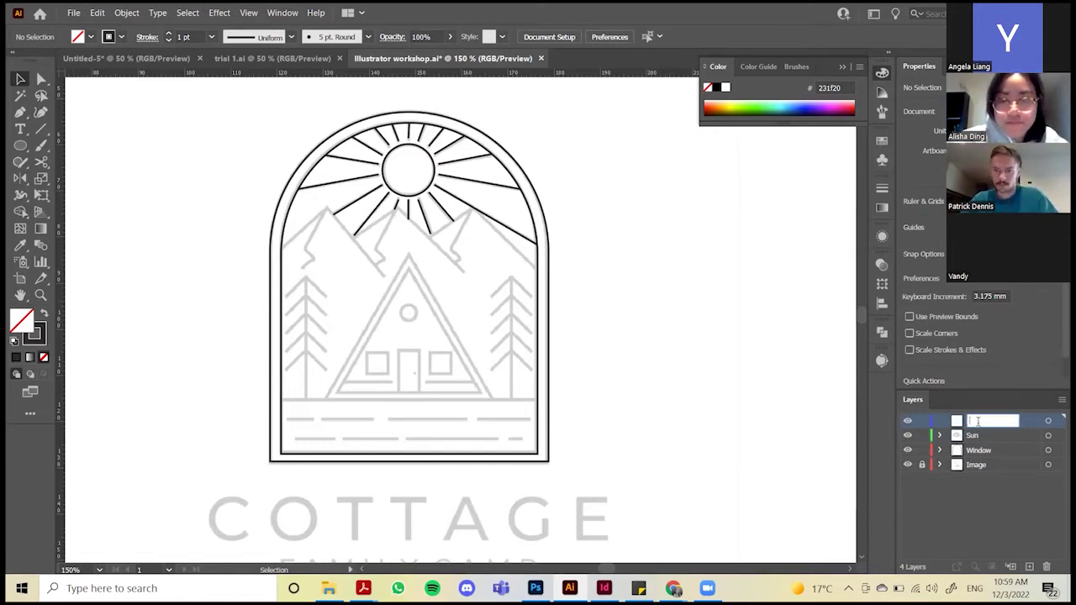
{"action": "type", "text": "ountain"}
{"action": "key", "text": "Return"}
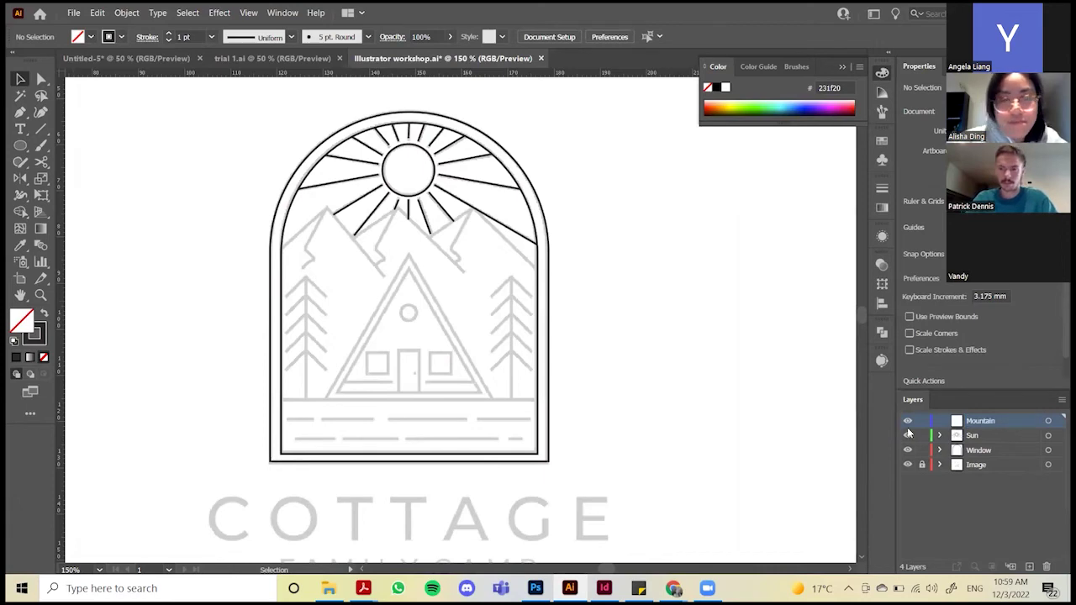
Trace the first mountain's outline with the Pen tool, from the inner arch up to its peak and down its right slope
{"action": "scroll", "coordinate": [331, 221], "scroll_direction": "up", "scroll_amount": 1}
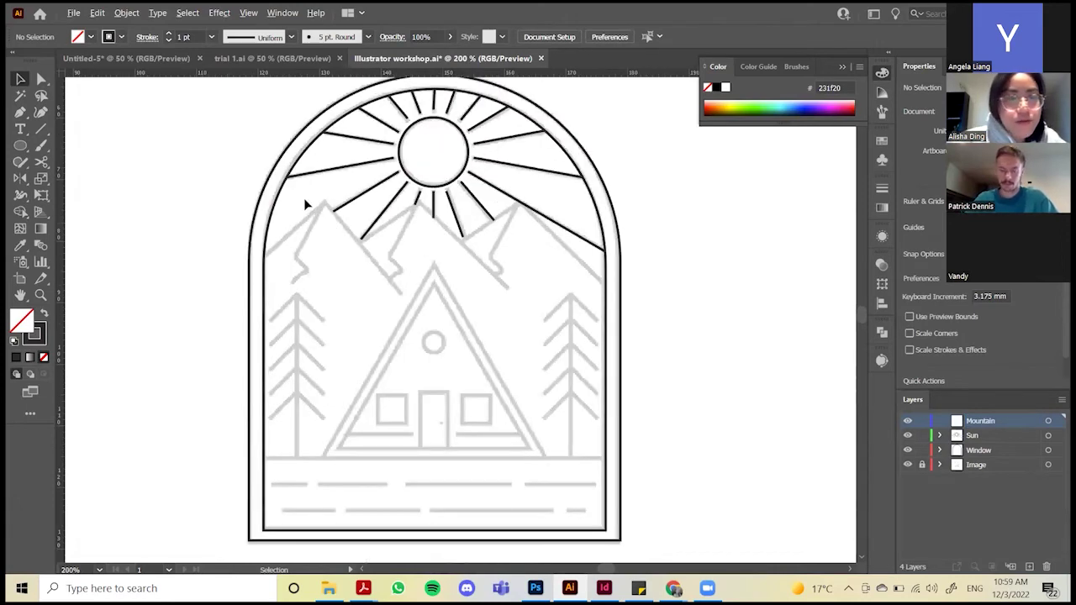
{"action": "scroll", "coordinate": [290, 204], "scroll_direction": "up", "scroll_amount": 1}
{"action": "left_click", "coordinate": [21, 112]}
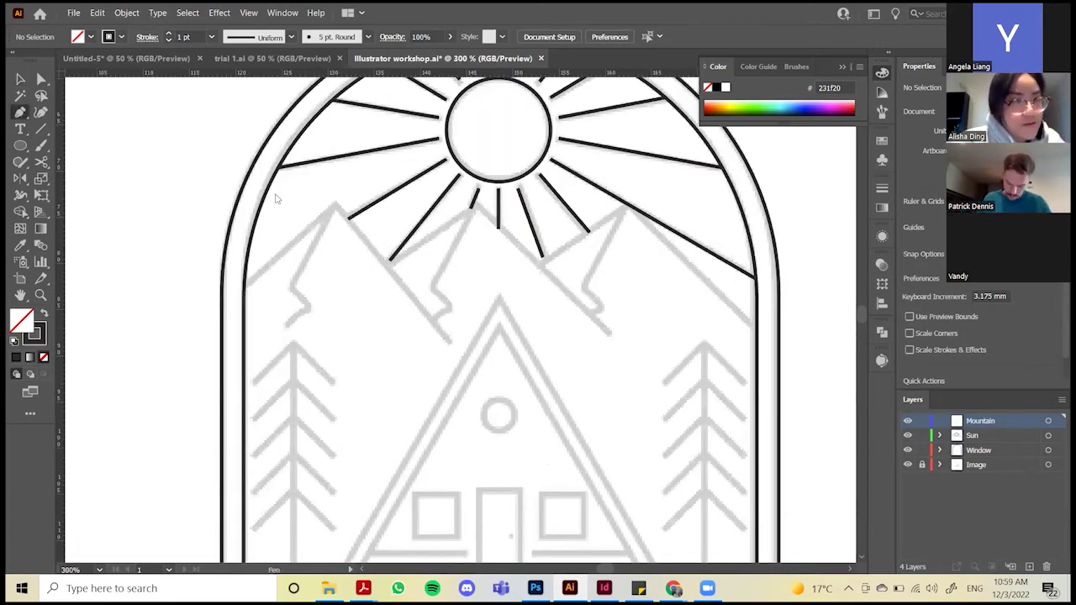
{"action": "left_click", "coordinate": [245, 285]}
{"action": "left_click", "coordinate": [337, 206]}
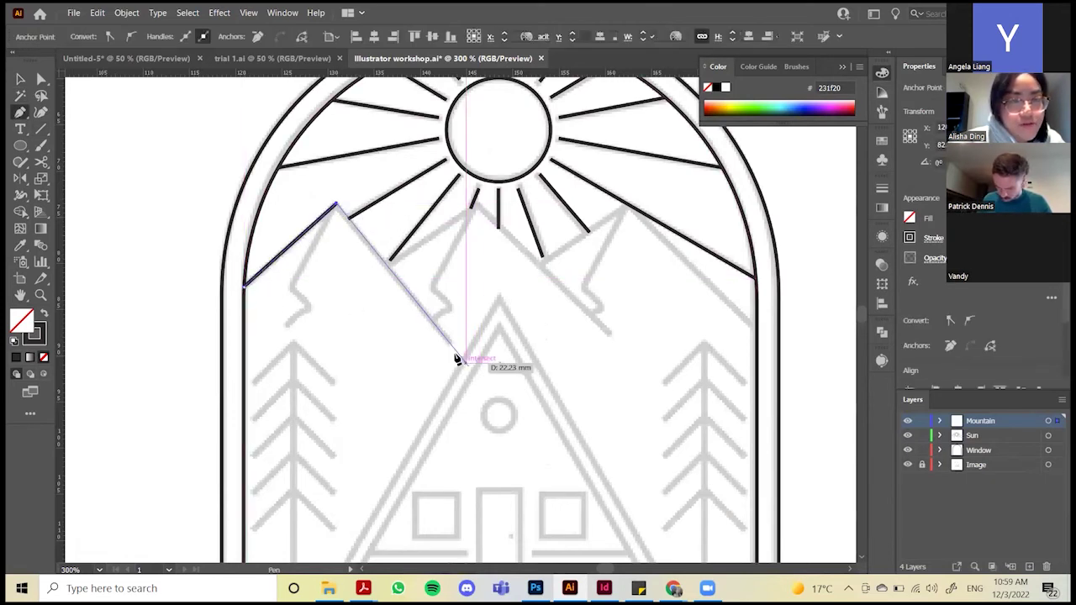
{"action": "left_click", "coordinate": [452, 343]}
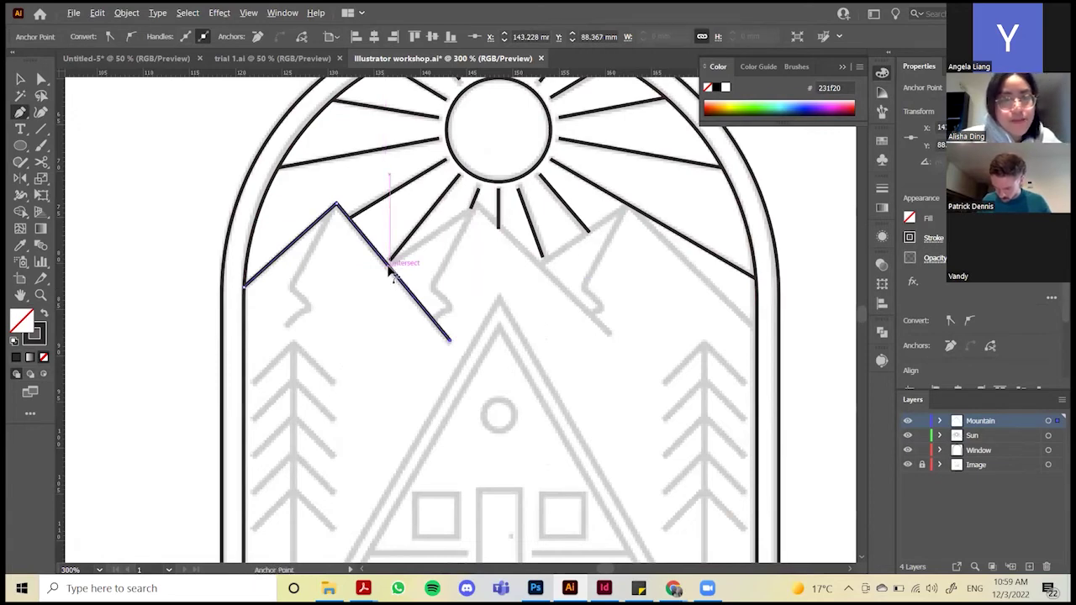
Draw the second mountain's left slope with the Pen tool, from the first mountain's right slope up to the second peak
{"action": "key", "text": "ctrl+equal"}
{"action": "key", "text": "ctrl+equal"}
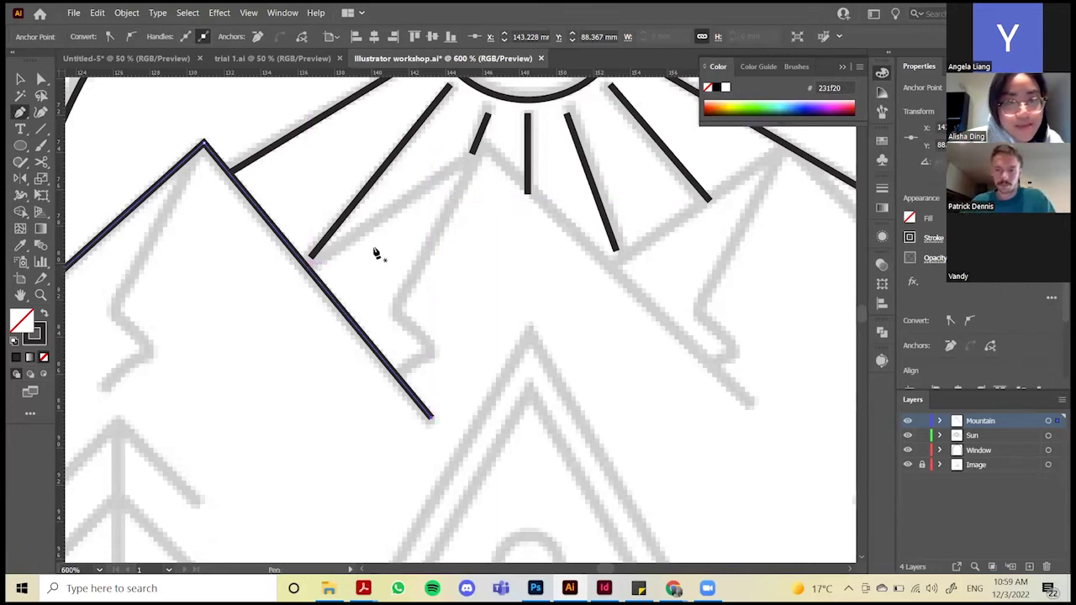
{"action": "scroll", "coordinate": [310, 269], "scroll_direction": "up", "scroll_amount": 4}
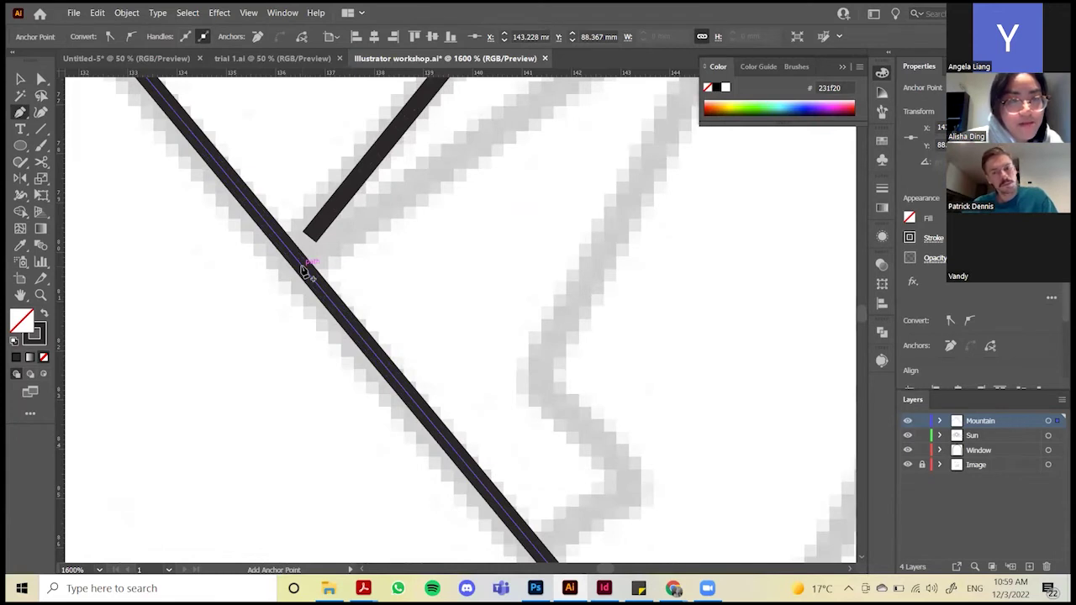
{"action": "scroll", "coordinate": [305, 271], "scroll_direction": "down", "scroll_amount": 2}
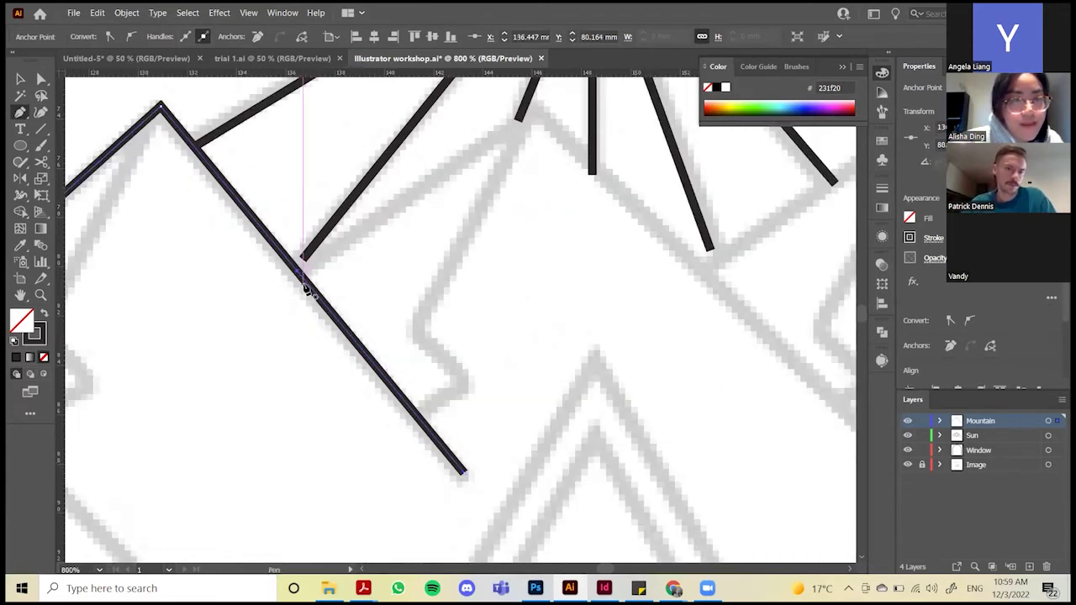
{"action": "left_click", "coordinate": [306, 282], "text": "ctrl"}
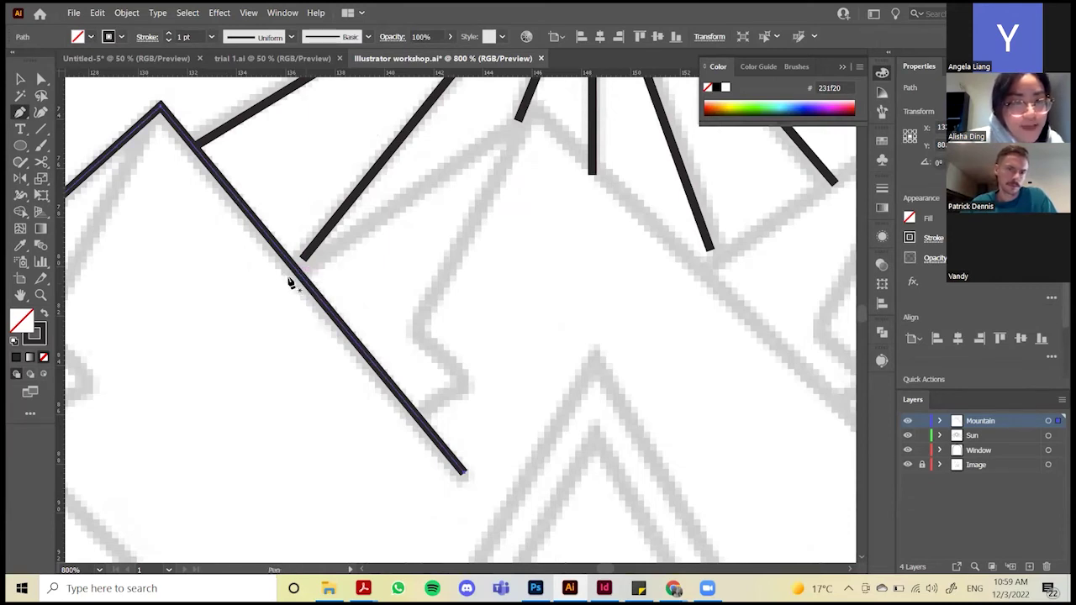
{"action": "scroll", "coordinate": [296, 280], "scroll_direction": "up", "scroll_amount": 5}
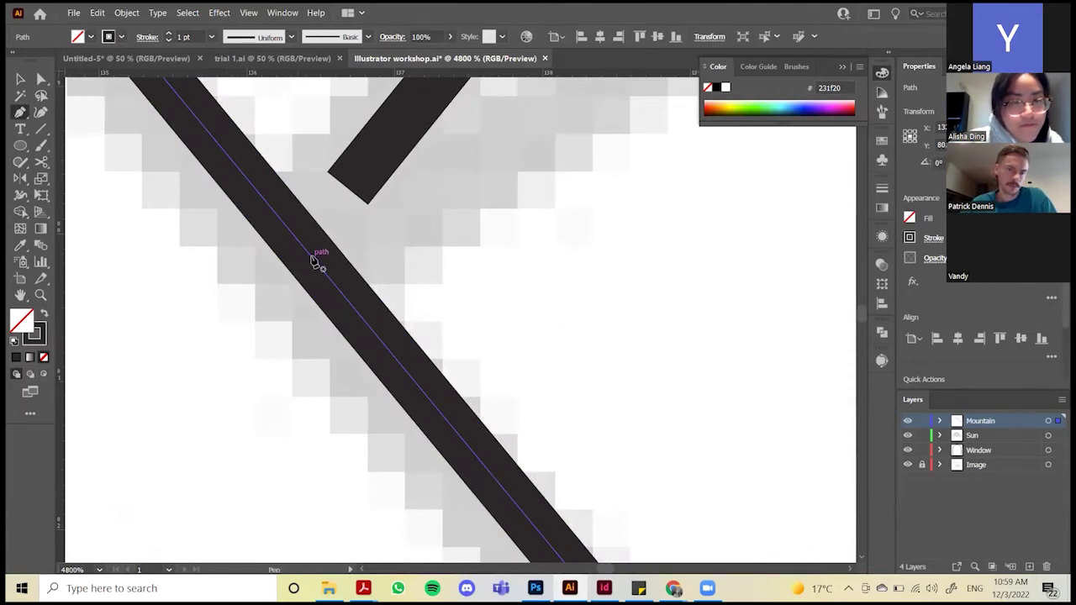
{"action": "left_click", "coordinate": [312, 250]}
{"action": "scroll", "coordinate": [300, 363], "scroll_direction": "down", "scroll_amount": 5}
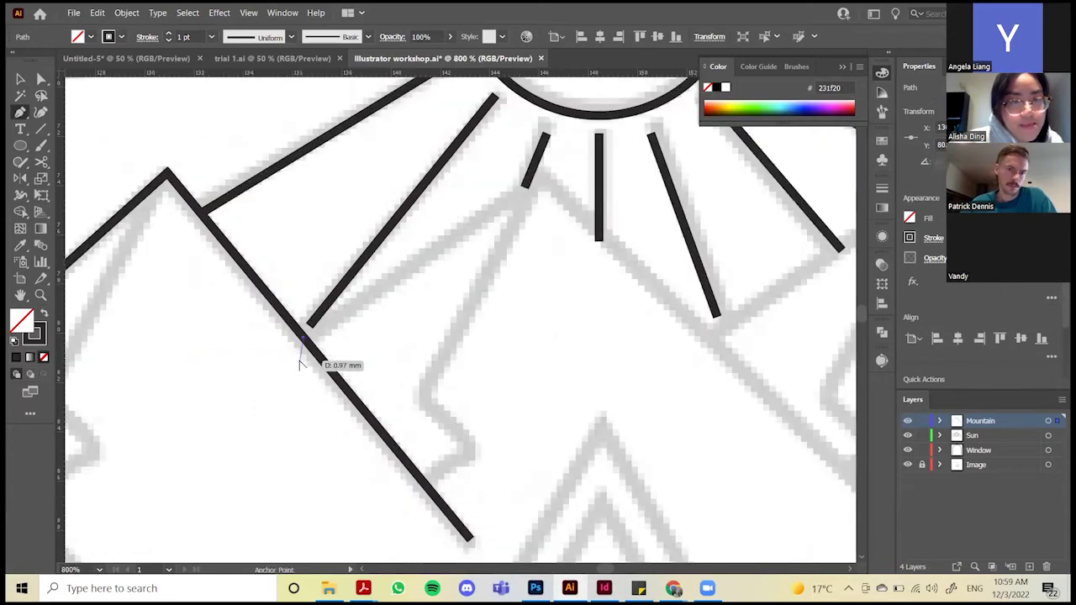
{"action": "scroll", "coordinate": [300, 364], "scroll_direction": "down", "scroll_amount": 1}
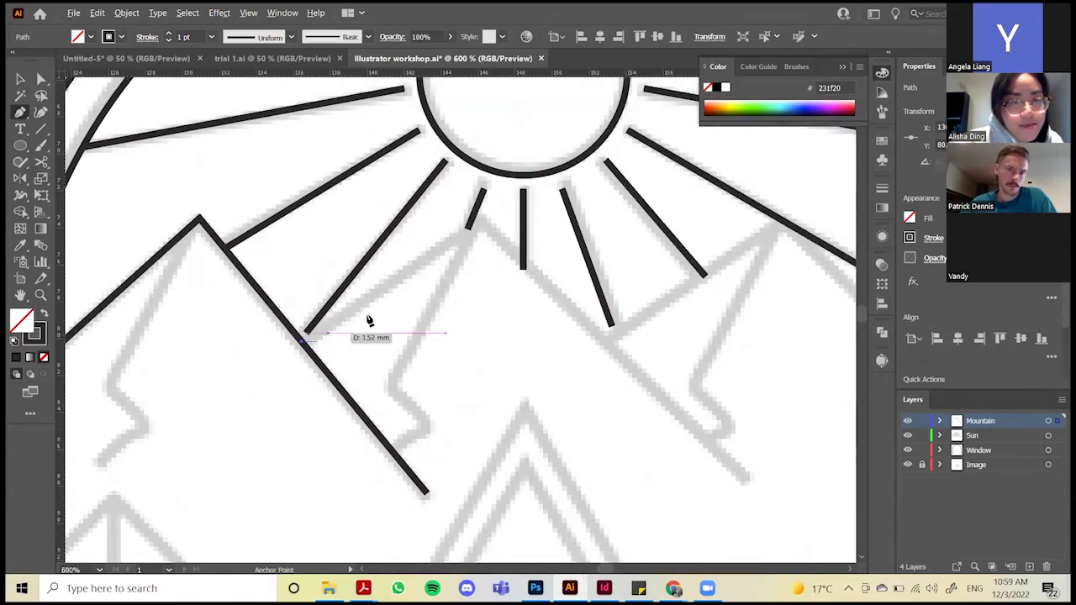
{"action": "left_click", "coordinate": [485, 226]}
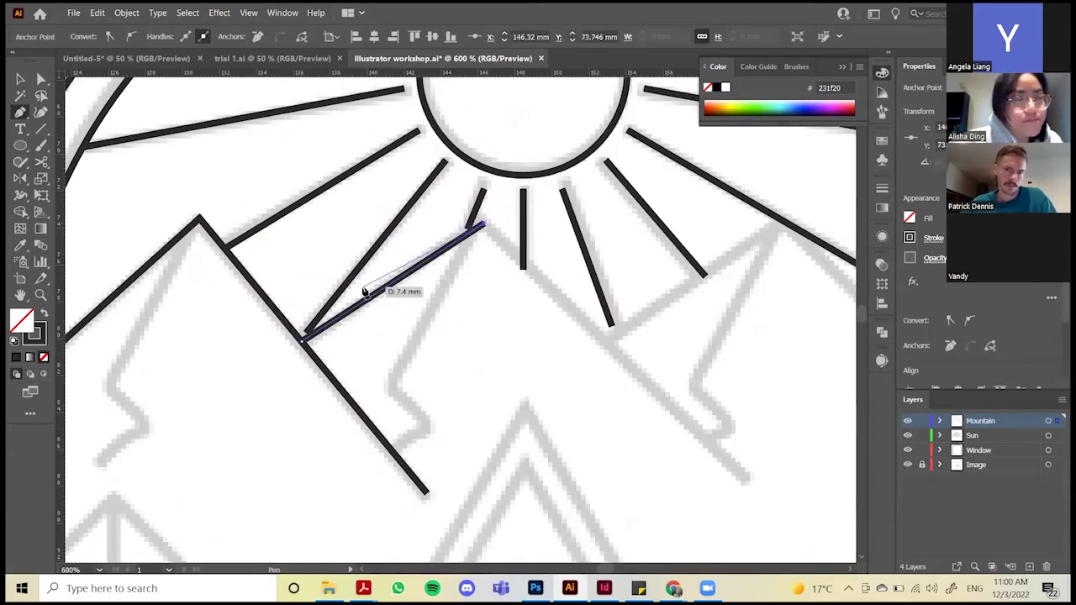
Continue the path from the second peak down the traced right slope, about 20 mm long
{"action": "scroll", "coordinate": [361, 287], "scroll_direction": "down", "scroll_amount": 2}
{"action": "scroll", "coordinate": [563, 370], "scroll_direction": "up", "scroll_amount": 2}
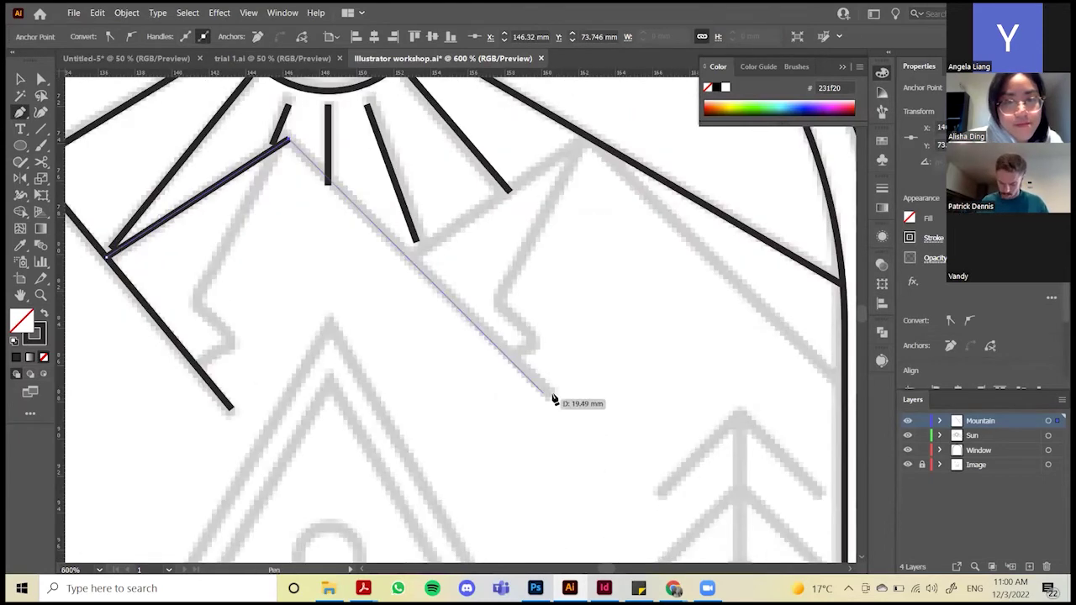
{"action": "left_click", "coordinate": [551, 382]}
{"action": "scroll", "coordinate": [401, 381], "scroll_direction": "down", "scroll_amount": 2}
{"action": "scroll", "coordinate": [393, 380], "scroll_direction": "up", "scroll_amount": 1}
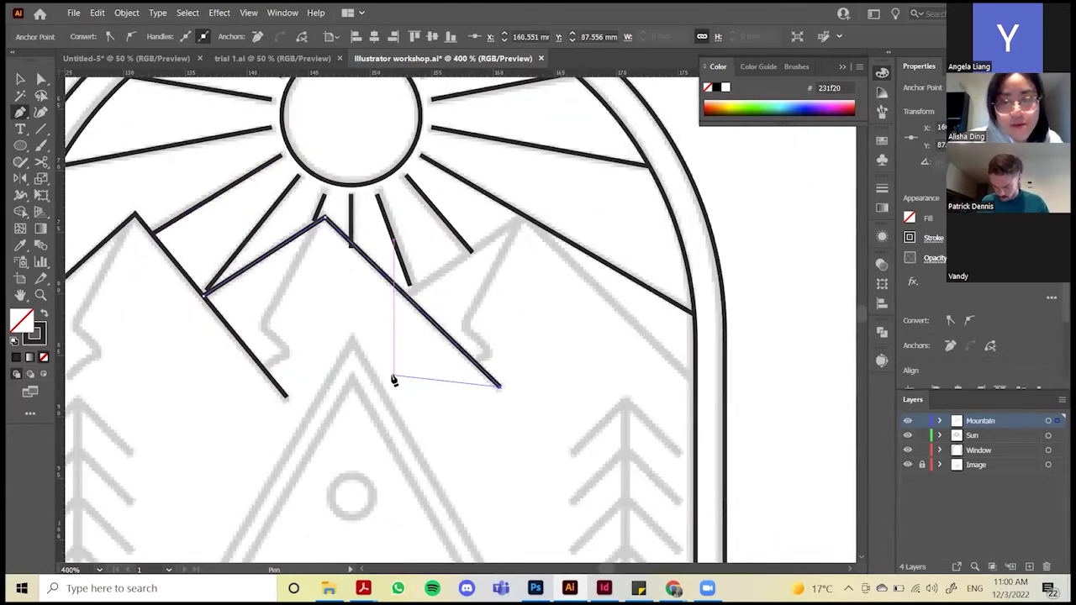
Trace the third mountain from the second mountain's right slope up to its peak and down to the inner arch, then deselect it
{"action": "left_click", "coordinate": [407, 295]}
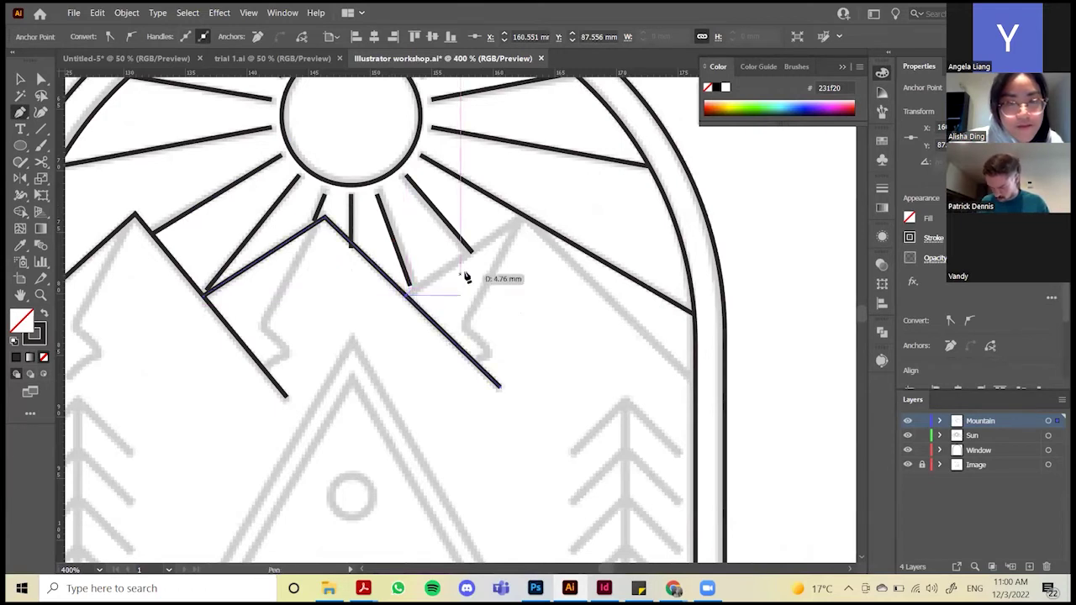
{"action": "left_click", "coordinate": [527, 219]}
{"action": "scroll", "coordinate": [396, 286], "scroll_direction": "down", "scroll_amount": 2}
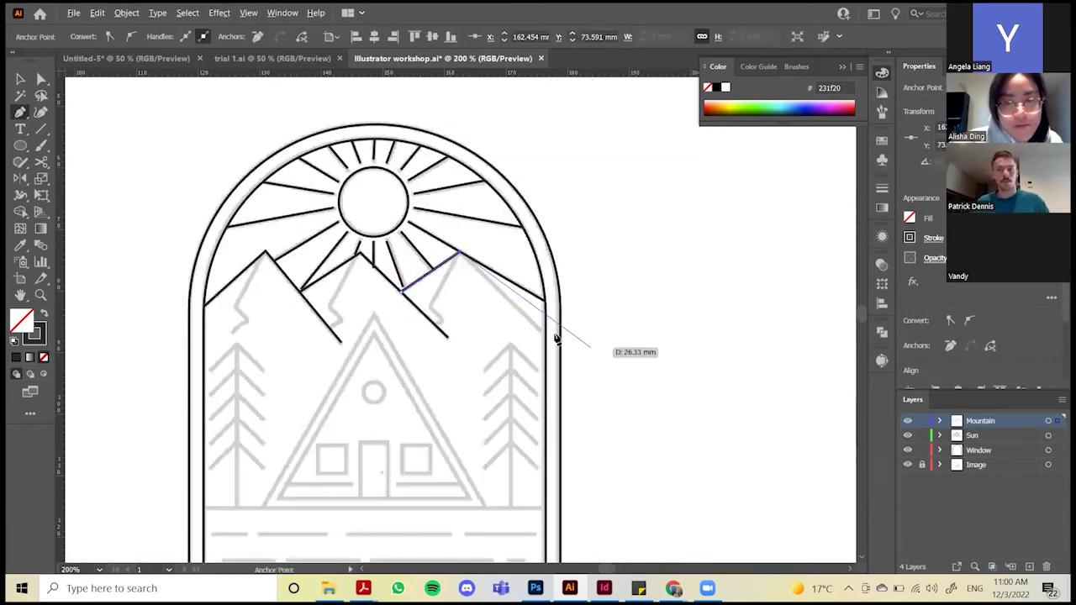
{"action": "left_click", "coordinate": [544, 335]}
{"action": "key", "text": "v"}
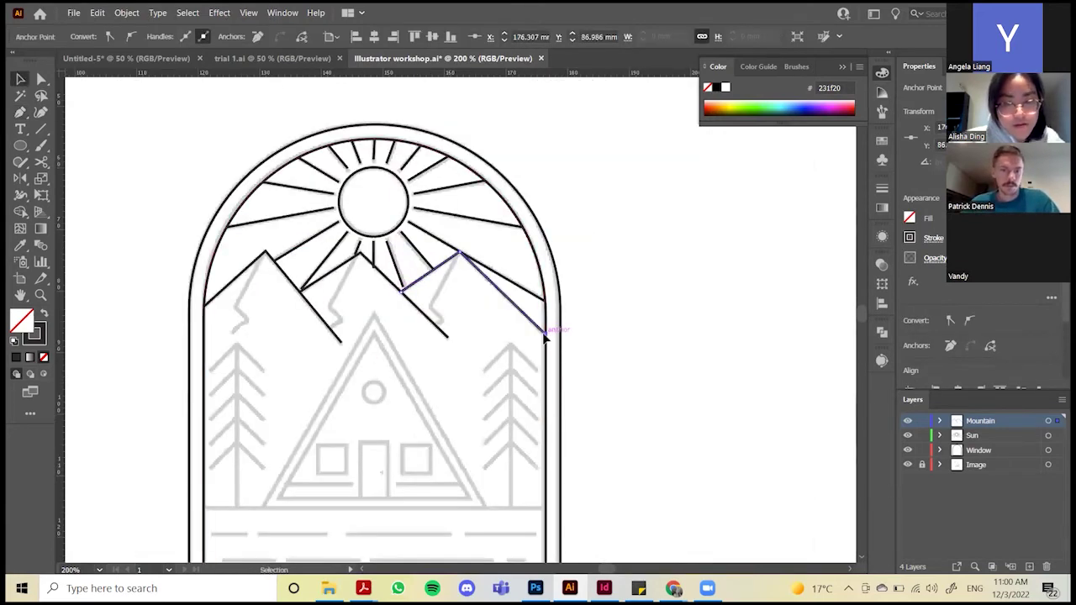
{"action": "left_click", "coordinate": [576, 348]}
Try to trace the first mountain's zigzag ridge line with the Pen tool, from the peak down with a curved lower bend
{"action": "scroll", "coordinate": [387, 324], "scroll_direction": "up", "scroll_amount": 1}
{"action": "scroll", "coordinate": [367, 373], "scroll_direction": "left", "scroll_amount": 1}
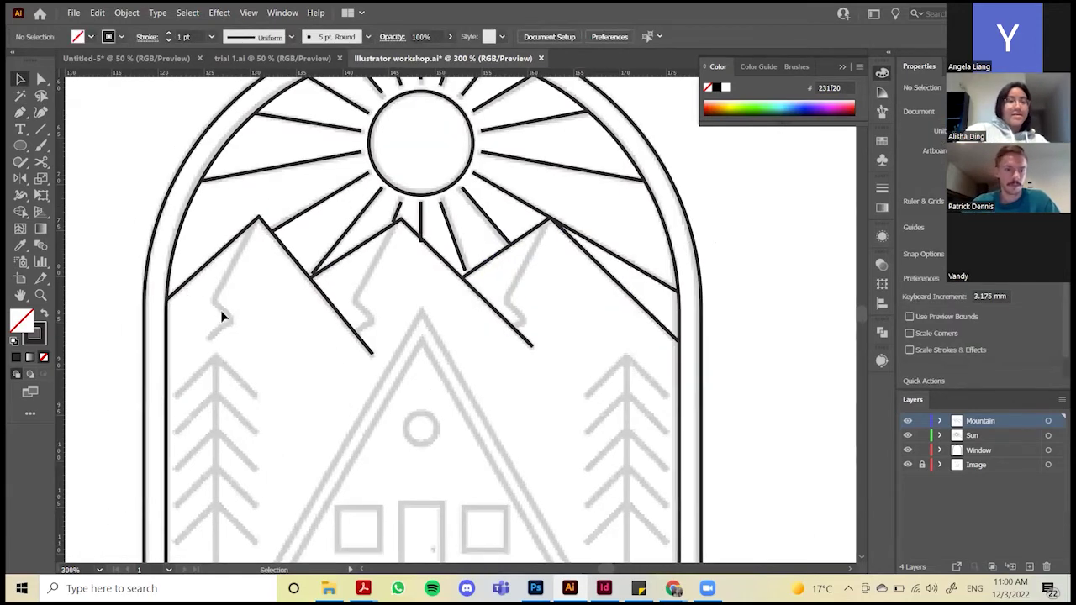
{"action": "scroll", "coordinate": [222, 310], "scroll_direction": "up", "scroll_amount": 1}
{"action": "key", "text": "p"}
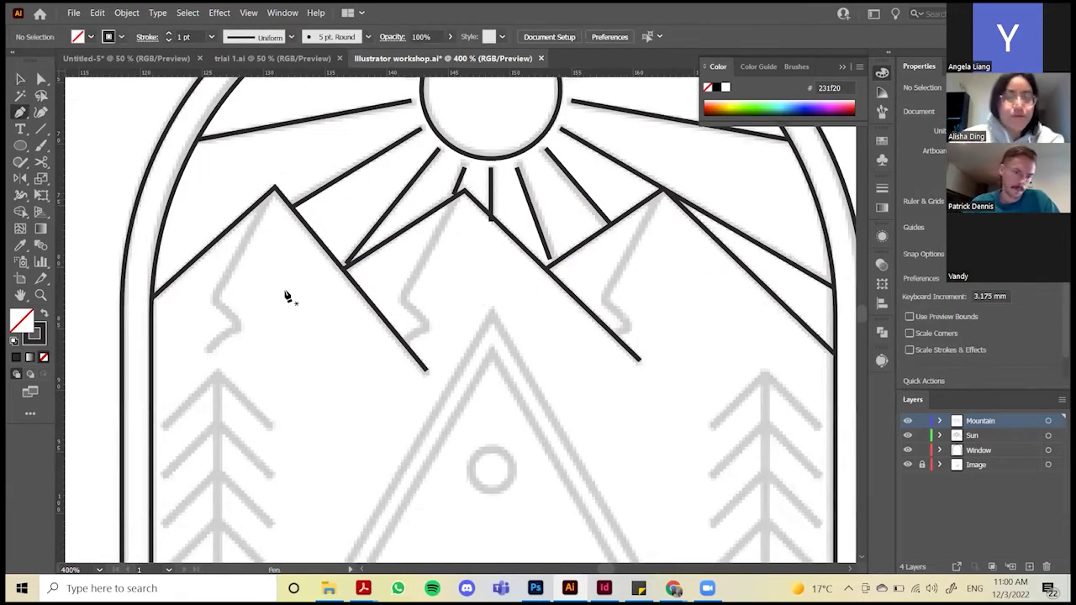
{"action": "left_click", "coordinate": [273, 191]}
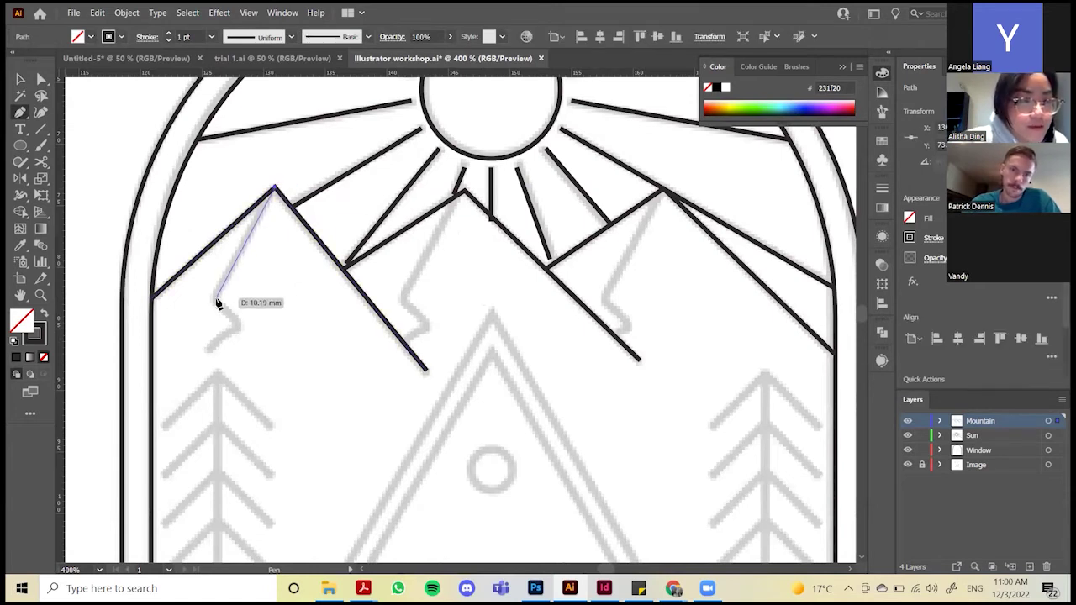
{"action": "left_click", "coordinate": [216, 299]}
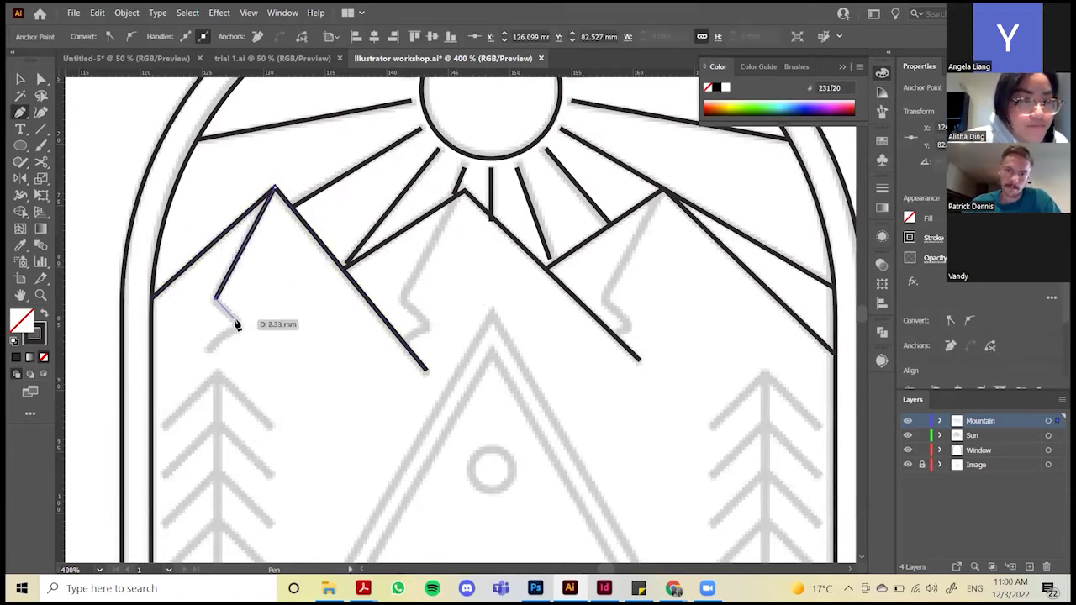
{"action": "left_click_drag", "start_coordinate": [237, 325], "coordinate": [209, 351]}
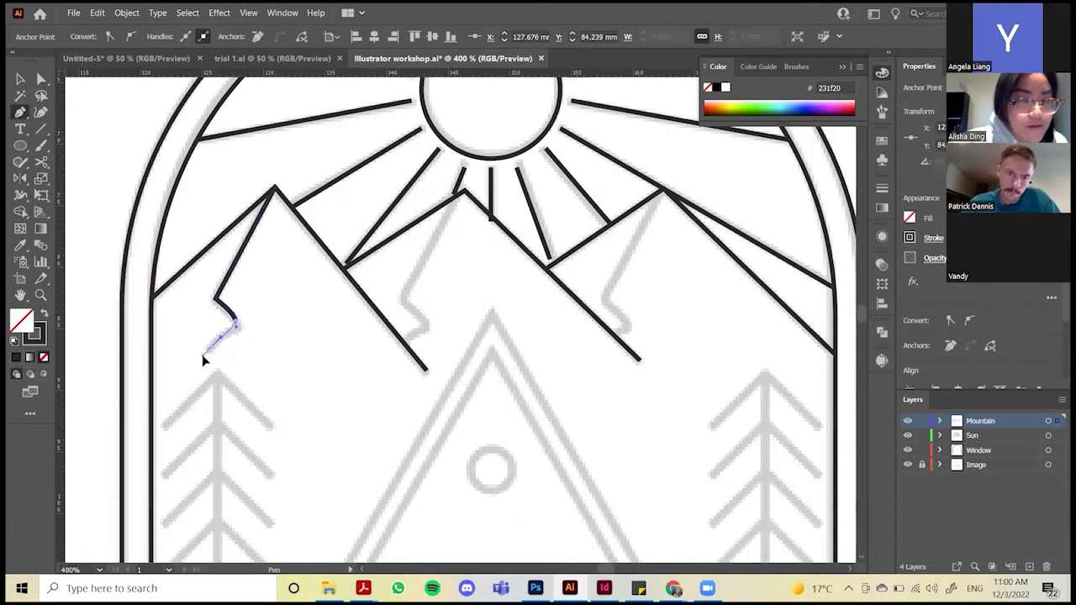
{"action": "key", "text": "v"}
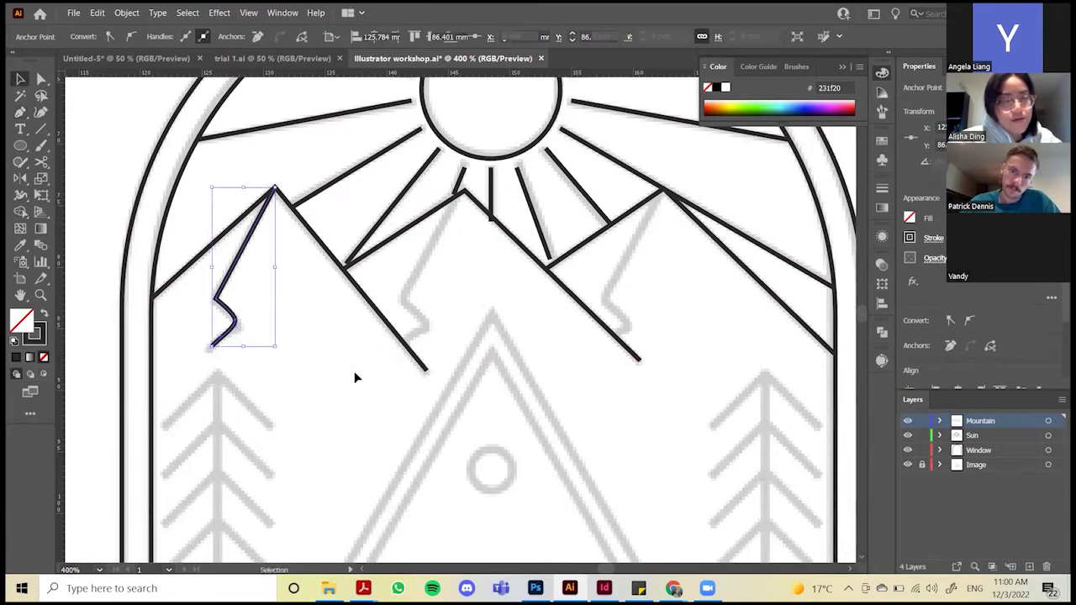
{"action": "left_click", "coordinate": [354, 376]}
{"action": "key", "text": "ctrl+minus"}
{"action": "key", "text": "ctrl+minus"}
{"action": "key", "text": "ctrl+plus"}
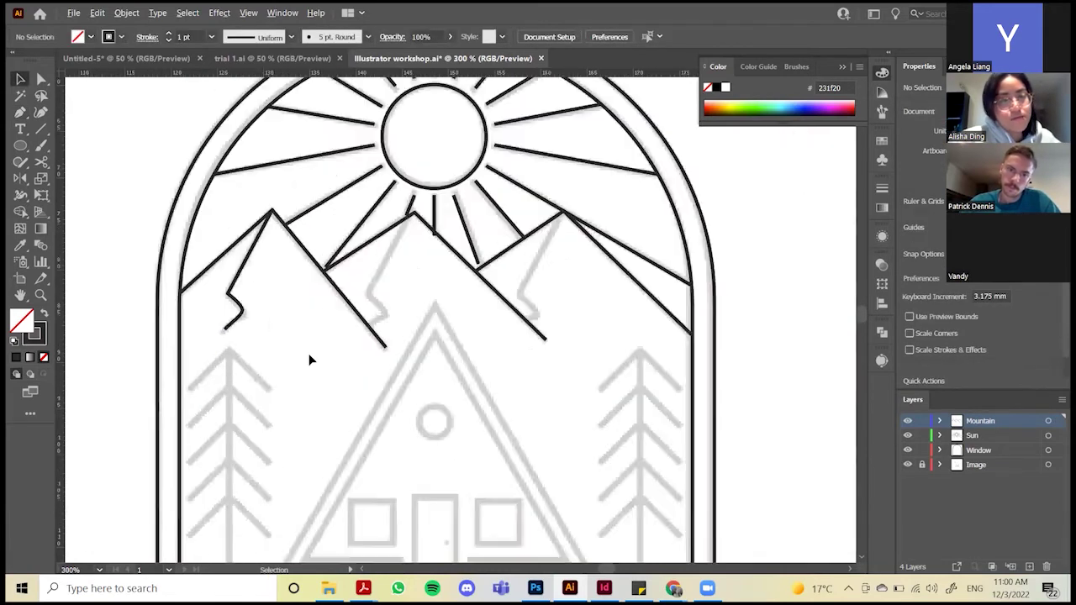
Undo the segments of the first mountain's zigzag ridge line
{"action": "scroll", "coordinate": [311, 361], "scroll_direction": "down", "scroll_amount": 1}
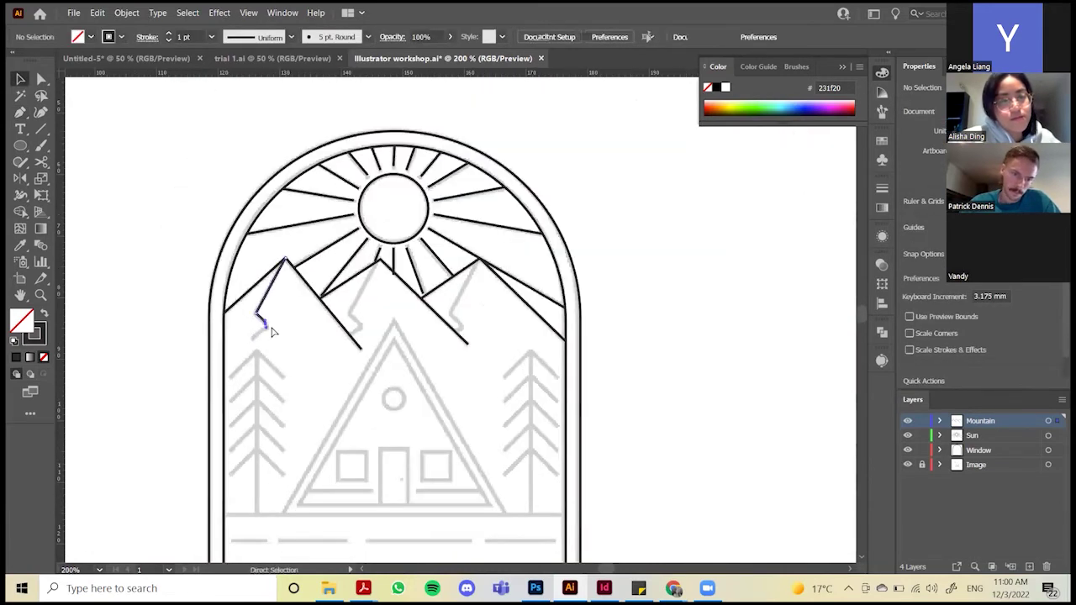
{"action": "key", "text": "ctrl+z"}
{"action": "key", "text": "ctrl+z"}
{"action": "key", "text": "ctrl+z"}
Retrace the first mountain's zigzag ridge line from its peak with the Pen tool, rounding the two bends slightly, and end the path
{"action": "key", "text": "p"}
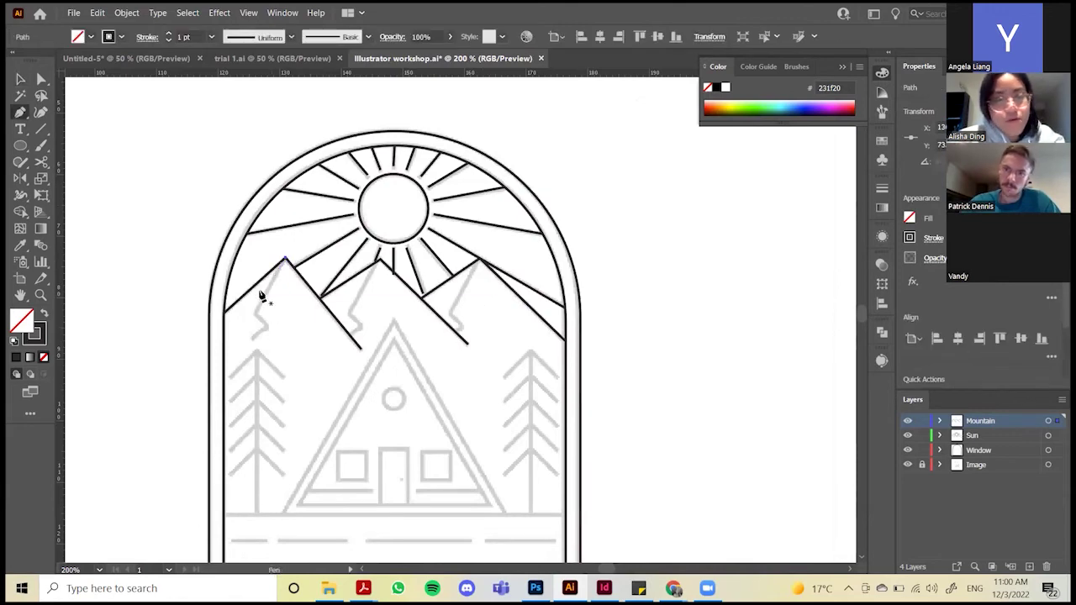
{"action": "scroll", "coordinate": [292, 273], "scroll_direction": "up", "scroll_amount": 1}
{"action": "key", "text": "ctrl+shift+a"}
{"action": "left_click", "coordinate": [283, 249]}
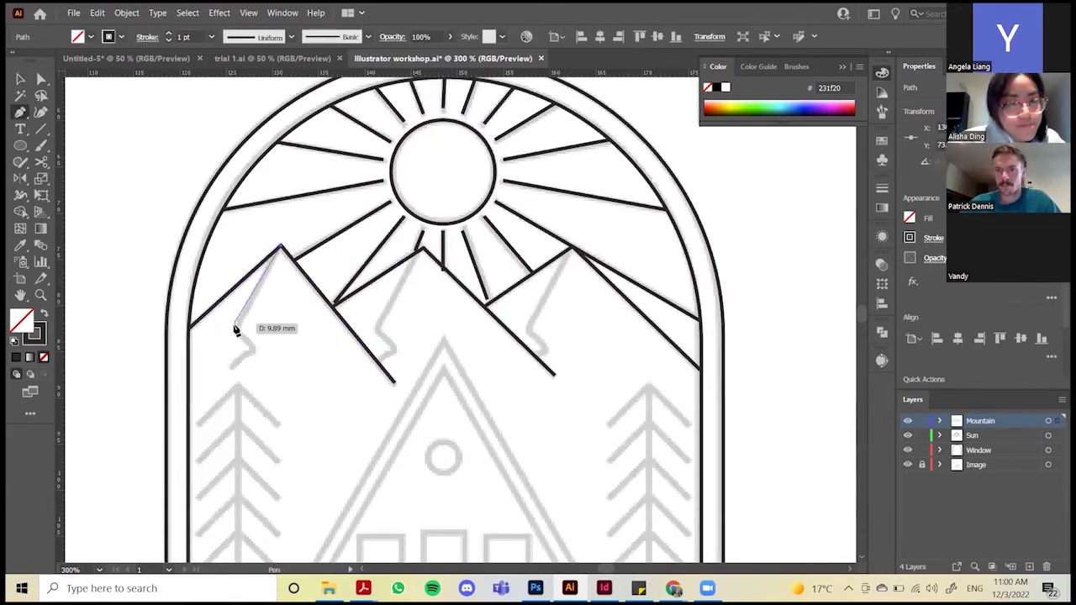
{"action": "scroll", "coordinate": [234, 333], "scroll_direction": "up", "scroll_amount": 2}
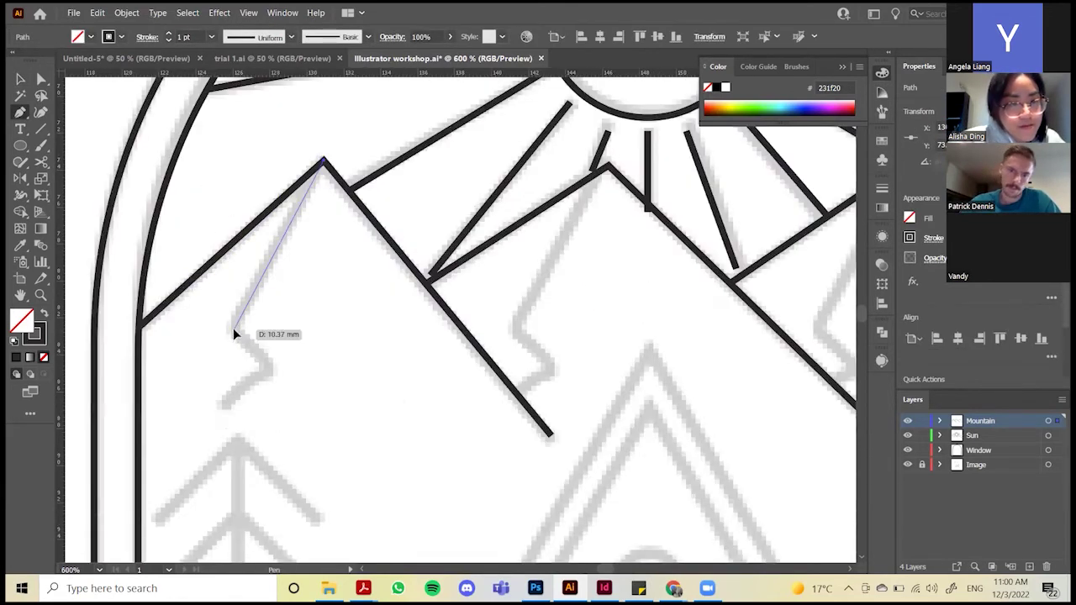
{"action": "left_click", "coordinate": [233, 330]}
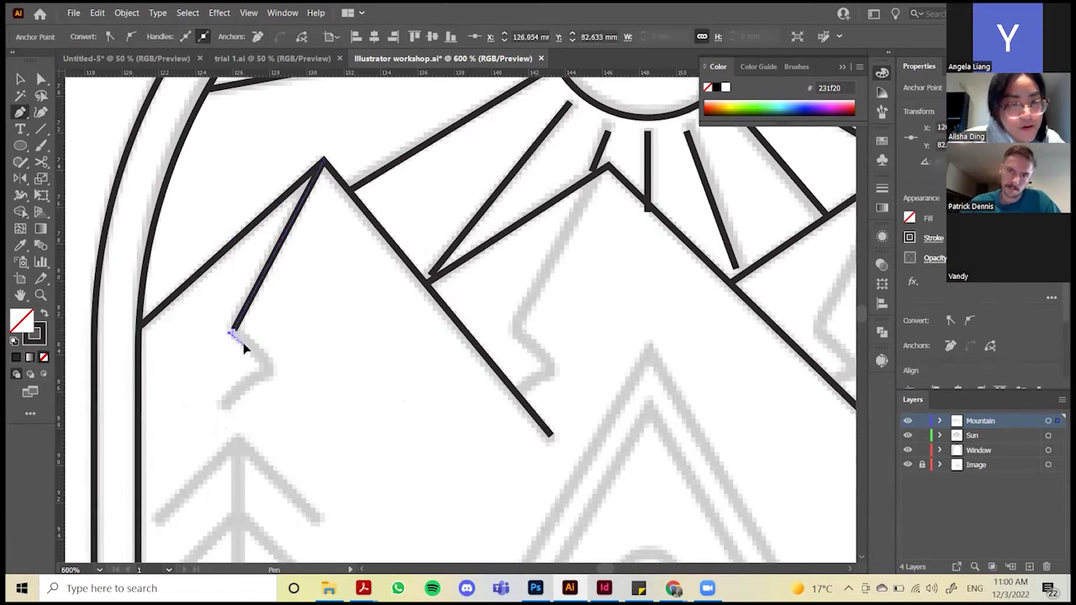
{"action": "left_click_drag", "start_coordinate": [243, 342], "coordinate": [263, 380]}
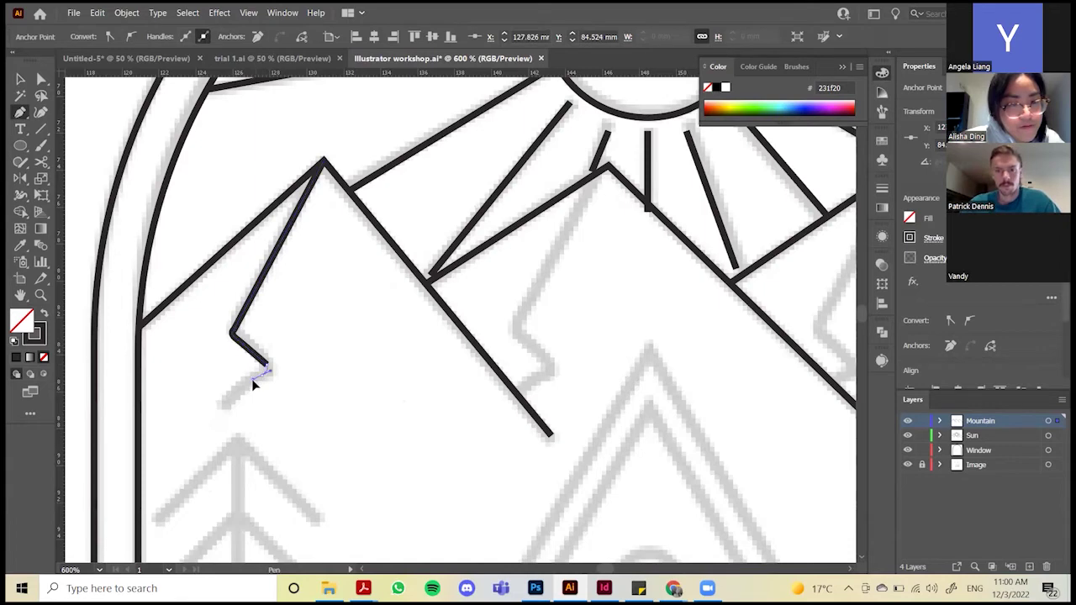
{"action": "left_click", "coordinate": [223, 402]}
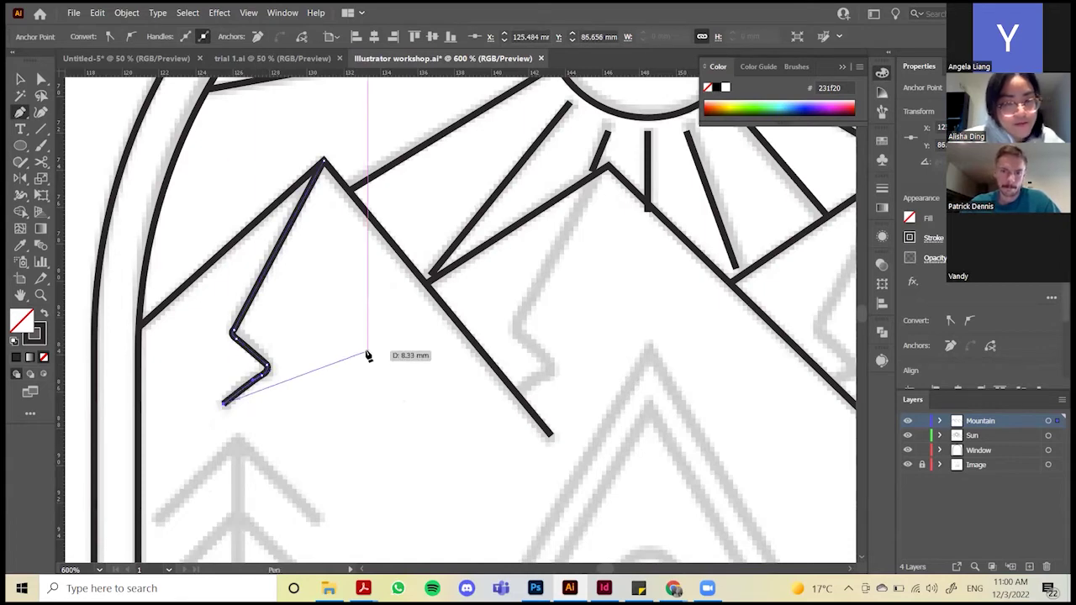
{"action": "key", "text": "v"}
Copy the first mountain's ridge line onto the second and third mountains, aligning each copy with its peak and the faded sketch
{"action": "scroll", "coordinate": [319, 357], "scroll_direction": "down", "scroll_amount": 2}
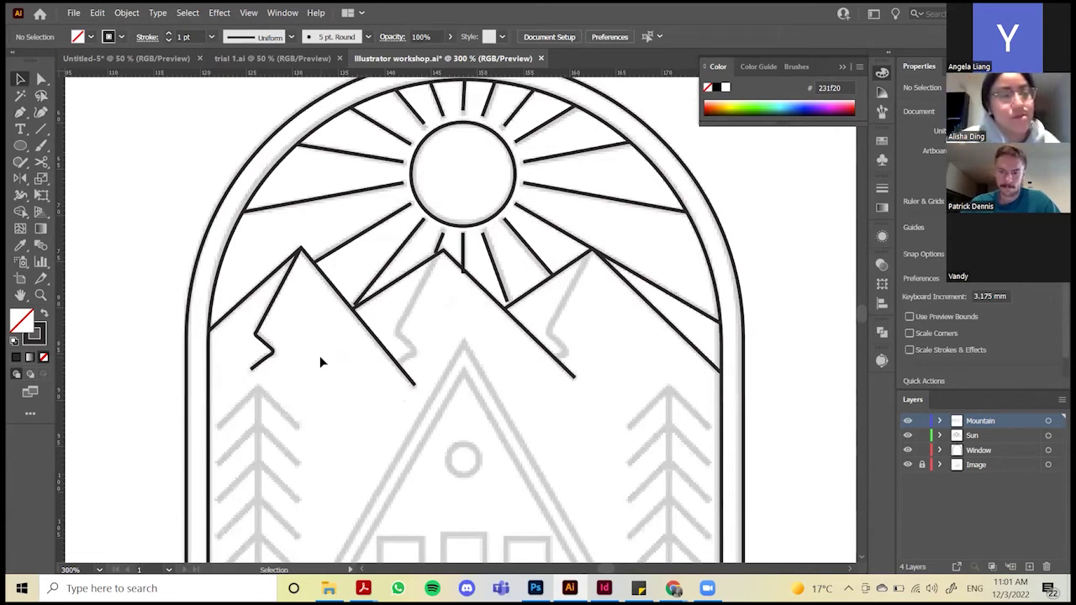
{"action": "scroll", "coordinate": [283, 343], "scroll_direction": "right", "scroll_amount": 2}
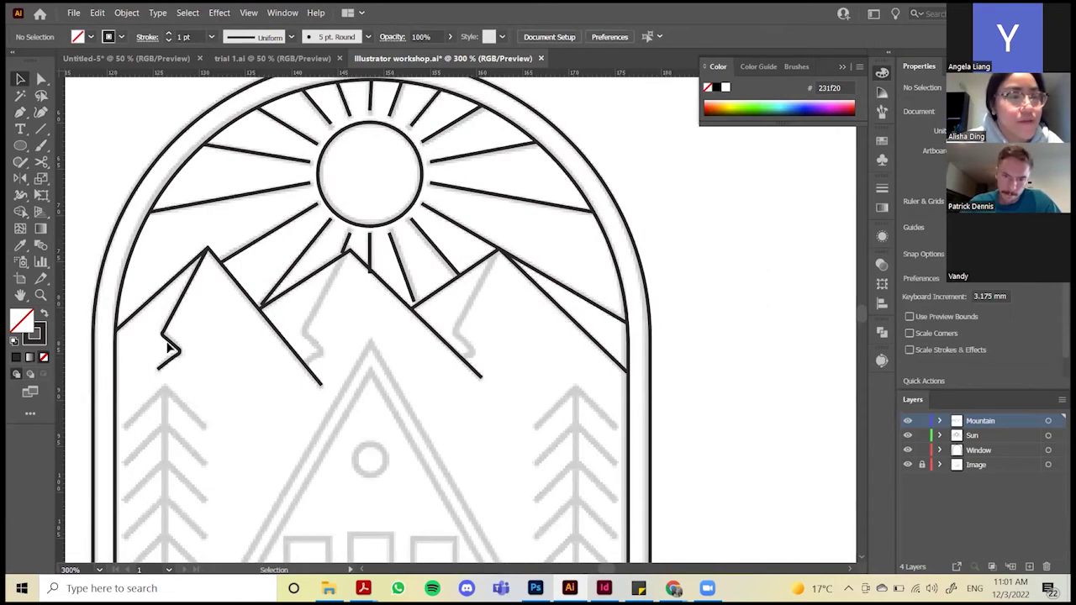
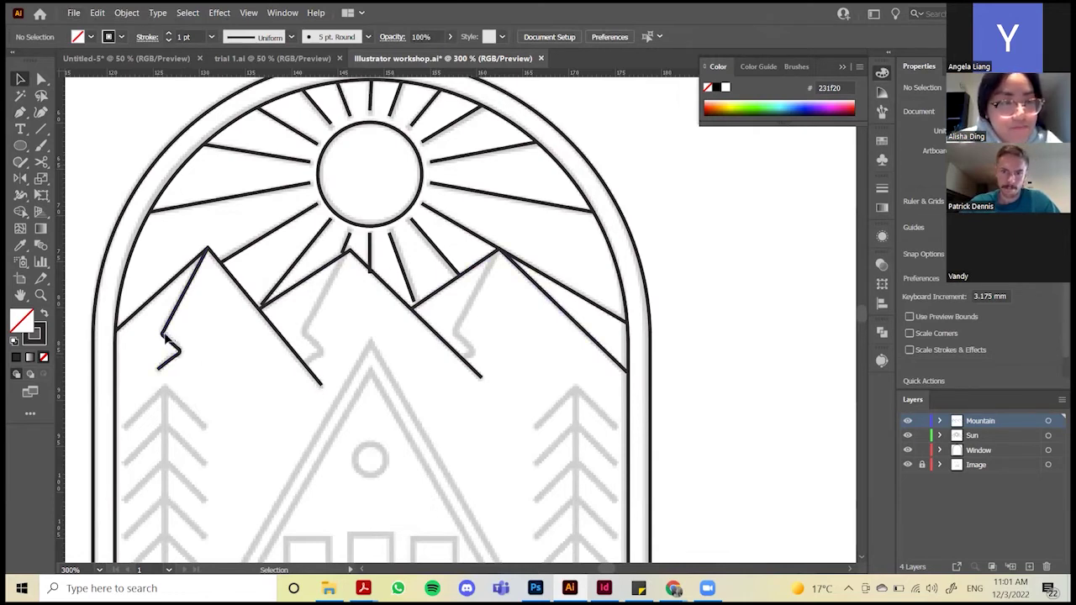
{"action": "left_click_drag", "start_coordinate": [165, 335], "coordinate": [471, 343]}
{"action": "left_click", "coordinate": [308, 363]}
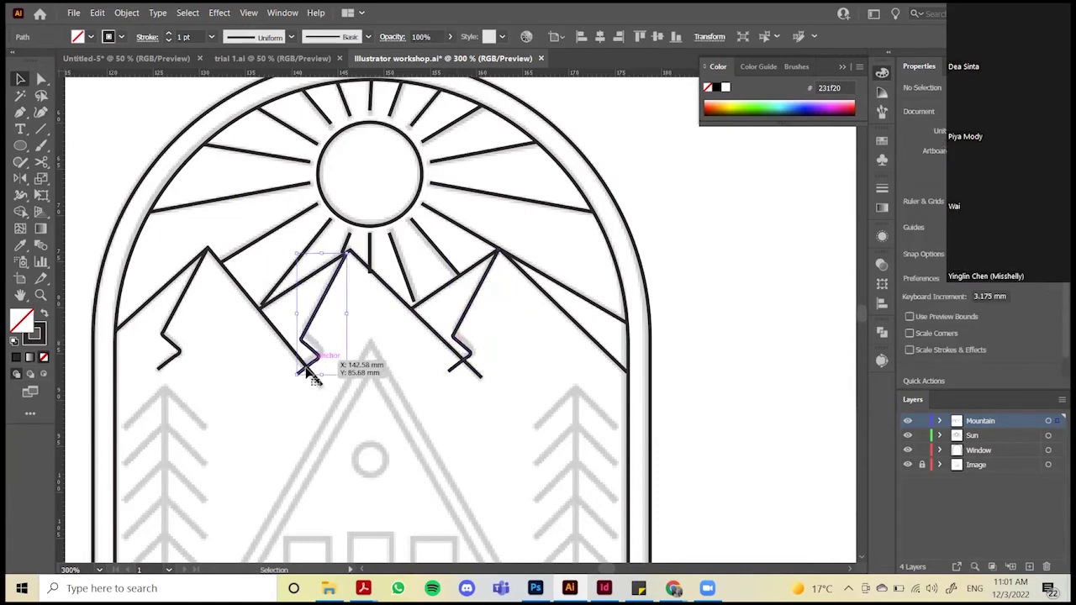
{"action": "left_click_drag", "start_coordinate": [322, 366], "coordinate": [348, 367]}
{"action": "left_click", "coordinate": [323, 397]}
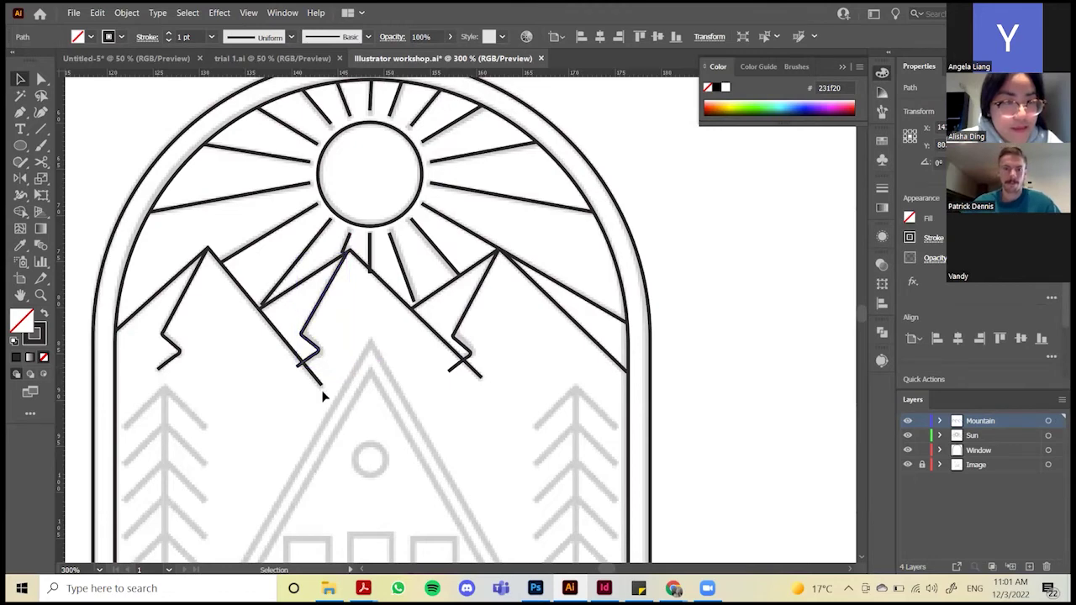
Cut the second mountain's ridge line with Scissors where it crosses the first mountain's slope and delete the overhanging piece
{"action": "scroll", "coordinate": [315, 379], "scroll_direction": "up", "scroll_amount": 2}
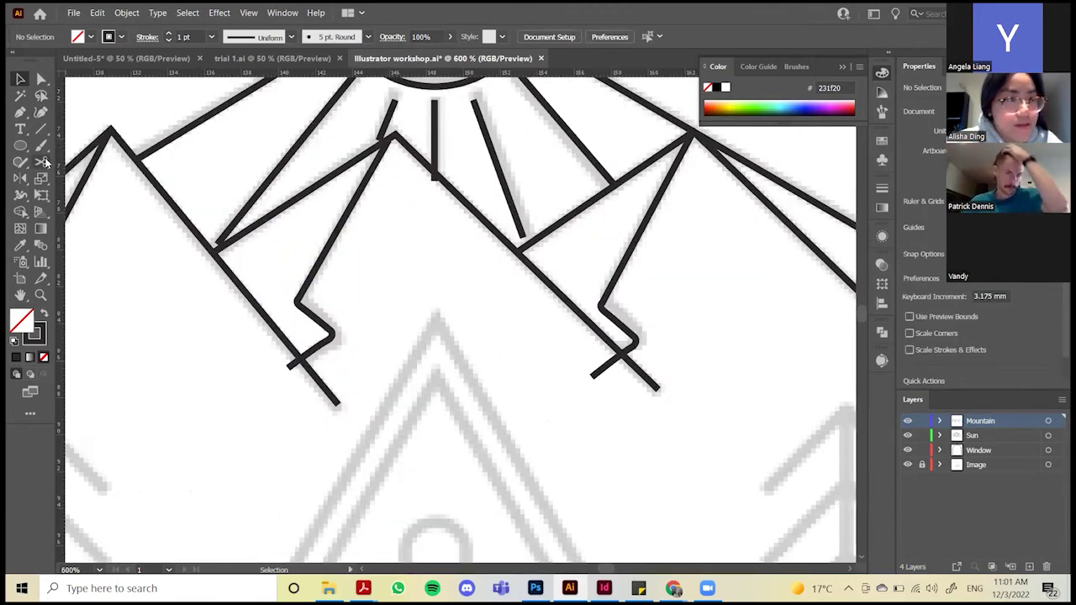
{"action": "left_click", "coordinate": [42, 162]}
{"action": "scroll", "coordinate": [301, 370], "scroll_direction": "up", "scroll_amount": 2}
{"action": "scroll", "coordinate": [303, 368], "scroll_direction": "up", "scroll_amount": 2}
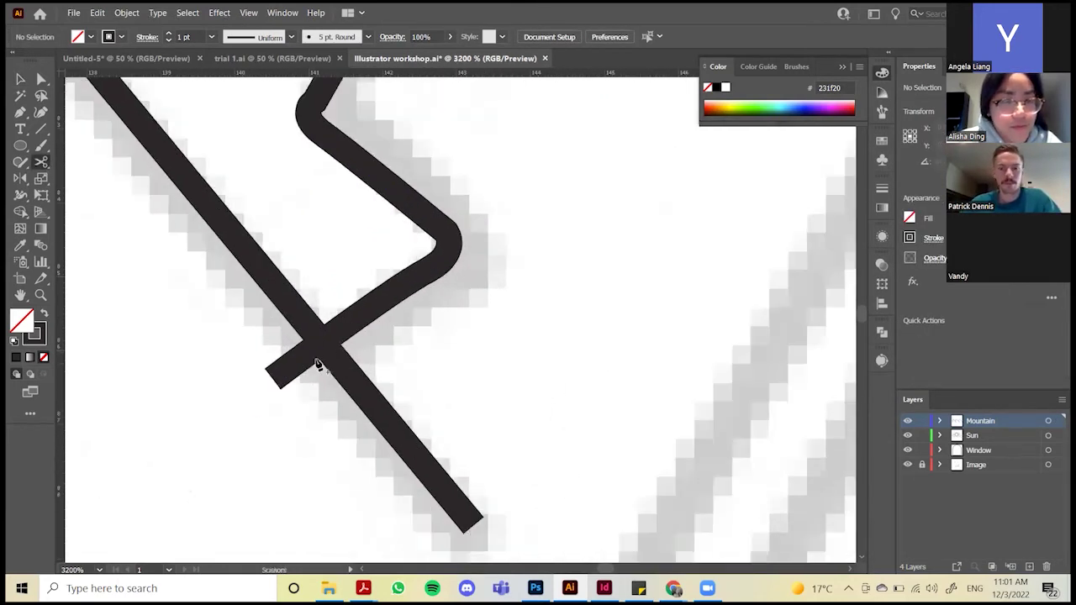
{"action": "scroll", "coordinate": [319, 363], "scroll_direction": "down", "scroll_amount": 1}
{"action": "key", "text": "v"}
{"action": "left_click", "coordinate": [381, 311]}
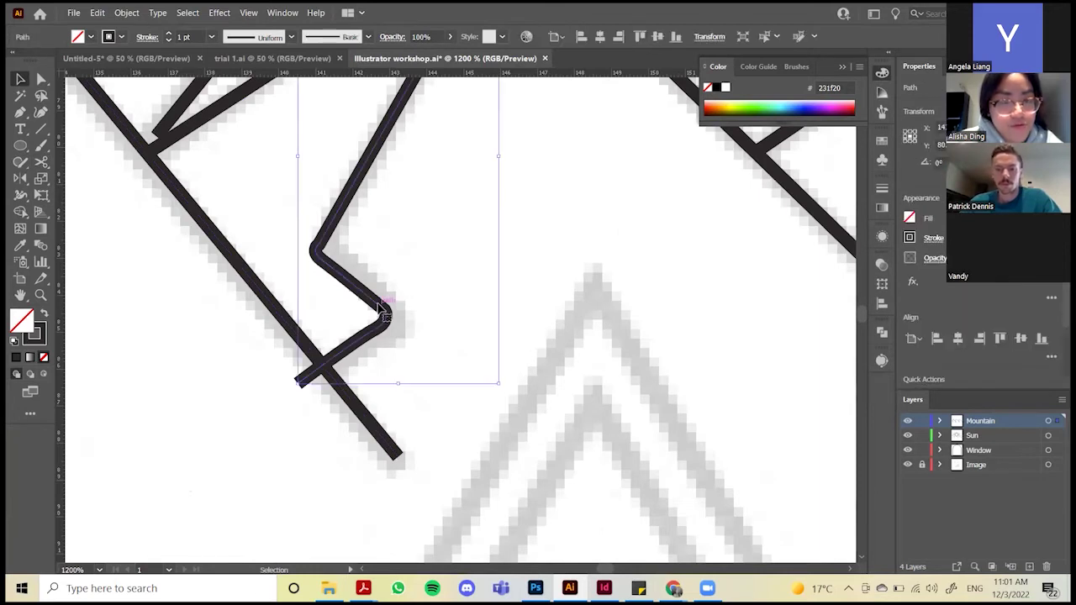
{"action": "key", "text": "c"}
{"action": "left_click", "coordinate": [321, 365]}
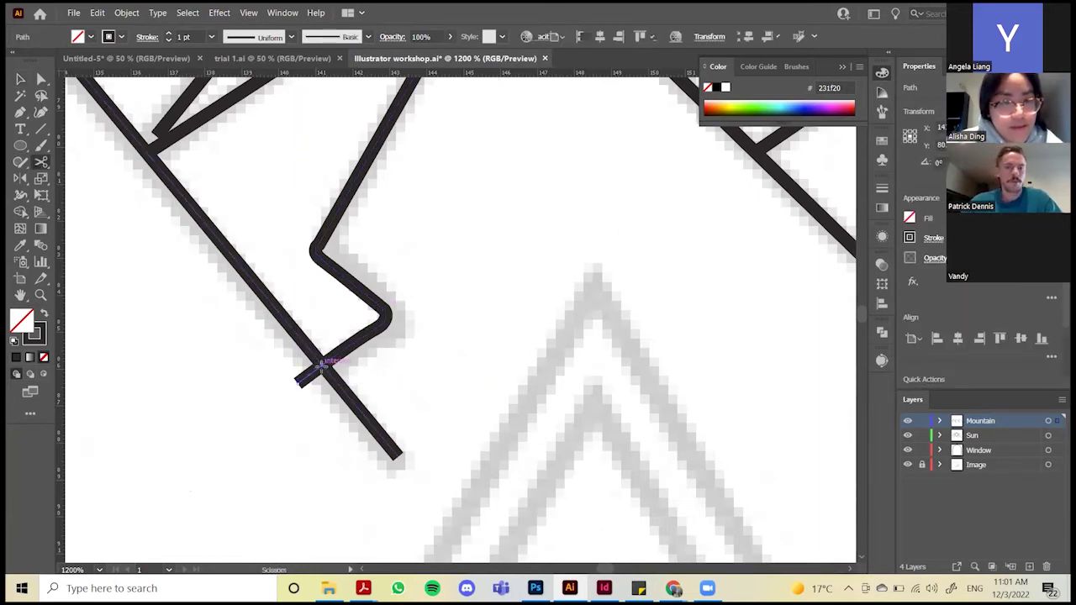
{"action": "key", "text": "v"}
{"action": "left_click_drag", "start_coordinate": [315, 378], "coordinate": [236, 396]}
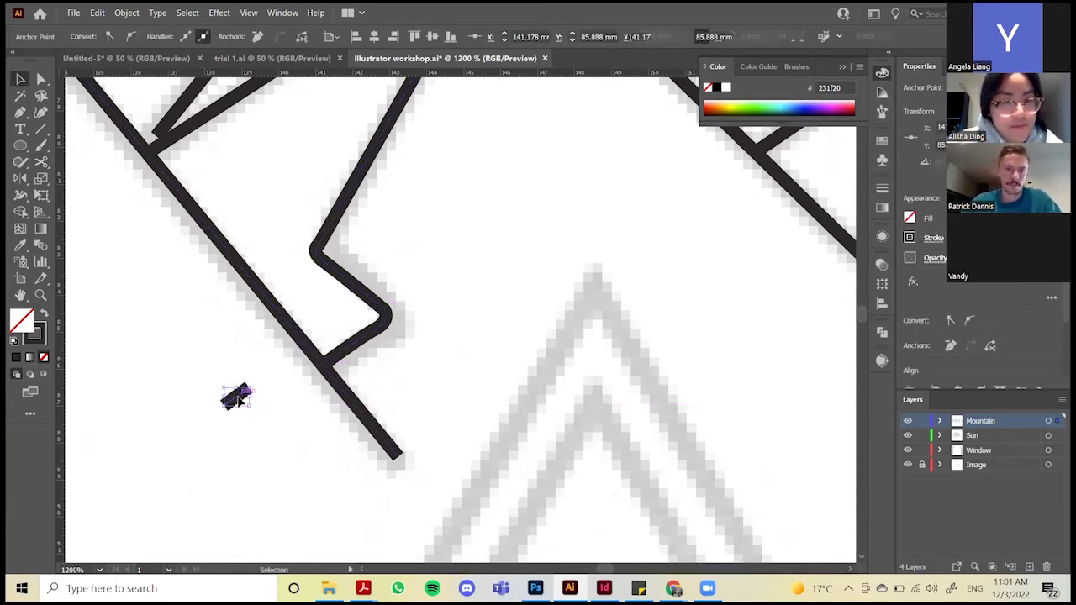
{"action": "key", "text": "ctrl+minus"}
{"action": "key", "text": "ctrl+minus"}
{"action": "key", "text": "ctrl+minus"}
{"action": "key", "text": "Delete"}
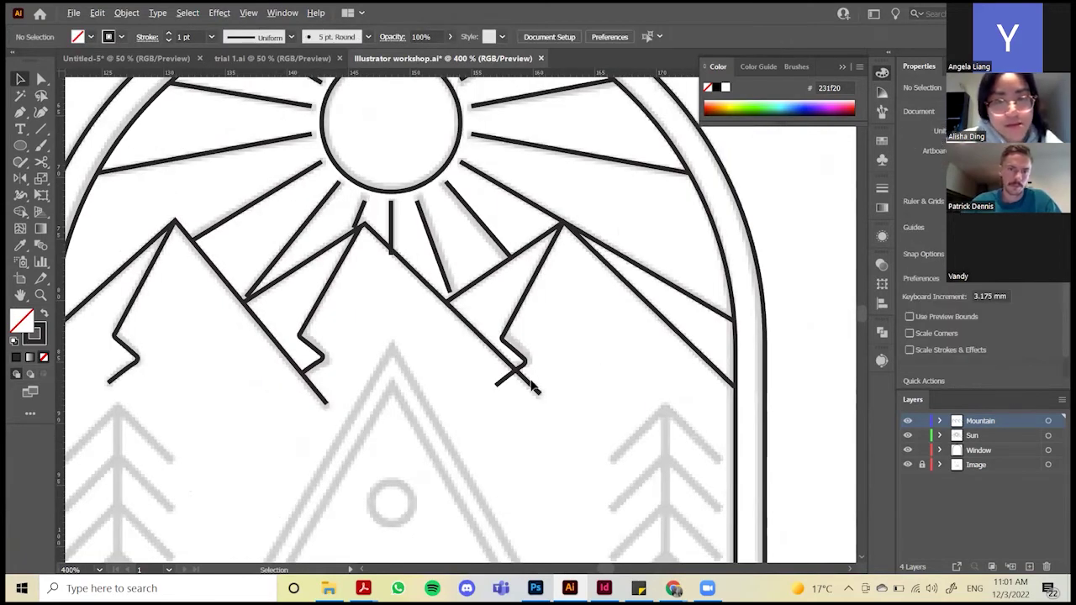
Cut the third mountain's ridge line where it crosses the second mountain's slope, delete the overhang, and save the document
{"action": "scroll", "coordinate": [534, 383], "scroll_direction": "up", "scroll_amount": 5}
{"action": "left_click", "coordinate": [446, 370]}
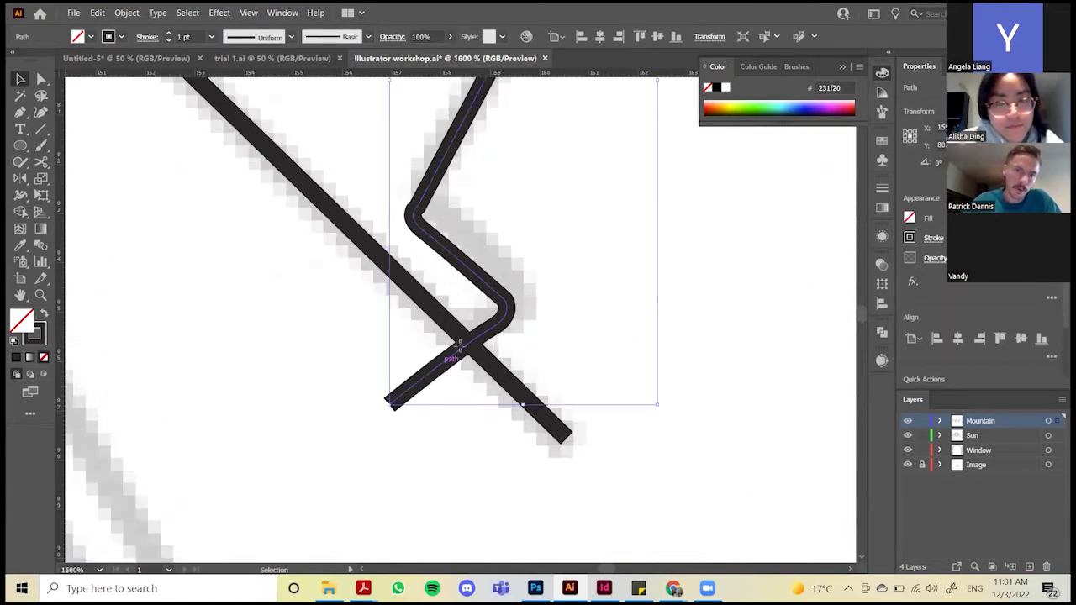
{"action": "key", "text": "c"}
{"action": "left_click", "coordinate": [468, 343]}
{"action": "key", "text": "v"}
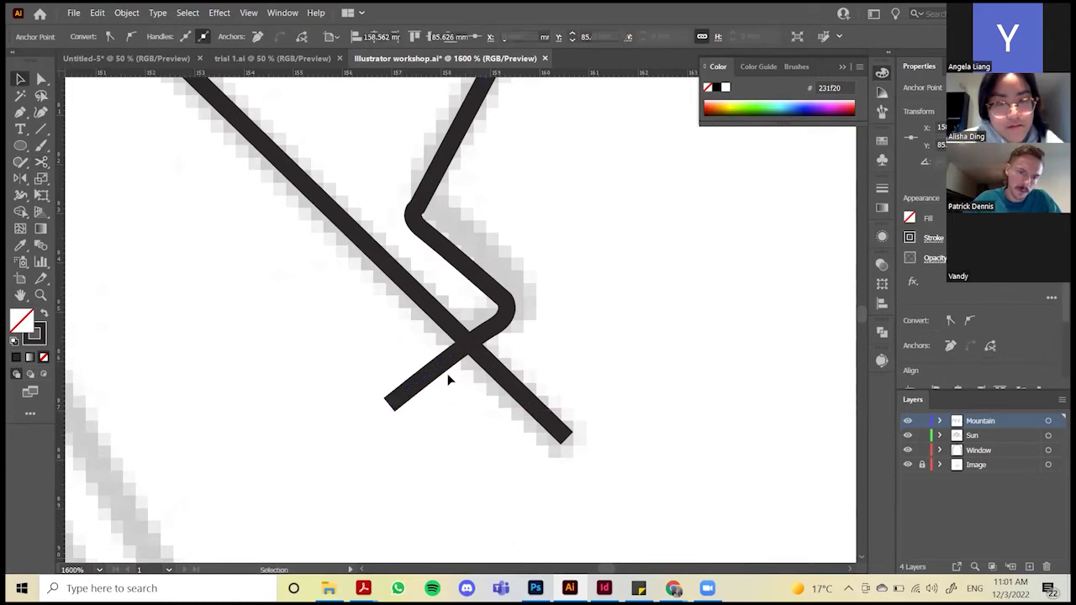
{"action": "left_click", "coordinate": [447, 373]}
{"action": "left_click", "coordinate": [434, 371]}
{"action": "key", "text": "Delete"}
{"action": "scroll", "coordinate": [512, 420], "scroll_direction": "down", "scroll_amount": 6}
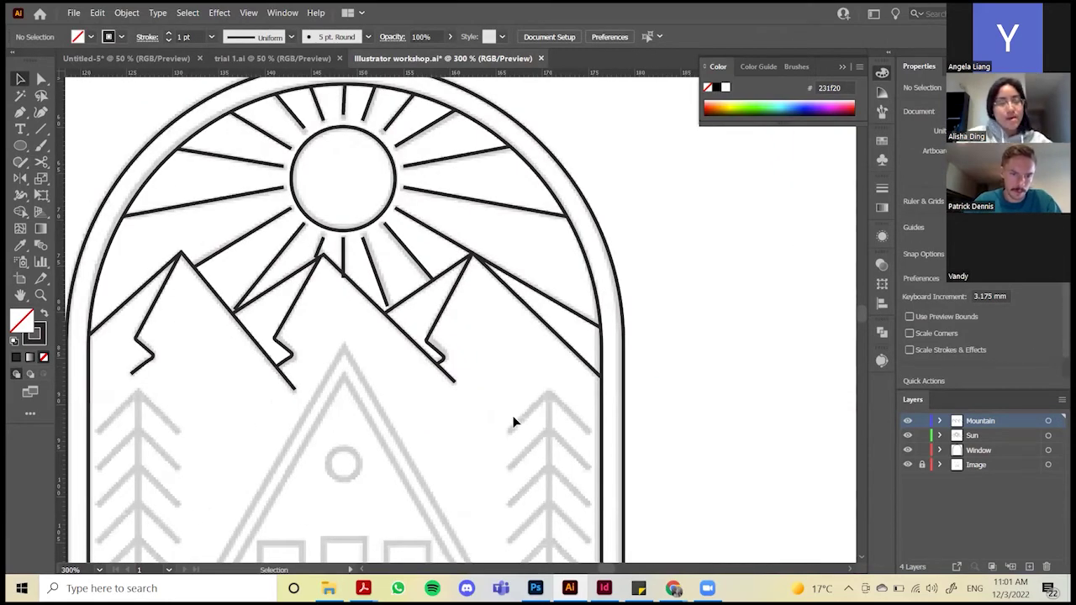
{"action": "key", "text": "a"}
{"action": "key", "text": "v"}
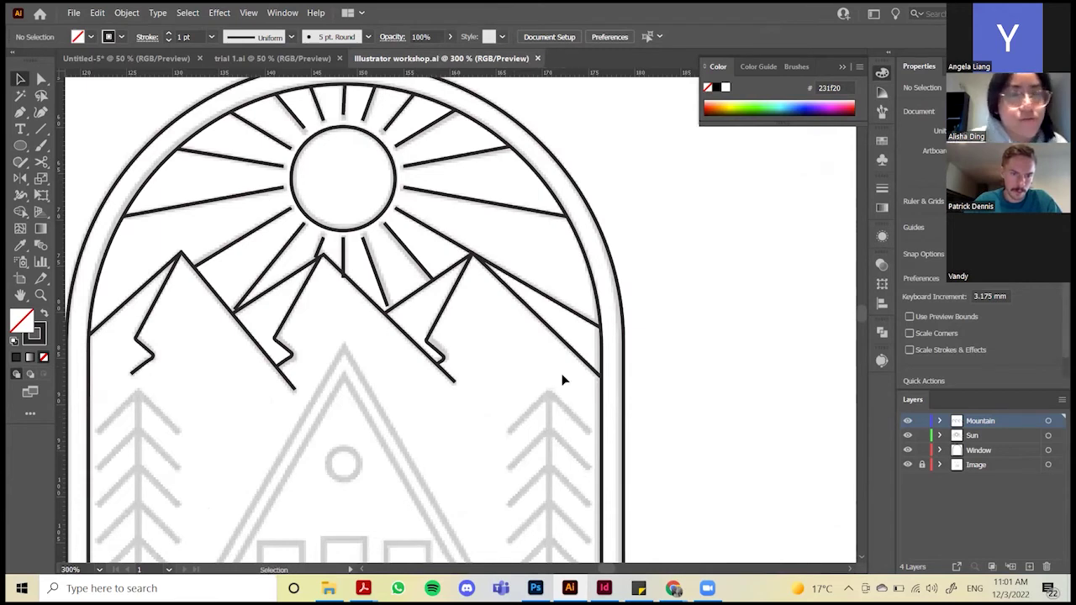
Create a new layer above Mountain and name it "A frame"
{"action": "scroll", "coordinate": [562, 378], "scroll_direction": "left", "scroll_amount": 2}
{"action": "scroll", "coordinate": [455, 327], "scroll_direction": "down", "scroll_amount": 2}
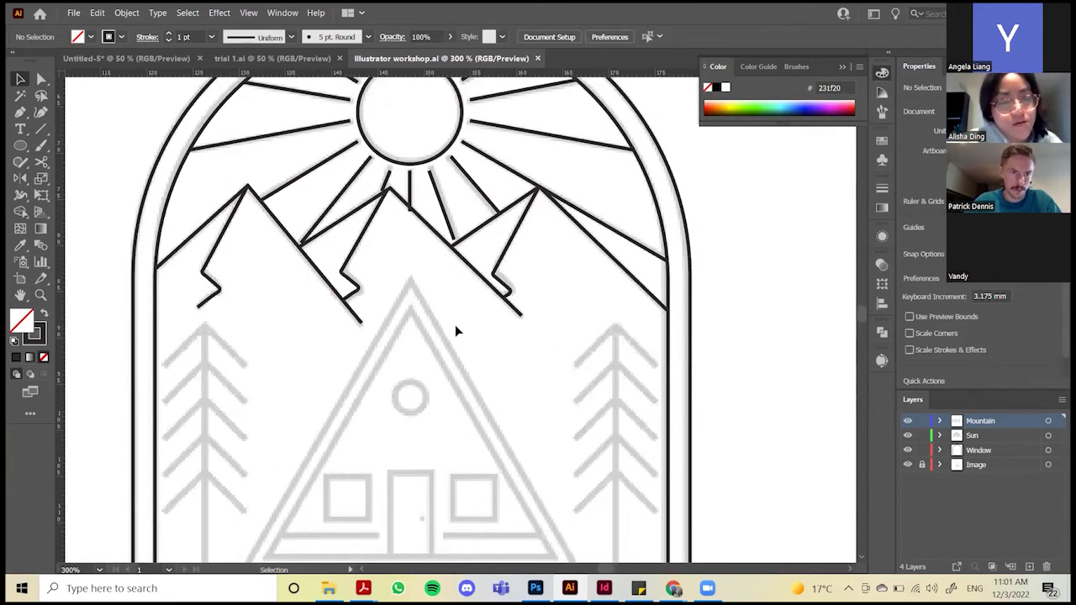
{"action": "key", "text": "a"}
{"action": "key", "text": "v"}
{"action": "scroll", "coordinate": [455, 324], "scroll_direction": "down", "scroll_amount": 1}
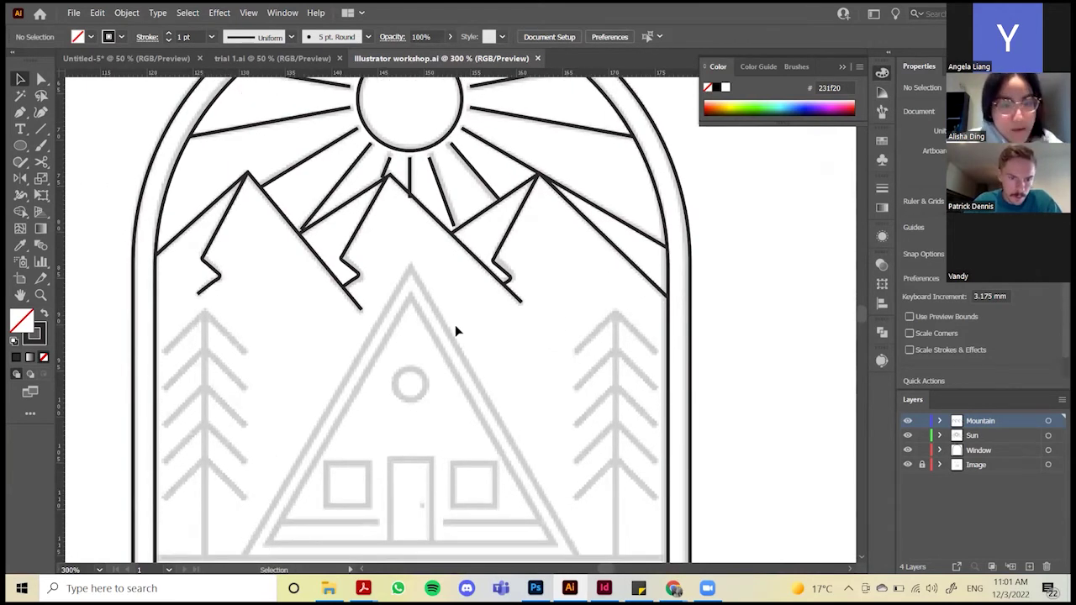
{"action": "scroll", "coordinate": [313, 301], "scroll_direction": "down", "scroll_amount": 1}
{"action": "scroll", "coordinate": [314, 302], "scroll_direction": "down", "scroll_amount": 1}
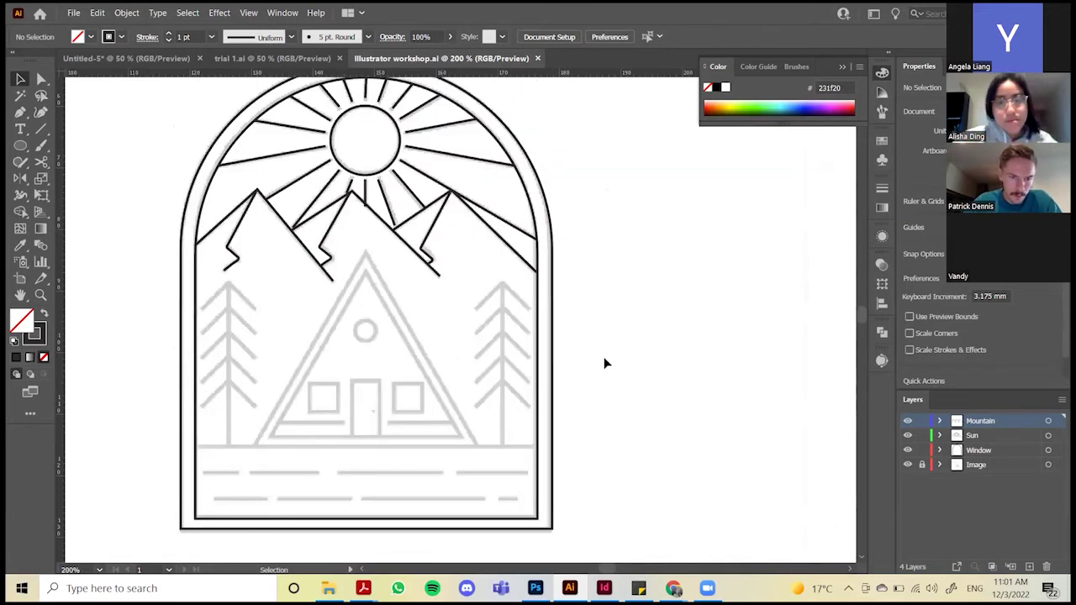
{"action": "left_click", "coordinate": [1031, 566]}
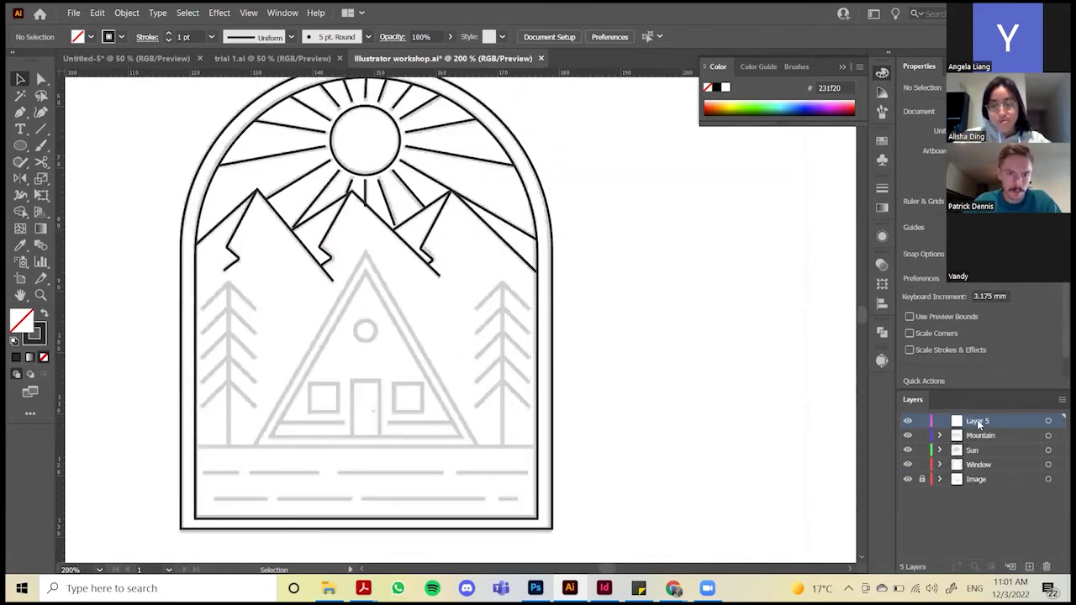
{"action": "double_click", "coordinate": [979, 421]}
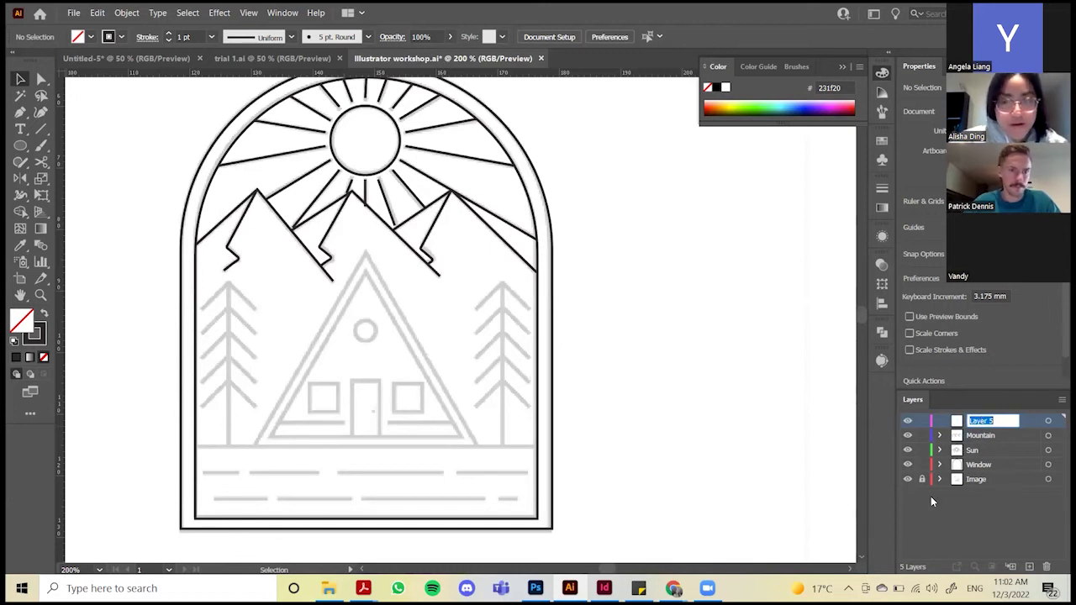
{"action": "type", "text": "A fra"}
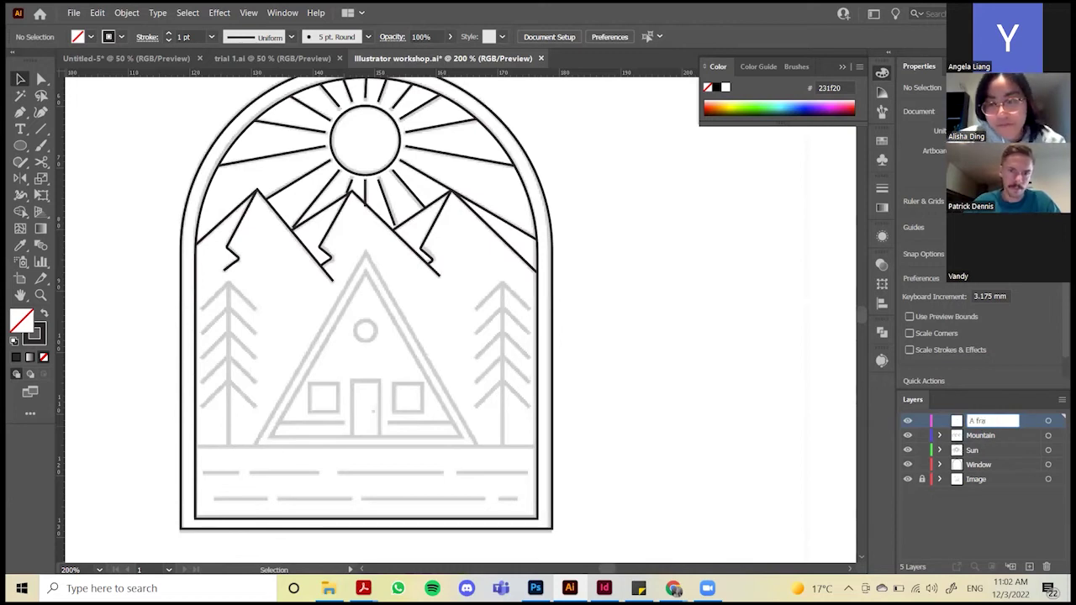
{"action": "type", "text": "me"}
{"action": "key", "text": "Return"}
Switch from the Ellipse tool to the Star tool
{"action": "scroll", "coordinate": [482, 376], "scroll_direction": "down", "scroll_amount": 1}
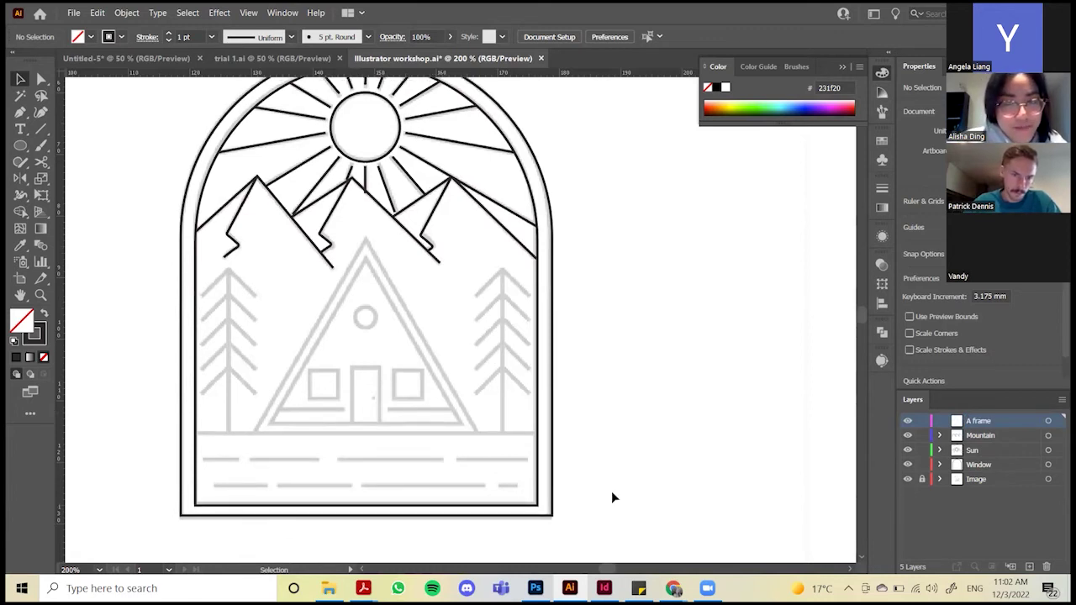
{"action": "left_click", "coordinate": [30, 148]}
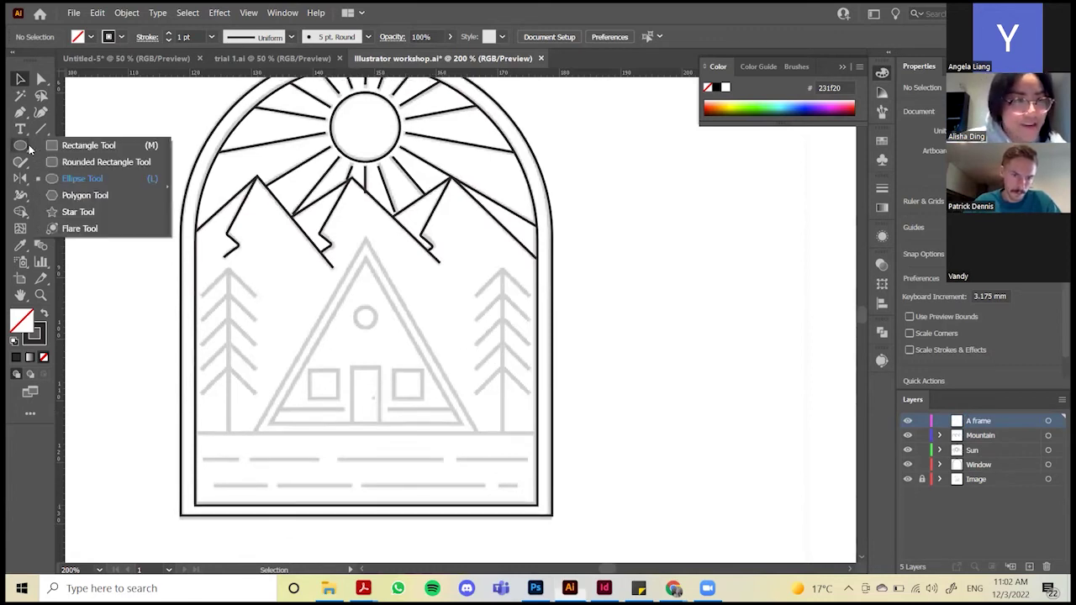
{"action": "left_click", "coordinate": [74, 213]}
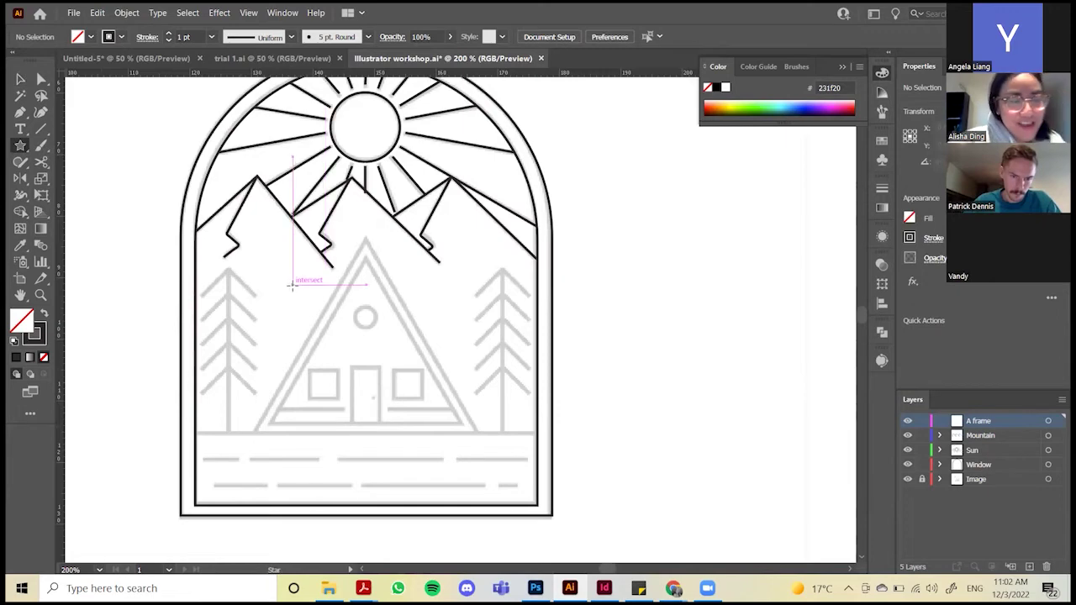
Try out a small five-pointed star between the first mountain and the cabin sketch, and delete it
{"action": "left_click_drag", "start_coordinate": [277, 278], "coordinate": [315, 303]}
{"action": "scroll", "coordinate": [315, 304], "scroll_direction": "down", "scroll_amount": 1}
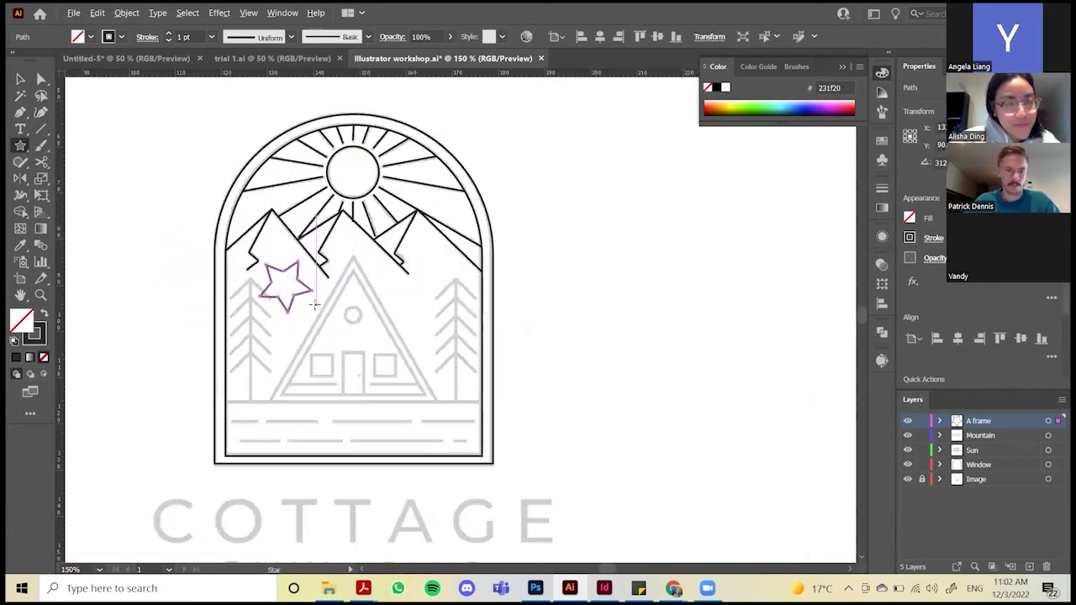
{"action": "scroll", "coordinate": [315, 305], "scroll_direction": "up", "scroll_amount": 1}
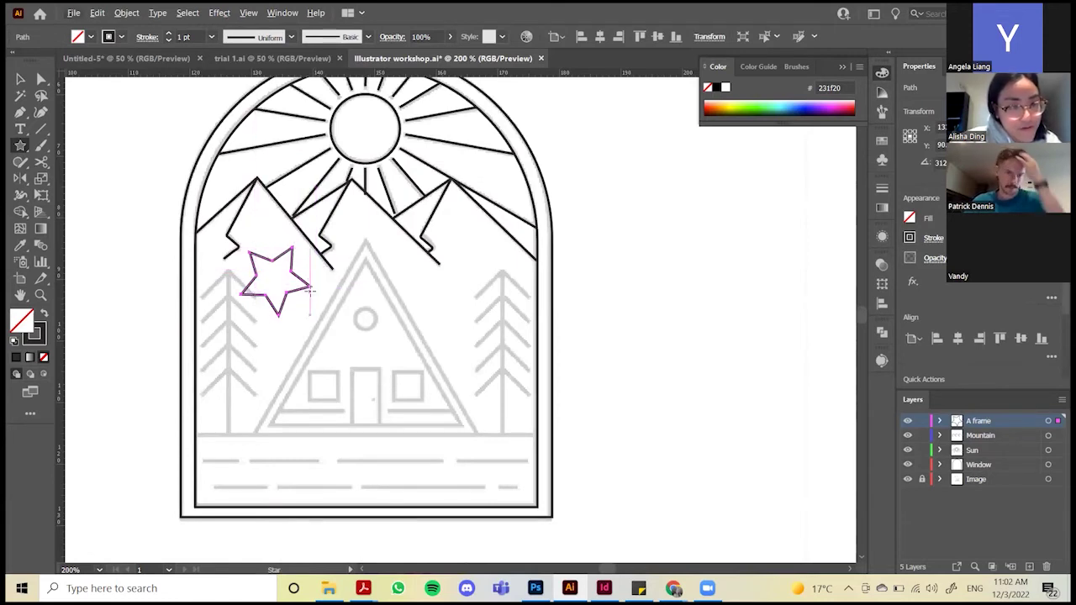
{"action": "key", "text": "v"}
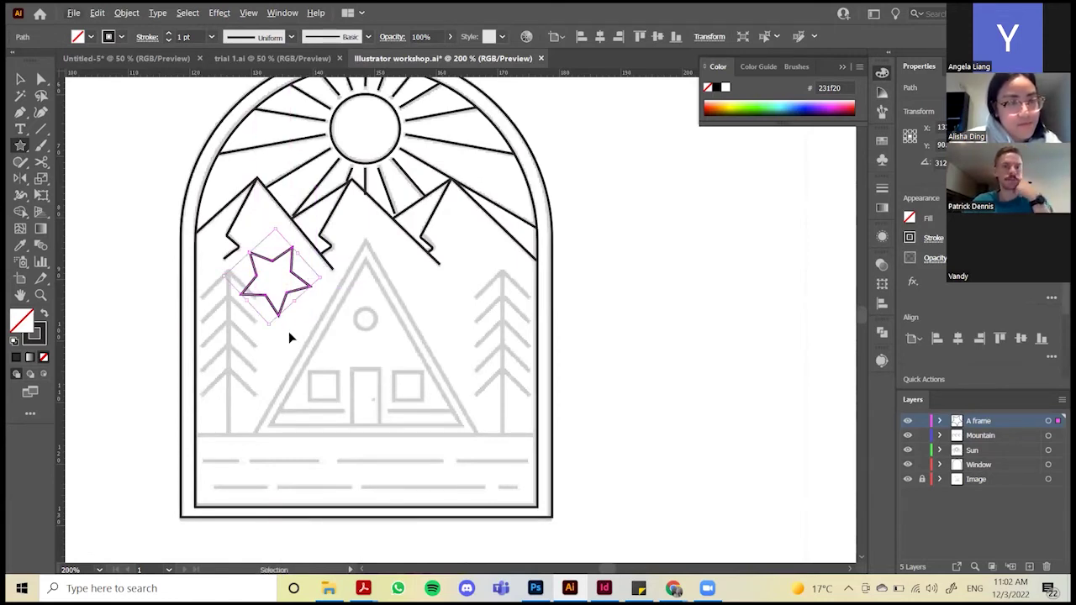
{"action": "key", "text": "Delete"}
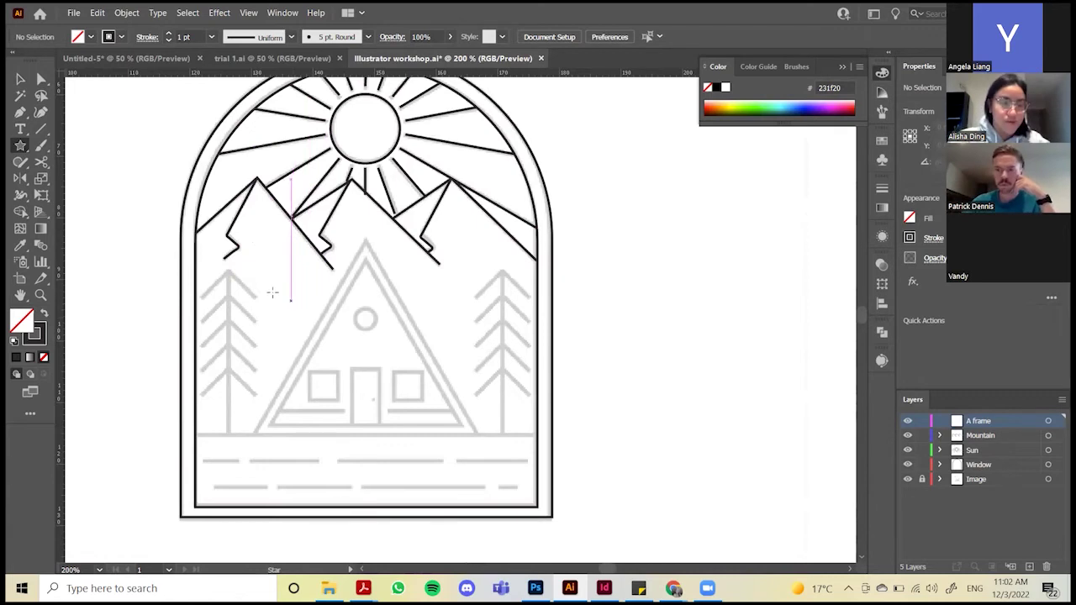
Draw a large upright triangle on the A frame layer with the Star tool, reducing its number of points to three
{"action": "left_click_drag", "start_coordinate": [270, 292], "coordinate": [344, 323]}
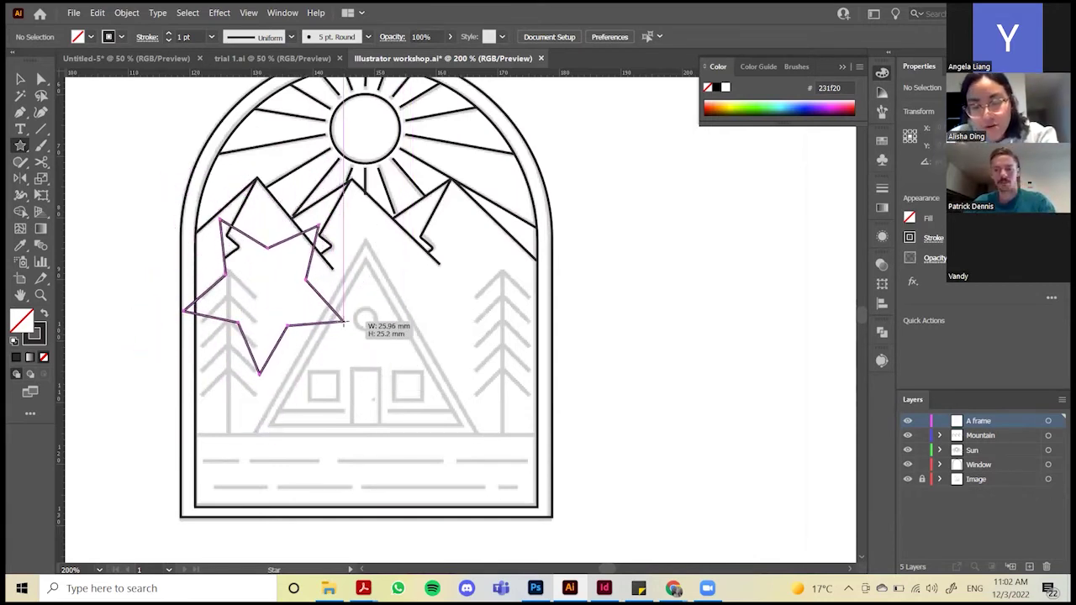
{"action": "left_click_drag", "start_coordinate": [344, 322], "coordinate": [386, 339]}
{"action": "key", "text": "Up"}
{"action": "key", "text": "Up"}
{"action": "key", "text": "Up"}
{"action": "key", "text": "Up"}
{"action": "key", "text": "Up"}
{"action": "key", "text": "Up"}
{"action": "key", "text": "Up"}
{"action": "key", "text": "Up"}
{"action": "key", "text": "Up"}
{"action": "key", "text": "Up"}
{"action": "key", "text": "Down"}
{"action": "key", "text": "Down"}
{"action": "key", "text": "Down"}
{"action": "key", "text": "Down"}
{"action": "key", "text": "Down"}
{"action": "key", "text": "Down"}
{"action": "key", "text": "Down"}
{"action": "key", "text": "Down"}
{"action": "key", "text": "Down"}
{"action": "key", "text": "Down"}
{"action": "key", "text": "Down"}
{"action": "key", "text": "Down"}
{"action": "key", "text": "Down"}
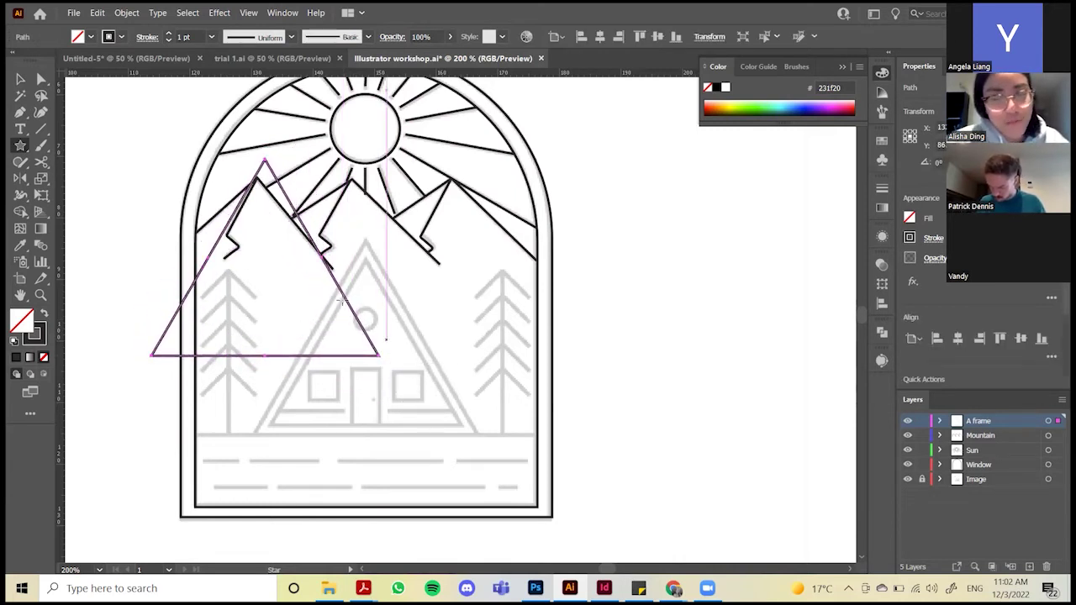
Move the triangle onto the cabin sketch and resize it slightly to match the outer roof outline and ground line
{"action": "key", "text": "v"}
{"action": "left_click_drag", "start_coordinate": [349, 307], "coordinate": [449, 388]}
{"action": "left_click", "coordinate": [446, 427]}
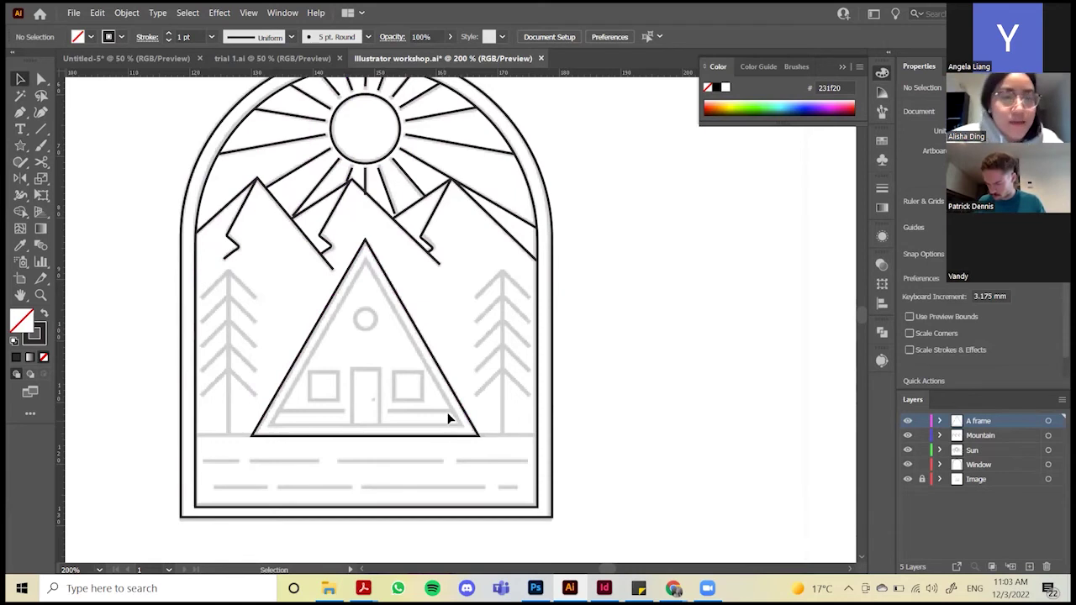
{"action": "mouse_move", "coordinate": [457, 409]}
{"action": "left_mouse_down"}
{"action": "mouse_move", "coordinate": [447, 437]}
{"action": "mouse_move", "coordinate": [456, 420]}
{"action": "mouse_move", "coordinate": [448, 374]}
{"action": "mouse_move", "coordinate": [481, 445]}
{"action": "mouse_move", "coordinate": [468, 413]}
{"action": "left_mouse_up"}
{"action": "left_click_drag", "start_coordinate": [366, 436], "coordinate": [365, 435]}
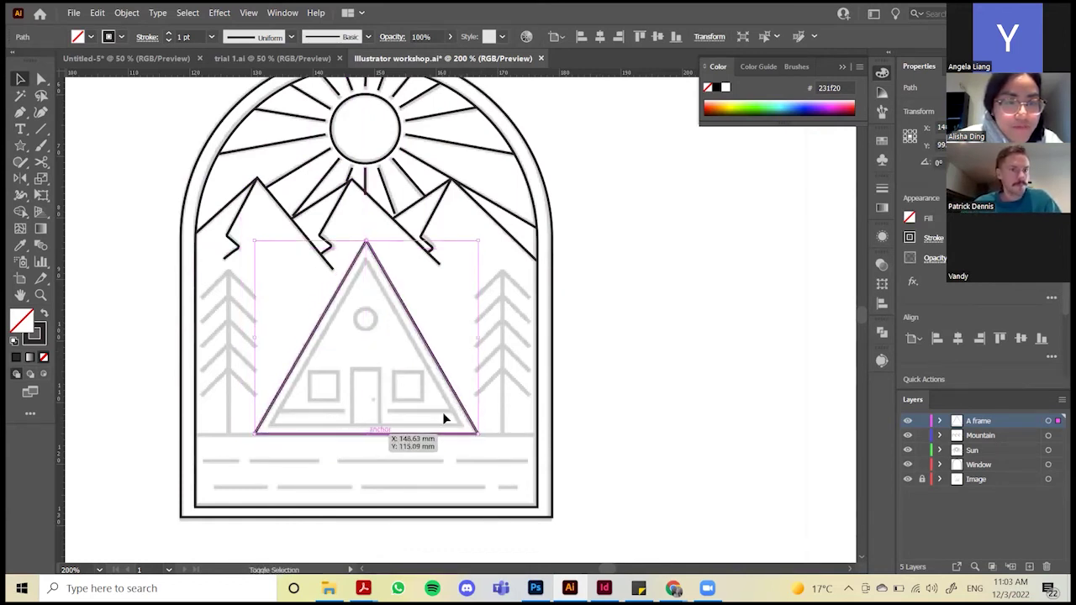
{"action": "left_click", "coordinate": [500, 390]}
Duplicate the cabin triangle with its peak at the inner roof outline, then scale and reposition the copy to fit that outline
{"action": "left_click_drag", "start_coordinate": [442, 370], "coordinate": [444, 387]}
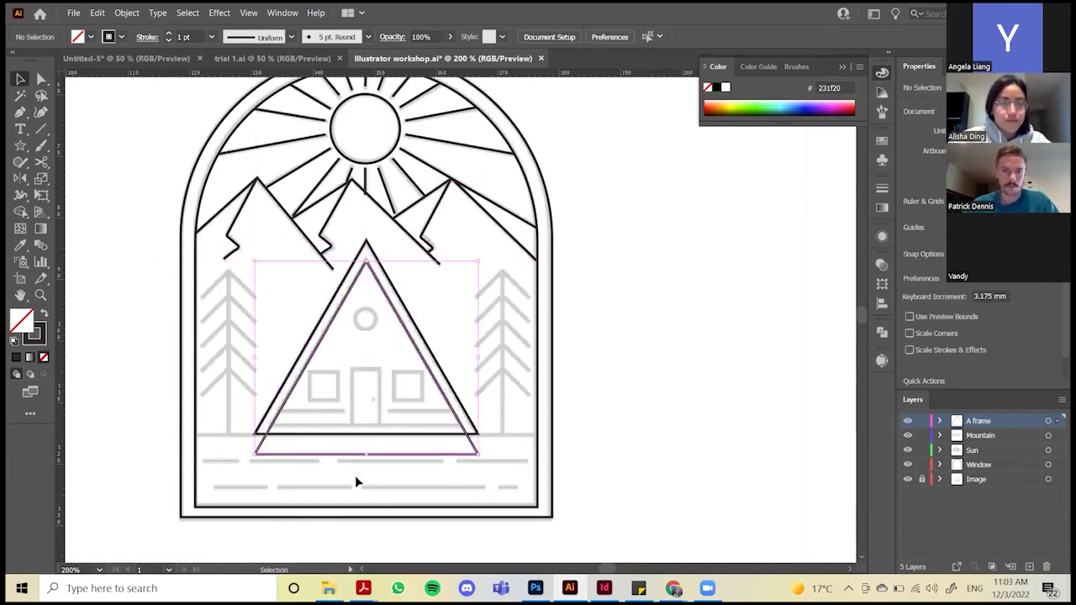
{"action": "mouse_move", "coordinate": [366, 458]}
{"action": "left_mouse_down"}
{"action": "mouse_move", "coordinate": [365, 439]}
{"action": "mouse_move", "coordinate": [366, 458]}
{"action": "left_mouse_up"}
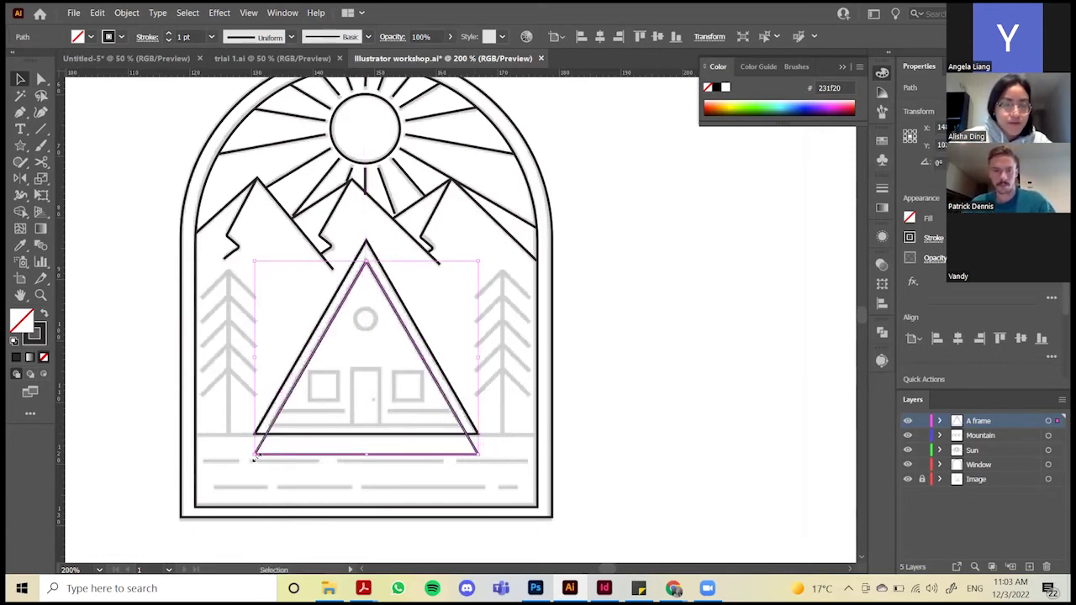
{"action": "left_click_drag", "start_coordinate": [255, 457], "coordinate": [294, 420]}
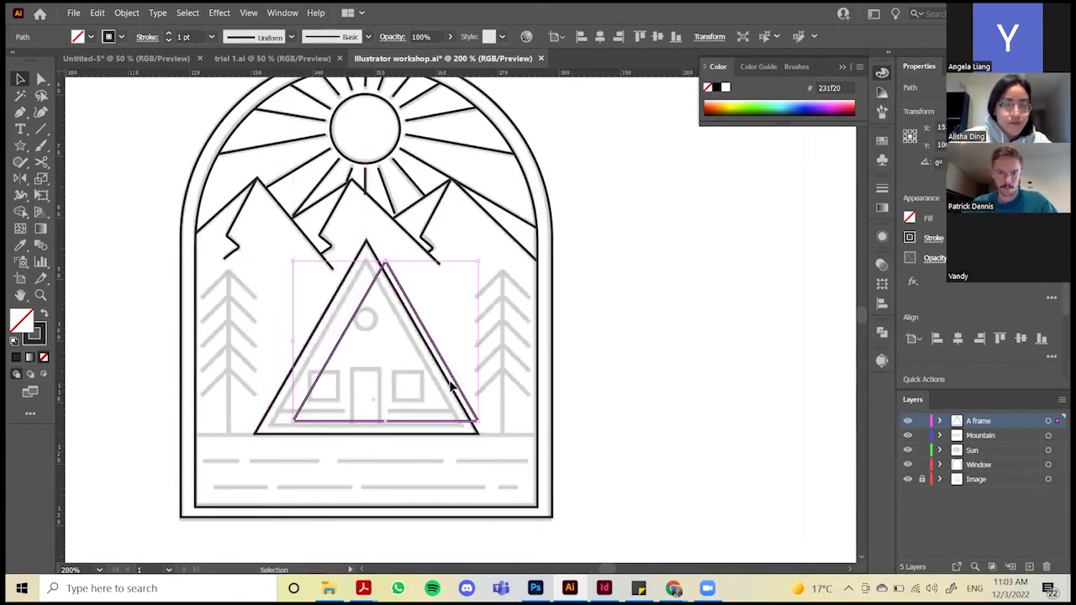
{"action": "left_click_drag", "start_coordinate": [452, 385], "coordinate": [432, 386]}
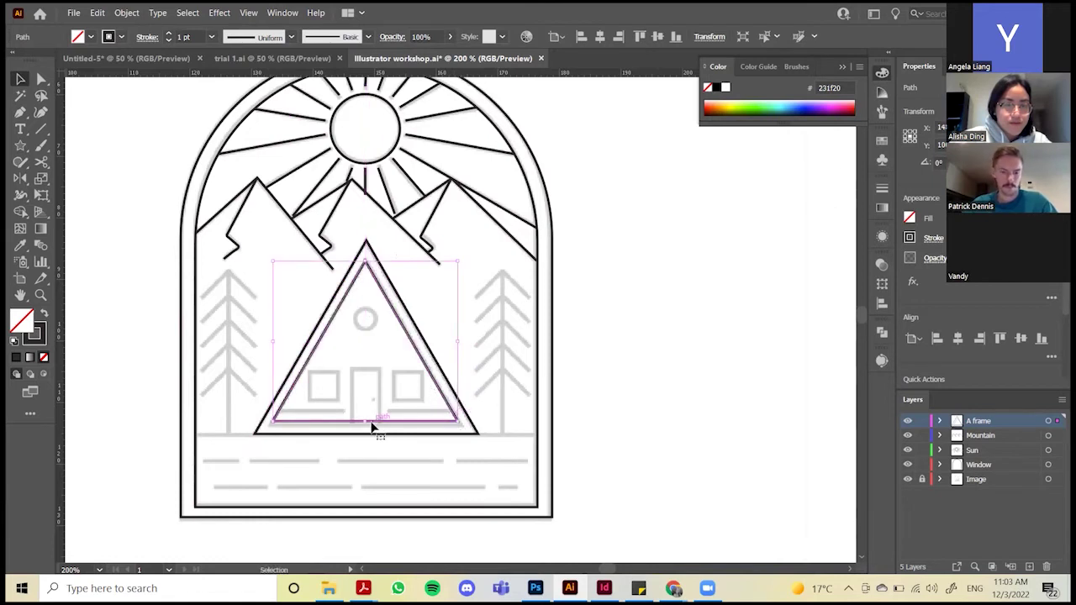
{"action": "left_click_drag", "start_coordinate": [372, 426], "coordinate": [373, 426]}
{"action": "left_click", "coordinate": [497, 421]}
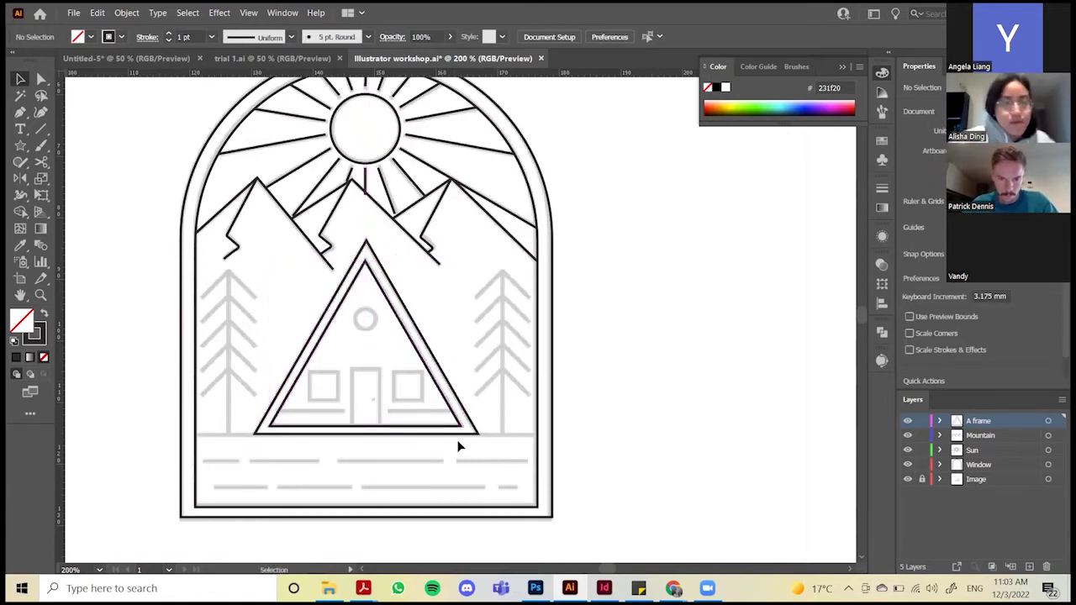
{"action": "left_click_drag", "start_coordinate": [463, 428], "coordinate": [466, 429]}
{"action": "left_click", "coordinate": [126, 216]}
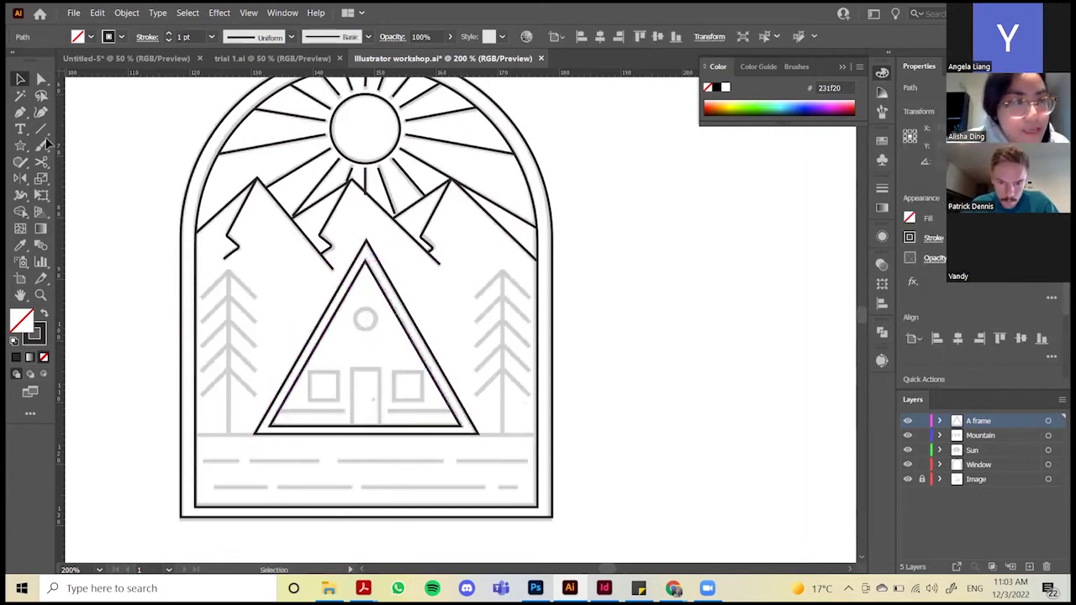
{"action": "left_click", "coordinate": [24, 150]}
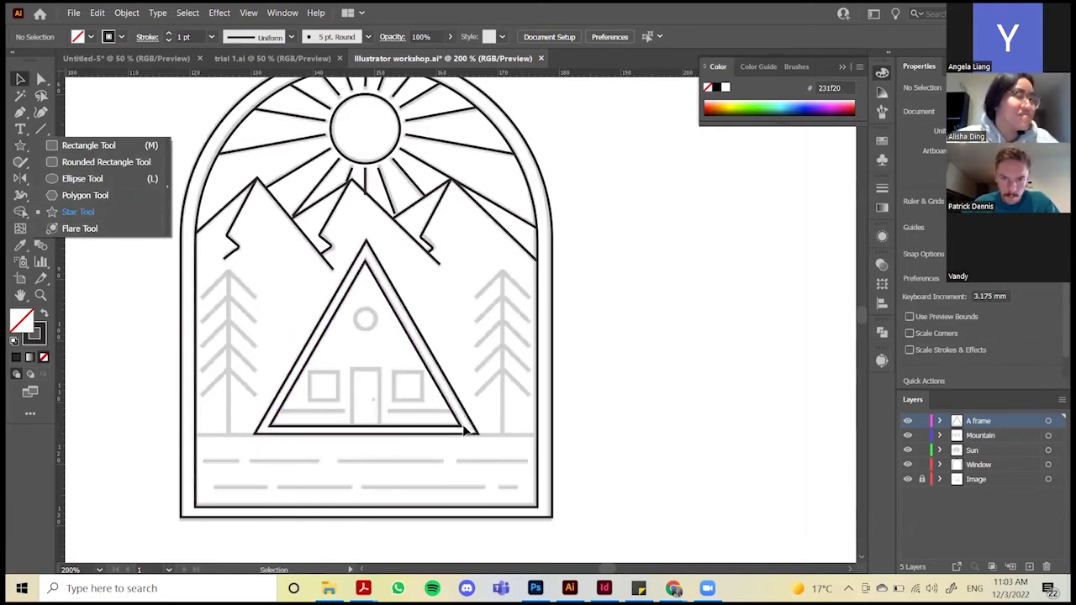
{"action": "left_click", "coordinate": [488, 366]}
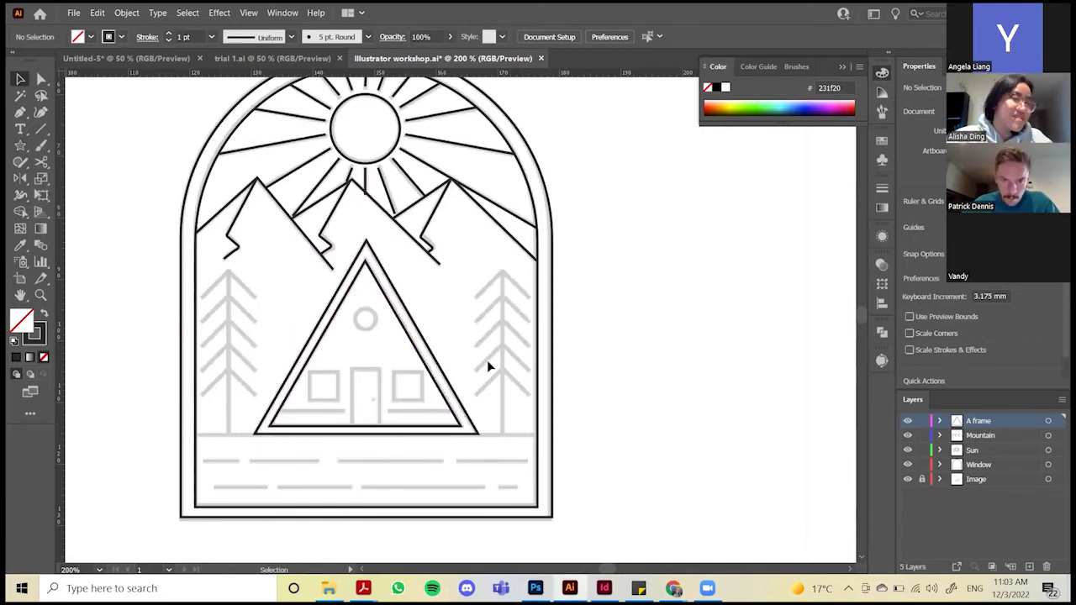
Adjust the inner cabin triangle slightly to fit the sketch, and trace the round window below the peak with the Ellipse tool
{"action": "left_click", "coordinate": [453, 410]}
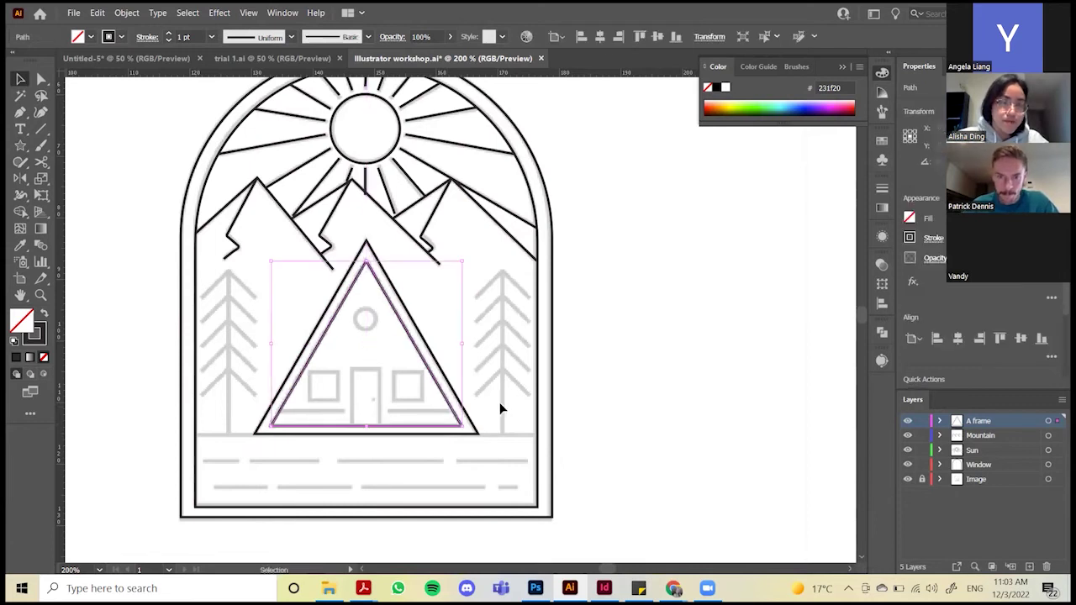
{"action": "left_click", "coordinate": [500, 411]}
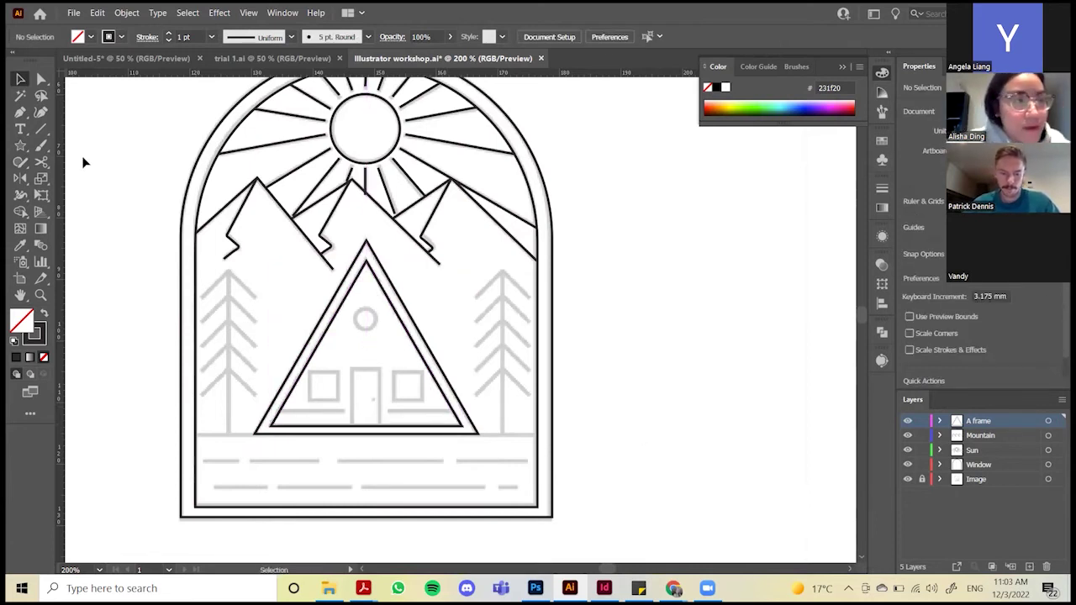
{"action": "left_click", "coordinate": [20, 162]}
{"action": "left_click", "coordinate": [20, 144]}
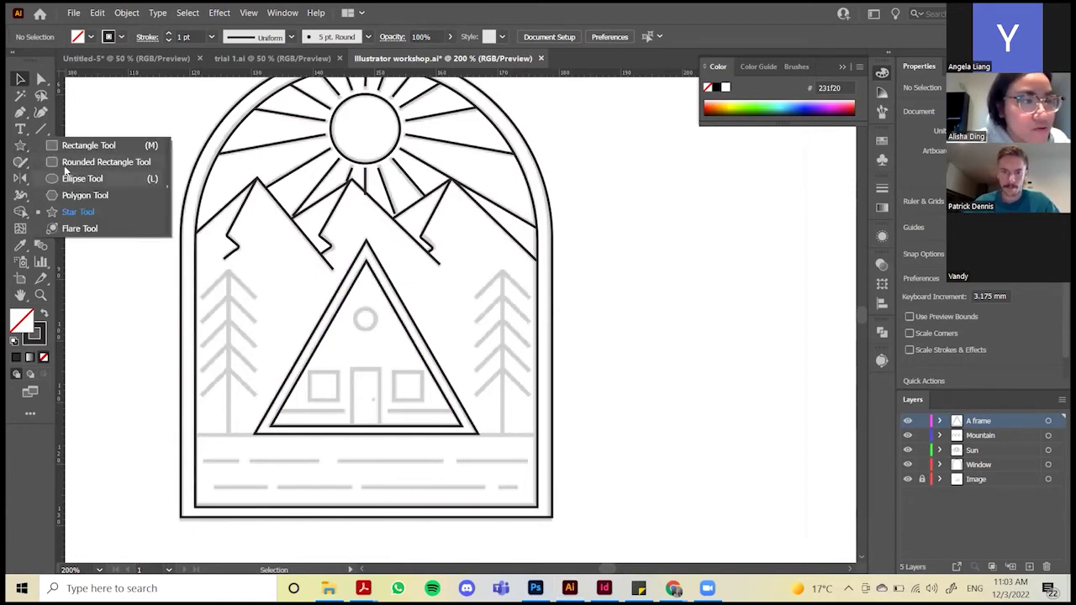
{"action": "left_click", "coordinate": [83, 178]}
{"action": "mouse_move", "coordinate": [364, 317]}
{"action": "left_mouse_down"}
{"action": "mouse_move", "coordinate": [374, 327]}
{"action": "mouse_move", "coordinate": [365, 320]}
{"action": "left_mouse_up"}
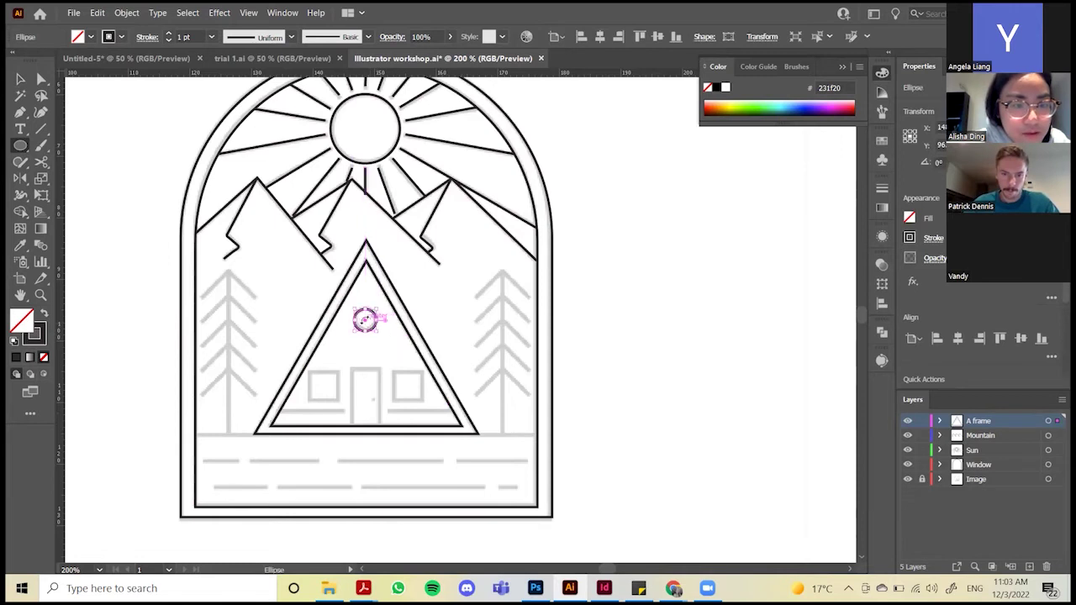
Trace the two square windows on either side of the cabin door with the Rectangle tool
{"action": "left_click", "coordinate": [20, 144]}
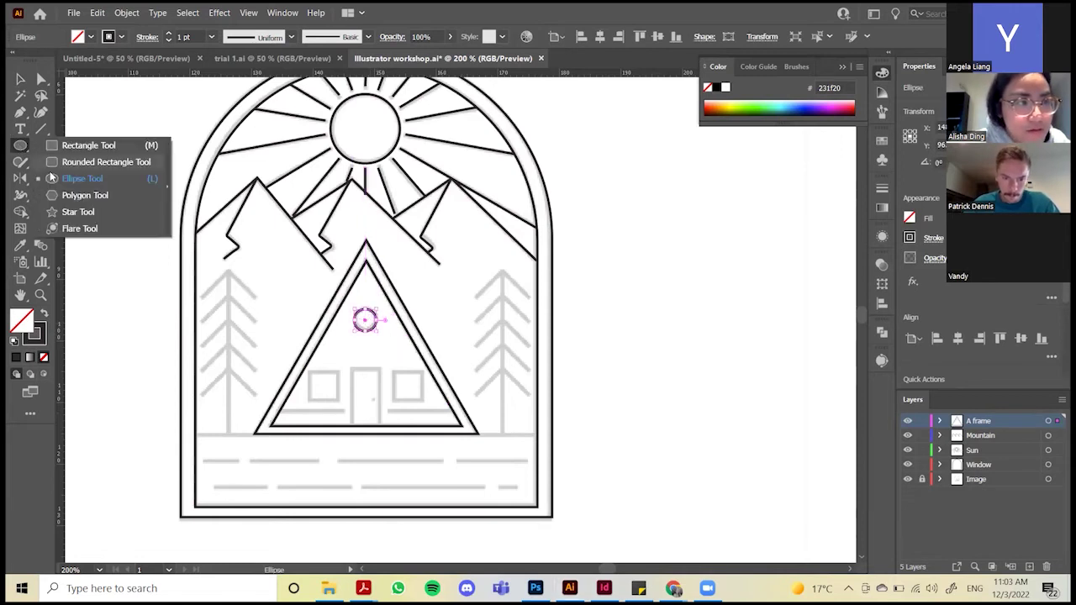
{"action": "left_click", "coordinate": [84, 147]}
{"action": "left_click_drag", "start_coordinate": [310, 372], "coordinate": [339, 401]}
{"action": "left_click_drag", "start_coordinate": [393, 373], "coordinate": [422, 401]}
{"action": "key", "text": "v"}
{"action": "left_click", "coordinate": [548, 464]}
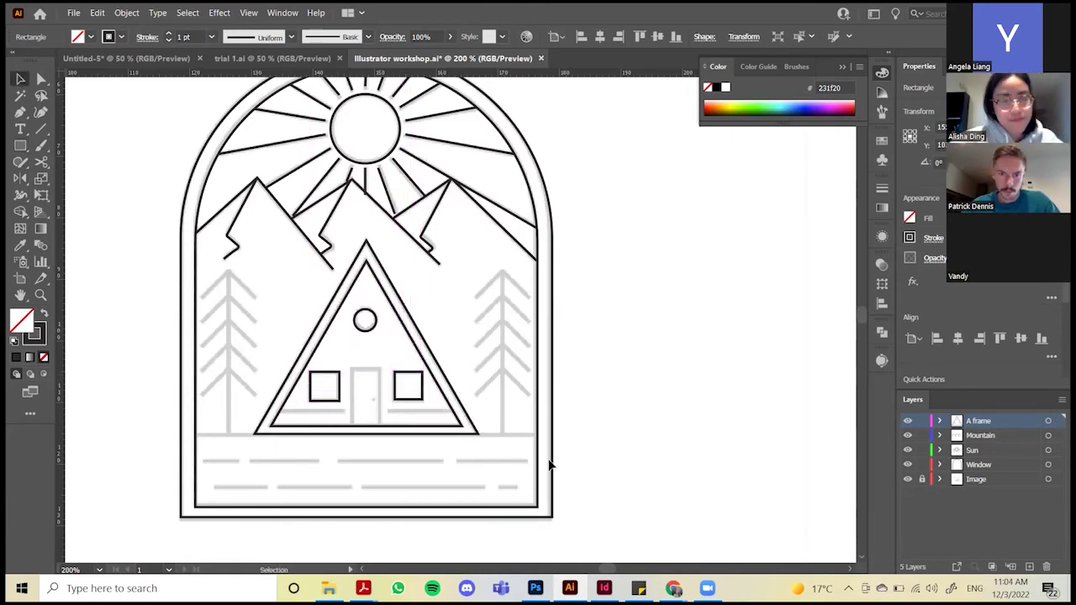
Make the cabin's right square window match the left one in size and height, keeping it over its sketch
{"action": "scroll", "coordinate": [353, 416], "scroll_direction": "up", "scroll_amount": 1}
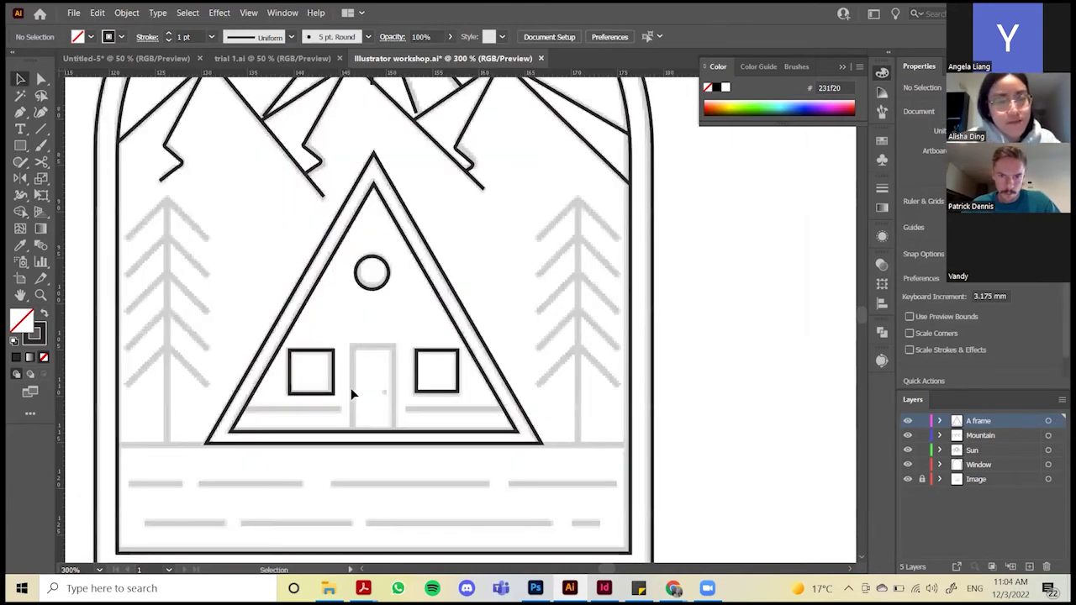
{"action": "left_click", "coordinate": [458, 393]}
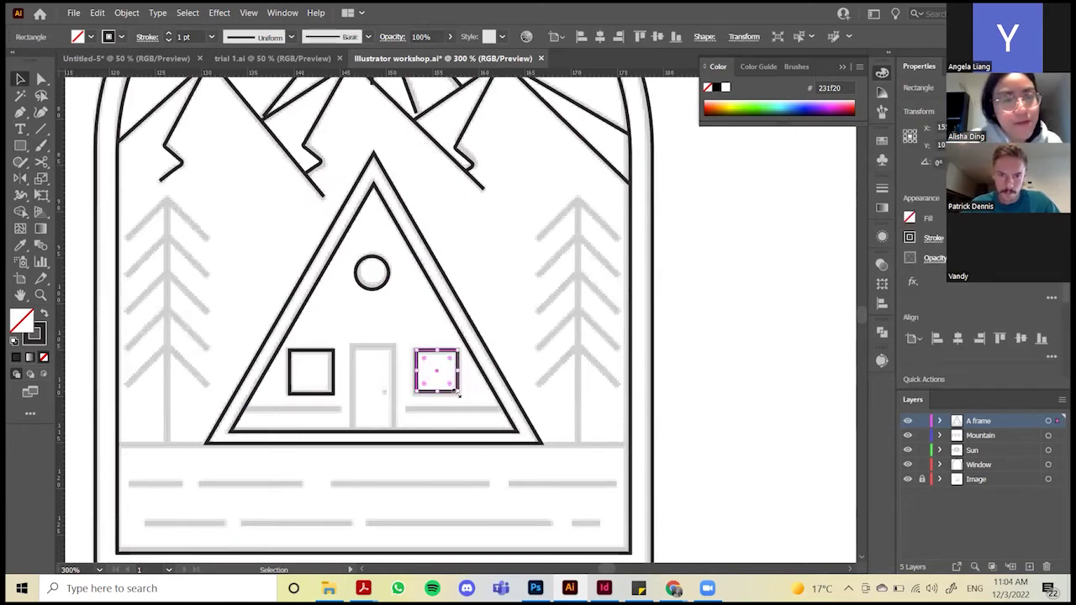
{"action": "left_click", "coordinate": [431, 402]}
{"action": "left_click_drag", "start_coordinate": [335, 387], "coordinate": [444, 364]}
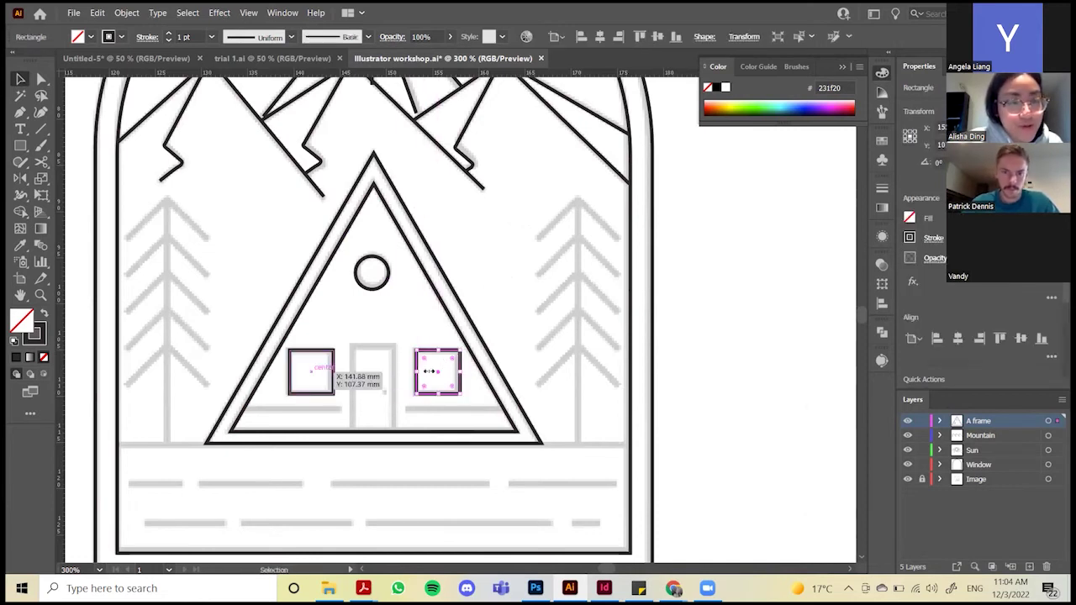
{"action": "left_click", "coordinate": [364, 409]}
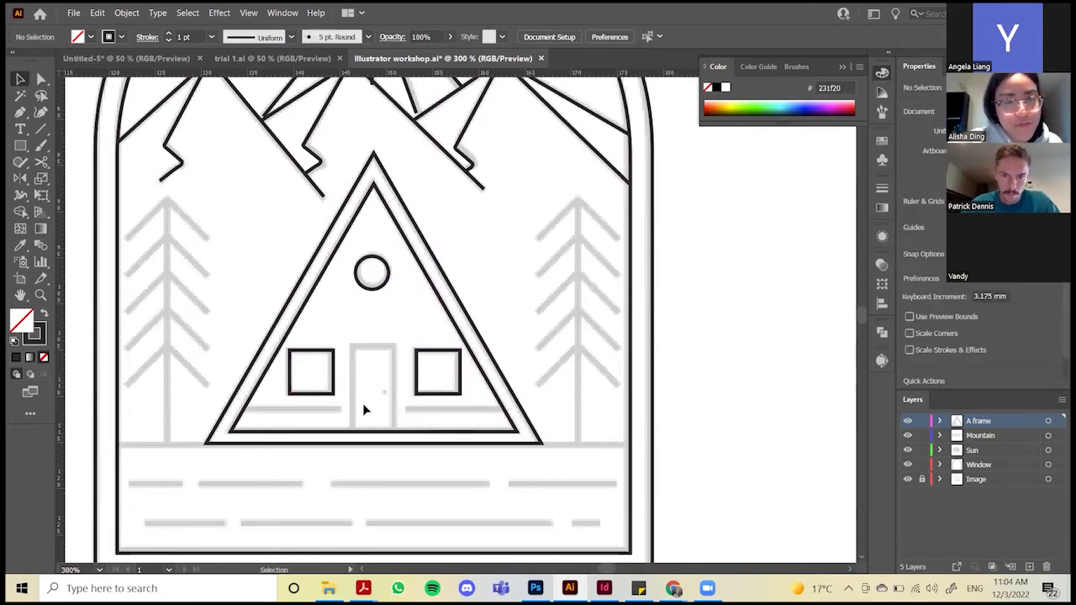
Place a copy of the square window over the door sketch and stretch it down to the inner triangle's base as the door
{"action": "left_click_drag", "start_coordinate": [442, 402], "coordinate": [376, 395]}
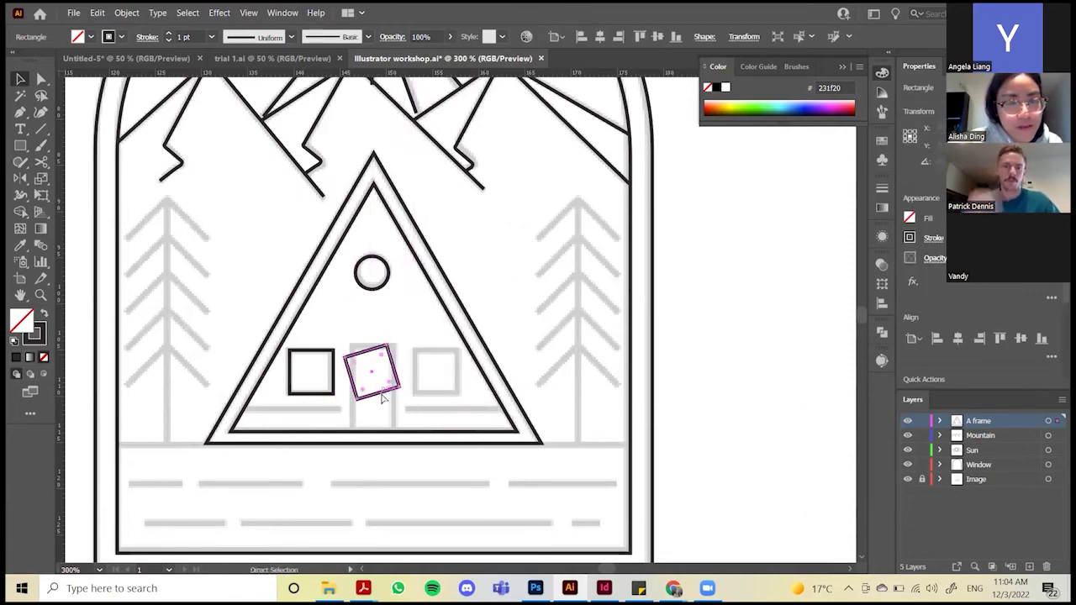
{"action": "key", "text": "ctrl+z"}
{"action": "left_click_drag", "start_coordinate": [377, 394], "coordinate": [378, 433]}
{"action": "left_click", "coordinate": [427, 493]}
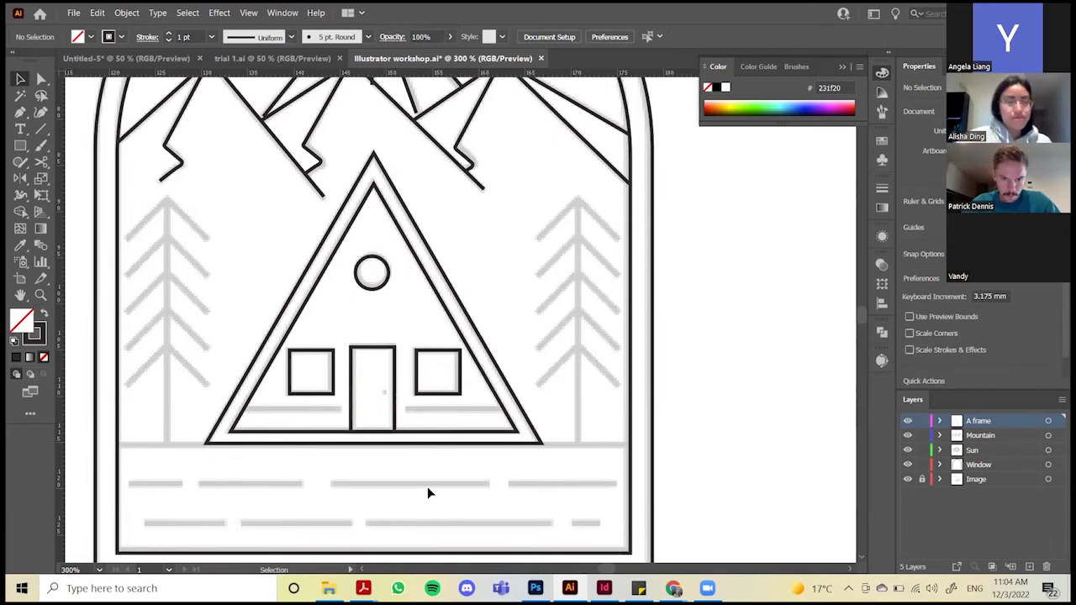
Draw two horizontal lines about 11 mm long with the Pen tool over the sketched lines below the windows, one each side of the door
{"action": "left_click", "coordinate": [21, 112]}
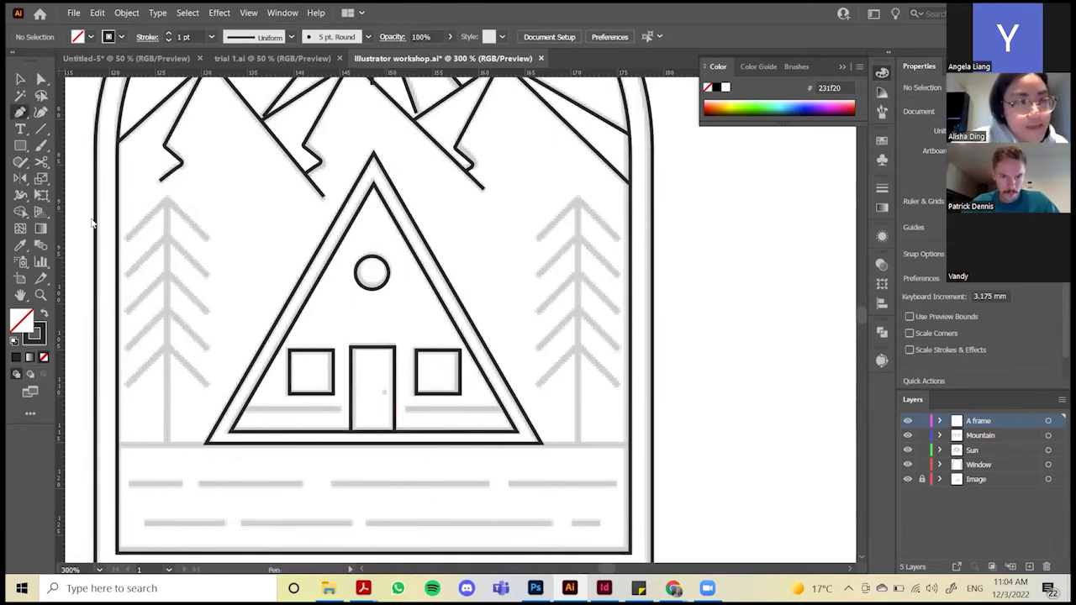
{"action": "left_click", "coordinate": [242, 410]}
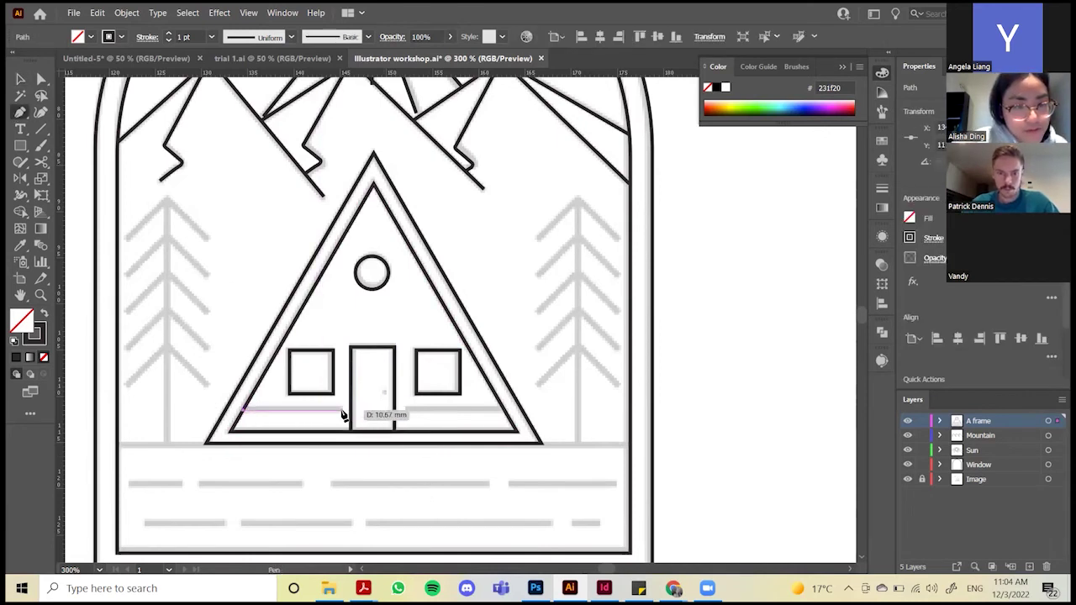
{"action": "left_click", "coordinate": [341, 412]}
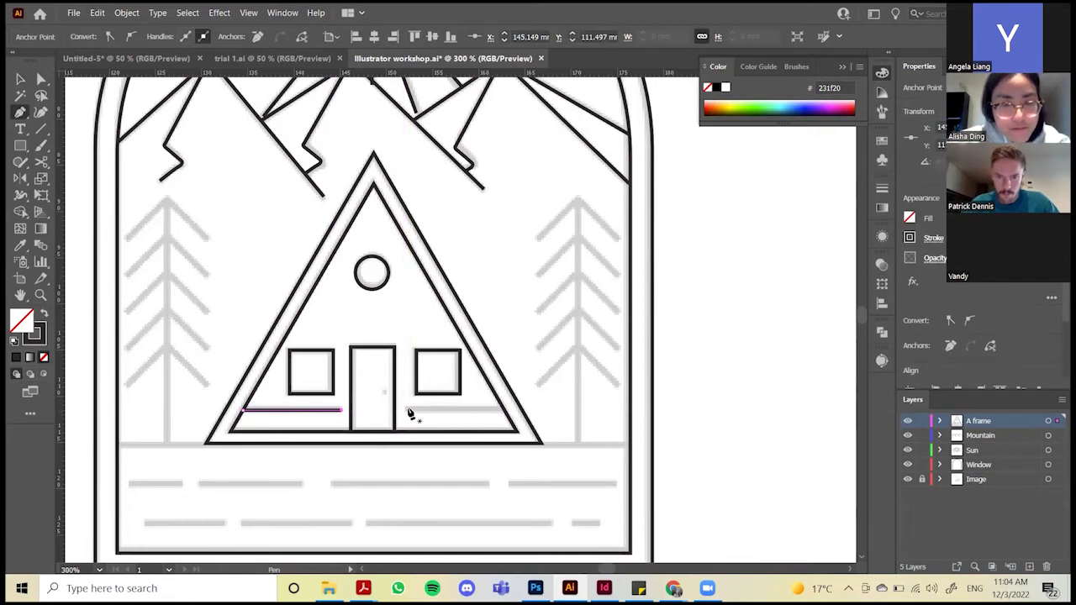
{"action": "key", "text": "Escape"}
{"action": "left_click", "coordinate": [406, 410]}
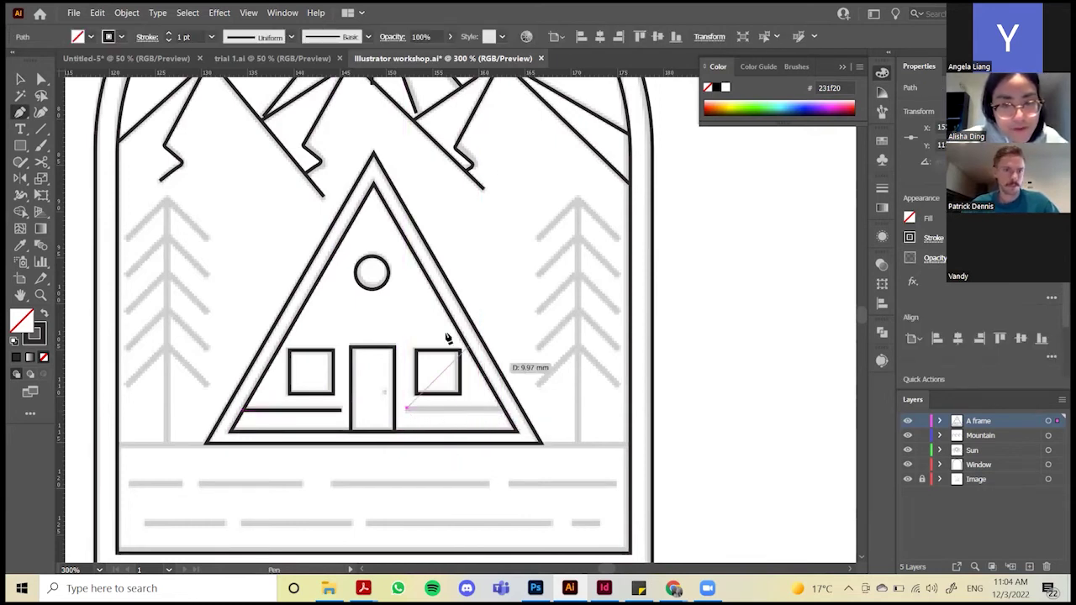
{"action": "left_click", "coordinate": [505, 412]}
{"action": "key", "text": "Escape"}
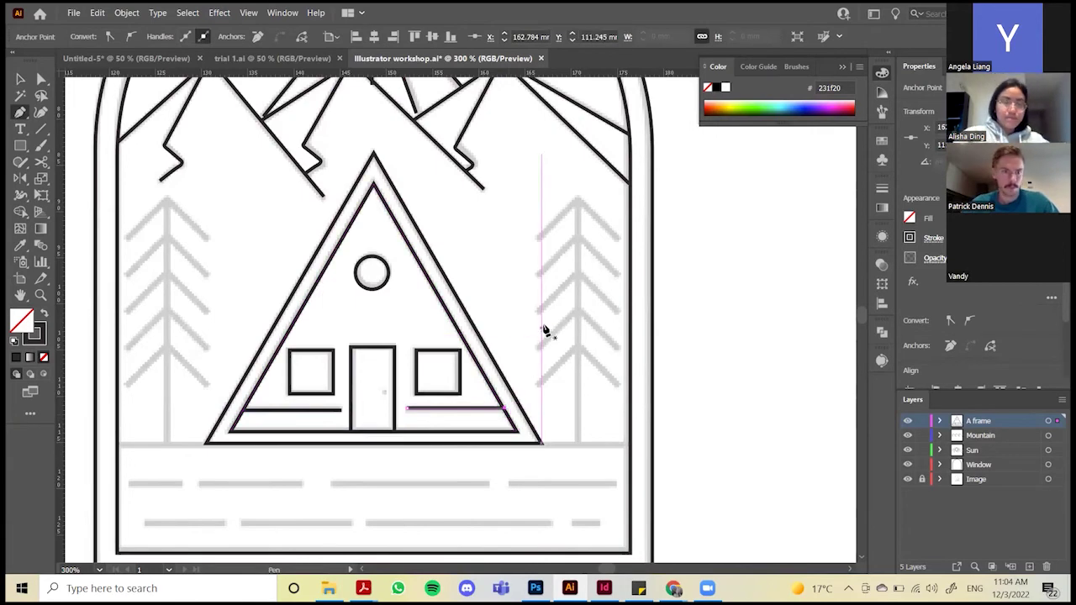
{"action": "key", "text": "ctrl+minus"}
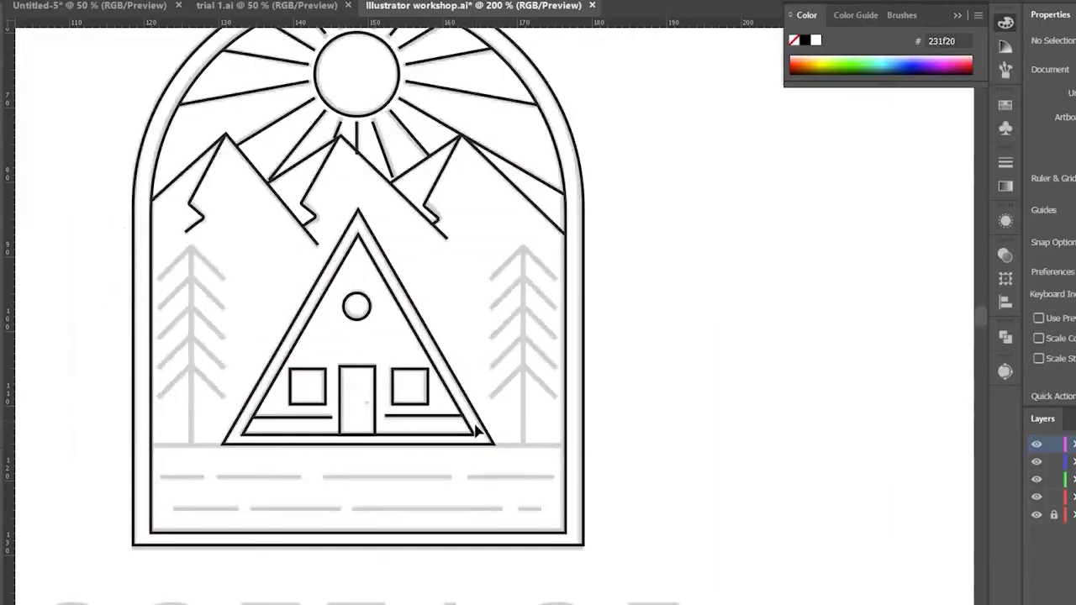
{"action": "key", "text": "ctrl+minus"}
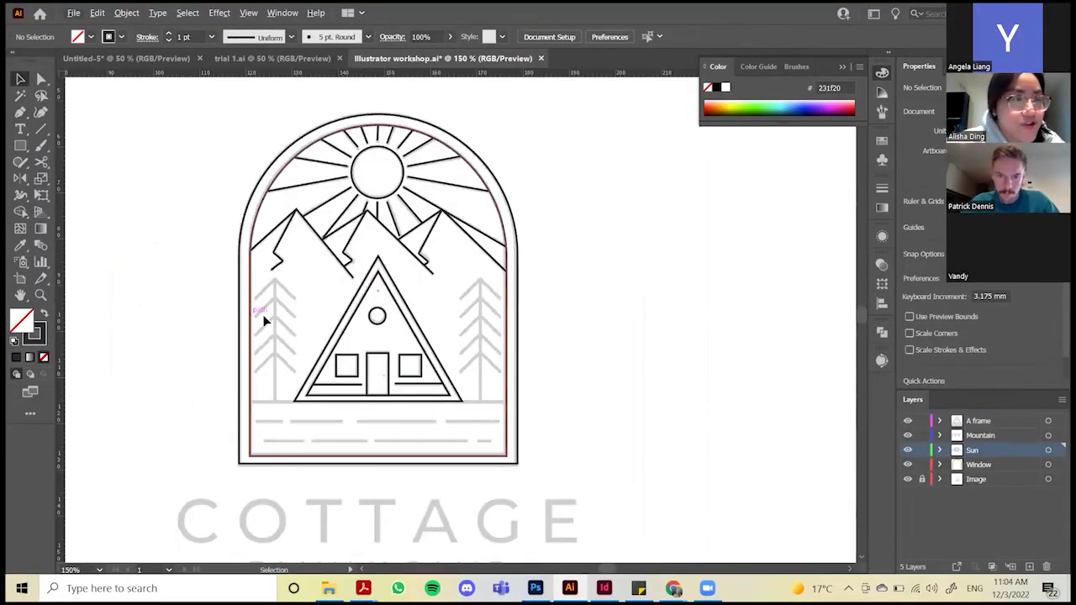
Draw the left tree's vertical trunk with the Pen tool, about 26.3 mm long, from the traced treetop to the ground line
{"action": "scroll", "coordinate": [264, 317], "scroll_direction": "up", "scroll_amount": 1}
{"action": "left_click", "coordinate": [20, 113]}
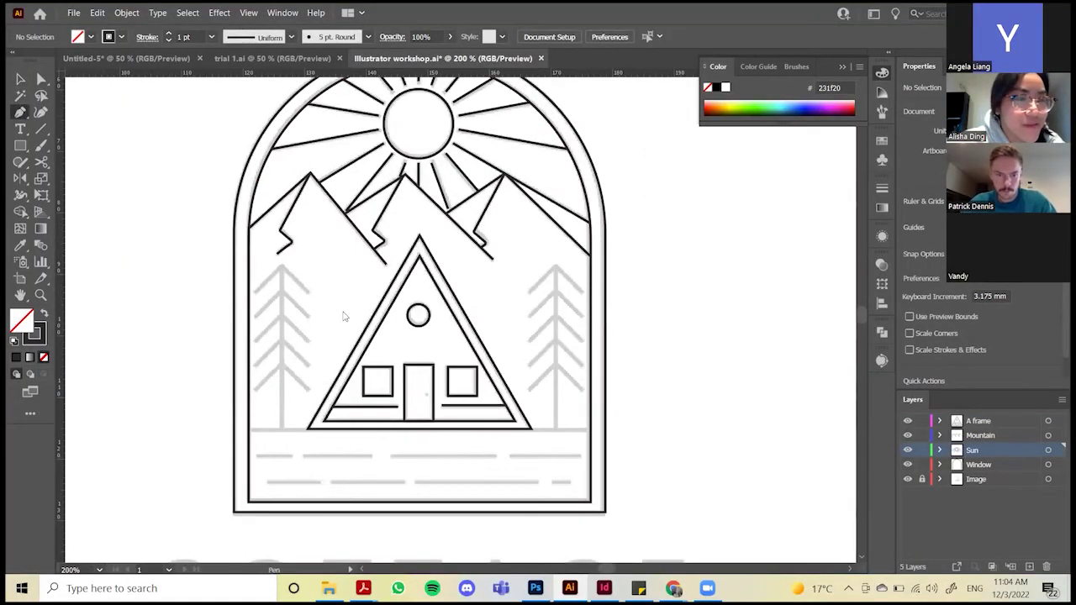
{"action": "left_click", "coordinate": [282, 270]}
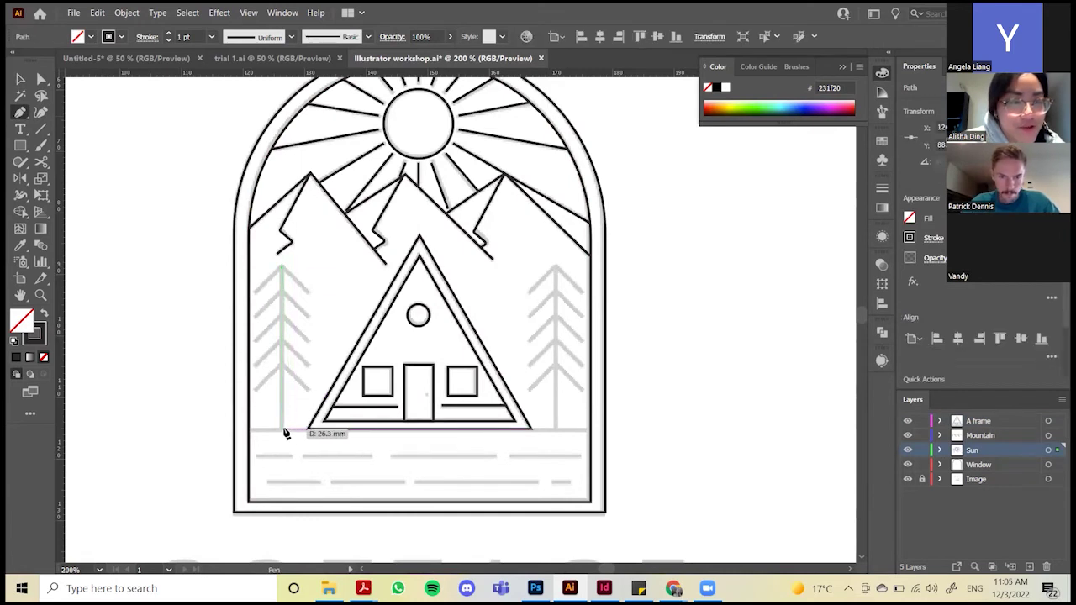
{"action": "left_click", "coordinate": [282, 429]}
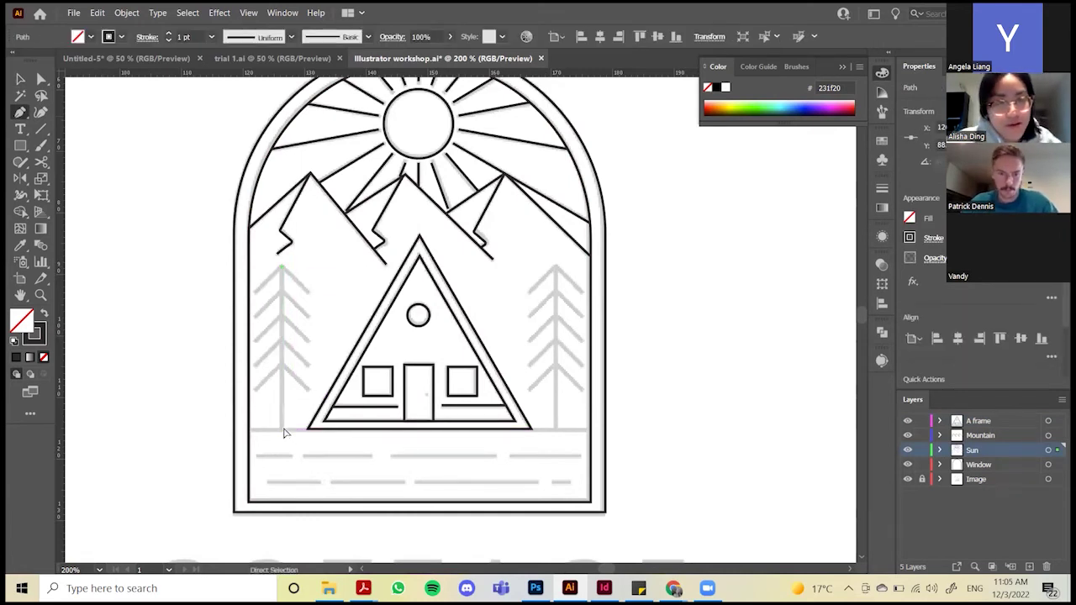
{"action": "key", "text": "v"}
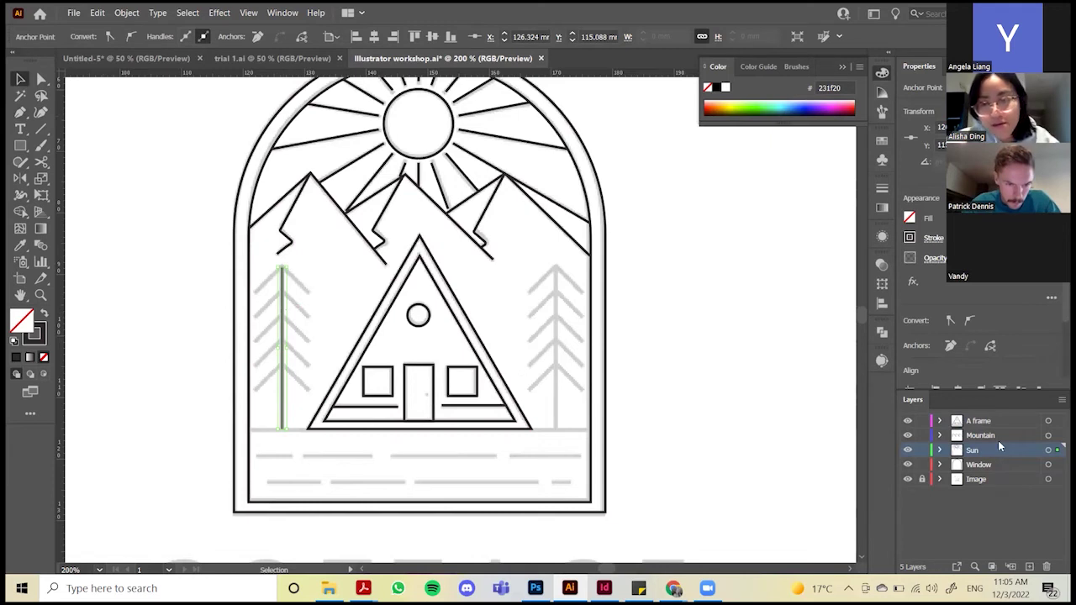
Create a new layer named Tree and move the trunk line from the Sun layer onto it
{"action": "left_click", "coordinate": [1031, 567]}
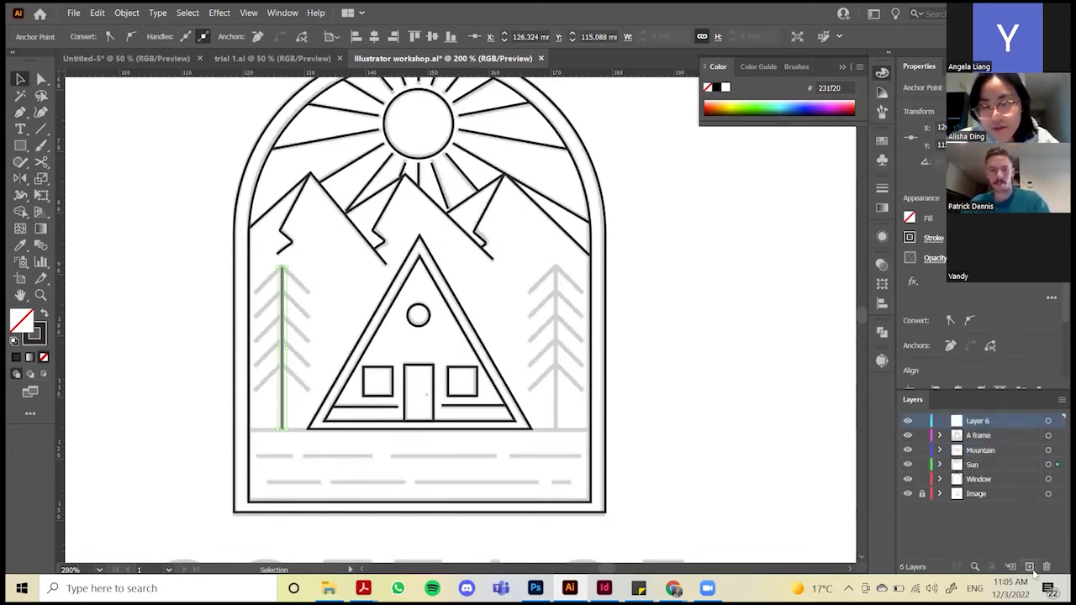
{"action": "double_click", "coordinate": [975, 420]}
{"action": "type", "text": "Tree"}
{"action": "key", "text": "Return"}
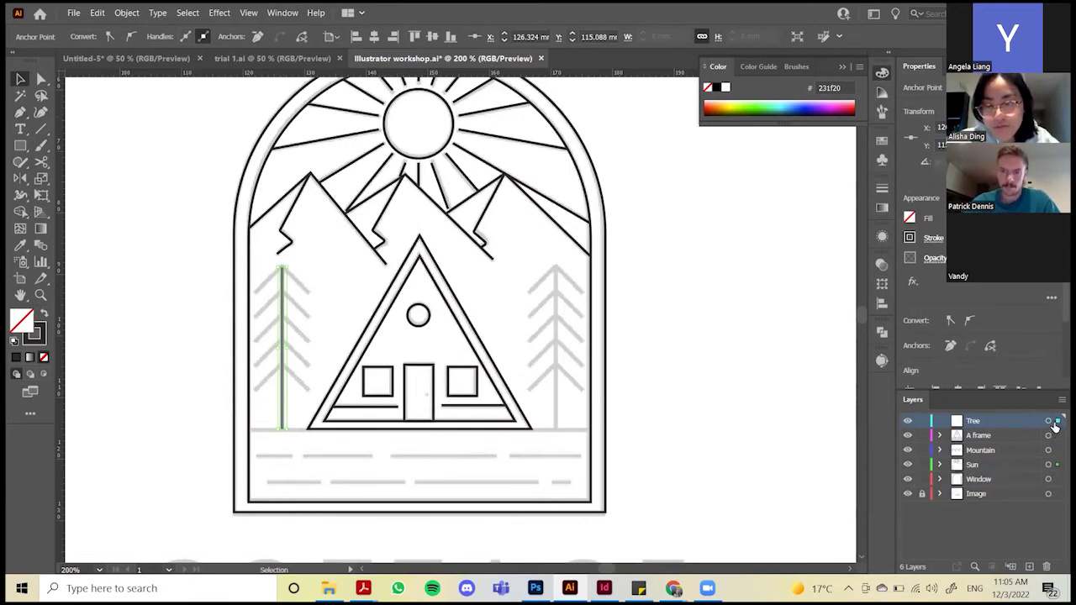
{"action": "left_click_drag", "start_coordinate": [1057, 464], "coordinate": [1055, 426]}
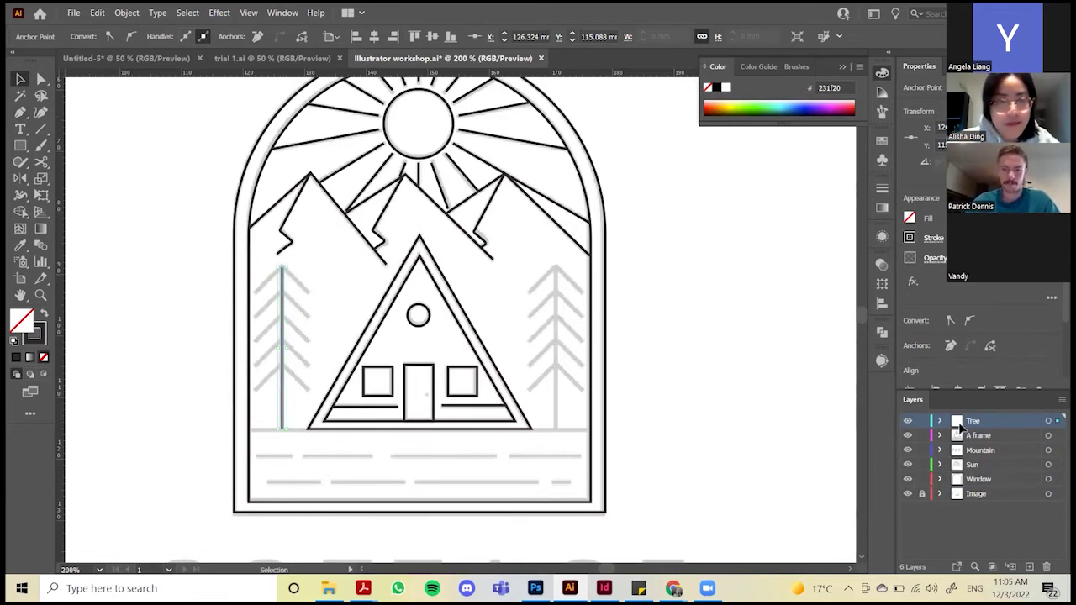
{"action": "right_click", "coordinate": [296, 323]}
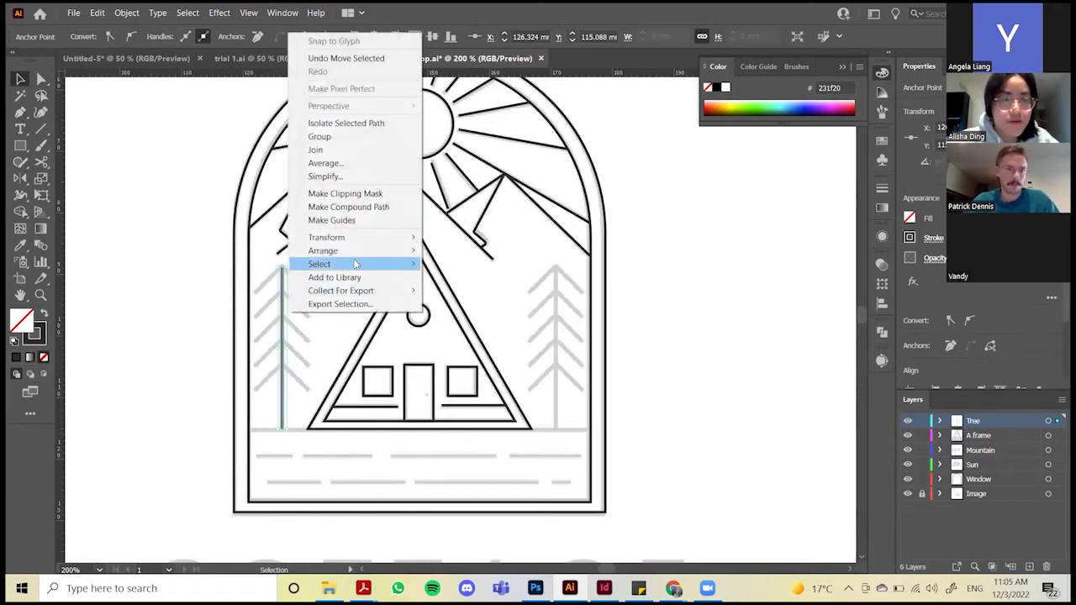
{"action": "mouse_move", "coordinate": [336, 251]}
{"action": "left_click", "coordinate": [531, 435]}
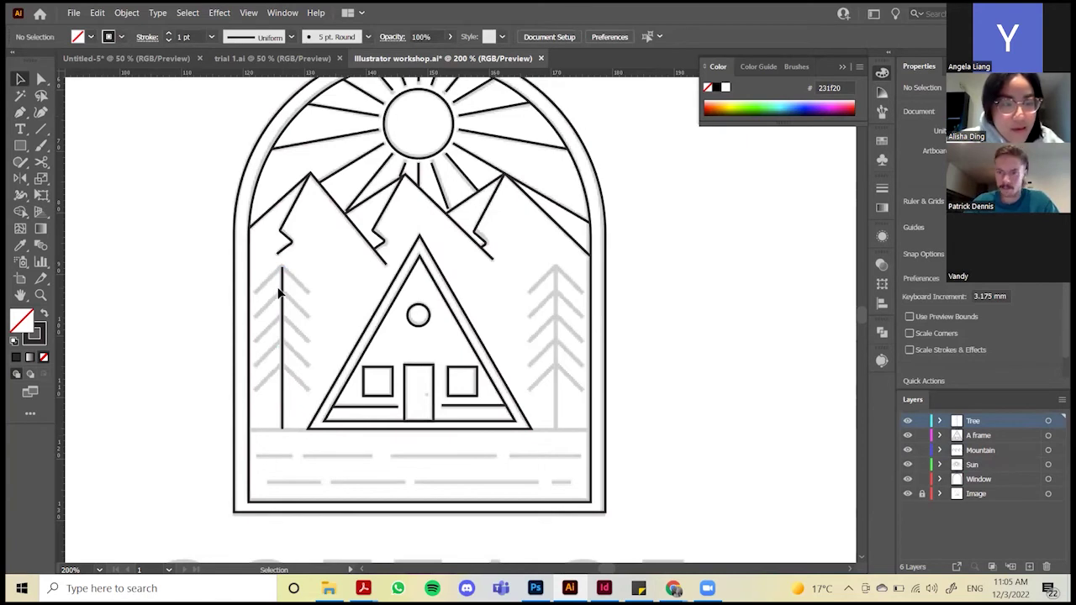
Draw an inverted-V branch across the left tree's trunk with the Pen tool and position it at the treetop
{"action": "scroll", "coordinate": [280, 293], "scroll_direction": "up", "scroll_amount": 1}
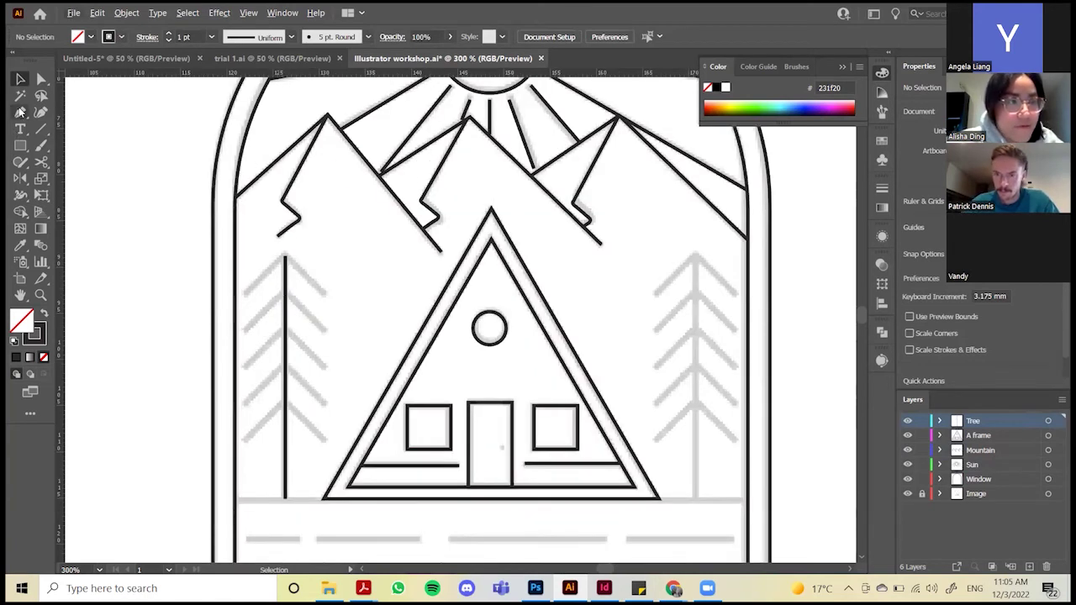
{"action": "key", "text": "p"}
{"action": "left_click", "coordinate": [244, 330]}
{"action": "left_click", "coordinate": [285, 293]}
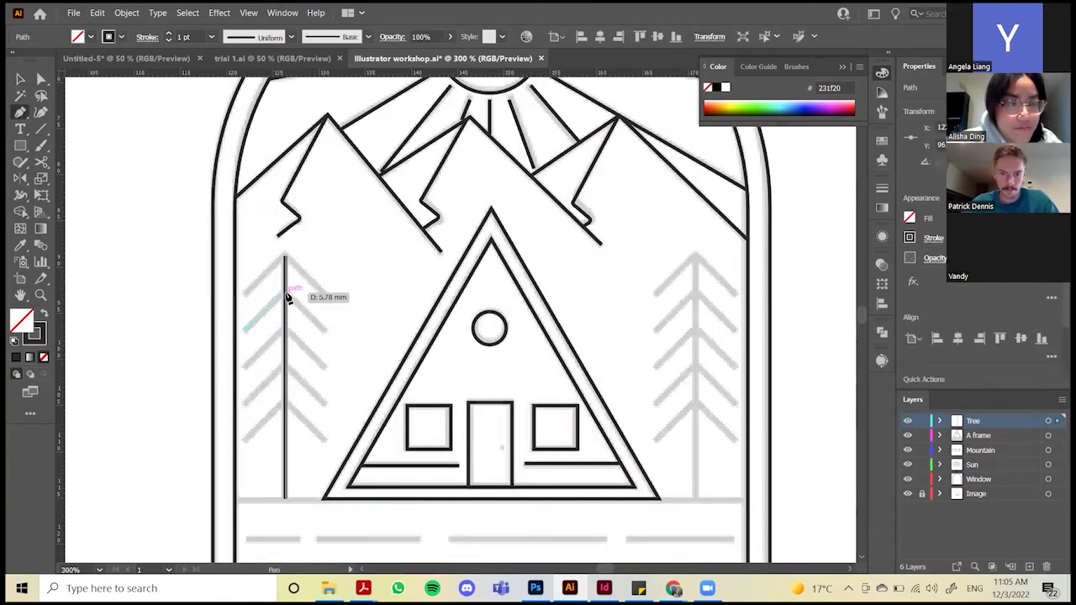
{"action": "left_click", "coordinate": [320, 327]}
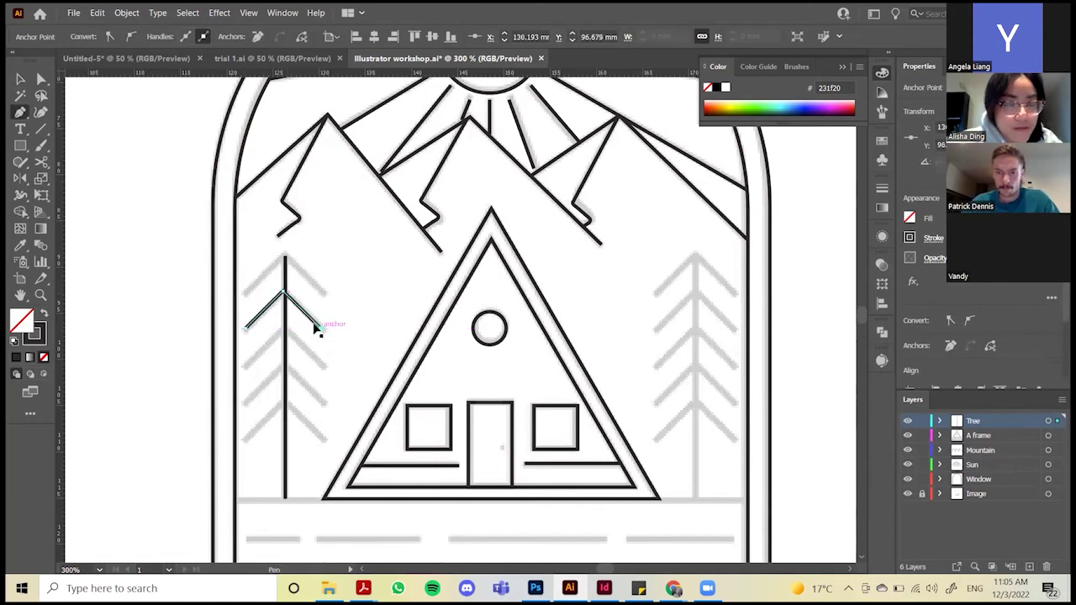
{"action": "key", "text": "v"}
{"action": "mouse_move", "coordinate": [311, 321]}
{"action": "left_mouse_down"}
{"action": "mouse_move", "coordinate": [312, 282]}
{"action": "mouse_move", "coordinate": [313, 322]}
{"action": "left_mouse_up"}
{"action": "key", "text": "ctrl+z"}
Duplicate the treetop branch down the trunk onto the next three traced branch rows
{"action": "left_click_drag", "start_coordinate": [312, 284], "coordinate": [331, 333]}
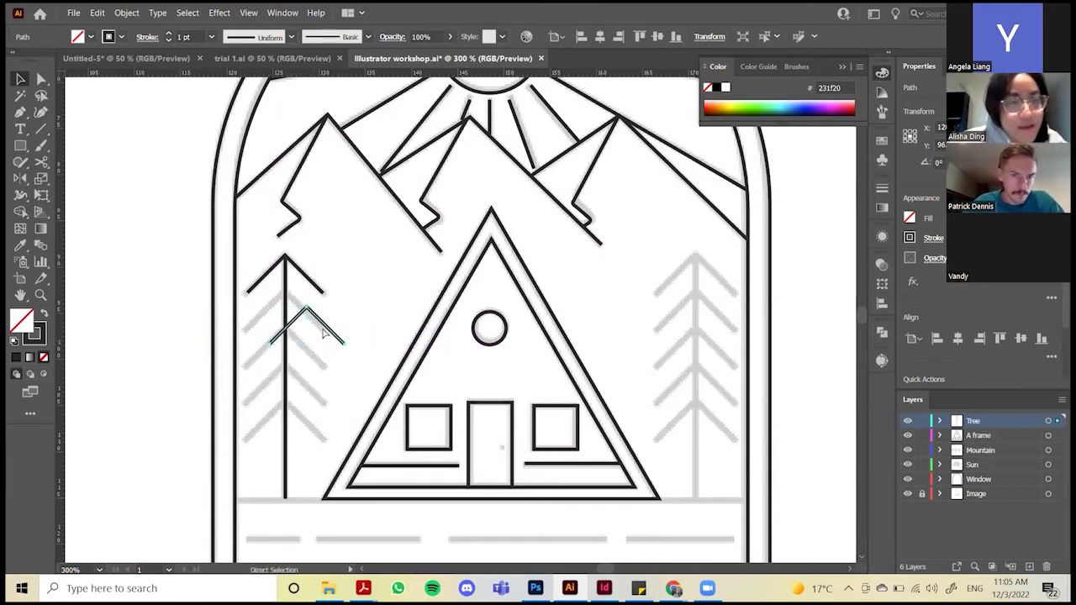
{"action": "key", "text": "ctrl+z"}
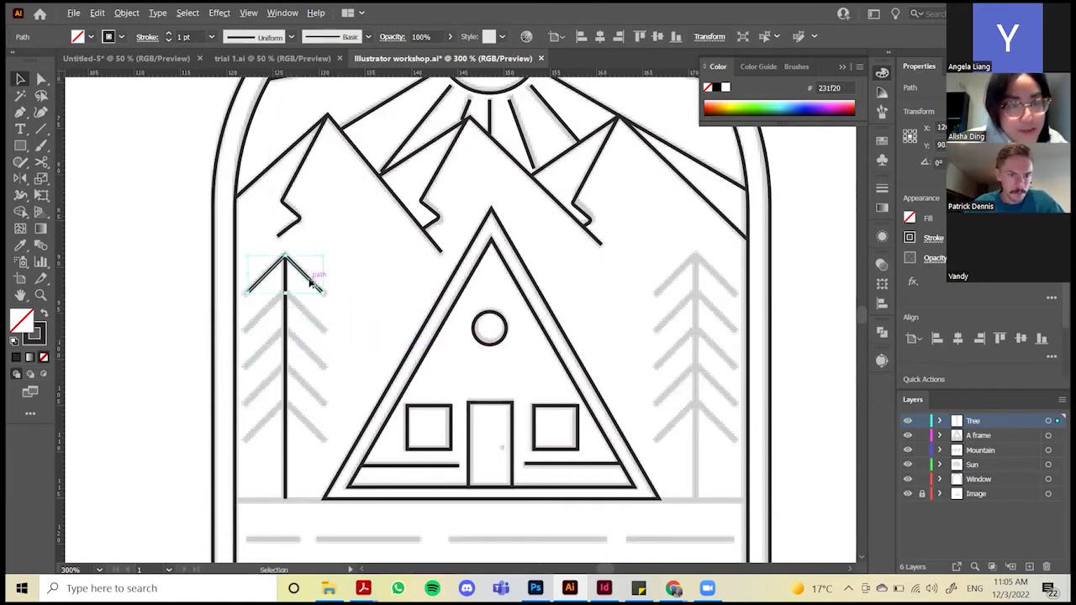
{"action": "left_click_drag", "start_coordinate": [311, 284], "coordinate": [313, 362]}
{"action": "left_click", "coordinate": [367, 308]}
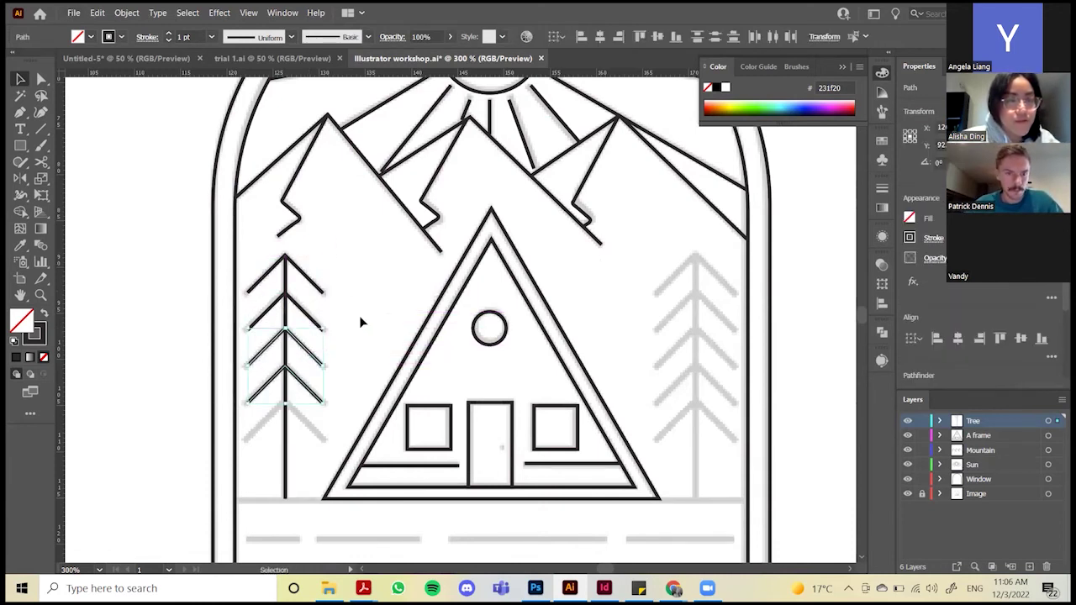
Duplicate the lowest branch downward onto the fifth traced row of the left tree
{"action": "left_click", "coordinate": [359, 315]}
{"action": "left_click_drag", "start_coordinate": [303, 257], "coordinate": [320, 294]}
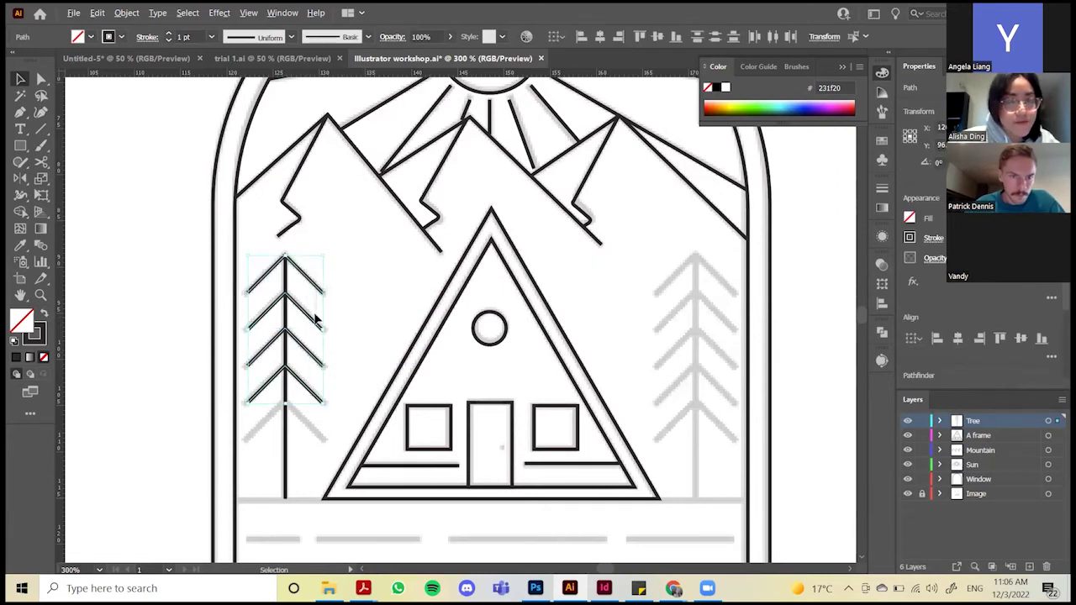
{"action": "left_click", "coordinate": [309, 412]}
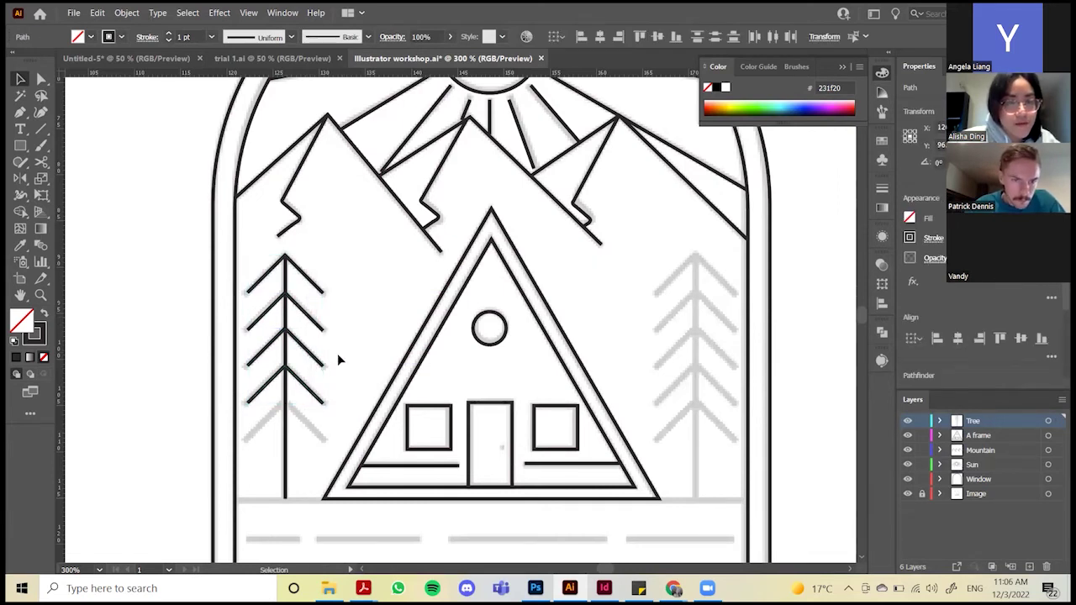
{"action": "left_click", "coordinate": [311, 392]}
{"action": "left_click_drag", "start_coordinate": [315, 392], "coordinate": [325, 428]}
{"action": "left_click", "coordinate": [288, 300]}
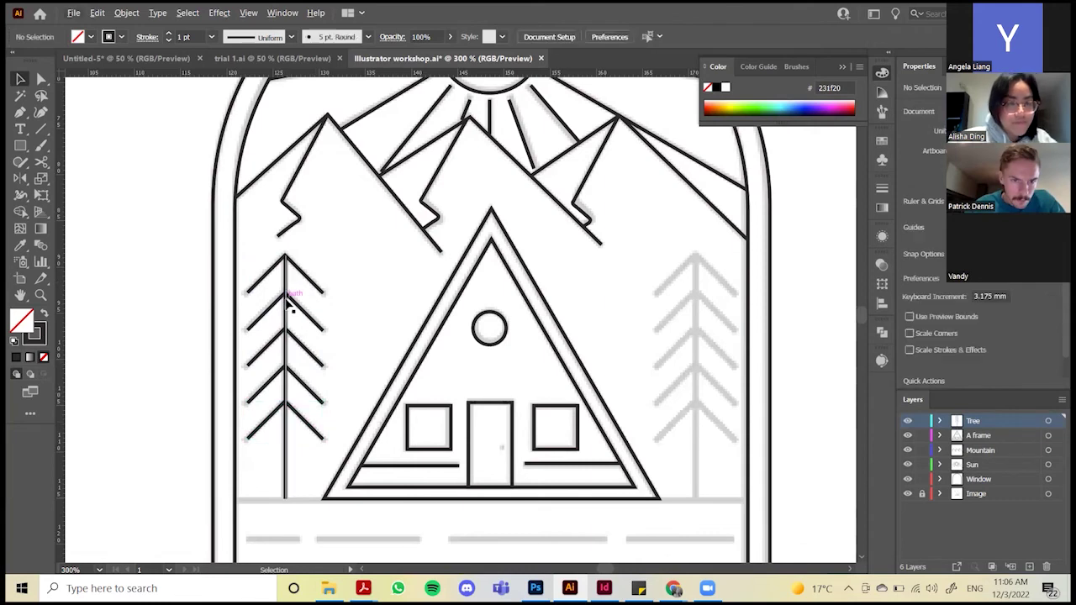
Isolate the left tree's second branch from the top and return to the full artwork
{"action": "scroll", "coordinate": [299, 312], "scroll_direction": "down", "scroll_amount": 1}
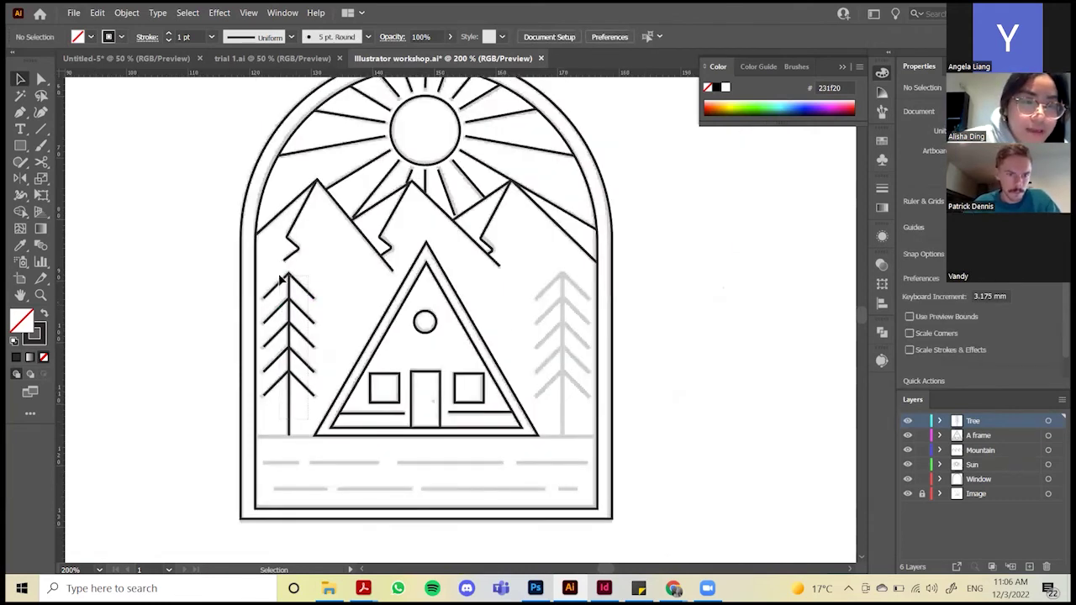
{"action": "left_click", "coordinate": [312, 293]}
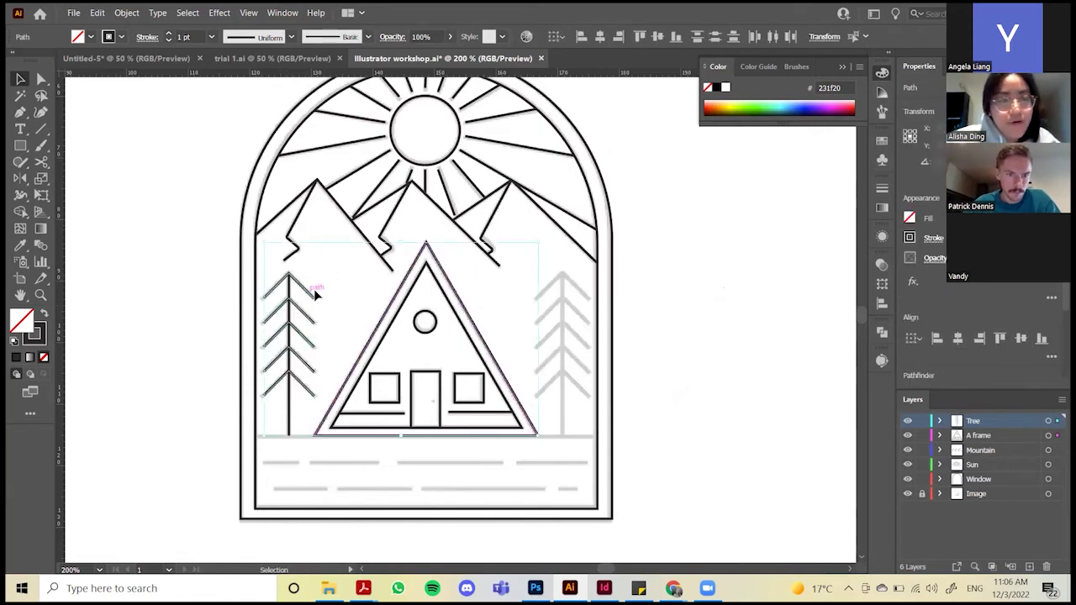
{"action": "left_click", "coordinate": [318, 296]}
{"action": "left_click", "coordinate": [310, 322]}
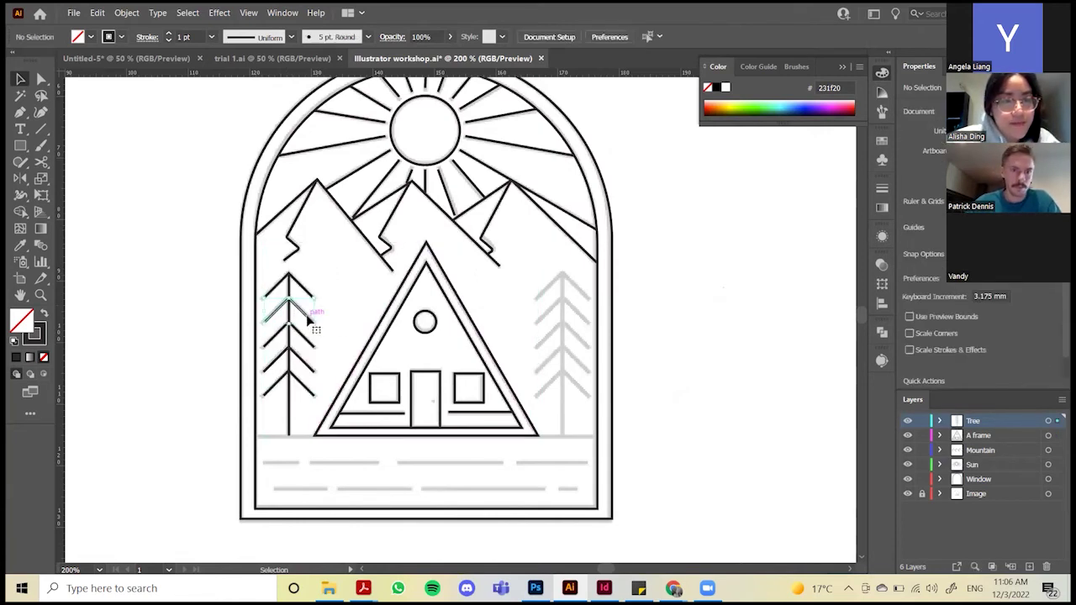
{"action": "double_click", "coordinate": [313, 320]}
{"action": "left_click", "coordinate": [331, 306]}
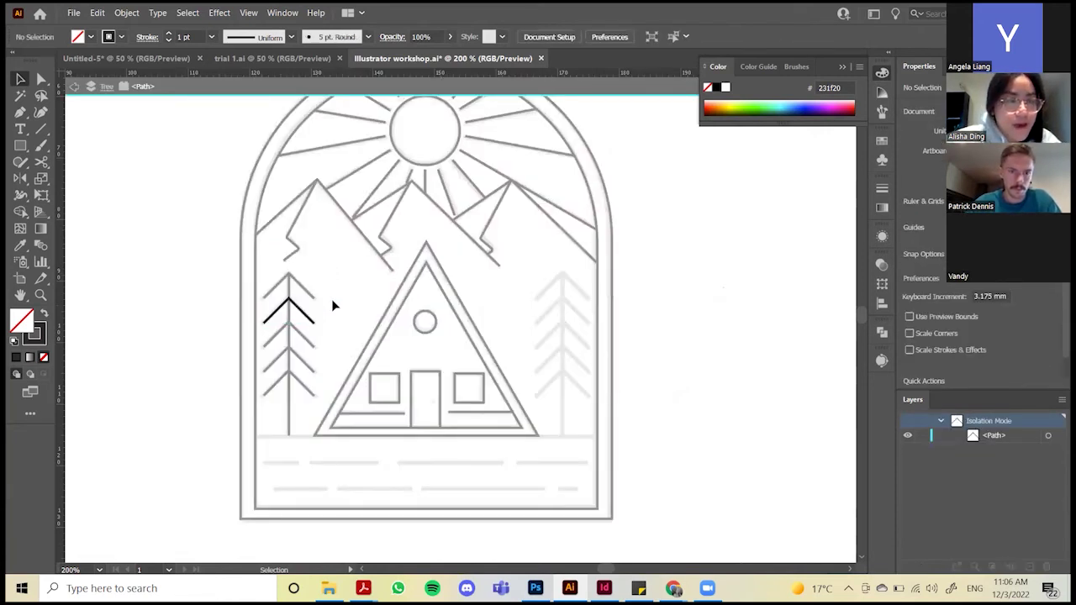
{"action": "left_click", "coordinate": [74, 88]}
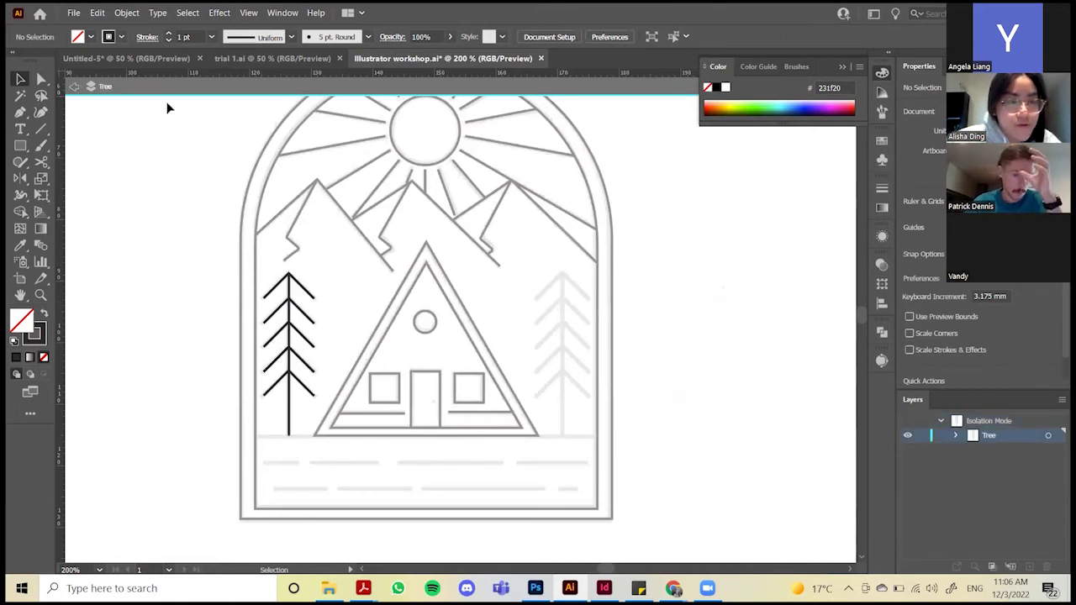
{"action": "left_click", "coordinate": [74, 86]}
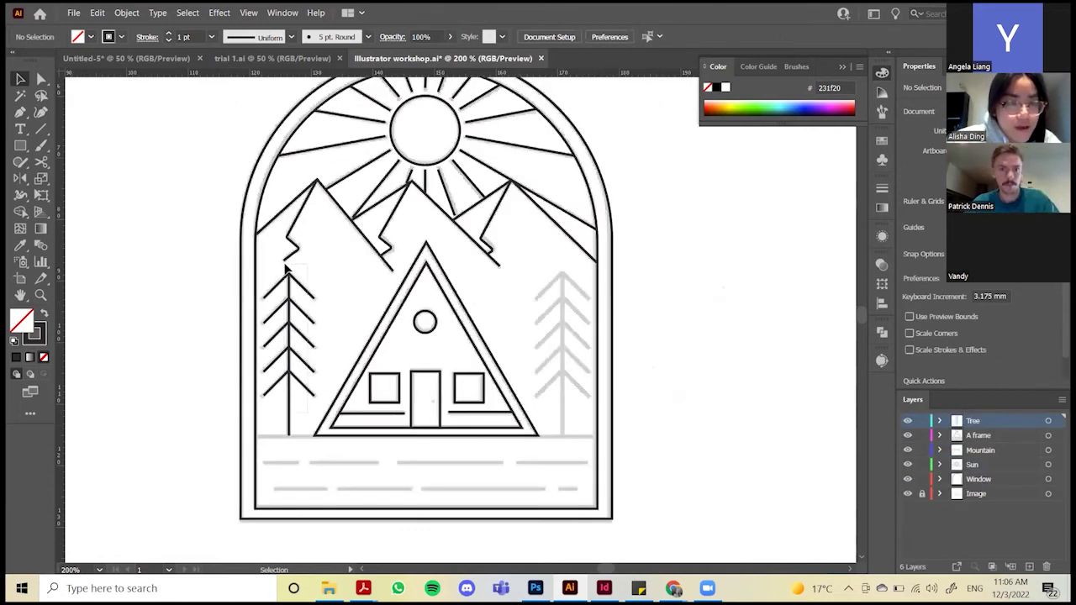
Select the left tree's trunk and all its branches and group them
{"action": "left_click", "coordinate": [280, 278]}
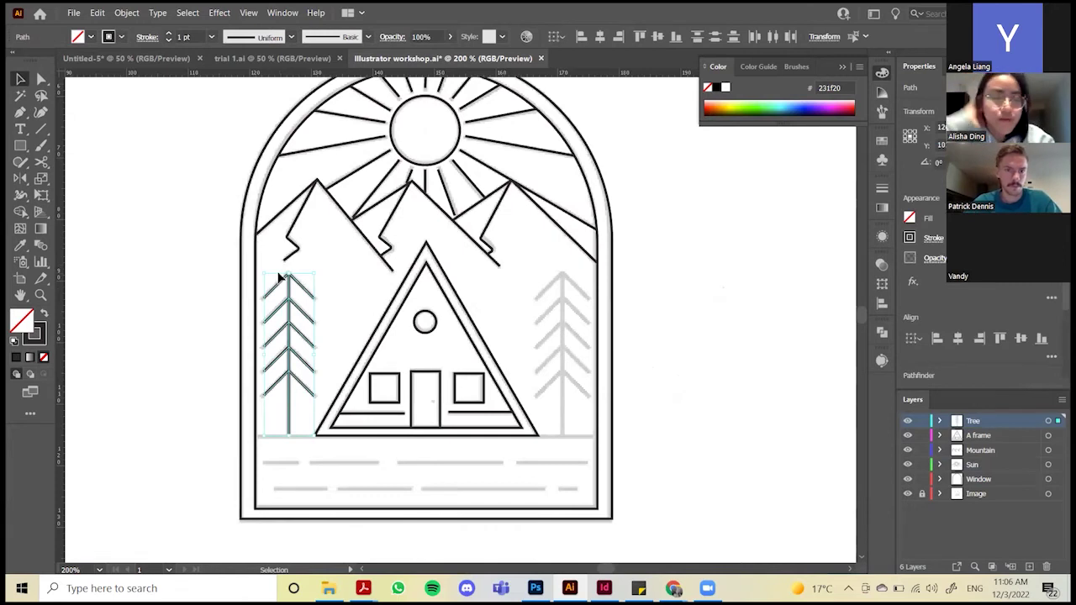
{"action": "key", "text": "a"}
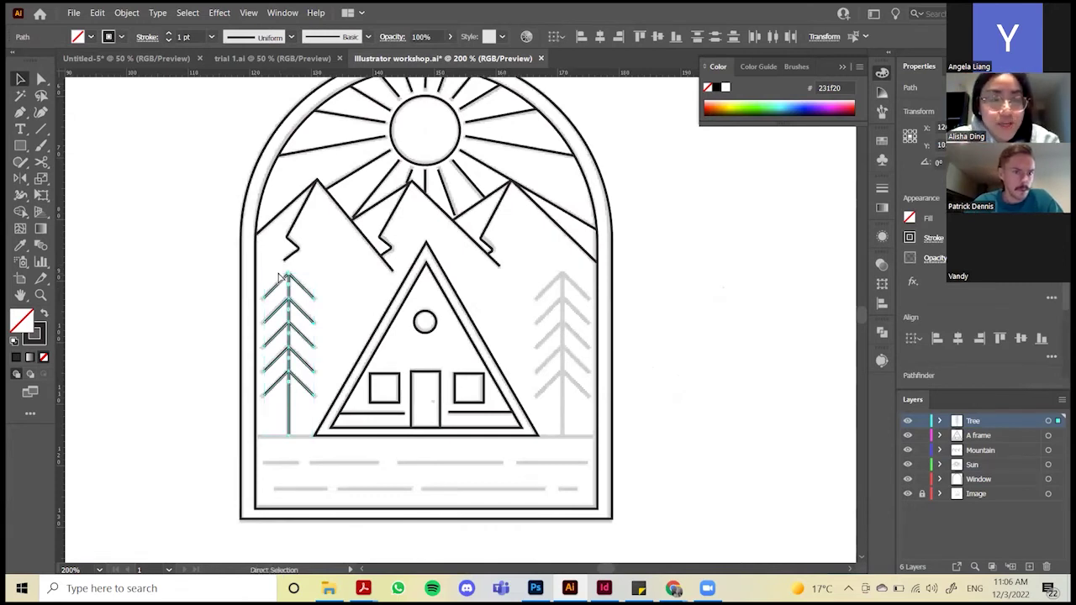
{"action": "key", "text": "v"}
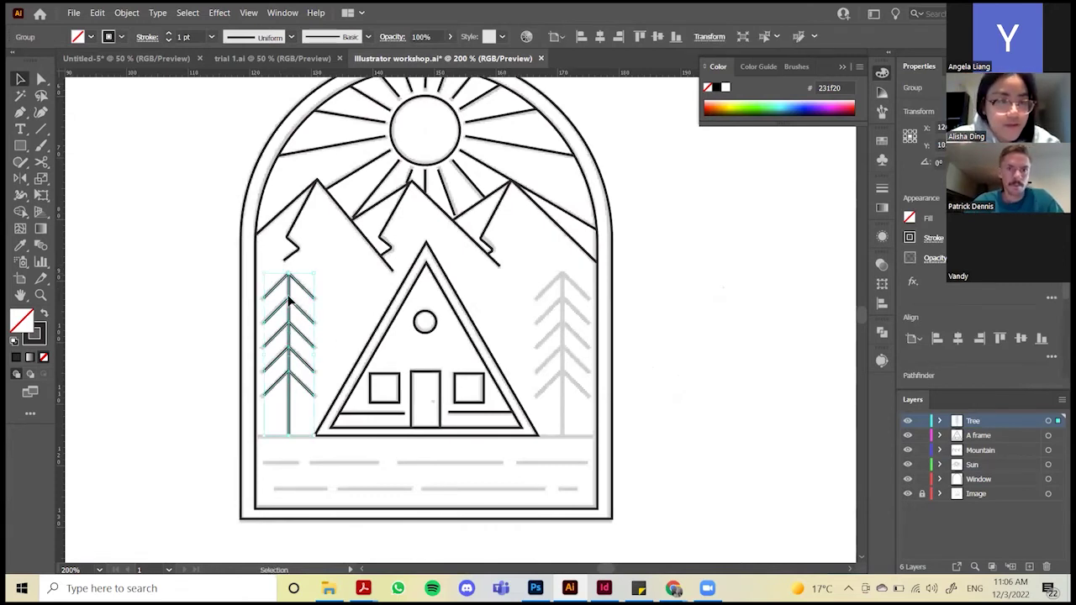
{"action": "key", "text": "ctrl+z"}
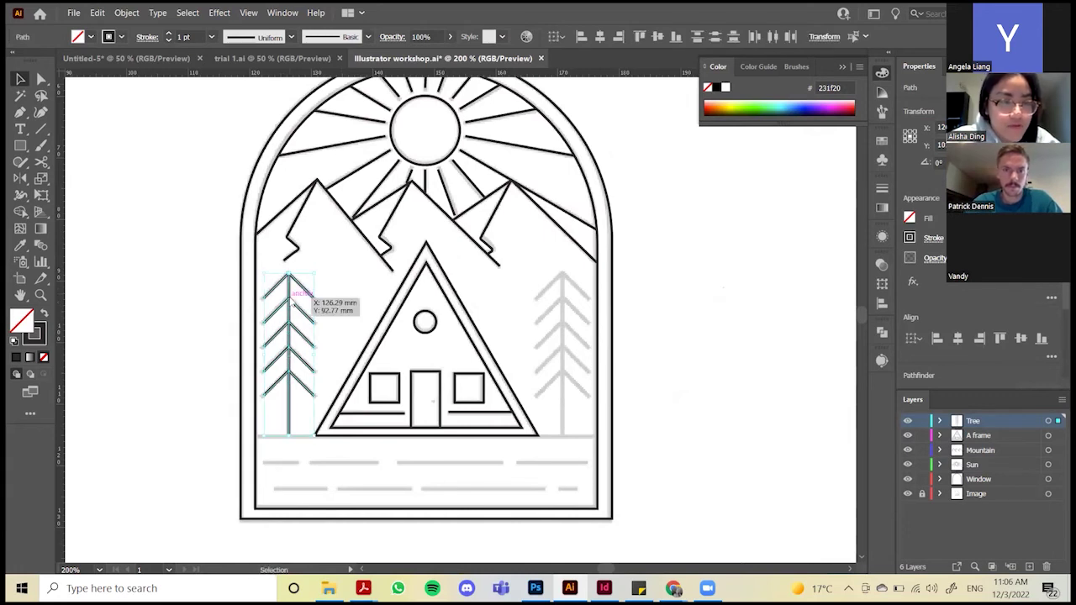
{"action": "right_click", "coordinate": [292, 301]}
{"action": "left_click", "coordinate": [323, 371]}
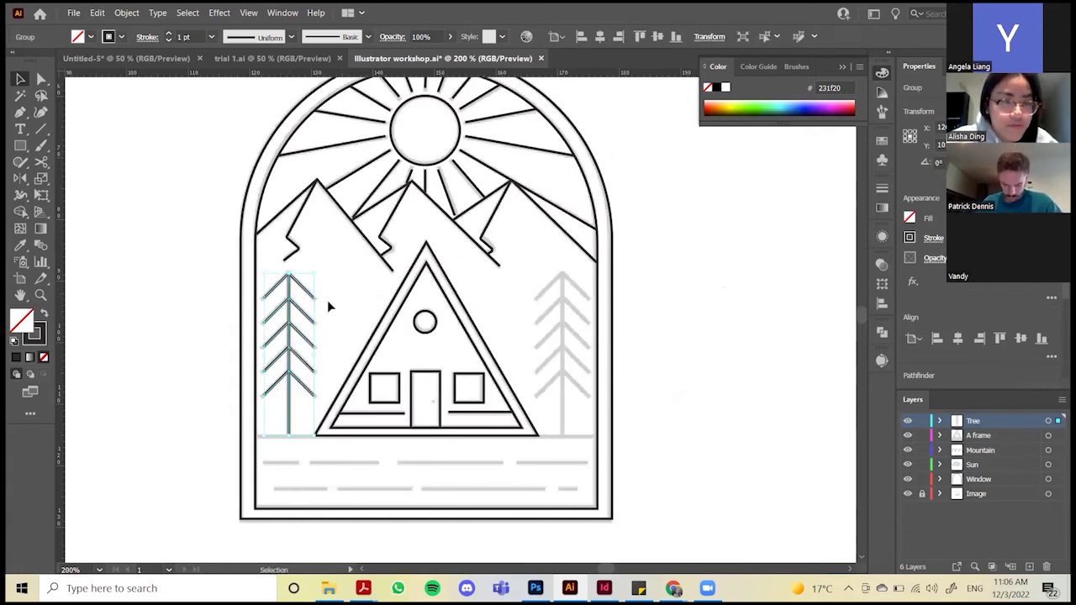
Enter isolation mode on the left tree group and select its top branch
{"action": "left_click", "coordinate": [312, 293]}
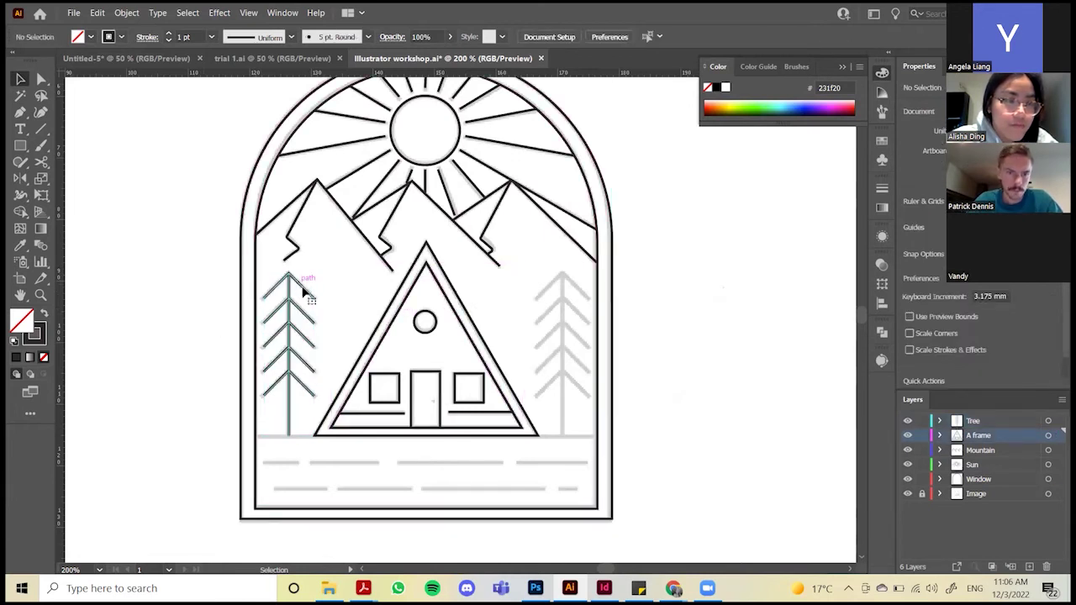
{"action": "left_click_drag", "start_coordinate": [303, 288], "coordinate": [325, 302]}
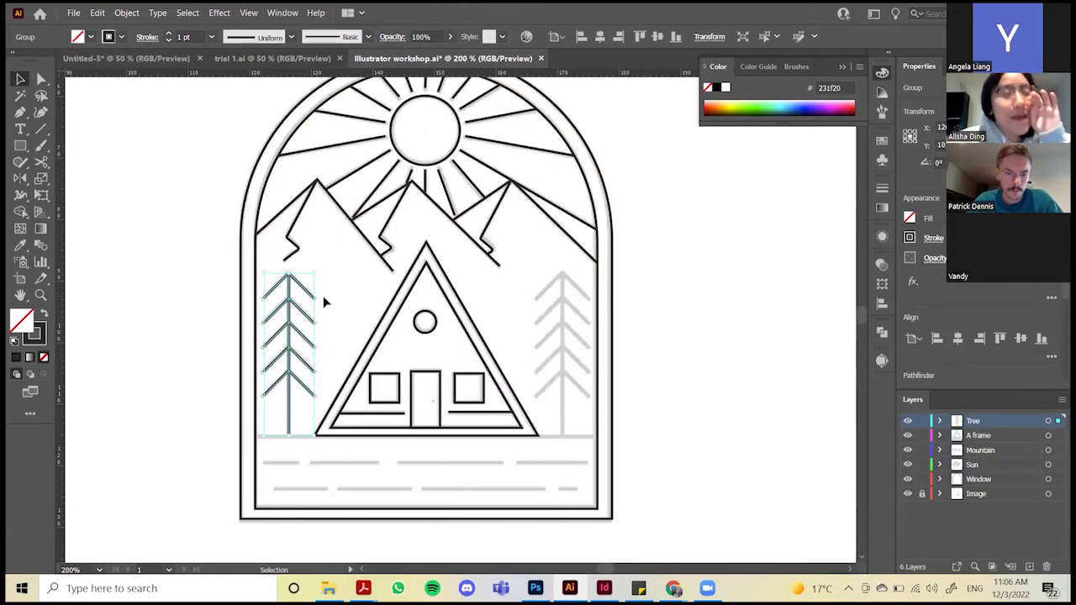
{"action": "scroll", "coordinate": [320, 300], "scroll_direction": "up", "scroll_amount": 1}
{"action": "left_click", "coordinate": [291, 281]}
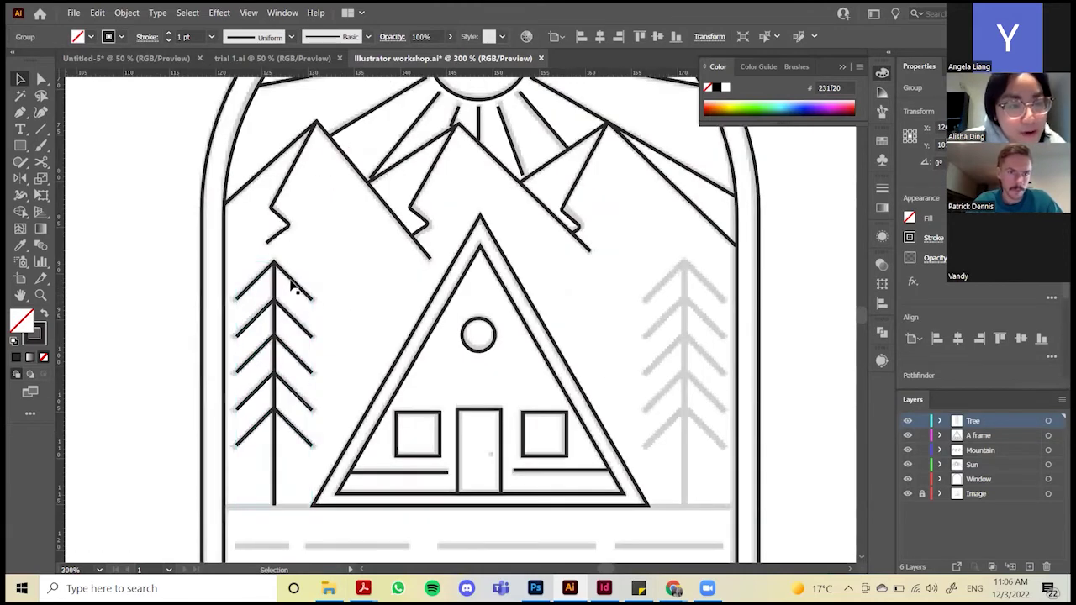
{"action": "left_click", "coordinate": [295, 286]}
{"action": "left_click", "coordinate": [318, 295]}
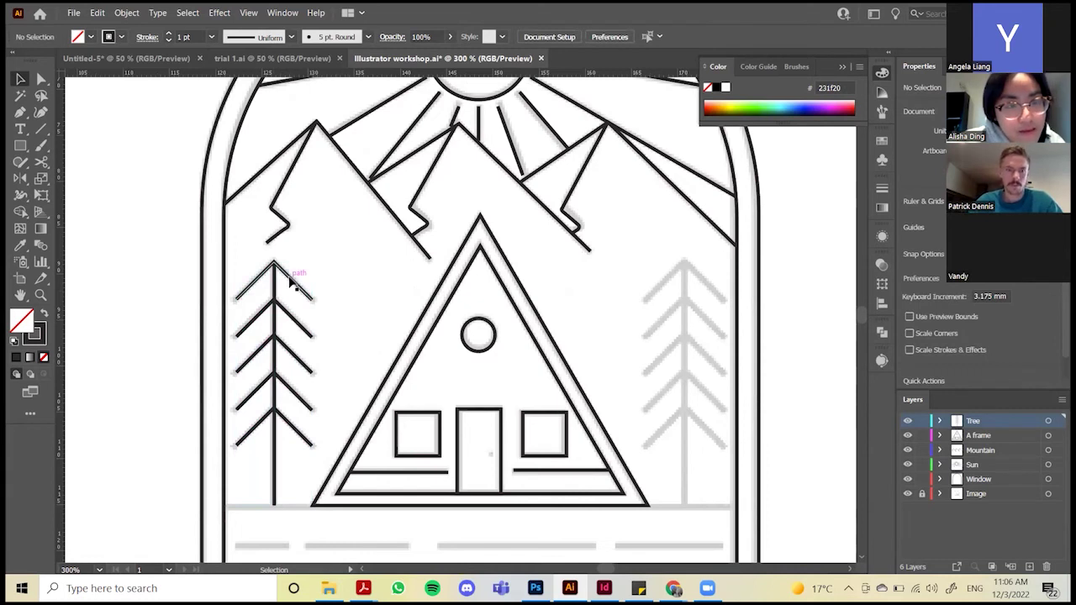
{"action": "double_click", "coordinate": [291, 282]}
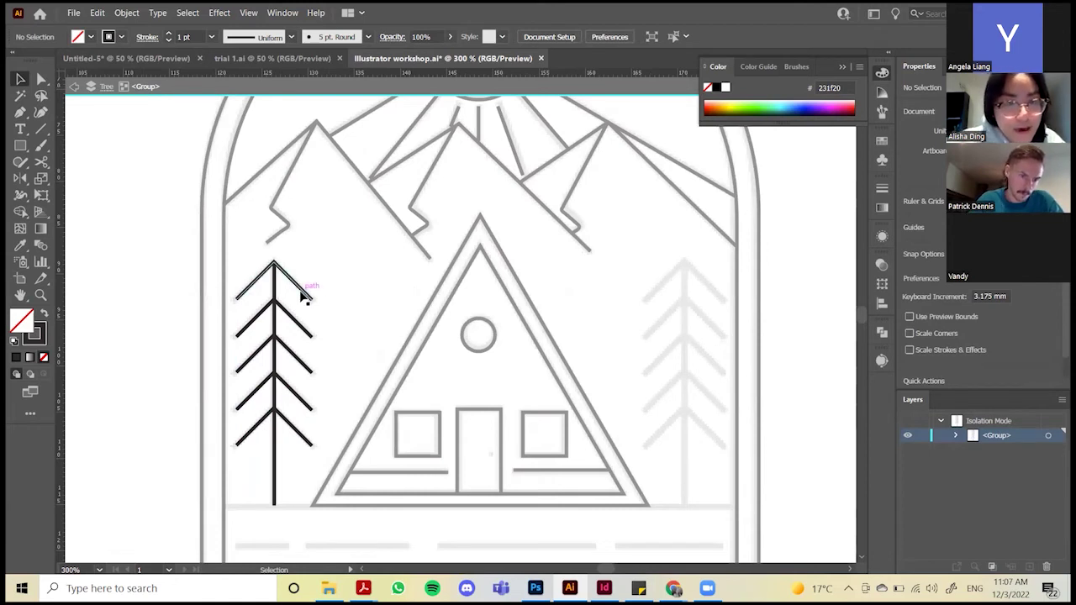
{"action": "mouse_move", "coordinate": [303, 293]}
{"action": "left_mouse_down"}
{"action": "mouse_move", "coordinate": [336, 291]}
{"action": "mouse_move", "coordinate": [307, 296]}
{"action": "left_mouse_up"}
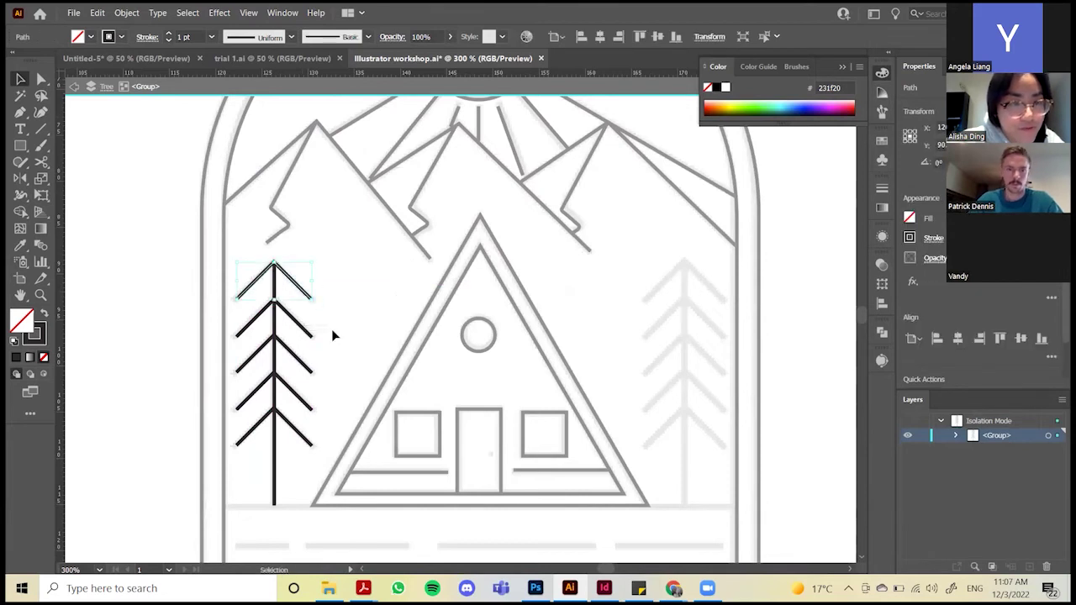
Move the left tree's top branch about 2.3 mm down within its group and return to the full artwork
{"action": "left_click", "coordinate": [308, 333]}
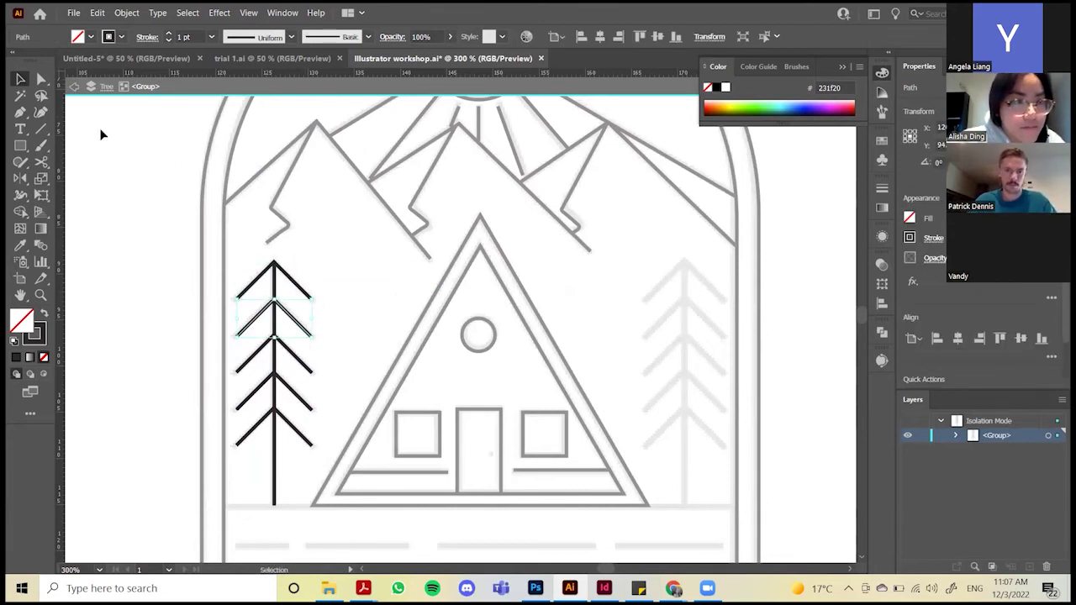
{"action": "left_click_drag", "start_coordinate": [292, 271], "coordinate": [296, 287]}
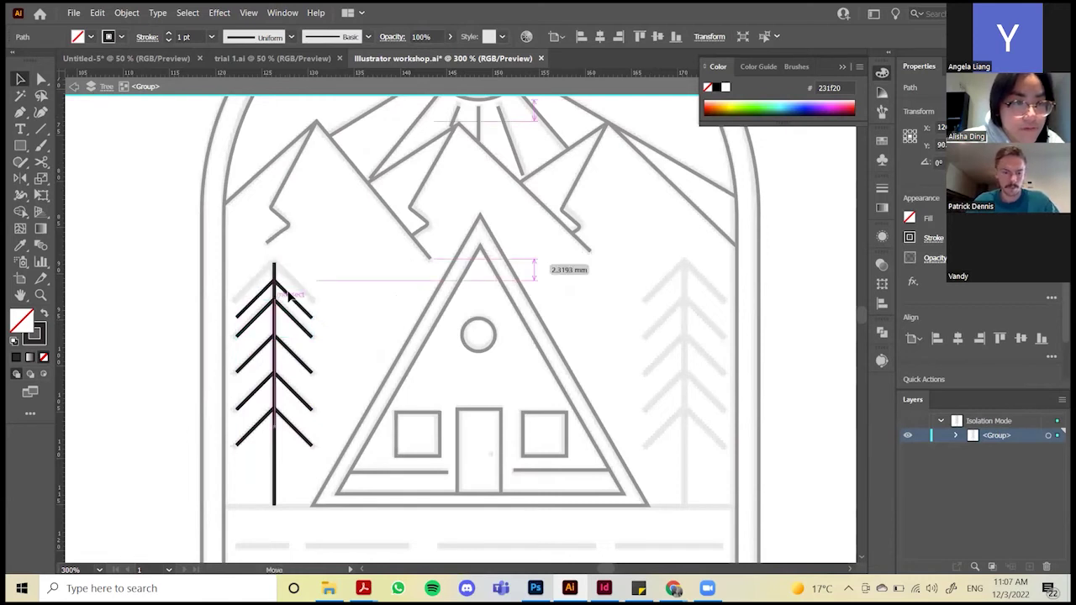
{"action": "left_click", "coordinate": [74, 88]}
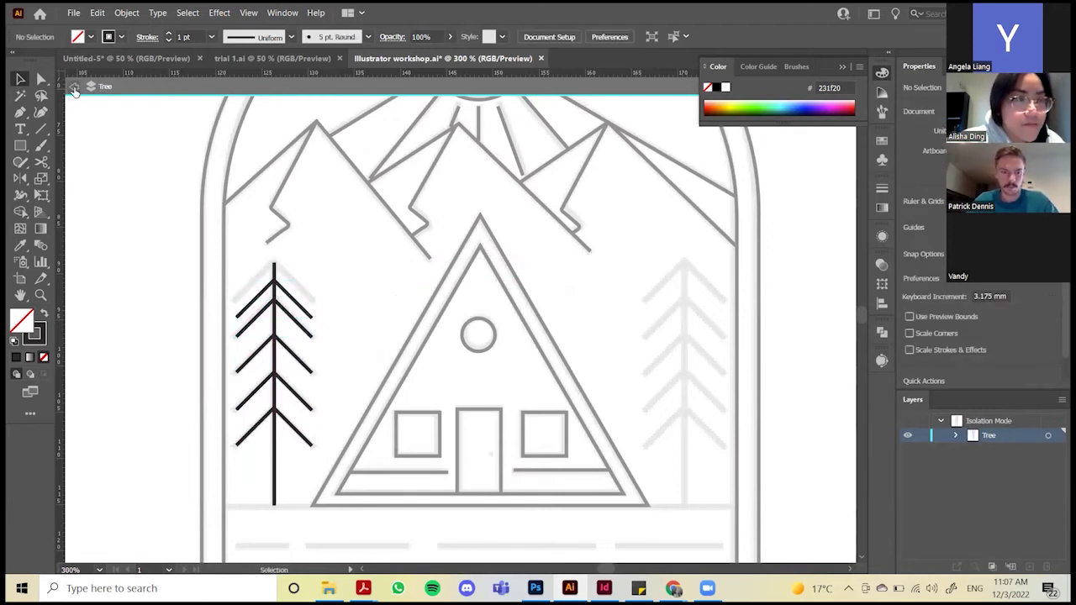
{"action": "left_click", "coordinate": [74, 87]}
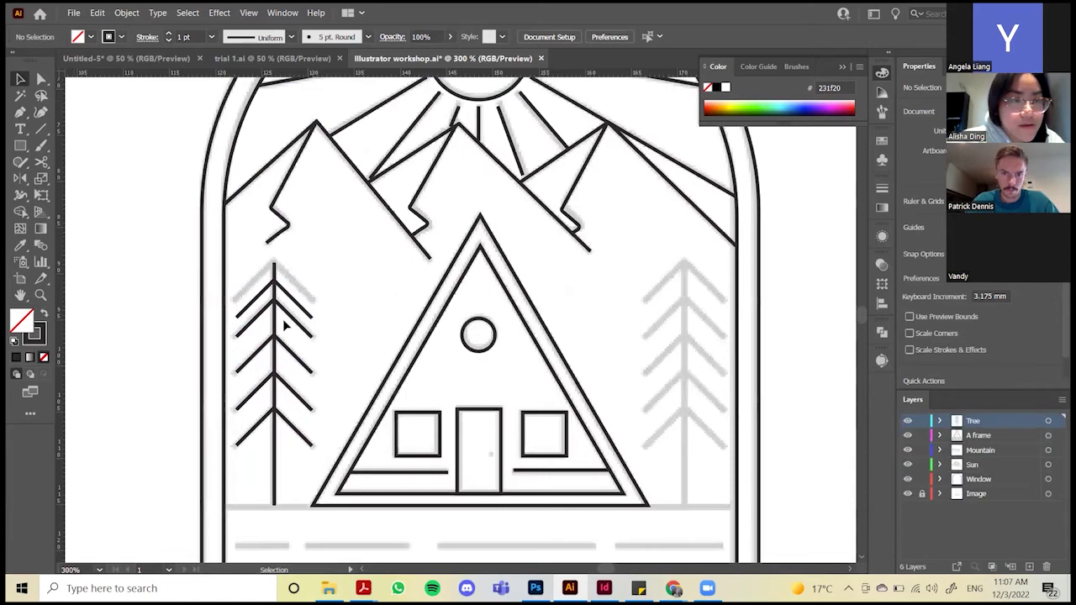
Try to move the whole left tree toward the cabin, then undo that move and the top branch's shift
{"action": "left_click_drag", "start_coordinate": [276, 324], "coordinate": [323, 266]}
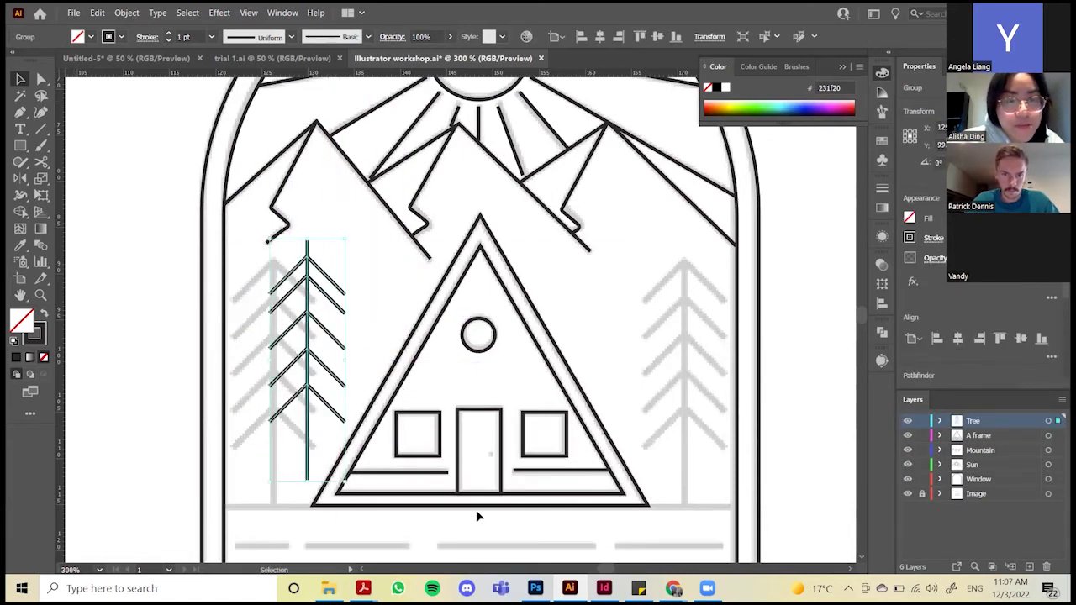
{"action": "key", "text": "ctrl+z"}
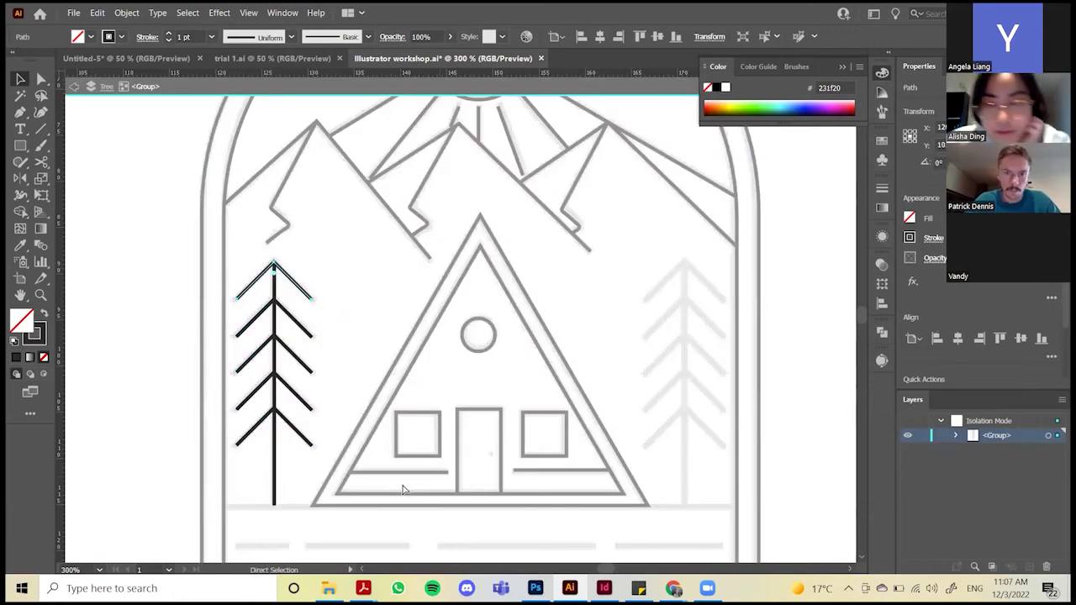
{"action": "key", "text": "v"}
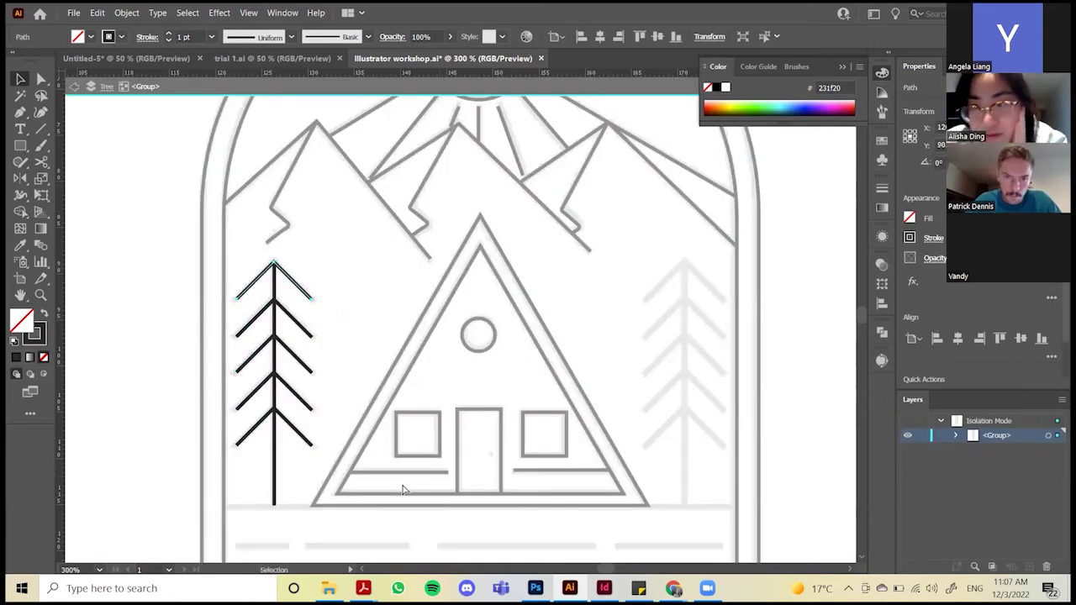
Exit the tree group's isolation and duplicate the tree 44.53 mm horizontally onto the traced tree on the cabin's other side
{"action": "scroll", "coordinate": [343, 343], "scroll_direction": "down", "scroll_amount": 2}
{"action": "left_click", "coordinate": [337, 345]}
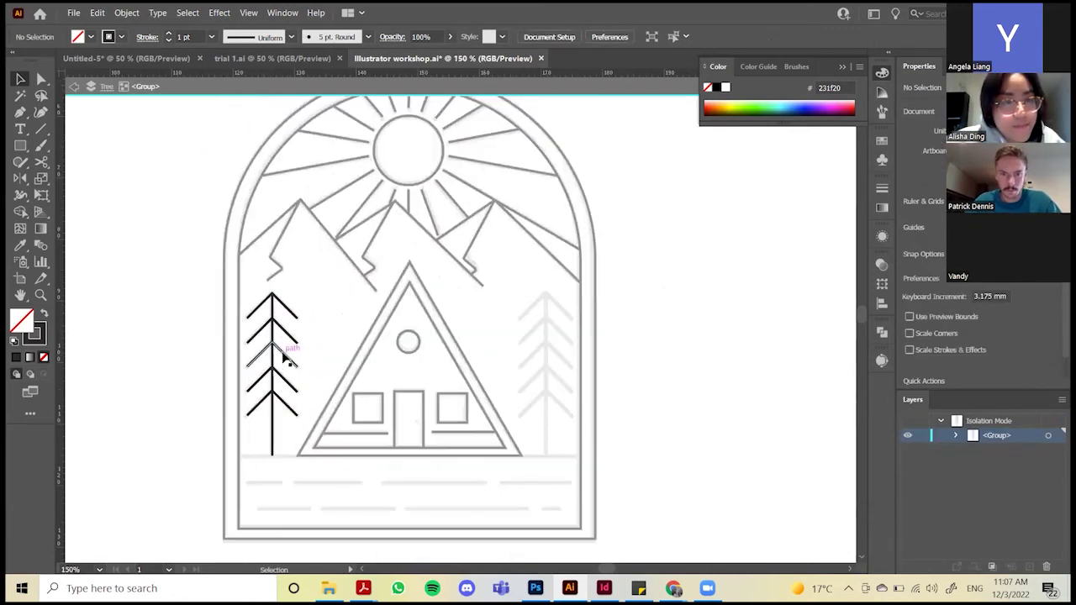
{"action": "double_click", "coordinate": [330, 320]}
{"action": "left_click_drag", "start_coordinate": [285, 348], "coordinate": [563, 343]}
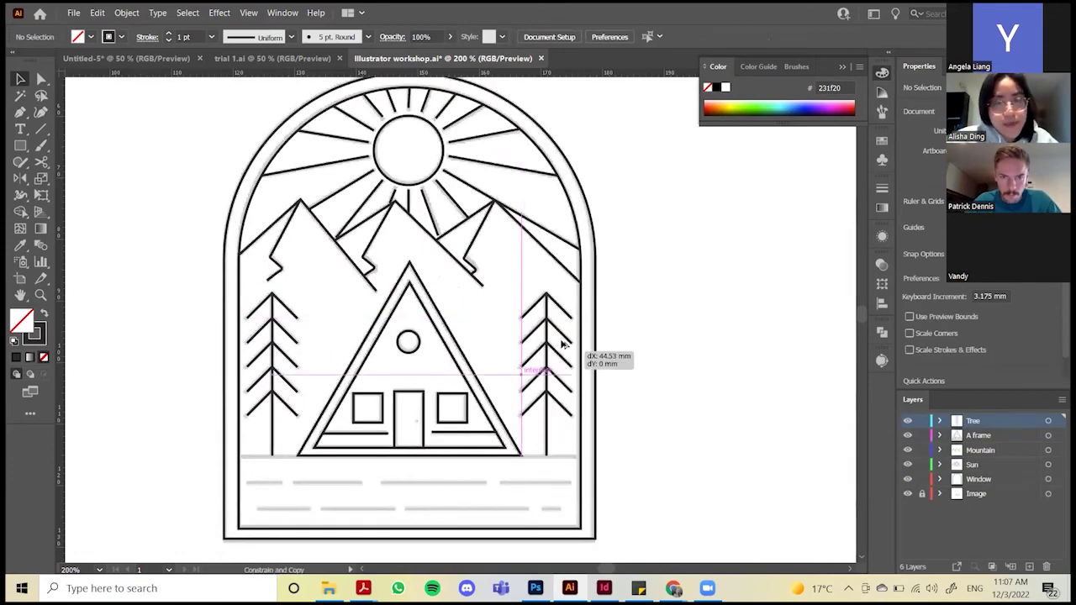
Draw a straight ground line with the Pen tool along the cabin's base, spanning the inner window outline from side to side
{"action": "scroll", "coordinate": [406, 337], "scroll_direction": "down", "scroll_amount": 1}
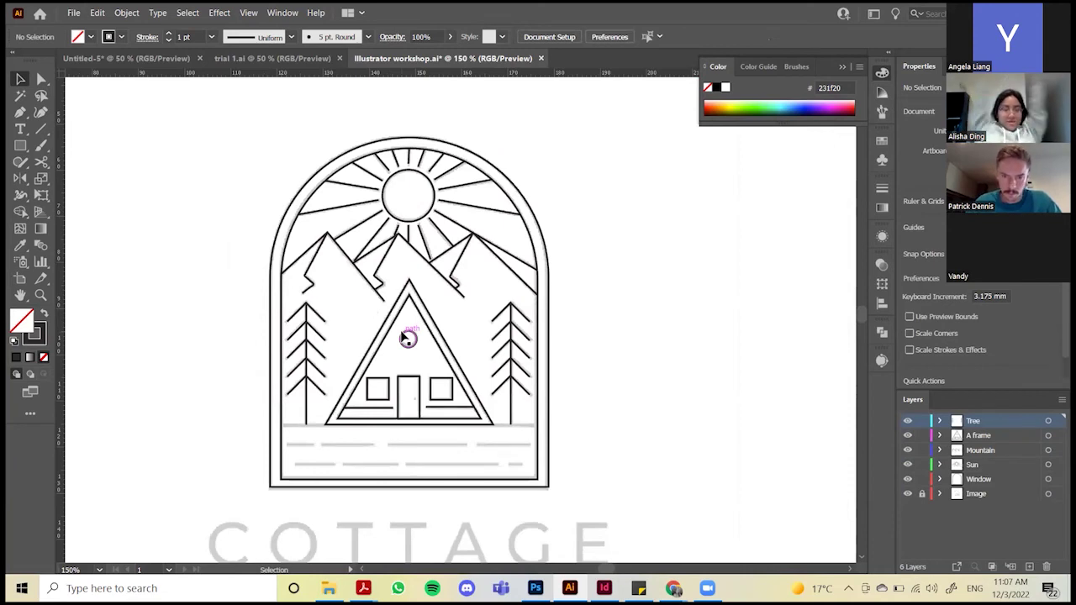
{"action": "key", "text": "p"}
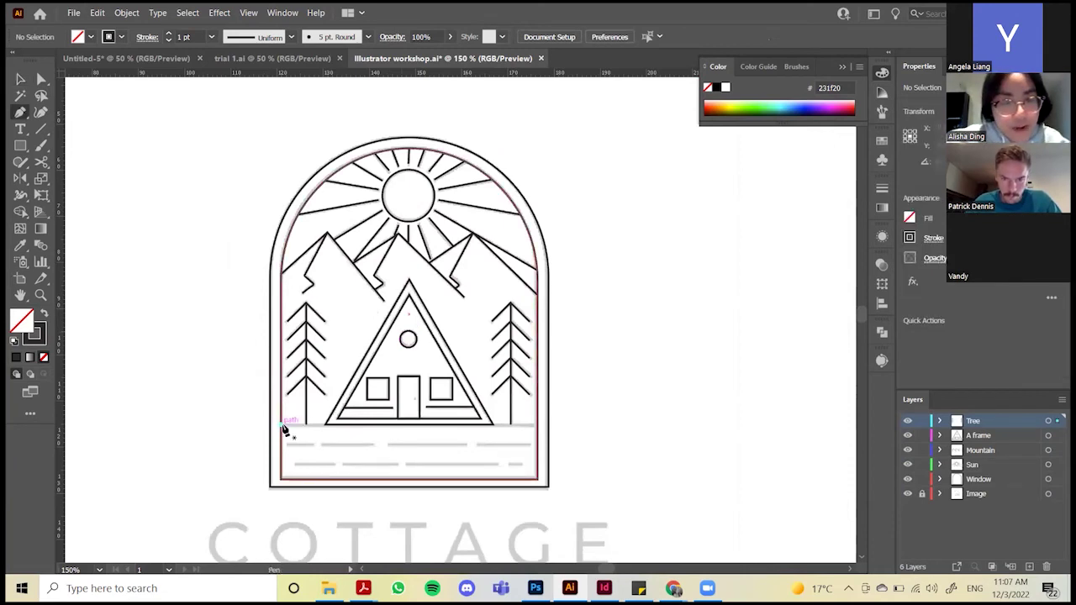
{"action": "left_click", "coordinate": [281, 424]}
{"action": "left_click", "coordinate": [538, 425]}
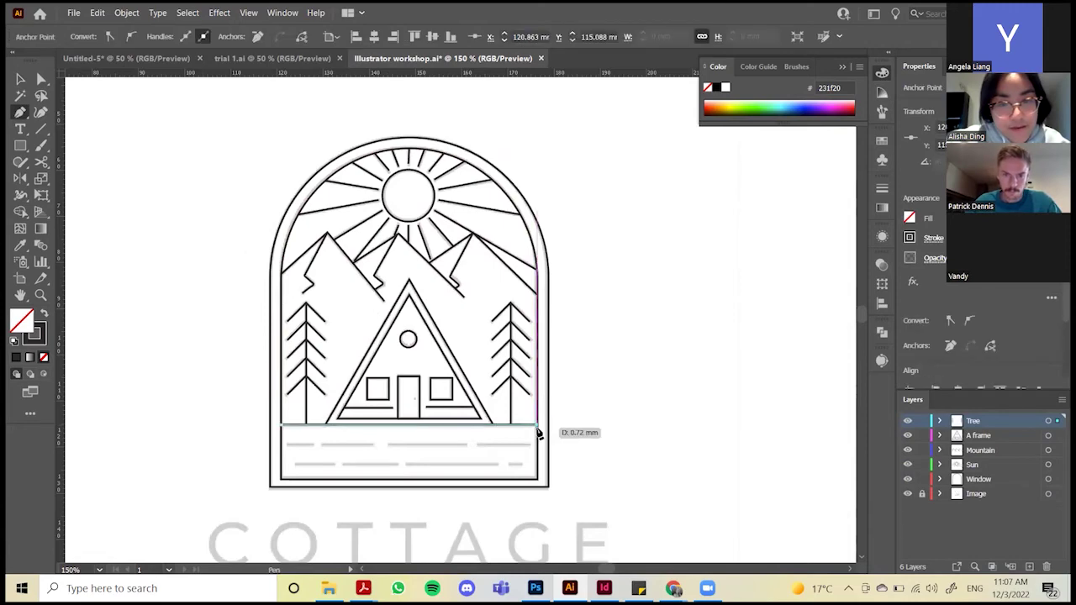
{"action": "key", "text": "v"}
{"action": "left_click", "coordinate": [604, 392]}
Fill the inner arched window shape with the pink colour e04672 and deselect it
{"action": "key", "text": "ctrl+minus"}
{"action": "key", "text": "ctrl+equal"}
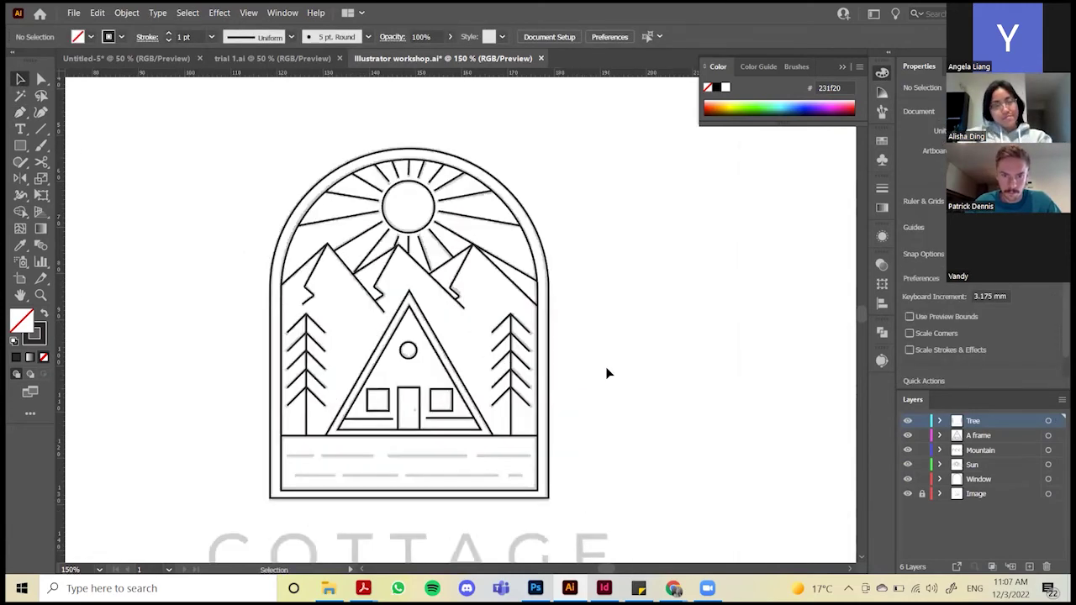
{"action": "scroll", "coordinate": [605, 366], "scroll_direction": "down", "scroll_amount": 1}
{"action": "scroll", "coordinate": [516, 370], "scroll_direction": "down", "scroll_amount": 1}
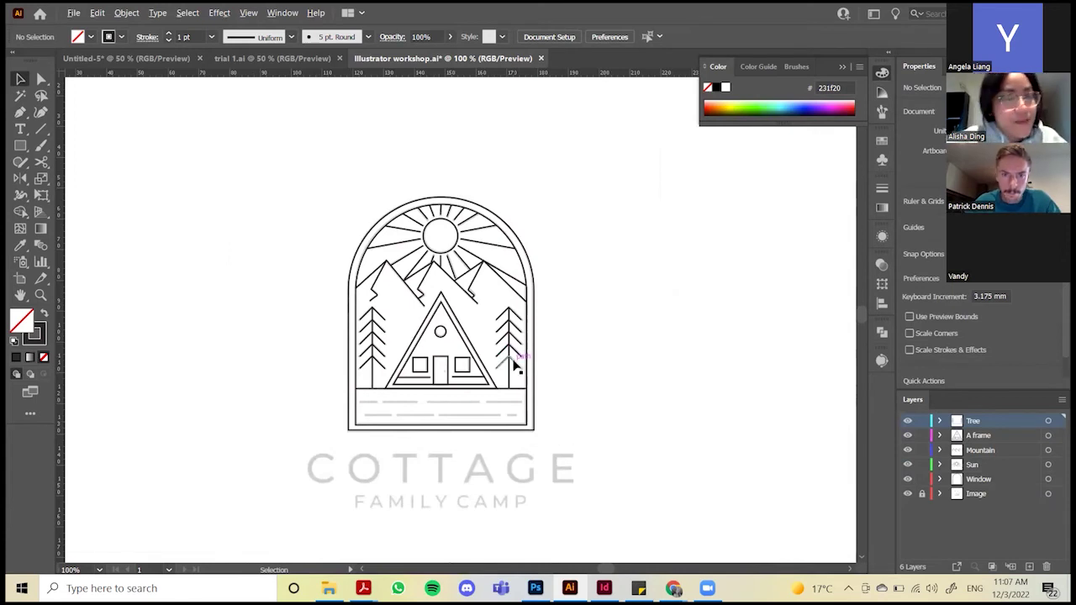
{"action": "scroll", "coordinate": [532, 388], "scroll_direction": "up", "scroll_amount": 1}
{"action": "left_click", "coordinate": [522, 401]}
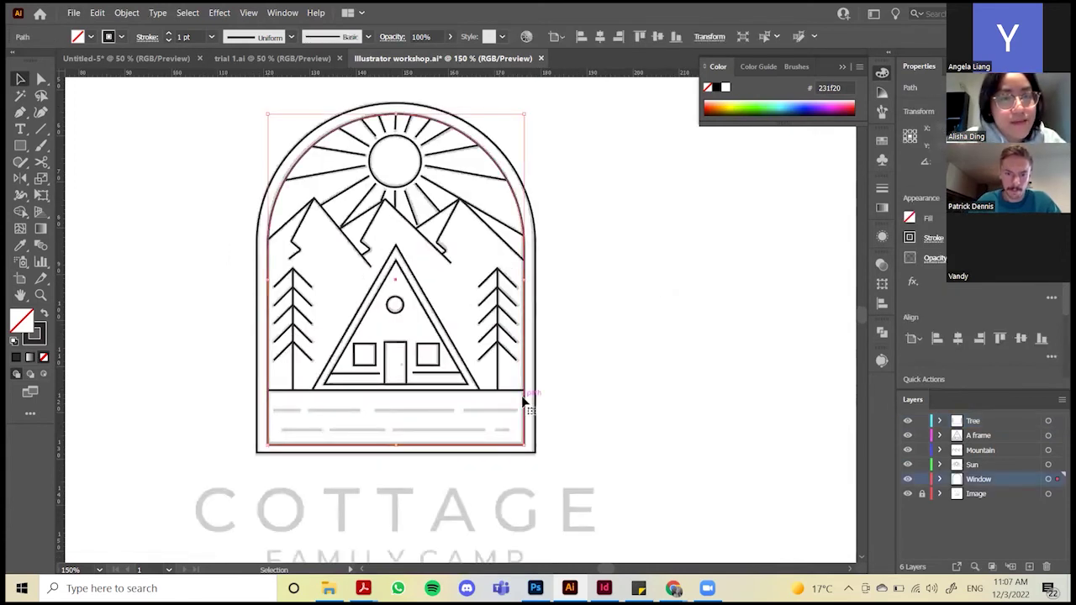
{"action": "scroll", "coordinate": [522, 401], "scroll_direction": "down", "scroll_amount": 1}
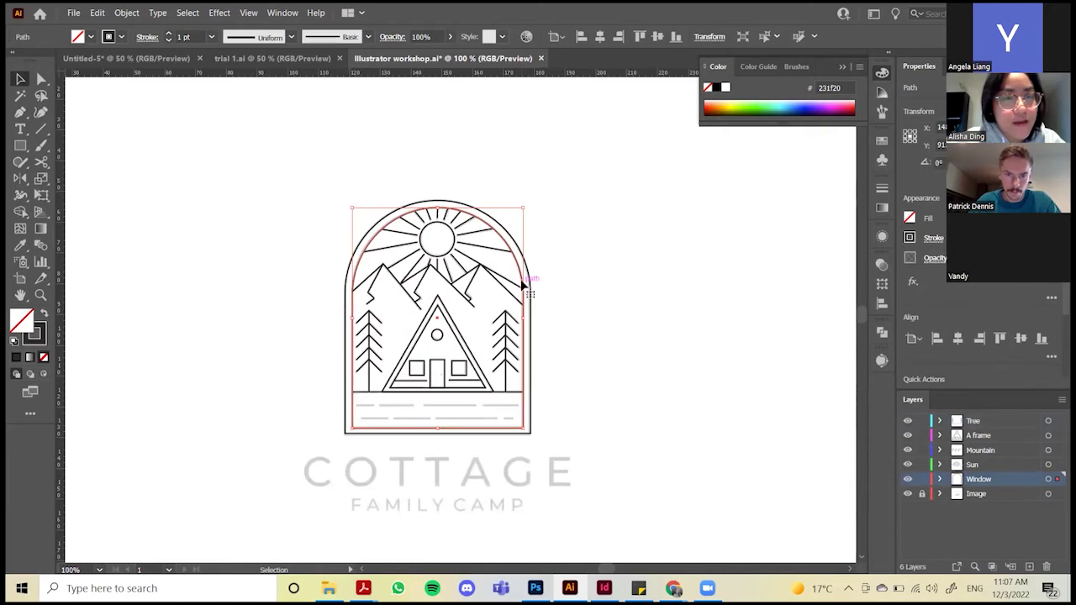
{"action": "double_click", "coordinate": [33, 327]}
{"action": "type", "text": "e04672"}
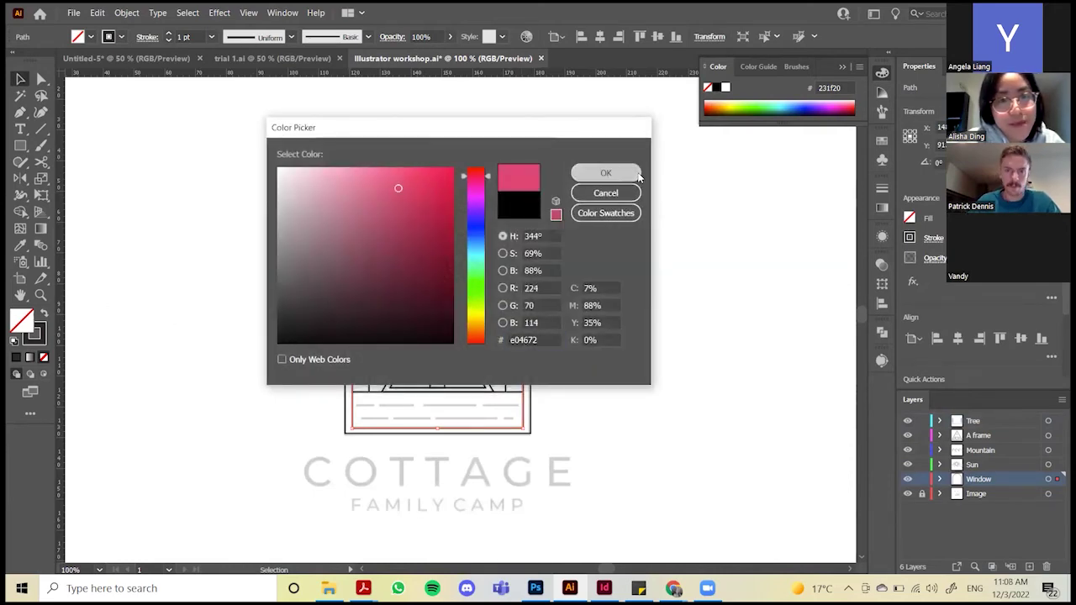
{"action": "left_click", "coordinate": [637, 174]}
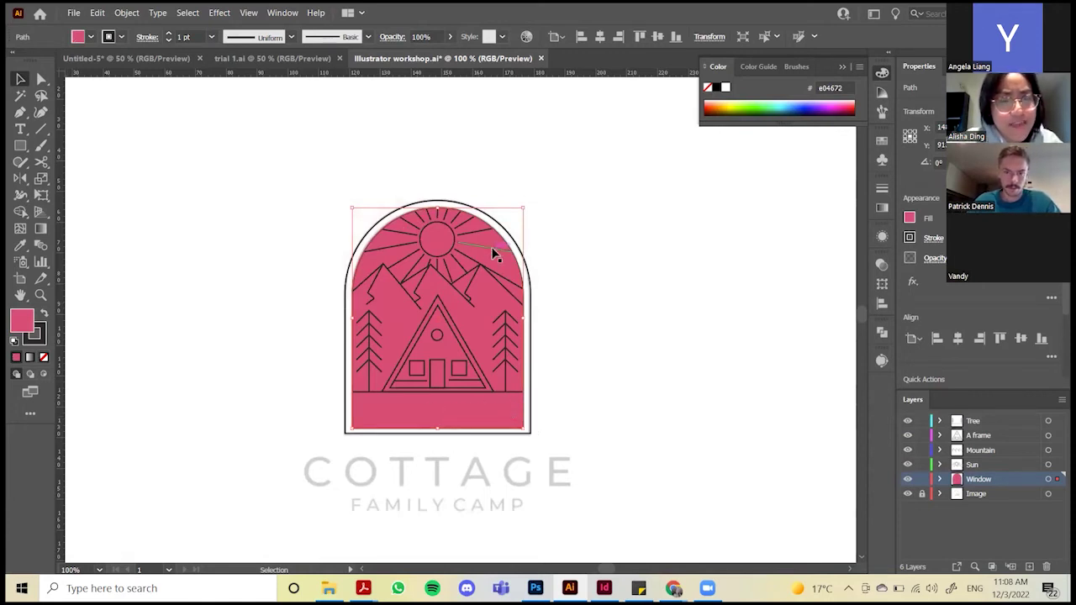
{"action": "left_click", "coordinate": [536, 392]}
Undo the pink fill on the inner window shape
{"action": "key", "text": "ctrl+z"}
{"action": "key", "text": "ctrl+z"}
{"action": "key", "text": "ctrl+z"}
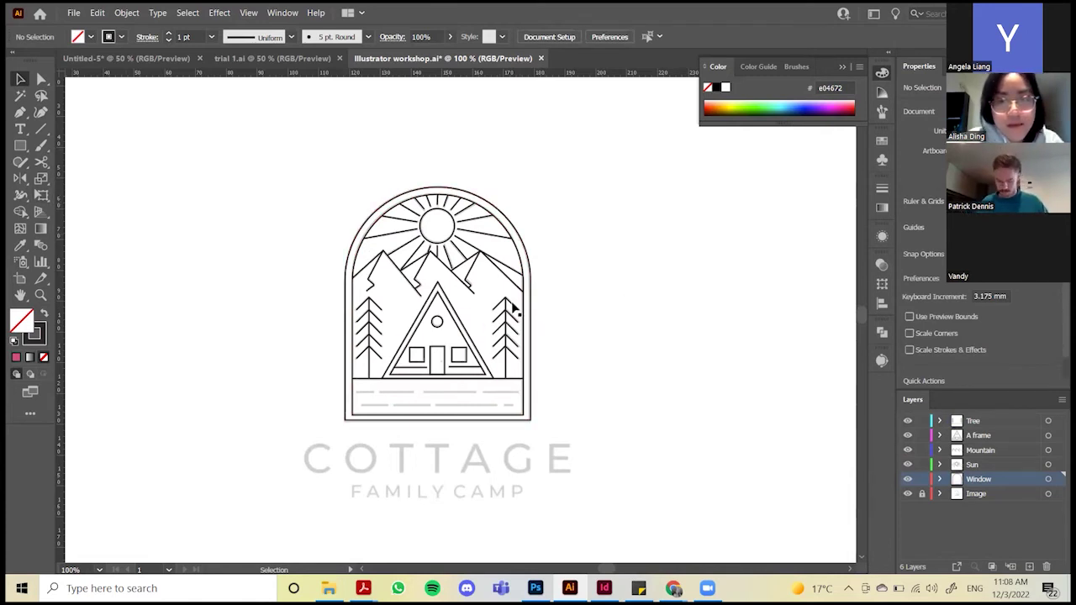
Select all the unlocked line art and activate the Live Paint Bucket, then return to the Selection tool and deselect everything
{"action": "scroll", "coordinate": [522, 328], "scroll_direction": "down", "scroll_amount": 1}
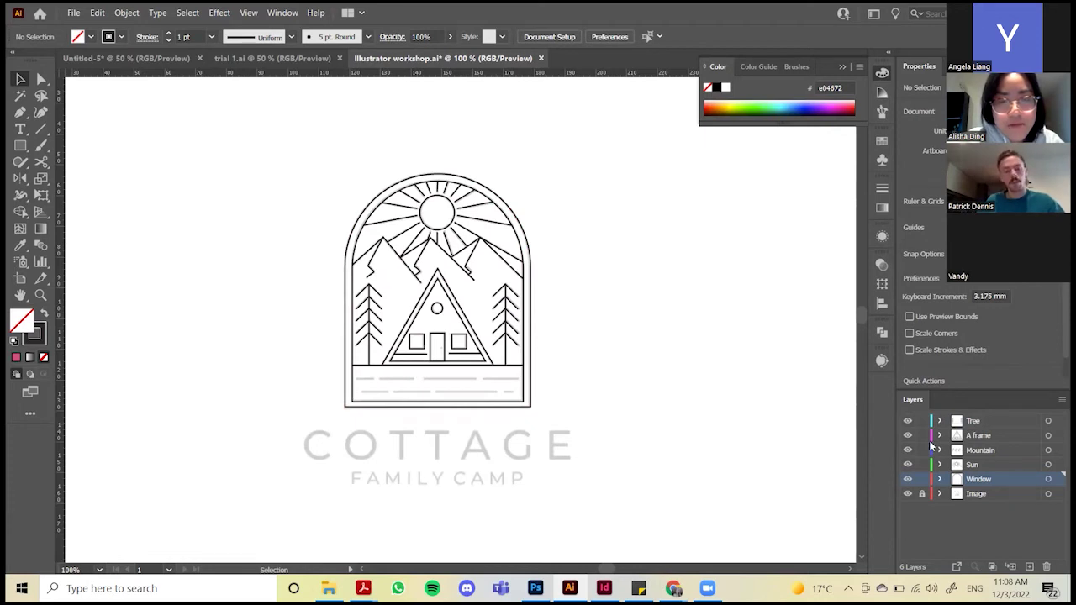
{"action": "key", "text": "ctrl+a"}
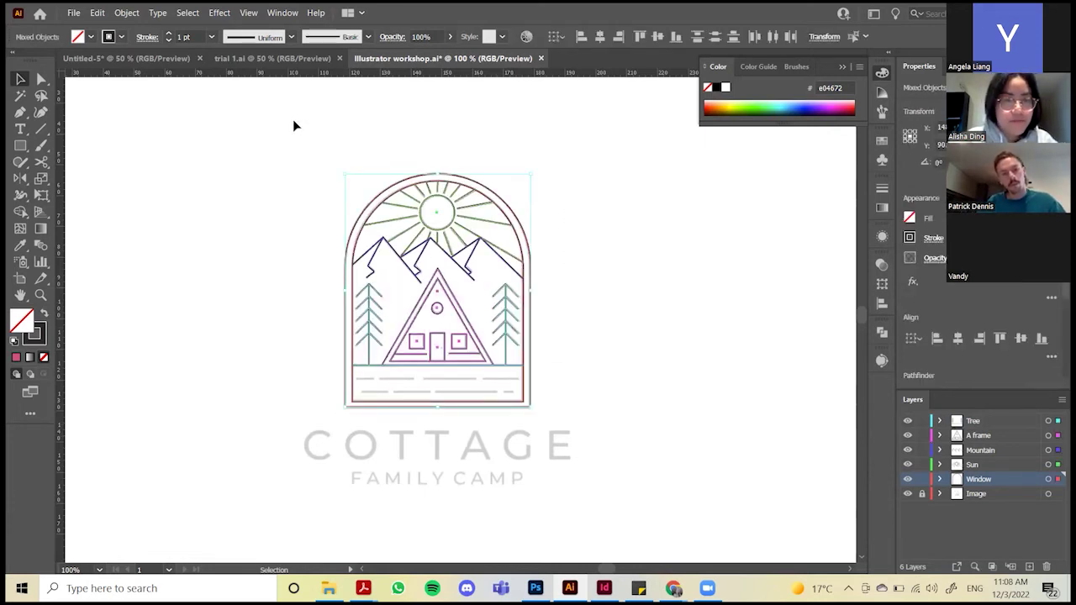
{"action": "left_click", "coordinate": [21, 213]}
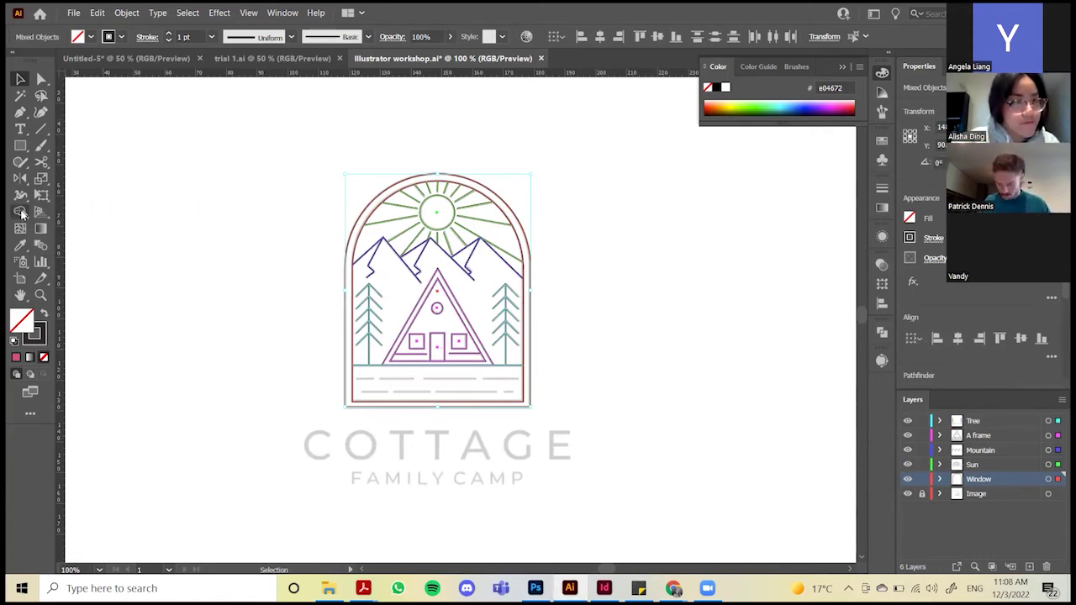
{"action": "left_click", "coordinate": [21, 213]}
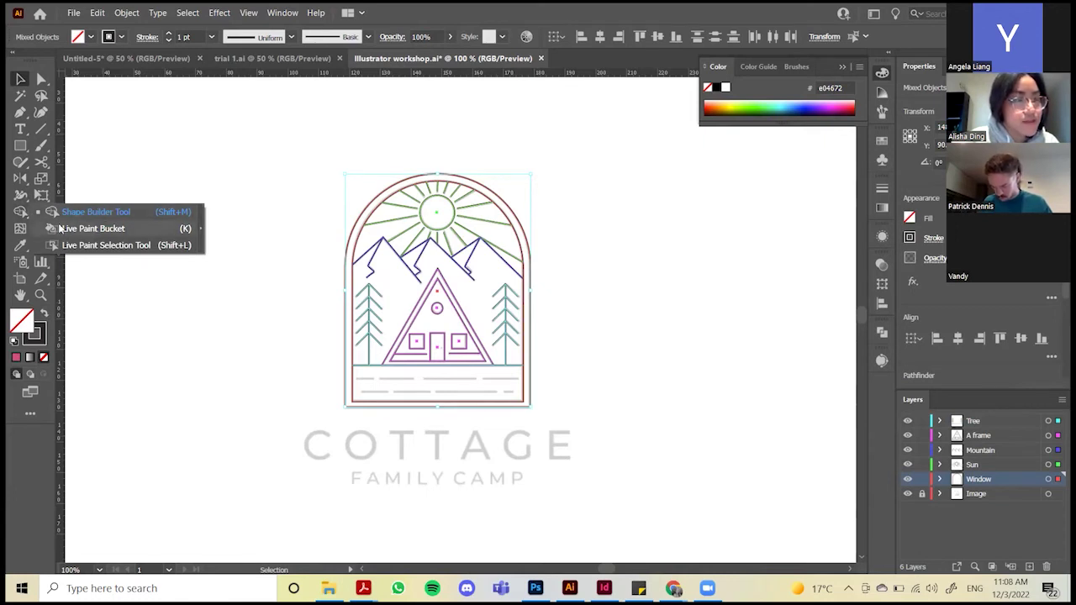
{"action": "left_click", "coordinate": [186, 231]}
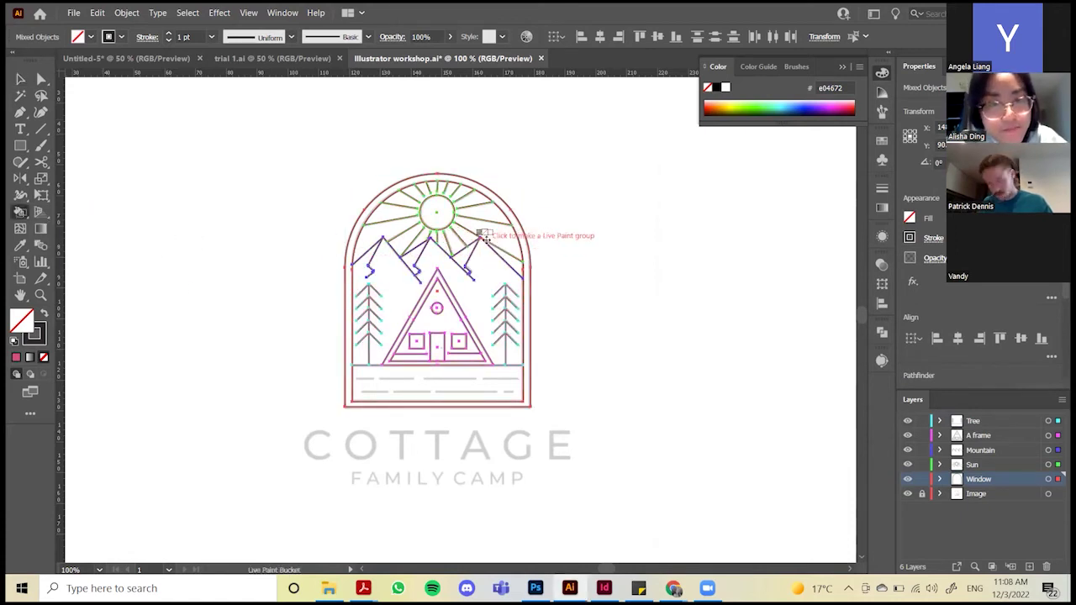
{"action": "key", "text": "v"}
{"action": "left_click", "coordinate": [551, 282]}
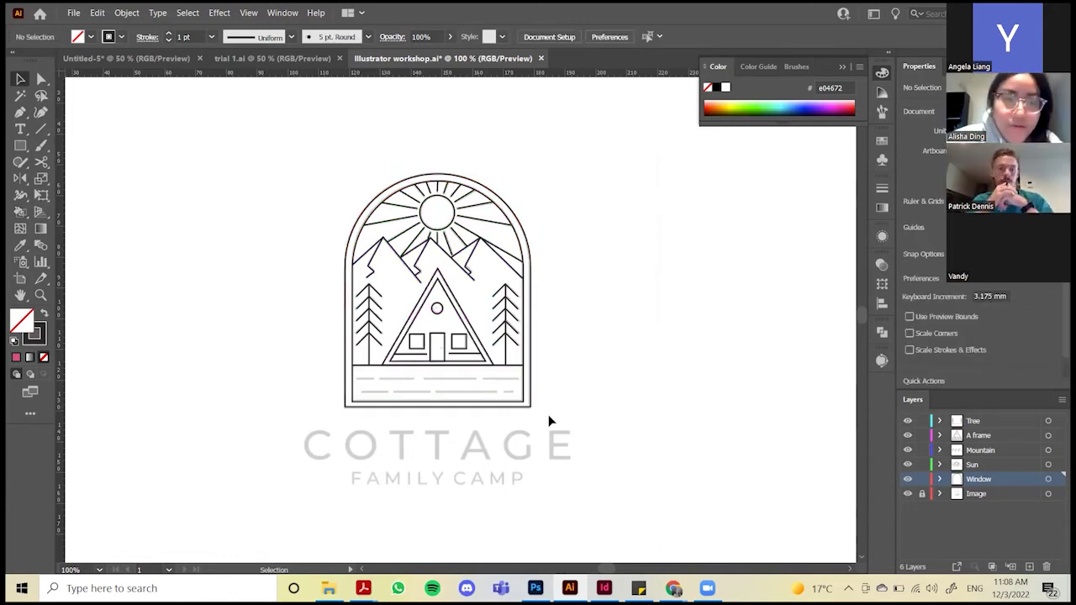
Select the whole badge line art, convert it into a single Live Paint group, and reselect the group
{"action": "left_click_drag", "start_coordinate": [548, 414], "coordinate": [303, 153]}
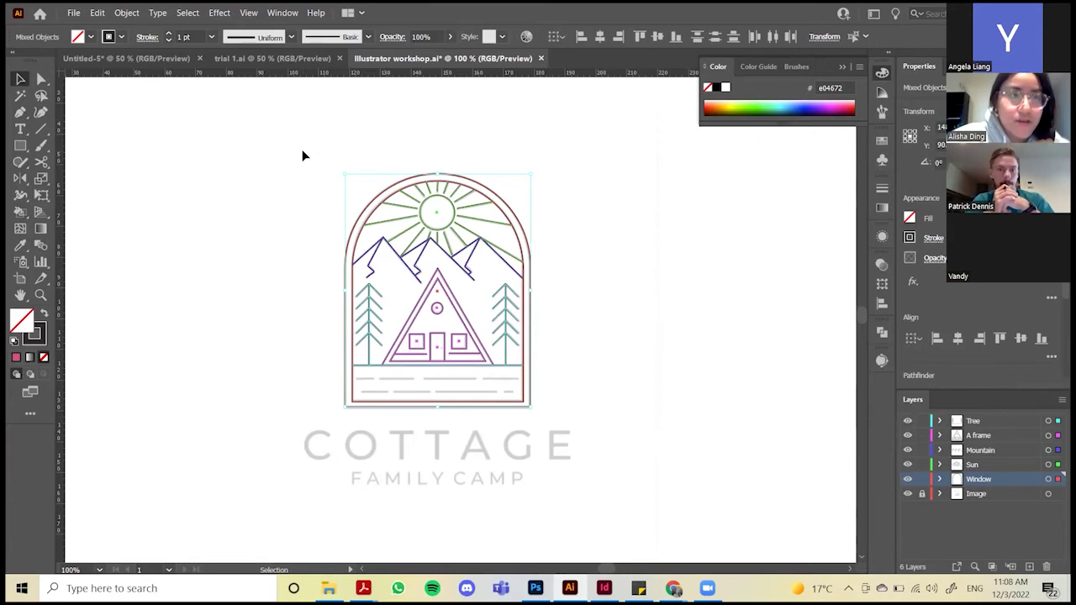
{"action": "left_click", "coordinate": [127, 12]}
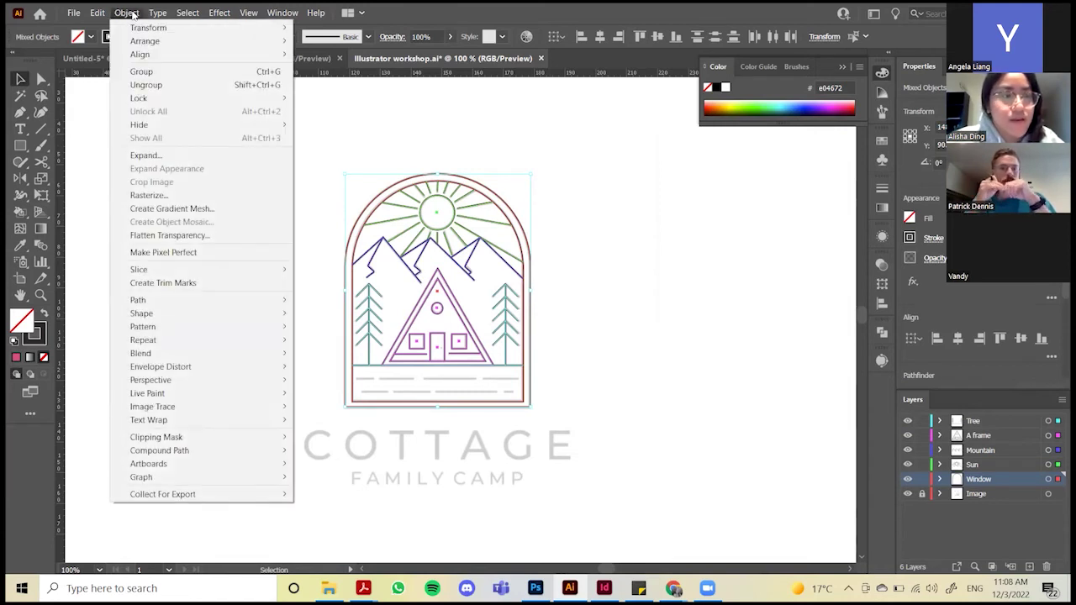
{"action": "mouse_move", "coordinate": [153, 396]}
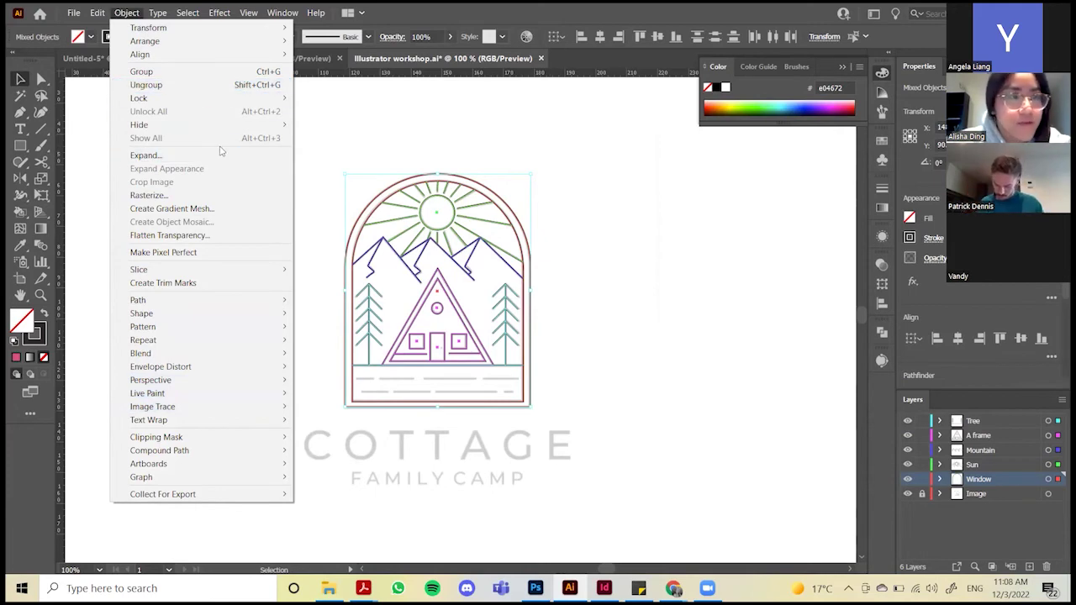
{"action": "left_click", "coordinate": [132, 15]}
{"action": "left_click", "coordinate": [135, 12]}
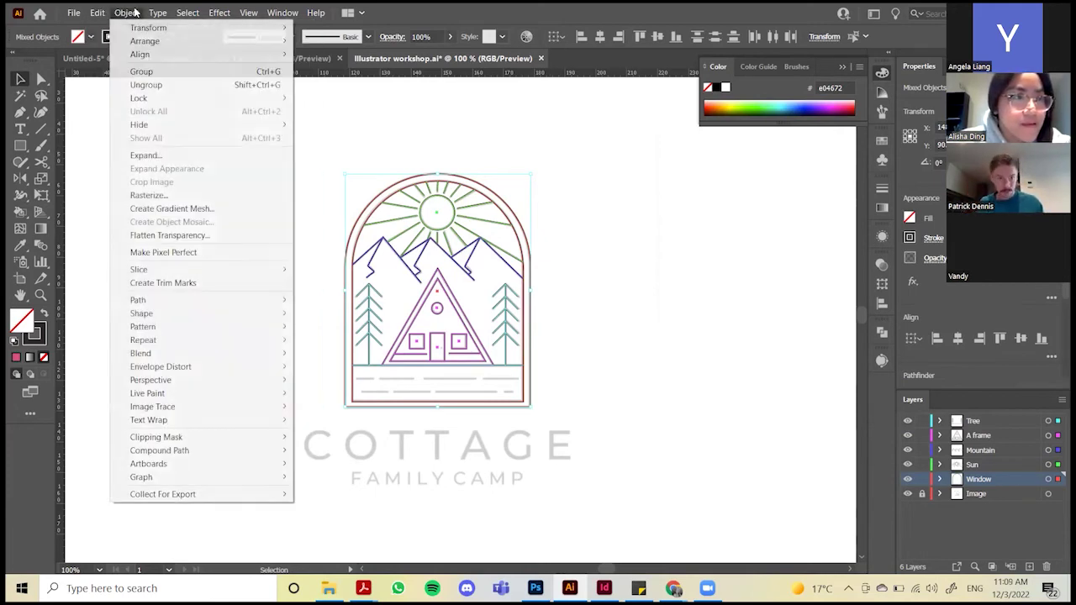
{"action": "left_click", "coordinate": [134, 12]}
{"action": "left_click", "coordinate": [132, 12]}
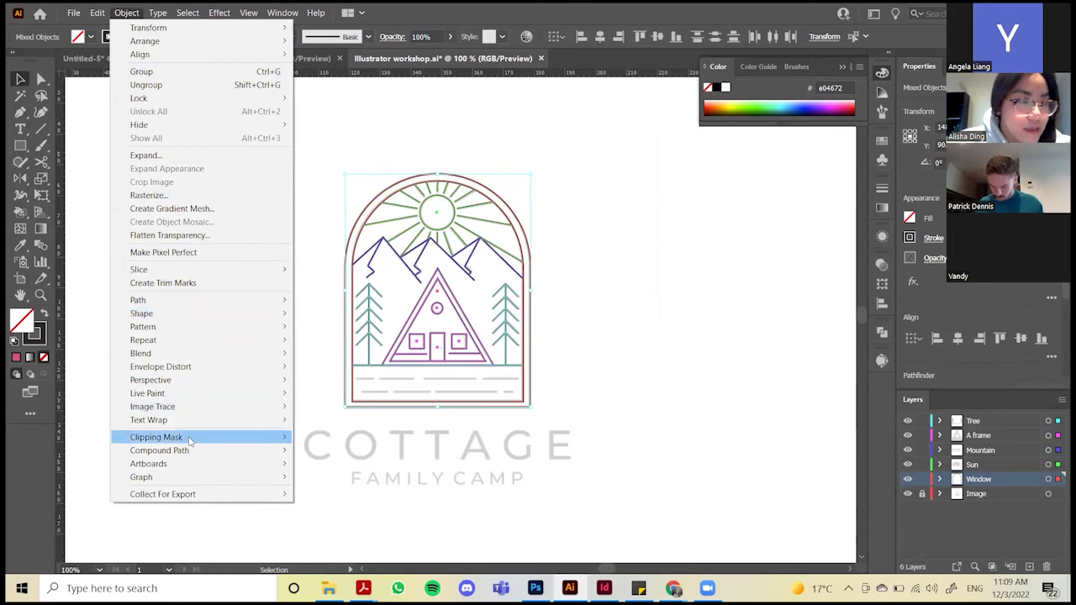
{"action": "mouse_move", "coordinate": [203, 393]}
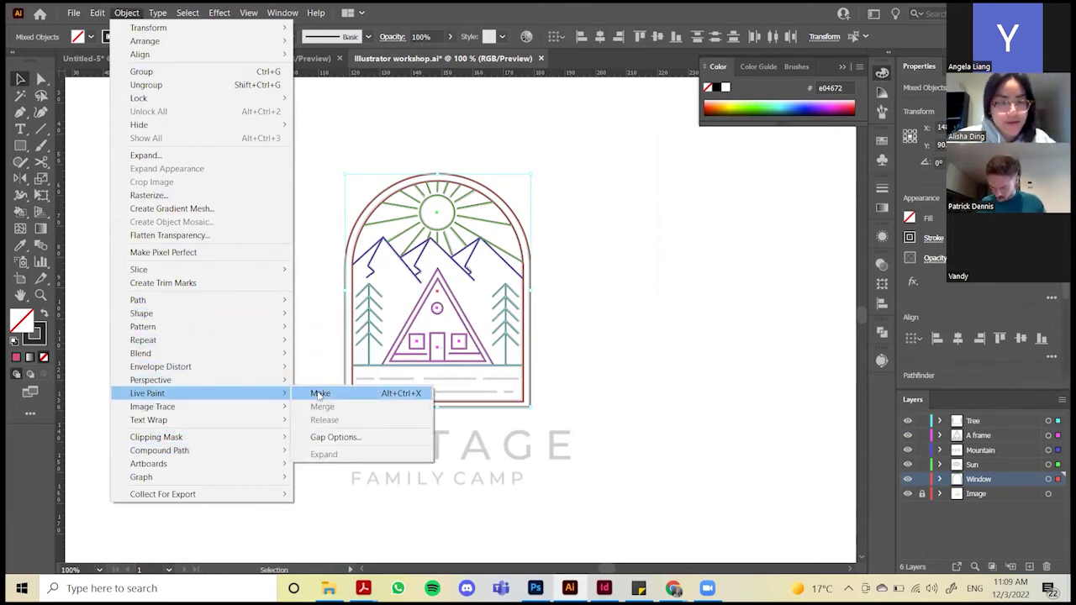
{"action": "left_click", "coordinate": [318, 395]}
{"action": "left_click", "coordinate": [525, 374]}
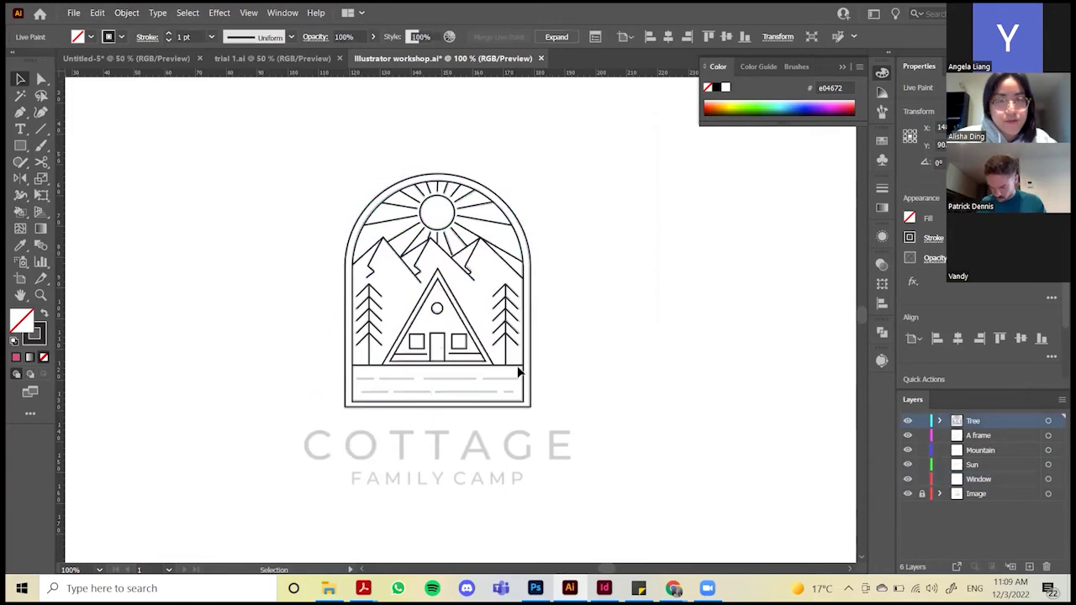
{"action": "mouse_move", "coordinate": [530, 370]}
{"action": "left_mouse_down"}
{"action": "mouse_move", "coordinate": [496, 360]}
{"action": "mouse_move", "coordinate": [556, 370]}
{"action": "mouse_move", "coordinate": [539, 375]}
{"action": "left_mouse_up"}
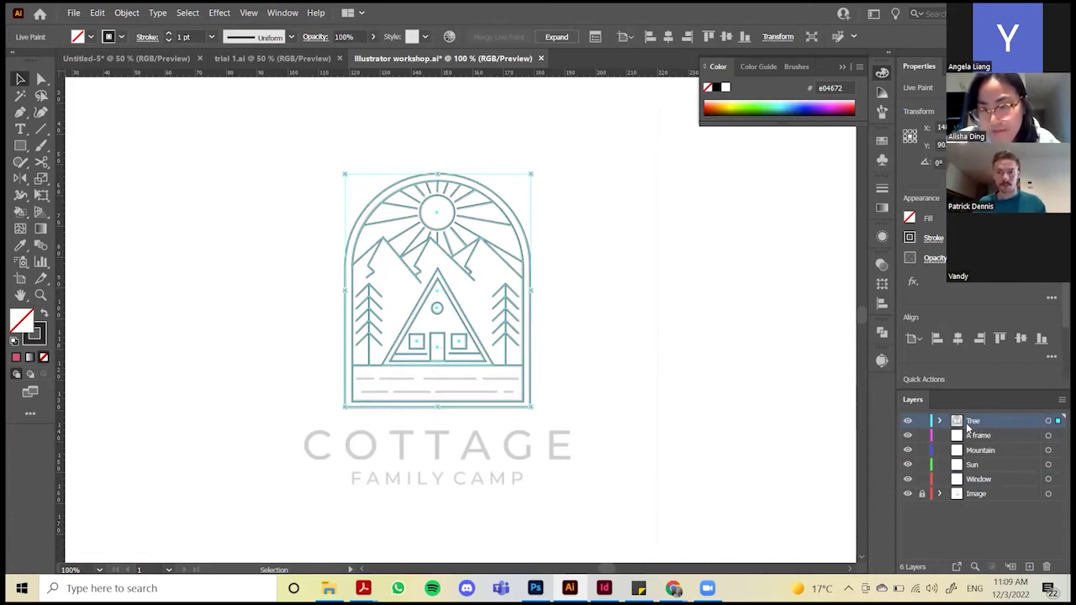
Toggle the visibility of the Tree and Image layers to check which one holds the Live Paint artwork
{"action": "left_click", "coordinate": [908, 421]}
{"action": "left_click", "coordinate": [908, 421]}
{"action": "left_click", "coordinate": [908, 422]}
{"action": "left_click", "coordinate": [908, 422]}
{"action": "left_click", "coordinate": [908, 422]}
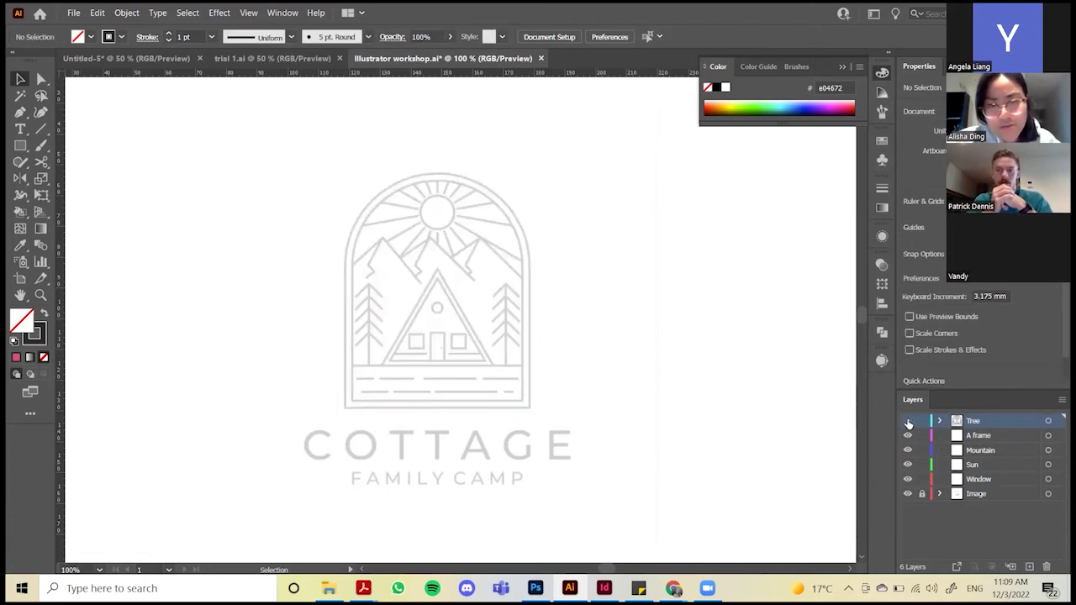
{"action": "left_click", "coordinate": [907, 494]}
{"action": "left_click", "coordinate": [907, 495]}
{"action": "left_click", "coordinate": [908, 421]}
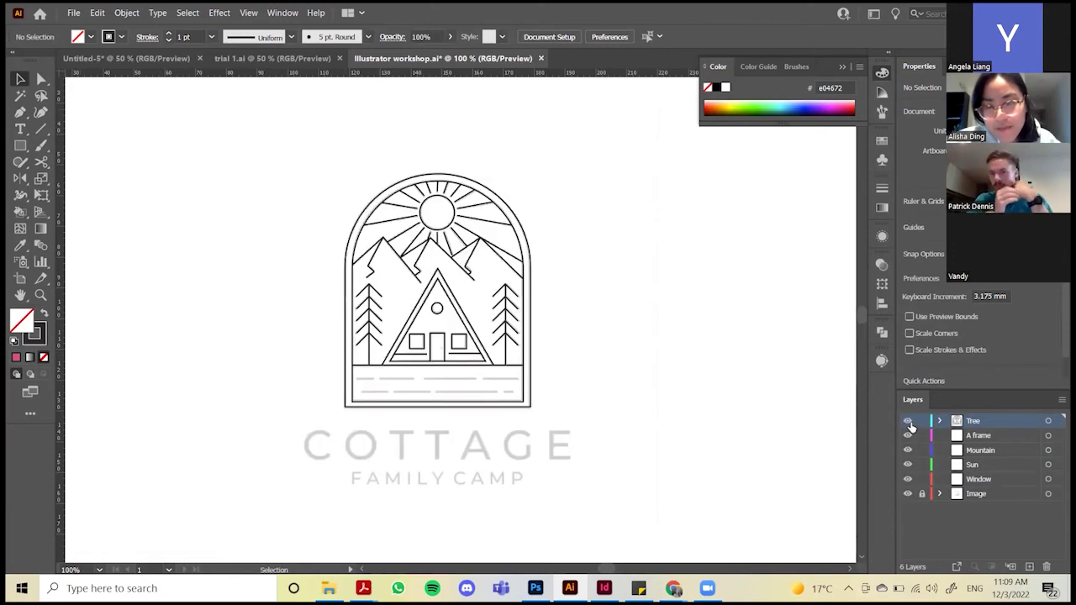
Check the Tree layer's artwork by toggling its visibility, and undo the Live Paint conversion to restore the line art to its original layers
{"action": "left_click", "coordinate": [908, 421]}
{"action": "left_click", "coordinate": [908, 421]}
{"action": "left_click", "coordinate": [909, 422]}
{"action": "left_click", "coordinate": [909, 422]}
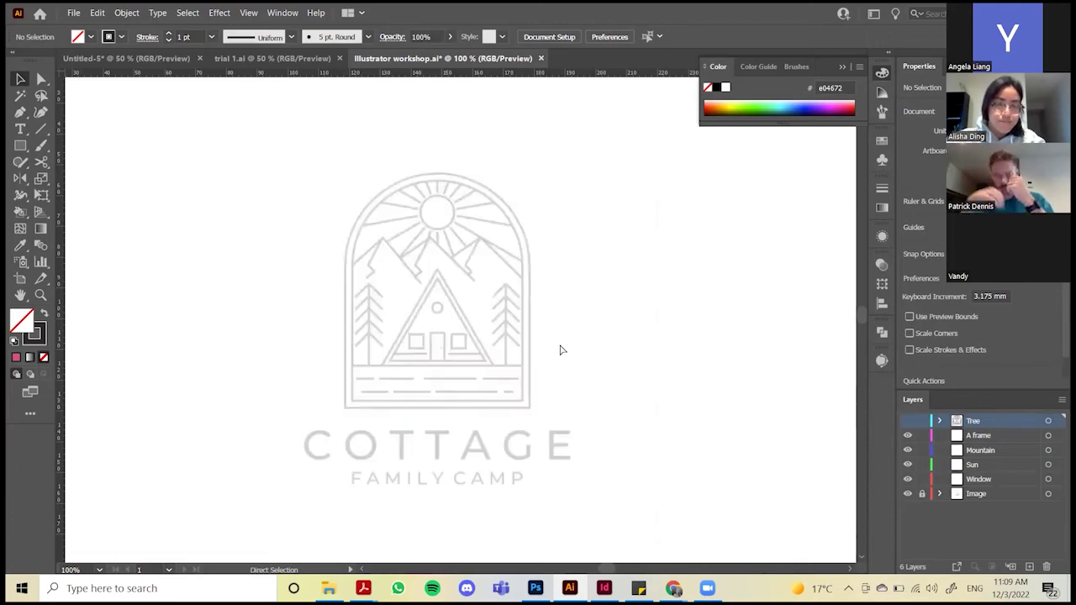
{"action": "left_click", "coordinate": [531, 317]}
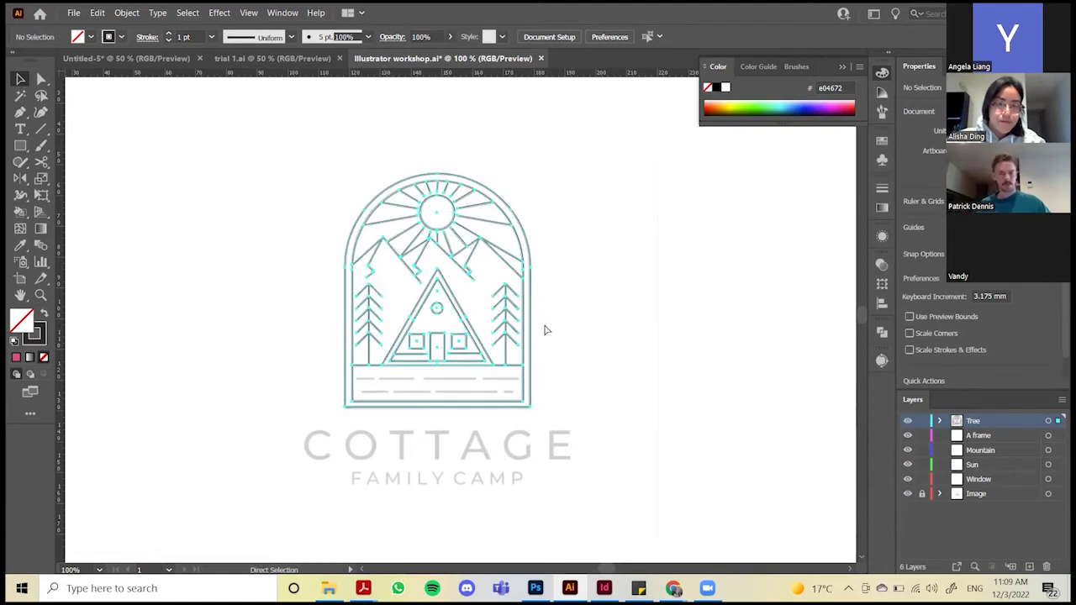
{"action": "left_click", "coordinate": [533, 322]}
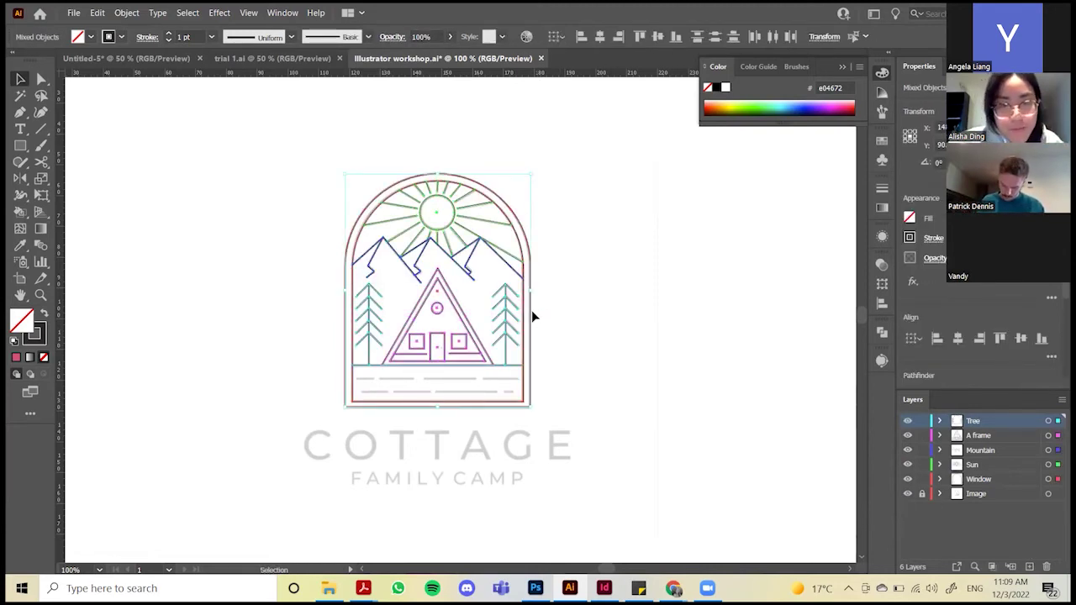
Duplicate the whole badge line art beside the original, and add a new layer named copy
{"action": "left_click_drag", "start_coordinate": [530, 318], "coordinate": [269, 316]}
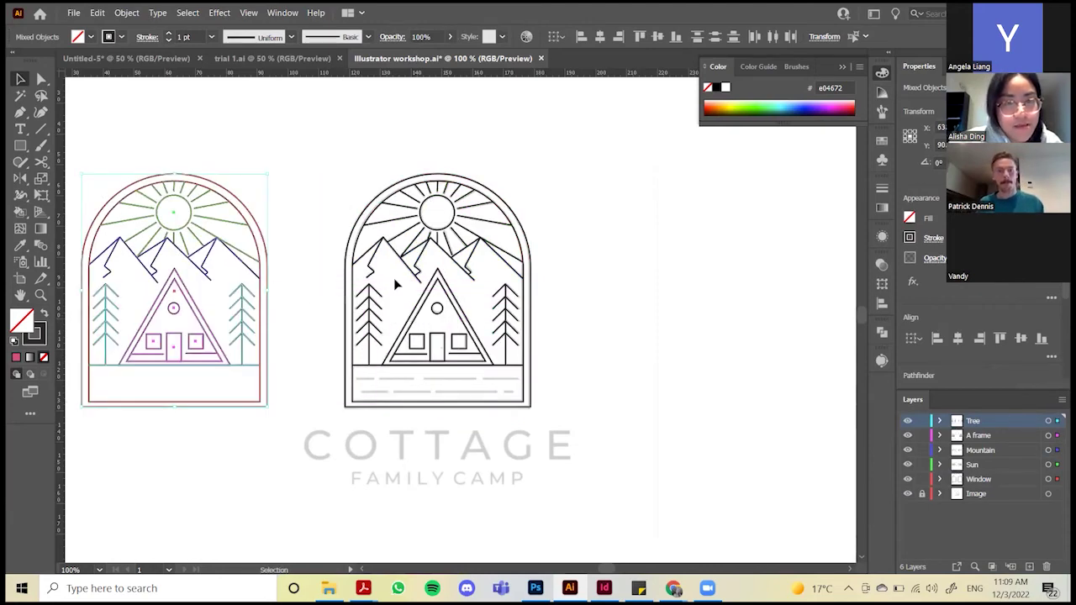
{"action": "left_click", "coordinate": [1029, 567]}
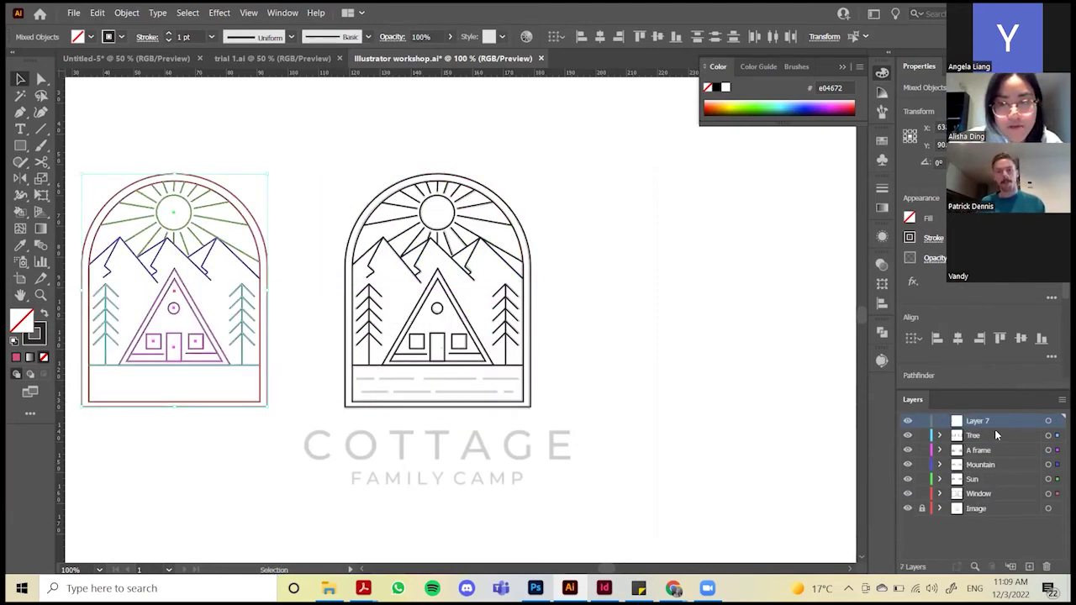
{"action": "double_click", "coordinate": [984, 421]}
{"action": "type", "text": "copy"}
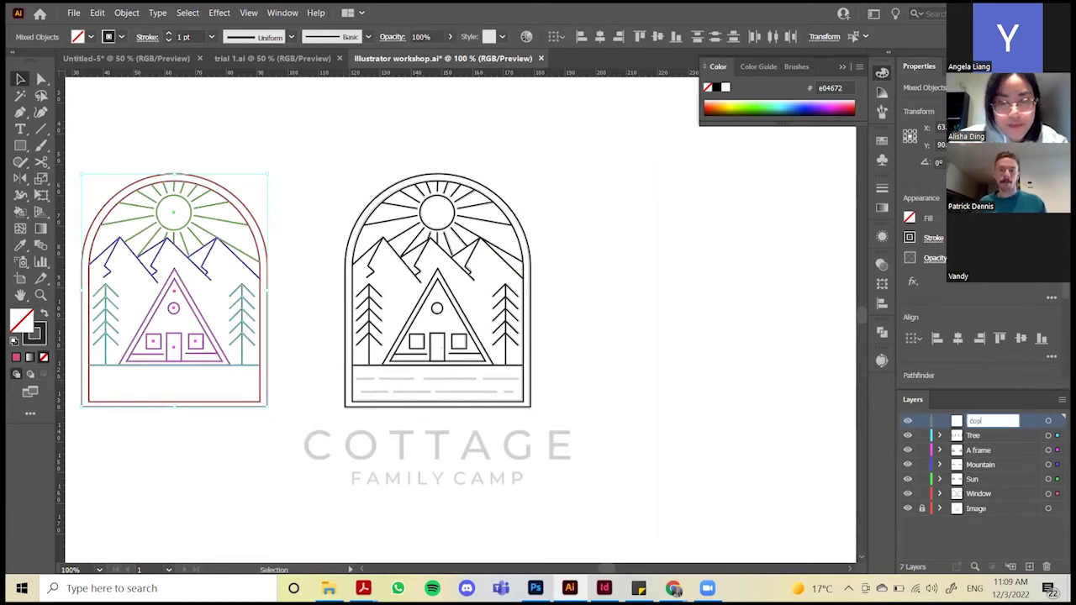
{"action": "key", "text": "Return"}
{"action": "double_click", "coordinate": [979, 421]}
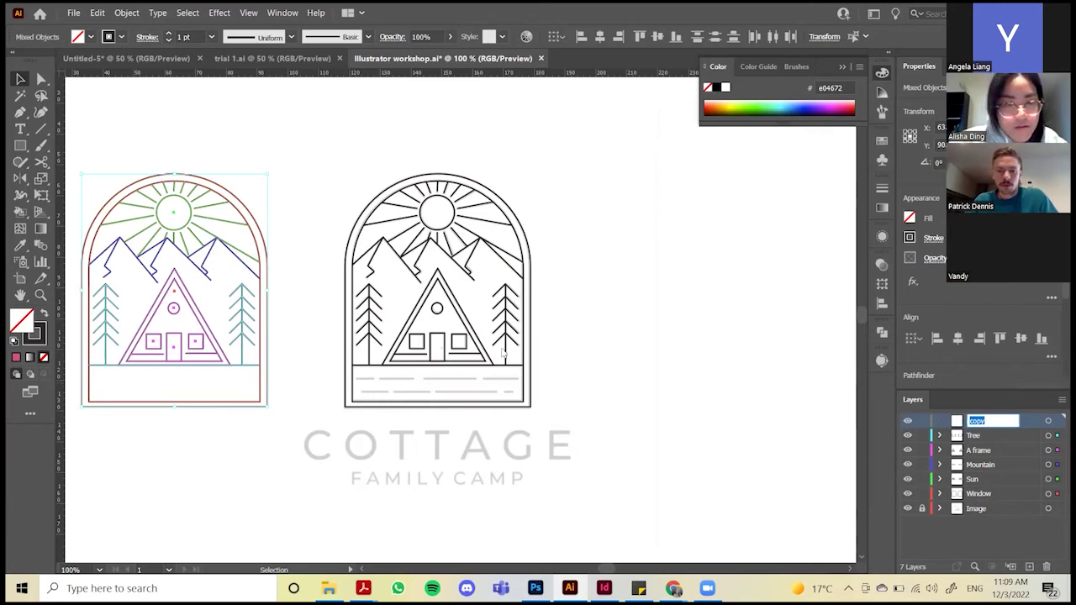
Send the duplicated badge line art to the copy layer
{"action": "right_click", "coordinate": [257, 335]}
{"action": "mouse_move", "coordinate": [336, 471]}
{"action": "left_click", "coordinate": [461, 526]}
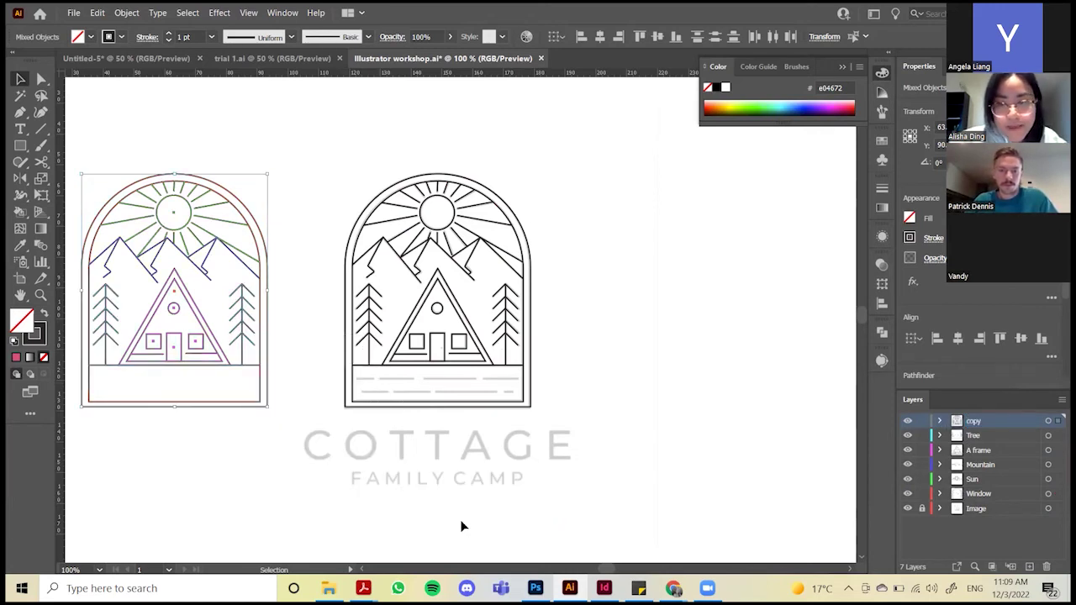
Try keeping the copy layer locked and hidden beneath the Image layer, and restore it visible and unlocked above the Tree layer
{"action": "left_click", "coordinate": [923, 420]}
{"action": "left_click", "coordinate": [908, 420]}
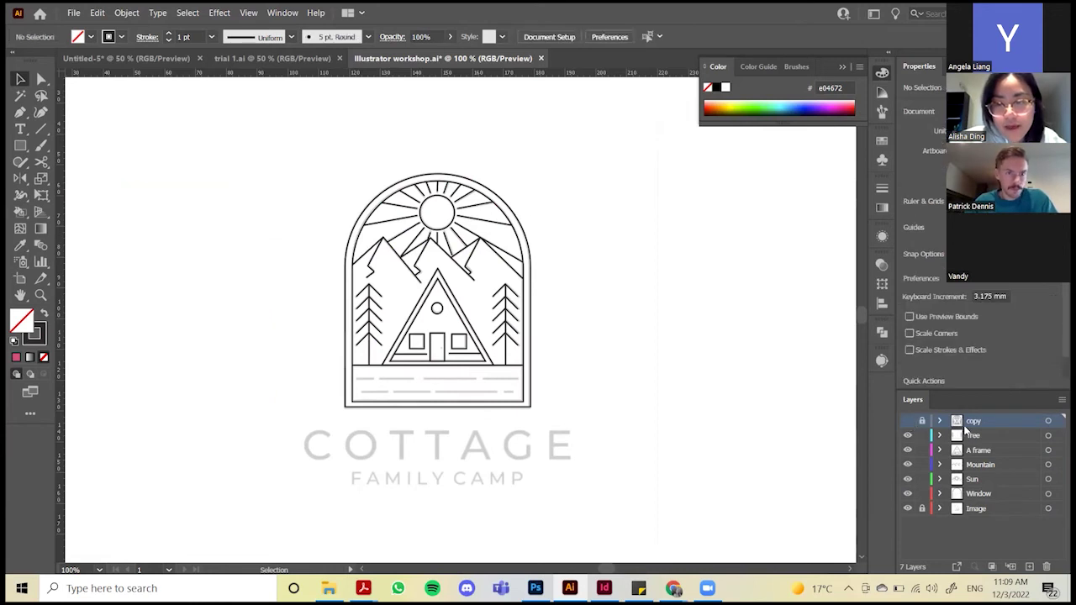
{"action": "left_click_drag", "start_coordinate": [969, 448], "coordinate": [971, 526]}
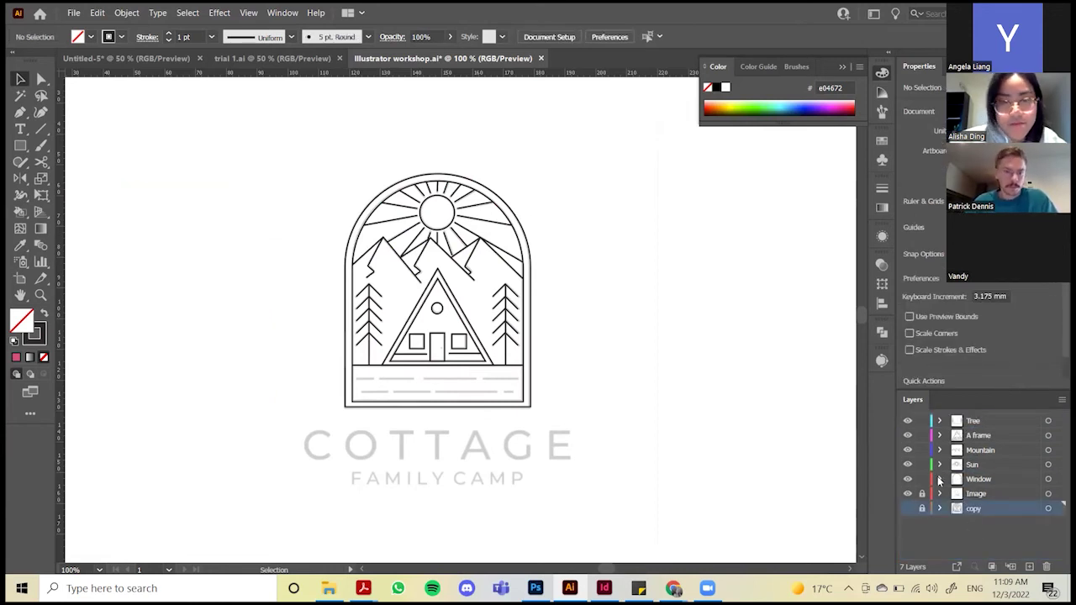
{"action": "key", "text": "ctrl+a"}
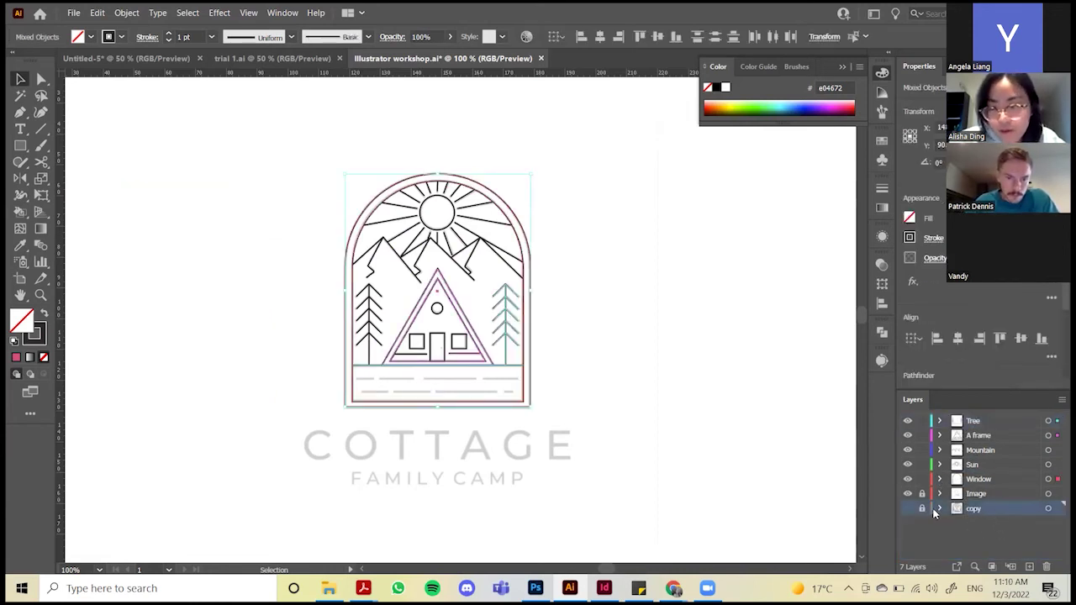
{"action": "left_click", "coordinate": [909, 508]}
{"action": "left_click", "coordinate": [922, 509]}
{"action": "left_click_drag", "start_coordinate": [992, 511], "coordinate": [963, 423]}
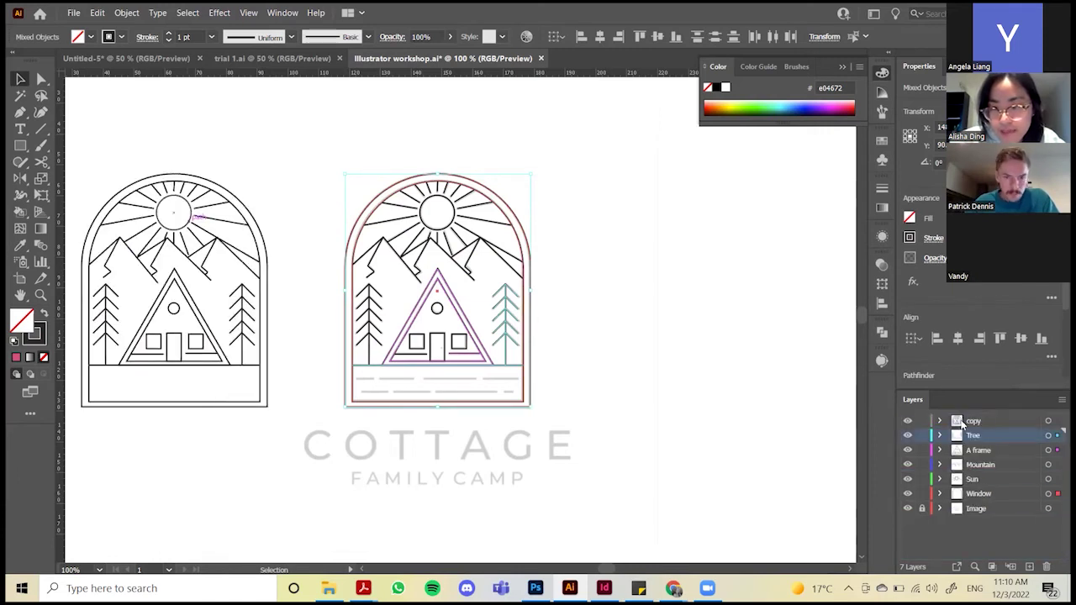
Hide the original Tree, A frame, Mountain, Sun and Window layers
{"action": "left_click", "coordinate": [908, 436]}
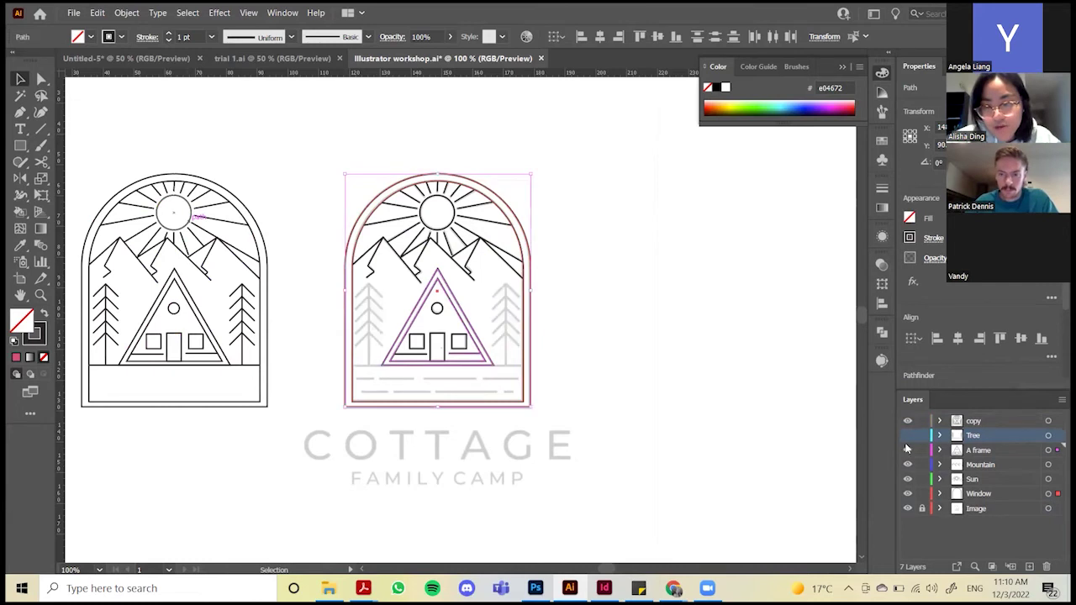
{"action": "left_click", "coordinate": [908, 450]}
{"action": "left_click", "coordinate": [908, 464]}
{"action": "left_click", "coordinate": [908, 480]}
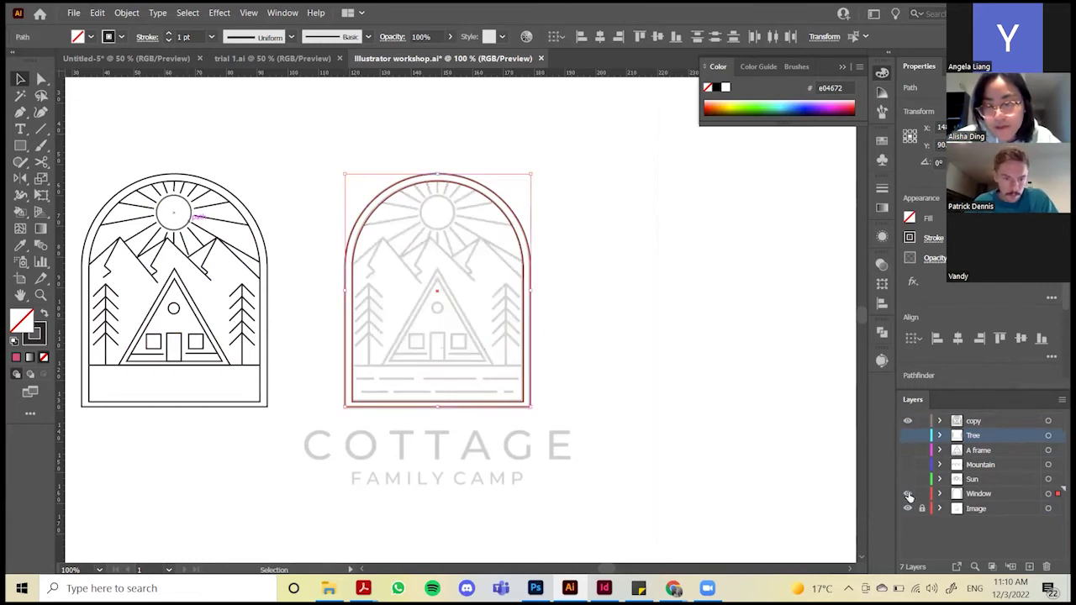
{"action": "left_click", "coordinate": [908, 493]}
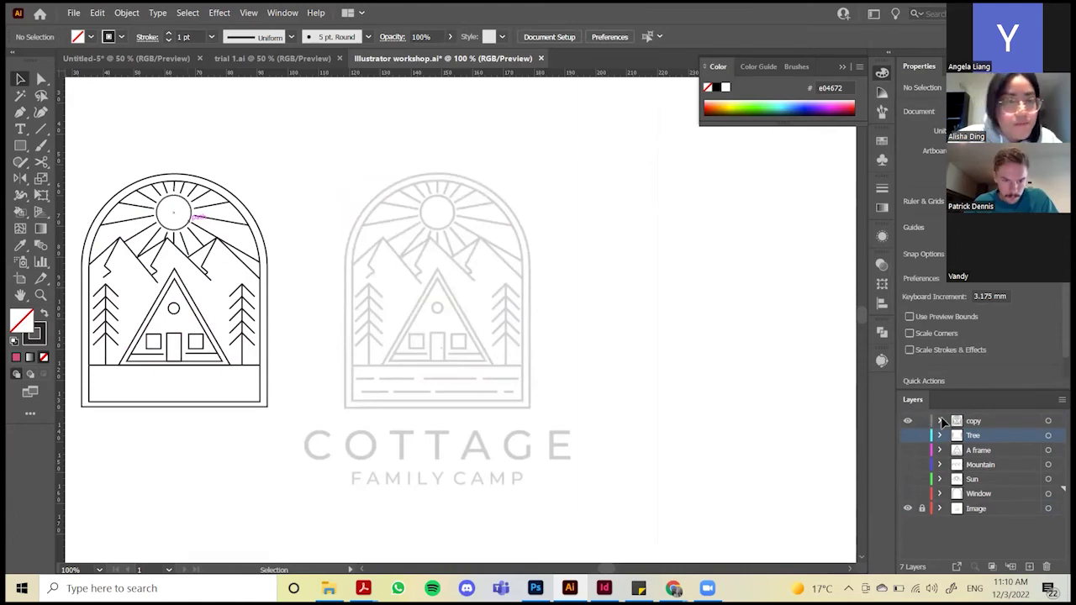
Move the duplicated line art onto the grey reference badge and convert it into a Live Paint group
{"action": "left_click_drag", "start_coordinate": [285, 439], "coordinate": [94, 154]}
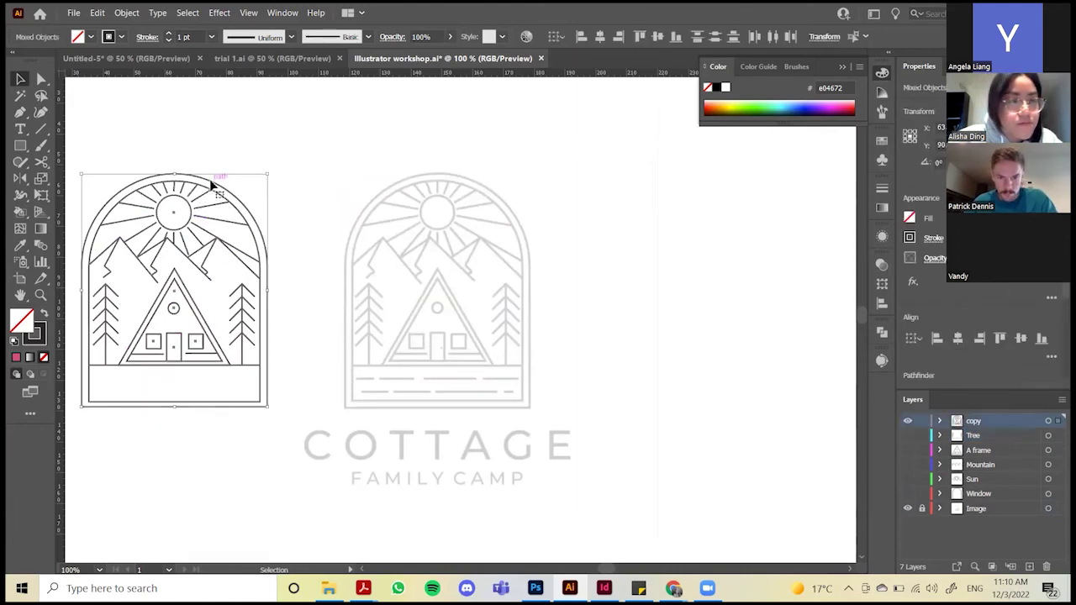
{"action": "left_click_drag", "start_coordinate": [211, 185], "coordinate": [475, 187]}
{"action": "left_click", "coordinate": [138, 13]}
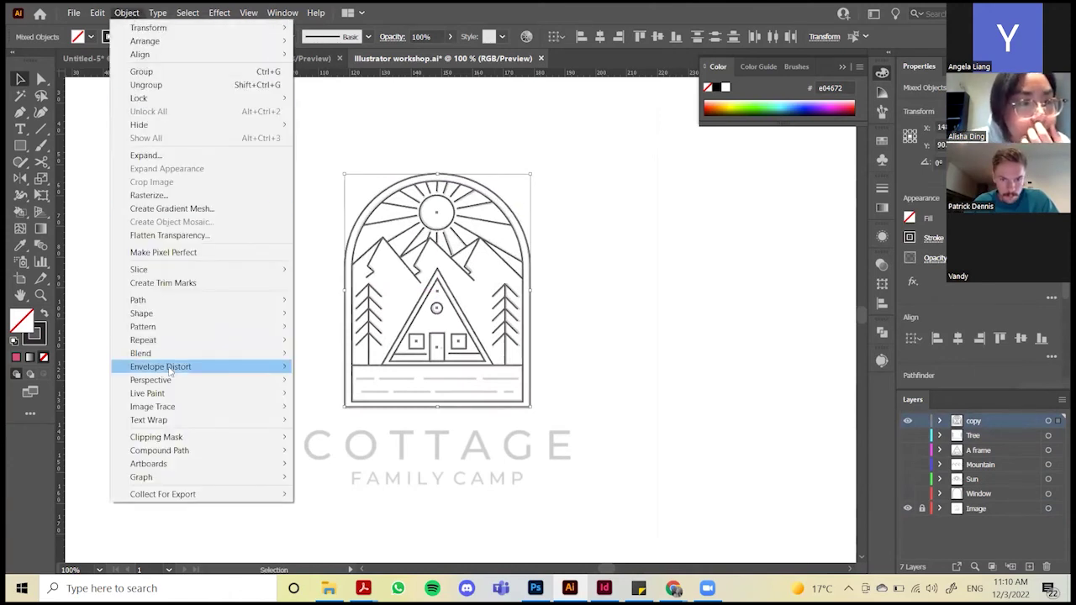
{"action": "mouse_move", "coordinate": [183, 442]}
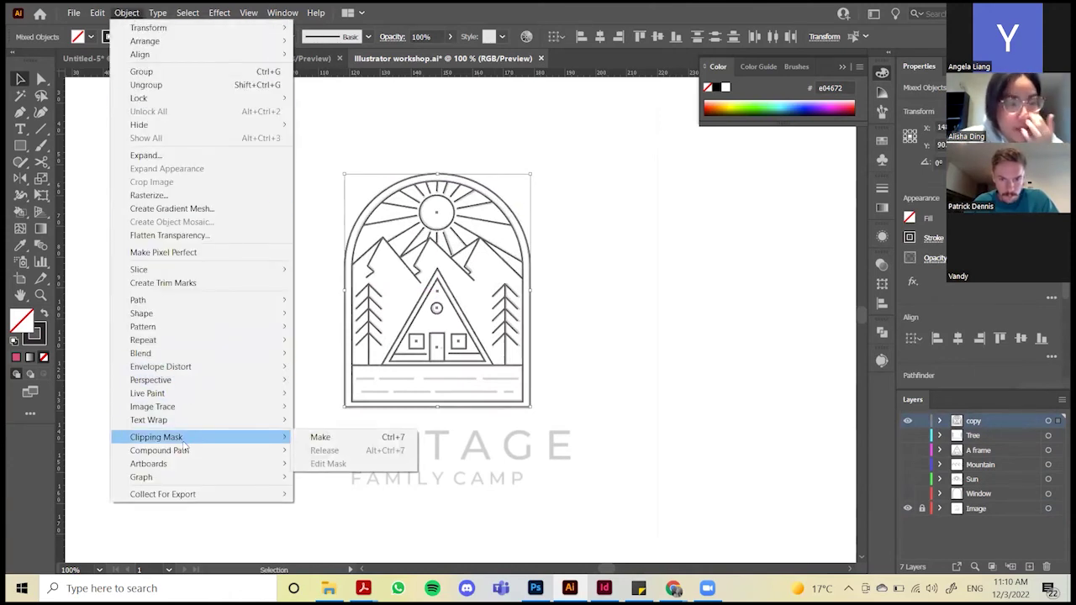
{"action": "mouse_move", "coordinate": [189, 393]}
{"action": "left_click", "coordinate": [301, 395]}
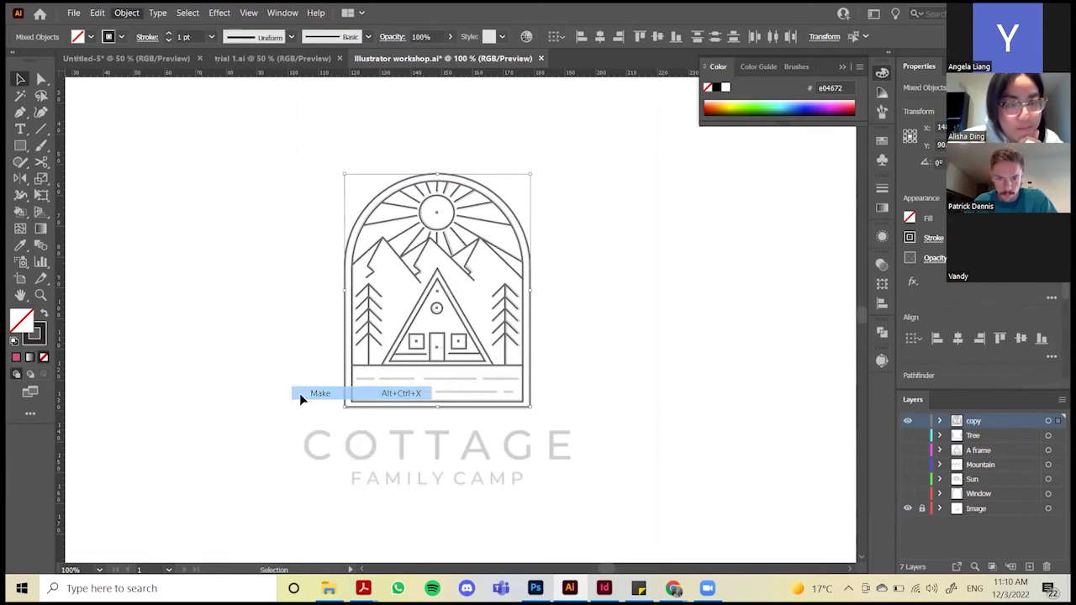
{"action": "left_click", "coordinate": [548, 362]}
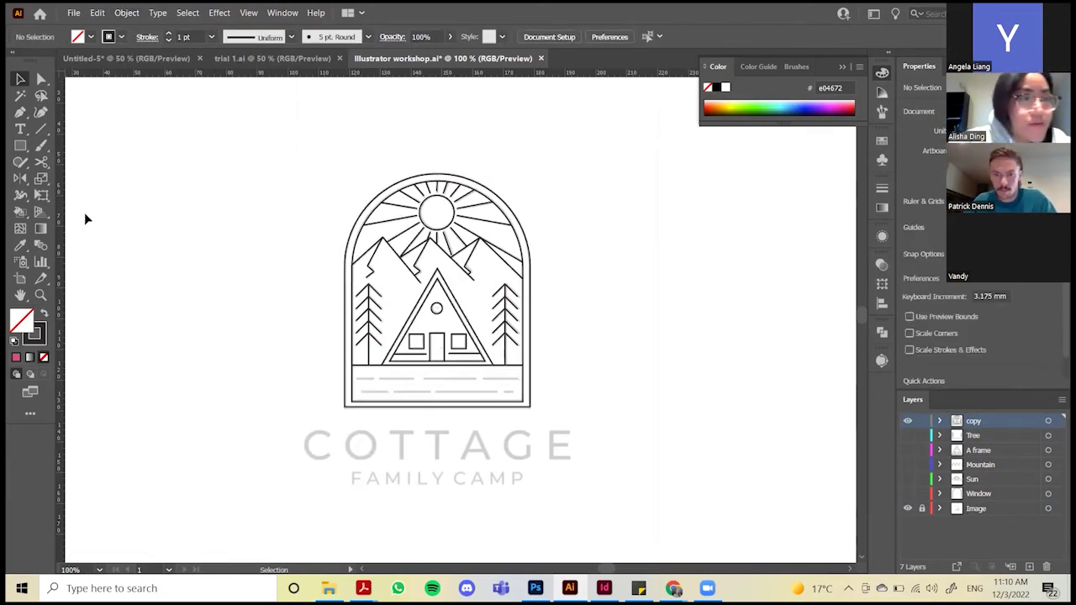
Fill all the sky sections between the sun rays with light blue 8cd0e5 using the Live Paint Bucket
{"action": "left_click", "coordinate": [21, 212]}
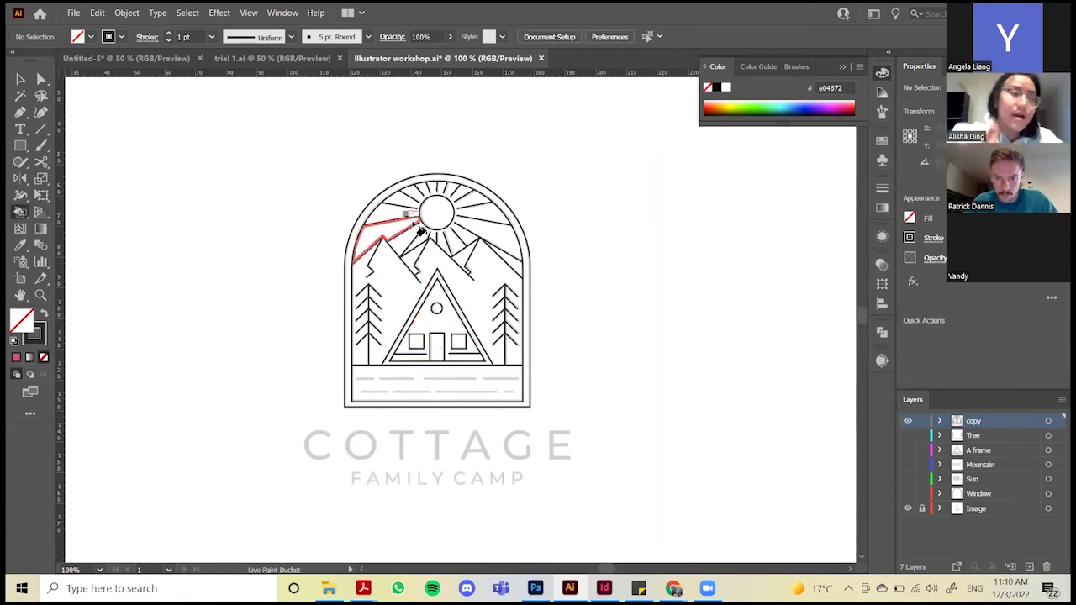
{"action": "double_click", "coordinate": [22, 322]}
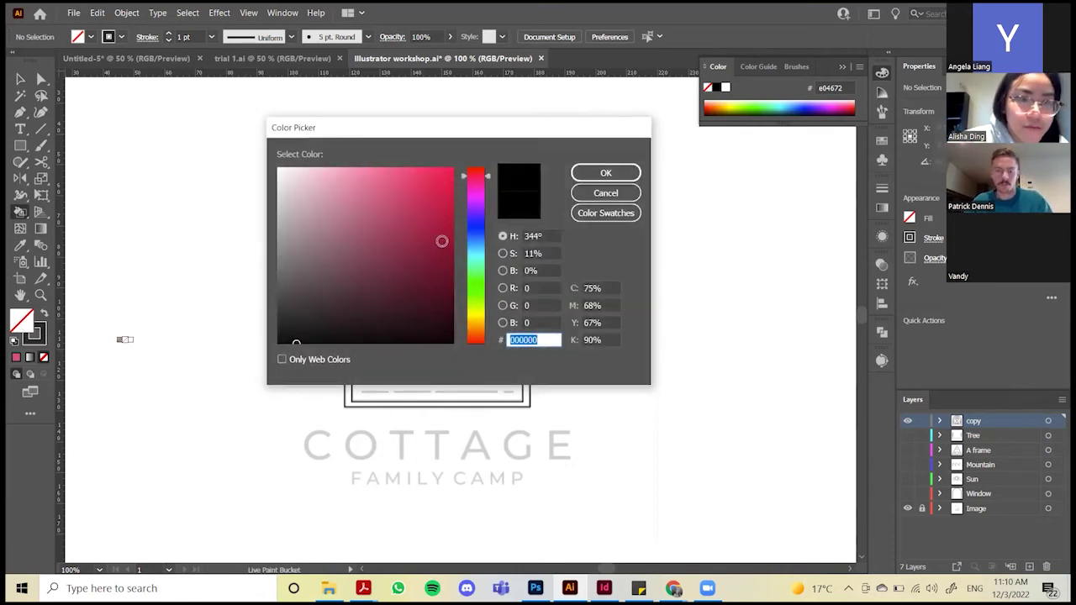
{"action": "left_click_drag", "start_coordinate": [476, 201], "coordinate": [472, 248]}
{"action": "left_click", "coordinate": [404, 182]}
{"action": "left_click_drag", "start_coordinate": [345, 176], "coordinate": [345, 185]}
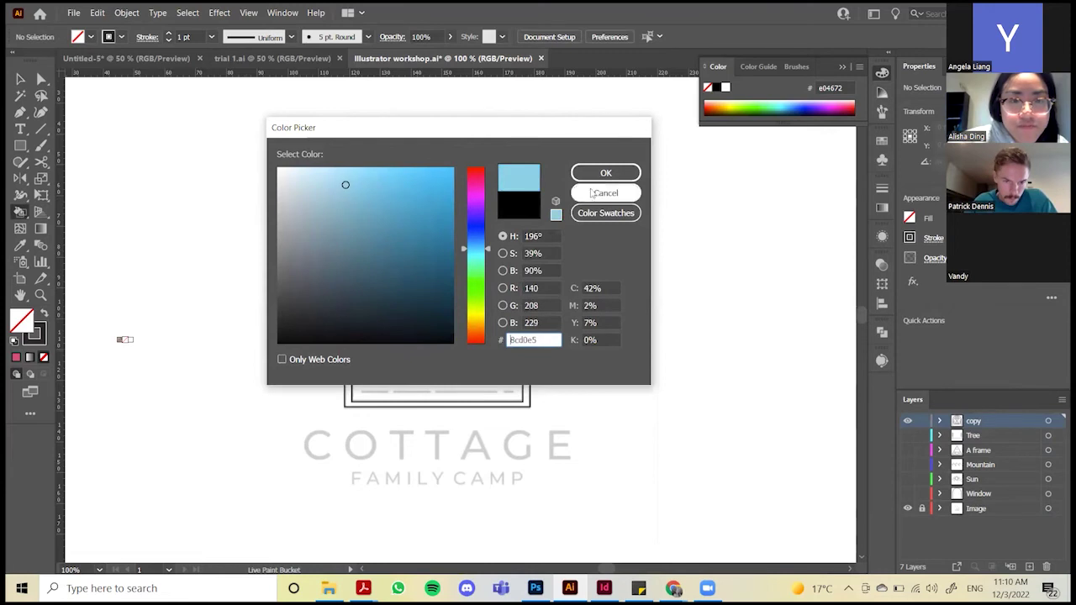
{"action": "key", "text": "Return"}
{"action": "left_click", "coordinate": [497, 218]}
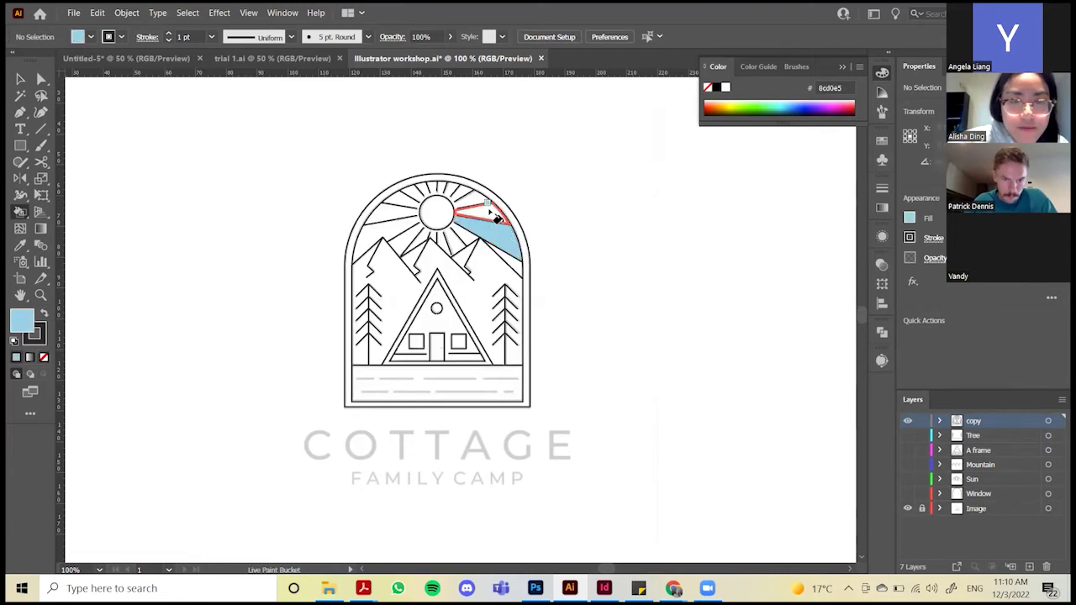
{"action": "left_click", "coordinate": [454, 195]}
{"action": "left_click", "coordinate": [481, 207]}
{"action": "left_click", "coordinate": [442, 186]}
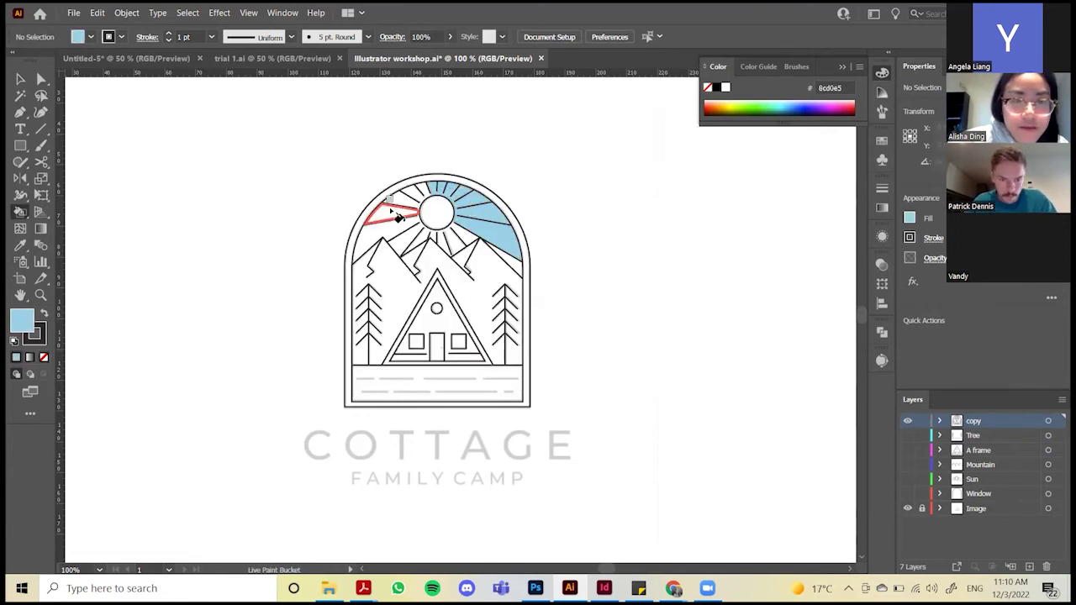
{"action": "mouse_move", "coordinate": [391, 210]}
{"action": "left_mouse_down"}
{"action": "mouse_move", "coordinate": [423, 194]}
{"action": "mouse_move", "coordinate": [406, 204]}
{"action": "mouse_move", "coordinate": [413, 231]}
{"action": "mouse_move", "coordinate": [485, 230]}
{"action": "mouse_move", "coordinate": [506, 255]}
{"action": "mouse_move", "coordinate": [481, 210]}
{"action": "mouse_move", "coordinate": [439, 216]}
{"action": "left_mouse_up"}
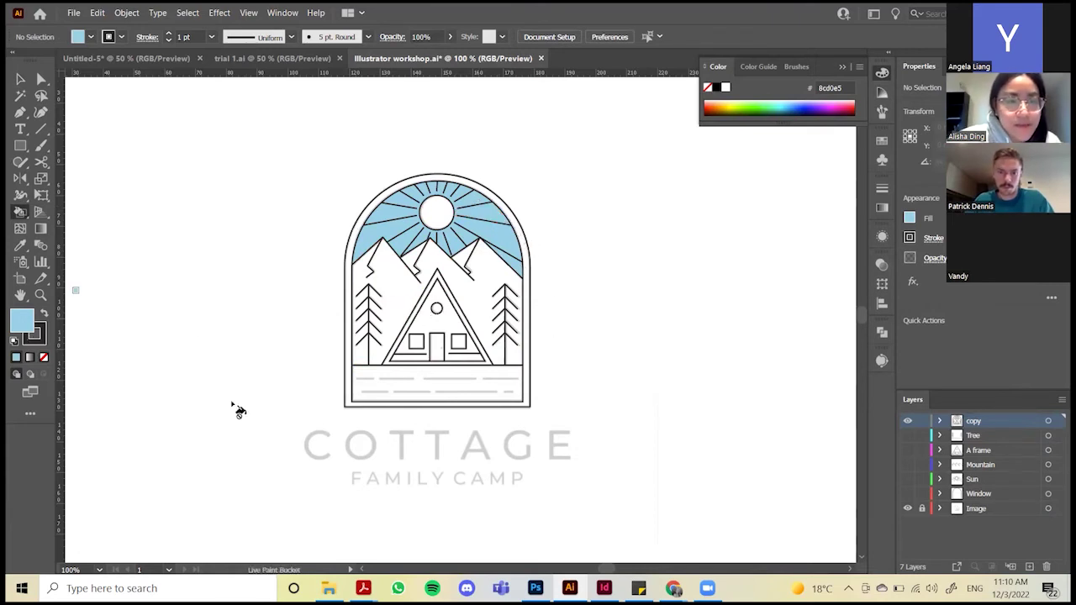
Fill the main mountain area behind the trees and cabin with medium green 49874f
{"action": "double_click", "coordinate": [22, 322]}
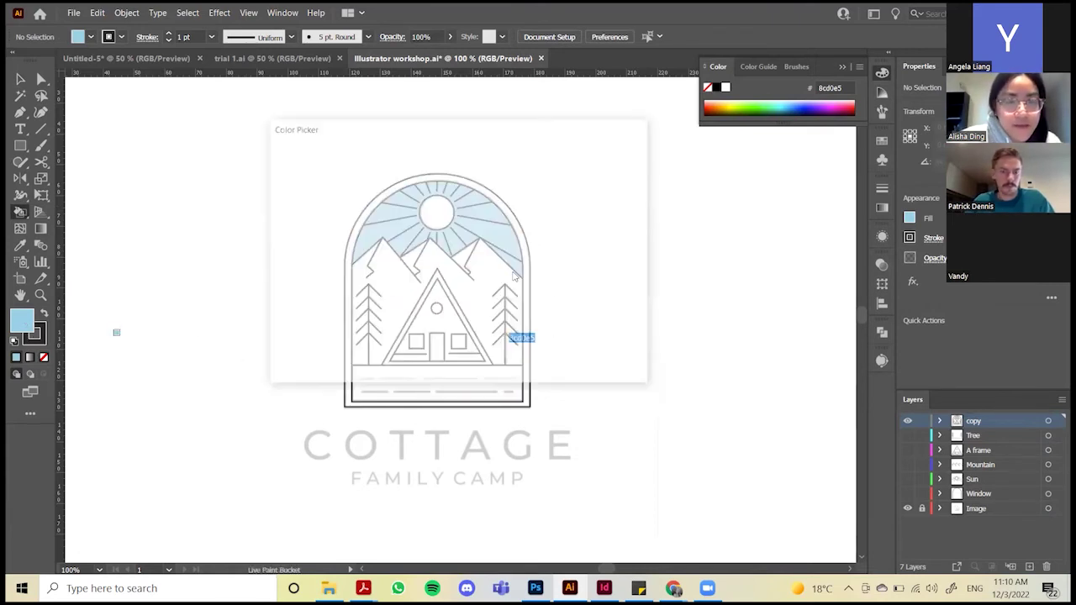
{"action": "left_click", "coordinate": [378, 269]}
{"action": "left_click", "coordinate": [481, 273]}
{"action": "left_click_drag", "start_coordinate": [481, 273], "coordinate": [482, 283]}
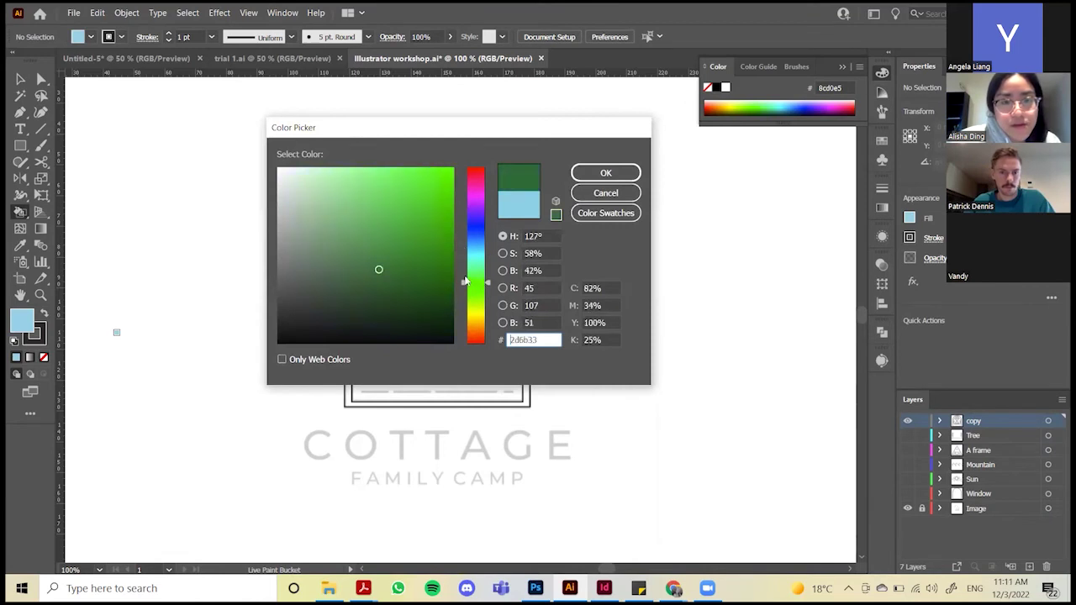
{"action": "left_click_drag", "start_coordinate": [387, 224], "coordinate": [359, 249]}
{"action": "left_click", "coordinate": [632, 174]}
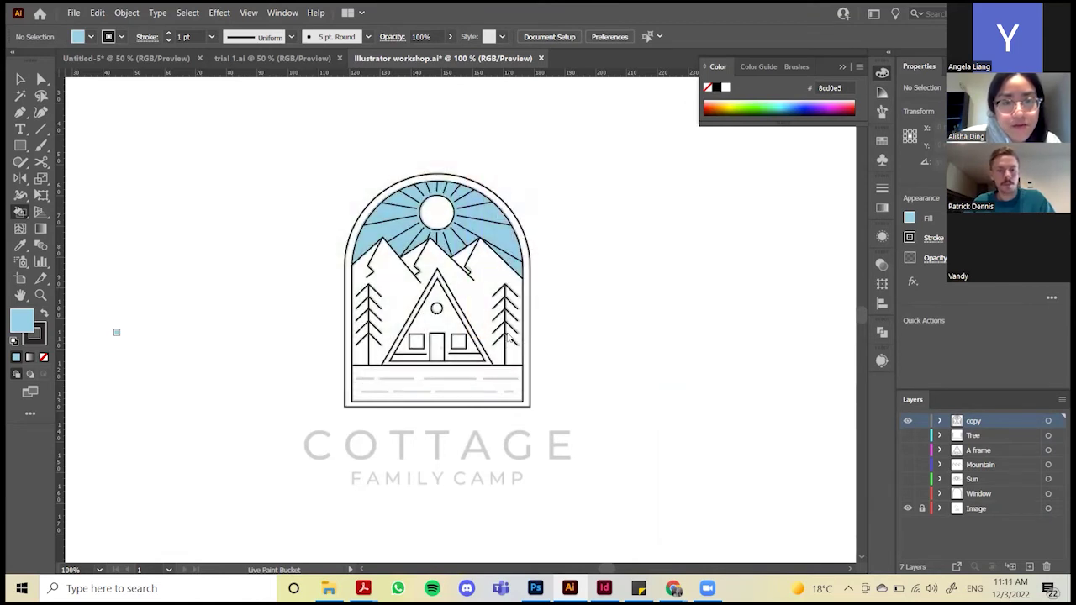
{"action": "left_click", "coordinate": [494, 296]}
{"action": "key", "text": "v"}
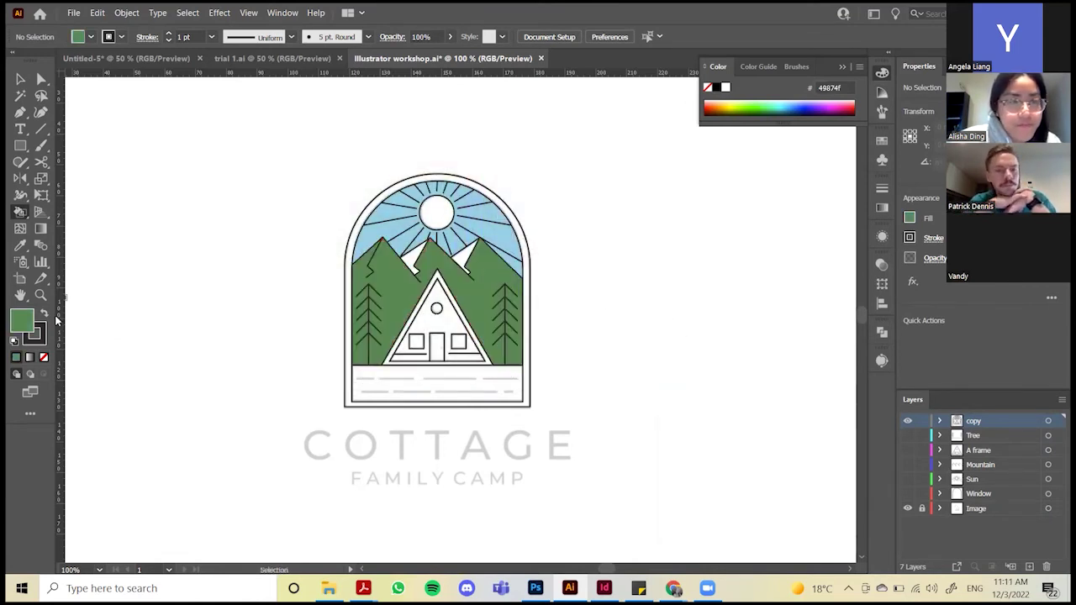
Fill the shaded faces of the middle and right-hand mountains with dark green 2f5932, and return to the Selection tool
{"action": "double_click", "coordinate": [22, 320]}
{"action": "left_click", "coordinate": [359, 282]}
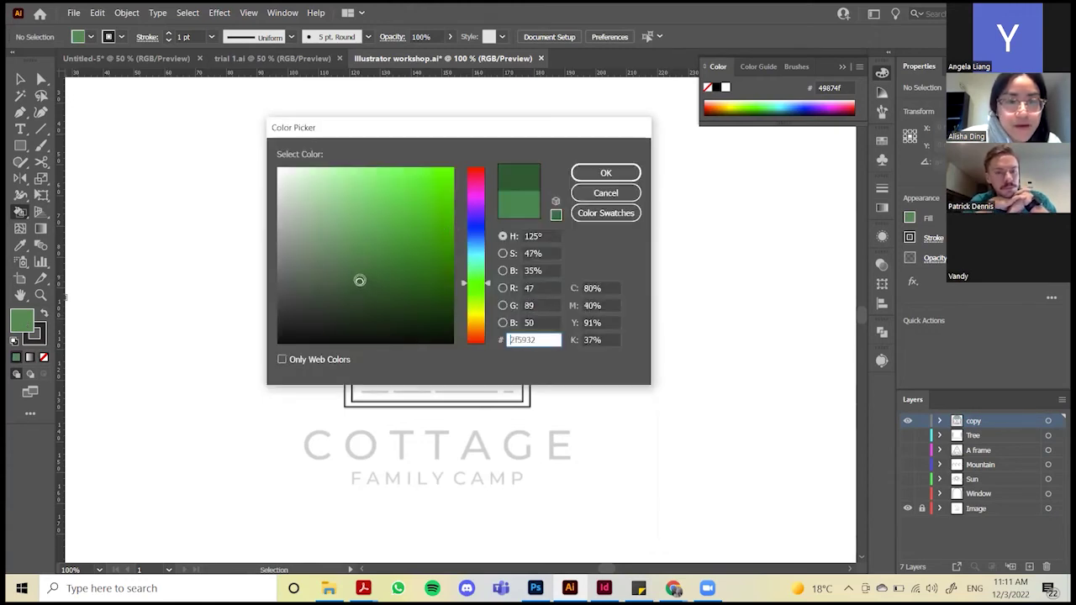
{"action": "left_click", "coordinate": [606, 173]}
{"action": "key", "text": "k"}
{"action": "left_click", "coordinate": [468, 250]}
{"action": "left_click", "coordinate": [421, 259]}
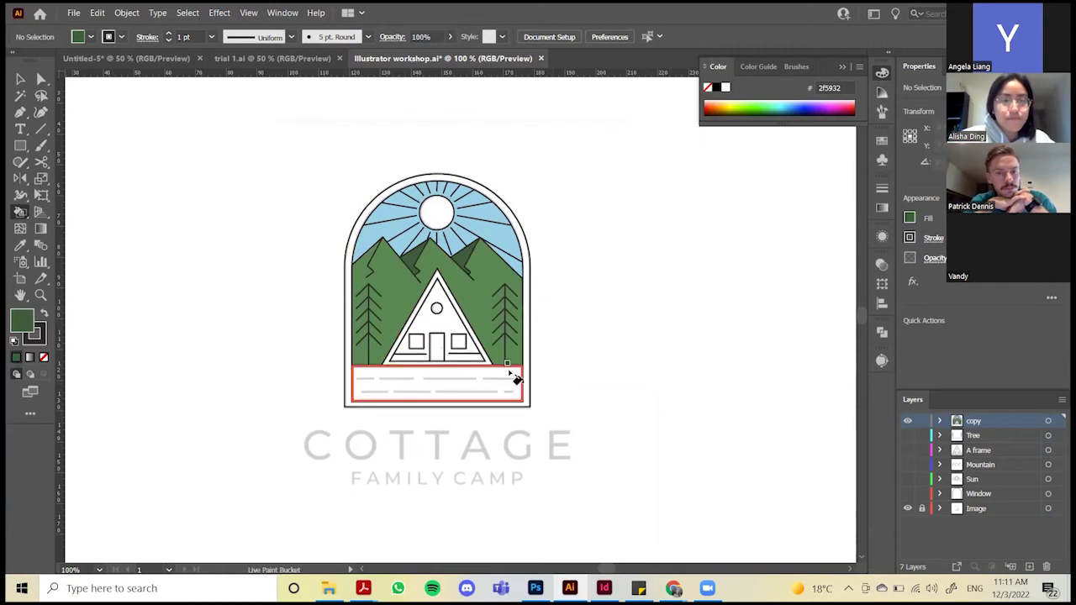
{"action": "key", "text": "v"}
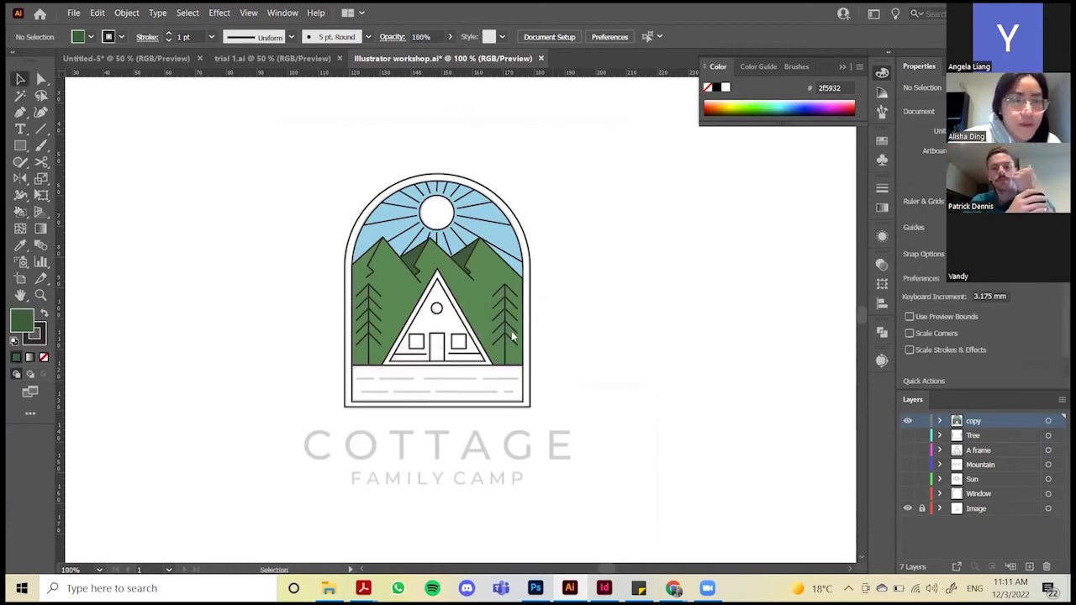
Fill the A-frame cabin's roof border with dark plum 562e43 using the Live Paint Bucket, and return to the Selection tool
{"action": "double_click", "coordinate": [22, 320]}
{"action": "left_click", "coordinate": [476, 185]}
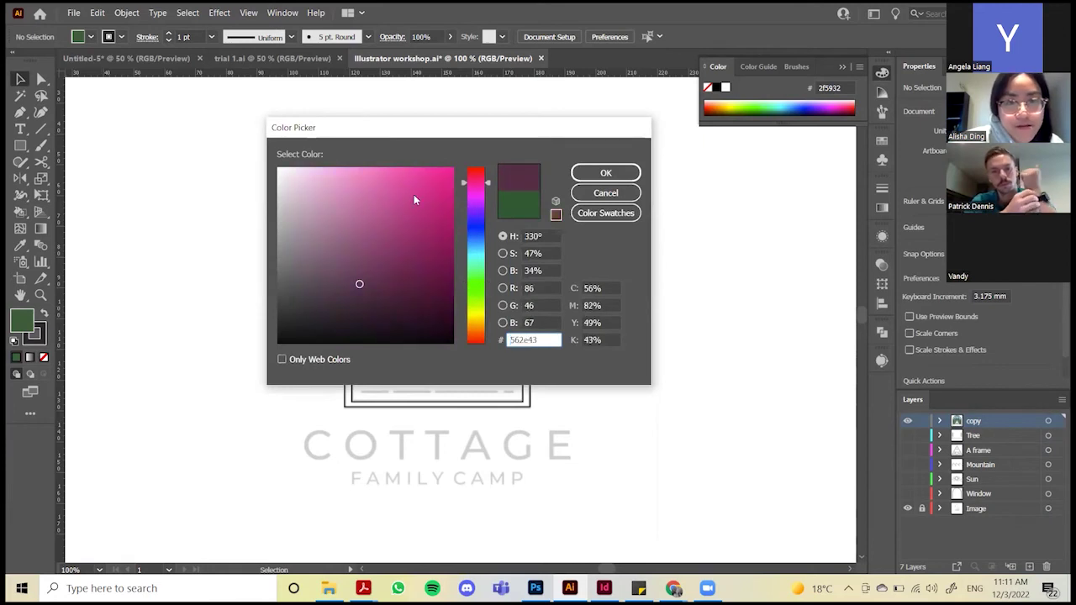
{"action": "left_click", "coordinate": [627, 172]}
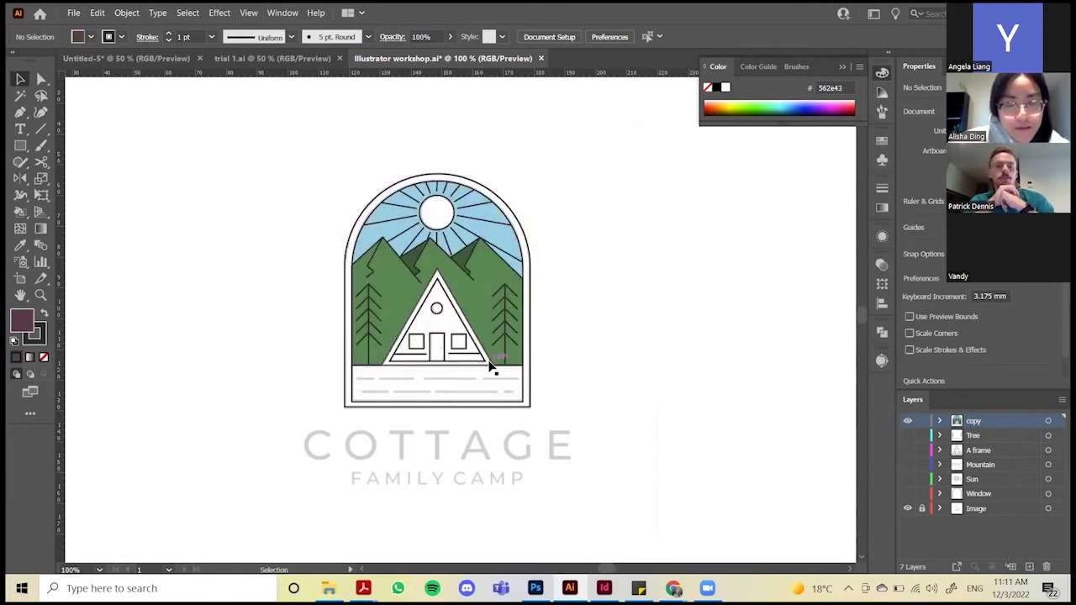
{"action": "key", "text": "k"}
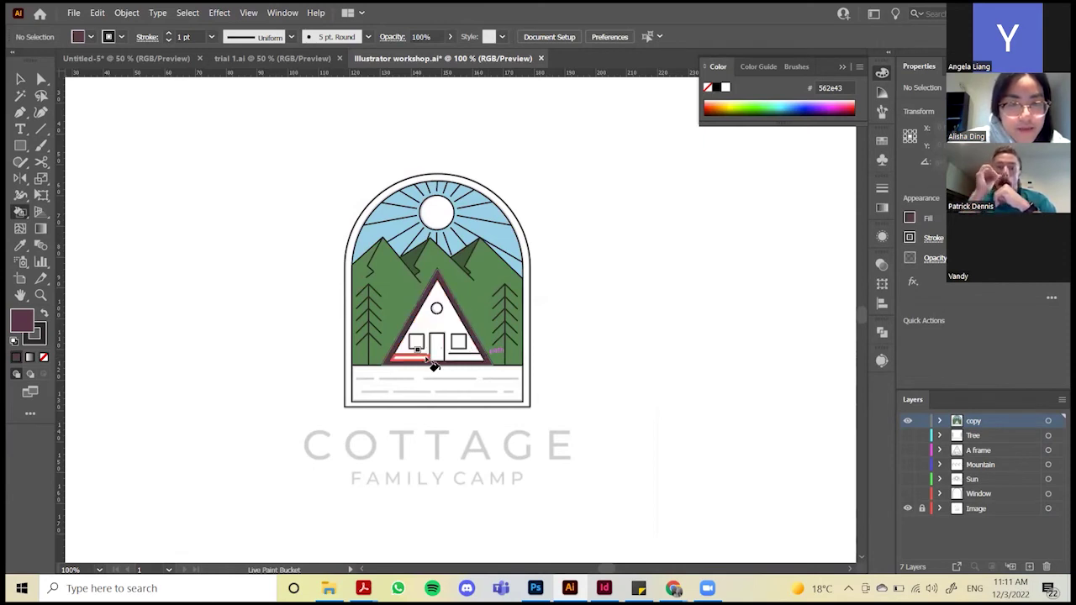
{"action": "key", "text": "v"}
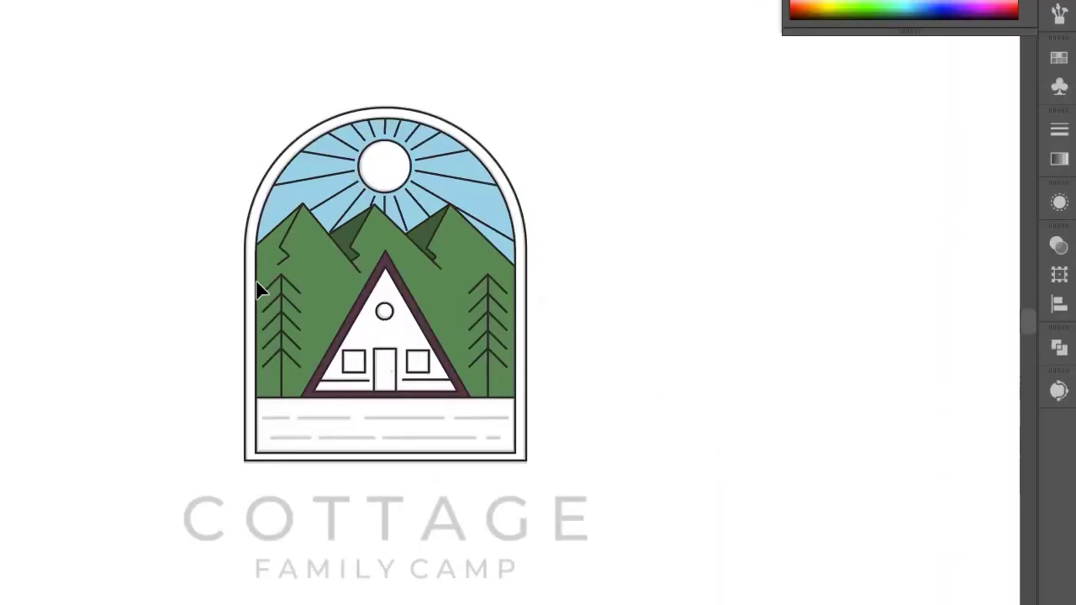
Fill the sun with pale yellow e8e6a0 using the Live Paint Bucket, and return to the Selection tool
{"action": "scroll", "coordinate": [353, 310], "scroll_direction": "down", "scroll_amount": 2}
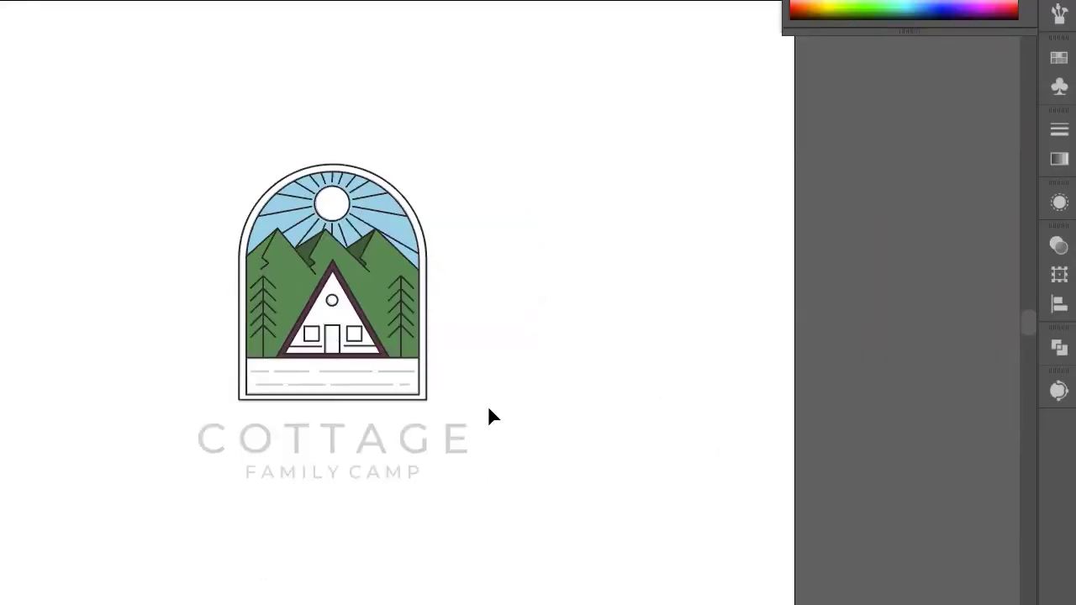
{"action": "scroll", "coordinate": [378, 392], "scroll_direction": "up", "scroll_amount": 1}
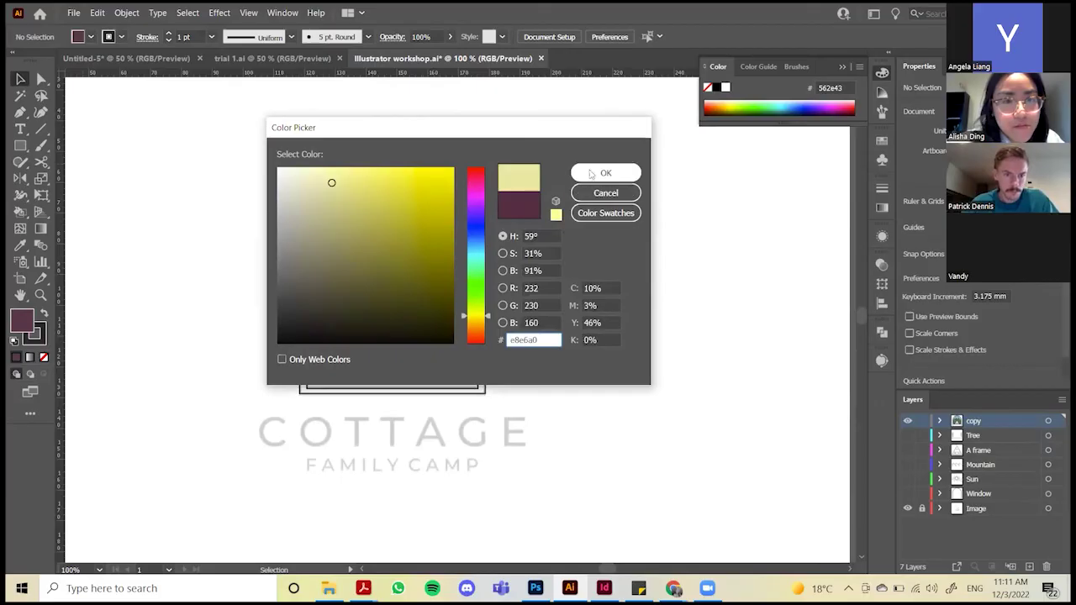
{"action": "left_click", "coordinate": [634, 68]}
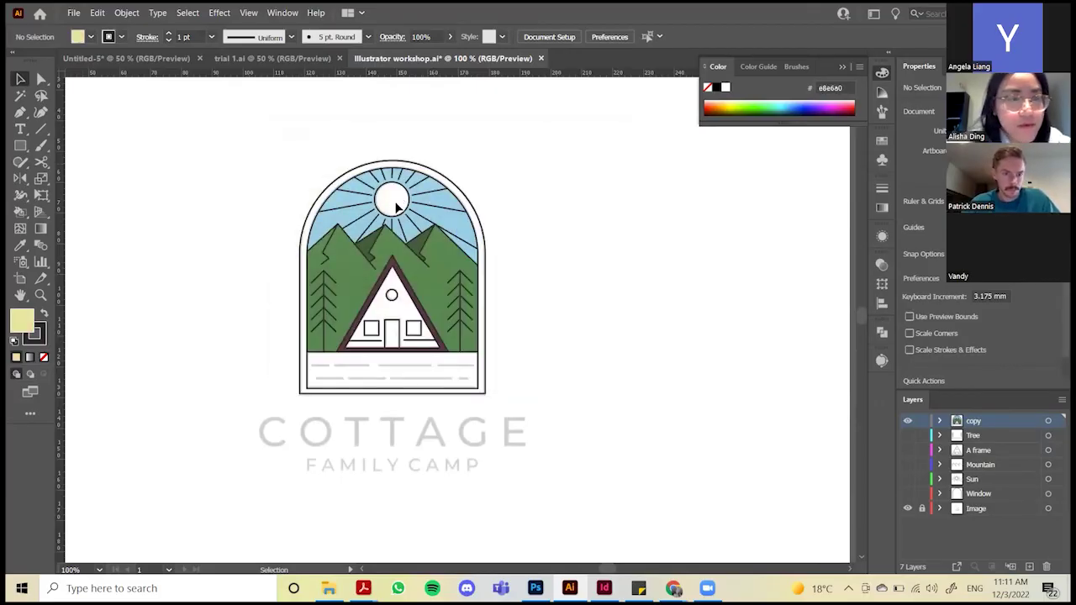
{"action": "key", "text": "k"}
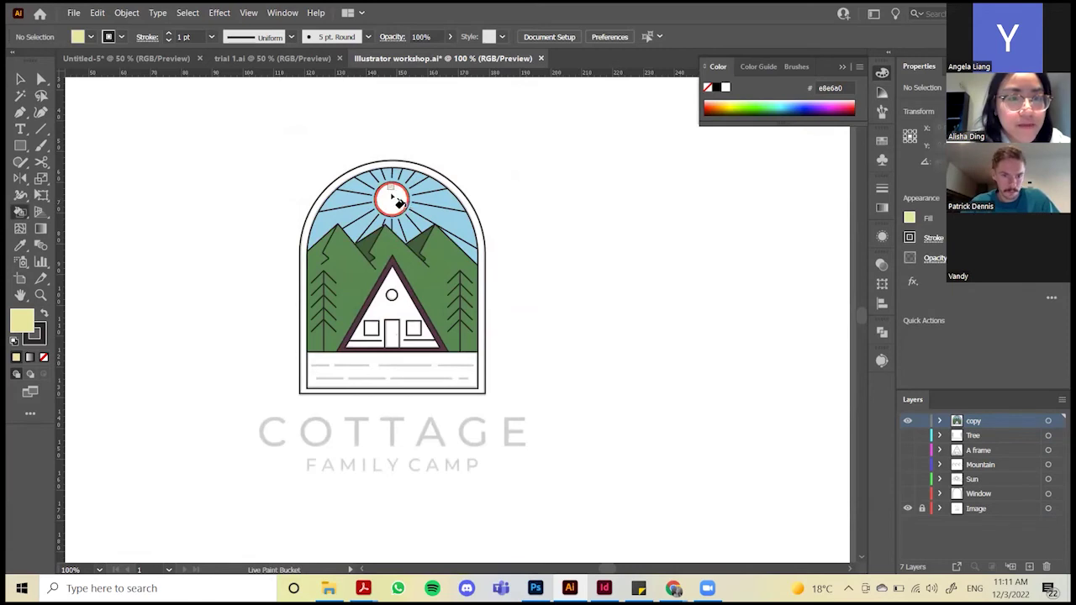
{"action": "left_click", "coordinate": [20, 211]}
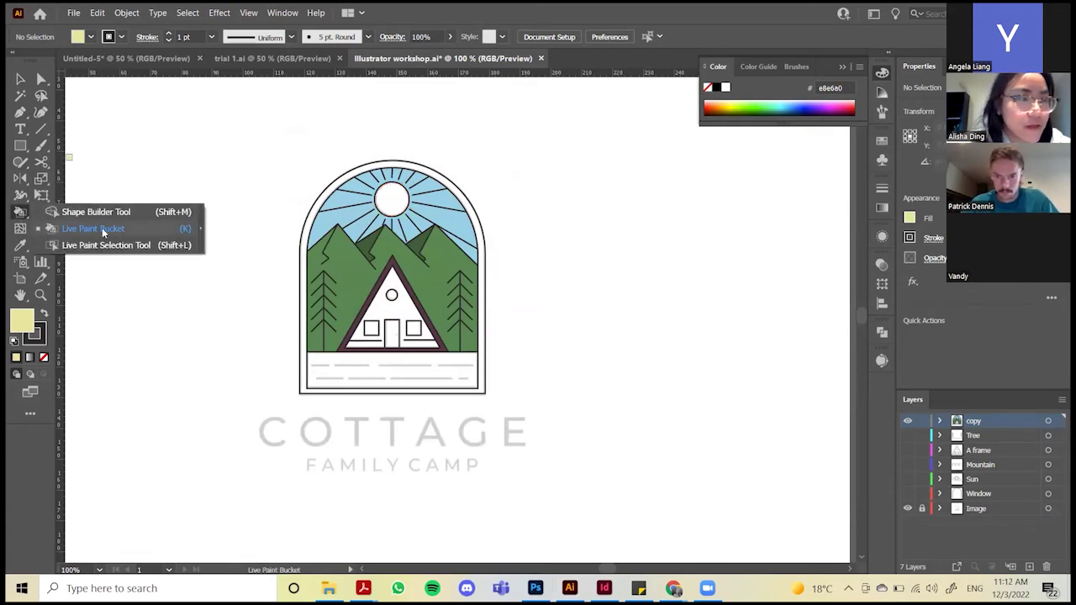
{"action": "left_click", "coordinate": [392, 200]}
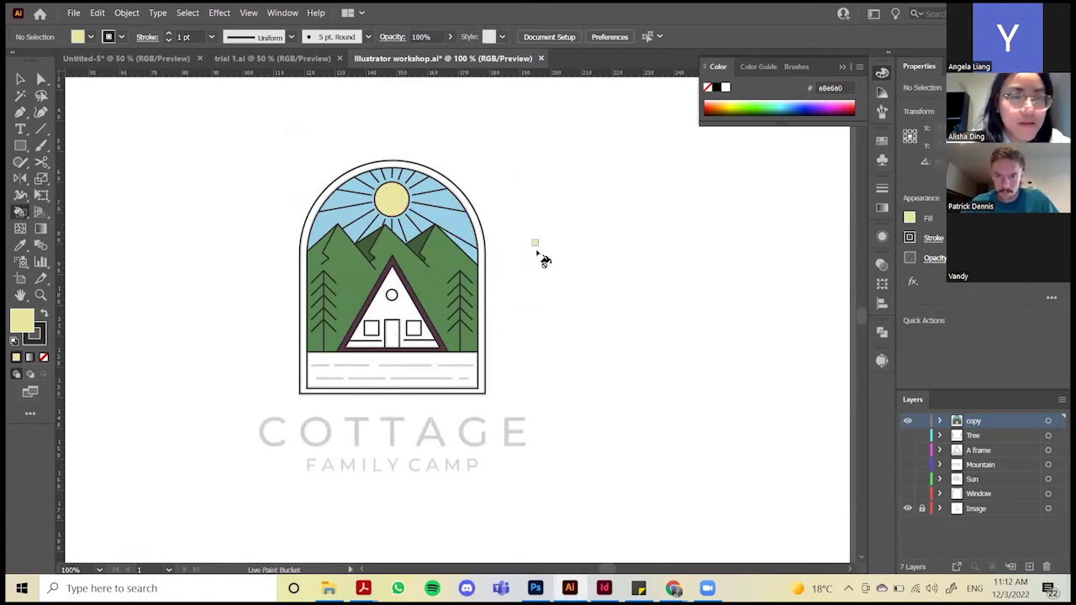
{"action": "key", "text": "v"}
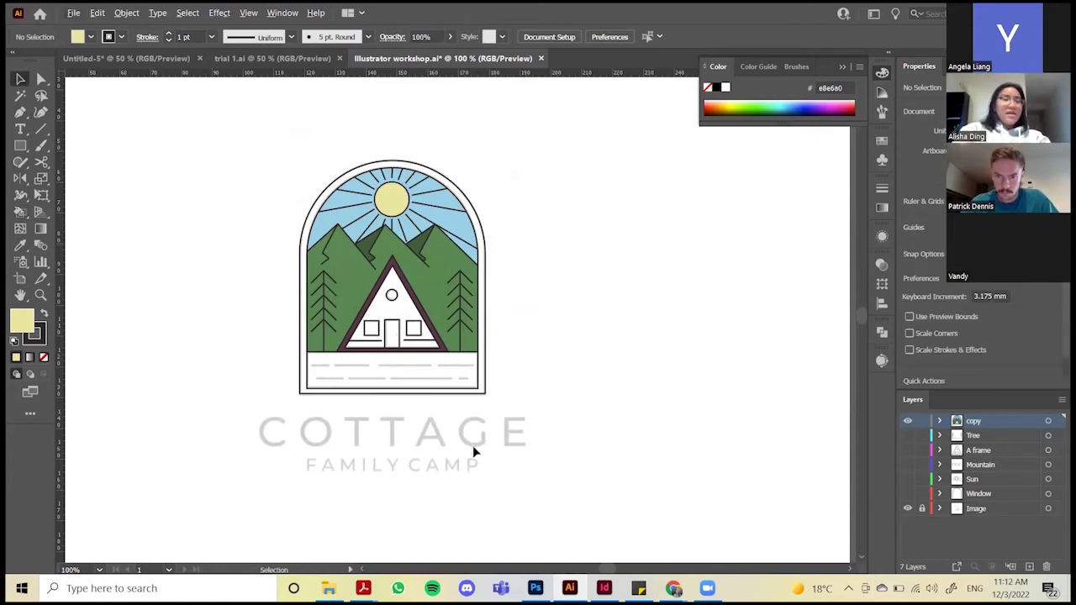
Create a new layer above the copy layer and name it Word
{"action": "scroll", "coordinate": [438, 387], "scroll_direction": "down", "scroll_amount": 2}
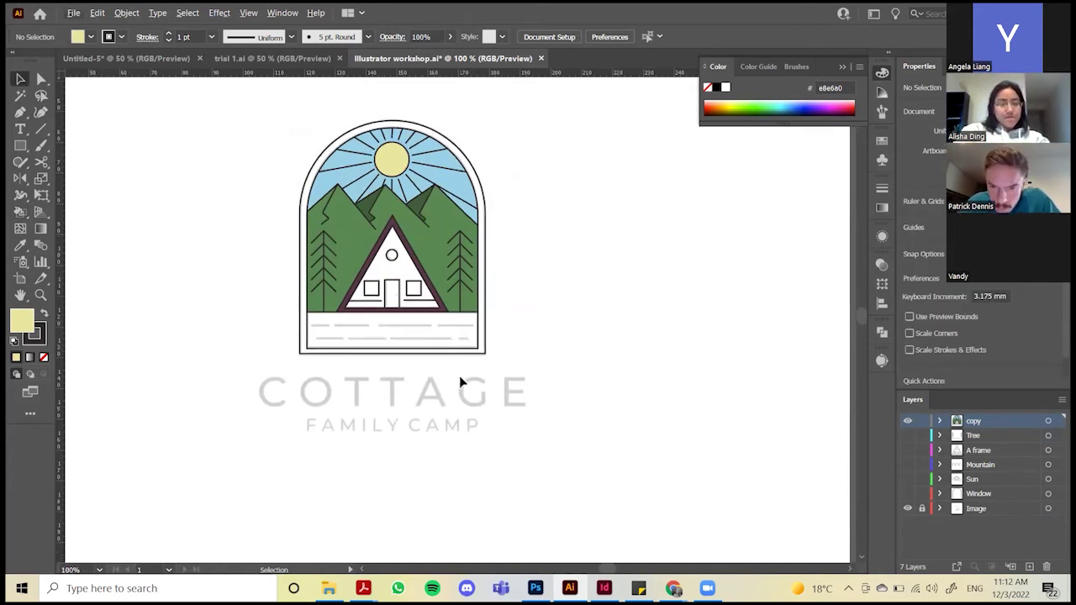
{"action": "left_click", "coordinate": [1030, 567]}
{"action": "double_click", "coordinate": [969, 423]}
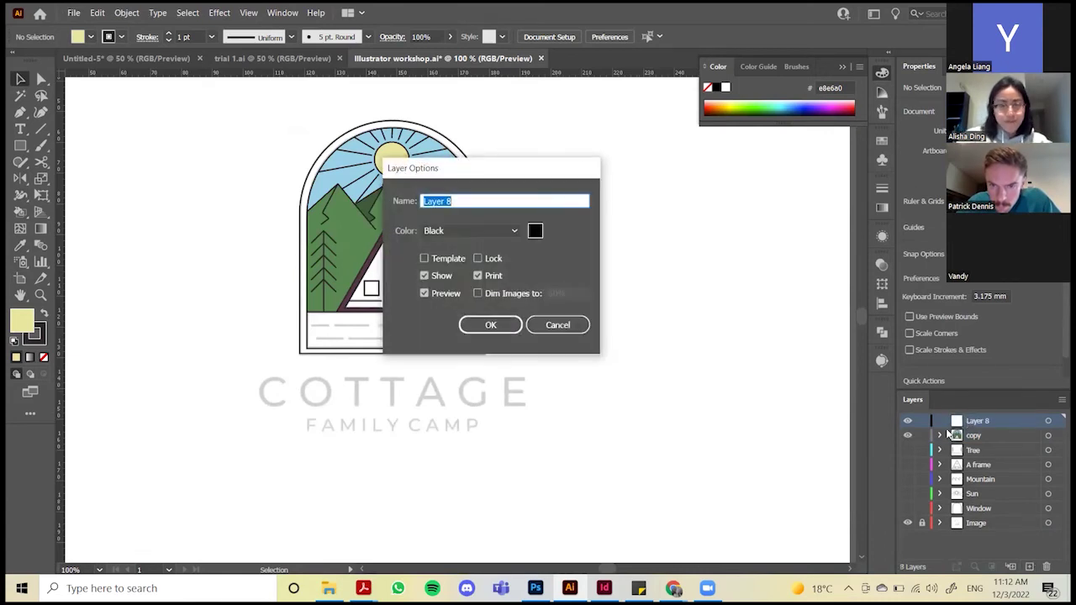
{"action": "key", "text": "BackSpace"}
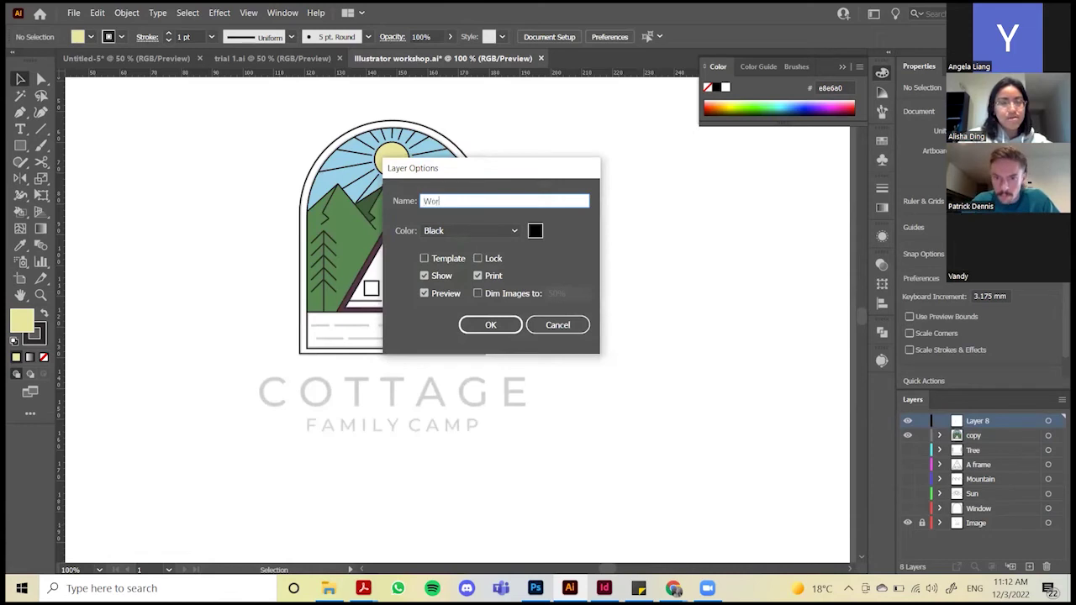
{"action": "key", "text": "Return"}
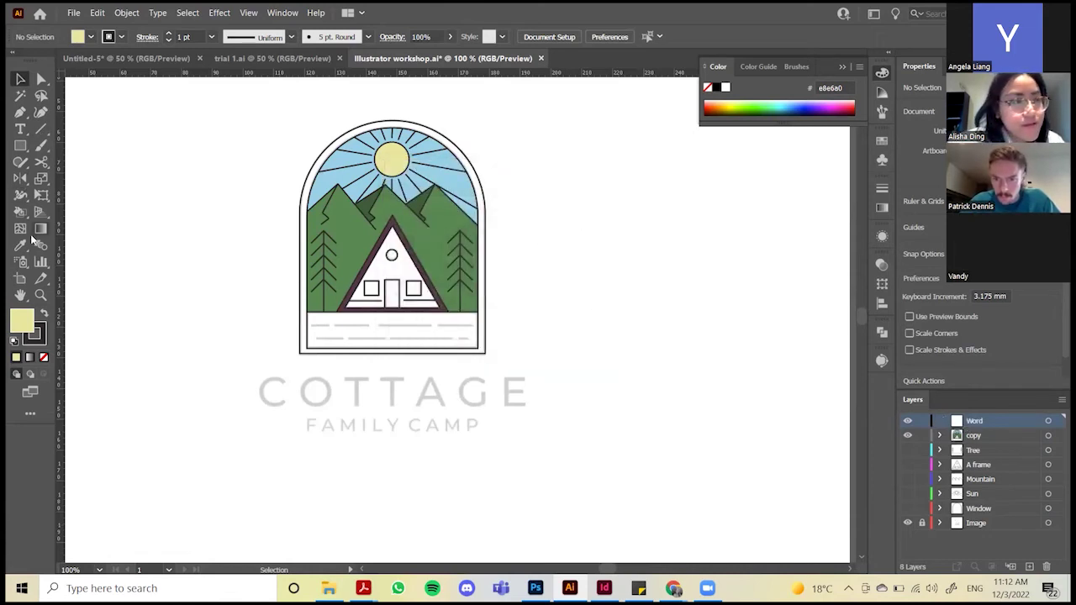
Place a new point text object over the grey COTTAGE title below the badge
{"action": "key", "text": "t"}
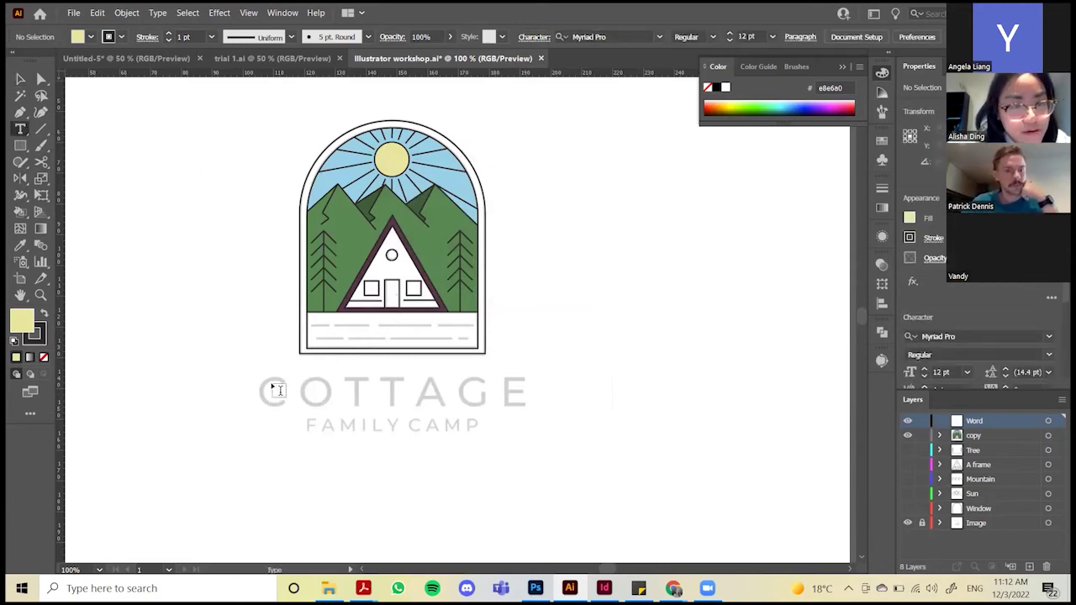
{"action": "left_click", "coordinate": [362, 396]}
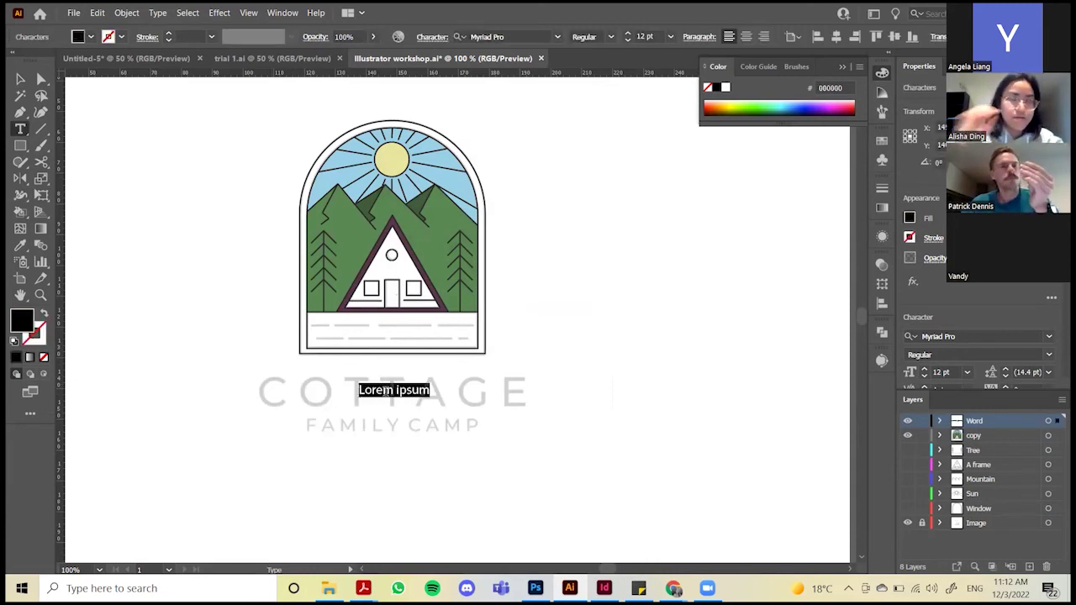
{"action": "type", "text": "sdfsdfsdf"}
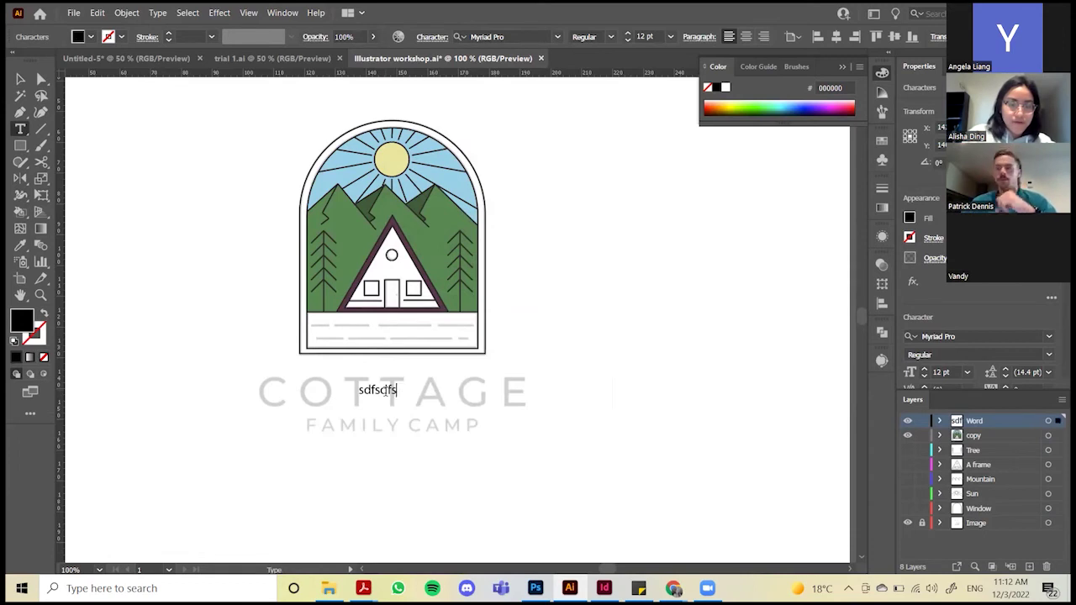
{"action": "key", "text": "BackSpace"}
{"action": "key", "text": "BackSpace"}
{"action": "key", "text": "BackSpace"}
{"action": "key", "text": "BackSpace"}
{"action": "key", "text": "BackSpace"}
{"action": "key", "text": "BackSpace"}
{"action": "key", "text": "BackSpace"}
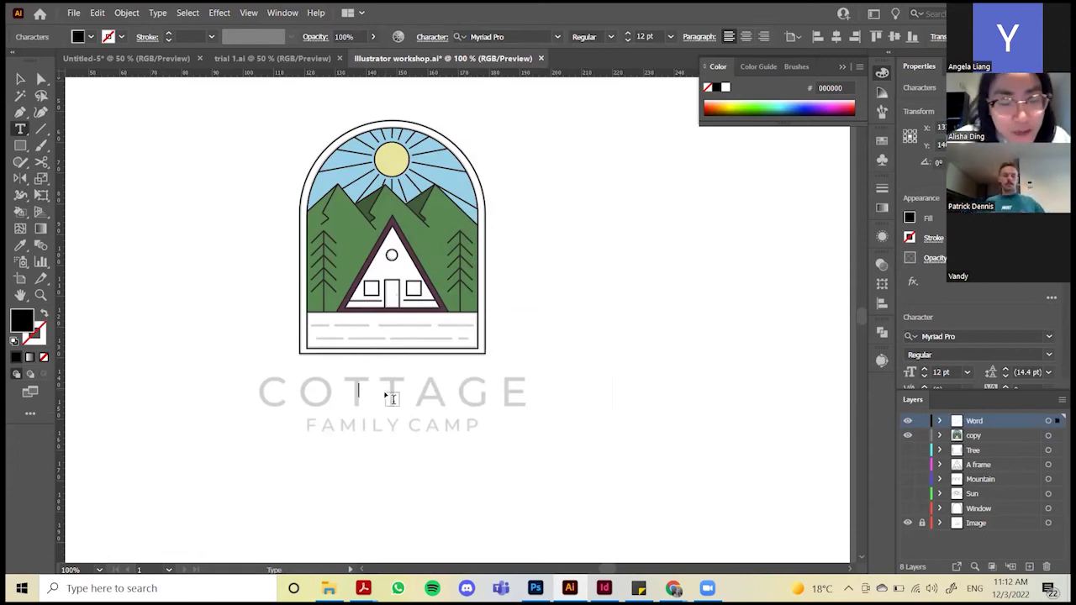
Enter COTTAGE as the text and set its font to Objektiv Mk2 Trial, keeping the Regular style
{"action": "type", "text": "COTTAGE"}
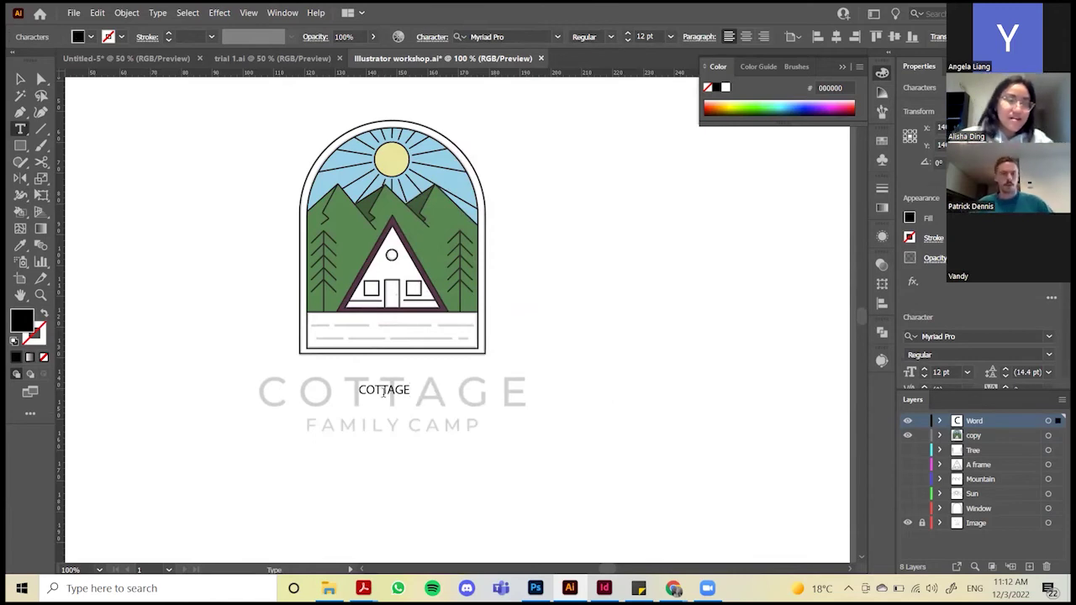
{"action": "double_click", "coordinate": [391, 388]}
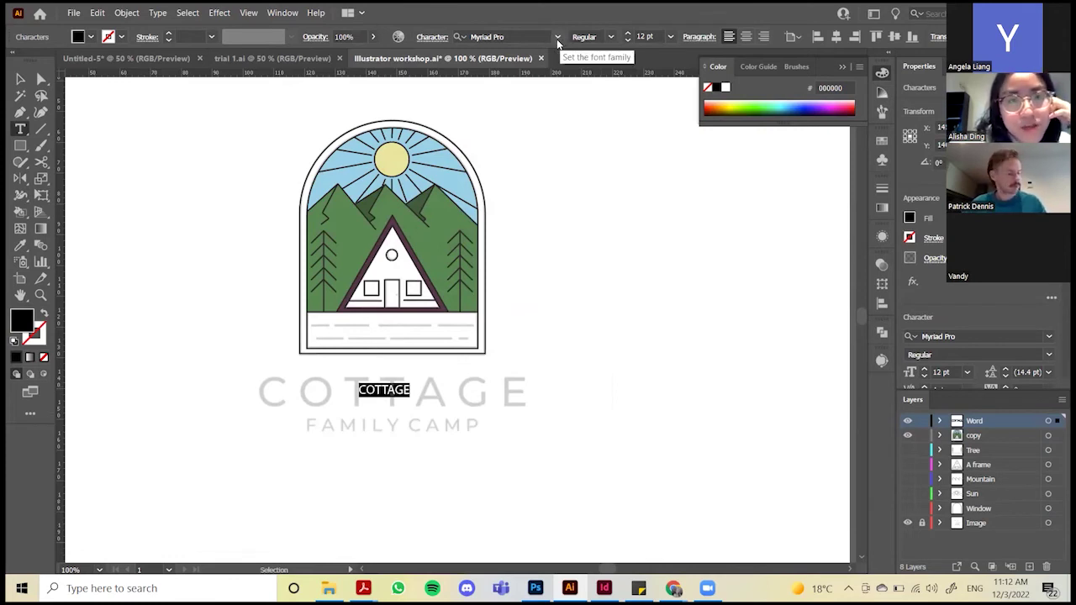
{"action": "left_click", "coordinate": [558, 38]}
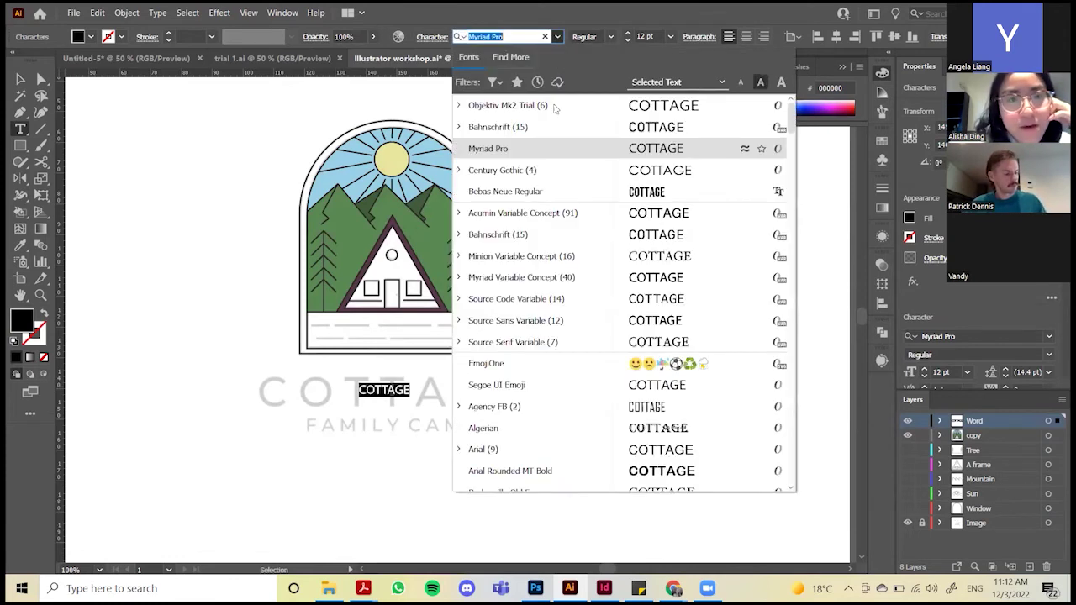
{"action": "left_click", "coordinate": [543, 168]}
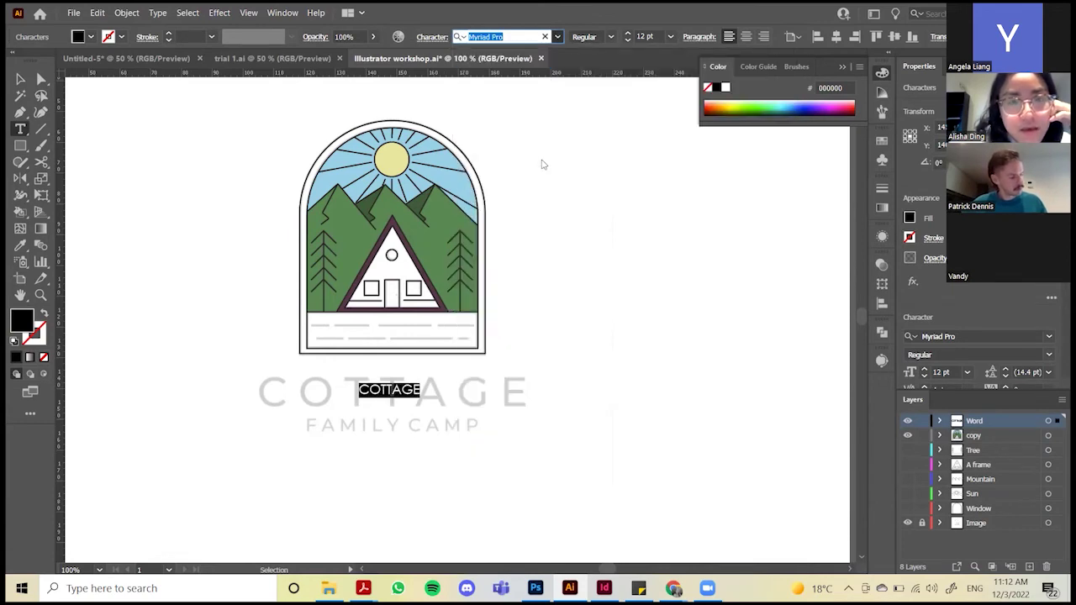
{"action": "left_click", "coordinate": [557, 36]}
{"action": "left_click", "coordinate": [554, 122]}
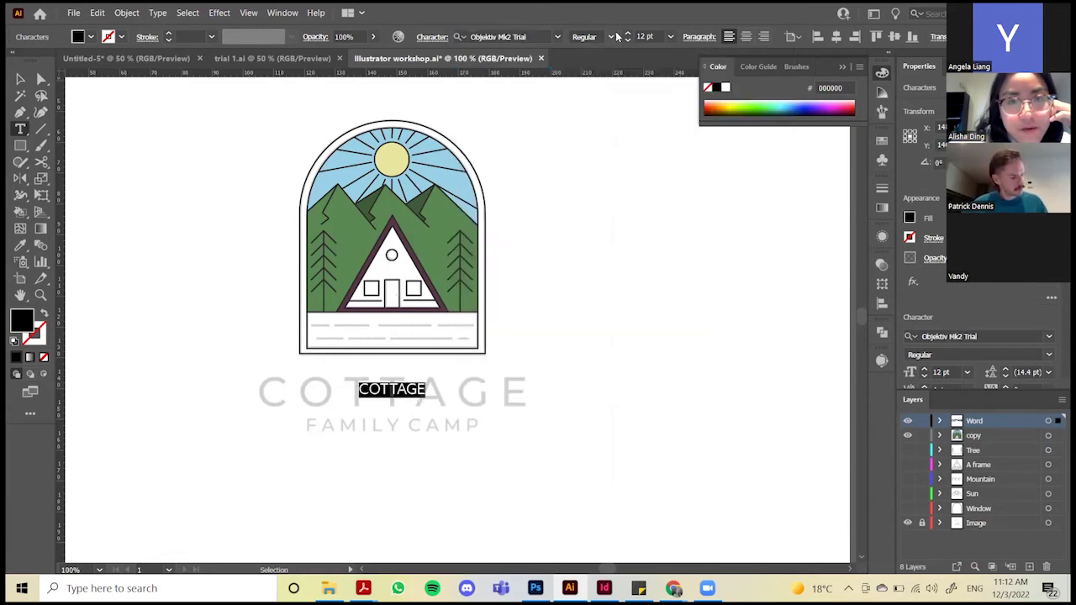
{"action": "left_click", "coordinate": [611, 36]}
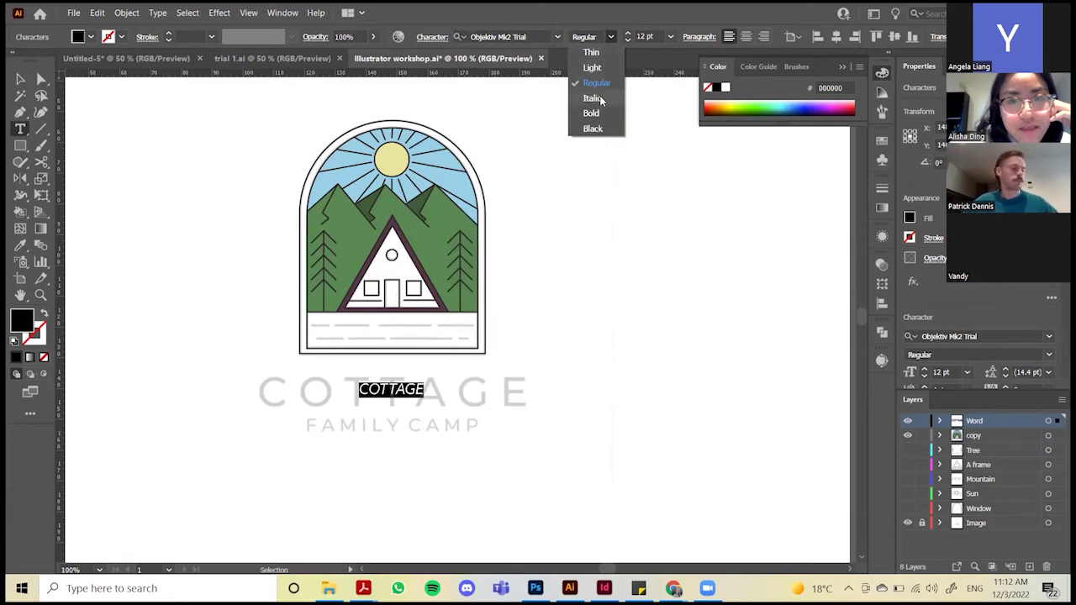
{"action": "left_click", "coordinate": [666, 64]}
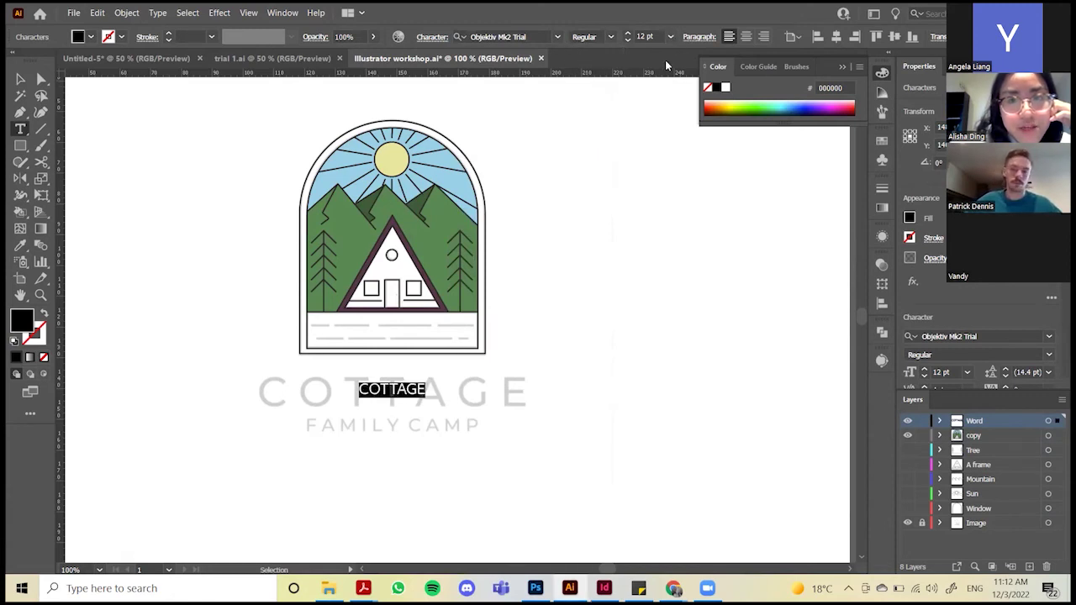
Set the font size of the COTTAGE text to 30 pt
{"action": "left_click", "coordinate": [628, 32]}
{"action": "left_click", "coordinate": [627, 33]}
{"action": "left_click", "coordinate": [627, 32]}
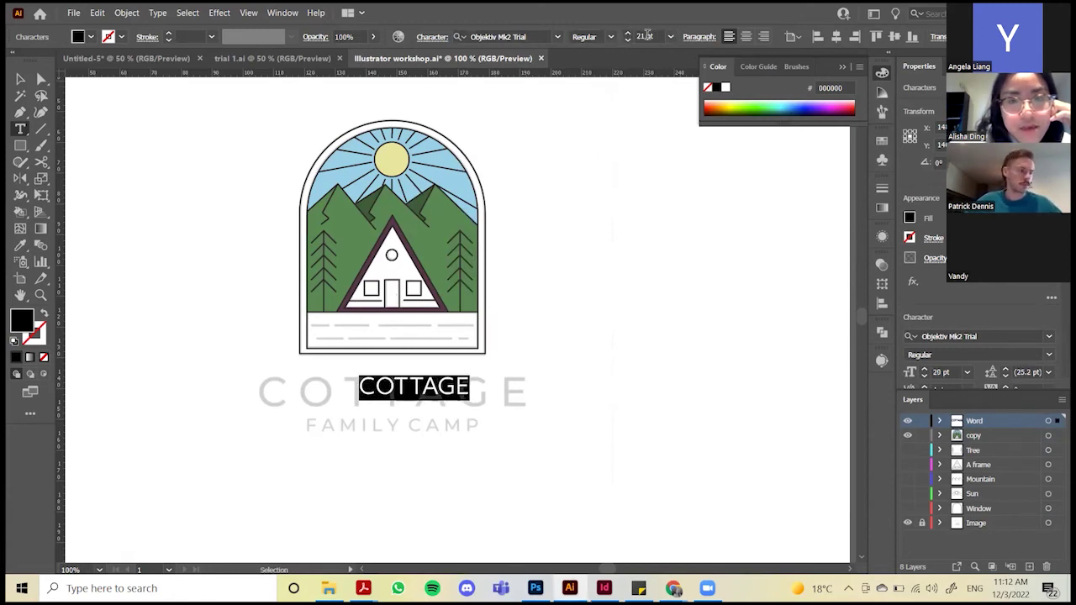
{"action": "left_click", "coordinate": [628, 32]}
{"action": "type", "text": "30"}
{"action": "key", "text": "Return"}
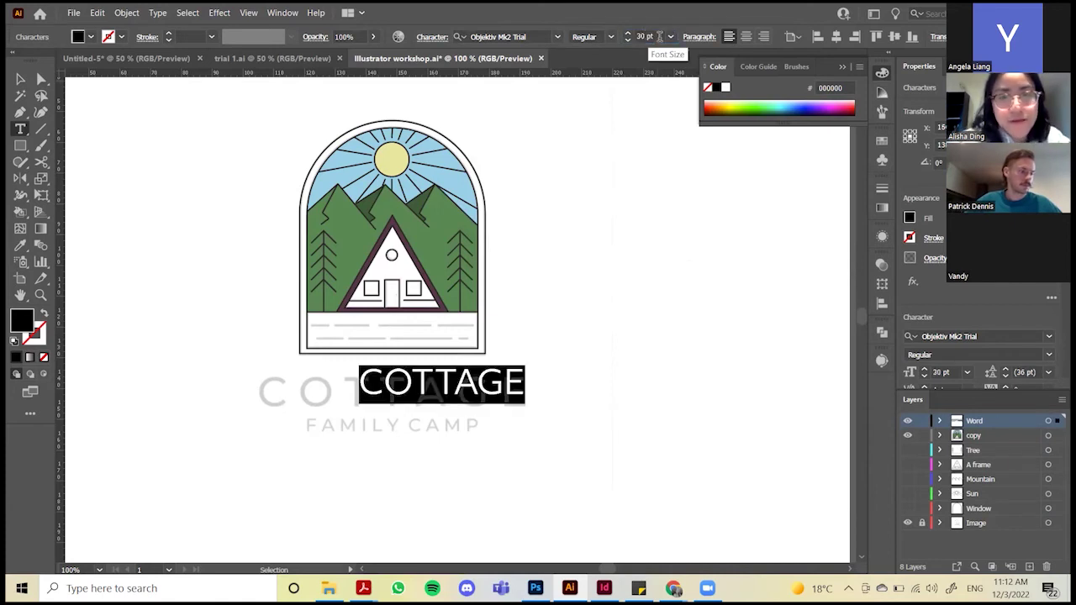
Try centre and right paragraph alignment on the COTTAGE text, and restore left alignment
{"action": "left_click", "coordinate": [746, 36]}
{"action": "left_click", "coordinate": [764, 37]}
{"action": "left_click", "coordinate": [729, 37]}
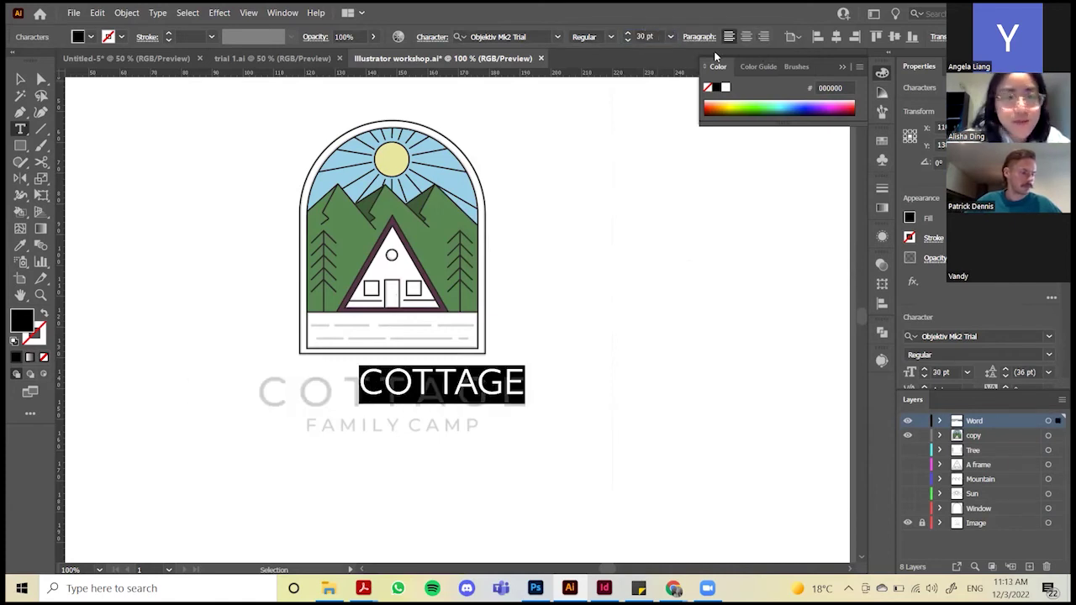
Move the COTTAGE text so it sits centred beneath the badge, and hide the Image reference layer
{"action": "left_click", "coordinate": [577, 349]}
{"action": "key", "text": "v"}
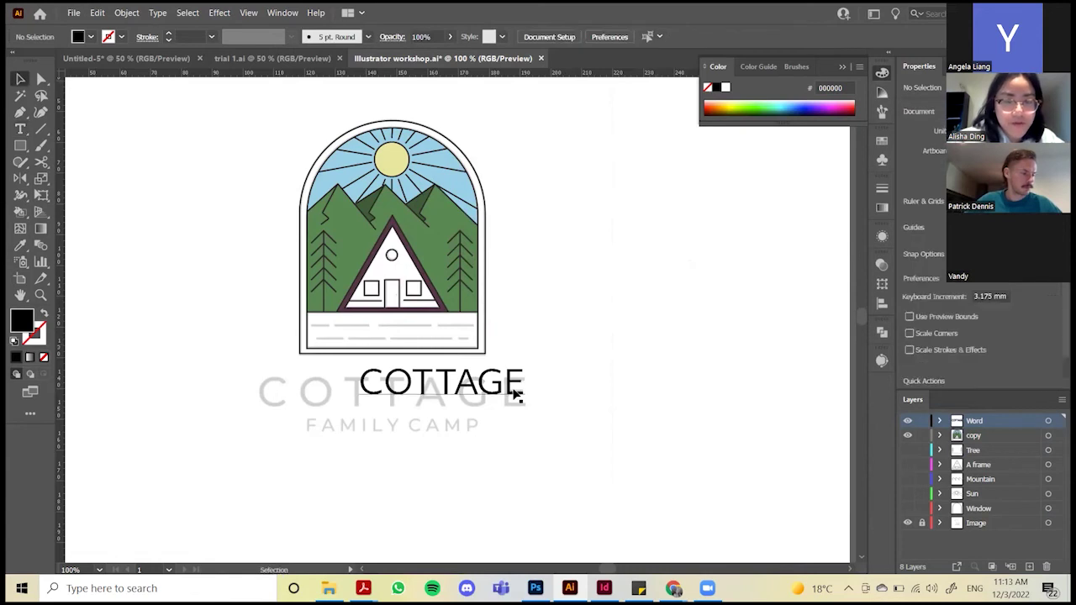
{"action": "left_click_drag", "start_coordinate": [512, 392], "coordinate": [458, 405]}
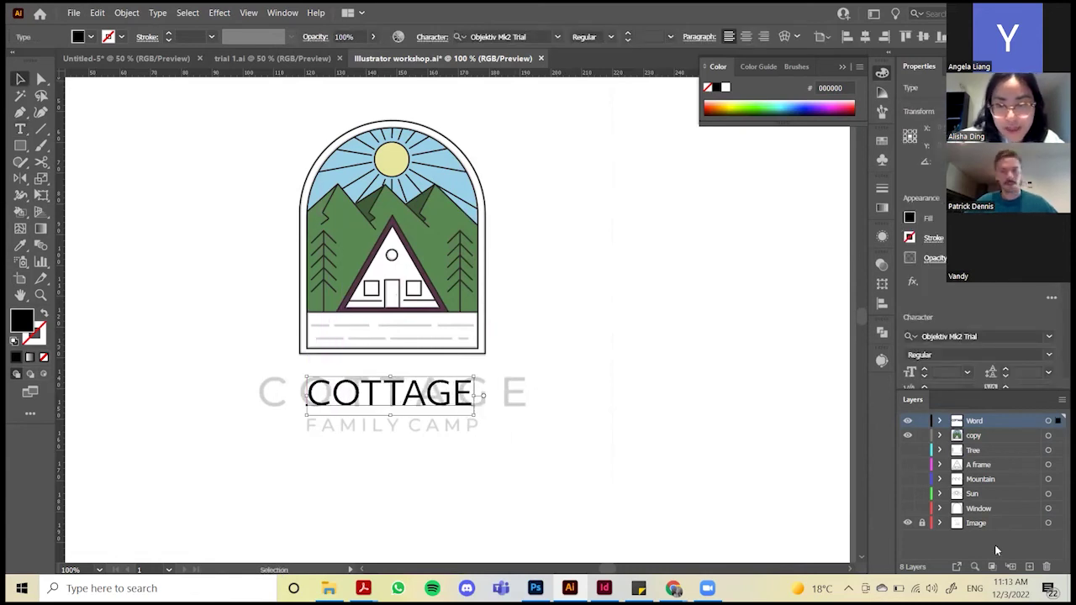
{"action": "left_click", "coordinate": [908, 524]}
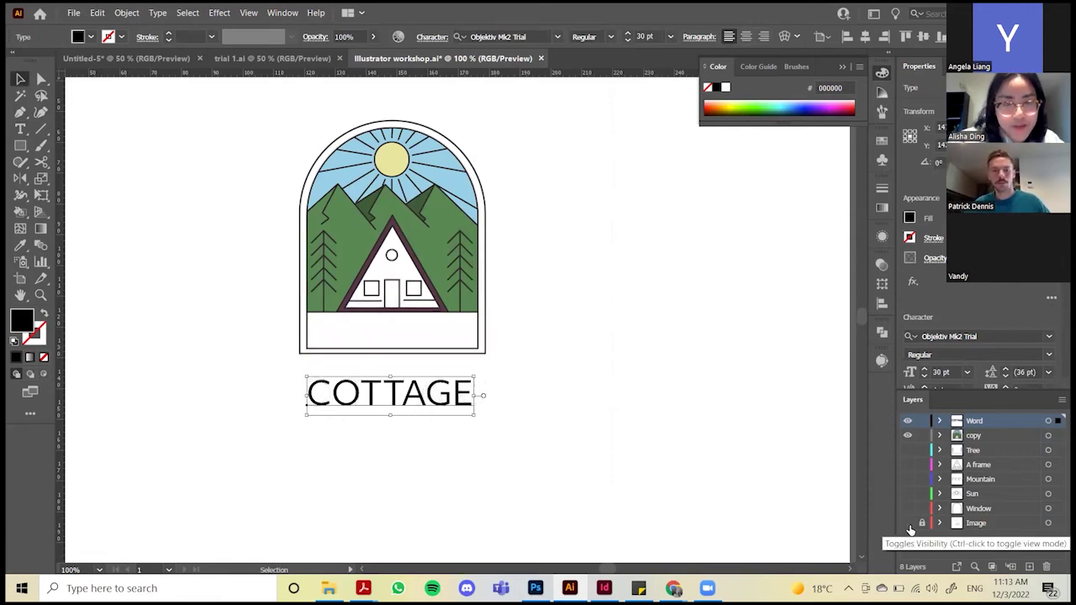
{"action": "left_click_drag", "start_coordinate": [445, 402], "coordinate": [497, 388]}
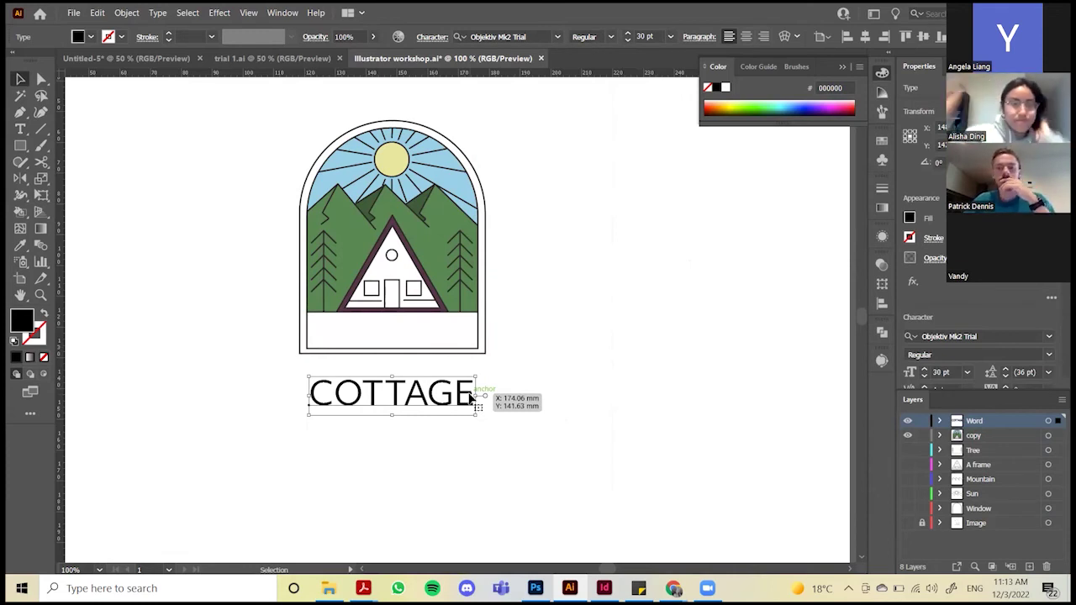
{"action": "scroll", "coordinate": [471, 397], "scroll_direction": "up", "scroll_amount": 1}
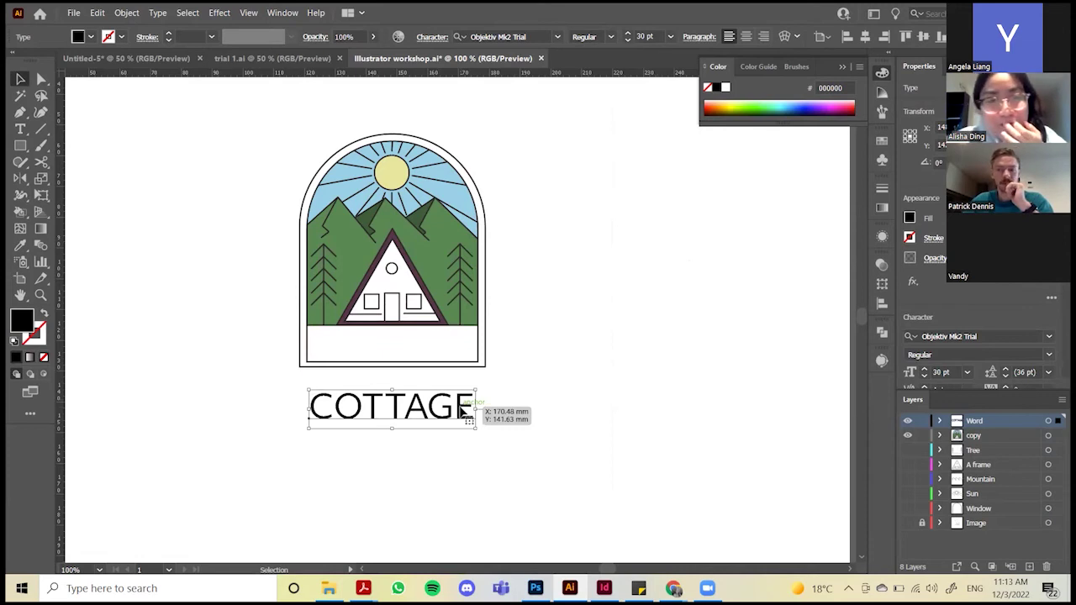
{"action": "scroll", "coordinate": [463, 410], "scroll_direction": "up", "scroll_amount": 2}
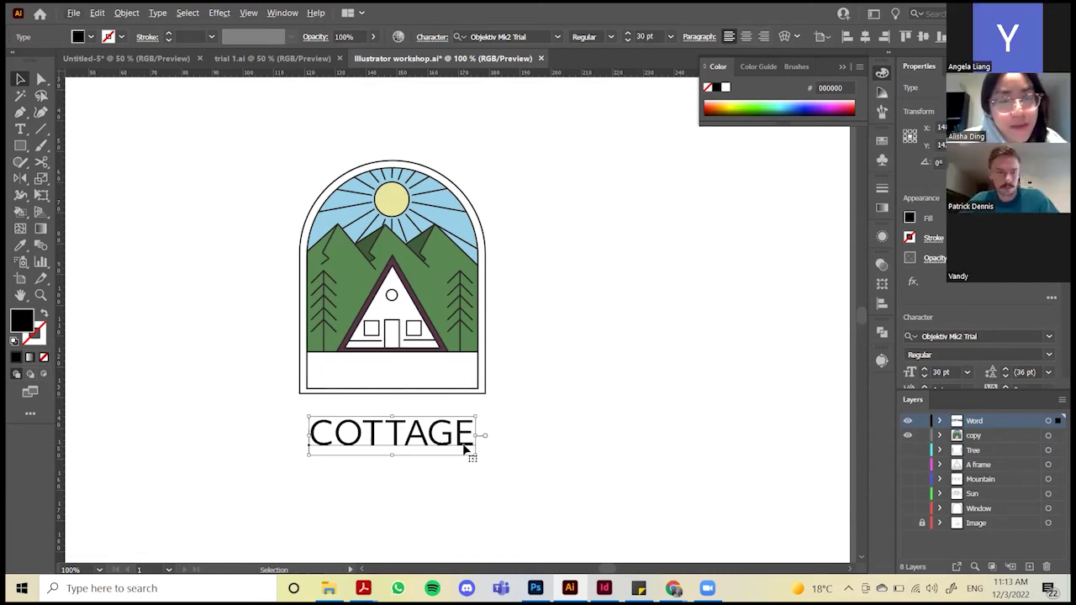
Draw a wavy open path with the Pen tool beneath the COTTAGE text, using a black stroke and no fill
{"action": "scroll", "coordinate": [470, 446], "scroll_direction": "down", "scroll_amount": 2}
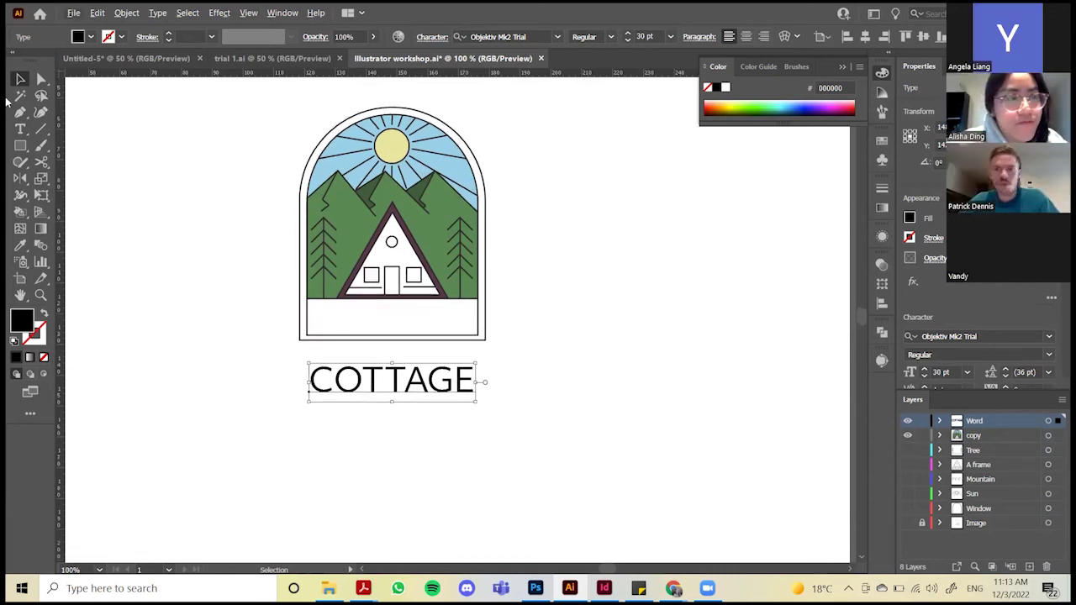
{"action": "left_click", "coordinate": [41, 128]}
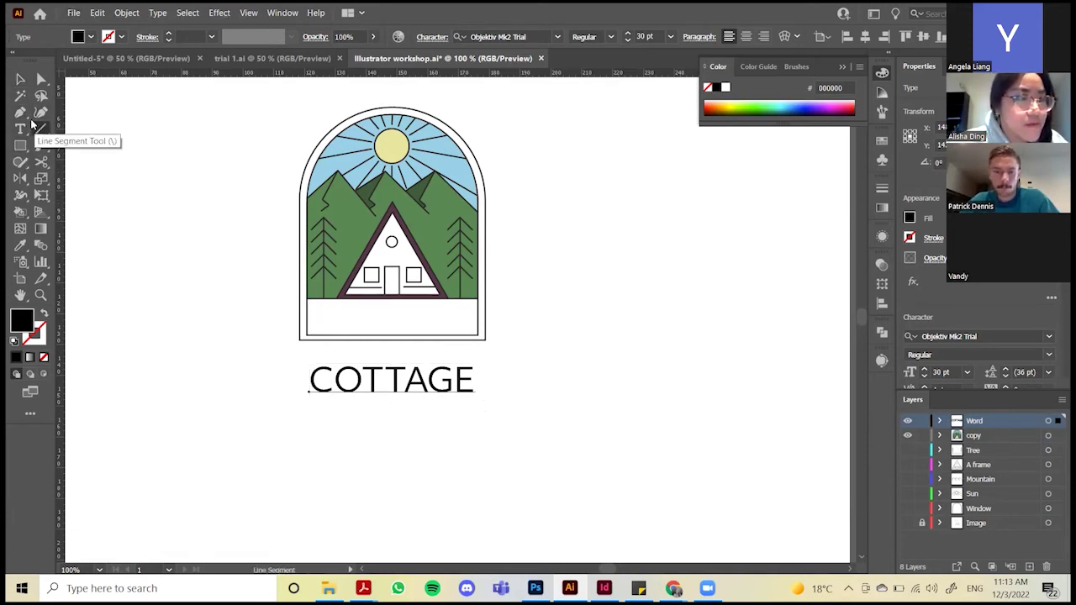
{"action": "left_click", "coordinate": [20, 112]}
{"action": "left_click", "coordinate": [236, 461]}
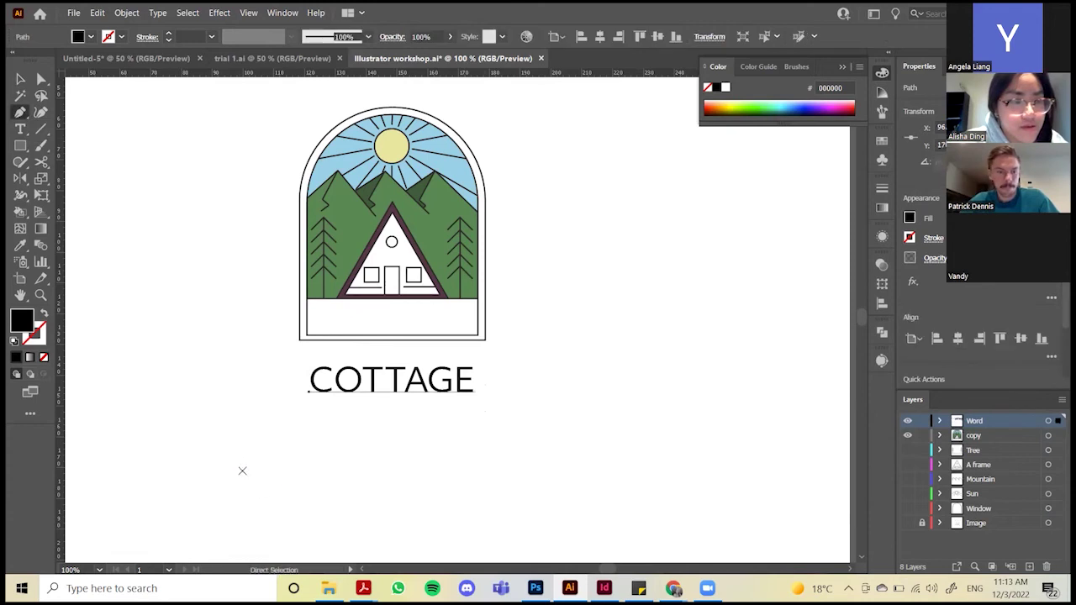
{"action": "left_click_drag", "start_coordinate": [291, 497], "coordinate": [336, 502]}
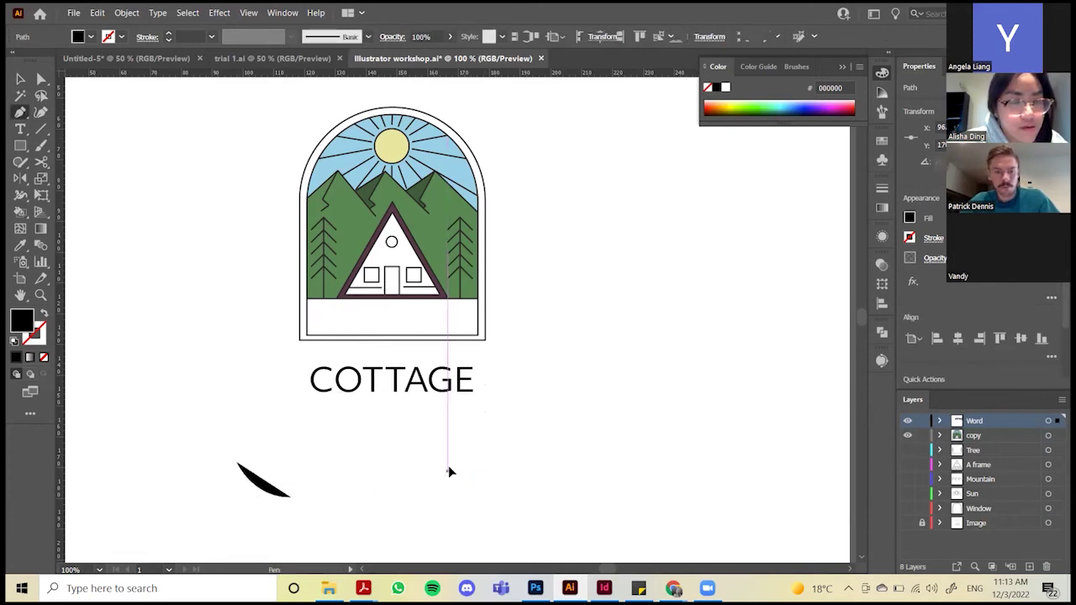
{"action": "left_click_drag", "start_coordinate": [447, 471], "coordinate": [591, 435]}
{"action": "key", "text": "v"}
{"action": "left_click", "coordinate": [44, 313]}
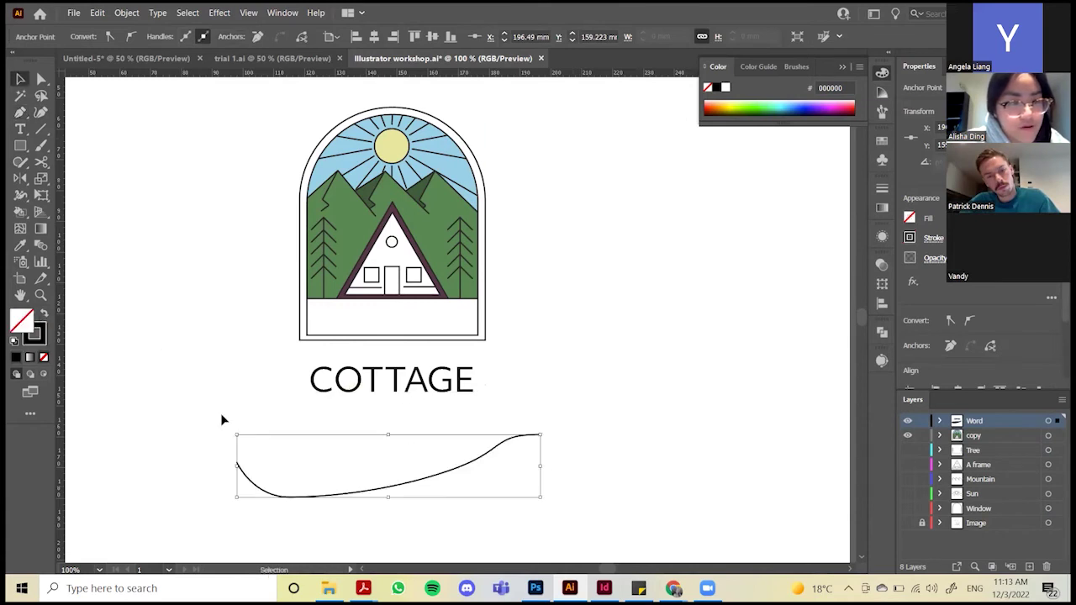
Reposition the wavy path so it sits just below the COTTAGE text without touching it
{"action": "left_click_drag", "start_coordinate": [469, 462], "coordinate": [467, 425]}
{"action": "left_click", "coordinate": [435, 387]}
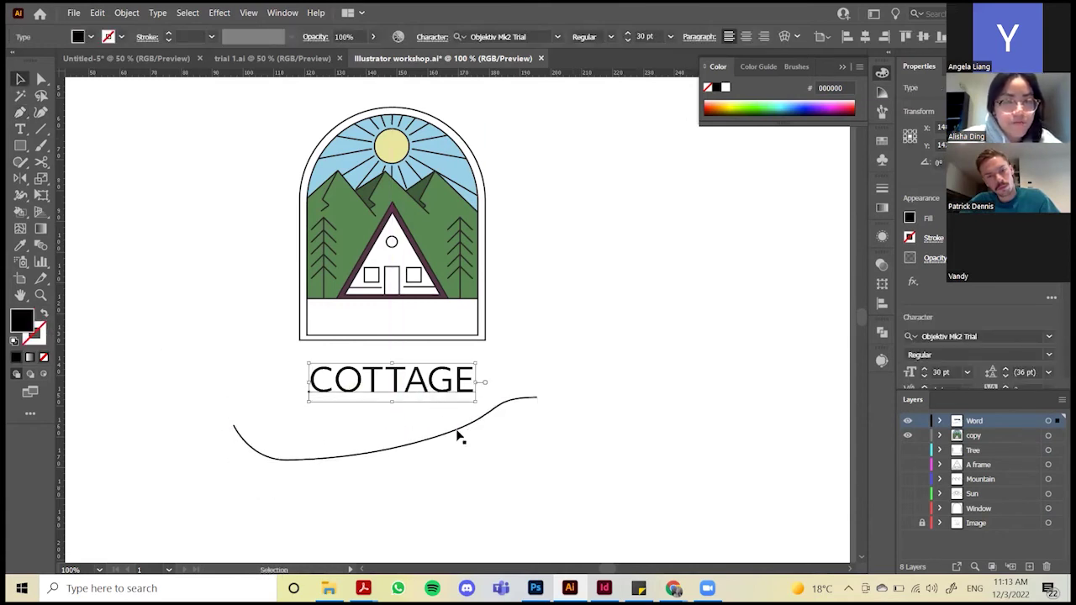
{"action": "left_click_drag", "start_coordinate": [458, 436], "coordinate": [461, 463]}
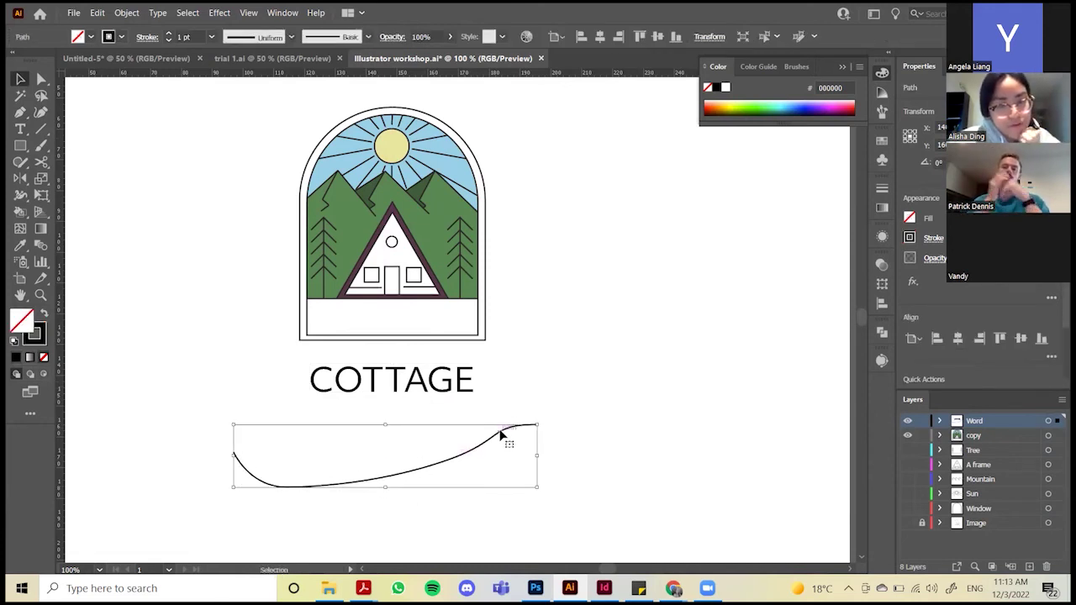
Add the text SDFSDFKSJ along the wavy path, starting near its lowest point
{"action": "left_click", "coordinate": [22, 130]}
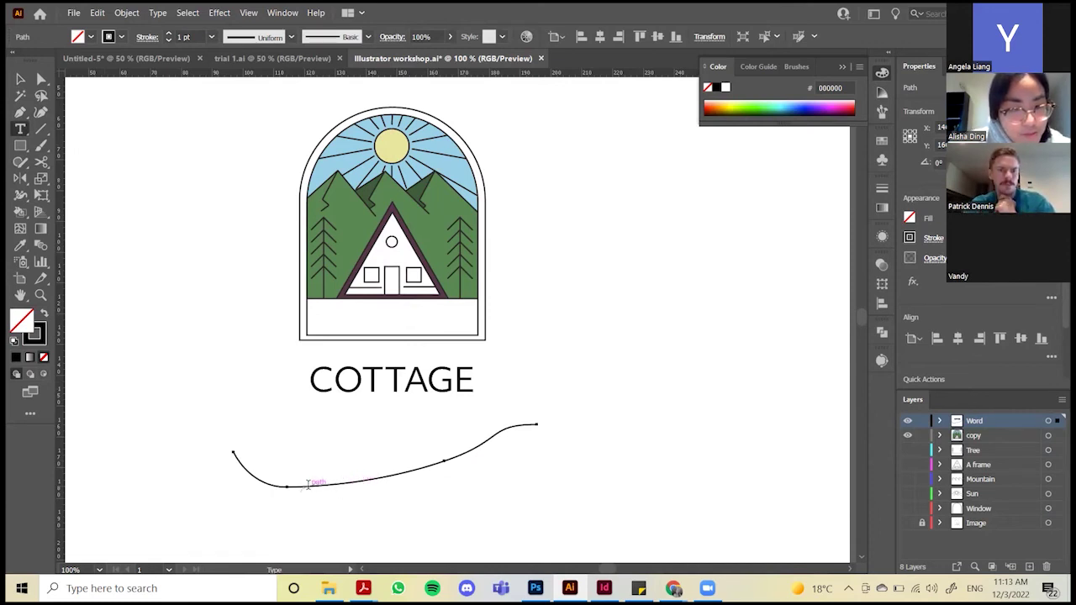
{"action": "scroll", "coordinate": [308, 485], "scroll_direction": "up", "scroll_amount": 5}
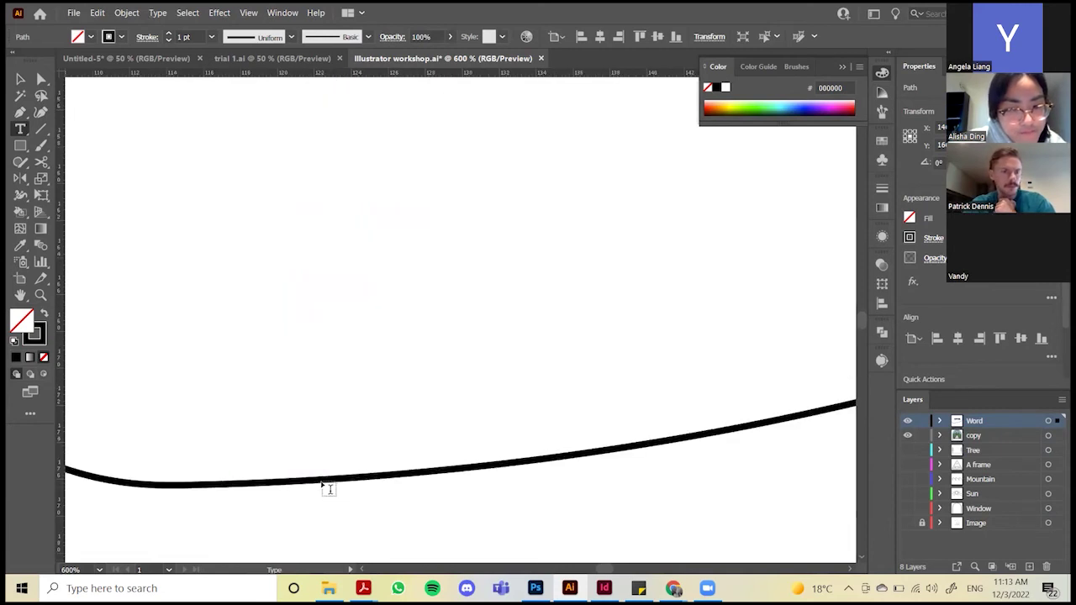
{"action": "key", "text": "ctrl+0"}
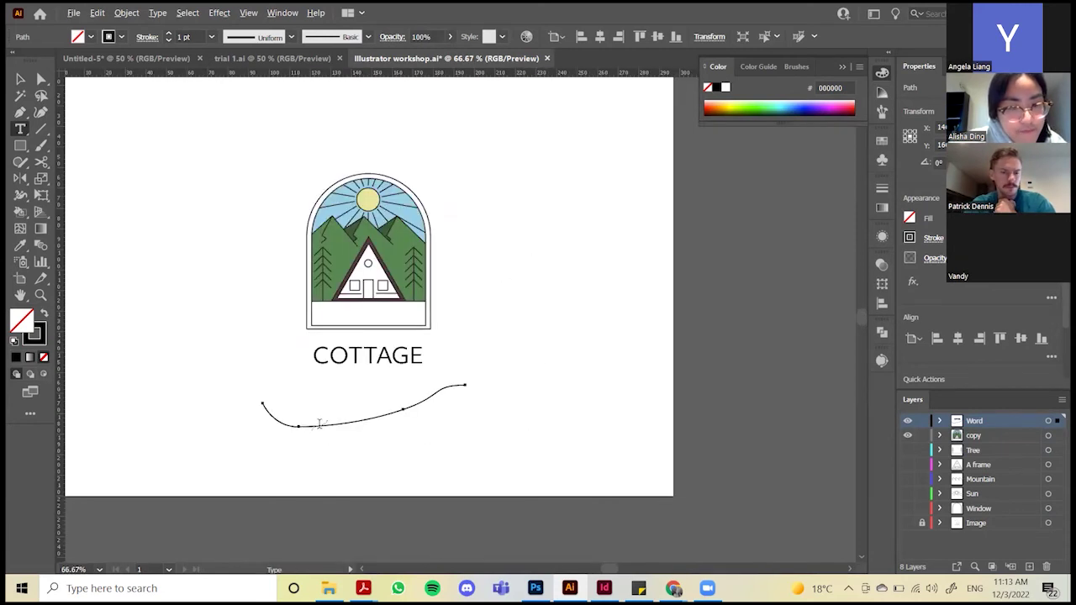
{"action": "left_click", "coordinate": [320, 420]}
{"action": "type", "text": "SDFSDFKSJF"}
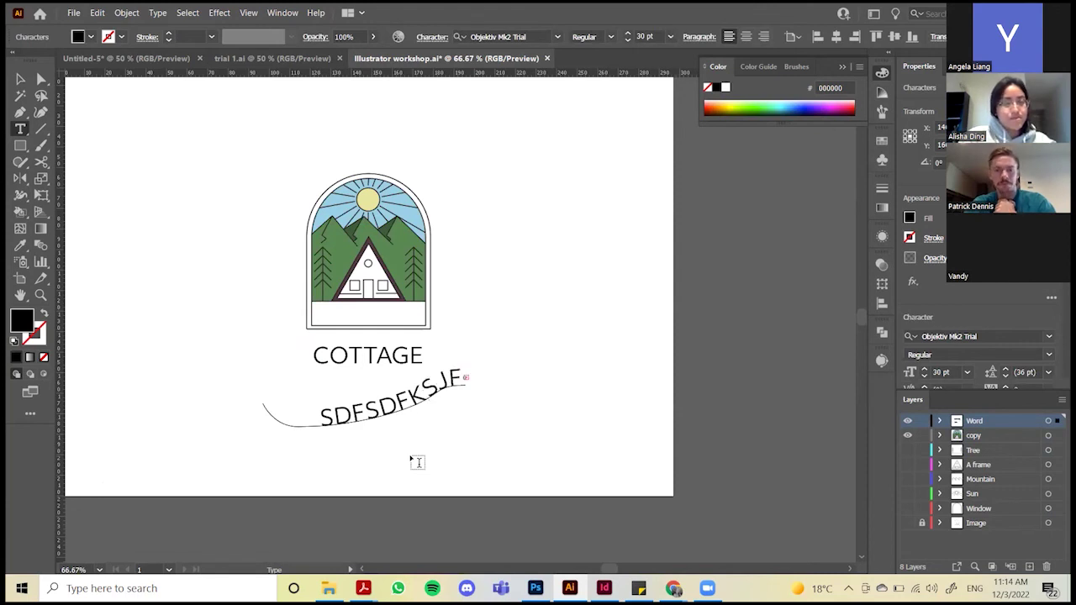
{"action": "key", "text": "BackSpace"}
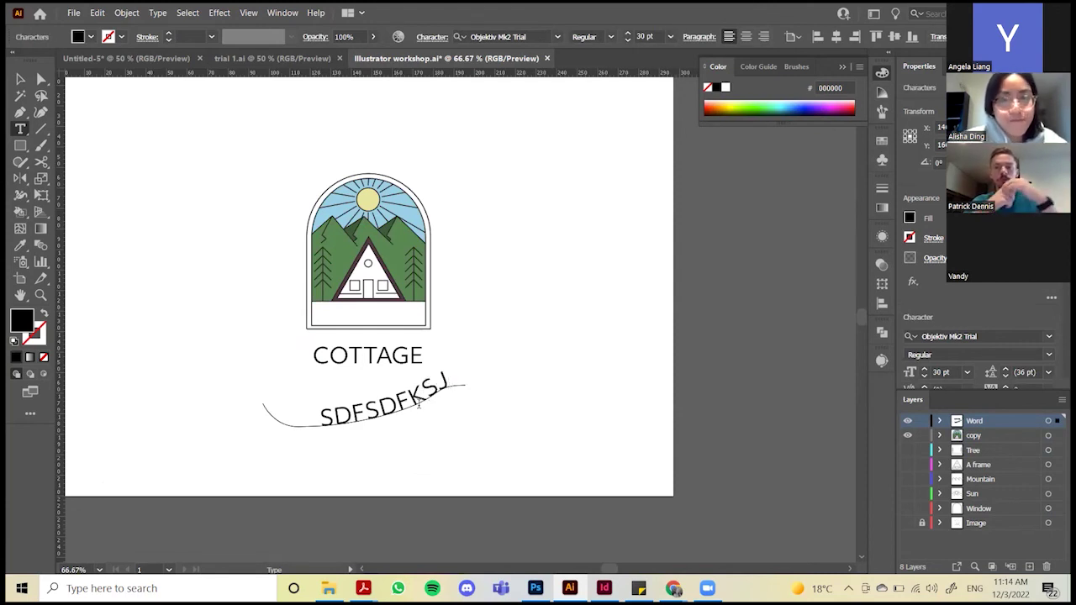
Draw a circle about 63 mm in diameter beside the badge, with a black stroke and no fill
{"action": "left_click", "coordinate": [20, 146]}
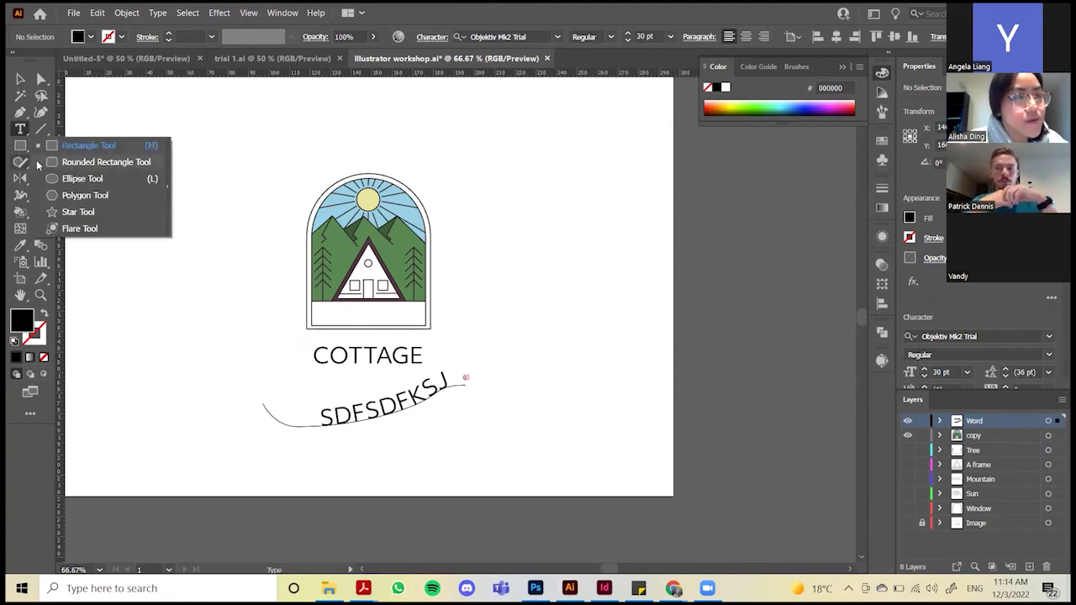
{"action": "left_click", "coordinate": [75, 178]}
{"action": "left_click_drag", "start_coordinate": [110, 146], "coordinate": [242, 276]}
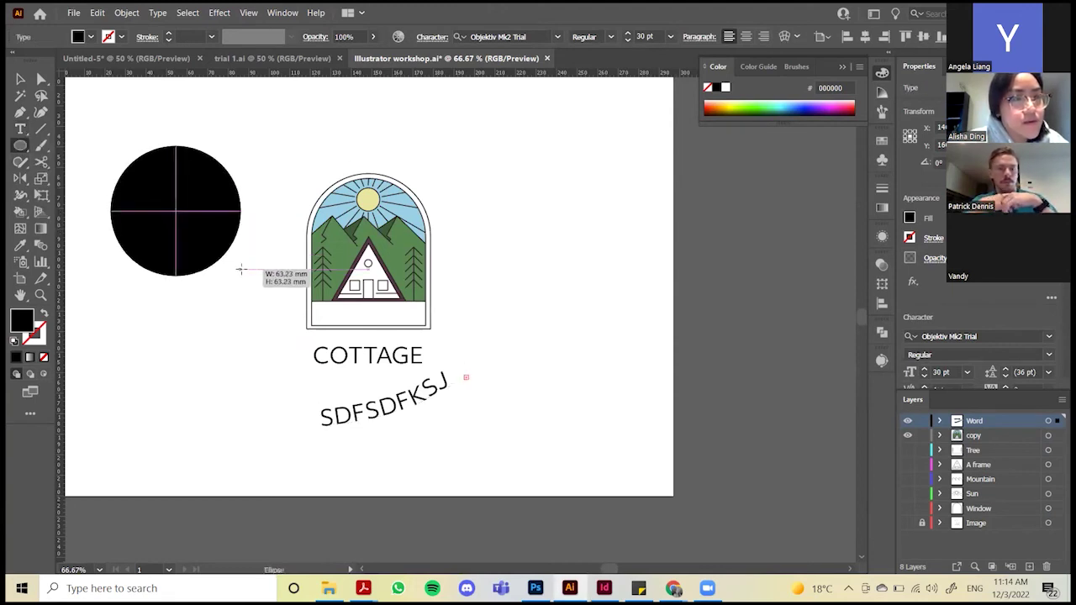
{"action": "left_click", "coordinate": [45, 314]}
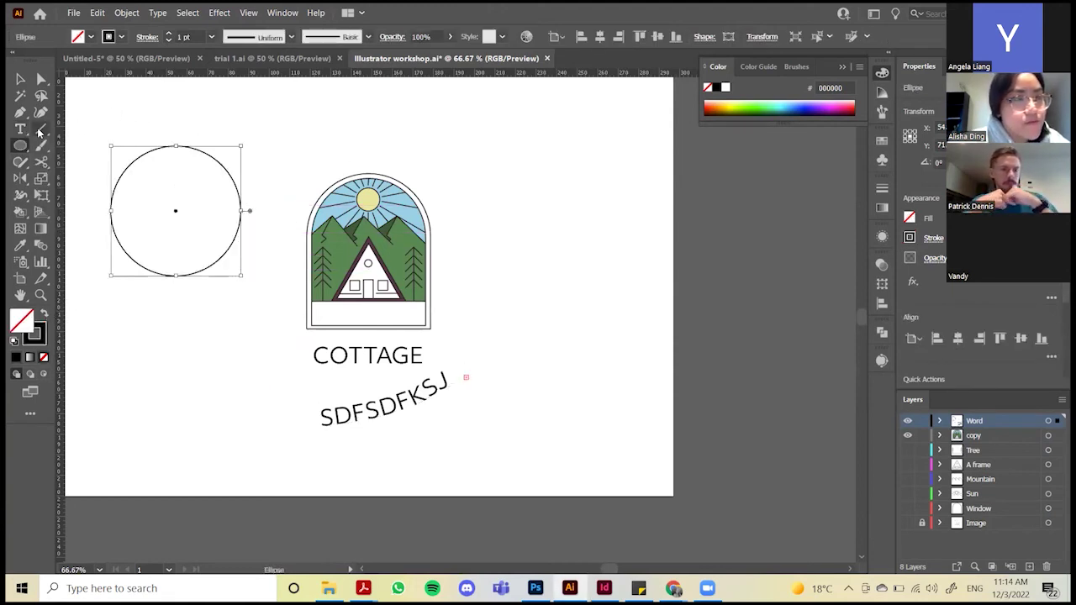
Try adding type to the circle's outline, and undo the placeholder text
{"action": "key", "text": "t"}
{"action": "left_click", "coordinate": [191, 146]}
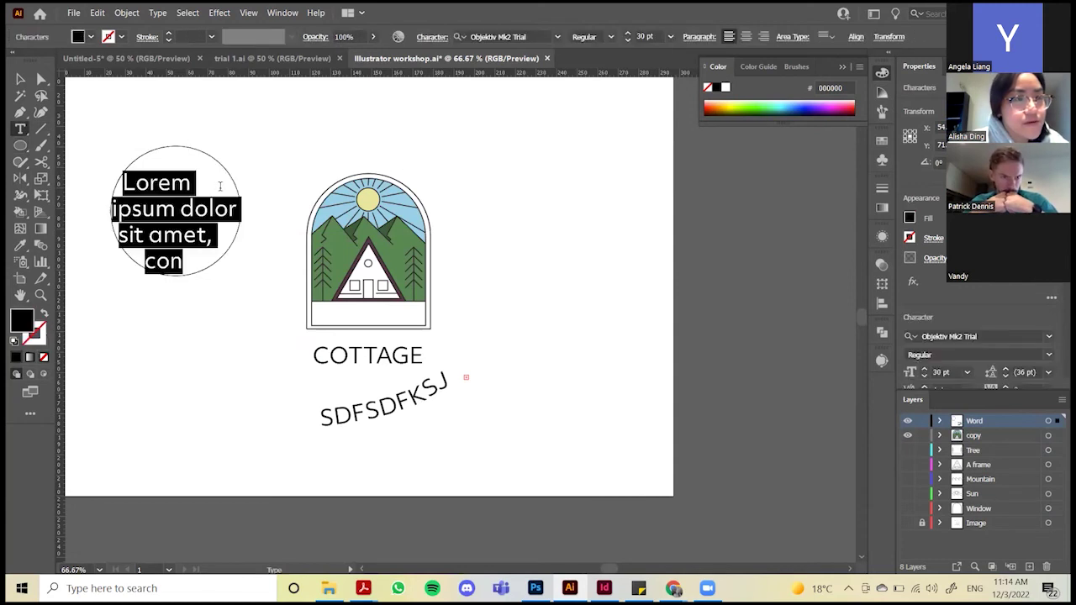
{"action": "key", "text": "ctrl+z"}
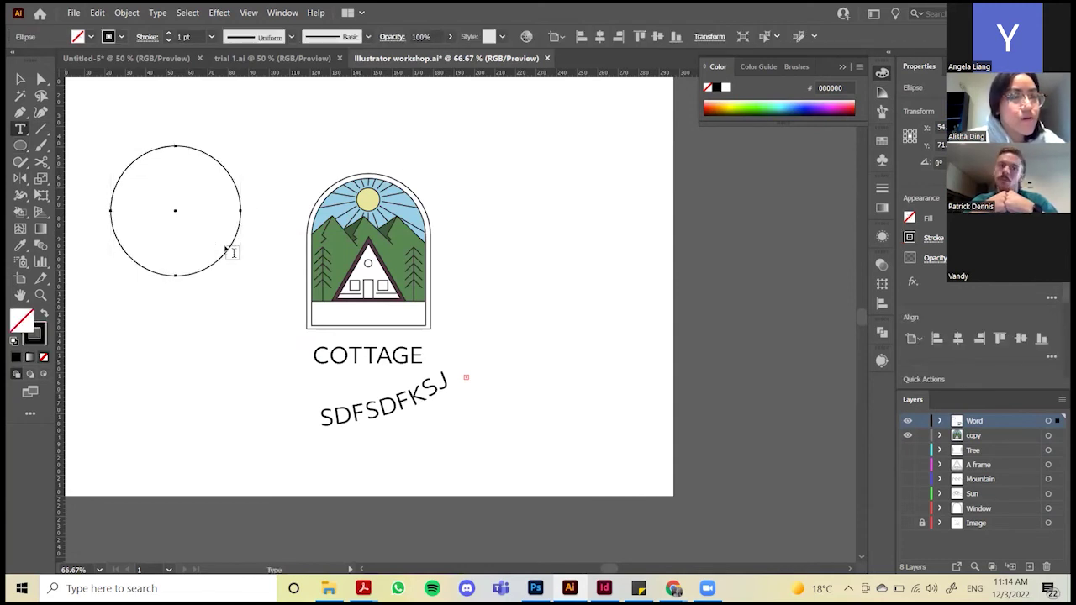
Move the circle slightly closer to the badge
{"action": "key", "text": "v"}
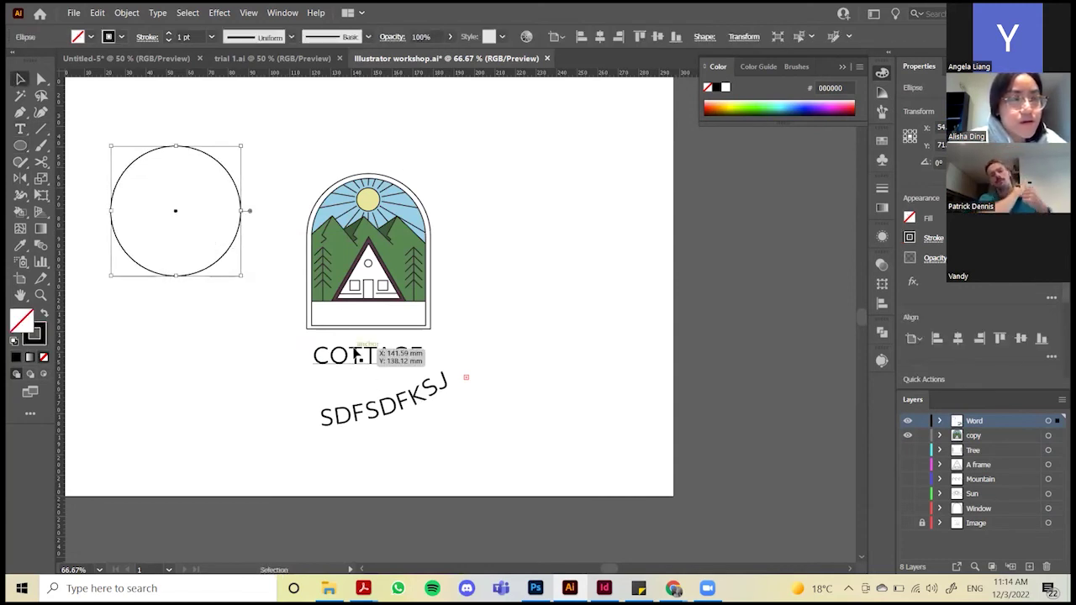
{"action": "right_click", "coordinate": [232, 179]}
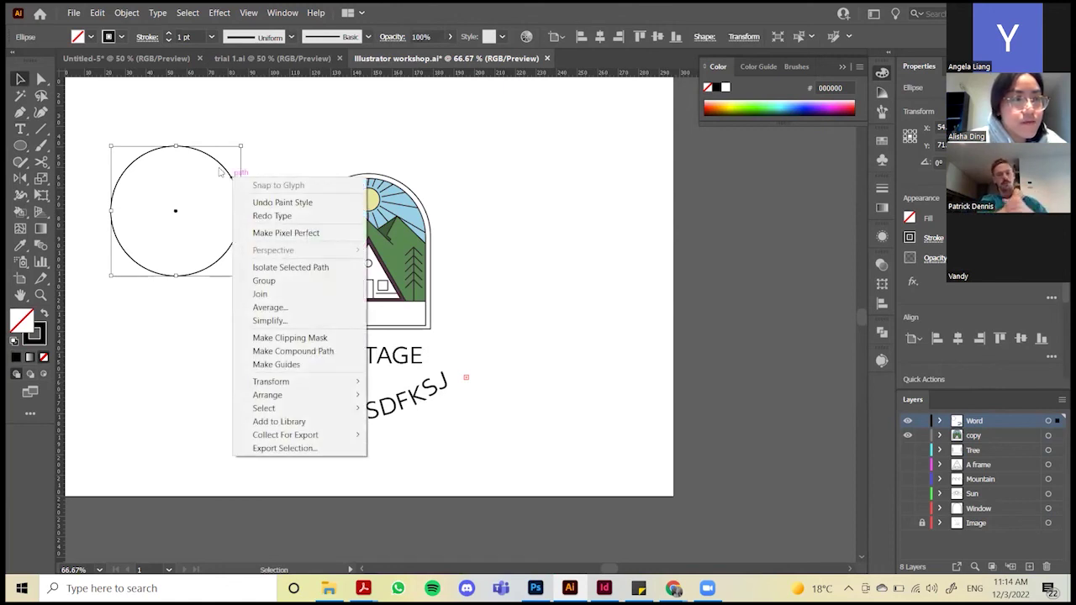
{"action": "left_click", "coordinate": [222, 168]}
{"action": "left_click", "coordinate": [224, 170]}
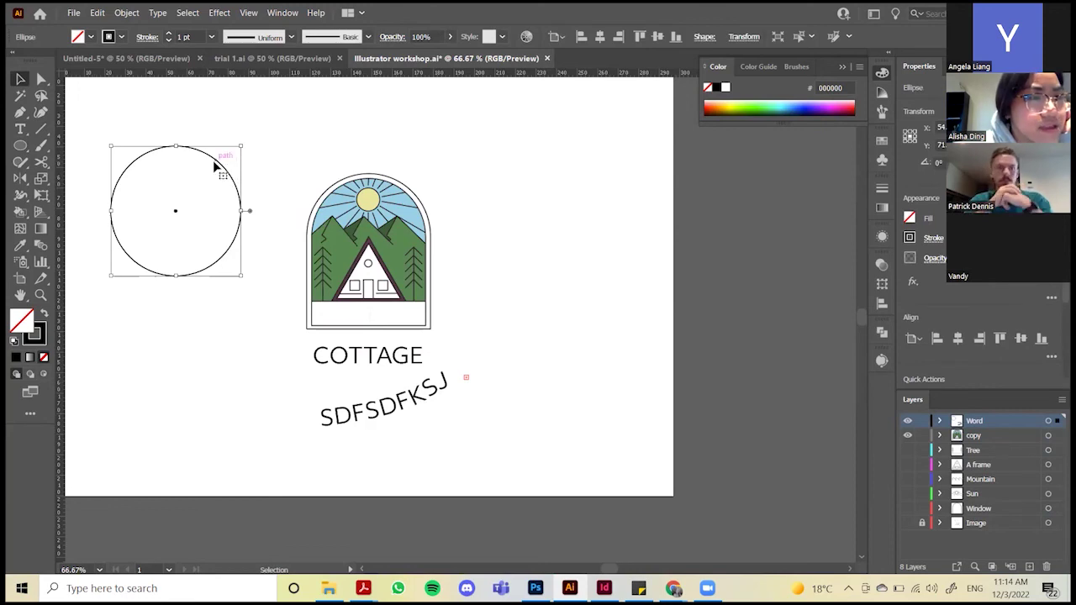
{"action": "left_click_drag", "start_coordinate": [216, 168], "coordinate": [250, 173]}
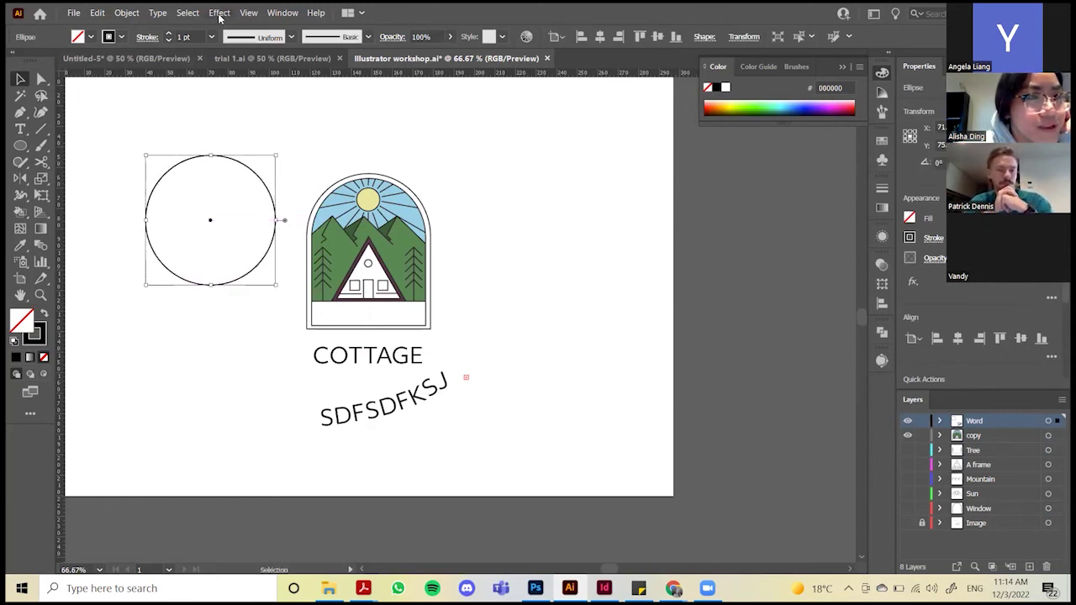
{"action": "left_click", "coordinate": [131, 14]}
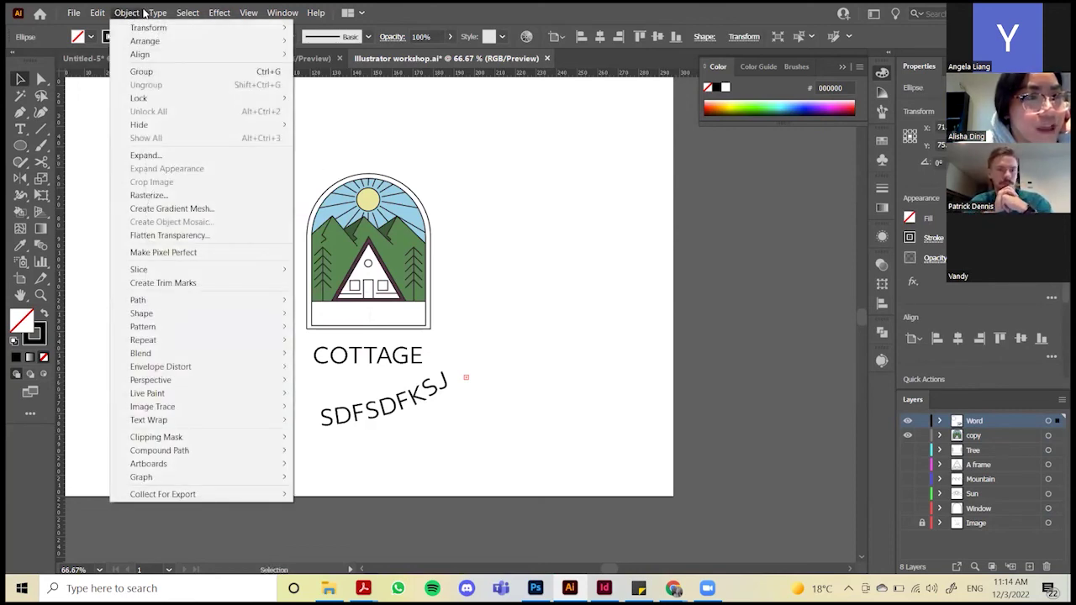
{"action": "left_click", "coordinate": [144, 13]}
{"action": "left_click", "coordinate": [148, 14]}
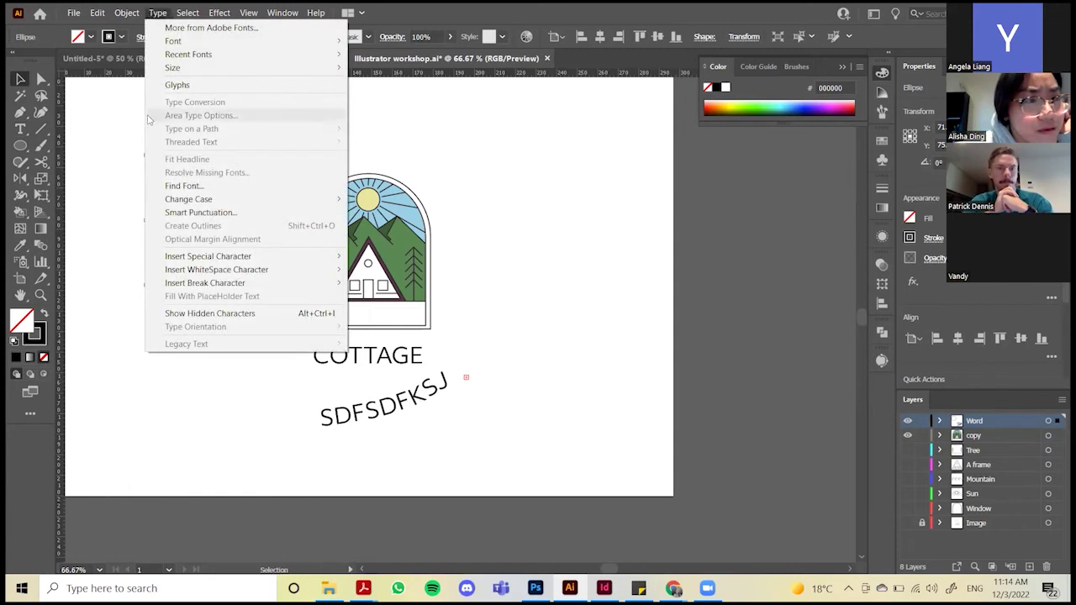
{"action": "left_click", "coordinate": [106, 121]}
Delete the circle and return the displaced COTTAGE text to its centred place beneath the badge
{"action": "left_click_drag", "start_coordinate": [375, 363], "coordinate": [309, 340]}
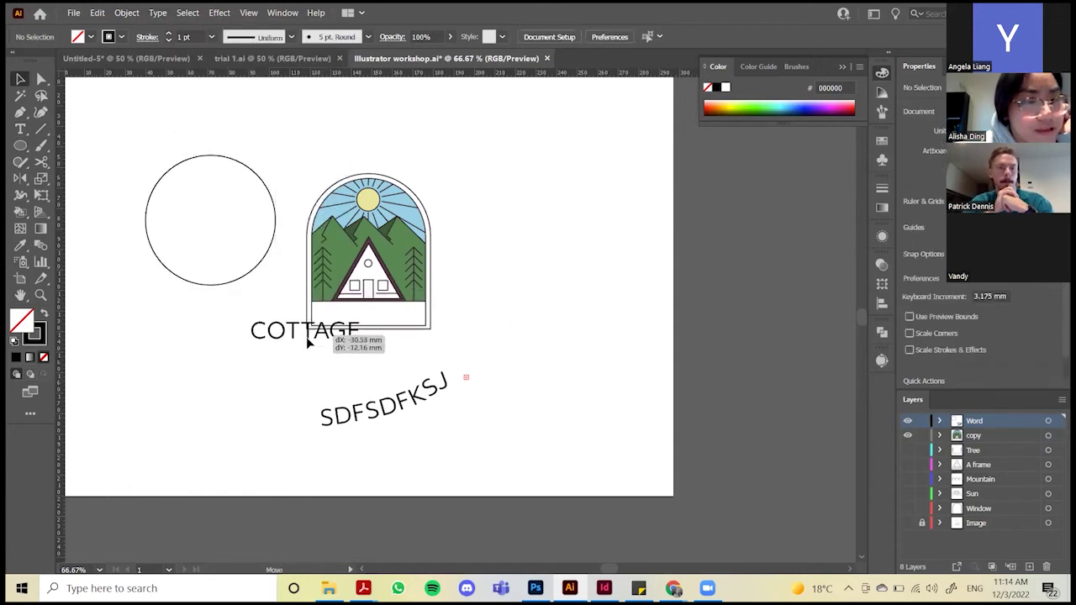
{"action": "left_click", "coordinate": [222, 224]}
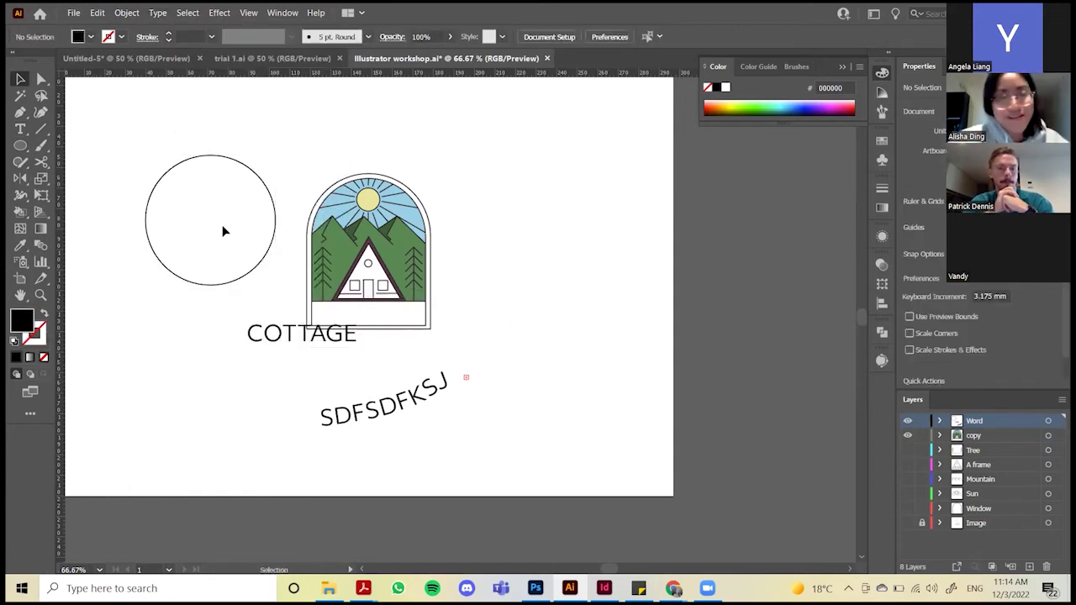
{"action": "left_click", "coordinate": [256, 267]}
{"action": "key", "text": "Delete"}
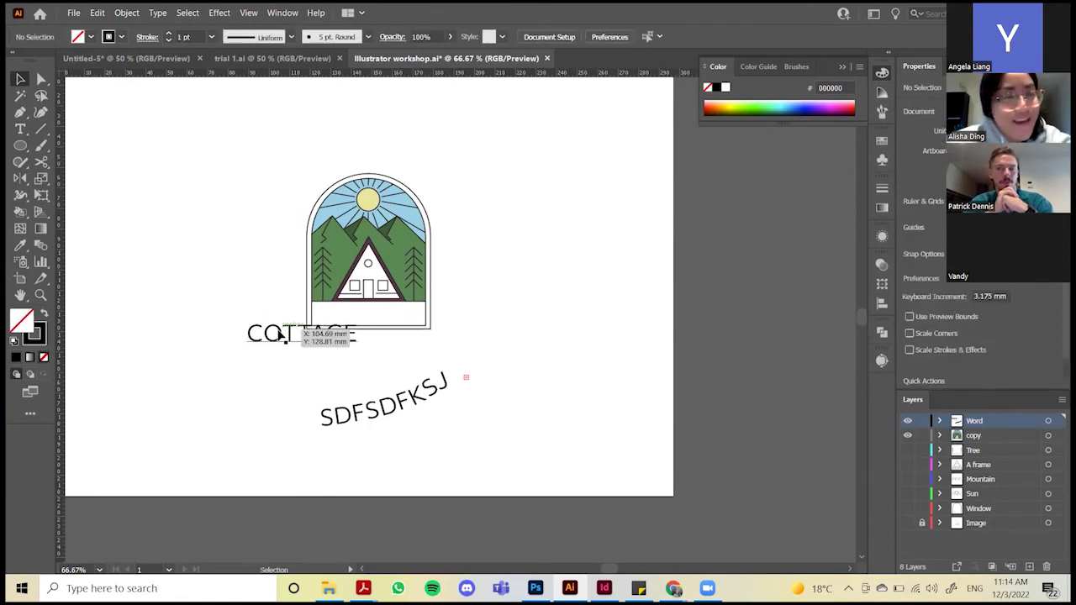
{"action": "left_click_drag", "start_coordinate": [282, 335], "coordinate": [349, 358]}
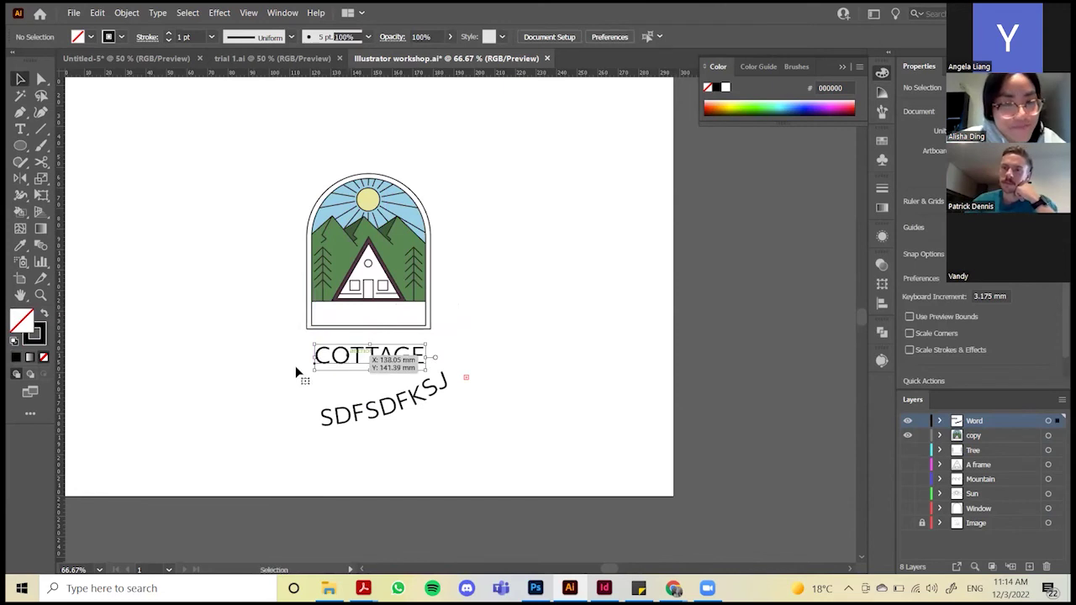
Try a horizontal Arc envelope warp on the COTTAGE text, previewing bends of 21%, -20% and 34%
{"action": "left_click", "coordinate": [390, 370]}
{"action": "scroll", "coordinate": [388, 363], "scroll_direction": "up", "scroll_amount": 1}
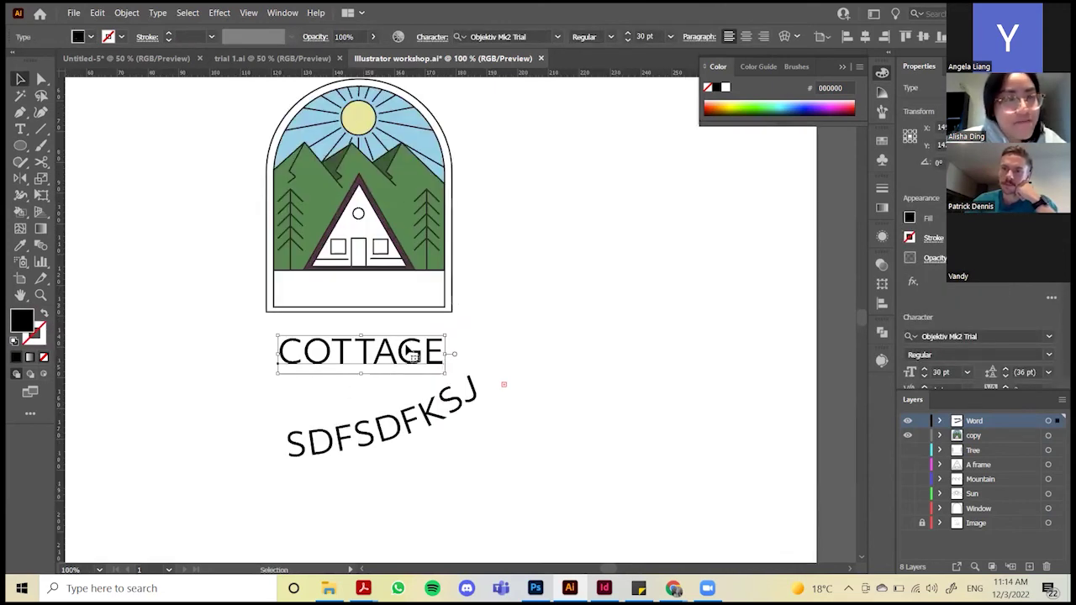
{"action": "scroll", "coordinate": [389, 362], "scroll_direction": "up", "scroll_amount": 2}
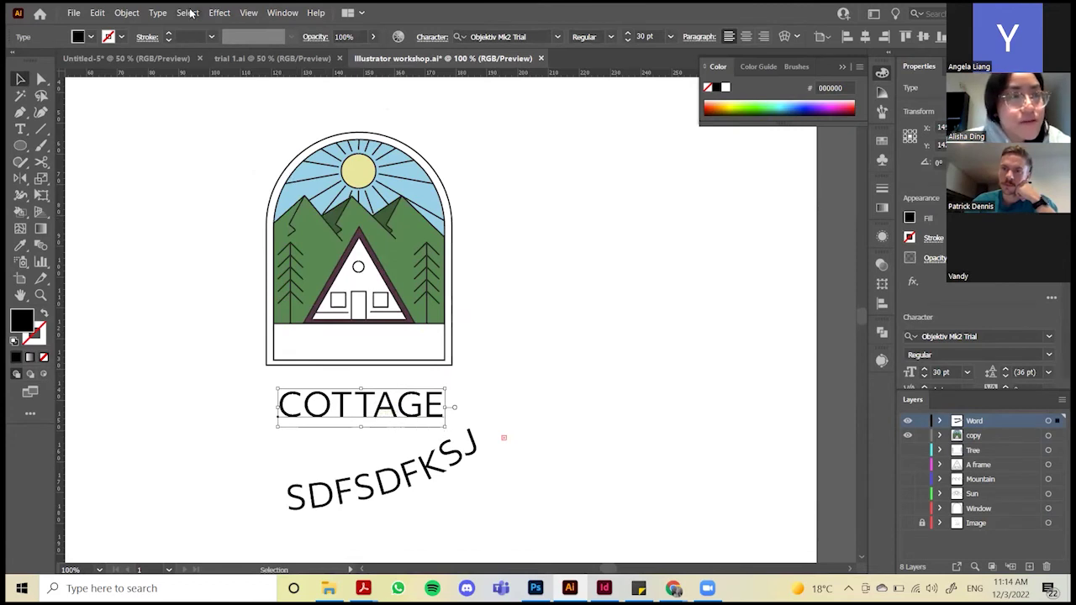
{"action": "left_click", "coordinate": [137, 13]}
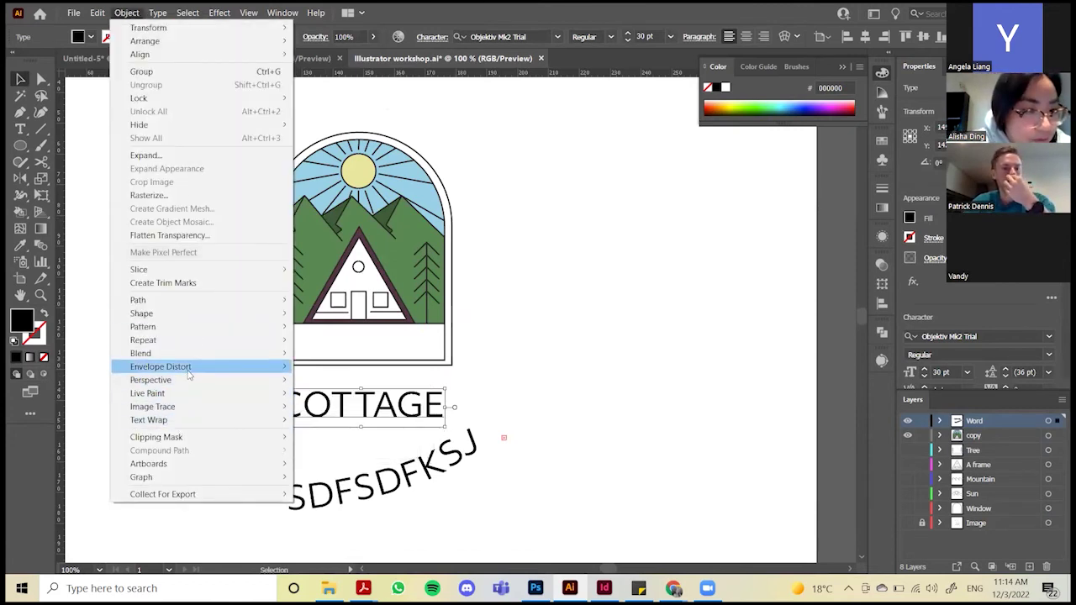
{"action": "mouse_move", "coordinate": [234, 371]}
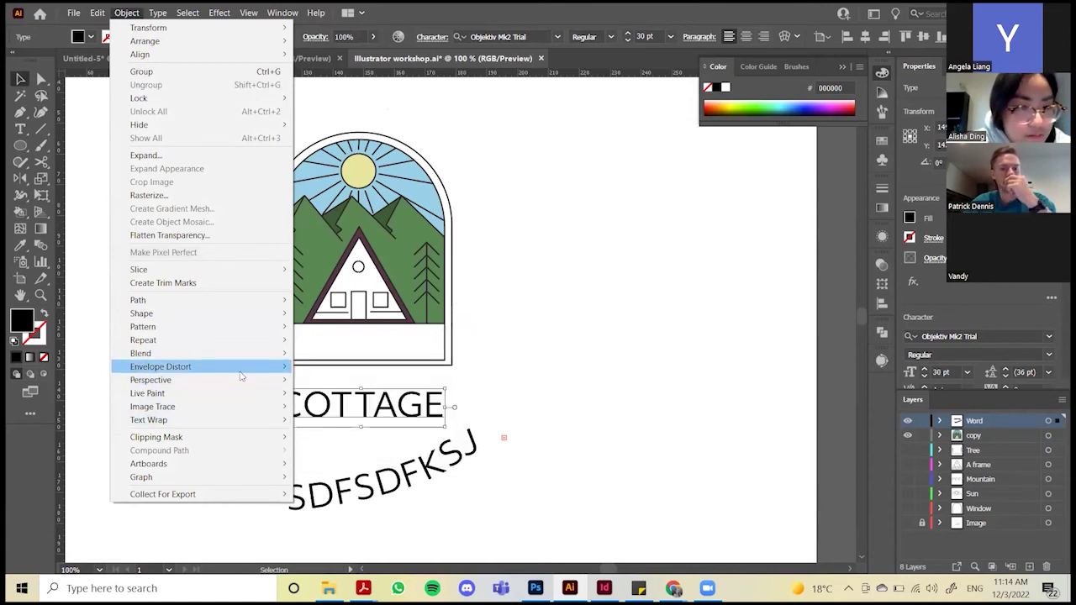
{"action": "mouse_move", "coordinate": [275, 373]}
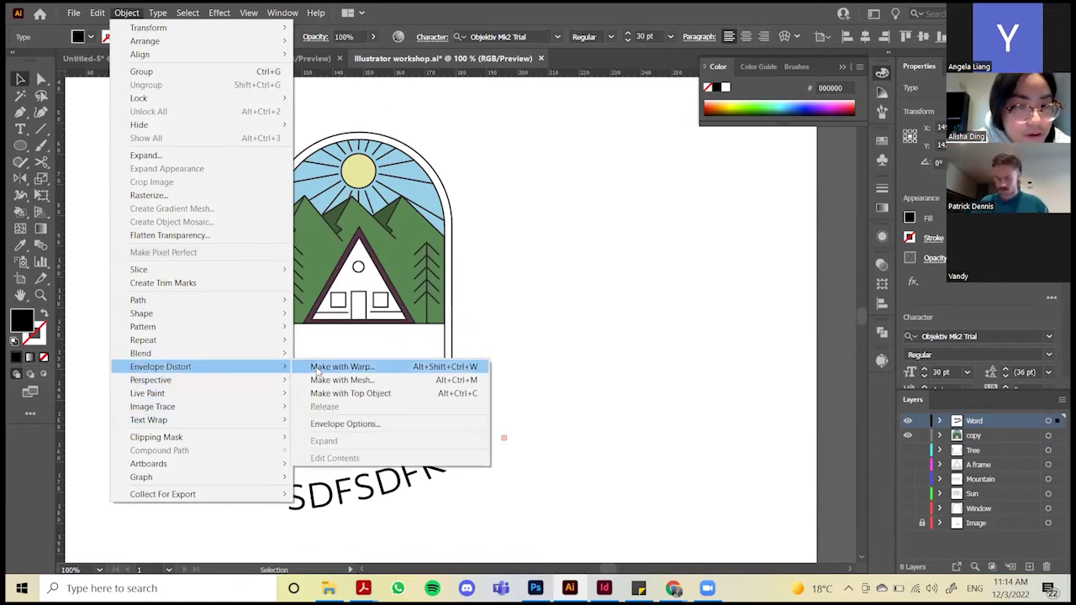
{"action": "left_click", "coordinate": [318, 372]}
{"action": "left_click_drag", "start_coordinate": [614, 194], "coordinate": [504, 187]}
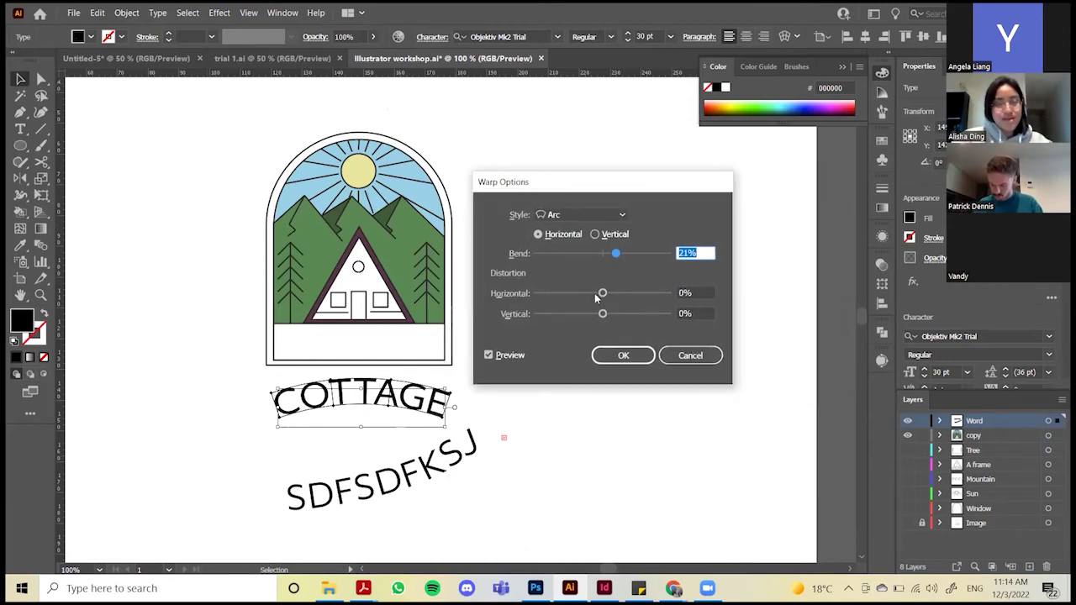
{"action": "left_click_drag", "start_coordinate": [613, 254], "coordinate": [590, 254]}
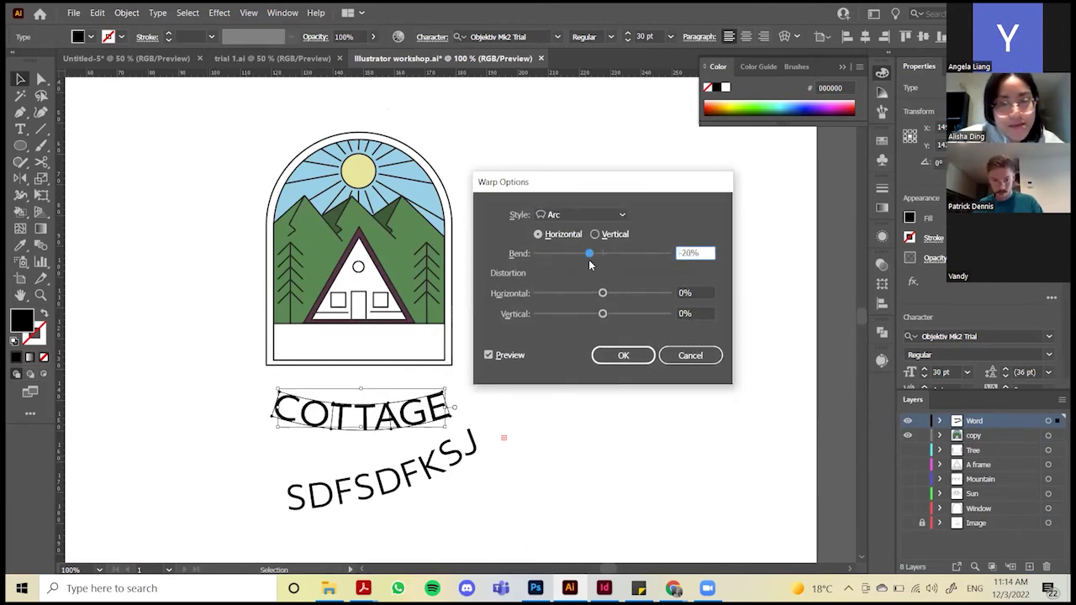
{"action": "left_click", "coordinate": [488, 356]}
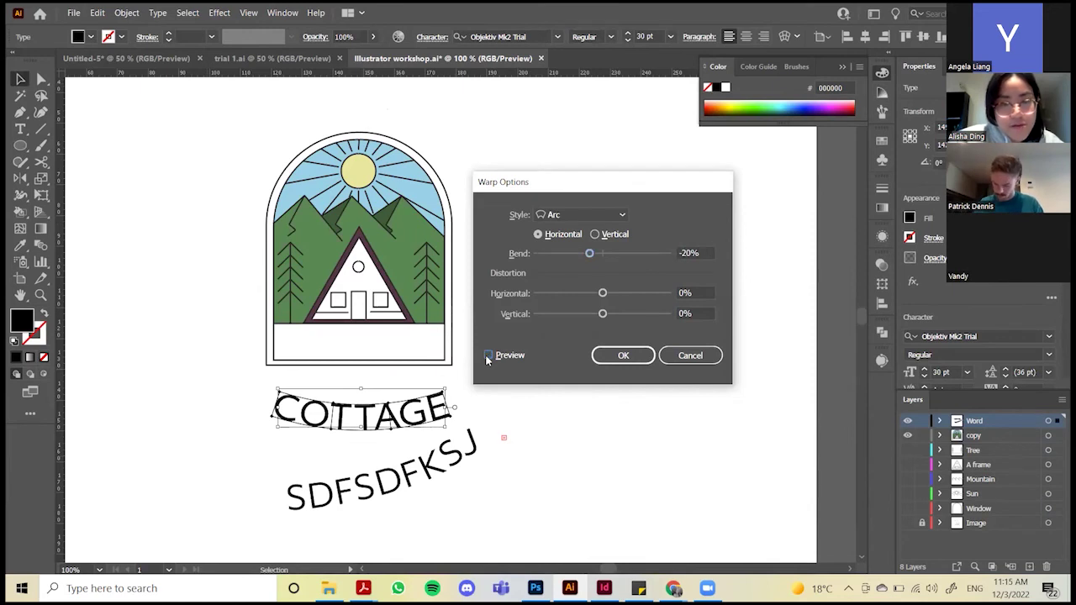
{"action": "left_click_drag", "start_coordinate": [589, 254], "coordinate": [625, 254]}
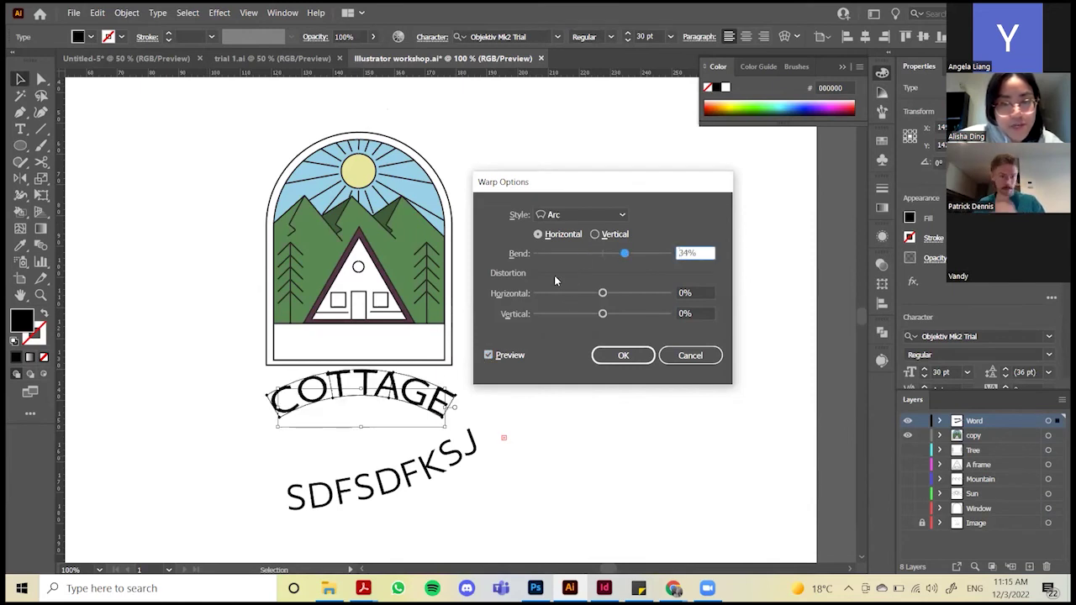
Try the Bulge and FishEye warp styles at a 12% bend, switch back to Arc, and cancel the warp
{"action": "left_click_drag", "start_coordinate": [605, 187], "coordinate": [529, 136]}
{"action": "mouse_move", "coordinate": [553, 204]}
{"action": "left_mouse_down"}
{"action": "mouse_move", "coordinate": [579, 208]}
{"action": "mouse_move", "coordinate": [477, 209]}
{"action": "mouse_move", "coordinate": [568, 206]}
{"action": "mouse_move", "coordinate": [535, 207]}
{"action": "left_mouse_up"}
{"action": "left_click", "coordinate": [523, 160]}
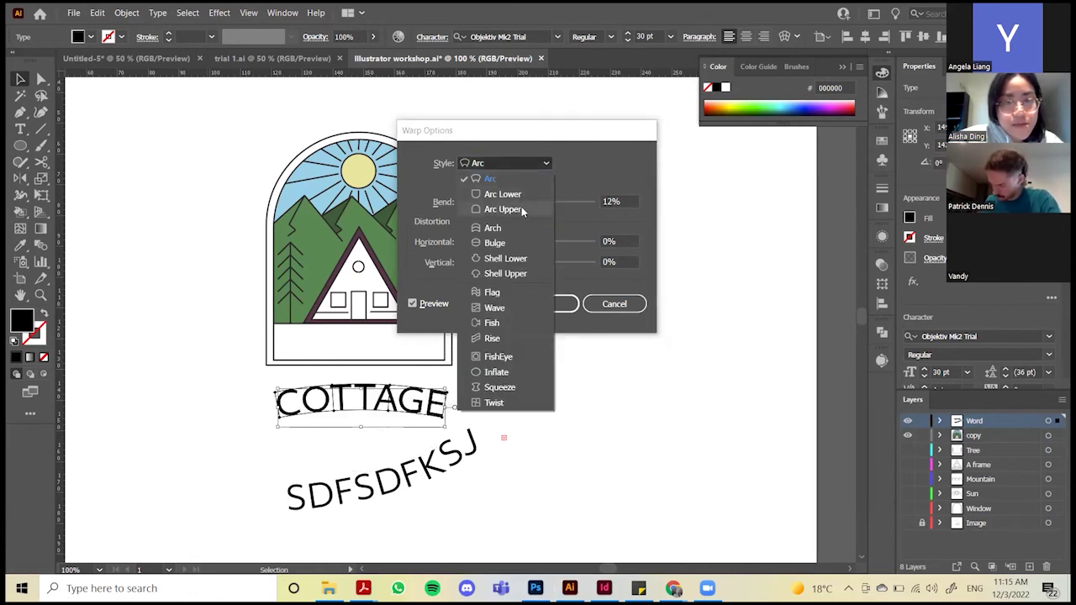
{"action": "left_click", "coordinate": [516, 242]}
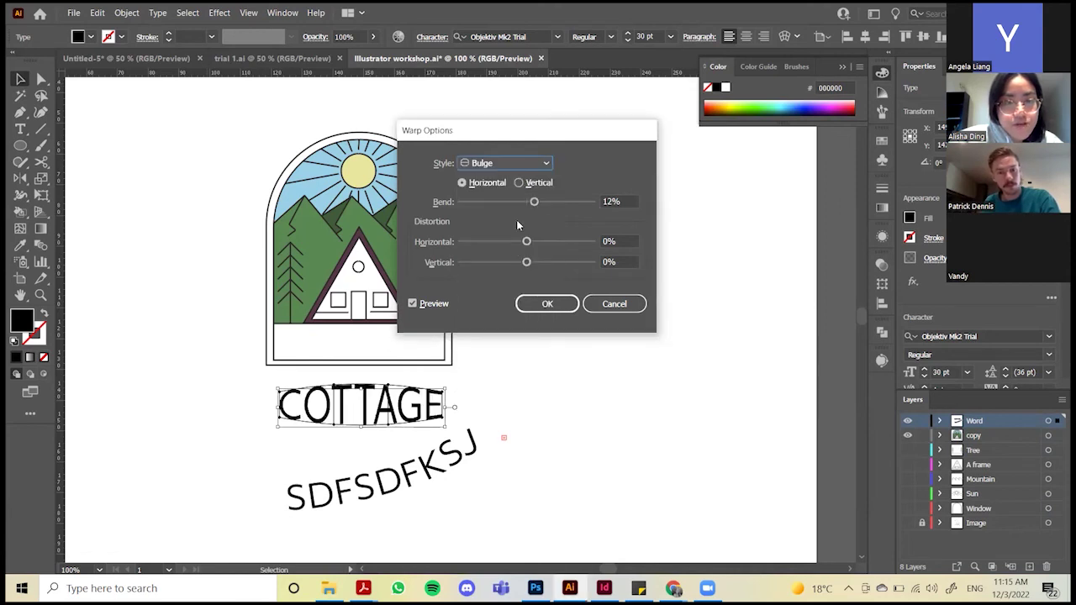
{"action": "left_click", "coordinate": [532, 159]}
{"action": "left_click", "coordinate": [516, 359]}
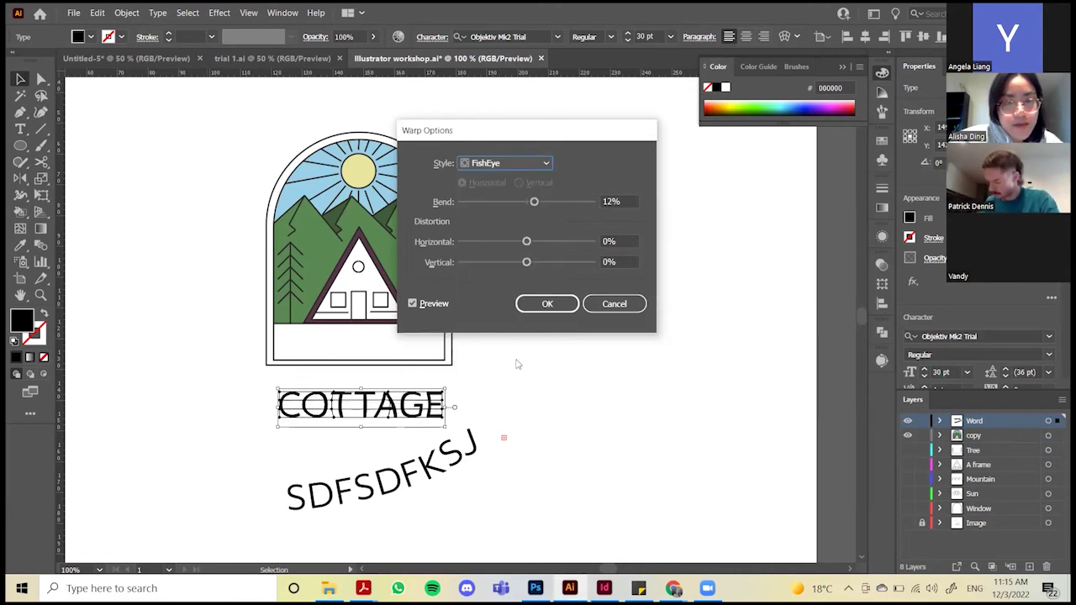
{"action": "left_click", "coordinate": [526, 164]}
{"action": "left_click", "coordinate": [508, 175]}
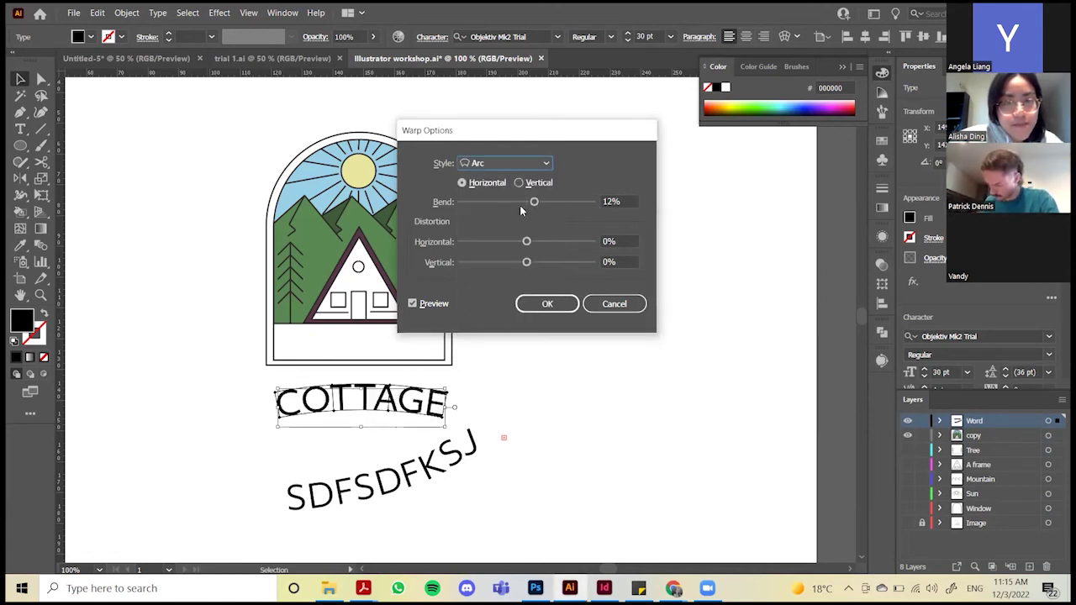
{"action": "left_click", "coordinate": [623, 304]}
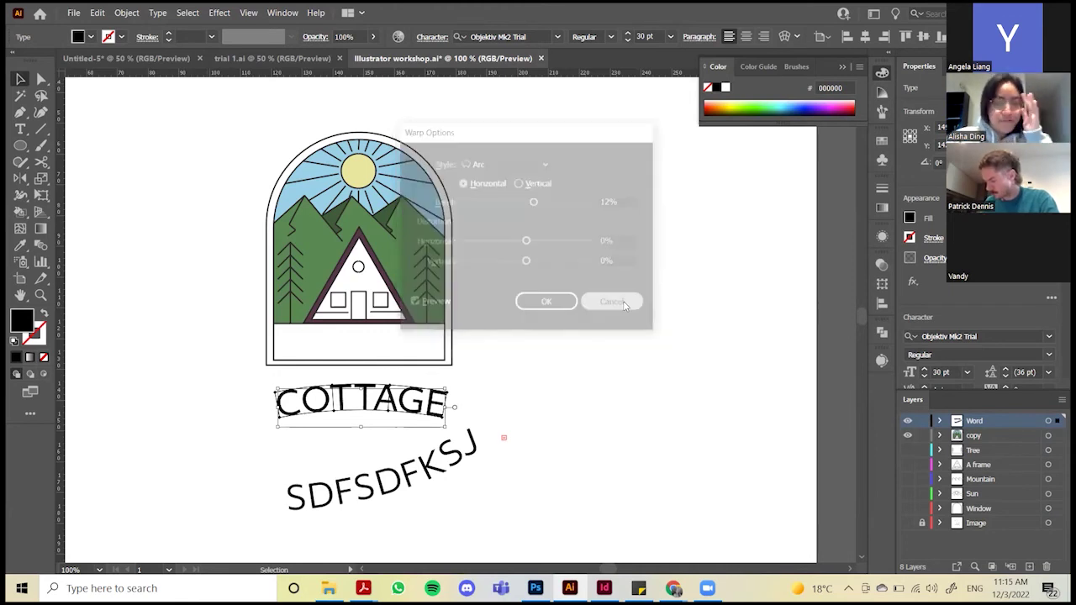
Delete the curved placeholder text and its path beneath COTTAGE
{"action": "scroll", "coordinate": [439, 403], "scroll_direction": "up", "scroll_amount": 1}
{"action": "left_click", "coordinate": [464, 486]}
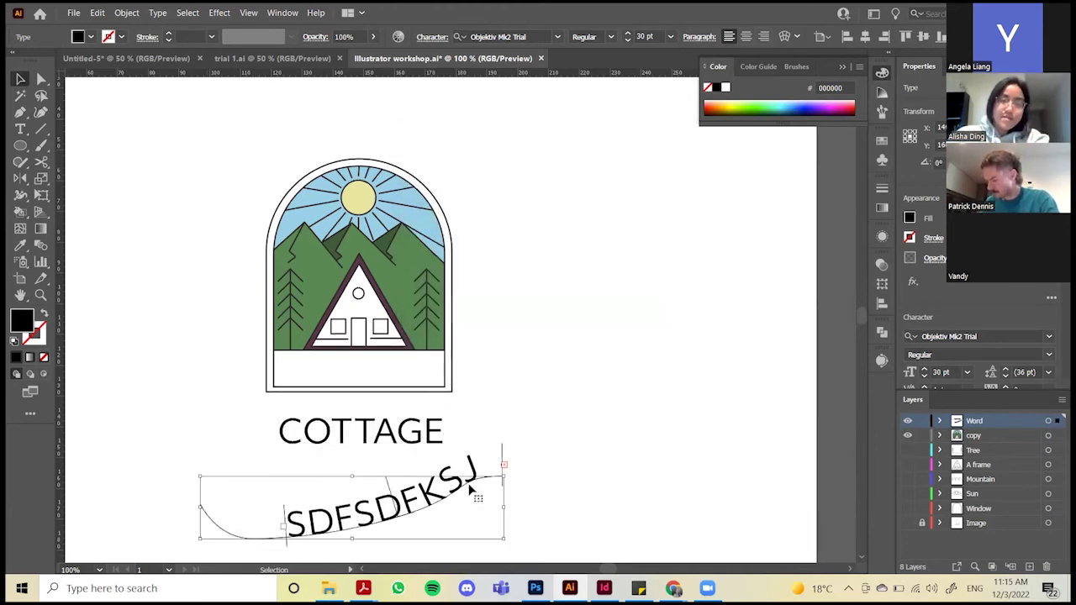
{"action": "key", "text": "Delete"}
Move the COTTAGE text slightly lower beneath the badge
{"action": "mouse_move", "coordinate": [430, 435]}
{"action": "left_mouse_down"}
{"action": "mouse_move", "coordinate": [408, 452]}
{"action": "mouse_move", "coordinate": [428, 241]}
{"action": "mouse_move", "coordinate": [423, 449]}
{"action": "left_mouse_up"}
{"action": "scroll", "coordinate": [414, 446], "scroll_direction": "up", "scroll_amount": 2}
{"action": "scroll", "coordinate": [412, 454], "scroll_direction": "down", "scroll_amount": 1}
{"action": "scroll", "coordinate": [412, 454], "scroll_direction": "down", "scroll_amount": 2}
{"action": "scroll", "coordinate": [400, 453], "scroll_direction": "up", "scroll_amount": 2}
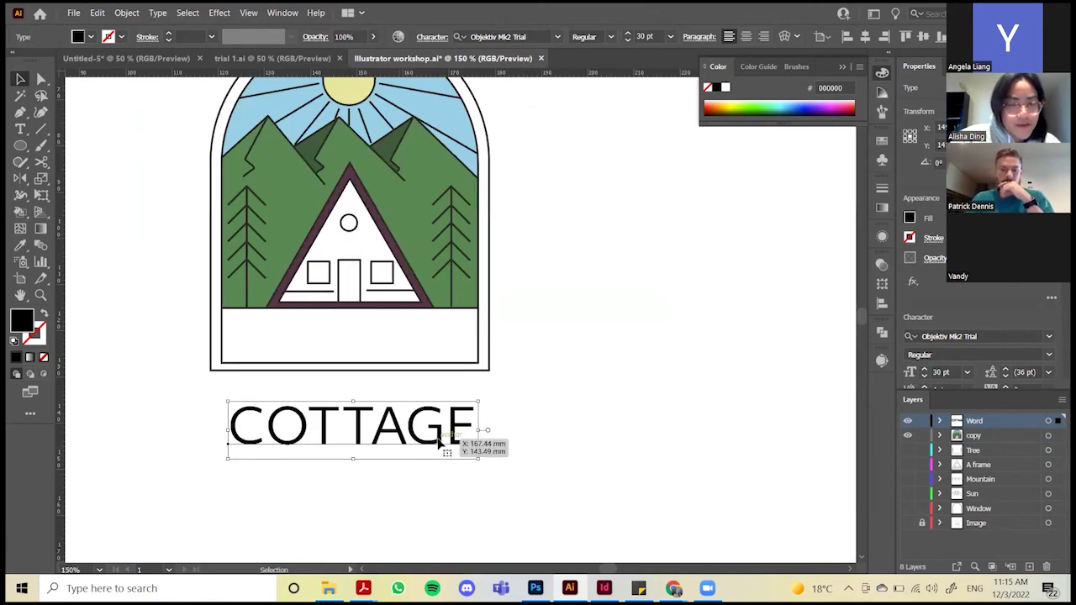
{"action": "scroll", "coordinate": [439, 443], "scroll_direction": "down", "scroll_amount": 1}
Try editing the live COTTAGE text by inserting SDSS before its last two letters, and undo the insertion
{"action": "double_click", "coordinate": [453, 410]}
{"action": "double_click", "coordinate": [451, 407]}
{"action": "left_click", "coordinate": [449, 402]}
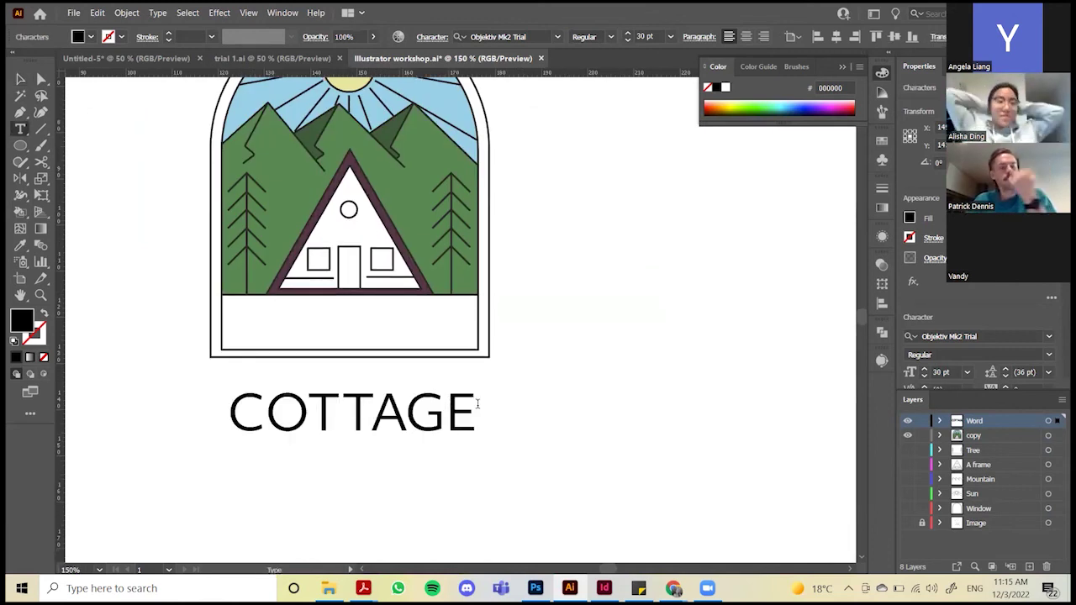
{"action": "left_click_drag", "start_coordinate": [476, 404], "coordinate": [238, 405]}
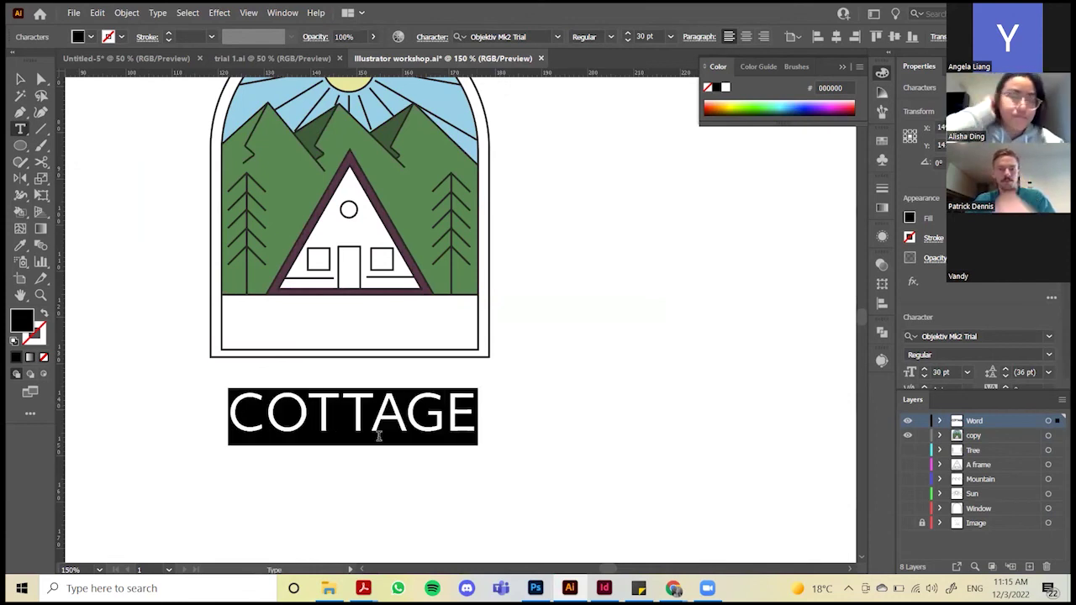
{"action": "left_click", "coordinate": [519, 423]}
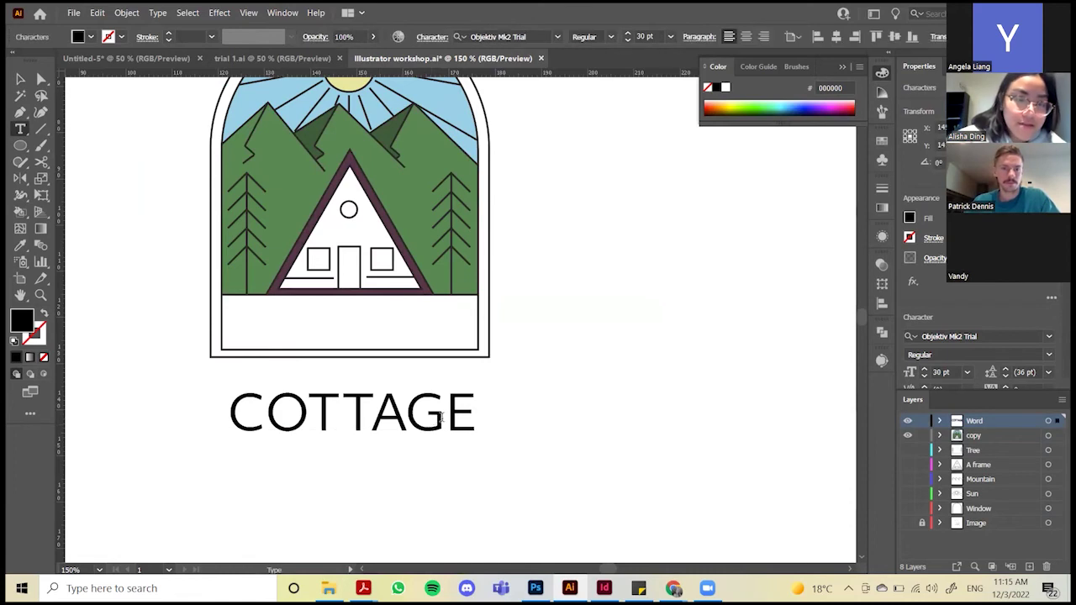
{"action": "left_click_drag", "start_coordinate": [445, 412], "coordinate": [377, 412]}
{"action": "left_click", "coordinate": [407, 412]}
{"action": "type", "text": "SDSS"}
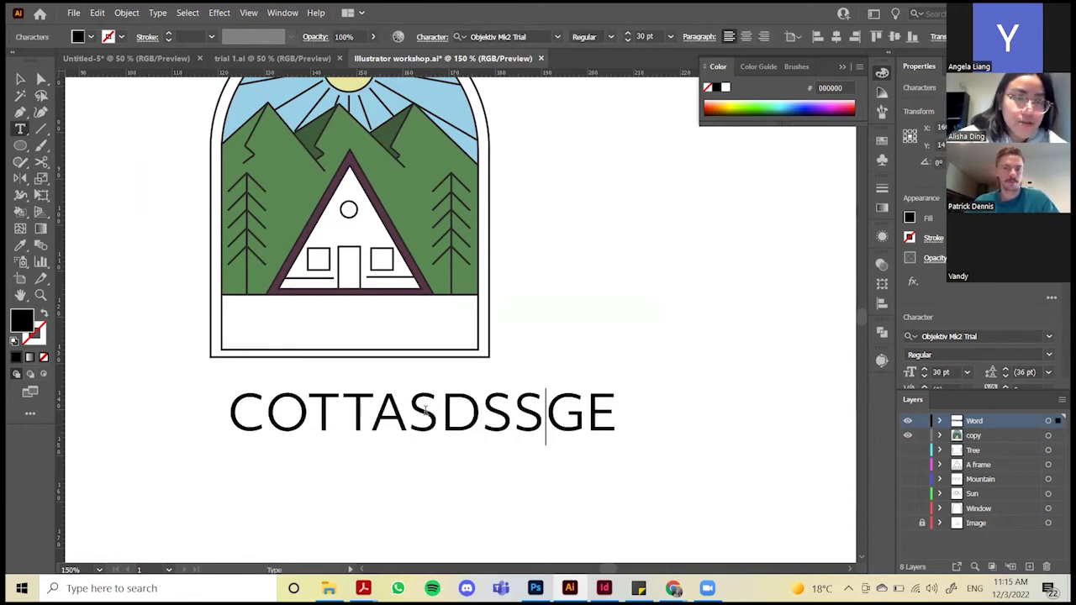
{"action": "key", "text": "ctrl+z"}
{"action": "left_click", "coordinate": [453, 410]}
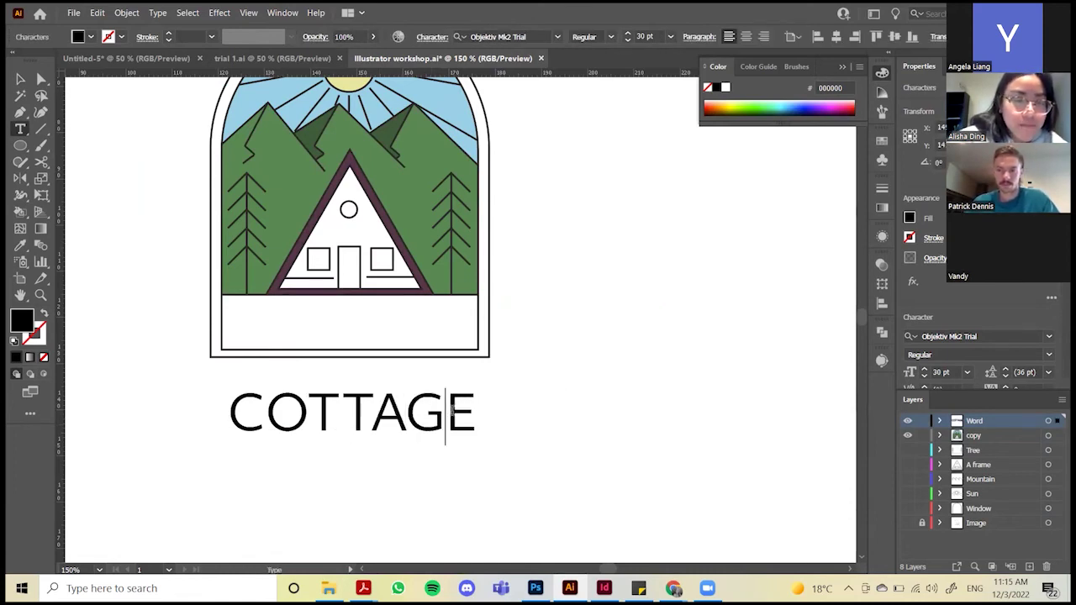
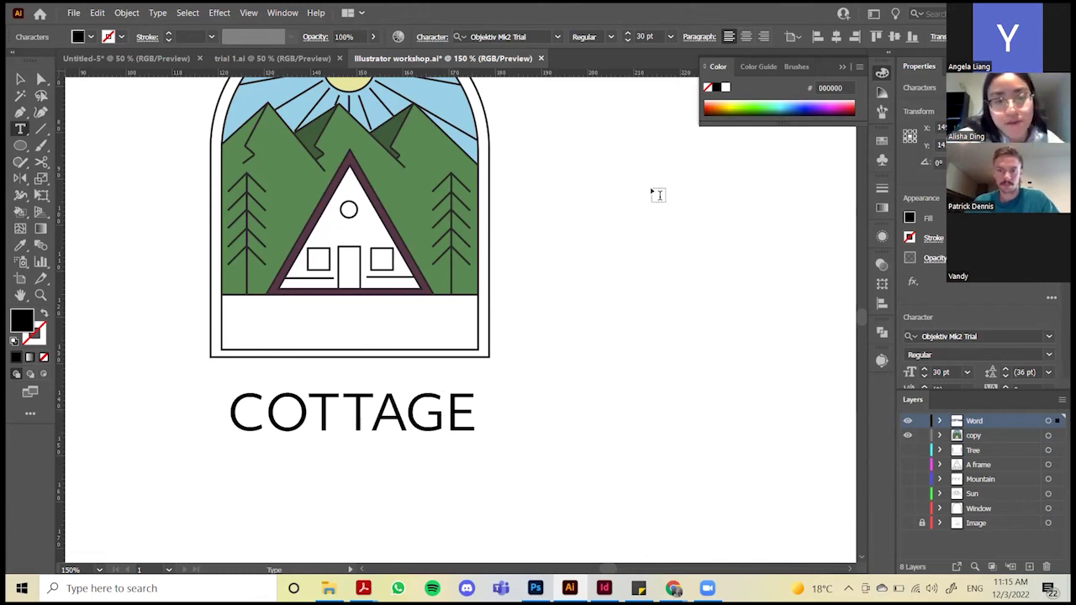
Try filling the whole COTTAGE text with pink c94b93, and undo the colour change
{"action": "key", "text": "ctrl+a"}
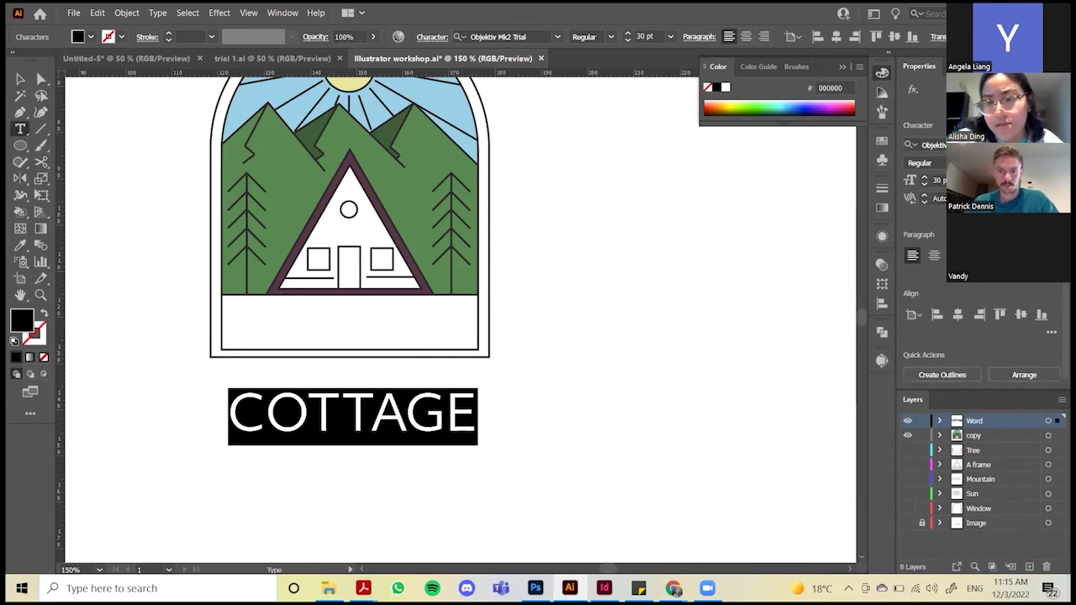
{"action": "double_click", "coordinate": [27, 328]}
{"action": "left_click", "coordinate": [387, 204]}
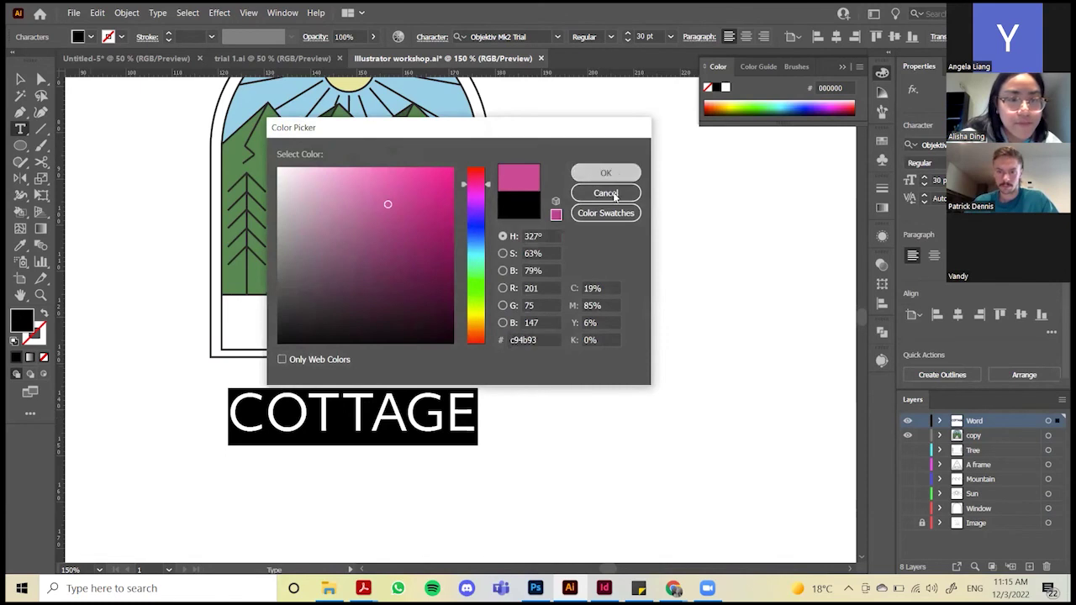
{"action": "left_click", "coordinate": [605, 173]}
{"action": "key", "text": "Escape"}
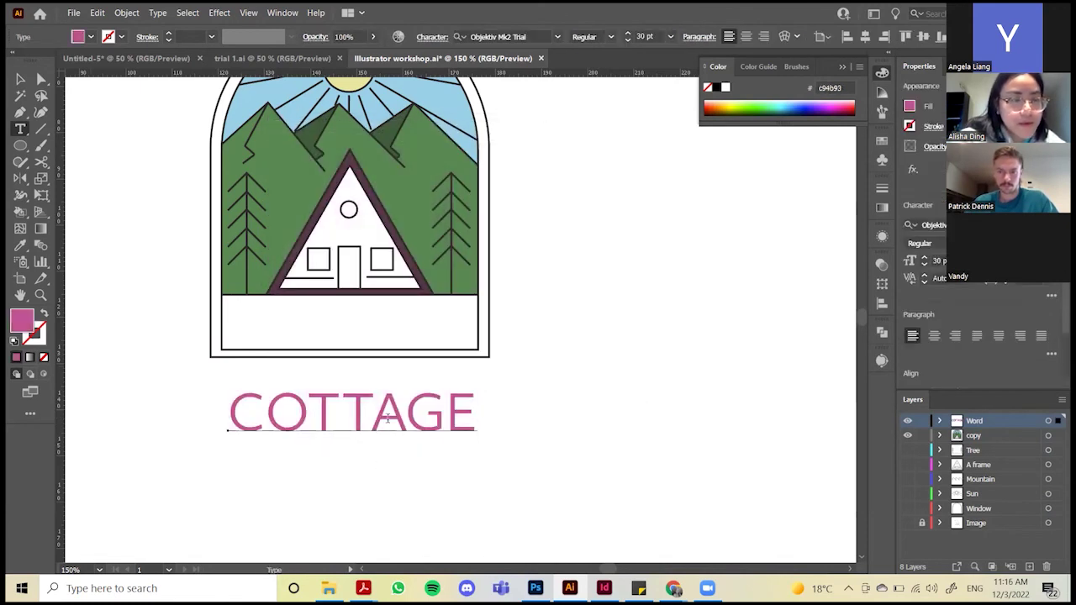
{"action": "key", "text": "ctrl+z"}
{"action": "key", "text": "t"}
{"action": "double_click", "coordinate": [434, 421]}
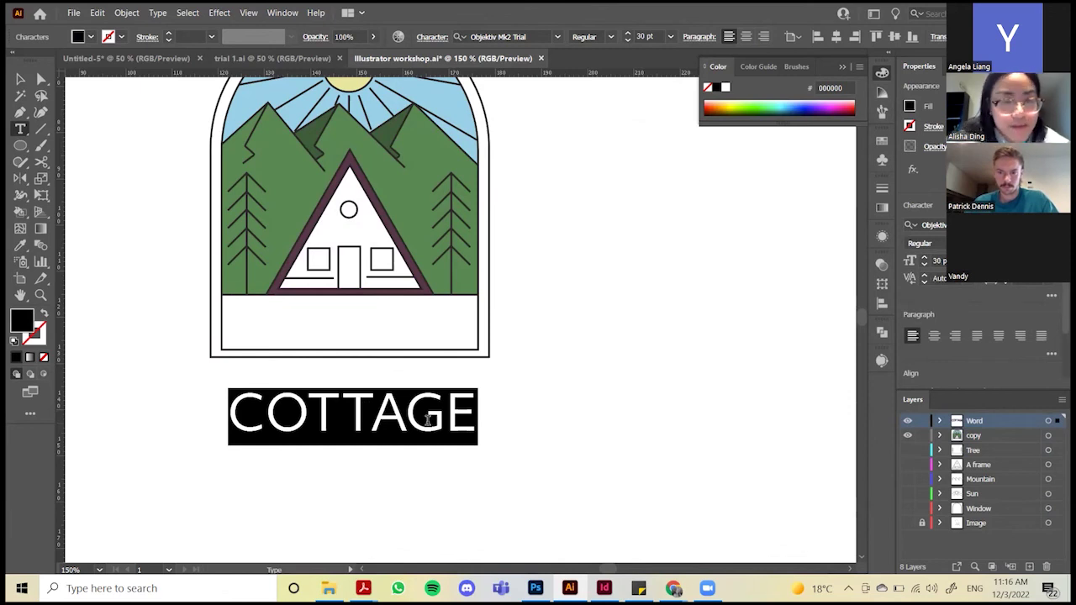
{"action": "right_click", "coordinate": [428, 422]}
{"action": "left_click", "coordinate": [511, 450]}
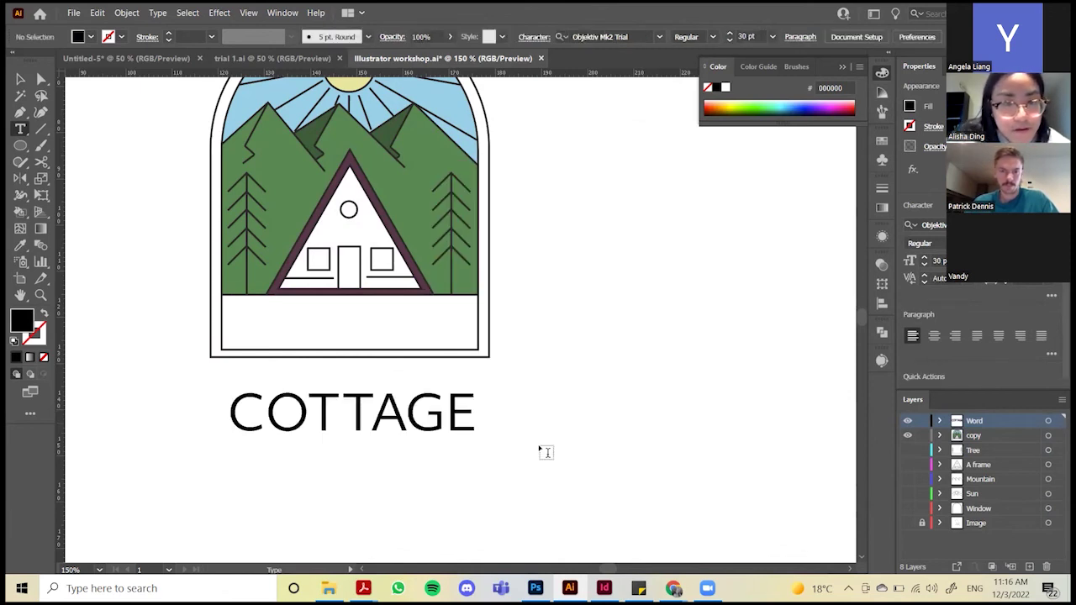
{"action": "key", "text": "Escape"}
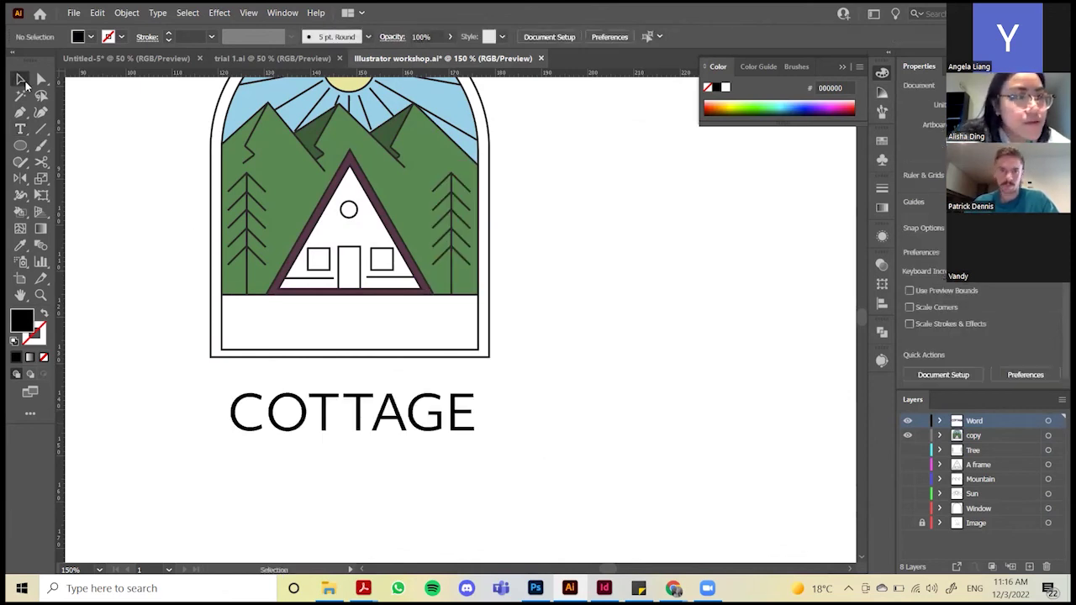
Move the COTTAGE text slightly closer to the badge and convert it to outlines
{"action": "left_click", "coordinate": [401, 419]}
{"action": "left_click_drag", "start_coordinate": [397, 414], "coordinate": [390, 400]}
{"action": "right_click", "coordinate": [391, 400]}
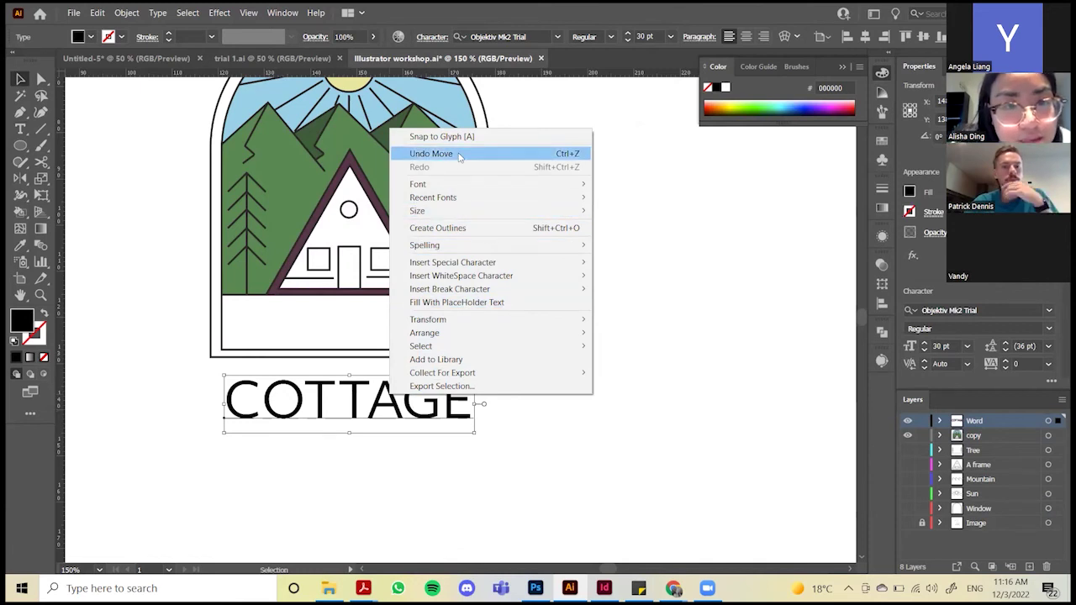
{"action": "left_click", "coordinate": [459, 230]}
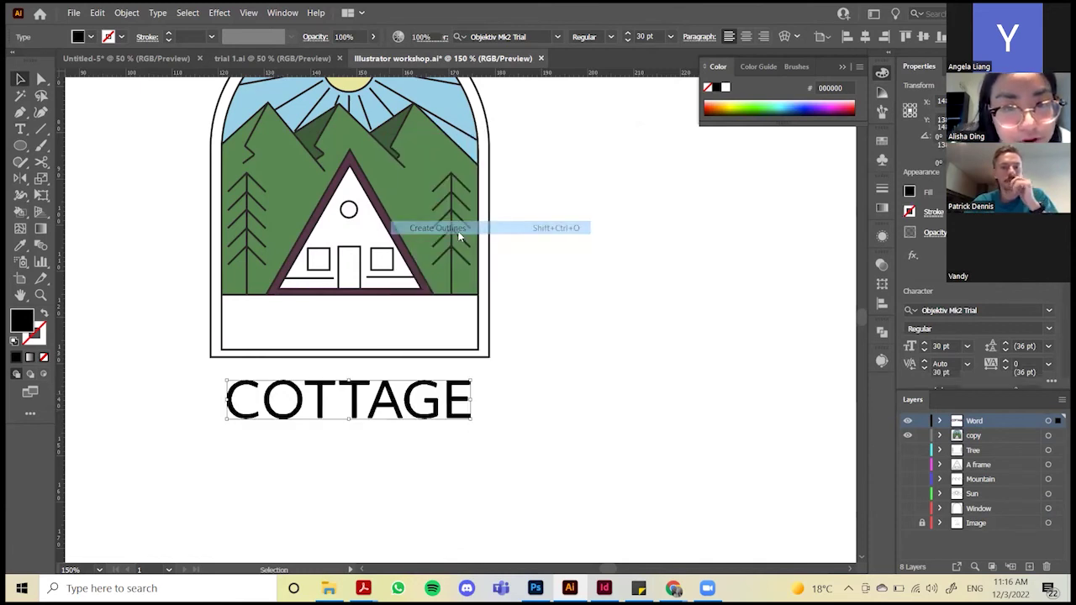
{"action": "left_click", "coordinate": [526, 373]}
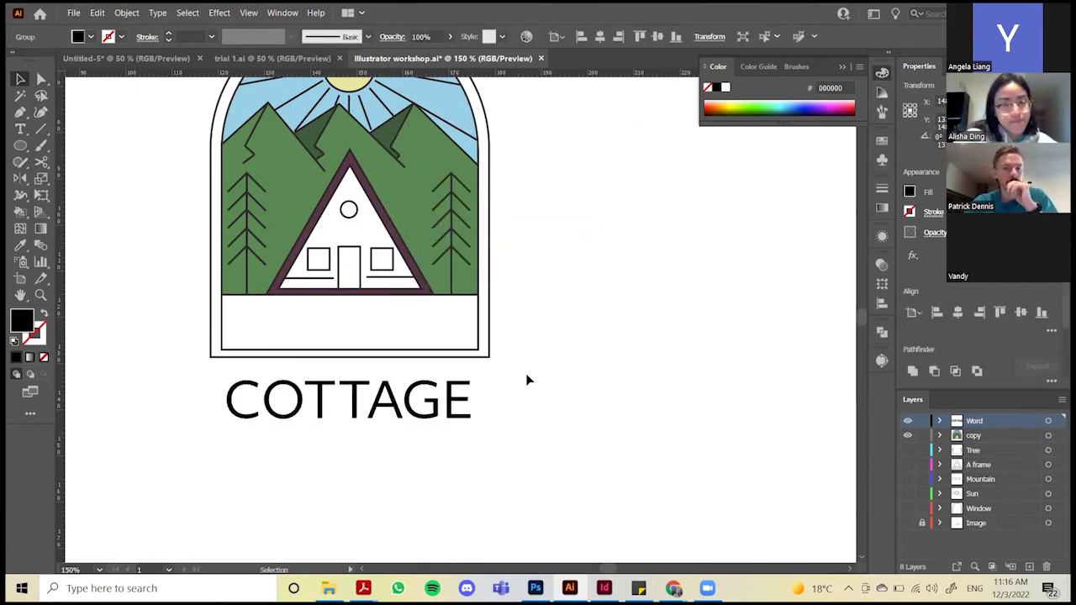
Shift the outlined COTTAGE lettering slightly down and ungroup it into separate letters
{"action": "left_click", "coordinate": [464, 395]}
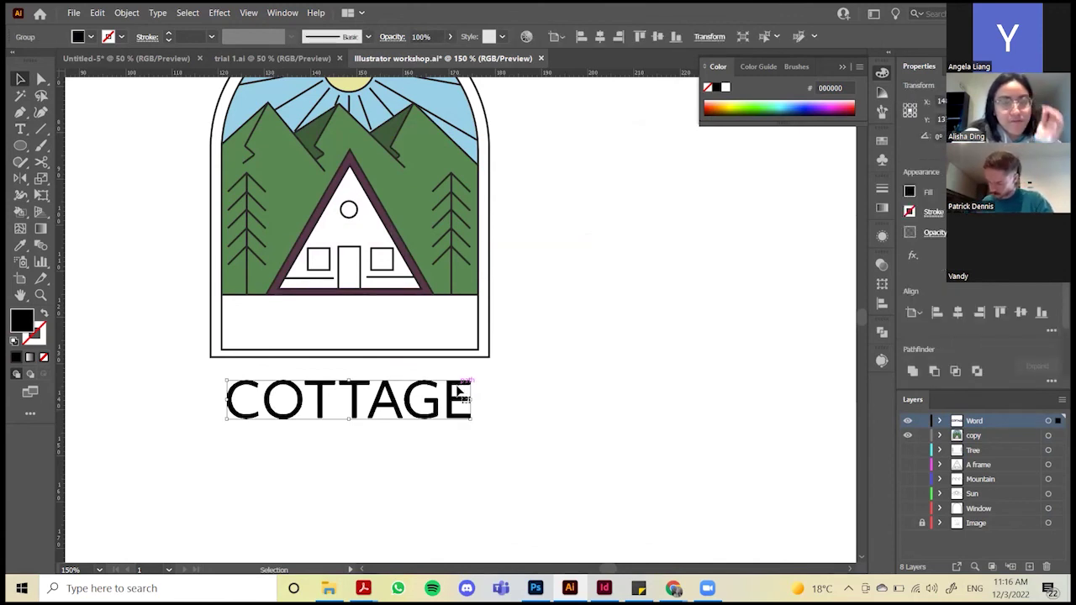
{"action": "double_click", "coordinate": [460, 385]}
{"action": "double_click", "coordinate": [499, 379]}
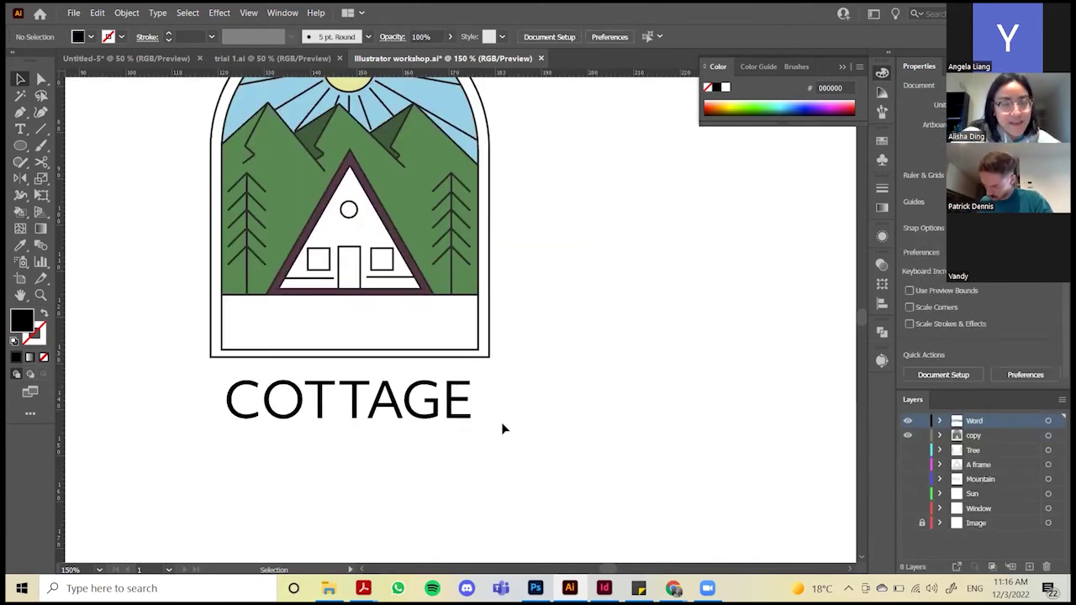
{"action": "left_click_drag", "start_coordinate": [472, 393], "coordinate": [461, 402]}
{"action": "right_click", "coordinate": [461, 402]}
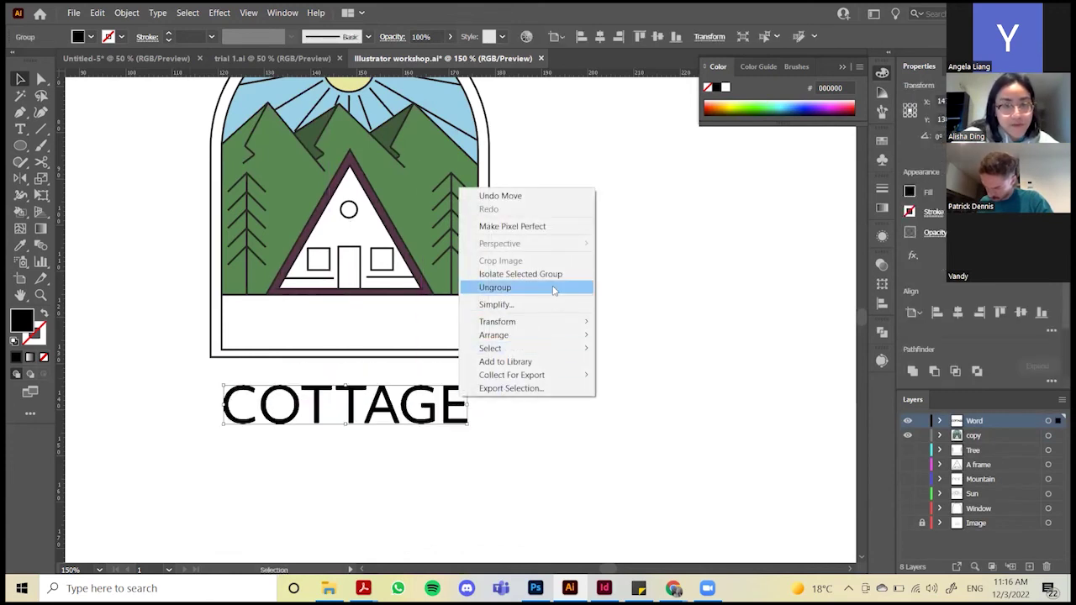
{"action": "left_click", "coordinate": [554, 290]}
{"action": "left_click", "coordinate": [542, 394]}
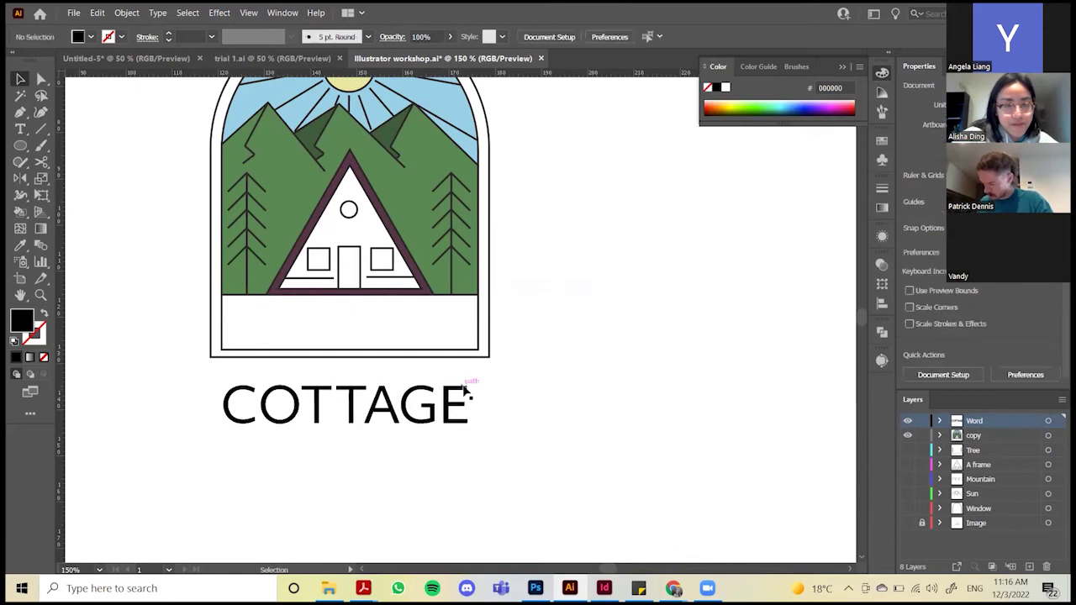
Try spreading the separate E, G and C letters of COTTAGE apart, and undo the moves
{"action": "left_click_drag", "start_coordinate": [468, 384], "coordinate": [512, 385]}
{"action": "left_click_drag", "start_coordinate": [425, 402], "coordinate": [449, 402]}
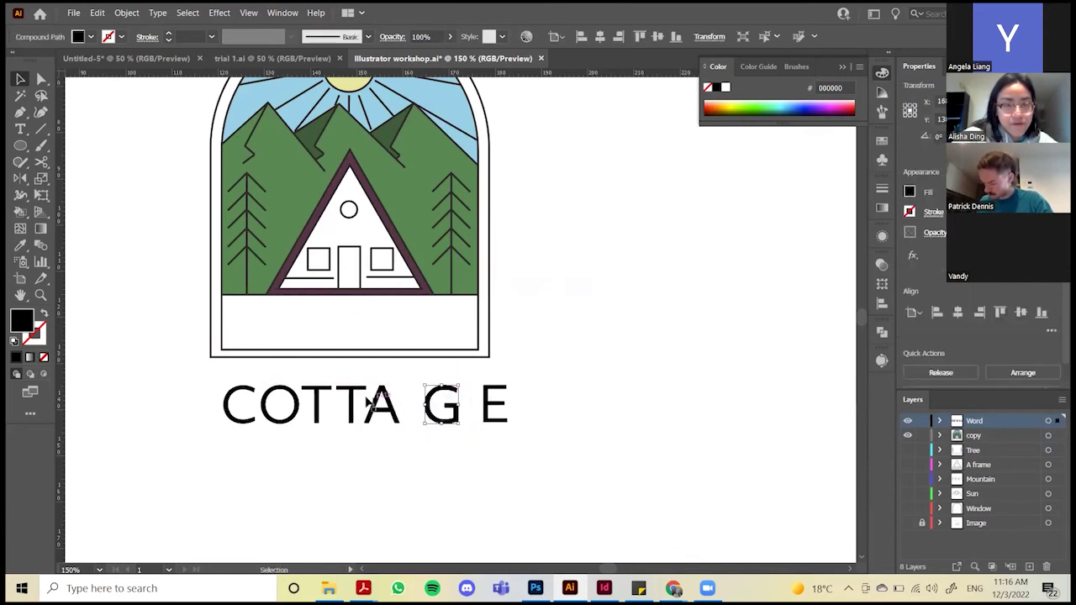
{"action": "left_click_drag", "start_coordinate": [262, 395], "coordinate": [202, 396]}
{"action": "key", "text": "ctrl+z"}
{"action": "key", "text": "ctrl+z"}
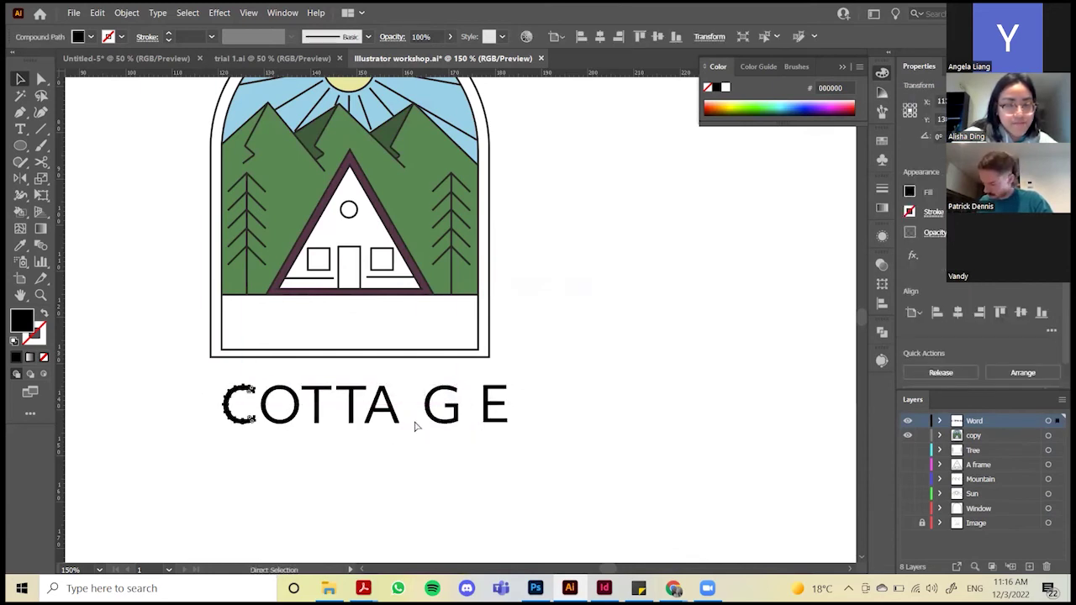
{"action": "key", "text": "ctrl+z"}
{"action": "key", "text": "ctrl+z"}
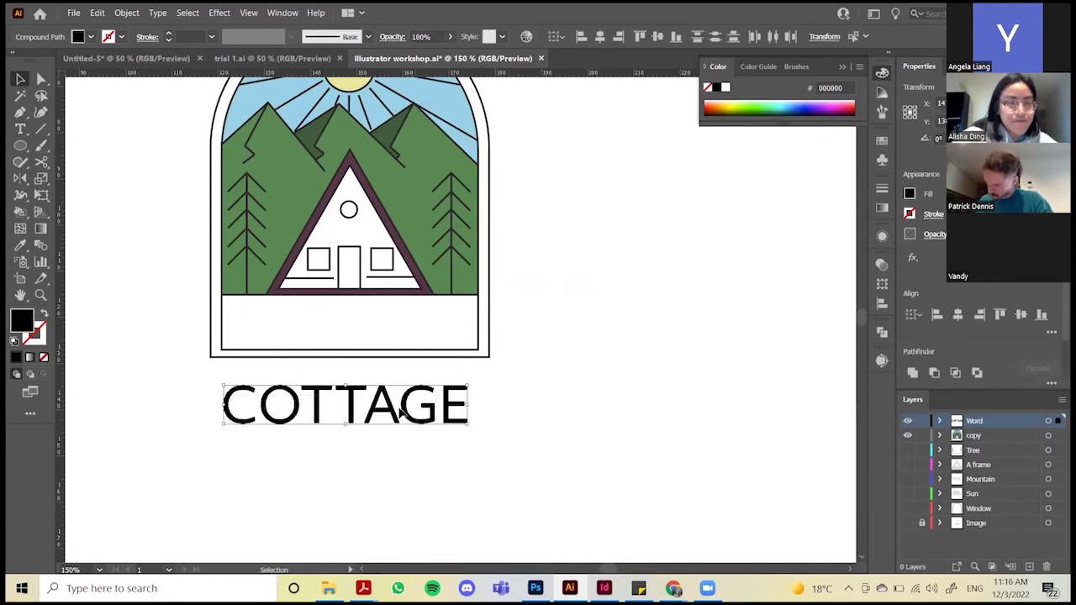
Move the whole outlined COTTAGE lettering slightly down from the badge and deselect it
{"action": "left_click_drag", "start_coordinate": [394, 410], "coordinate": [399, 434]}
{"action": "left_click", "coordinate": [531, 379]}
{"action": "scroll", "coordinate": [531, 385], "scroll_direction": "down", "scroll_amount": 1}
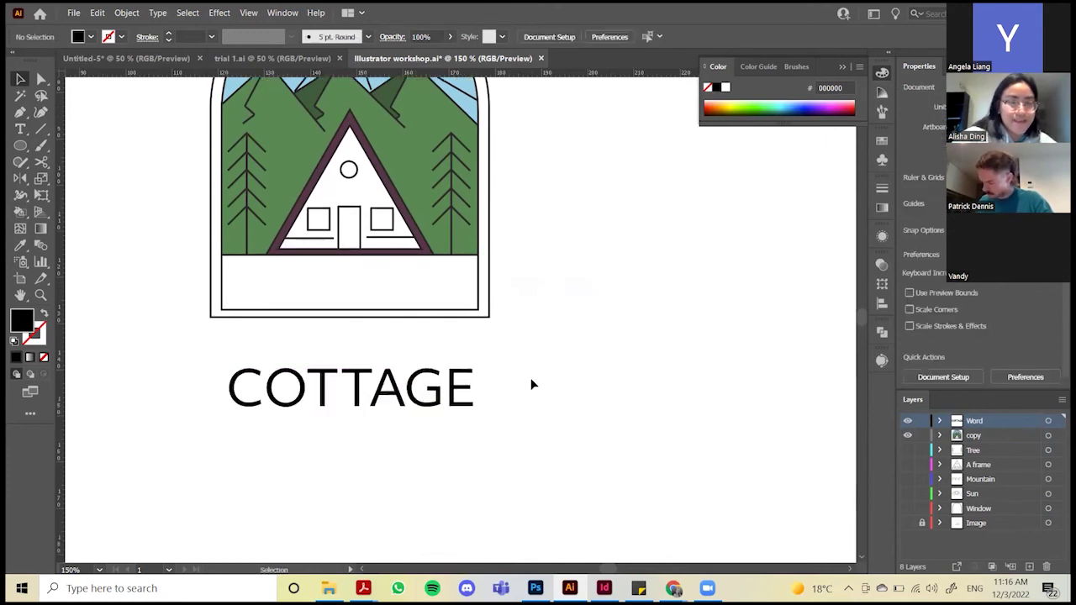
Enlarge the letter C to about three times the height of the other letters and position it around the O
{"action": "left_click", "coordinate": [248, 403]}
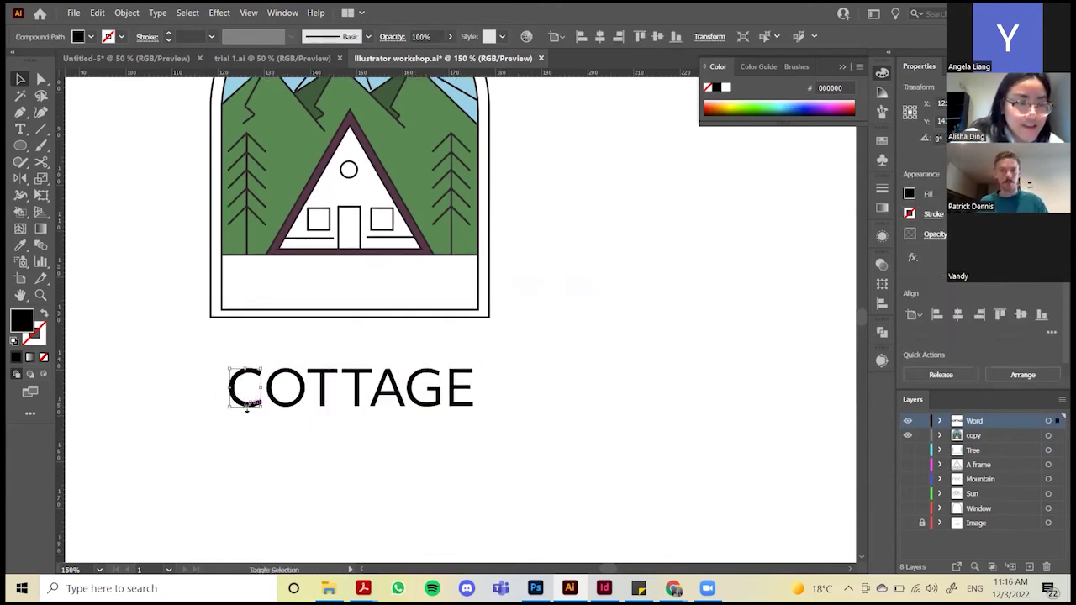
{"action": "left_click_drag", "start_coordinate": [247, 409], "coordinate": [247, 493]}
{"action": "left_click_drag", "start_coordinate": [286, 388], "coordinate": [285, 343]}
{"action": "left_click", "coordinate": [378, 363]}
{"action": "scroll", "coordinate": [336, 374], "scroll_direction": "up", "scroll_amount": 3}
{"action": "left_click_drag", "start_coordinate": [334, 368], "coordinate": [433, 389]}
{"action": "scroll", "coordinate": [325, 354], "scroll_direction": "down", "scroll_amount": 3}
{"action": "left_click", "coordinate": [216, 344]}
{"action": "left_click", "coordinate": [509, 356]}
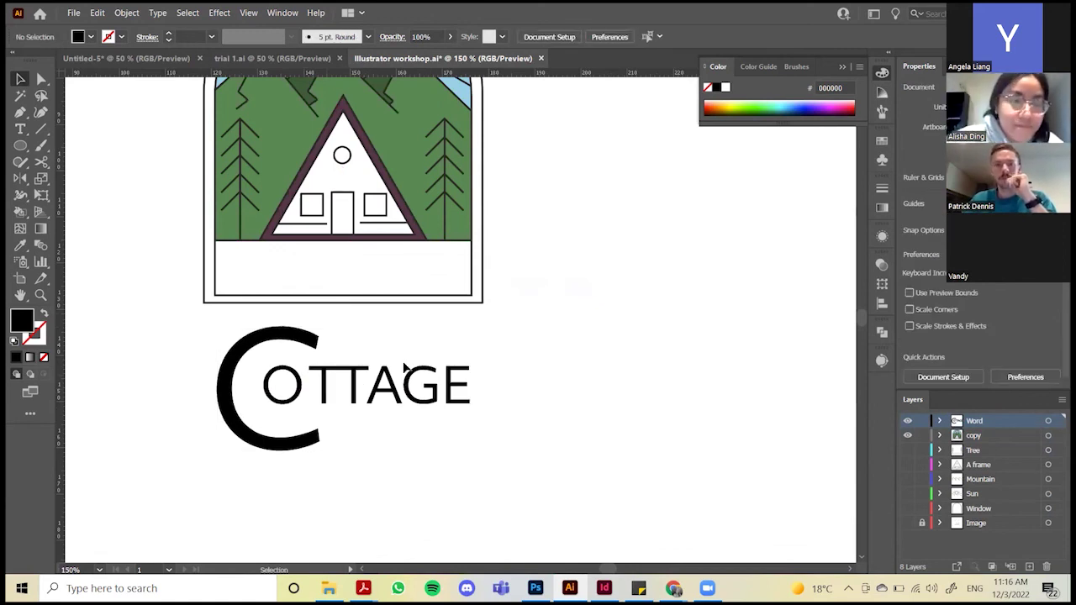
Swap fill and stroke on the two T letters so they have no fill and a 1 pt black outline
{"action": "scroll", "coordinate": [353, 386], "scroll_direction": "up", "scroll_amount": 2}
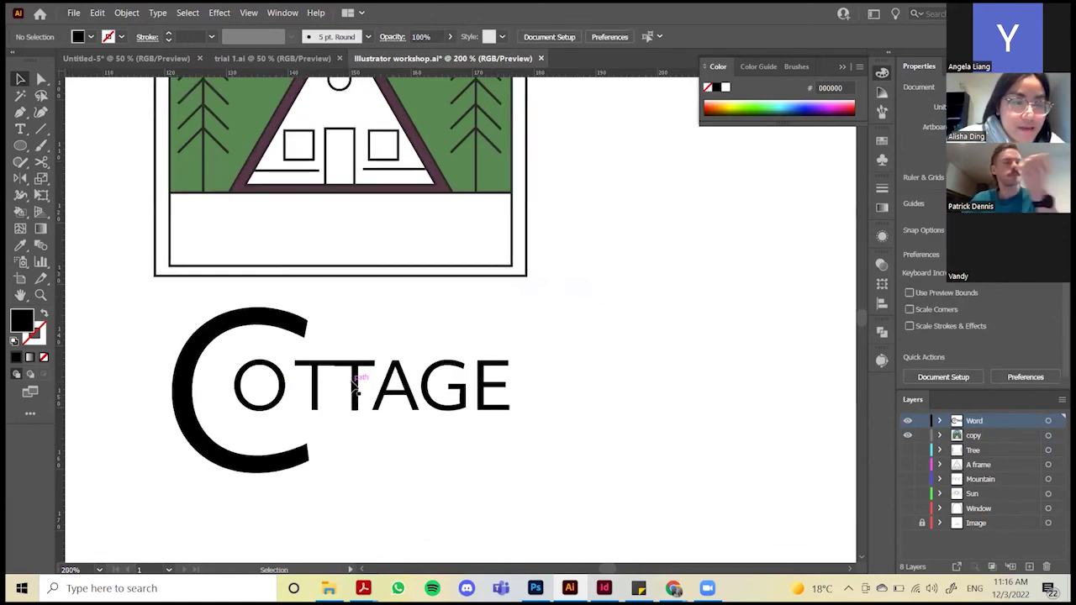
{"action": "scroll", "coordinate": [348, 358], "scroll_direction": "down", "scroll_amount": 2}
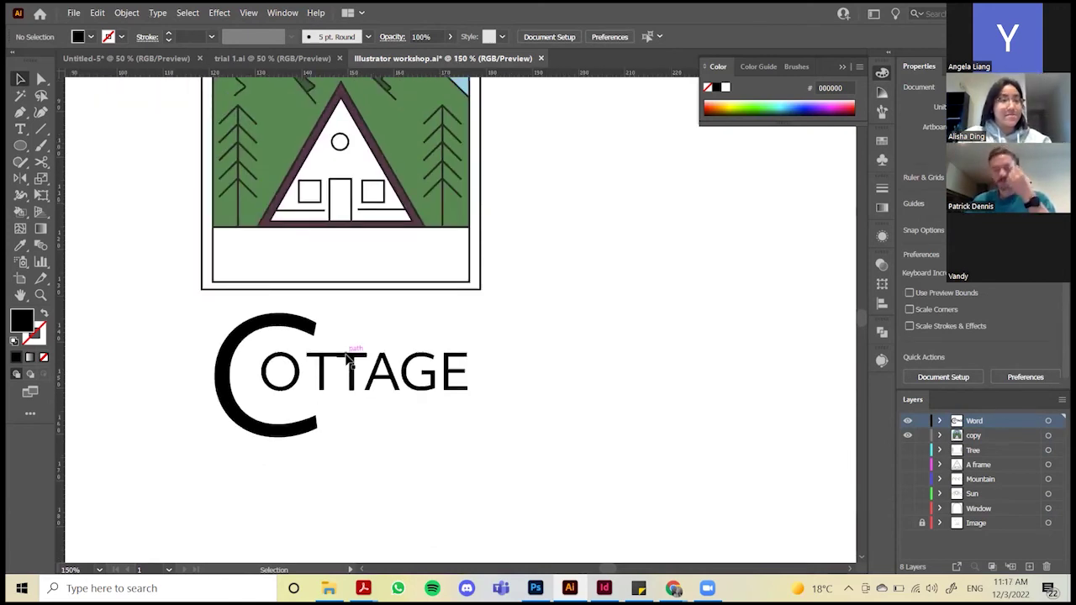
{"action": "scroll", "coordinate": [349, 357], "scroll_direction": "up", "scroll_amount": 1}
{"action": "left_click", "coordinate": [316, 329]}
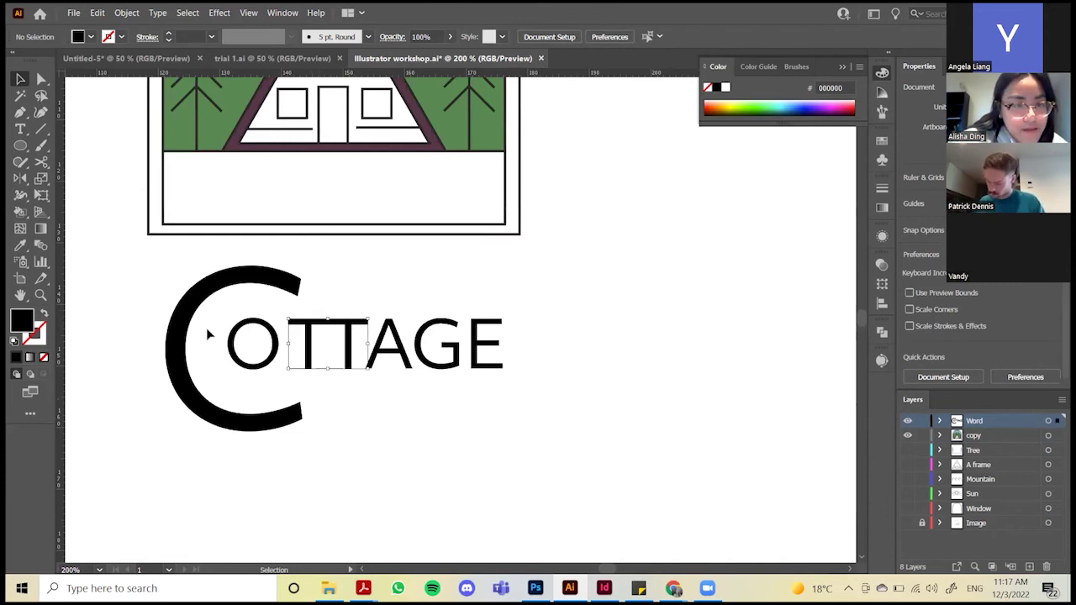
{"action": "left_click", "coordinate": [44, 315]}
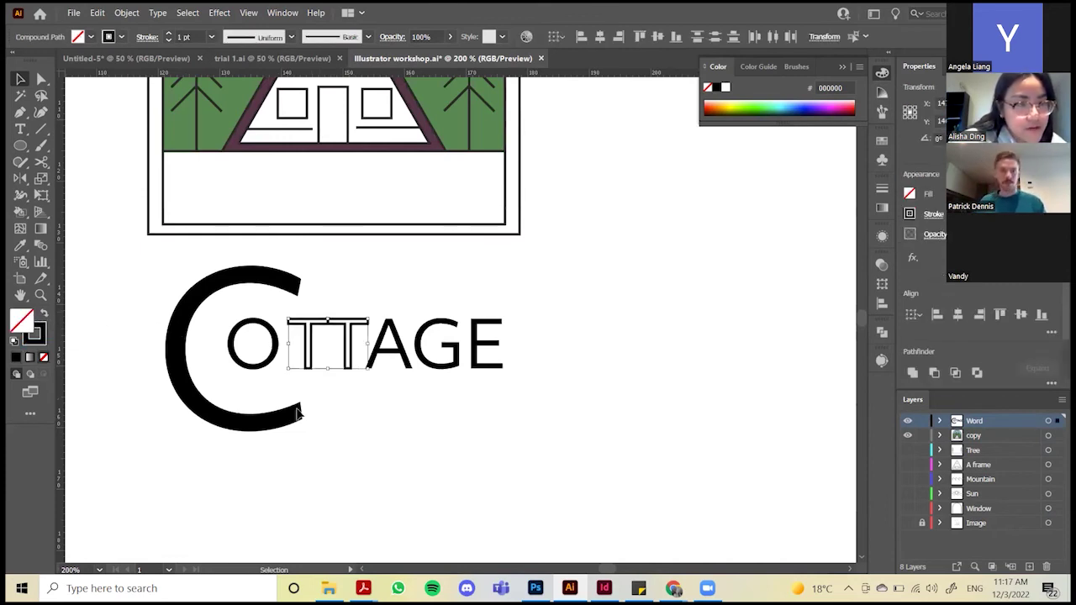
Examine up close where the crossbars of the two outlined Ts meet, selecting them separately and together
{"action": "left_click", "coordinate": [336, 355]}
{"action": "scroll", "coordinate": [326, 317], "scroll_direction": "up", "scroll_amount": 1}
{"action": "scroll", "coordinate": [328, 323], "scroll_direction": "up", "scroll_amount": 2}
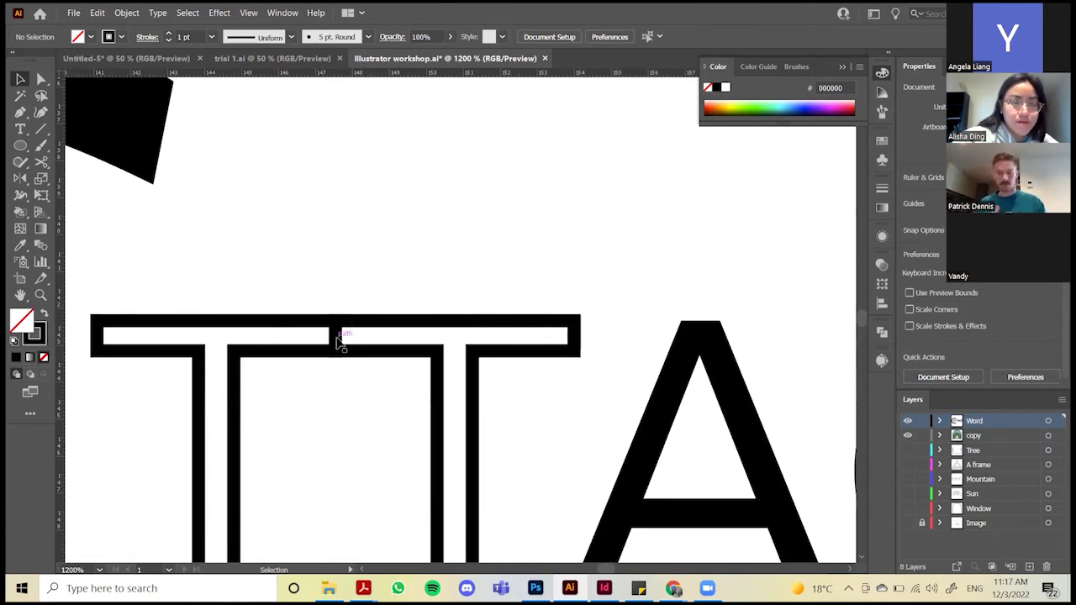
{"action": "mouse_move", "coordinate": [336, 343]}
{"action": "left_mouse_down"}
{"action": "mouse_move", "coordinate": [374, 341]}
{"action": "mouse_move", "coordinate": [336, 347]}
{"action": "left_mouse_up"}
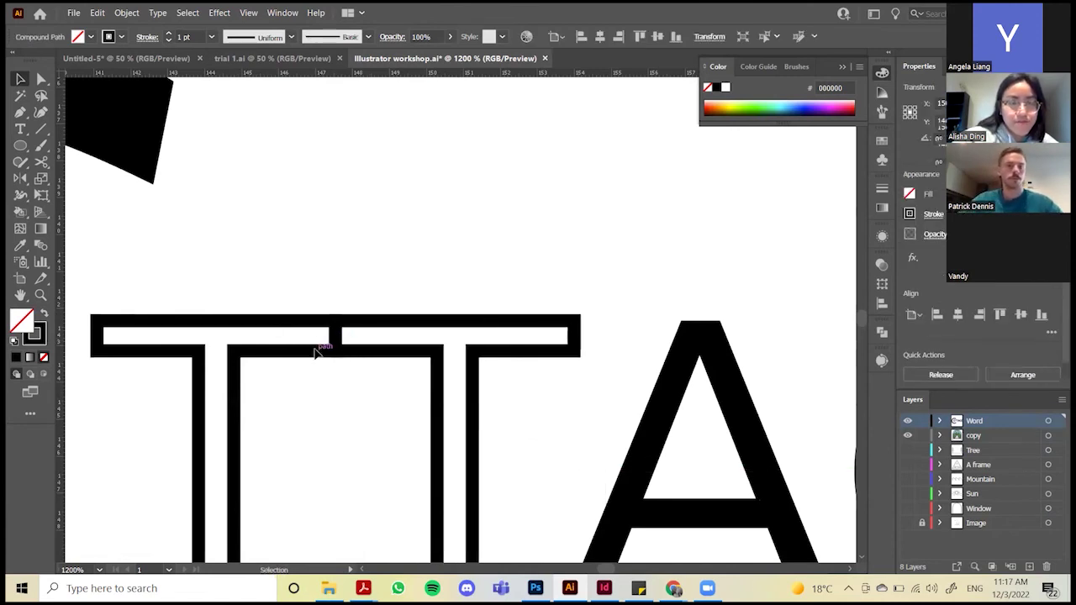
{"action": "left_click", "coordinate": [390, 418]}
{"action": "left_click", "coordinate": [433, 372]}
{"action": "left_click", "coordinate": [329, 439]}
{"action": "left_click", "coordinate": [360, 396]}
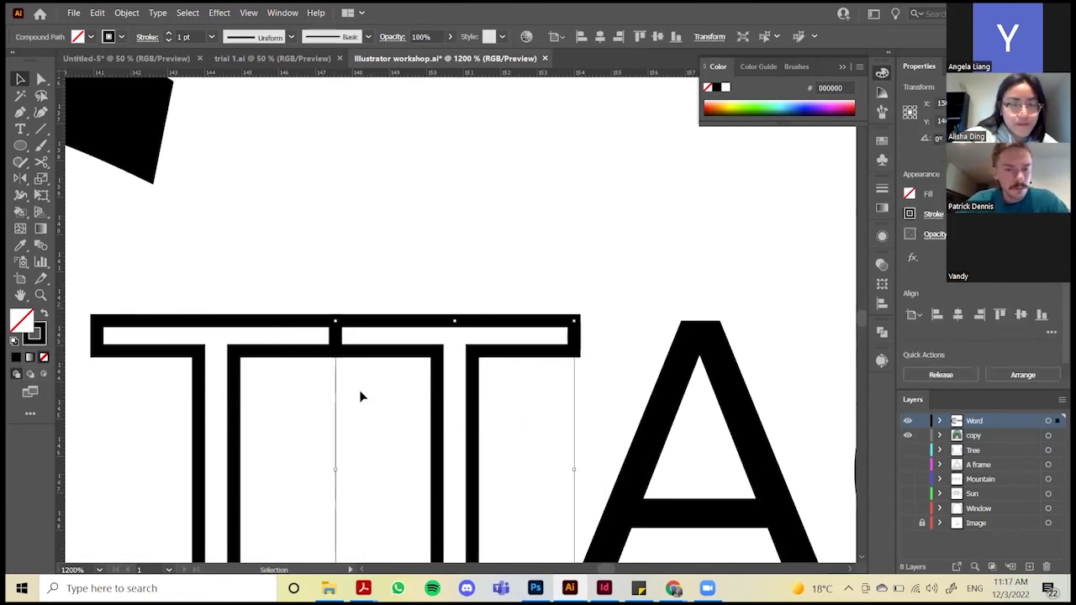
{"action": "left_click", "coordinate": [289, 305]}
{"action": "left_click", "coordinate": [444, 338]}
{"action": "scroll", "coordinate": [443, 338], "scroll_direction": "down", "scroll_amount": 1}
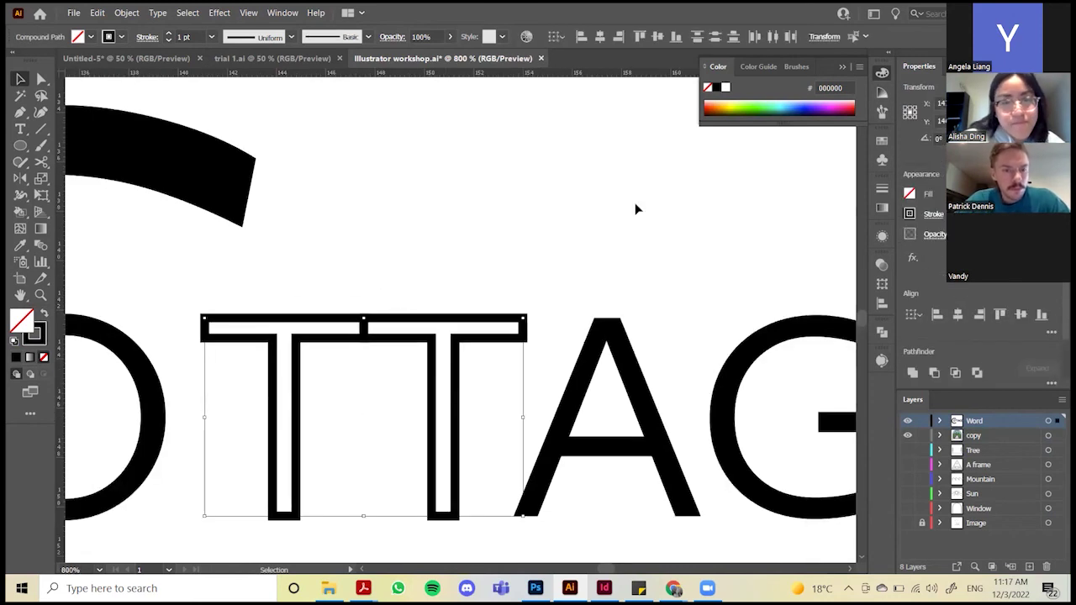
Display the Pathfinder shape operations and check where they are listed among the available windows
{"action": "left_click", "coordinate": [881, 360]}
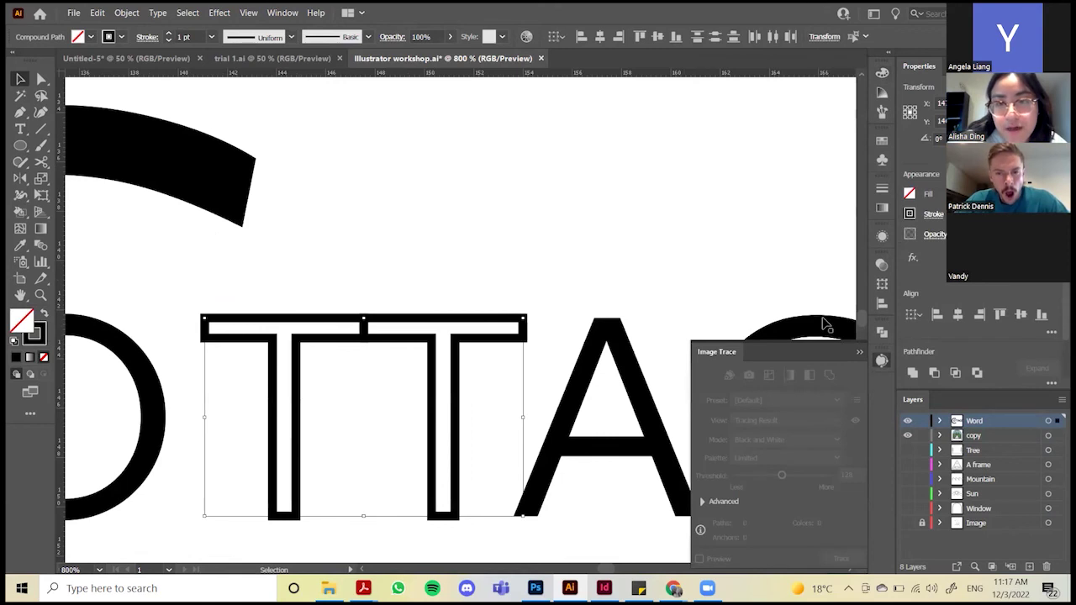
{"action": "left_click", "coordinate": [880, 358]}
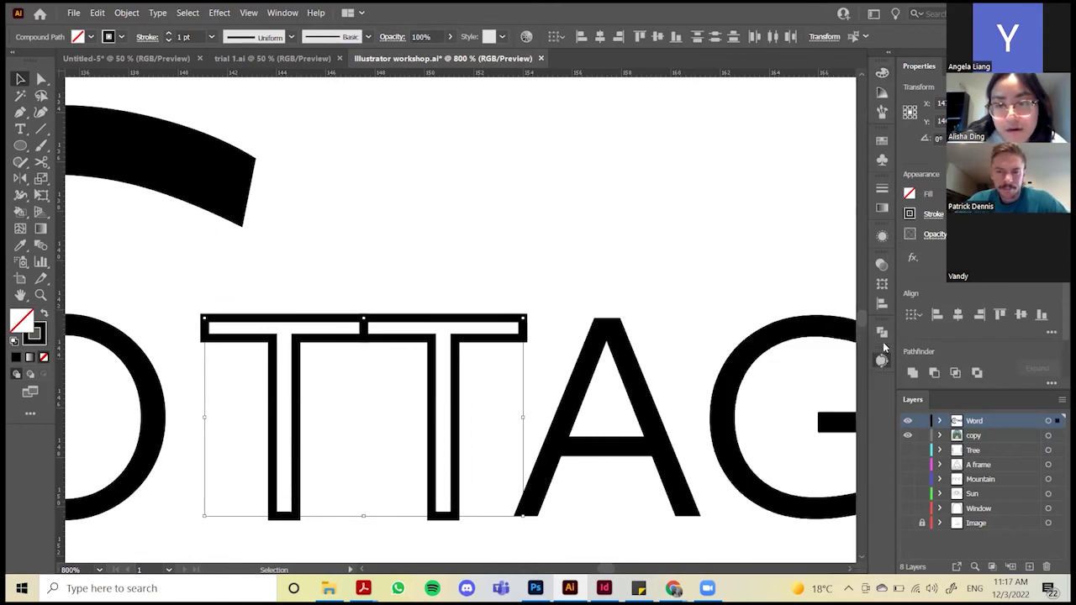
{"action": "left_click", "coordinate": [882, 332]}
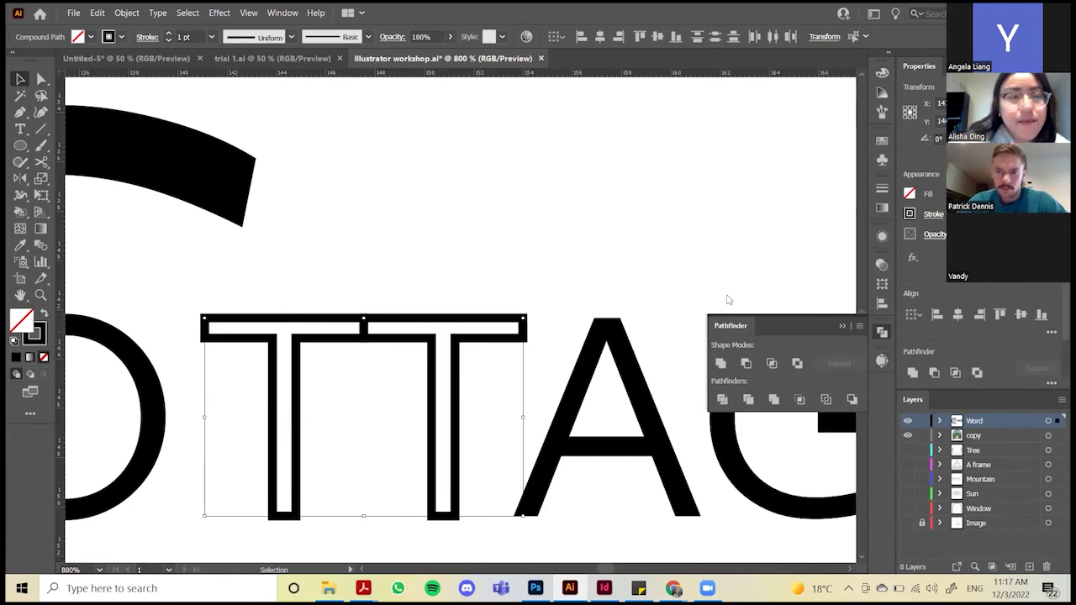
{"action": "left_click", "coordinate": [270, 14]}
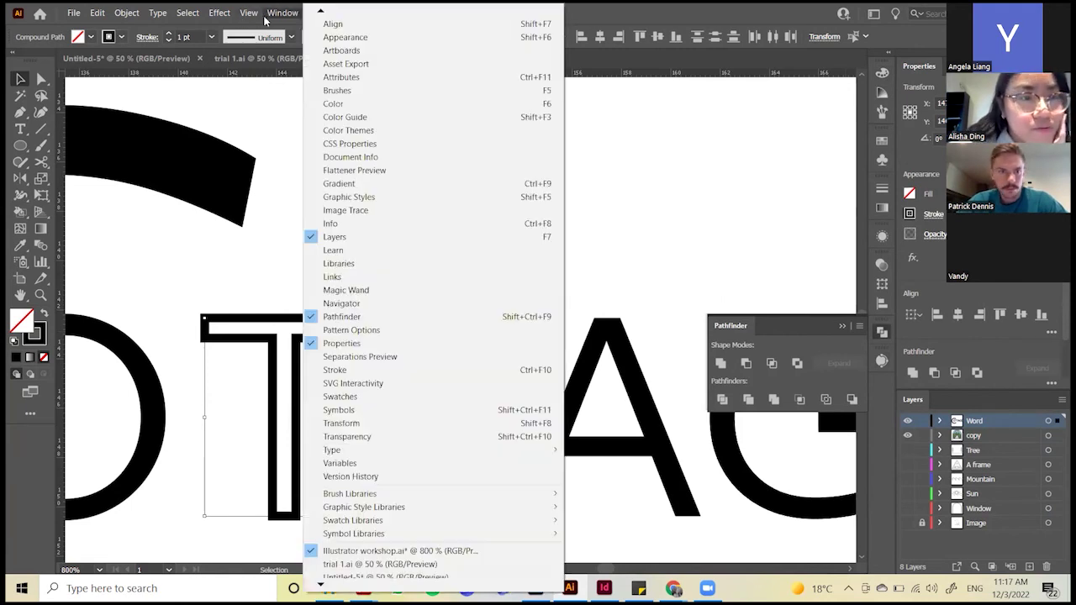
{"action": "left_click", "coordinate": [438, 311]}
{"action": "left_click", "coordinate": [782, 288]}
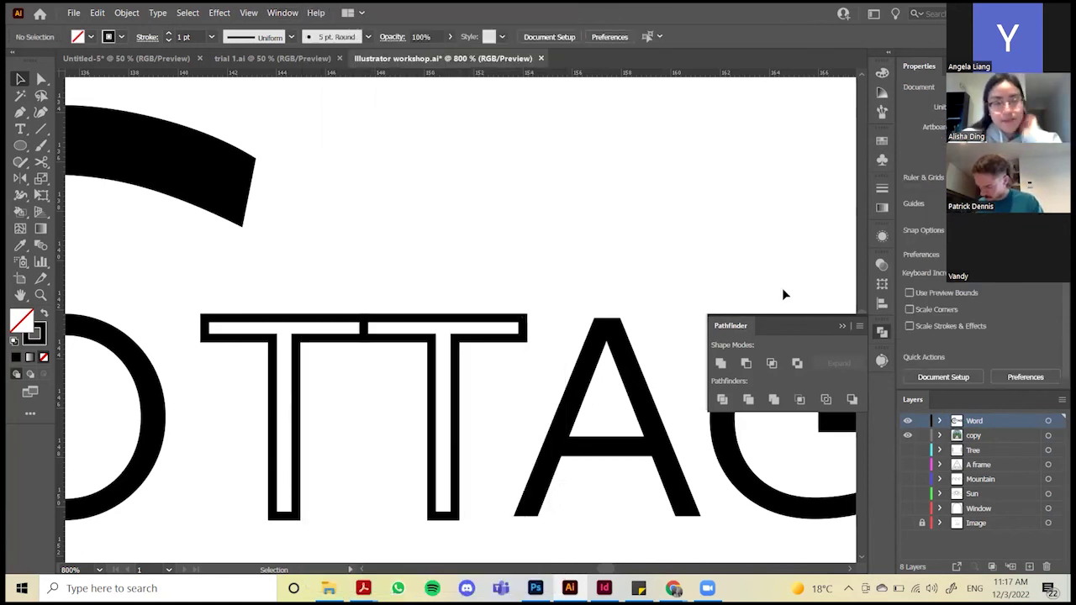
Try uniting the two outlined T letters into one shape with Pathfinder
{"action": "left_click", "coordinate": [335, 329]}
{"action": "scroll", "coordinate": [326, 302], "scroll_direction": "down", "scroll_amount": 1}
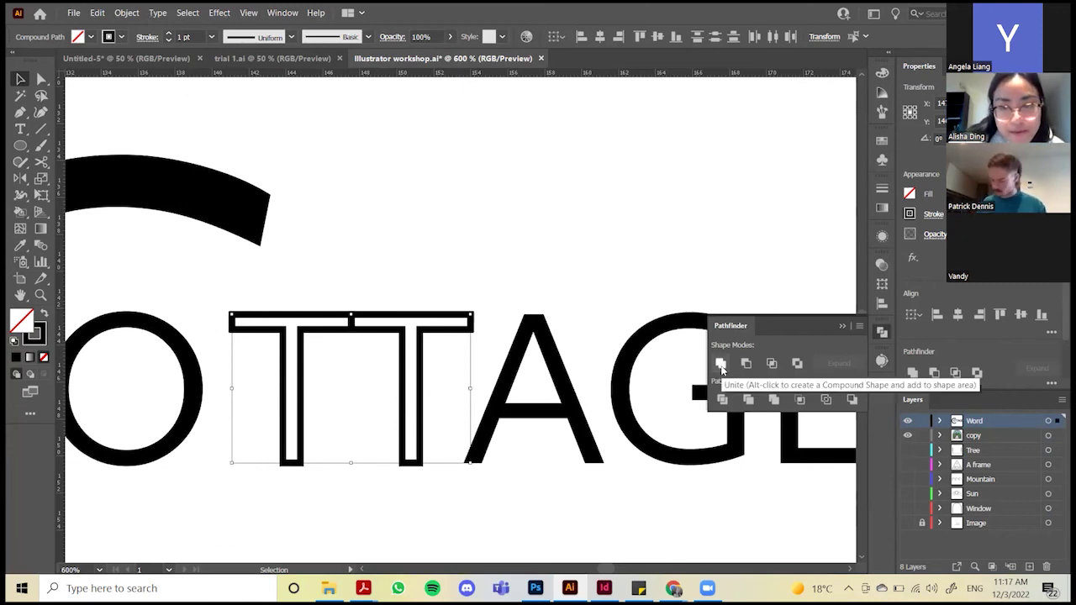
{"action": "left_click", "coordinate": [721, 363]}
{"action": "left_click", "coordinate": [486, 267]}
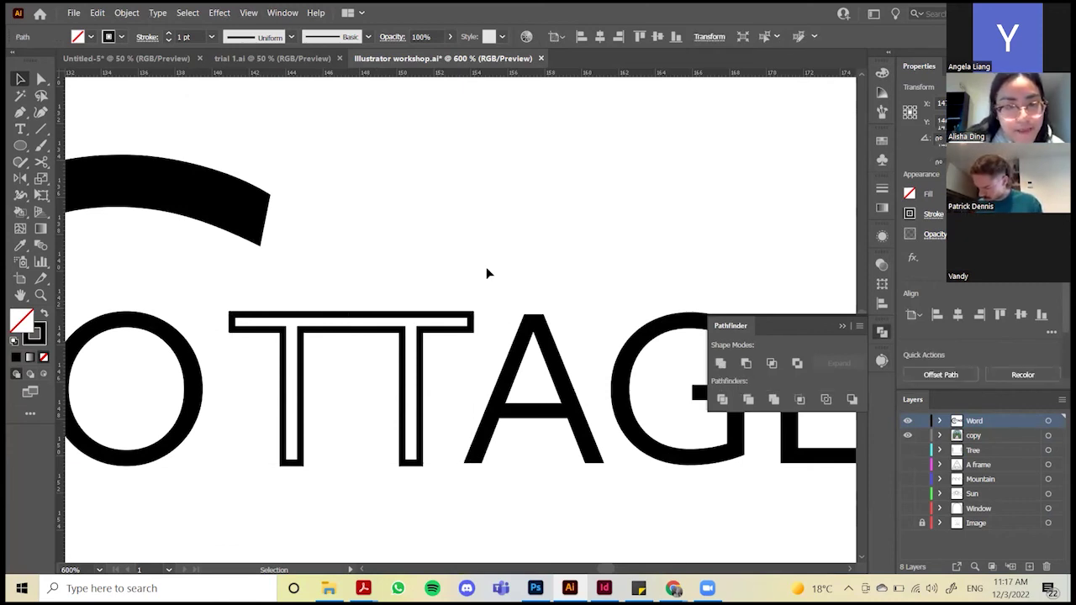
Try moving the merged TT shape away from its place, and undo both the moves and the Unite
{"action": "scroll", "coordinate": [487, 271], "scroll_direction": "down", "scroll_amount": 1}
{"action": "left_click_drag", "start_coordinate": [472, 317], "coordinate": [650, 173]}
{"action": "key", "text": "ctrl+z"}
{"action": "left_click_drag", "start_coordinate": [473, 314], "coordinate": [505, 361]}
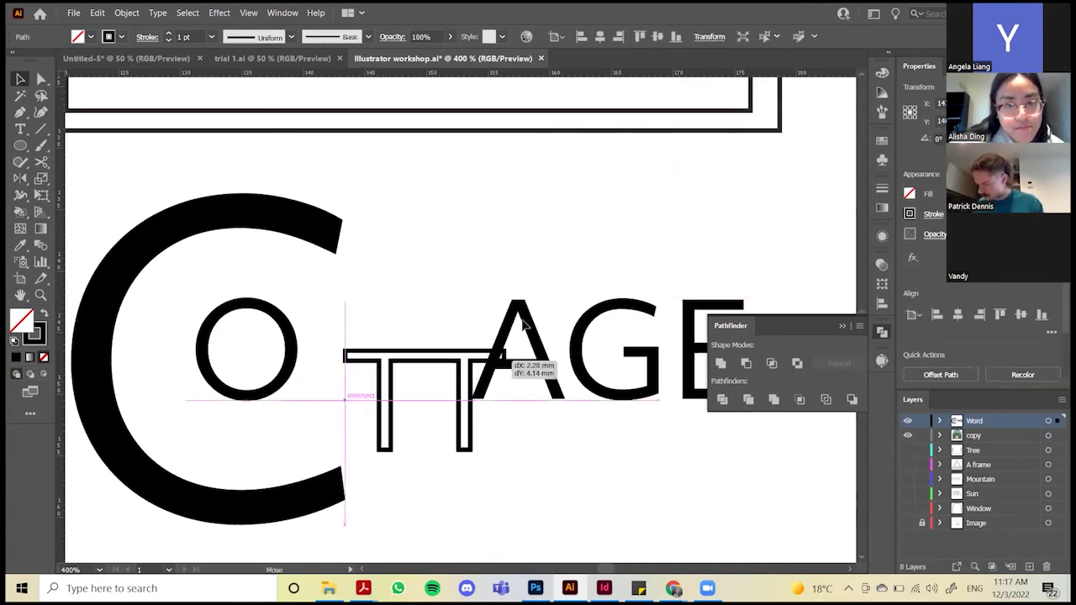
{"action": "key", "text": "ctrl+z"}
{"action": "key", "text": "ctrl+z"}
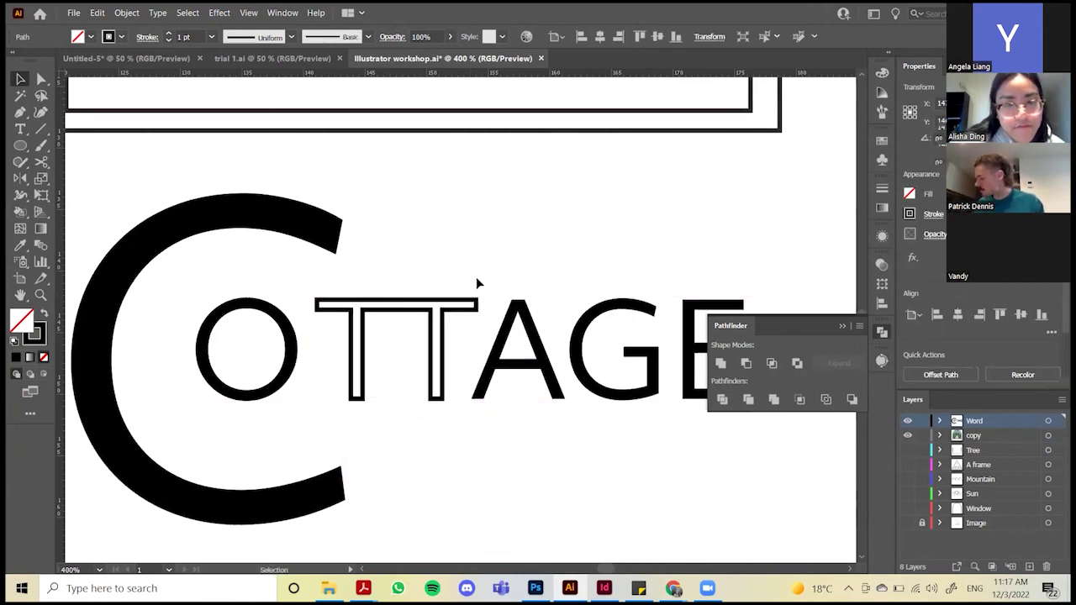
Select both outlined T letters and unite them into a single shape with a continuous crossbar
{"action": "left_click", "coordinate": [478, 282]}
{"action": "key", "text": "a"}
{"action": "key", "text": "v"}
{"action": "left_click", "coordinate": [447, 319]}
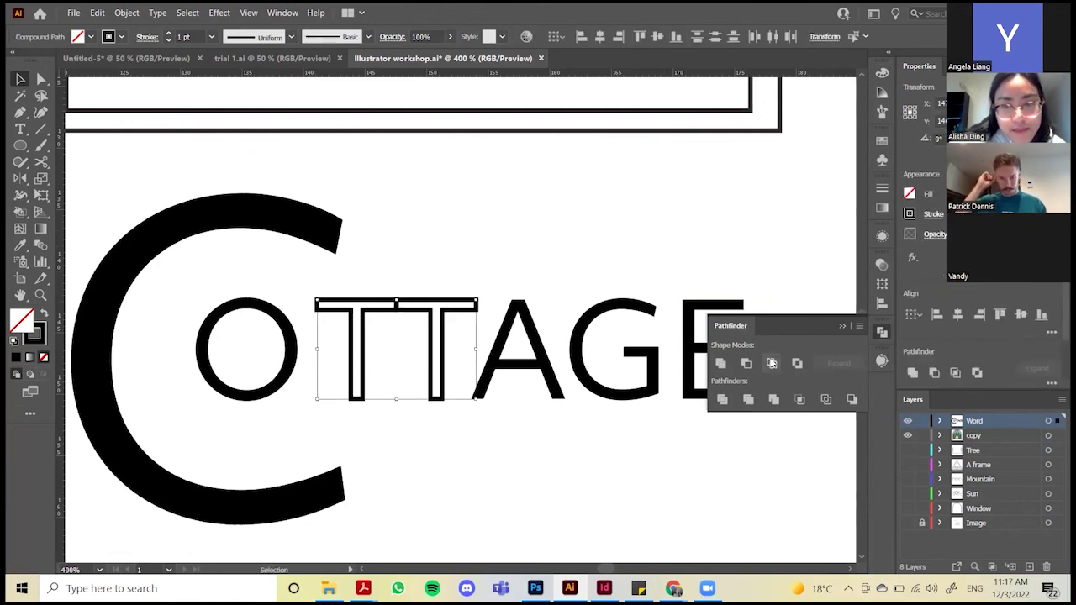
{"action": "scroll", "coordinate": [425, 250], "scroll_direction": "down", "scroll_amount": 2}
{"action": "scroll", "coordinate": [459, 333], "scroll_direction": "down", "scroll_amount": 1}
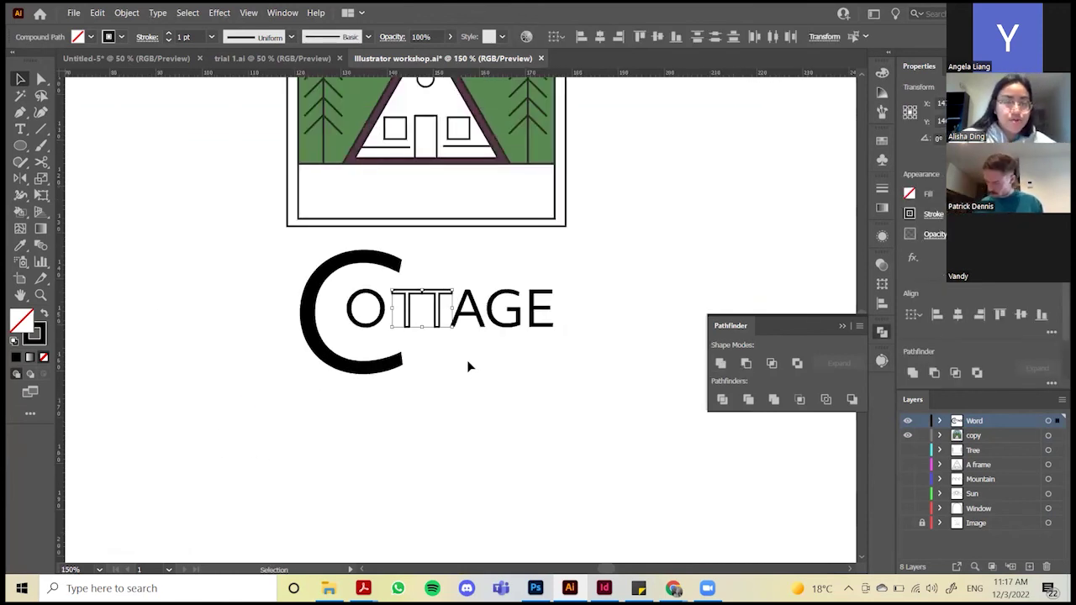
{"action": "left_click", "coordinate": [687, 383]}
{"action": "left_click", "coordinate": [407, 289]}
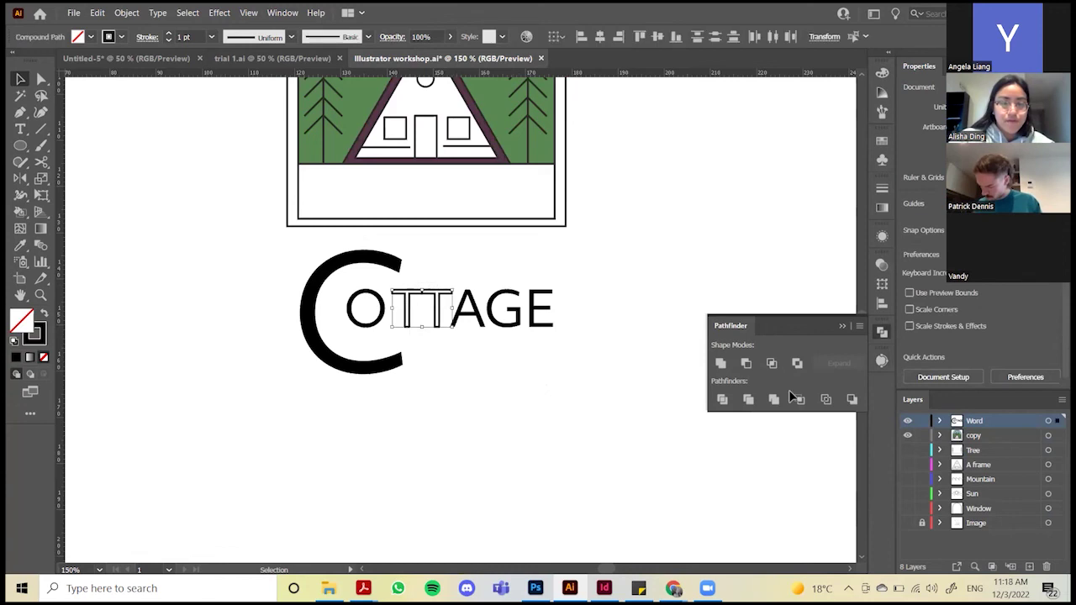
{"action": "left_click", "coordinate": [721, 364]}
{"action": "left_click", "coordinate": [521, 372]}
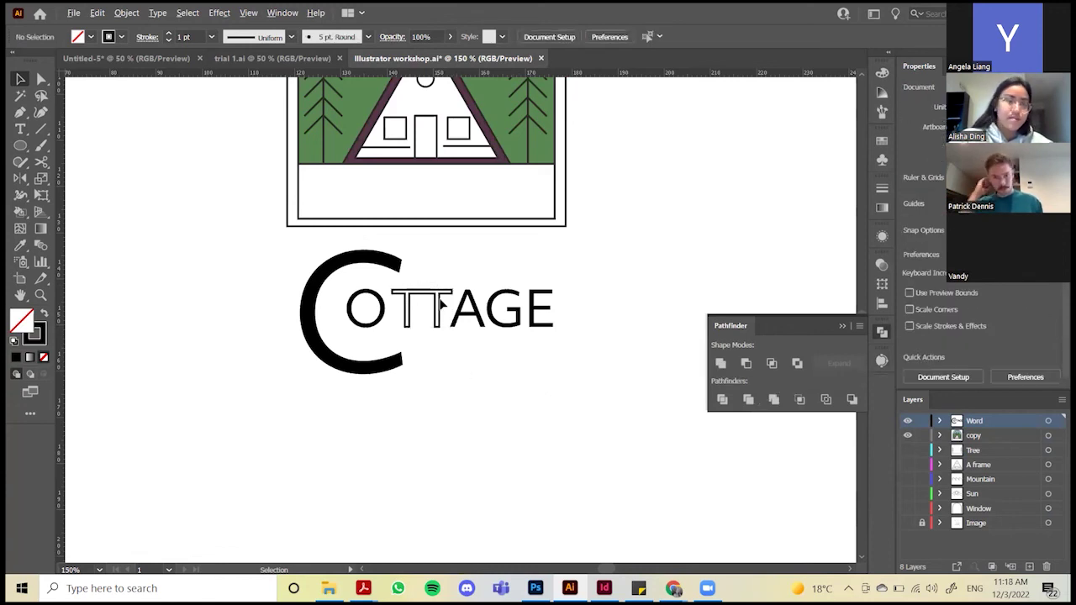
{"action": "scroll", "coordinate": [404, 337], "scroll_direction": "down", "scroll_amount": 1}
{"action": "scroll", "coordinate": [410, 303], "scroll_direction": "up", "scroll_amount": 2}
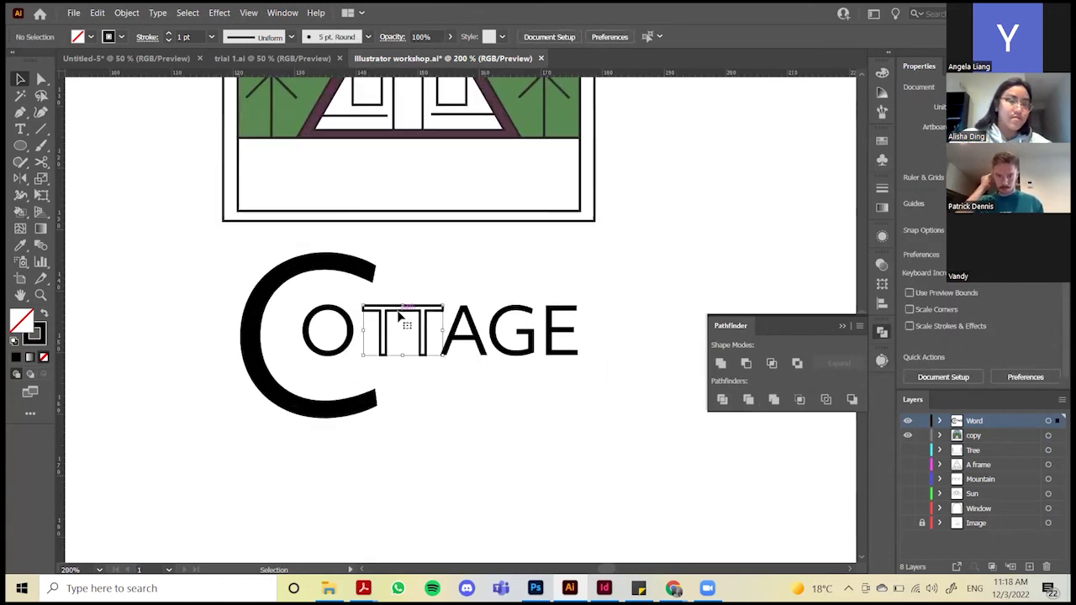
Draw three overlapping unfilled ellipses on the empty canvas beside the COTTAGE lettering
{"action": "key", "text": "l"}
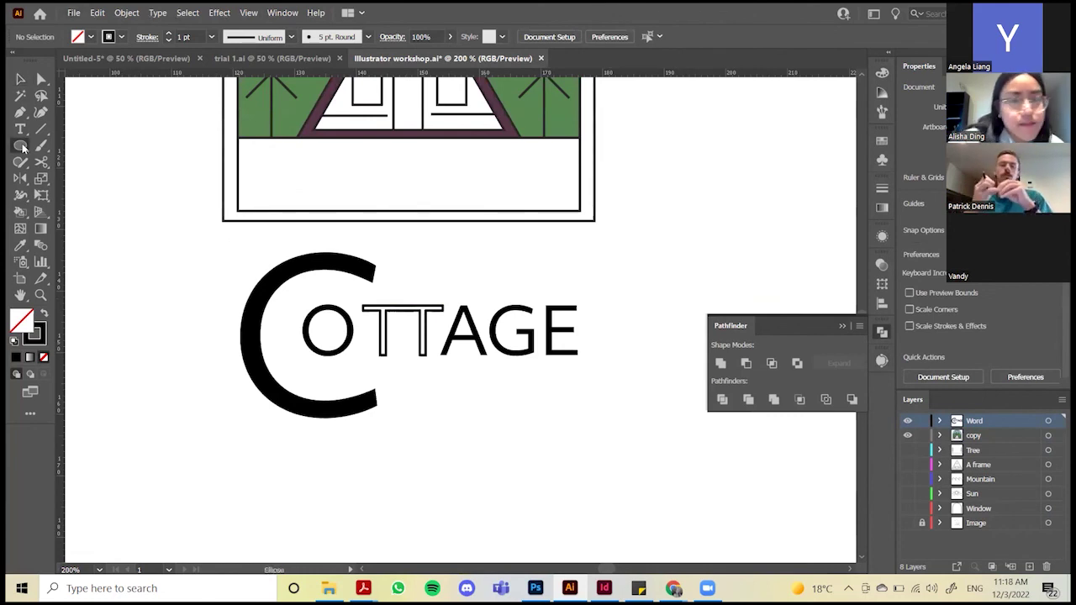
{"action": "scroll", "coordinate": [379, 261], "scroll_direction": "down", "scroll_amount": 2}
{"action": "left_click_drag", "start_coordinate": [584, 244], "coordinate": [666, 322]}
{"action": "left_click_drag", "start_coordinate": [674, 380], "coordinate": [578, 285]}
{"action": "left_click_drag", "start_coordinate": [653, 229], "coordinate": [712, 304]}
{"action": "key", "text": "v"}
{"action": "left_click", "coordinate": [733, 284]}
{"action": "scroll", "coordinate": [733, 285], "scroll_direction": "up", "scroll_amount": 1}
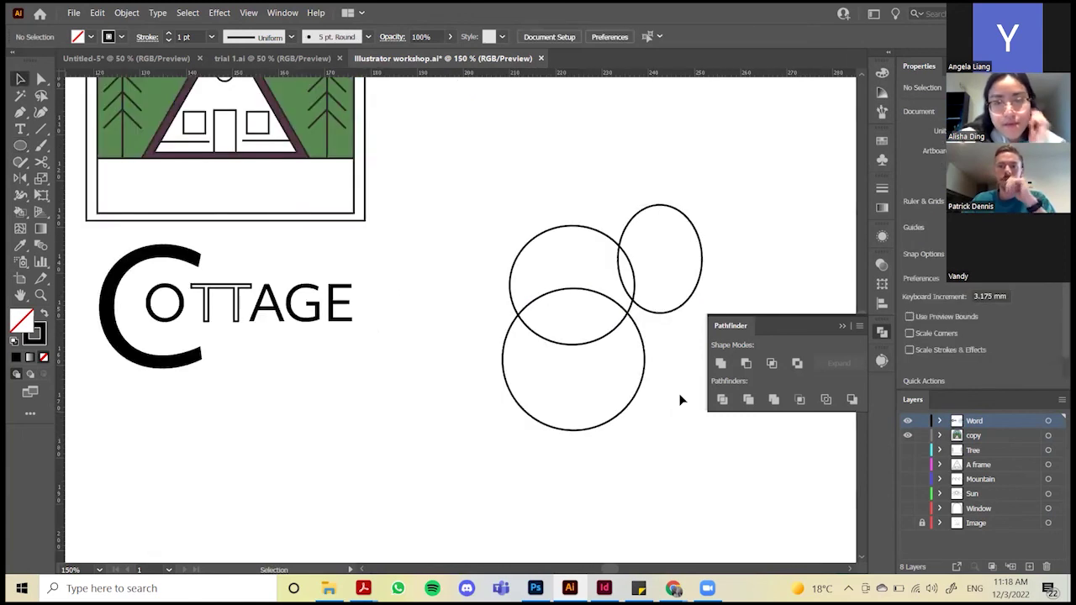
Try uniting the three overlapping ellipses into one shape, and undo the Unite
{"action": "left_click_drag", "start_coordinate": [635, 266], "coordinate": [680, 314]}
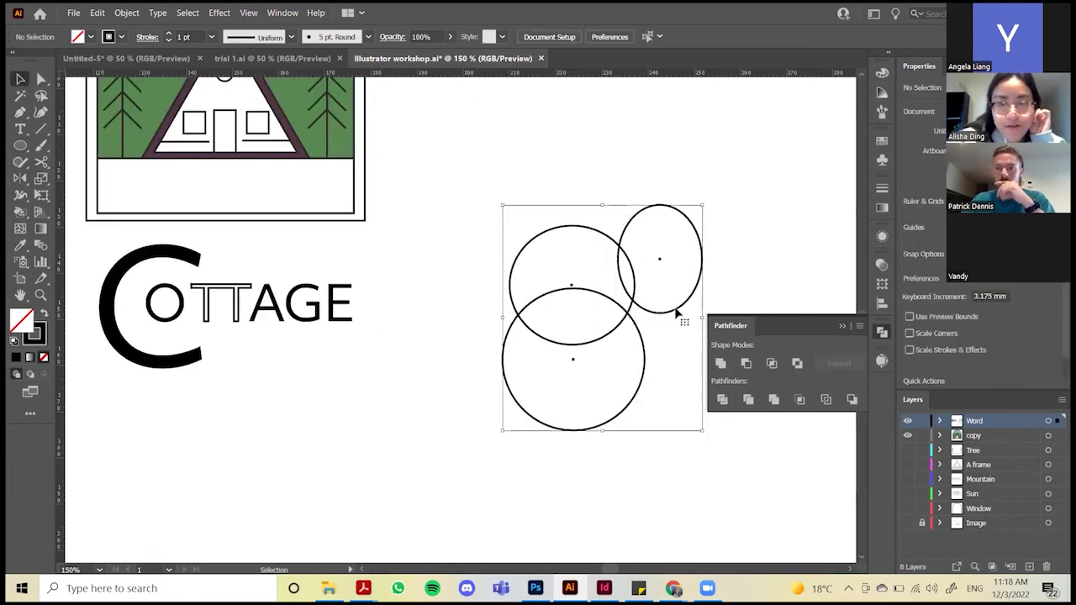
{"action": "left_click", "coordinate": [722, 363]}
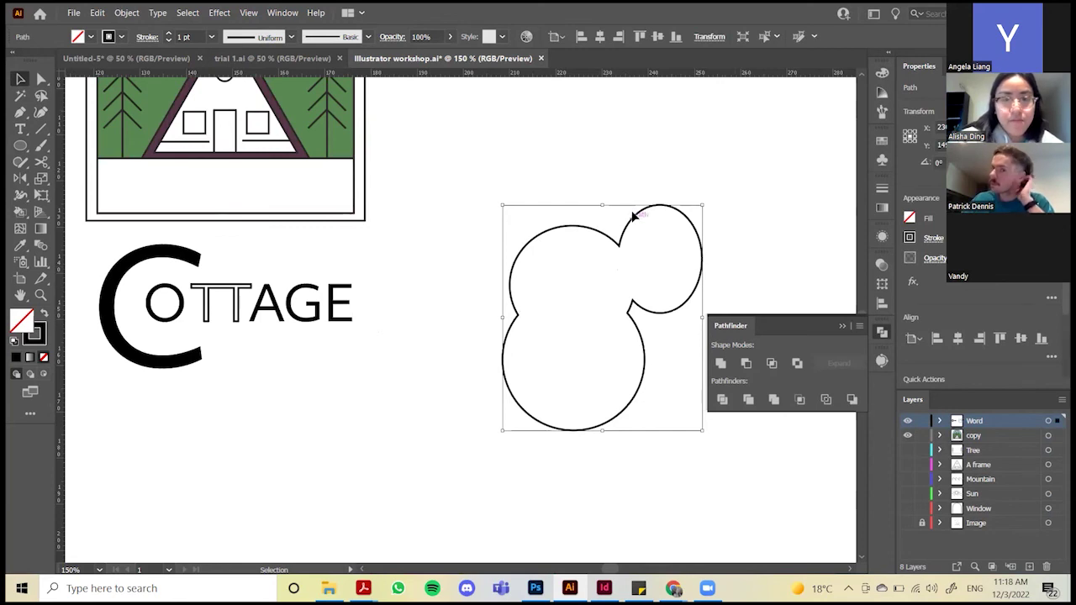
{"action": "key", "text": "a"}
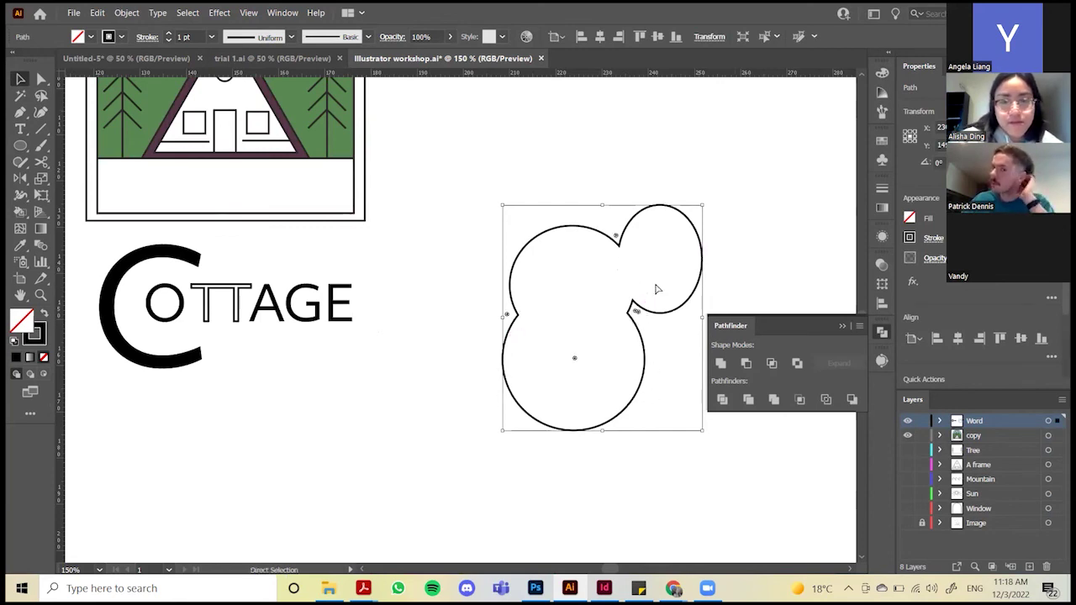
{"action": "key", "text": "ctrl+z"}
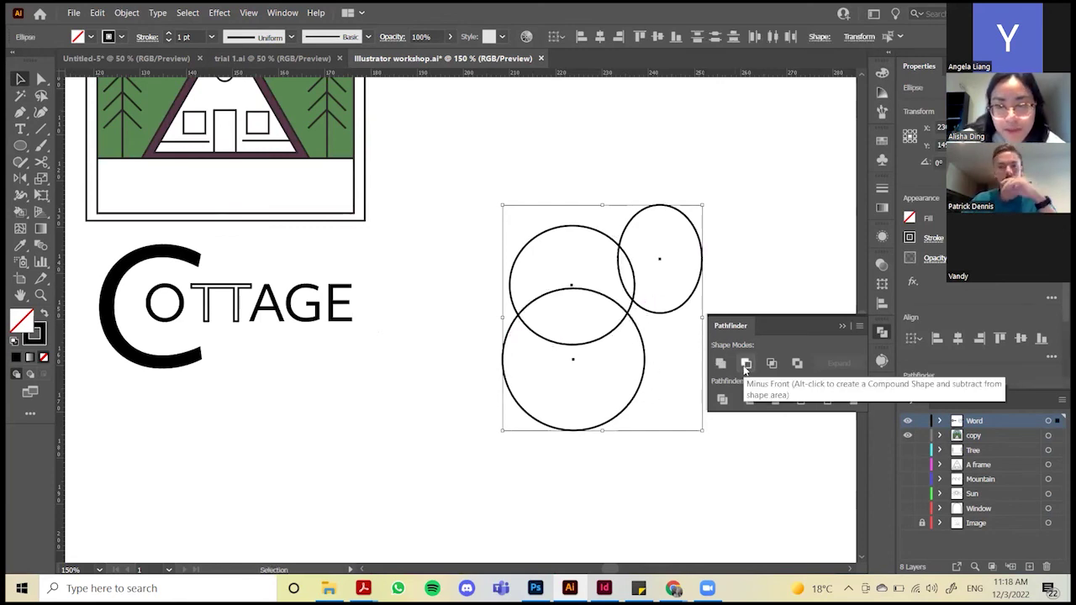
Subtract the two front ellipses from the rear one with Pathfinder's Minus Front
{"action": "left_click", "coordinate": [745, 365]}
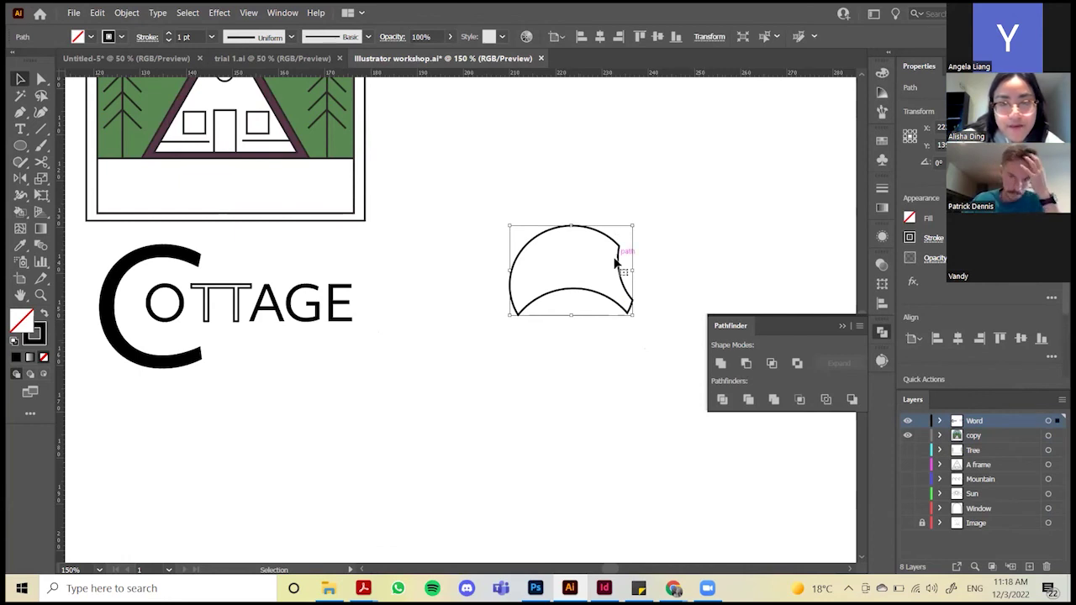
Undo the subtraction, and repeat Pathfinder's Minus Front on the three ellipses before undoing it again
{"action": "key", "text": "a"}
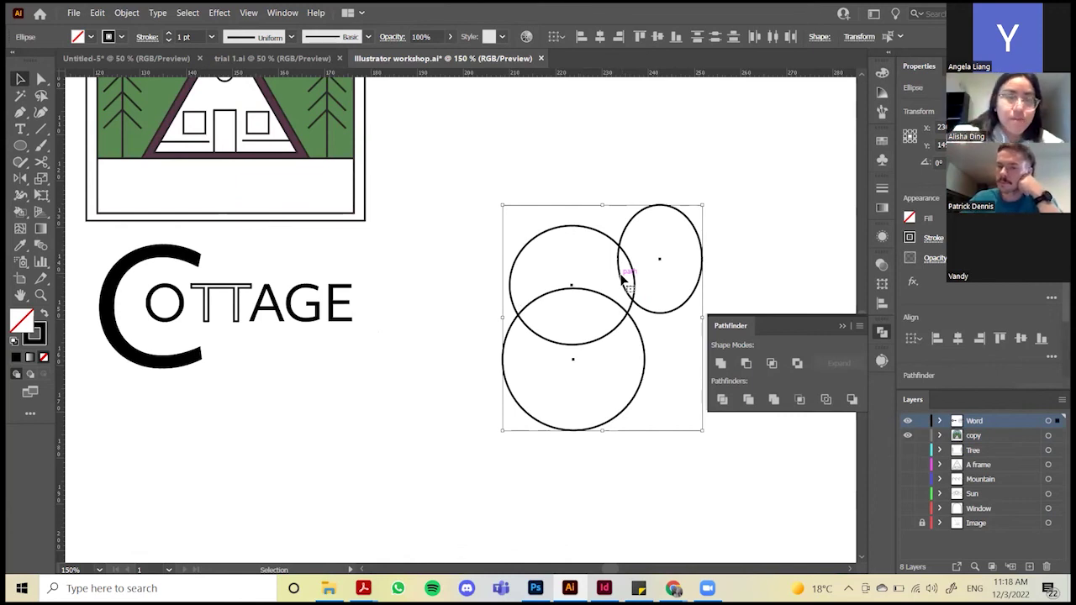
{"action": "left_click", "coordinate": [747, 364]}
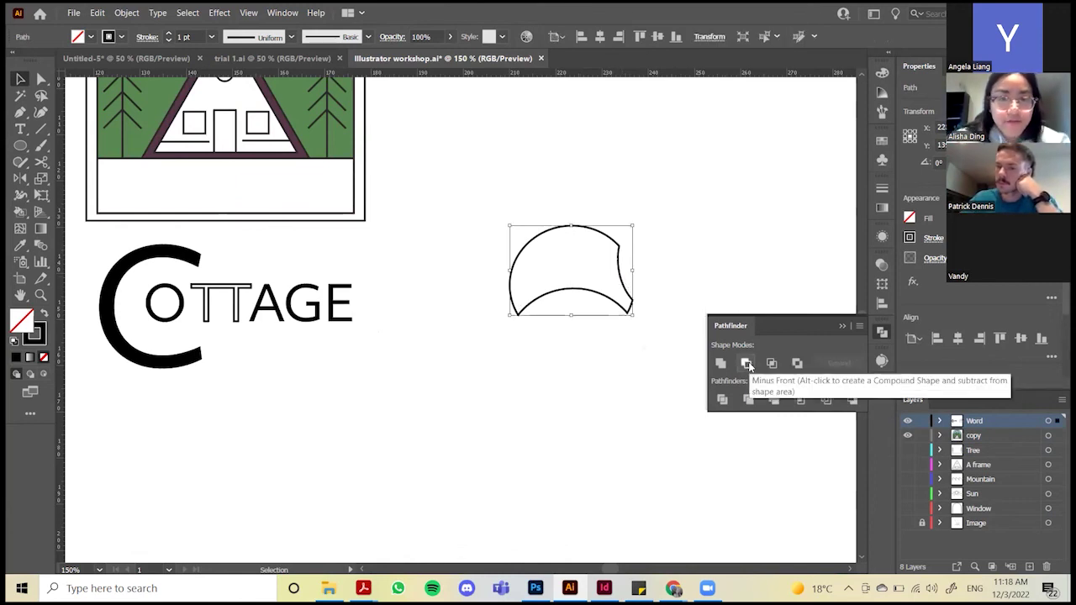
{"action": "key", "text": "ctrl+z"}
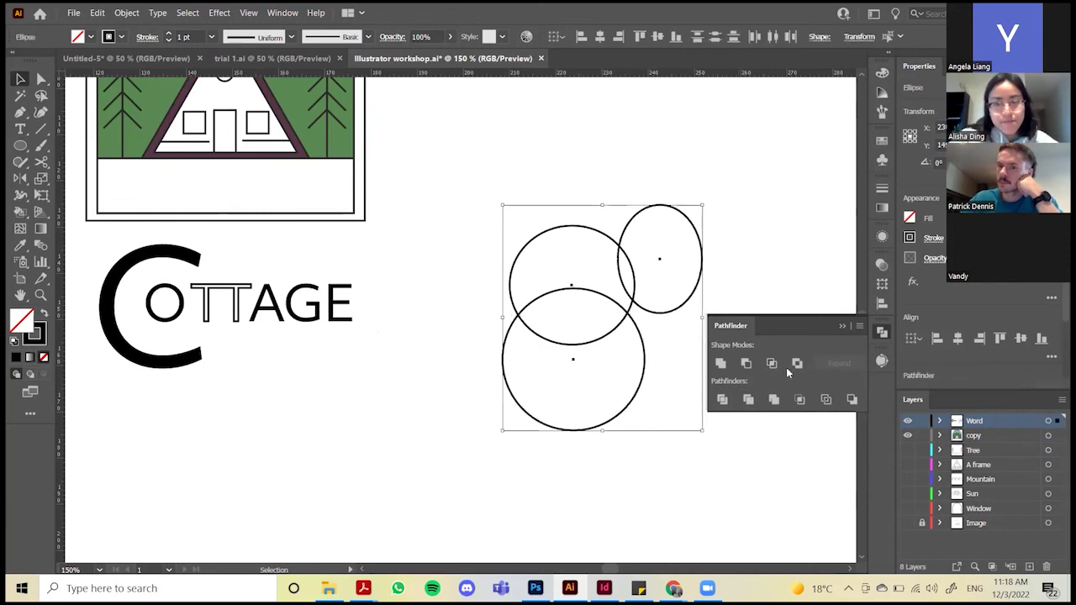
Try Pathfinder's Intersect on the three ellipses, and clear the selection
{"action": "left_click", "coordinate": [771, 364]}
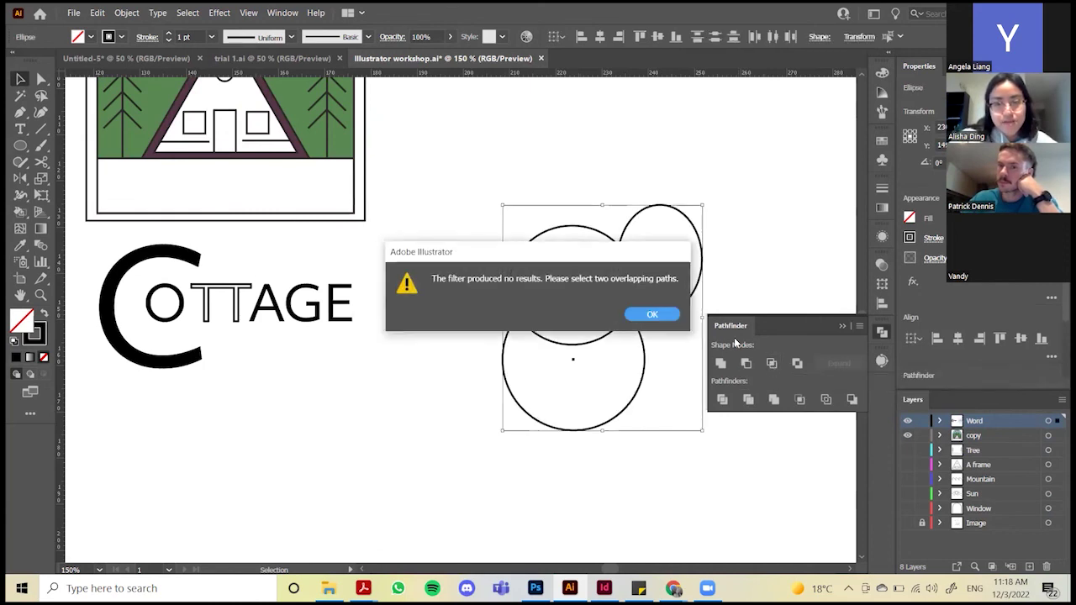
{"action": "left_click", "coordinate": [649, 315]}
{"action": "left_click", "coordinate": [737, 264]}
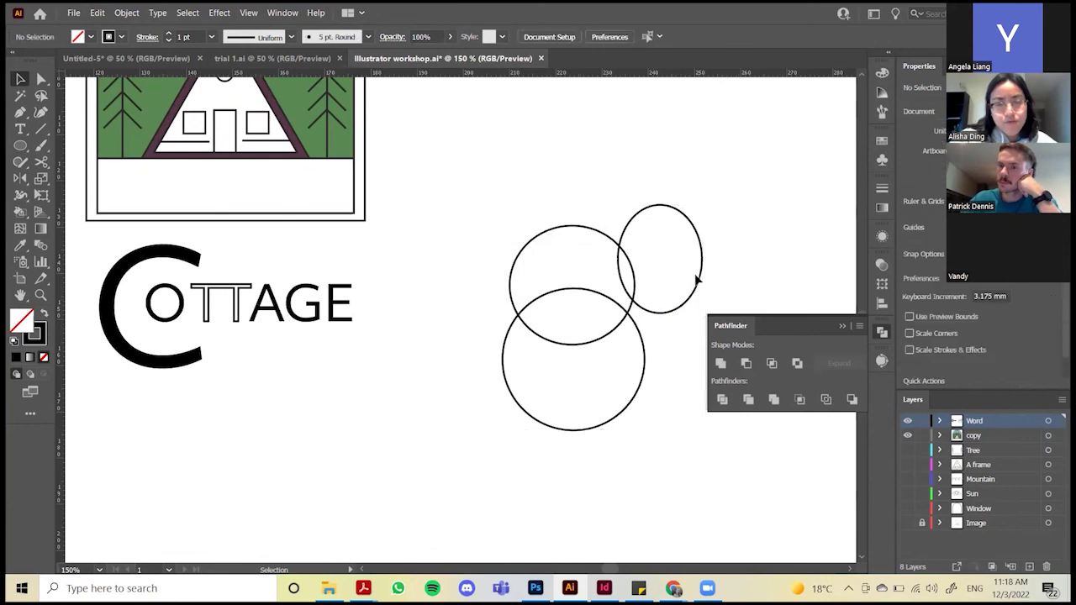
Shrink and move the small ellipse inward so that all three ellipses share an overlap, and select all three
{"action": "left_click", "coordinate": [660, 206]}
{"action": "left_click_drag", "start_coordinate": [660, 204], "coordinate": [636, 248]}
{"action": "left_click", "coordinate": [639, 321]}
{"action": "left_click_drag", "start_coordinate": [530, 223], "coordinate": [799, 420]}
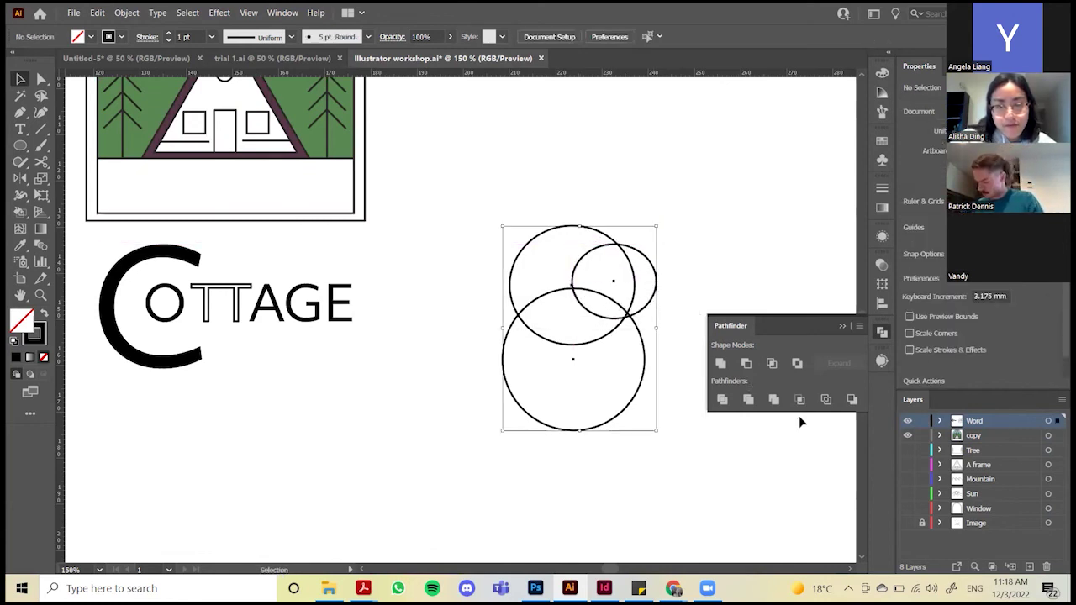
Reduce the three rearranged ellipses to their common overlap with Pathfinder's Intersect, and undo the operation
{"action": "left_click", "coordinate": [772, 363]}
{"action": "key", "text": "ctrl+z"}
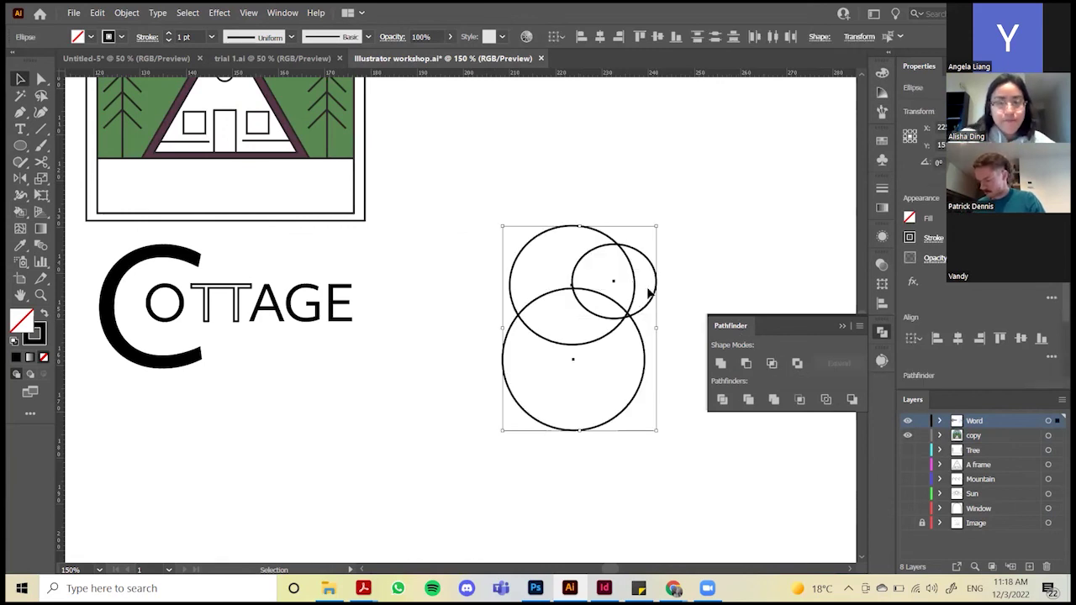
{"action": "left_click", "coordinate": [631, 304]}
{"action": "scroll", "coordinate": [599, 261], "scroll_direction": "up", "scroll_amount": 2}
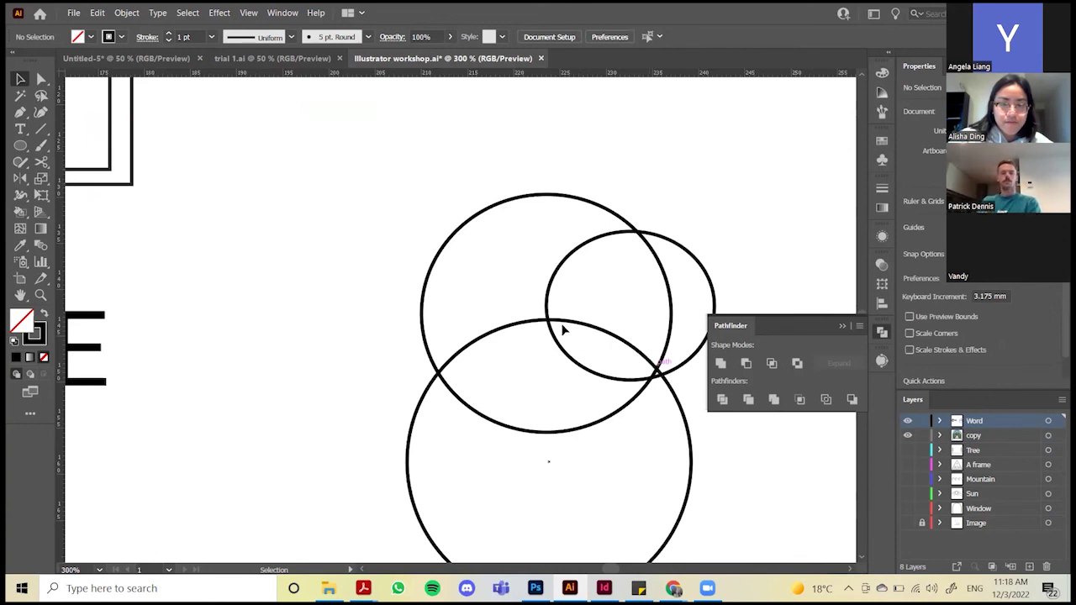
{"action": "scroll", "coordinate": [656, 373], "scroll_direction": "down", "scroll_amount": 1}
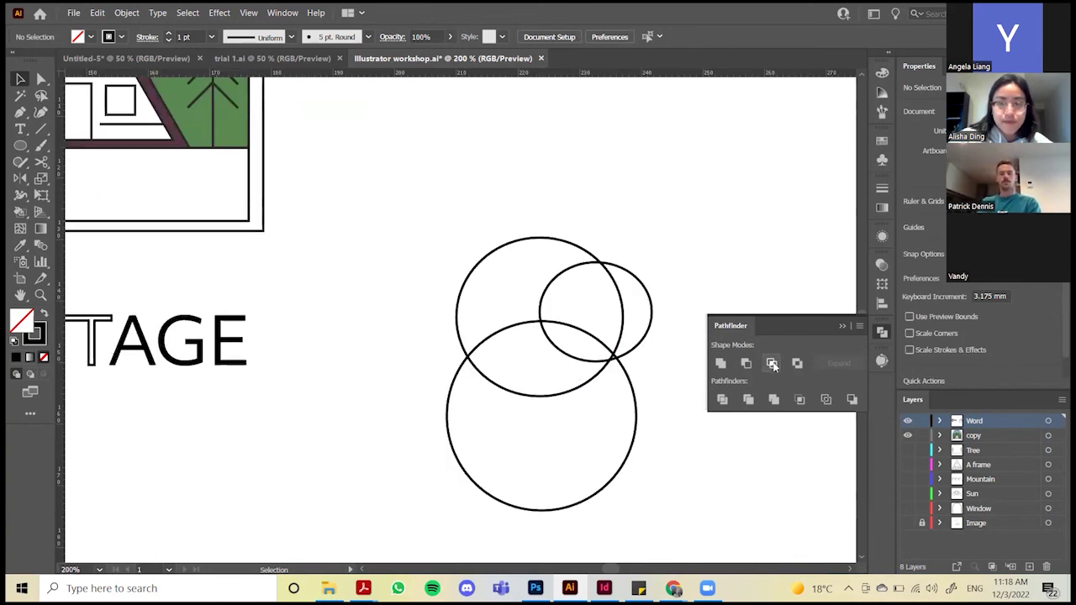
{"action": "left_click", "coordinate": [613, 273]}
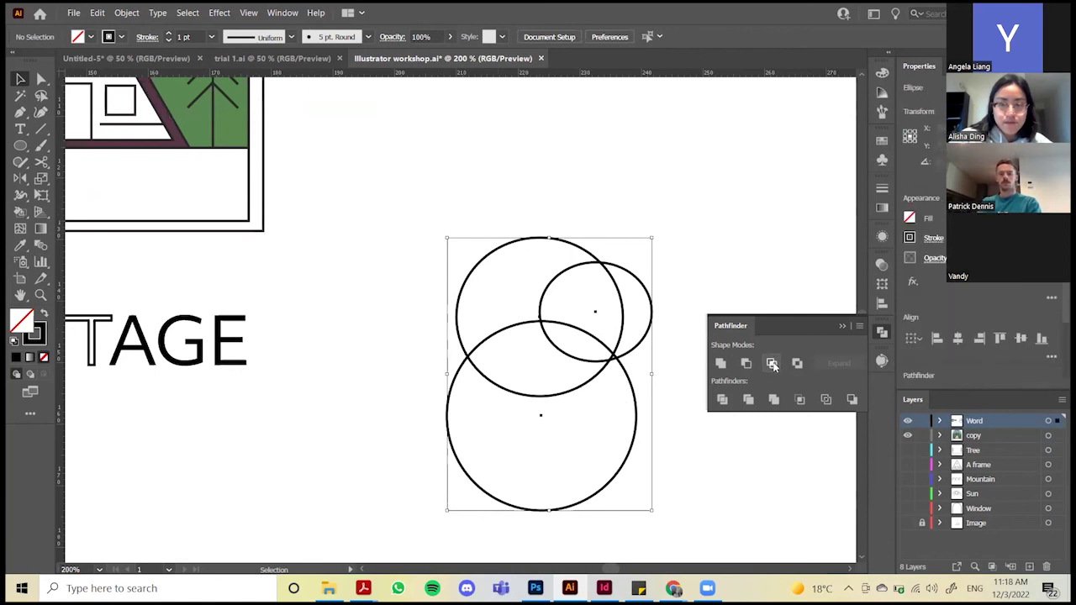
{"action": "left_click", "coordinate": [772, 364]}
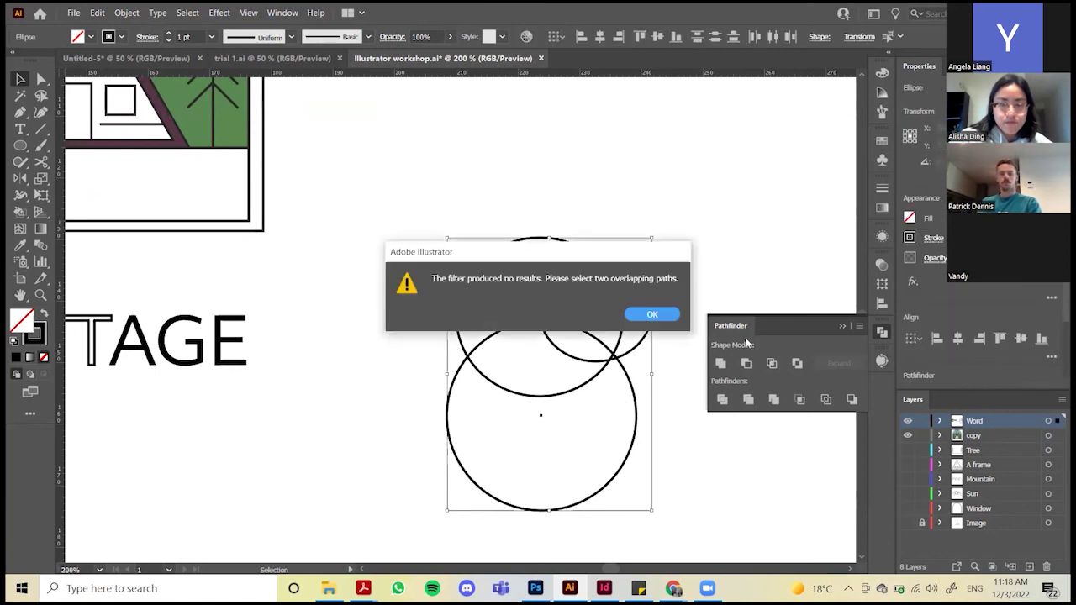
{"action": "left_click", "coordinate": [653, 314]}
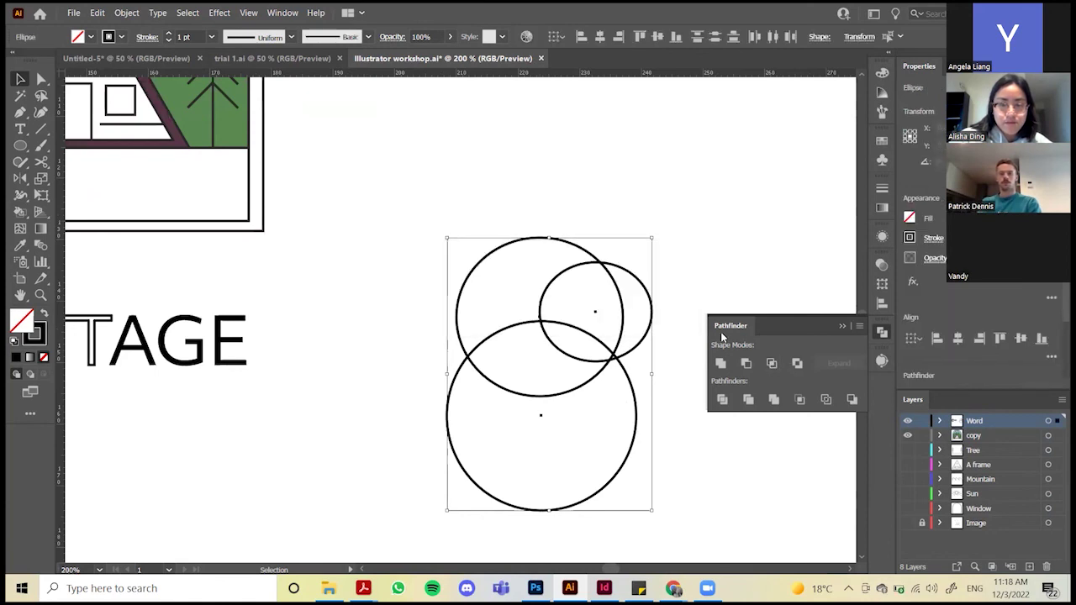
{"action": "left_click", "coordinate": [772, 364]}
{"action": "key", "text": "ctrl+z"}
{"action": "key", "text": "ctrl+z"}
{"action": "key", "text": "ctrl+z"}
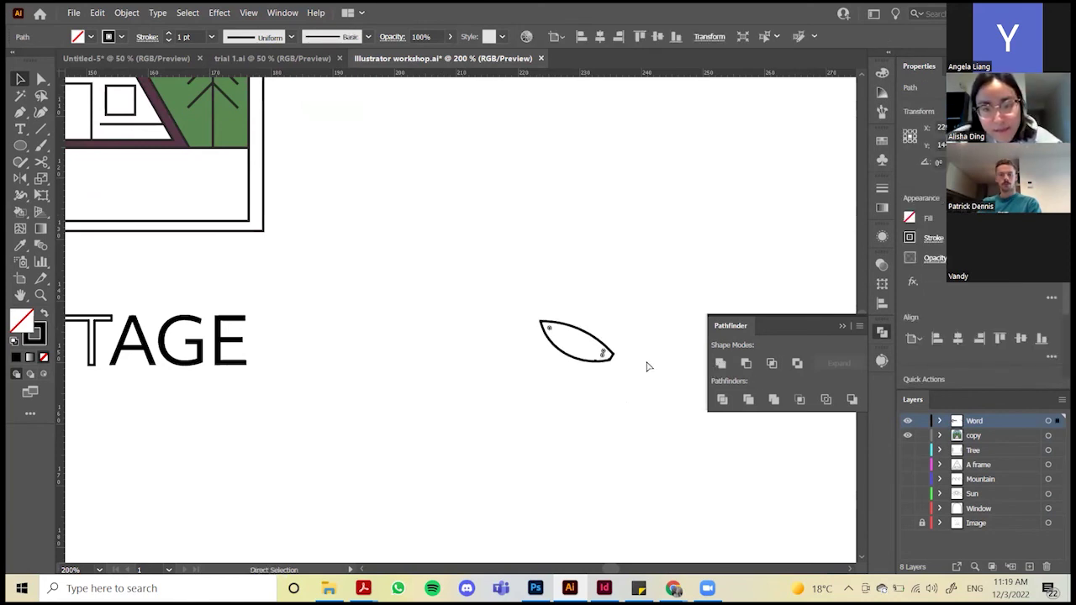
Apply Pathfinder's Exclude to the three ellipses, test-move the resulting group upward, and undo the moves
{"action": "left_click", "coordinate": [798, 364]}
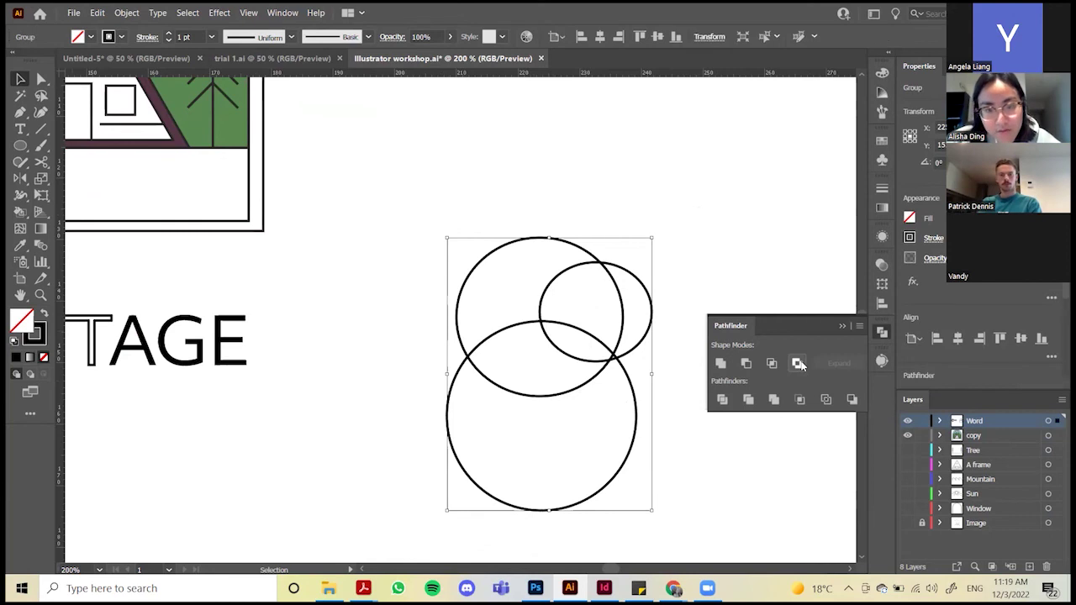
{"action": "left_click", "coordinate": [668, 327]}
{"action": "left_click_drag", "start_coordinate": [652, 324], "coordinate": [660, 268]}
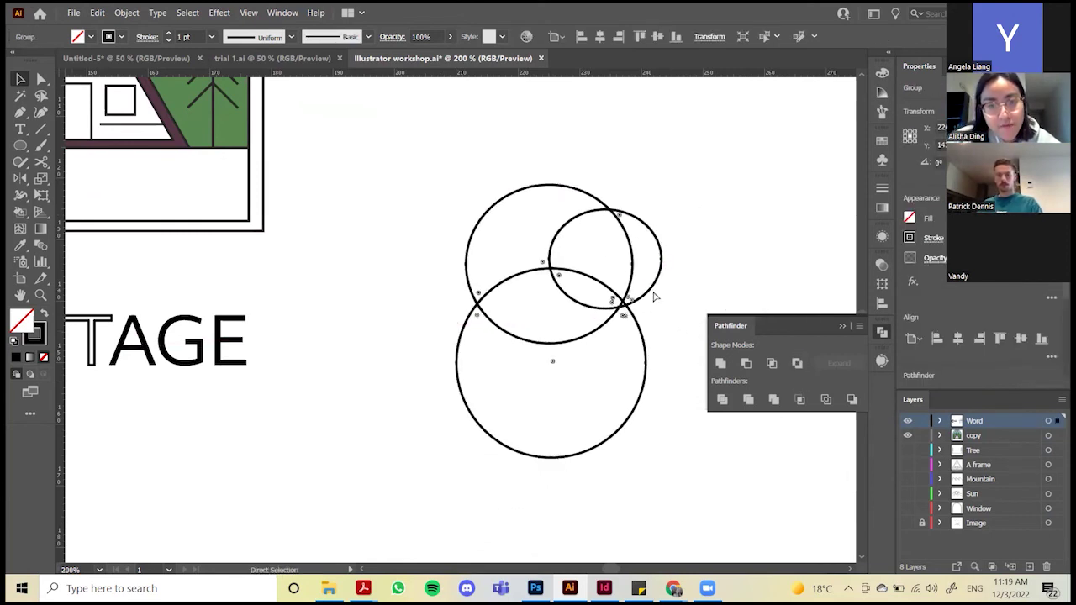
{"action": "key", "text": "ctrl+z"}
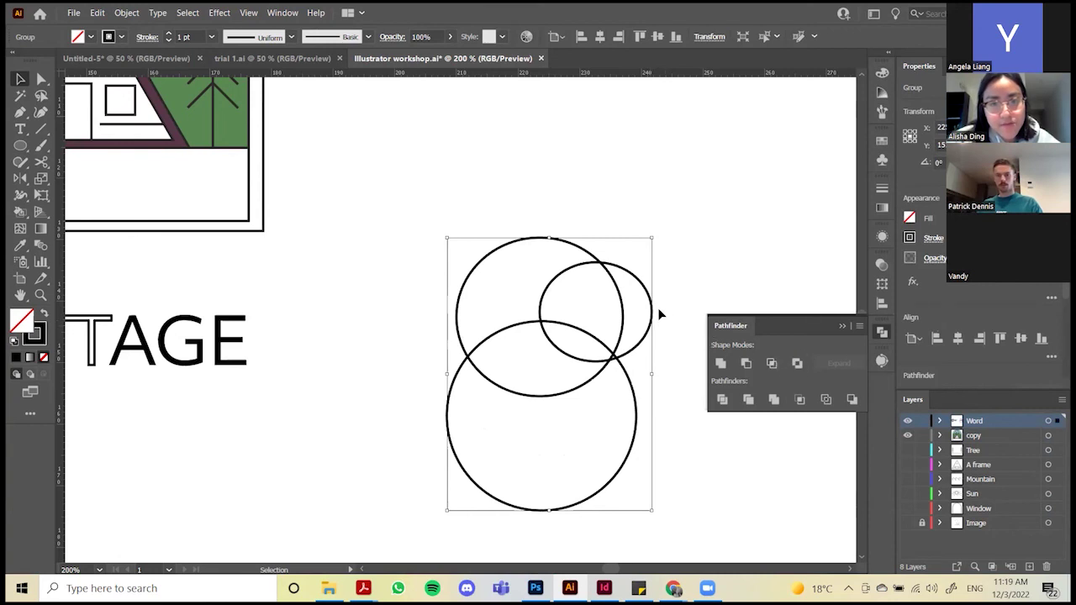
{"action": "left_click_drag", "start_coordinate": [654, 308], "coordinate": [655, 231]}
{"action": "left_click", "coordinate": [768, 281]}
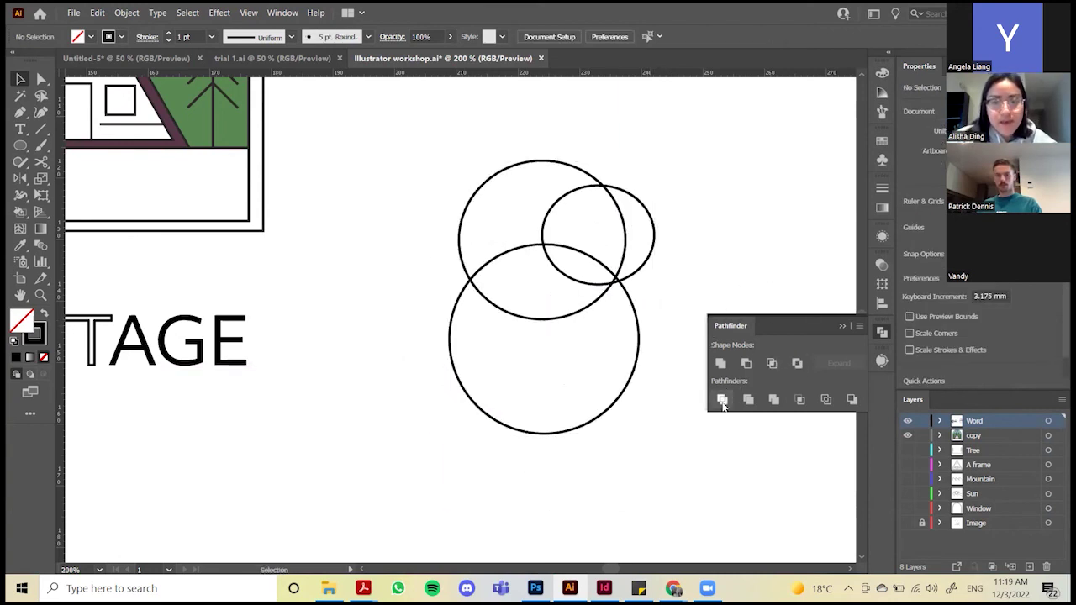
{"action": "key", "text": "ctrl+z"}
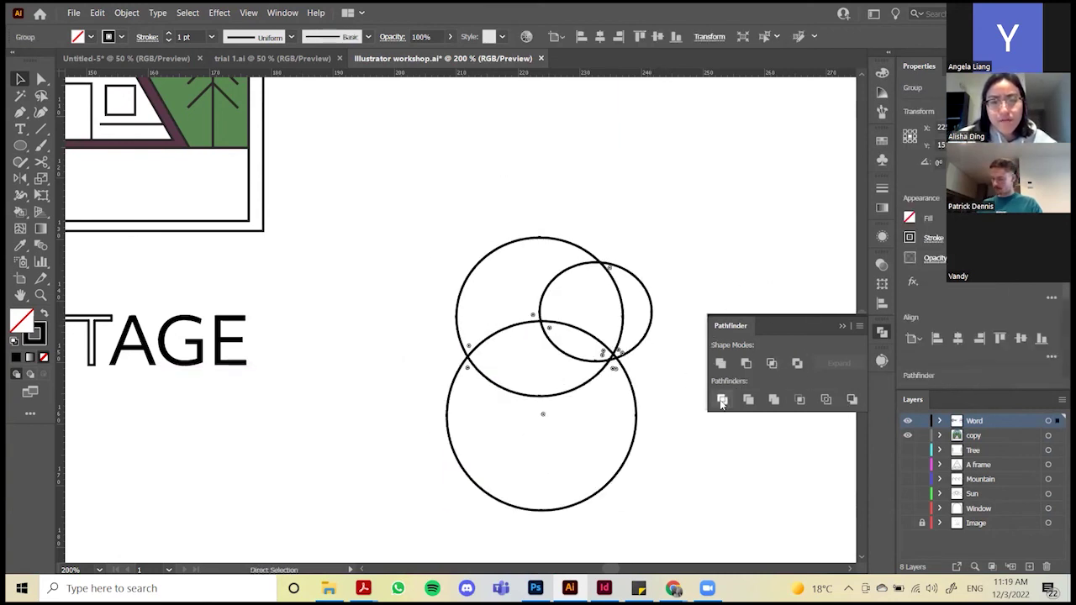
Apply Pathfinder's Divide to the grouped ellipses, and try Trim on them
{"action": "left_click", "coordinate": [721, 400]}
{"action": "left_click", "coordinate": [749, 399]}
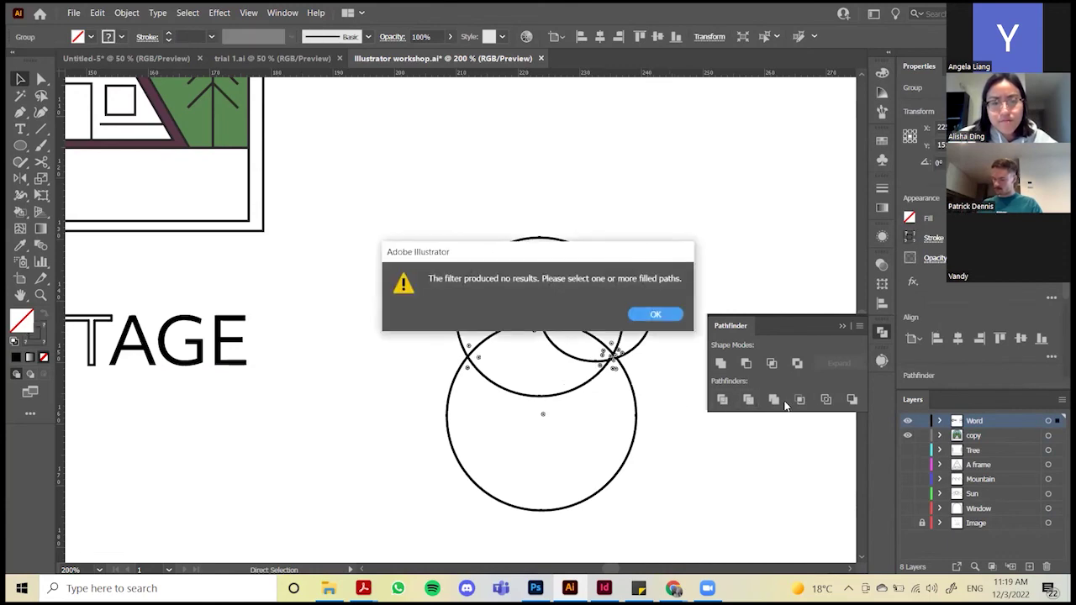
{"action": "left_click", "coordinate": [656, 314]}
Delete the practice ellipses beside the COTTAGE lettering
{"action": "scroll", "coordinate": [689, 290], "scroll_direction": "down", "scroll_amount": 3}
{"action": "scroll", "coordinate": [692, 306], "scroll_direction": "up", "scroll_amount": 1}
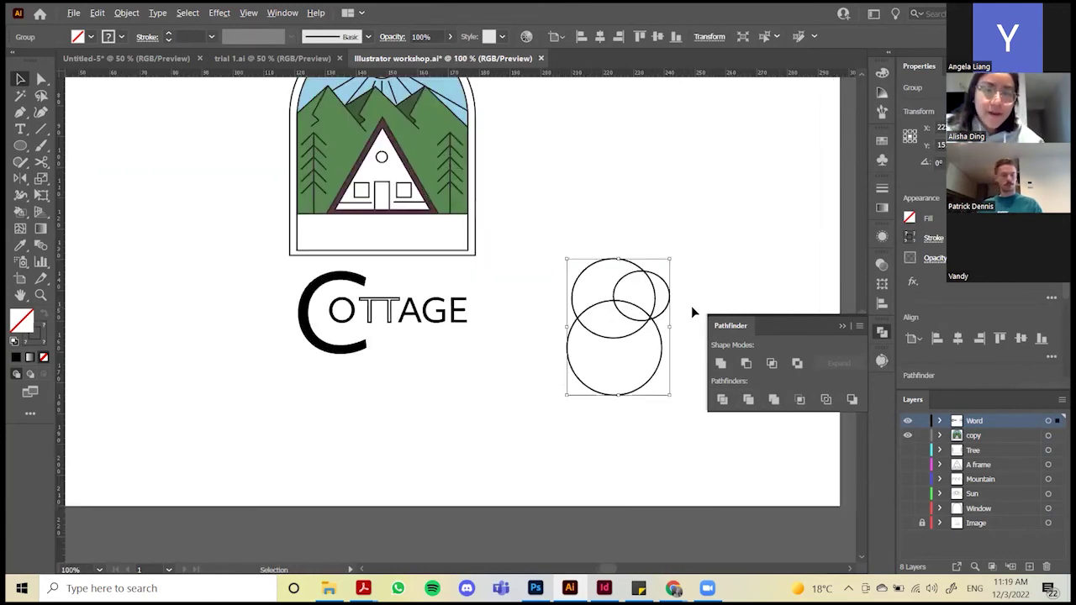
{"action": "key", "text": "Delete"}
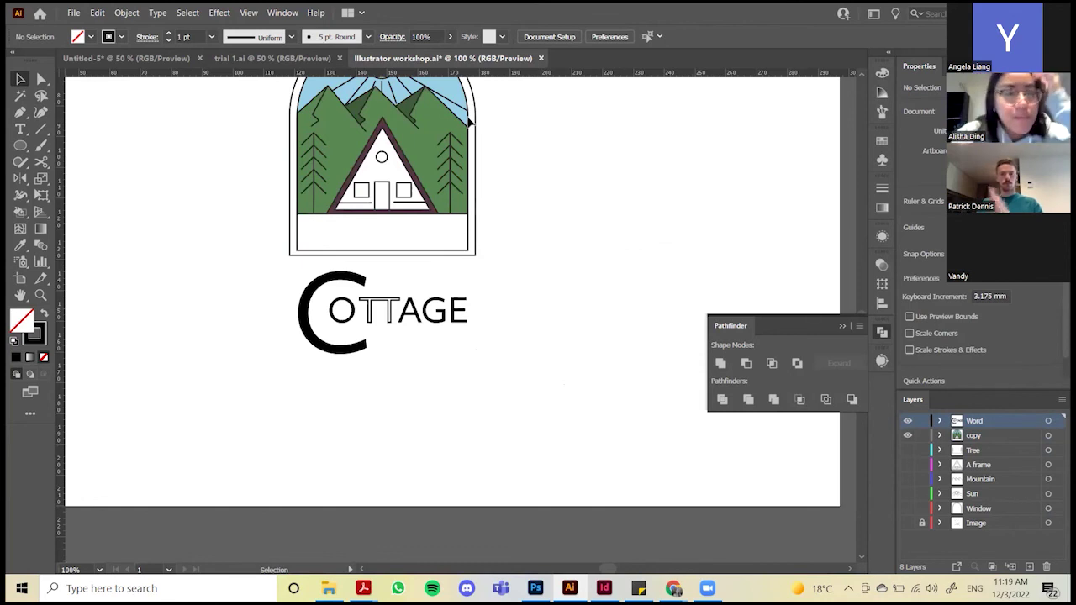
{"action": "scroll", "coordinate": [517, 164], "scroll_direction": "up", "scroll_amount": 2}
{"action": "scroll", "coordinate": [442, 345], "scroll_direction": "down", "scroll_amount": 1}
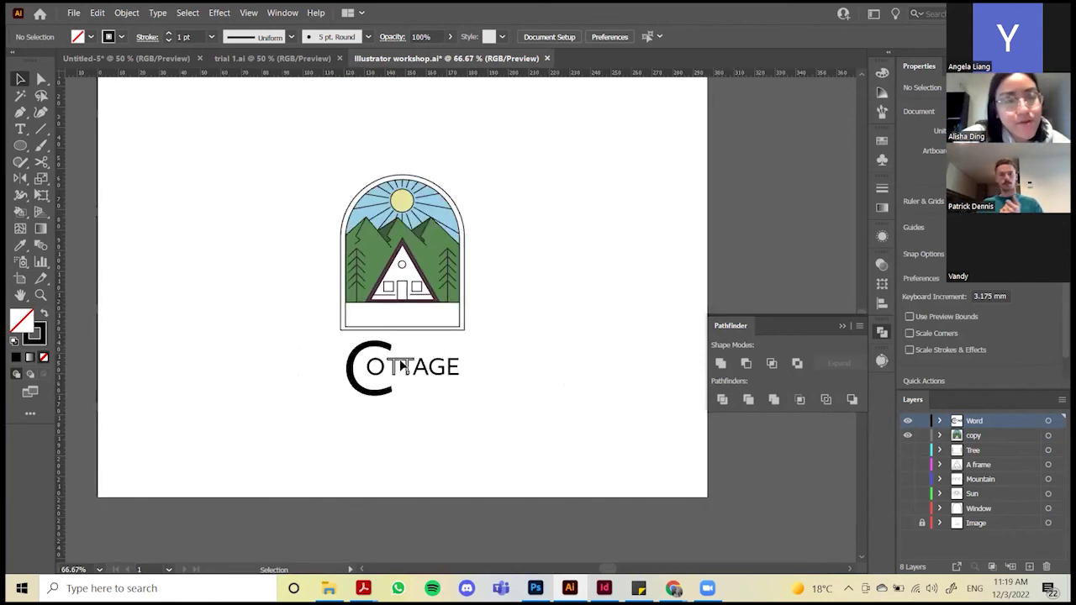
{"action": "scroll", "coordinate": [401, 365], "scroll_direction": "up", "scroll_amount": 1}
{"action": "scroll", "coordinate": [476, 377], "scroll_direction": "up", "scroll_amount": 1}
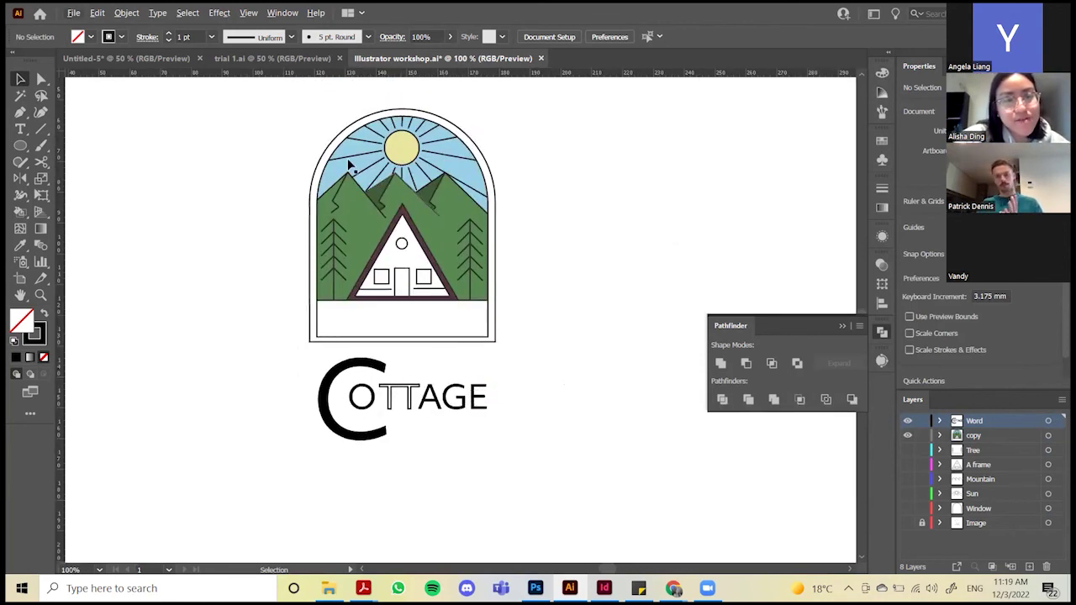
{"action": "scroll", "coordinate": [492, 325], "scroll_direction": "up", "scroll_amount": 1}
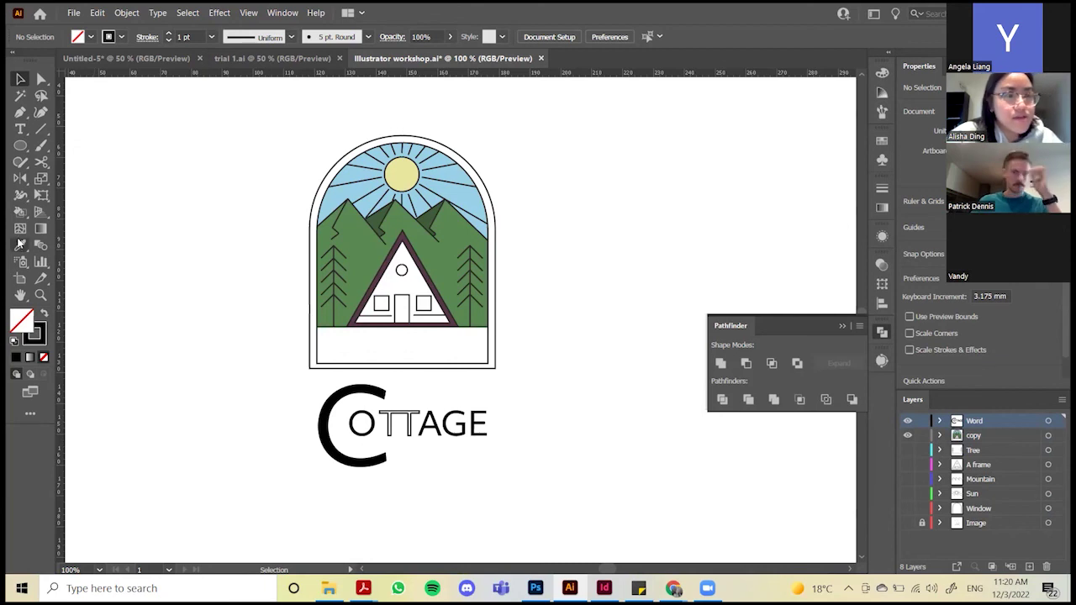
Place the colour palette image from the AI workshop folder into the document, and sample its light pink band with the Eyedropper
{"action": "key", "text": "i"}
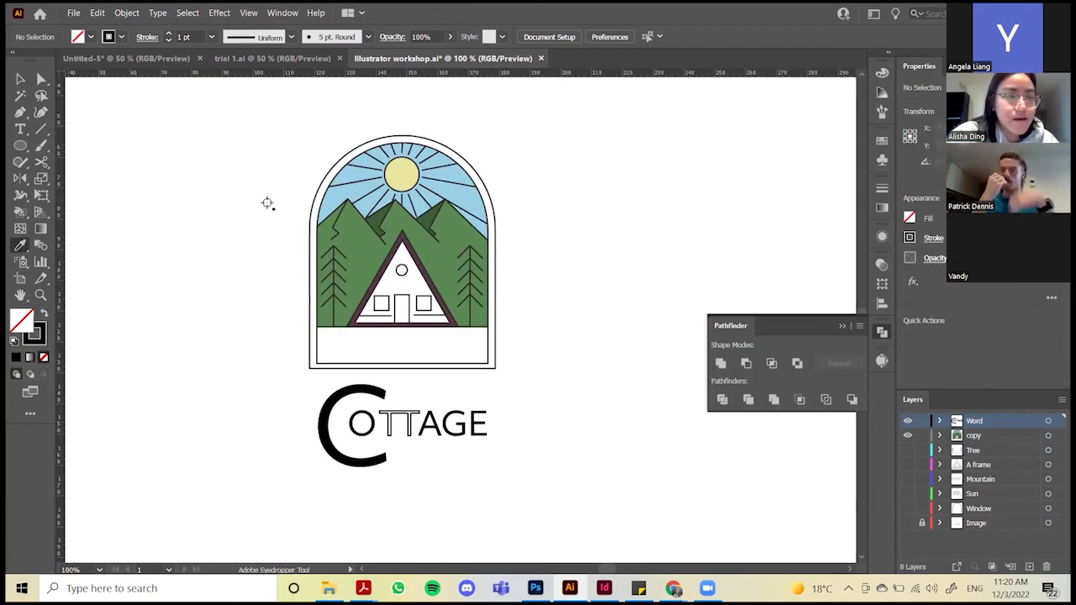
{"action": "scroll", "coordinate": [255, 248], "scroll_direction": "down", "scroll_amount": 1}
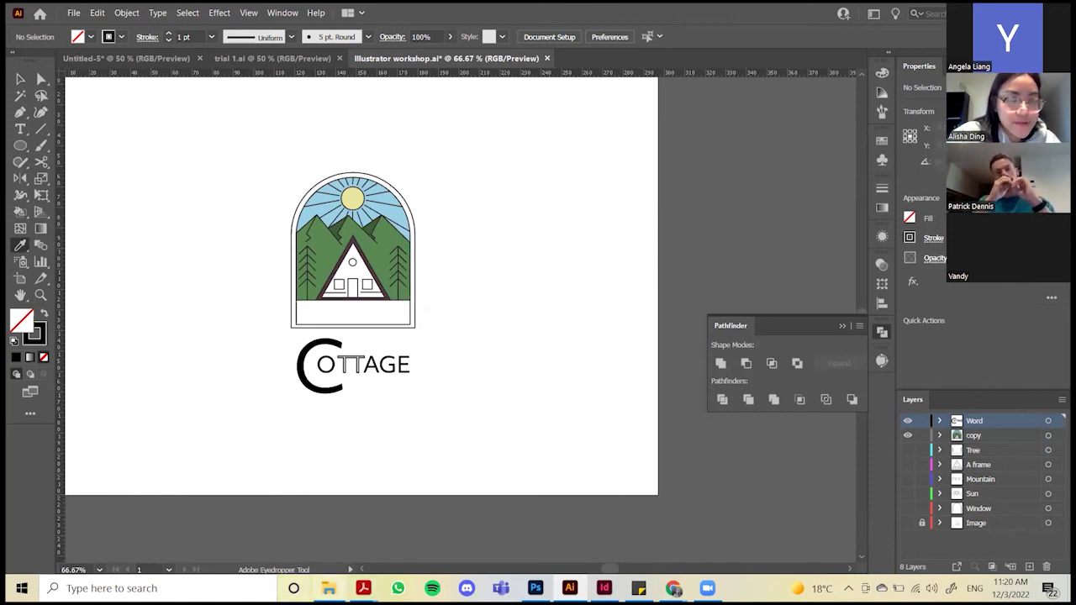
{"action": "left_click", "coordinate": [328, 587]}
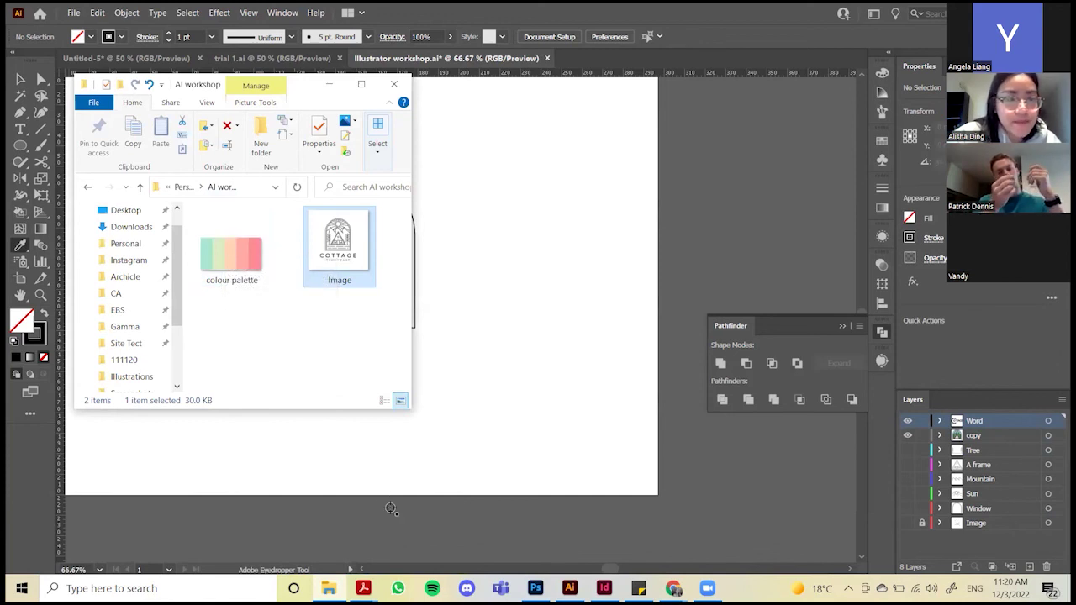
{"action": "left_click_drag", "start_coordinate": [231, 254], "coordinate": [533, 365]}
{"action": "key", "text": "ctrl+minus"}
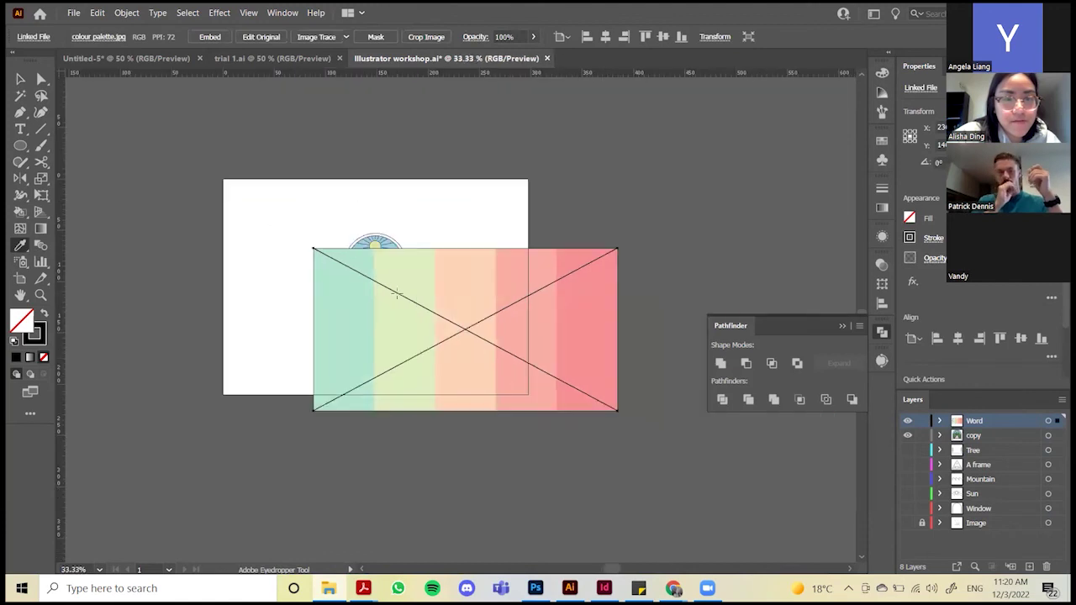
{"action": "left_click", "coordinate": [541, 353]}
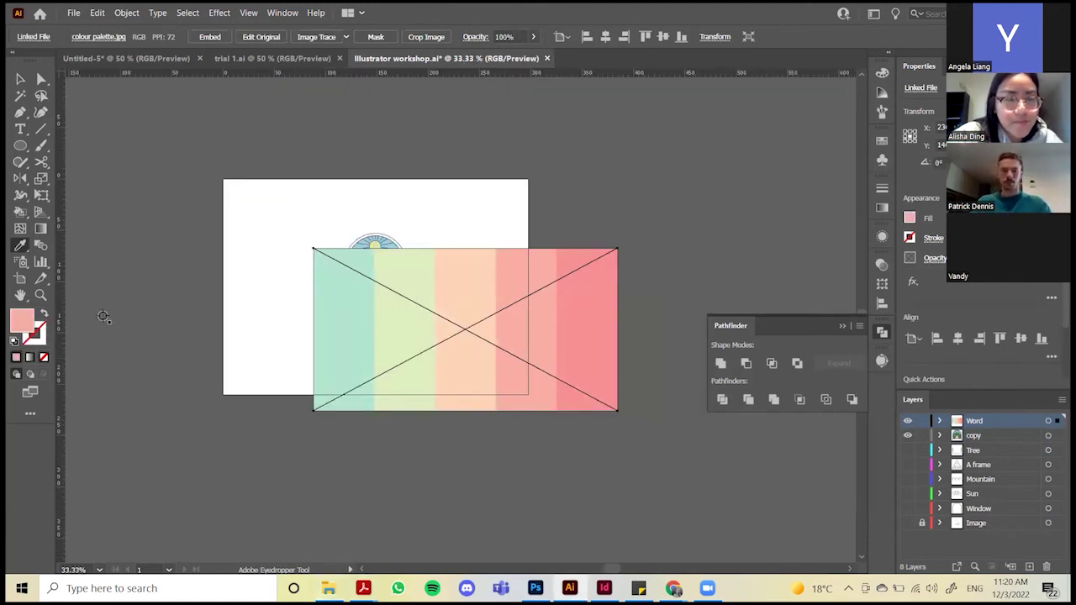
Scale down the colour palette image, and position it on the empty artboard area beside the cottage badge
{"action": "key", "text": "v"}
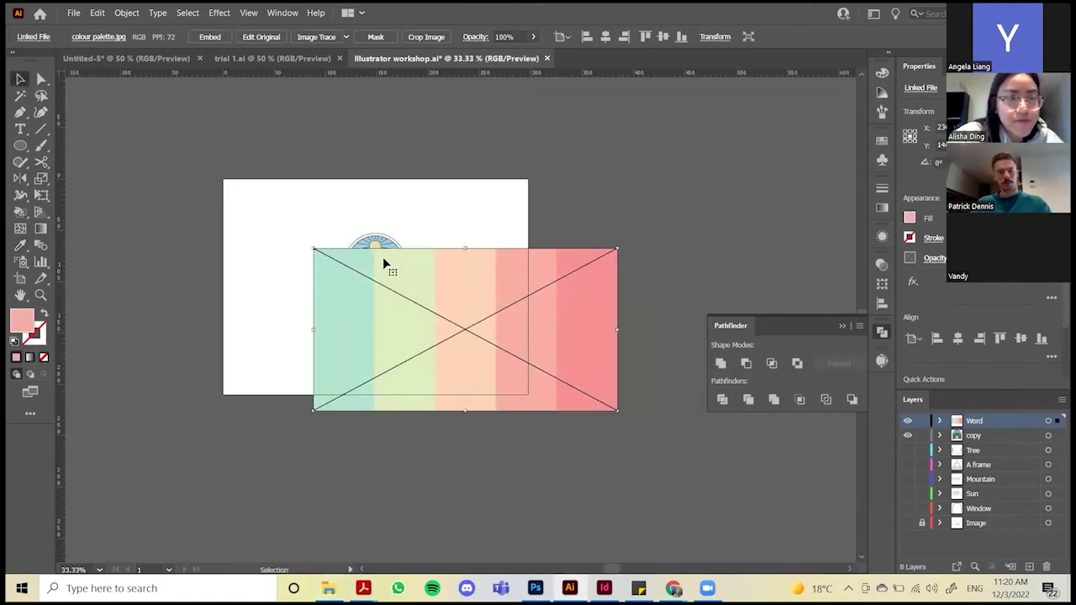
{"action": "left_click_drag", "start_coordinate": [383, 265], "coordinate": [269, 167]}
{"action": "left_click_drag", "start_coordinate": [503, 310], "coordinate": [505, 286]}
{"action": "key", "text": "ctrl+equal"}
{"action": "key", "text": "ctrl+equal"}
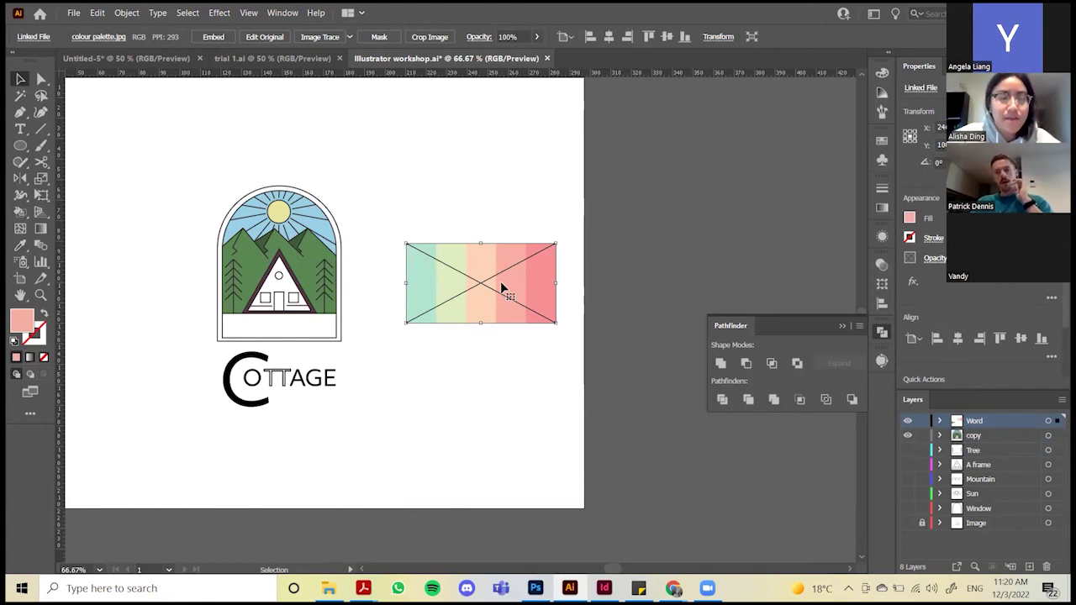
{"action": "left_click_drag", "start_coordinate": [502, 289], "coordinate": [507, 278]}
{"action": "left_click", "coordinate": [518, 333]}
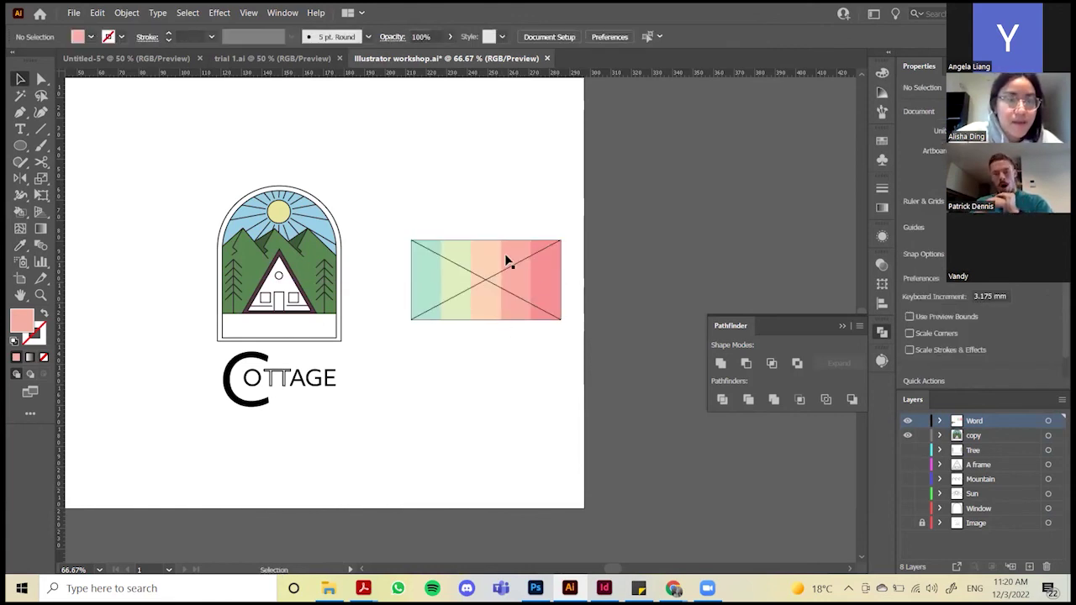
Create a new layer for the colour palette image and name it COLOUR PALLETE
{"action": "left_click", "coordinate": [499, 288]}
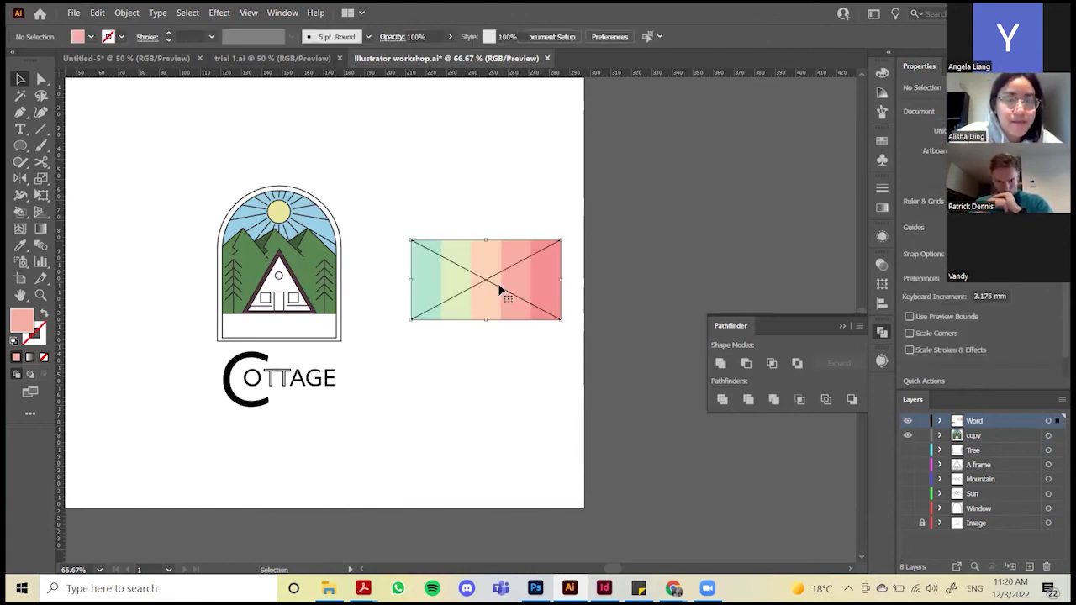
{"action": "left_click", "coordinate": [1030, 567]}
{"action": "double_click", "coordinate": [979, 421]}
{"action": "type", "text": "c"}
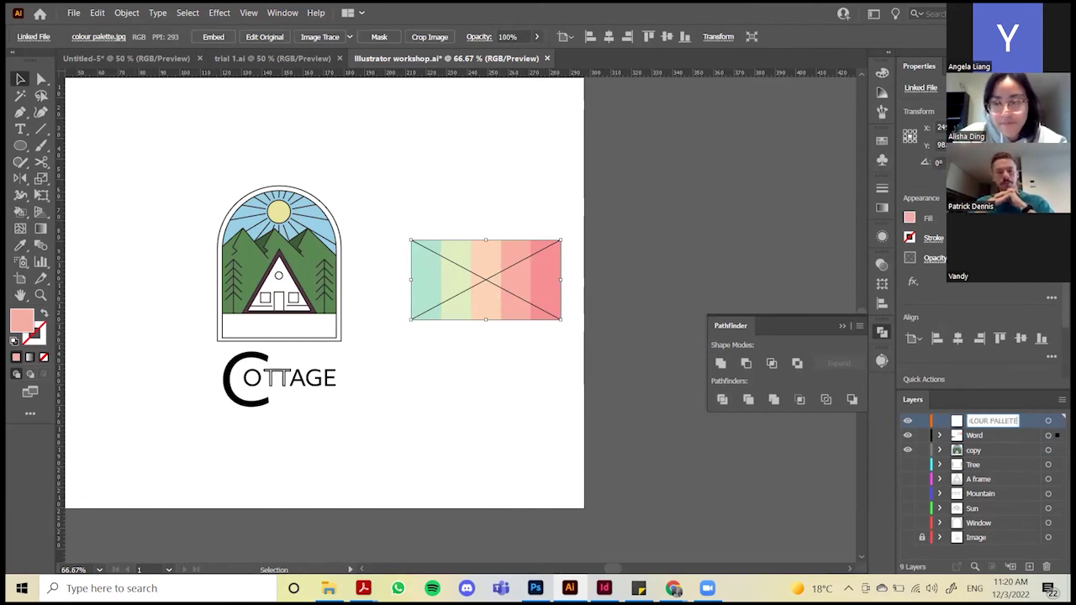
{"action": "type", "text": "OLOUR PALLETE"}
{"action": "key", "text": "Return"}
Correct the spelling of the new layer's name to COLOUR PALETTE
{"action": "double_click", "coordinate": [989, 421]}
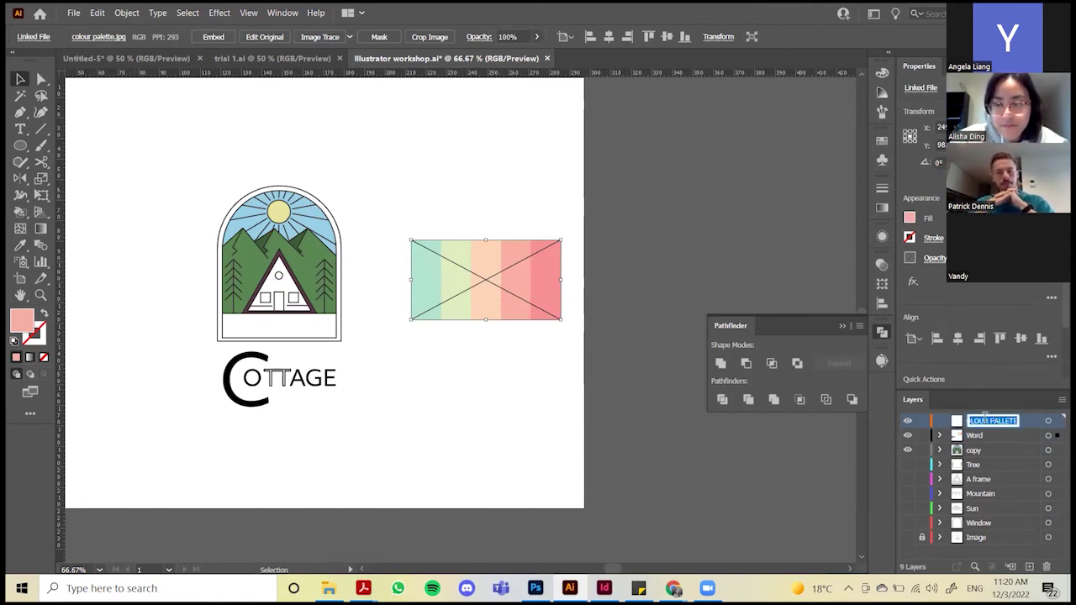
{"action": "key", "text": "End"}
{"action": "key", "text": "BackSpace"}
{"action": "key", "text": "BackSpace"}
{"action": "key", "text": "BackSpace"}
{"action": "type", "text": "ETTE"}
{"action": "key", "text": "Return"}
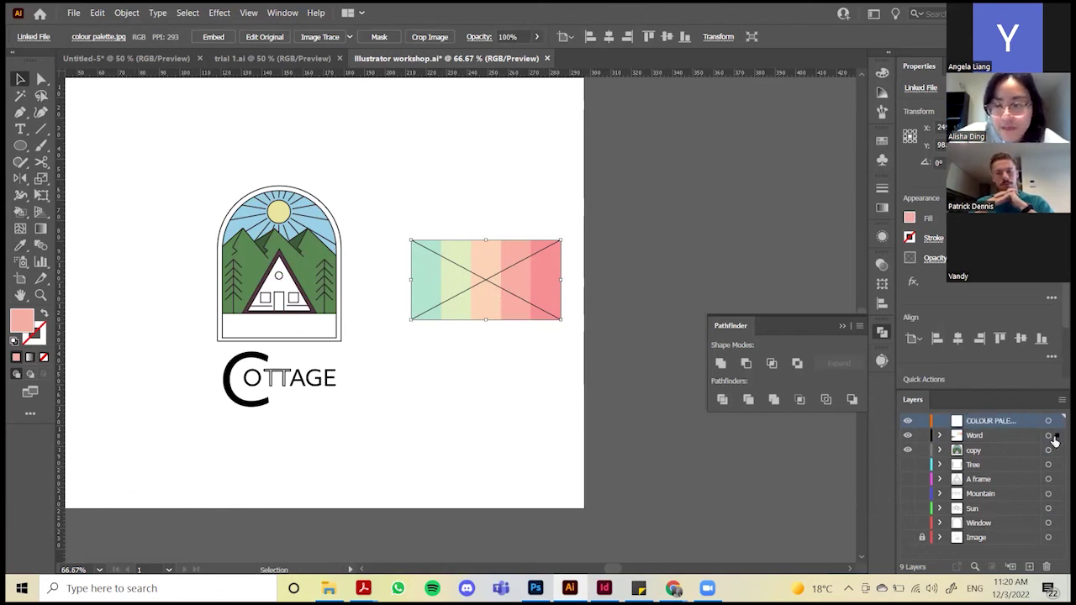
Move the palette image onto the COLOUR PALETTE layer, check the layer's visibility, and lock it
{"action": "left_click", "coordinate": [908, 421]}
{"action": "left_click", "coordinate": [907, 422]}
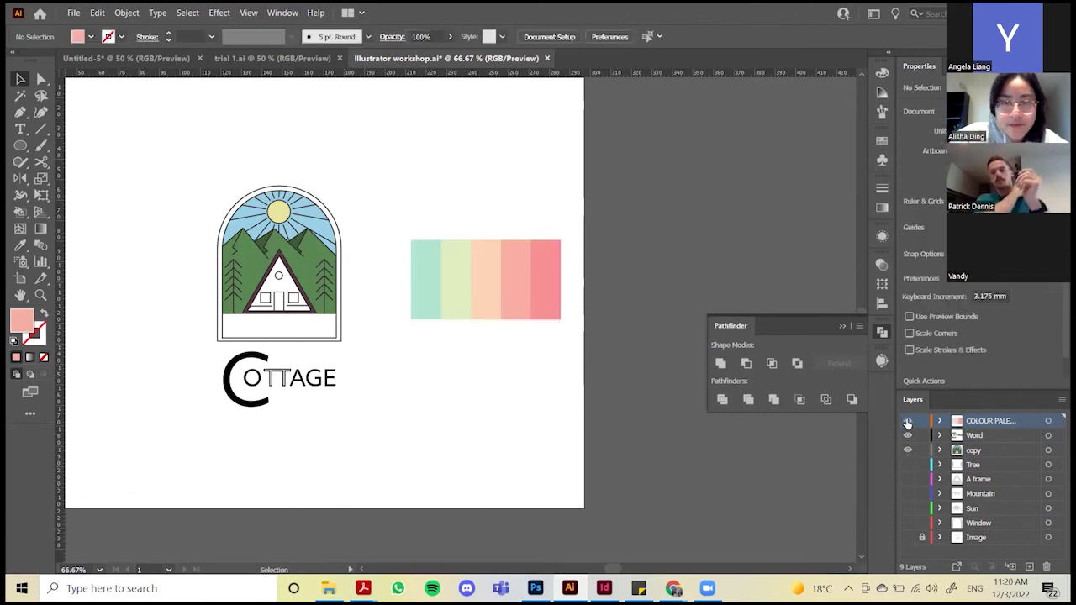
{"action": "left_click", "coordinate": [509, 286]}
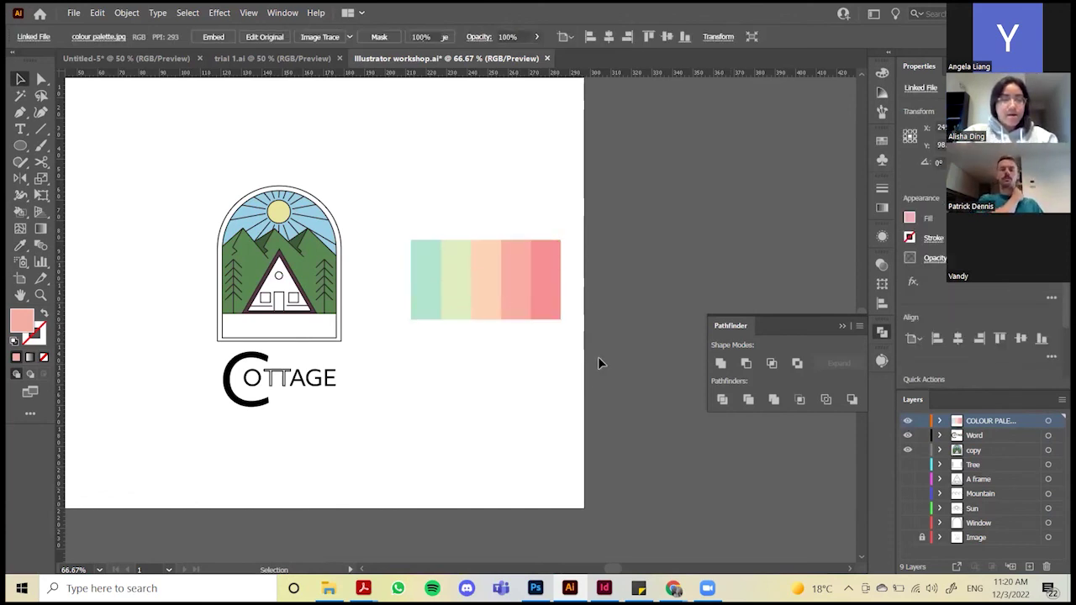
{"action": "left_click", "coordinate": [658, 363]}
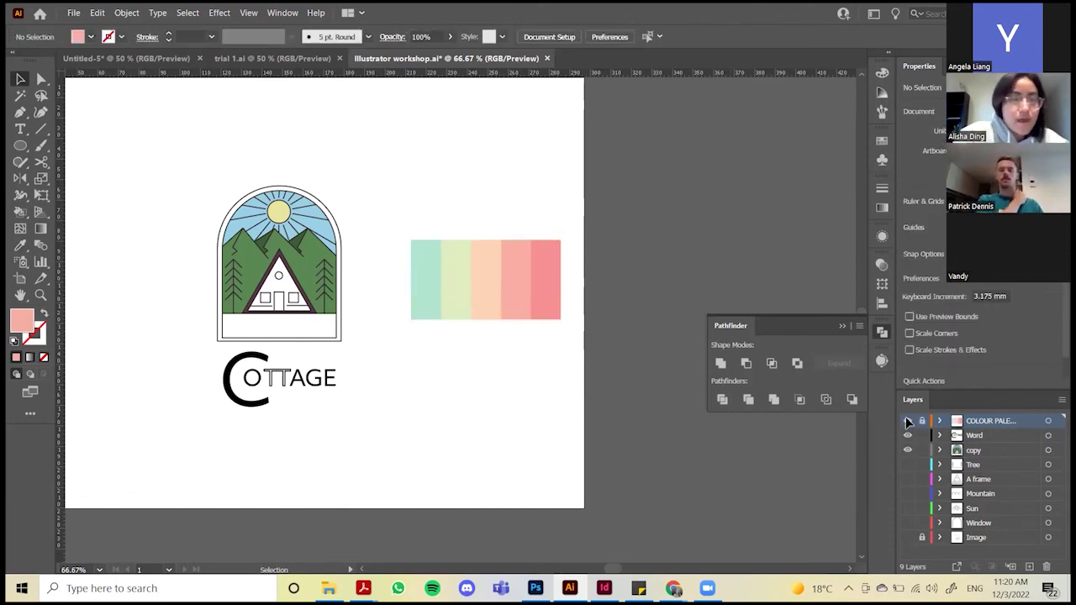
Sample the bands of the palette image one after another with the Eyedropper, finishing on the mint green band
{"action": "scroll", "coordinate": [423, 313], "scroll_direction": "up", "scroll_amount": 1}
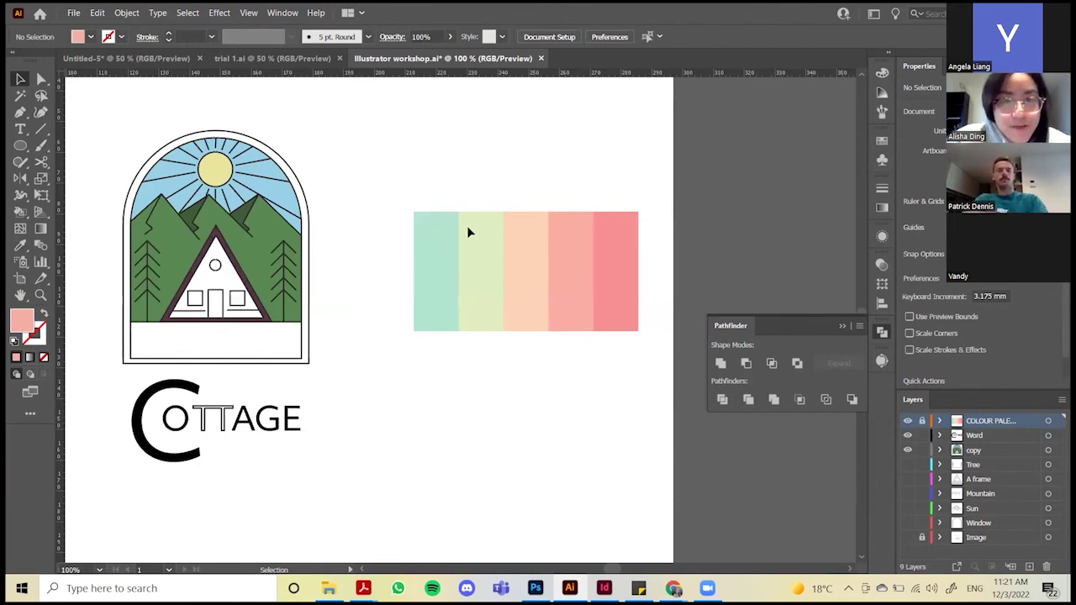
{"action": "key", "text": "i"}
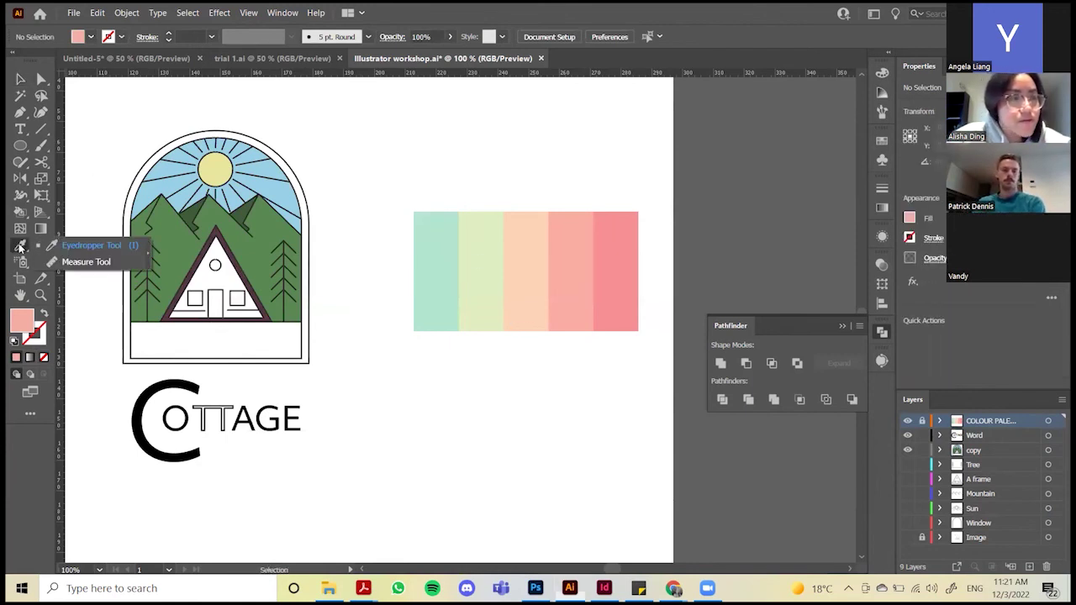
{"action": "left_click", "coordinate": [439, 251]}
{"action": "left_click", "coordinate": [485, 252]}
{"action": "left_click", "coordinate": [518, 244]}
{"action": "left_click", "coordinate": [567, 249]}
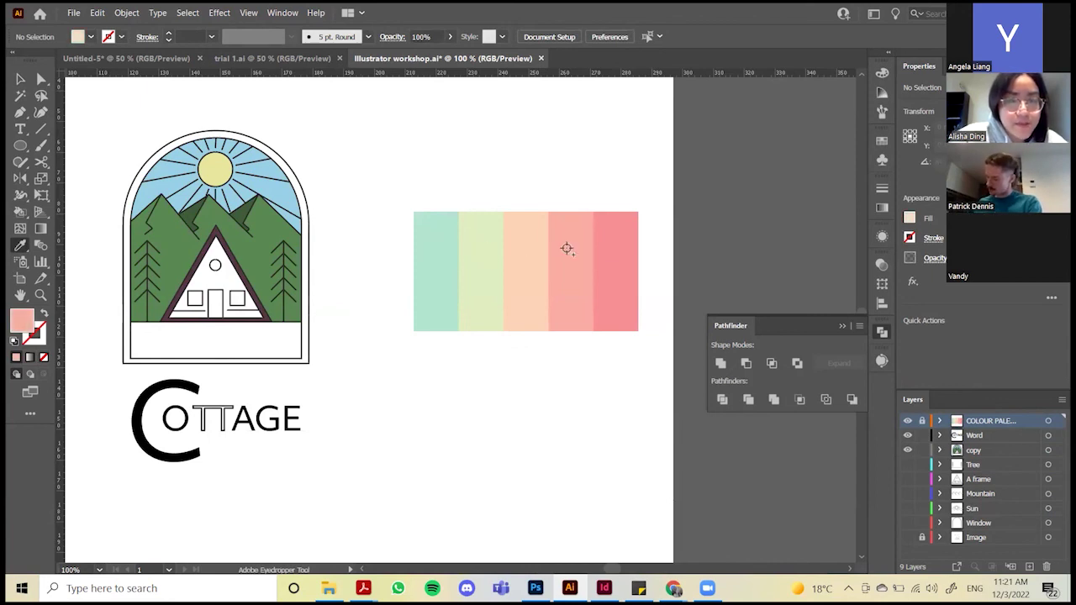
{"action": "left_click", "coordinate": [605, 244]}
{"action": "left_click", "coordinate": [580, 254]}
{"action": "left_click", "coordinate": [525, 257]}
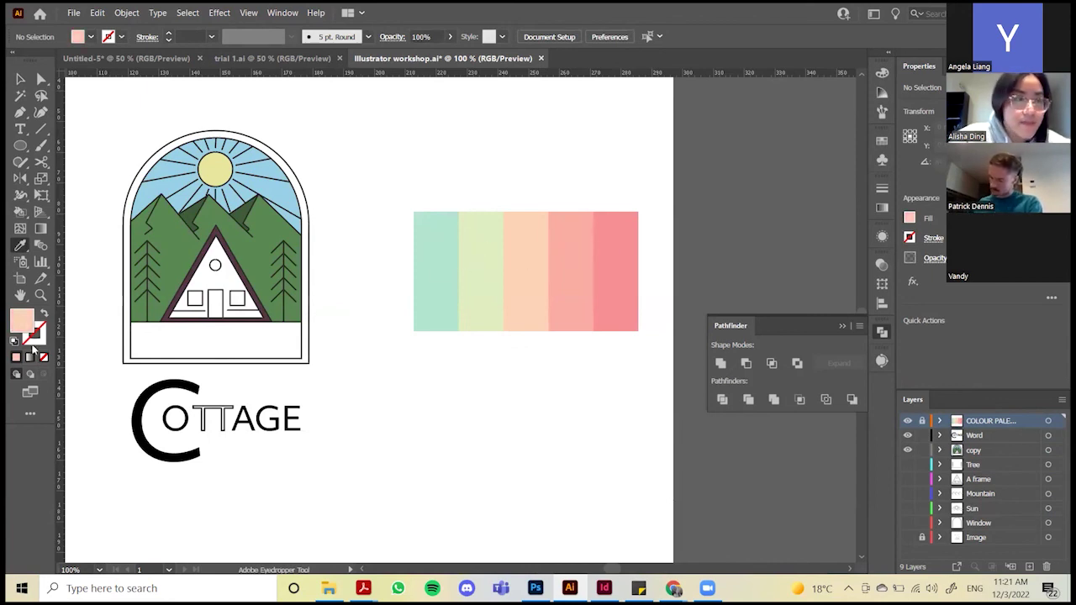
{"action": "left_click", "coordinate": [489, 259]}
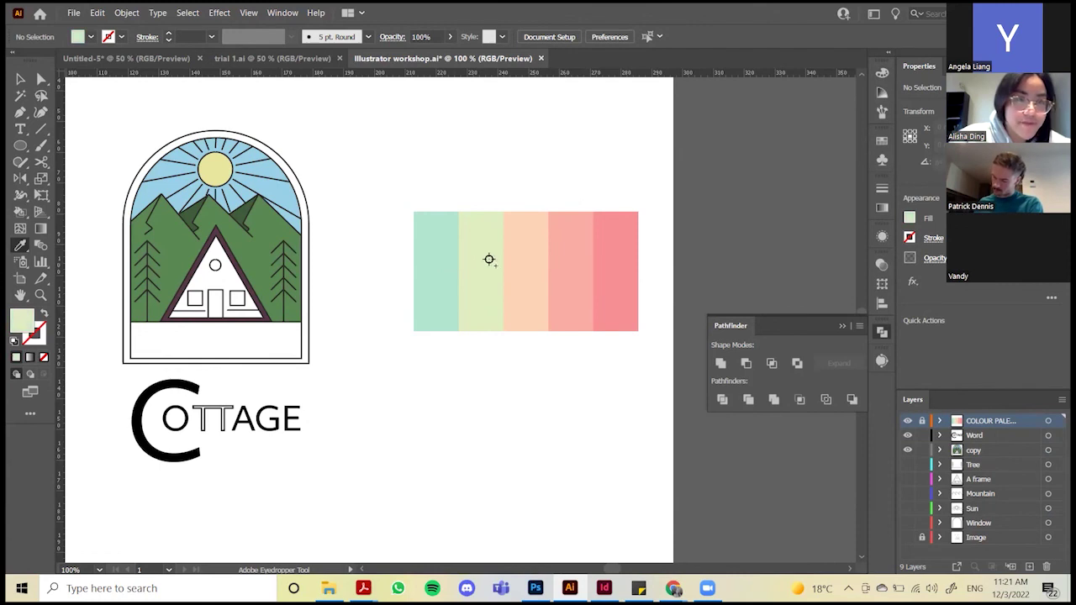
{"action": "left_click", "coordinate": [571, 266]}
{"action": "left_click", "coordinate": [614, 267]}
{"action": "left_click", "coordinate": [574, 272]}
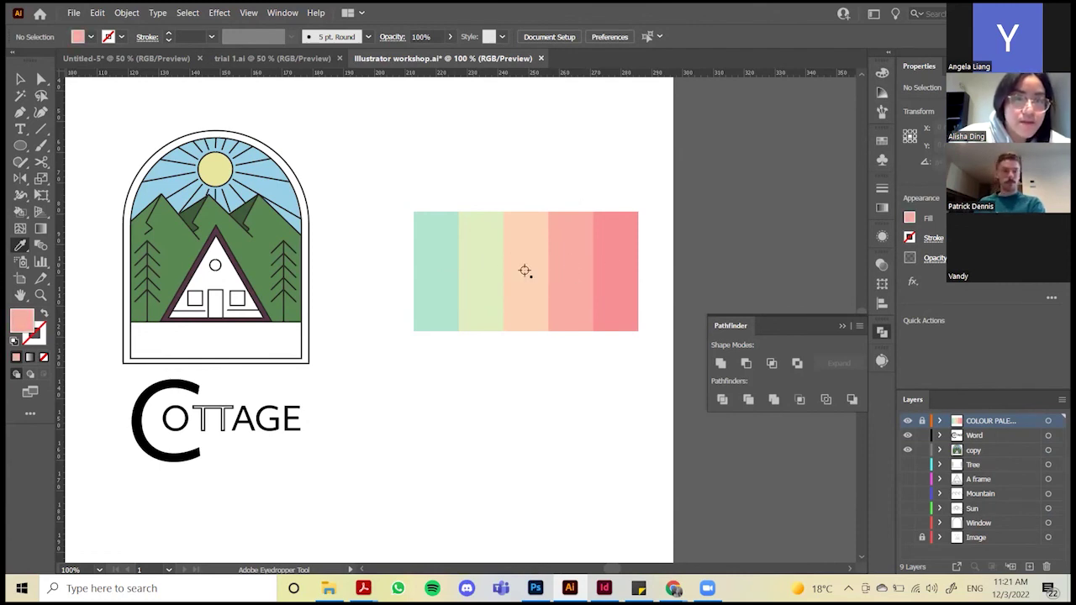
{"action": "left_click", "coordinate": [525, 272]}
{"action": "left_click", "coordinate": [413, 277]}
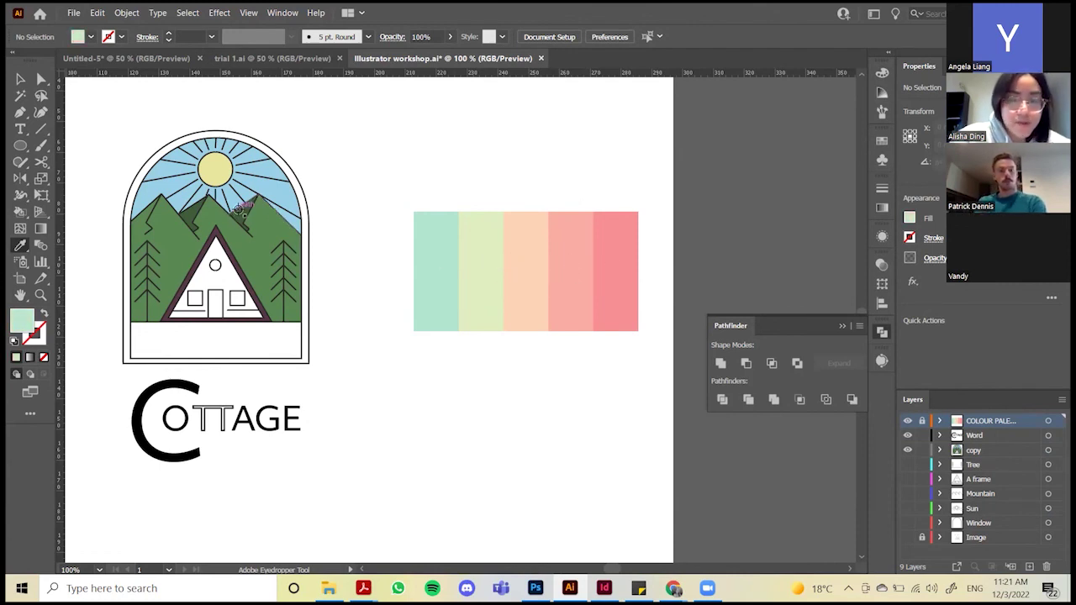
Recolour the badge's blue sky segments between the sun rays in the sampled mint green with Live Paint
{"action": "key", "text": "k"}
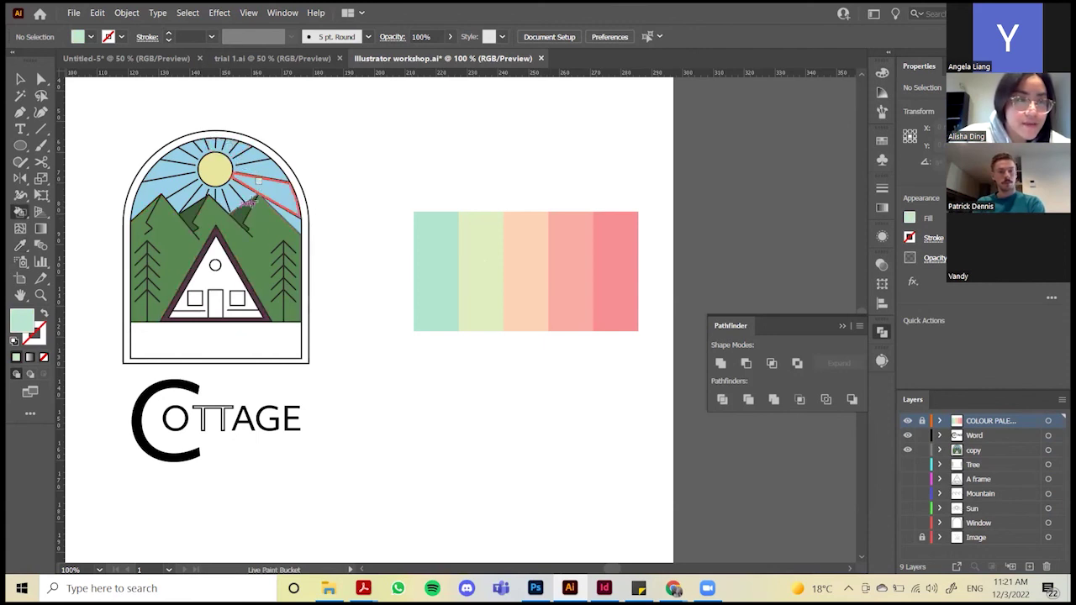
{"action": "left_click", "coordinate": [22, 212]}
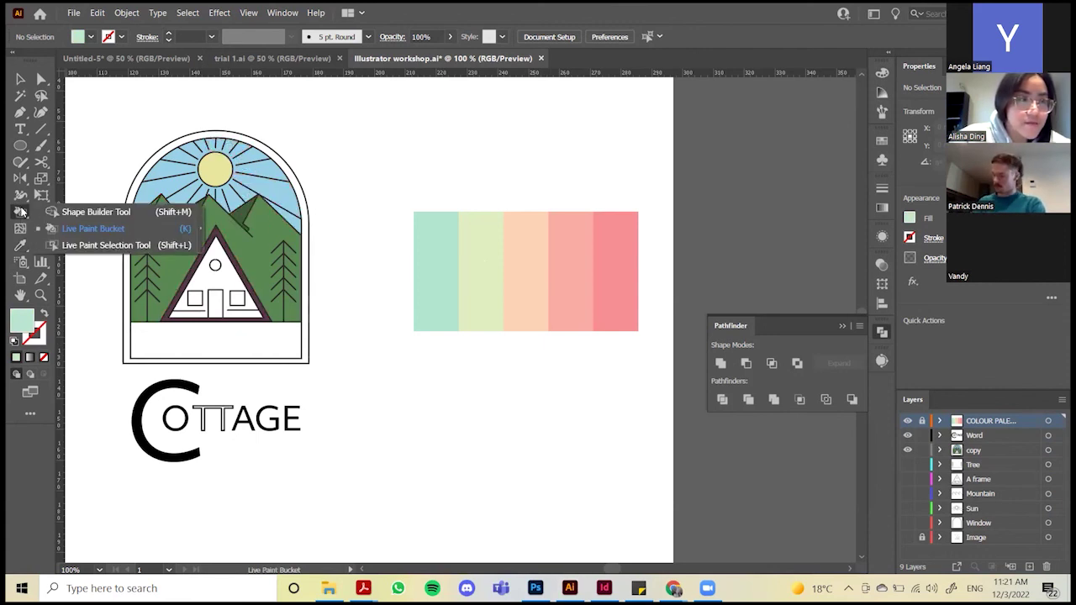
{"action": "left_click", "coordinate": [92, 228]}
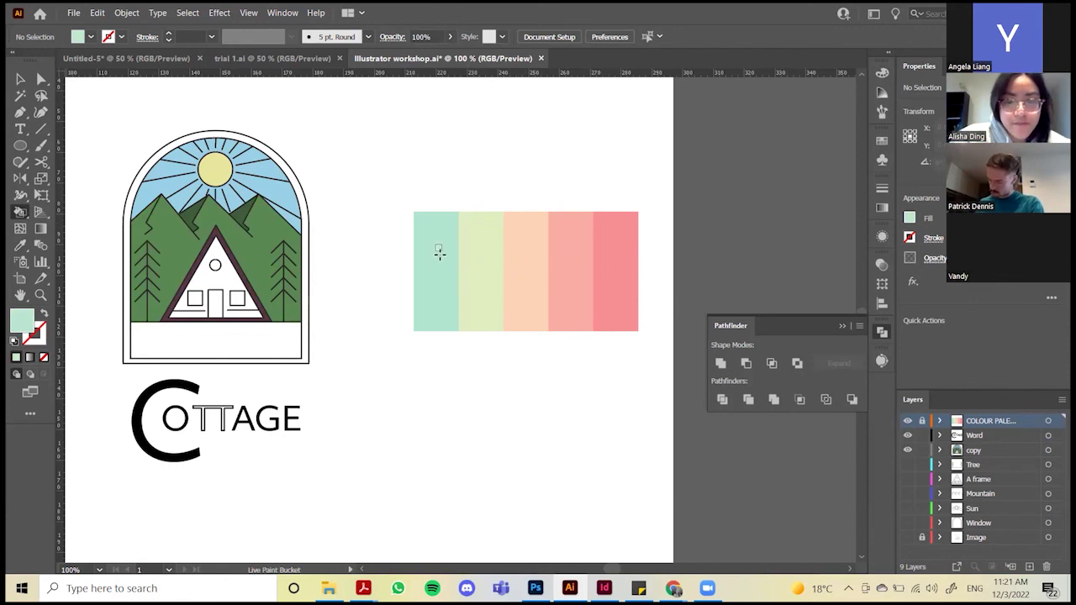
{"action": "key", "text": "i"}
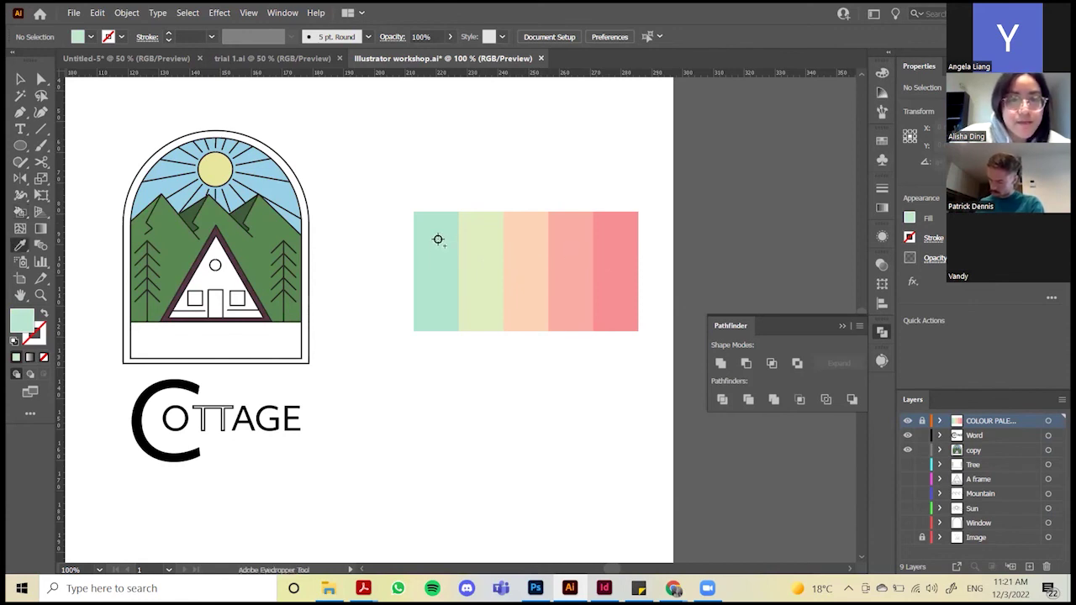
{"action": "key", "text": "k"}
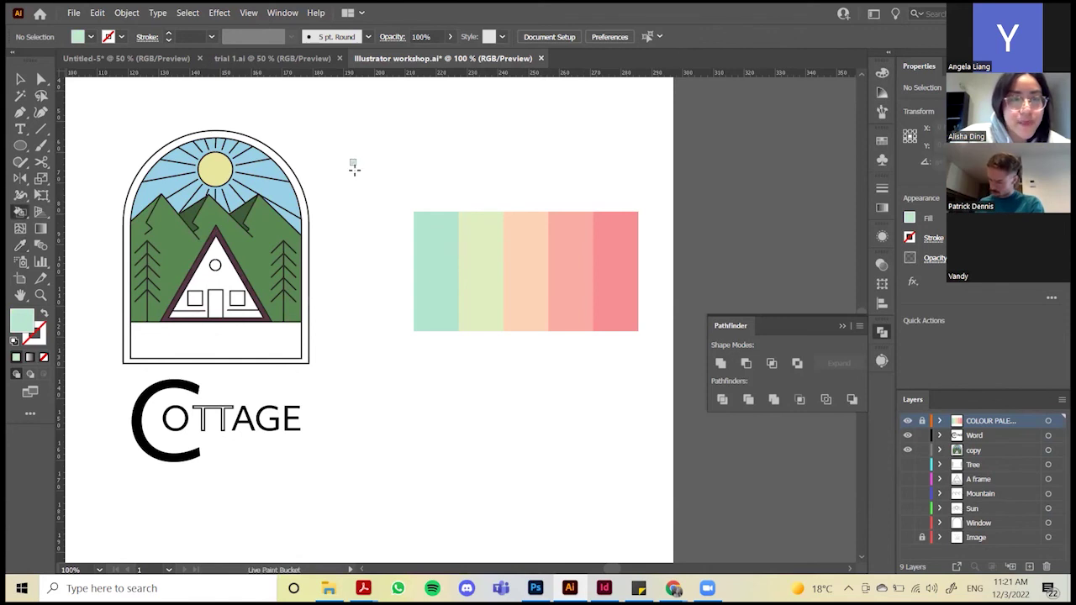
{"action": "left_click", "coordinate": [269, 186]}
{"action": "mouse_move", "coordinate": [269, 186]}
{"action": "left_mouse_down"}
{"action": "mouse_move", "coordinate": [226, 147]}
{"action": "mouse_move", "coordinate": [199, 149]}
{"action": "mouse_move", "coordinate": [173, 169]}
{"action": "mouse_move", "coordinate": [187, 191]}
{"action": "mouse_move", "coordinate": [217, 200]}
{"action": "mouse_move", "coordinate": [265, 166]}
{"action": "mouse_move", "coordinate": [258, 199]}
{"action": "mouse_move", "coordinate": [301, 195]}
{"action": "mouse_move", "coordinate": [259, 183]}
{"action": "mouse_move", "coordinate": [225, 195]}
{"action": "mouse_move", "coordinate": [179, 180]}
{"action": "mouse_move", "coordinate": [195, 137]}
{"action": "mouse_move", "coordinate": [227, 143]}
{"action": "mouse_move", "coordinate": [246, 185]}
{"action": "mouse_move", "coordinate": [247, 156]}
{"action": "mouse_move", "coordinate": [282, 176]}
{"action": "left_mouse_up"}
{"action": "key", "text": "ctrl+z"}
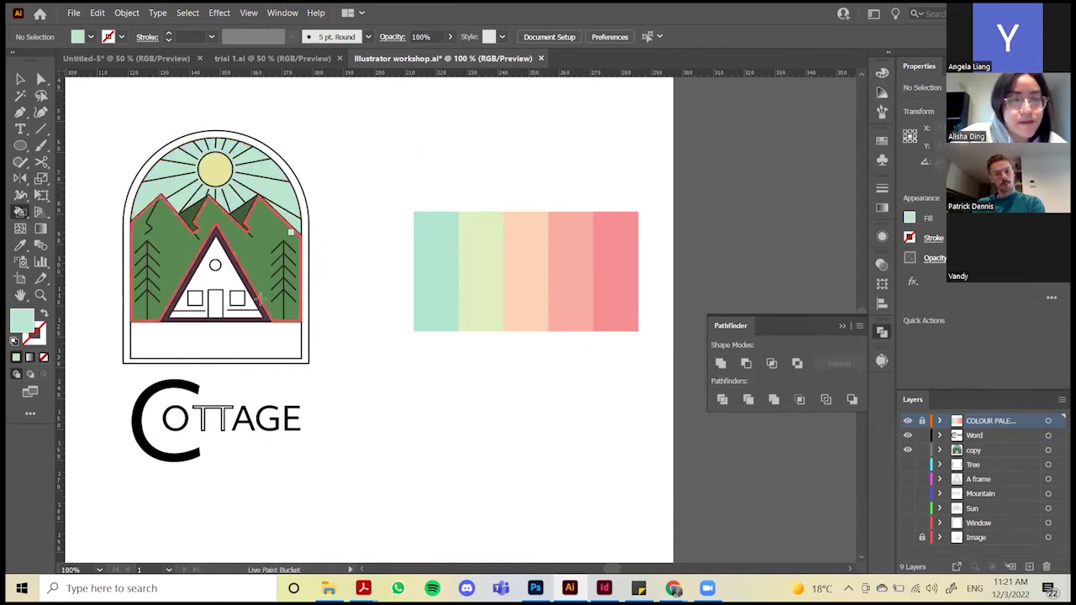
Sample the palette's darkest pink band and paint the A-frame's roof trim and windows with it
{"action": "key", "text": "i"}
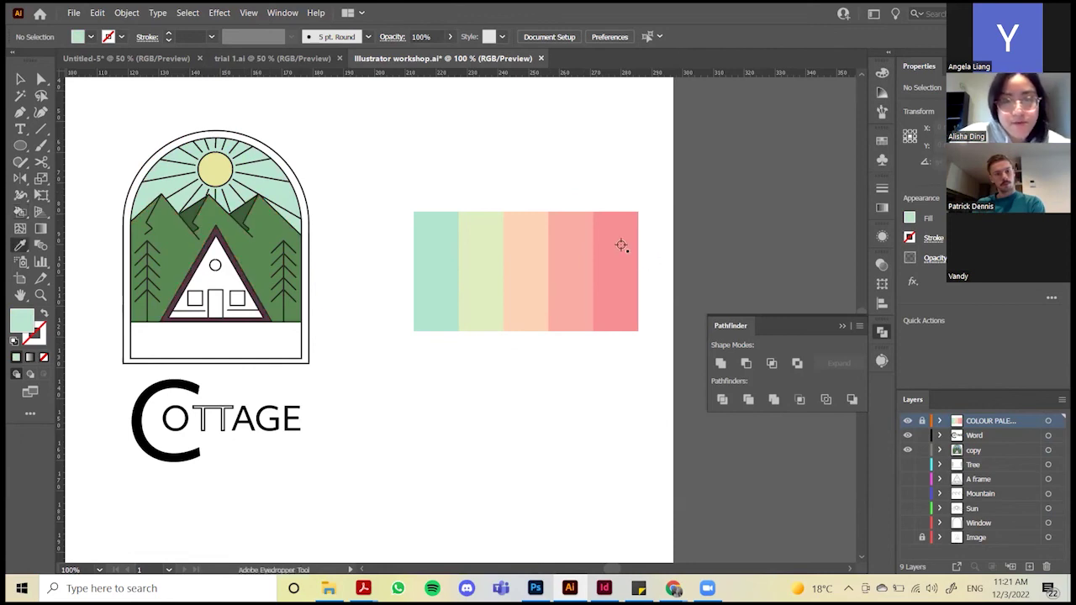
{"action": "left_click", "coordinate": [619, 243]}
{"action": "key", "text": "k"}
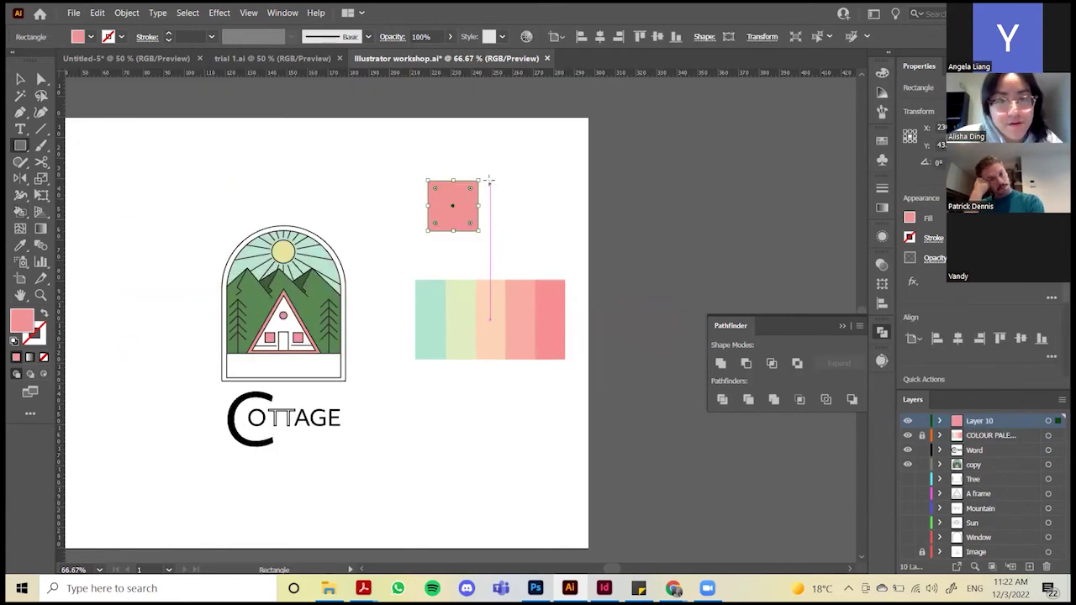
Draw two more pink squares in a row beside the first one, and shift the row closer to the badge
{"action": "left_click_drag", "start_coordinate": [491, 181], "coordinate": [545, 232]}
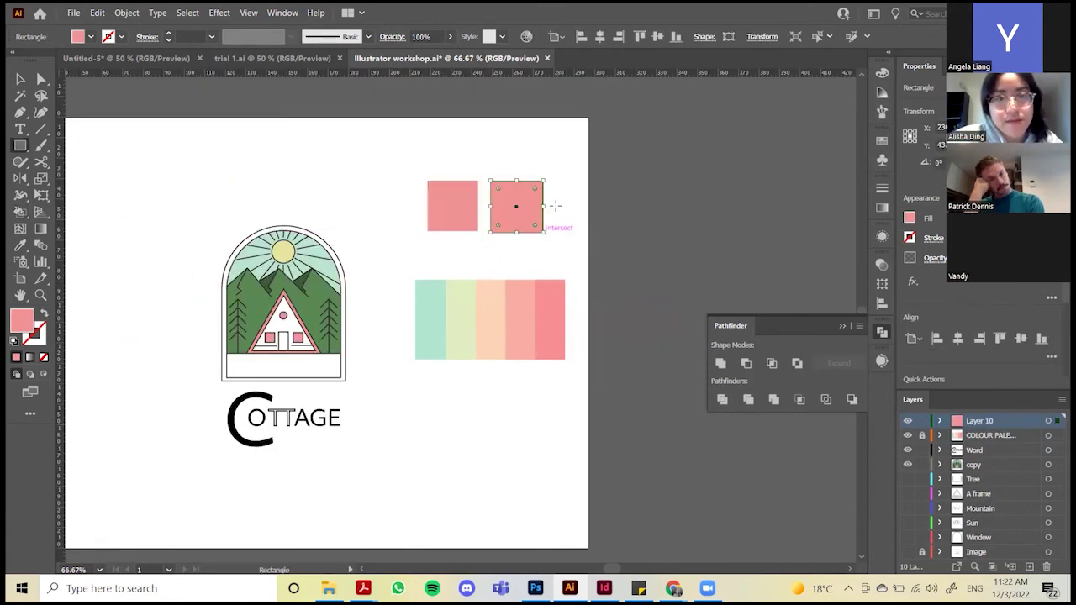
{"action": "left_click_drag", "start_coordinate": [556, 180], "coordinate": [605, 231]}
{"action": "key", "text": "v"}
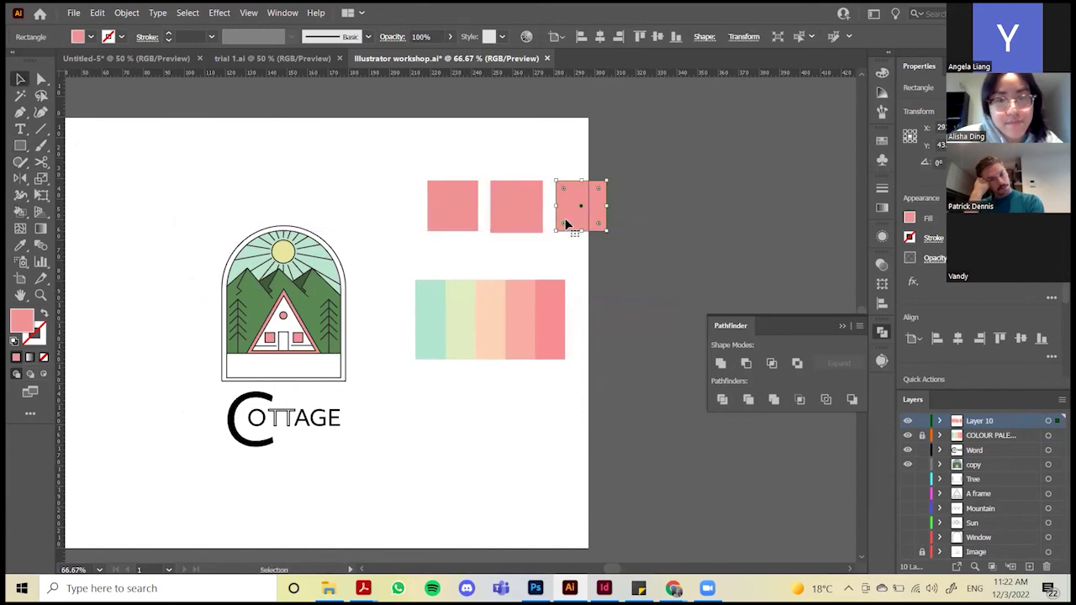
{"action": "left_click_drag", "start_coordinate": [492, 221], "coordinate": [423, 215]}
{"action": "left_click", "coordinate": [446, 216]}
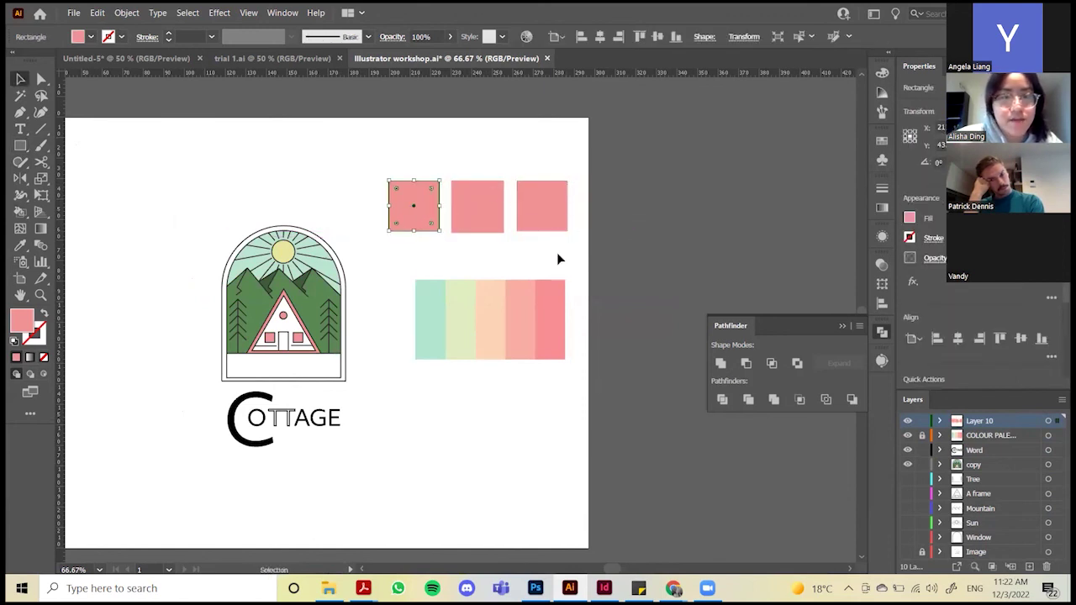
Delete the two extra hand-drawn squares, and duplicate the remaining pink square twice to form an even row of three
{"action": "left_click_drag", "start_coordinate": [560, 258], "coordinate": [502, 183]}
{"action": "key", "text": "Delete"}
{"action": "left_click_drag", "start_coordinate": [428, 211], "coordinate": [536, 211]}
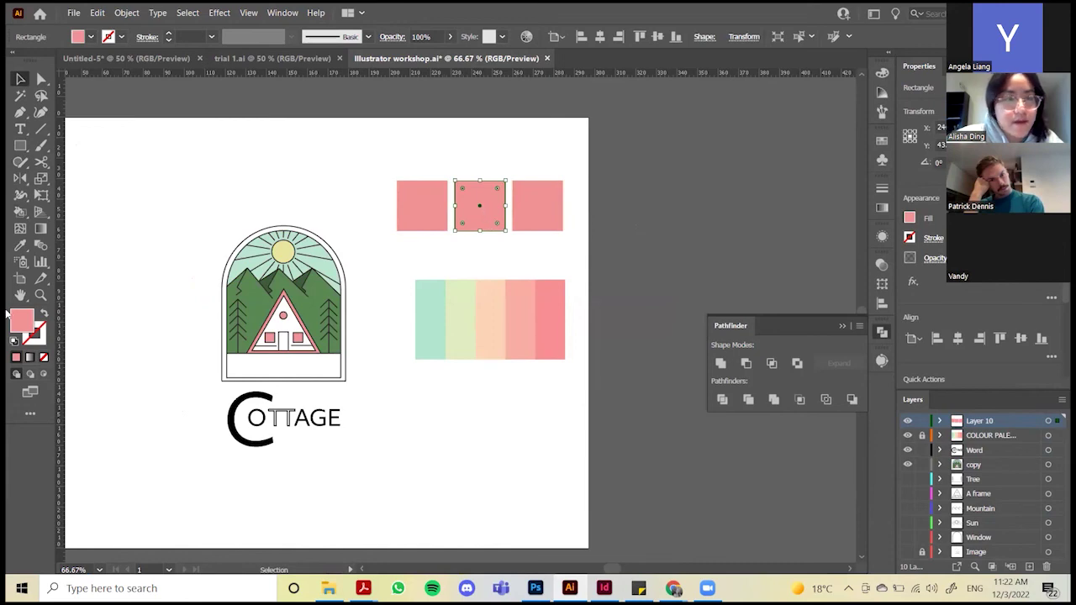
Change the middle square's fill to a darker shade of the same pink
{"action": "double_click", "coordinate": [32, 321]}
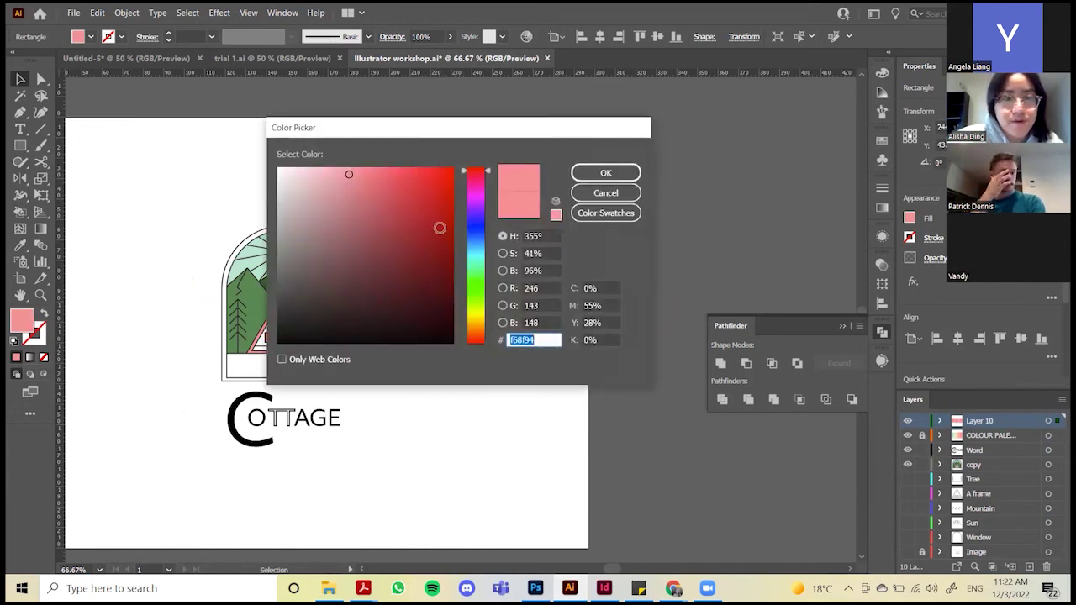
{"action": "left_click", "coordinate": [346, 202]}
{"action": "left_click", "coordinate": [603, 173]}
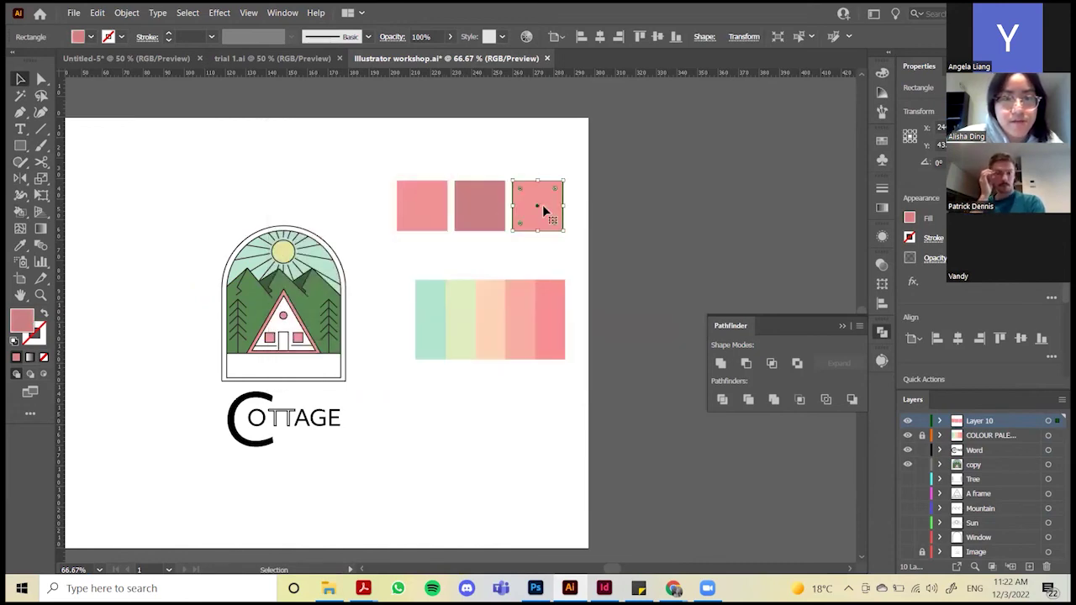
Match the third square's fill to the middle square, and darken it further to #aa656f
{"action": "key", "text": "i"}
{"action": "left_click", "coordinate": [479, 207]}
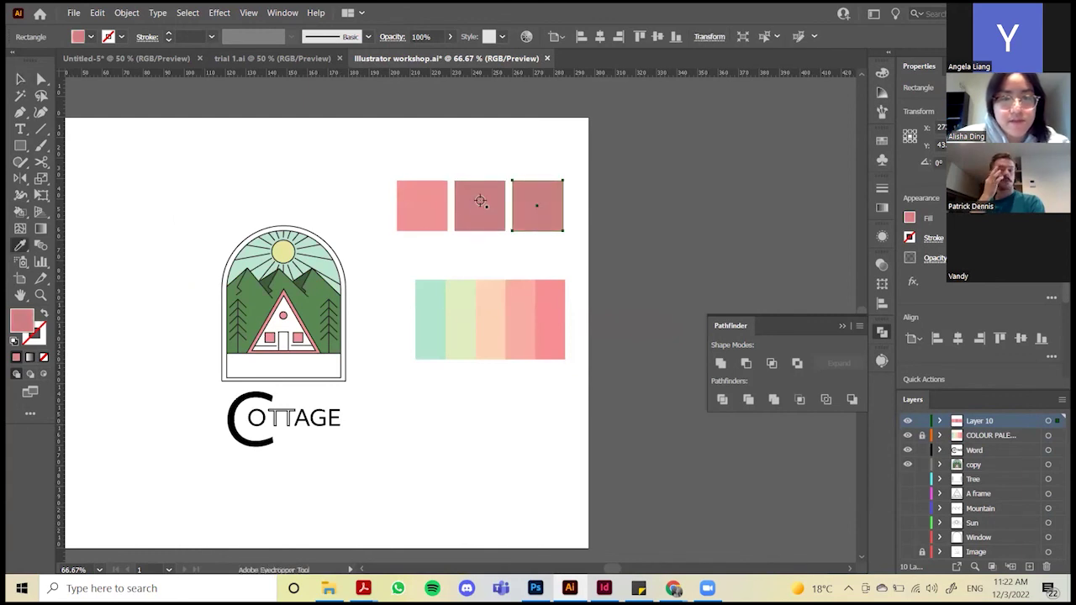
{"action": "key", "text": "v"}
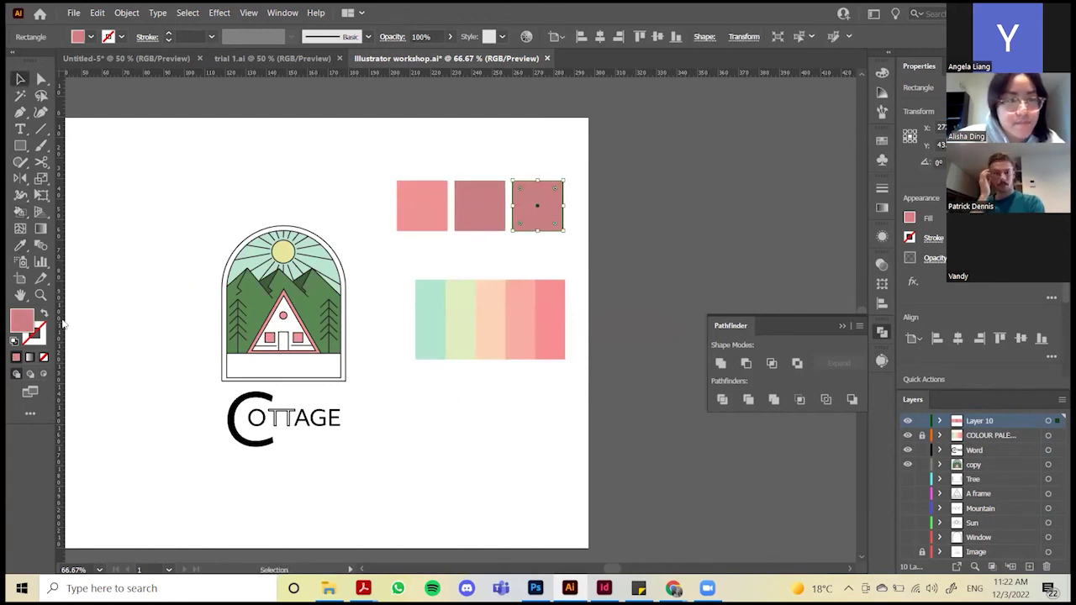
{"action": "double_click", "coordinate": [22, 320]}
{"action": "left_click", "coordinate": [349, 225]}
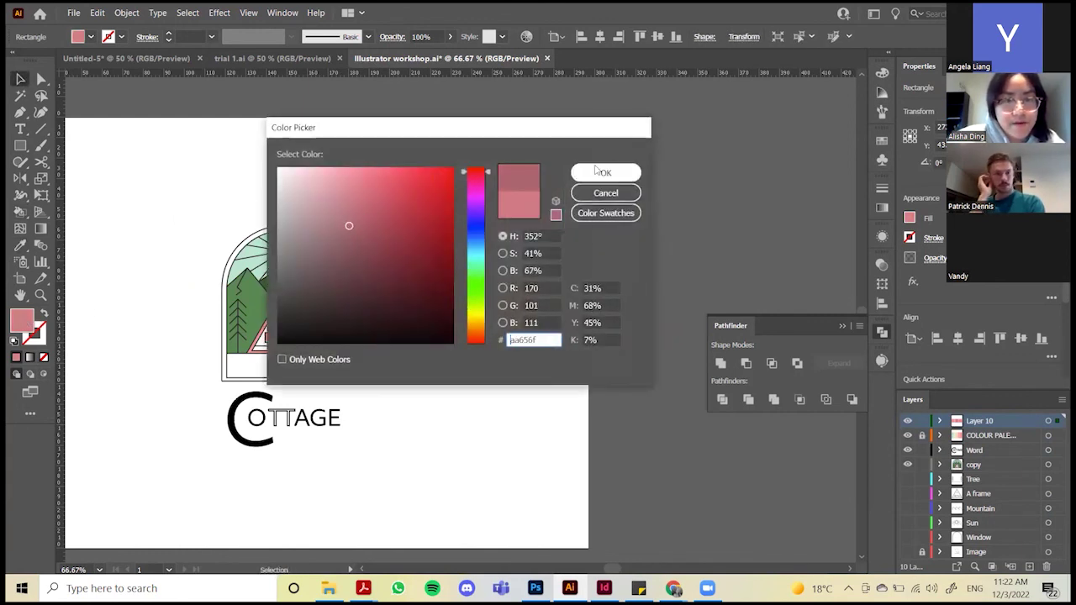
{"action": "left_click", "coordinate": [604, 173]}
Move the row of three shade squares down to sit just above the palette image
{"action": "left_click", "coordinate": [522, 240]}
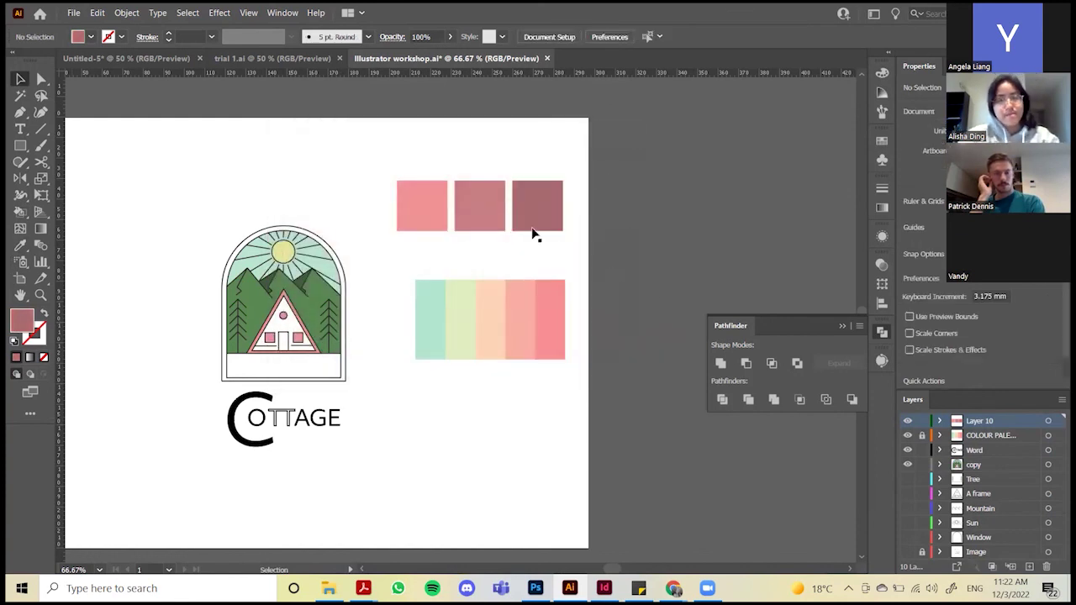
{"action": "left_click_drag", "start_coordinate": [442, 220], "coordinate": [439, 243]}
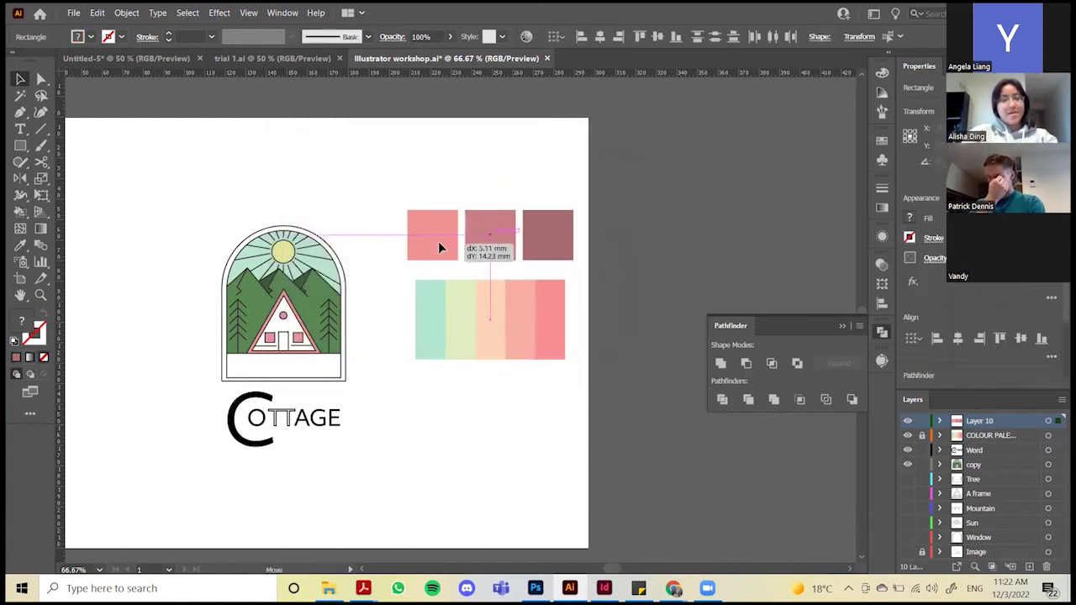
Fill the blank panel beneath the cabin with the middle square's darker pink using the Live Paint Bucket, and clear the selection
{"action": "left_click", "coordinate": [435, 230]}
{"action": "key", "text": "i"}
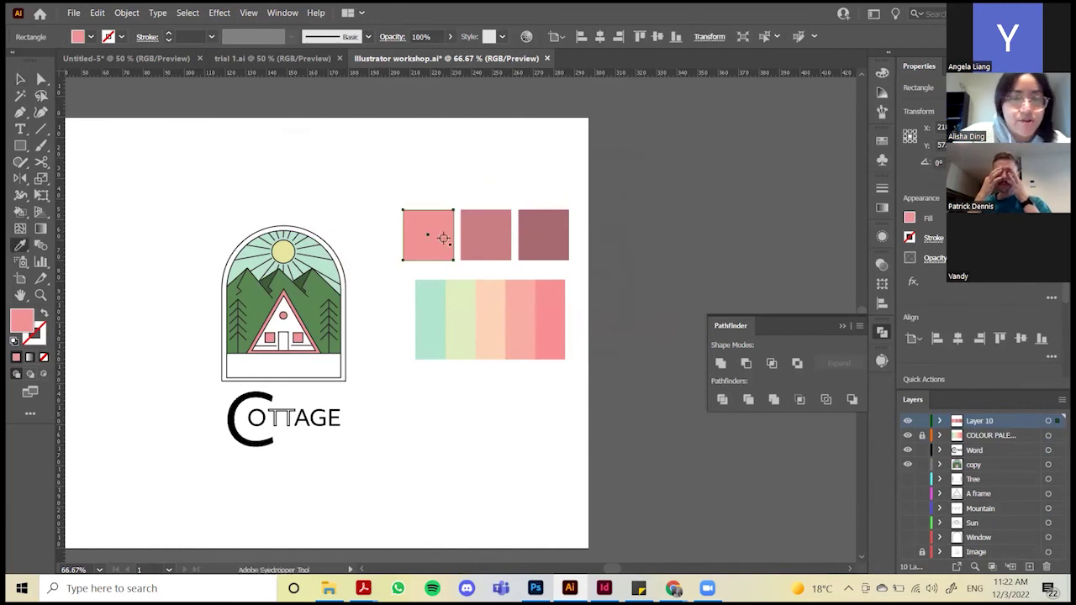
{"action": "key", "text": "k"}
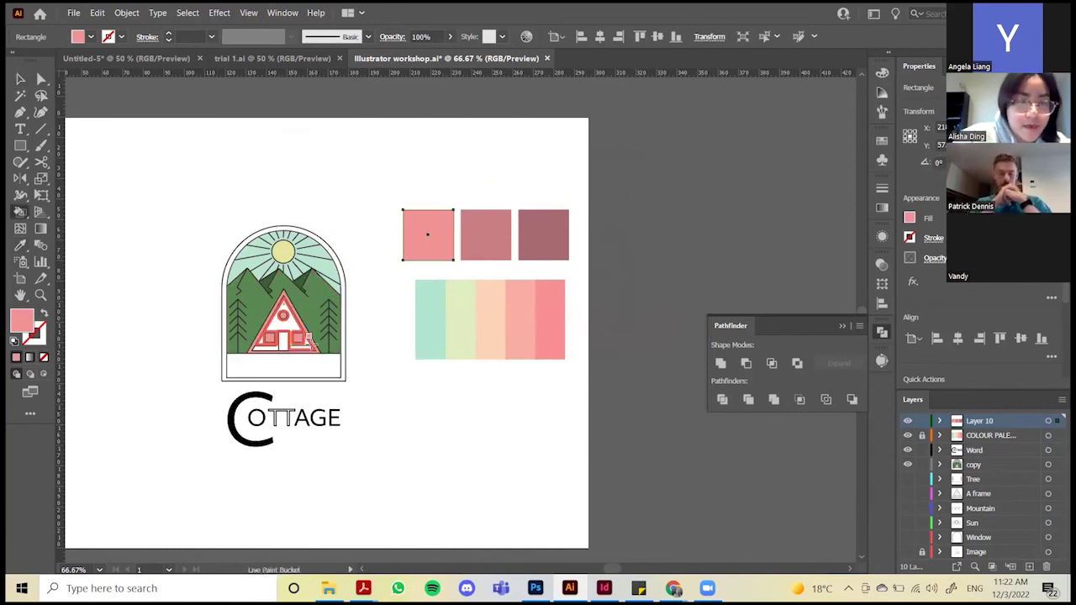
{"action": "left_click", "coordinate": [319, 364]}
{"action": "left_click", "coordinate": [488, 231], "text": "alt"}
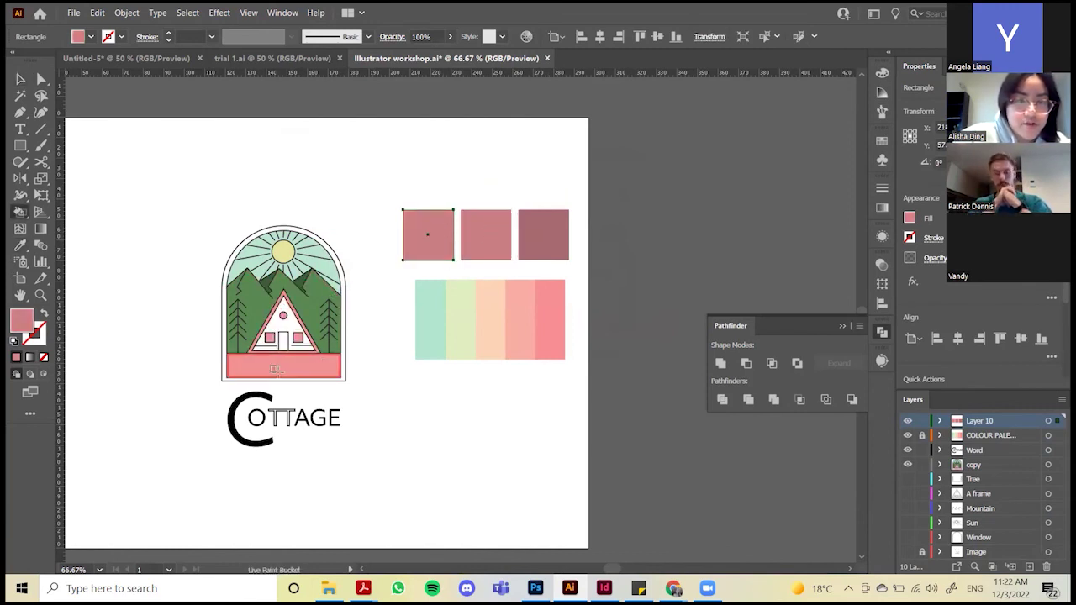
{"action": "left_click", "coordinate": [282, 361]}
{"action": "key", "text": "i"}
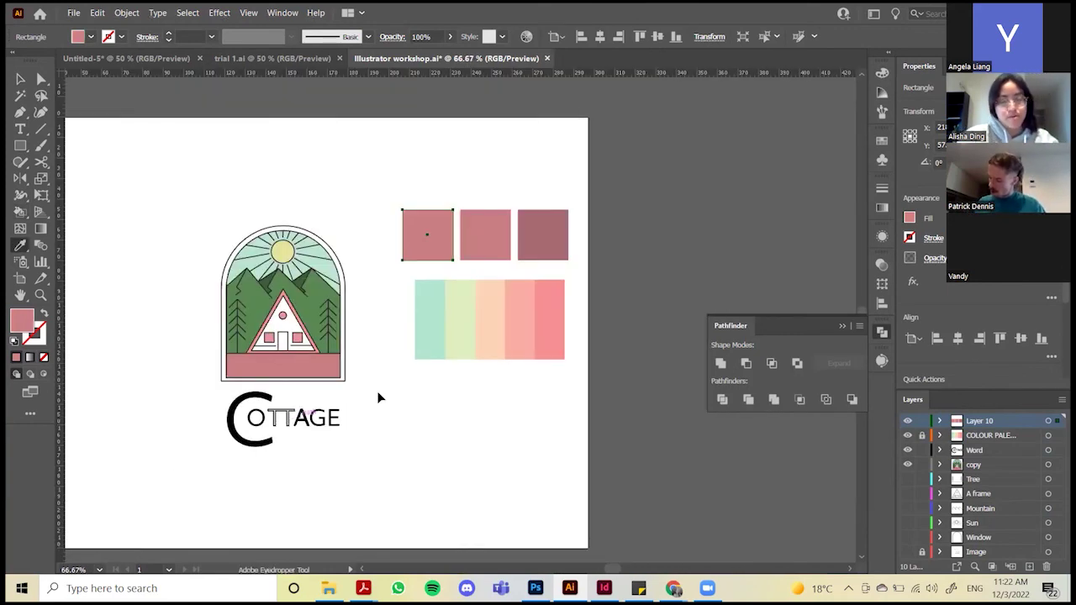
{"action": "key", "text": "v"}
{"action": "left_click", "coordinate": [493, 486]}
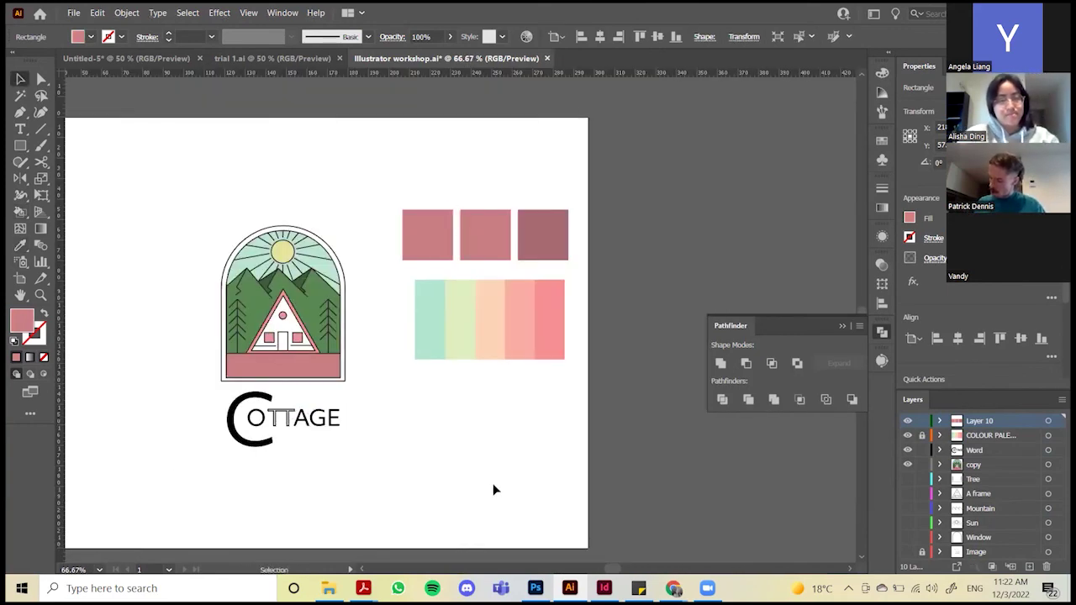
Undo the pink fill of the badge's lower panel and the recolouring of the first shade square
{"action": "key", "text": "ctrl+z"}
{"action": "key", "text": "ctrl+z"}
{"action": "key", "text": "ctrl+z"}
{"action": "key", "text": "ctrl+z"}
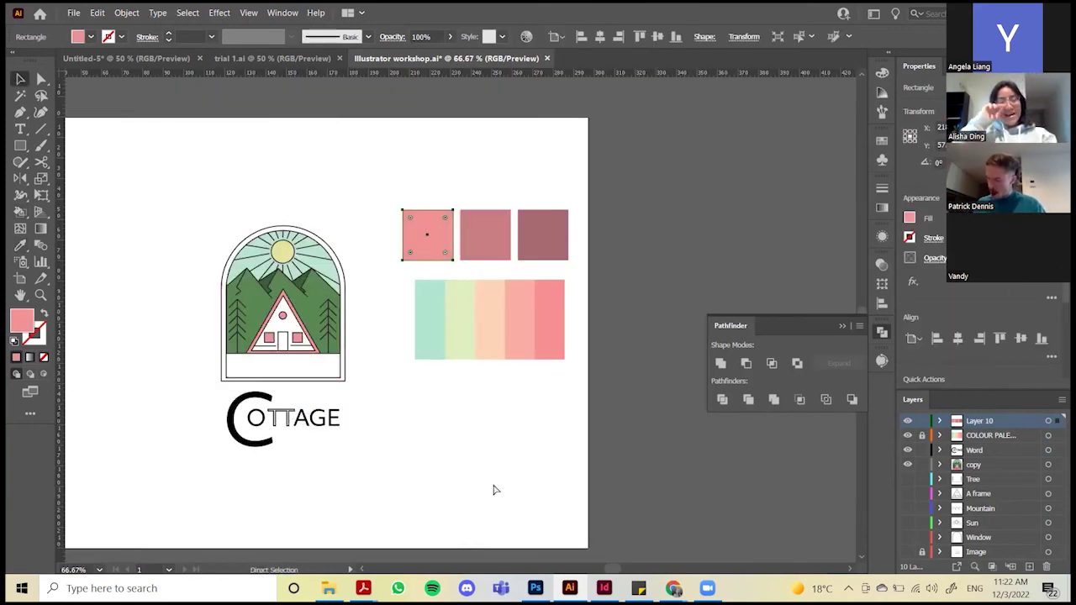
{"action": "key", "text": "ctrl+z"}
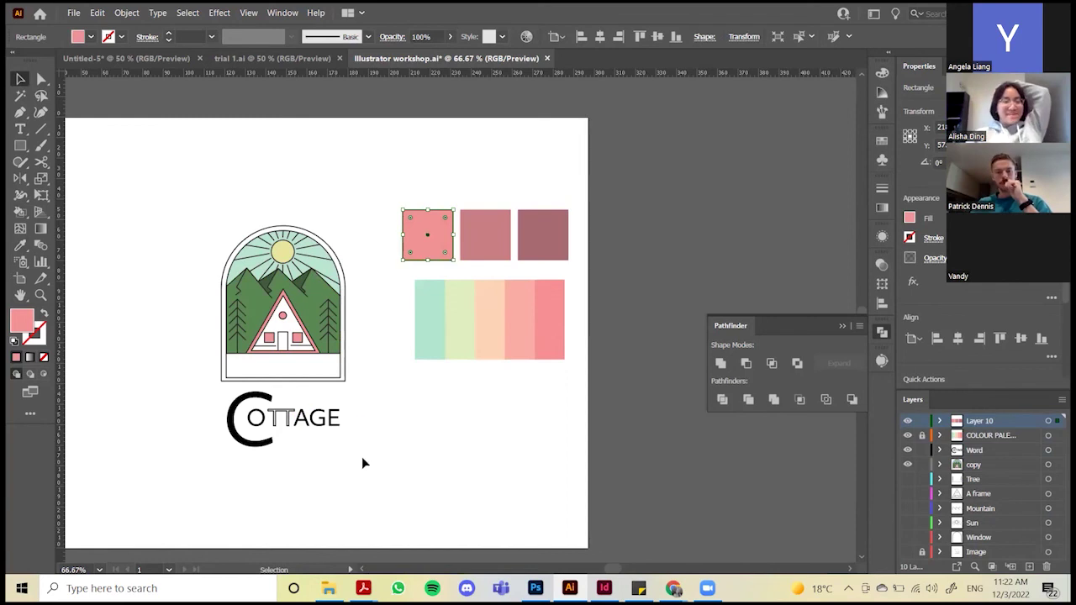
{"action": "left_click_drag", "start_coordinate": [364, 459], "coordinate": [182, 204]}
{"action": "left_click", "coordinate": [182, 204]}
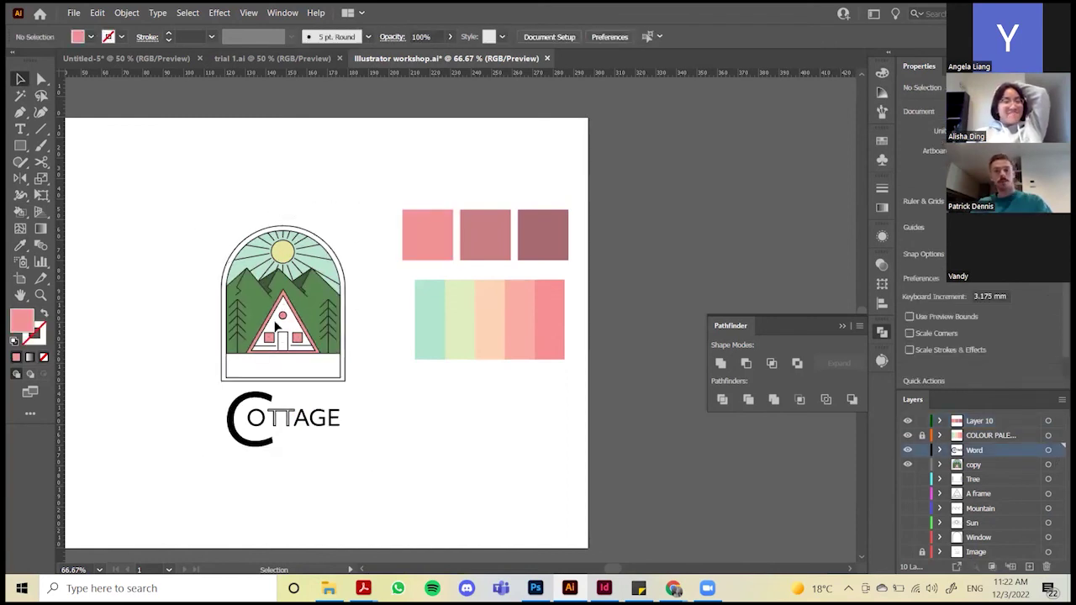
{"action": "scroll", "coordinate": [331, 489], "scroll_direction": "left", "scroll_amount": 2}
{"action": "scroll", "coordinate": [332, 489], "scroll_direction": "left", "scroll_amount": 1}
{"action": "scroll", "coordinate": [331, 488], "scroll_direction": "right", "scroll_amount": 1}
{"action": "scroll", "coordinate": [331, 489], "scroll_direction": "down", "scroll_amount": 2}
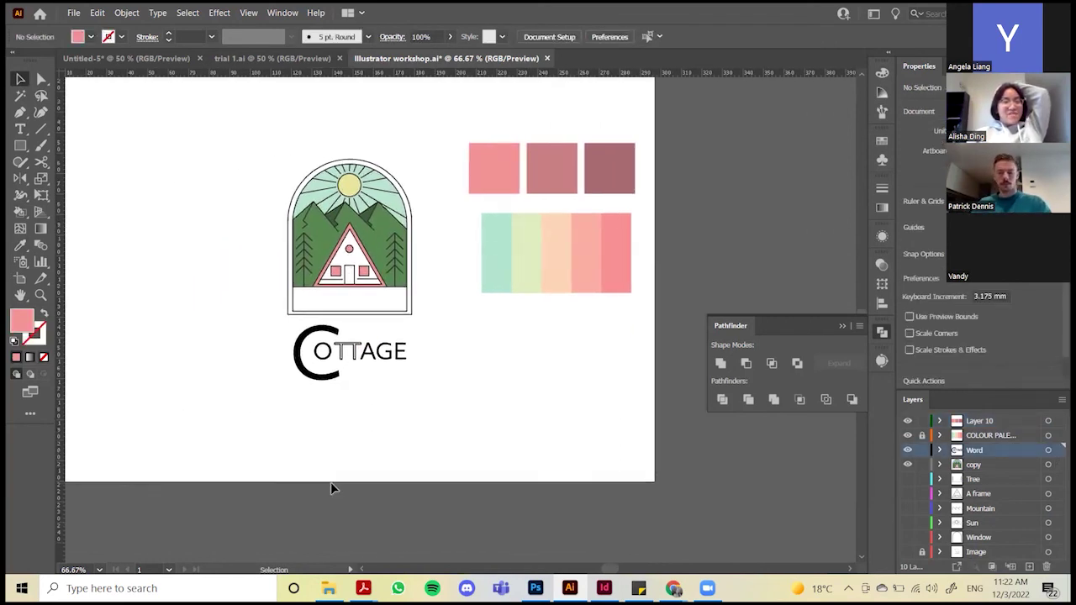
{"action": "scroll", "coordinate": [331, 489], "scroll_direction": "up", "scroll_amount": 2}
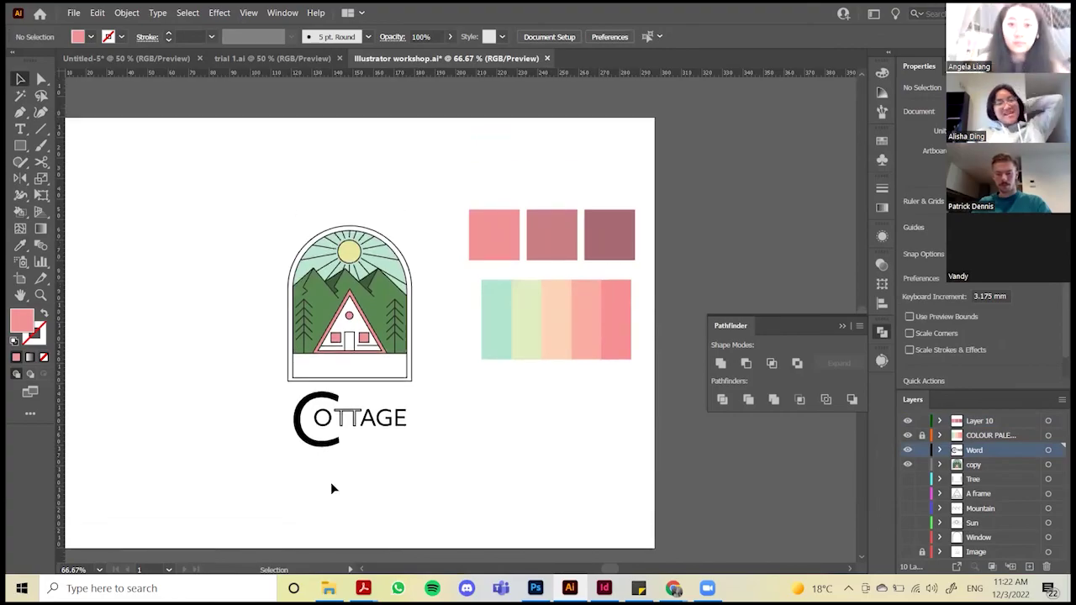